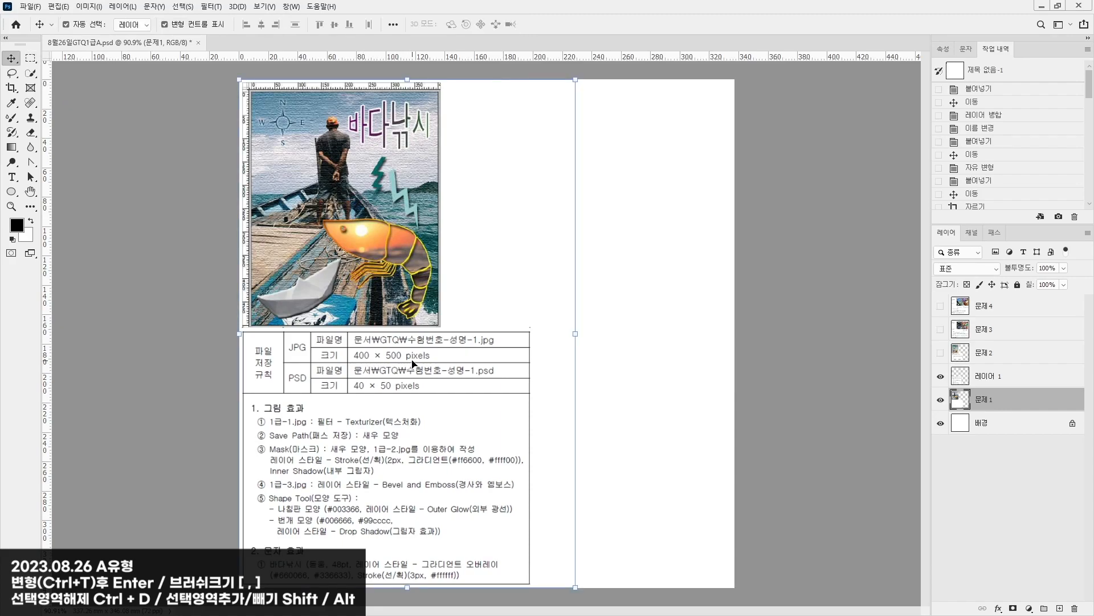
# Step: Create a new blank document 400 pixels wide and 500 pixels high
pyautogui.click(134, 218)
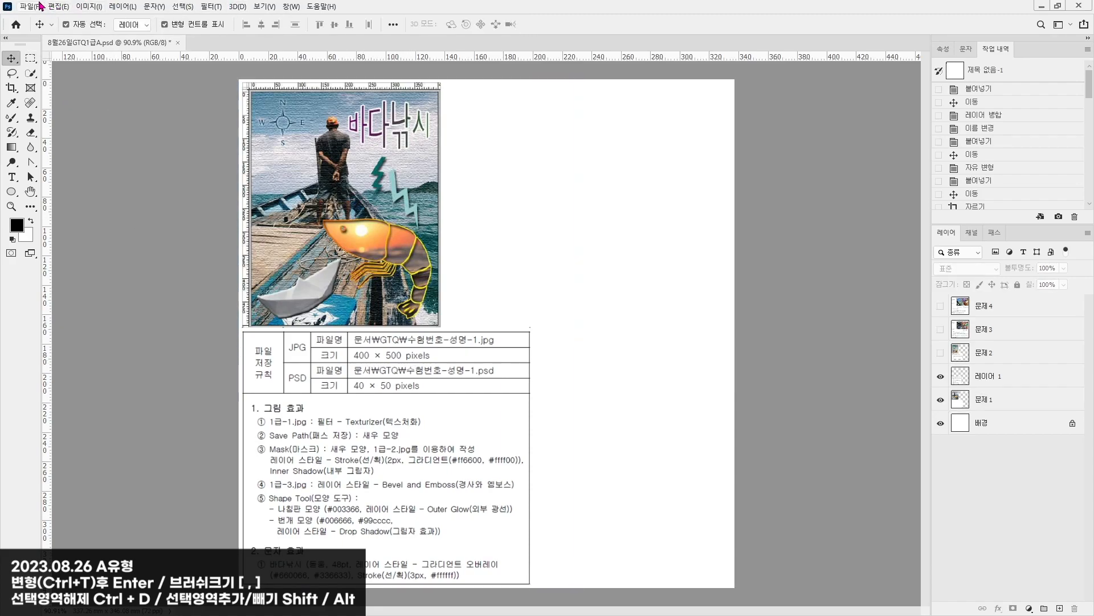
pyautogui.click(30, 6)
pyautogui.click(50, 20)
pyautogui.press('Tab')
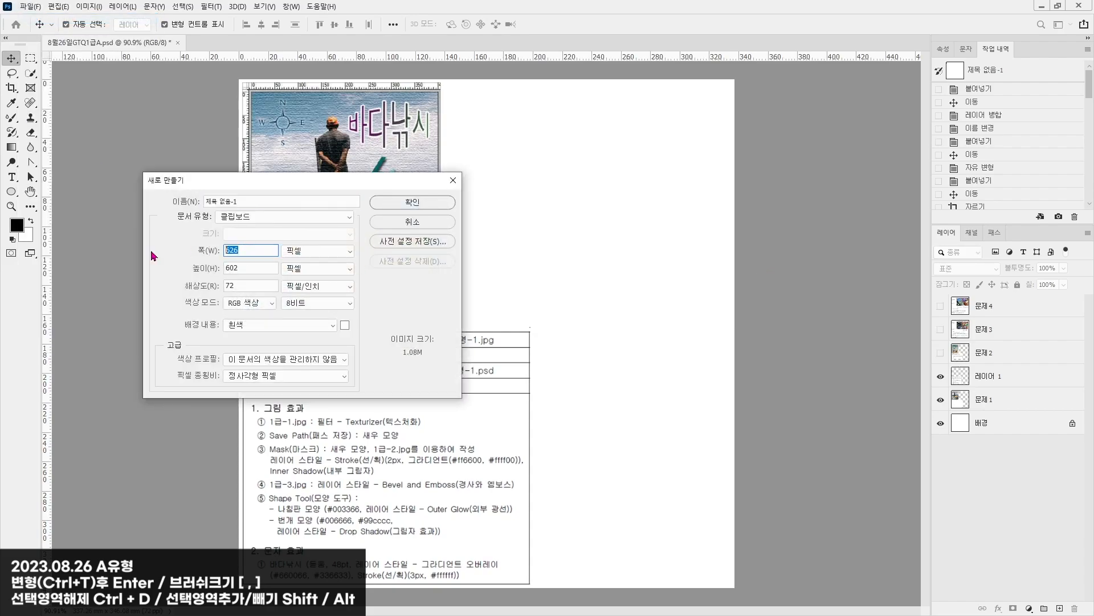
pyautogui.write('400')
pyautogui.press('Tab')
pyautogui.press('Tab')
pyautogui.write('500')
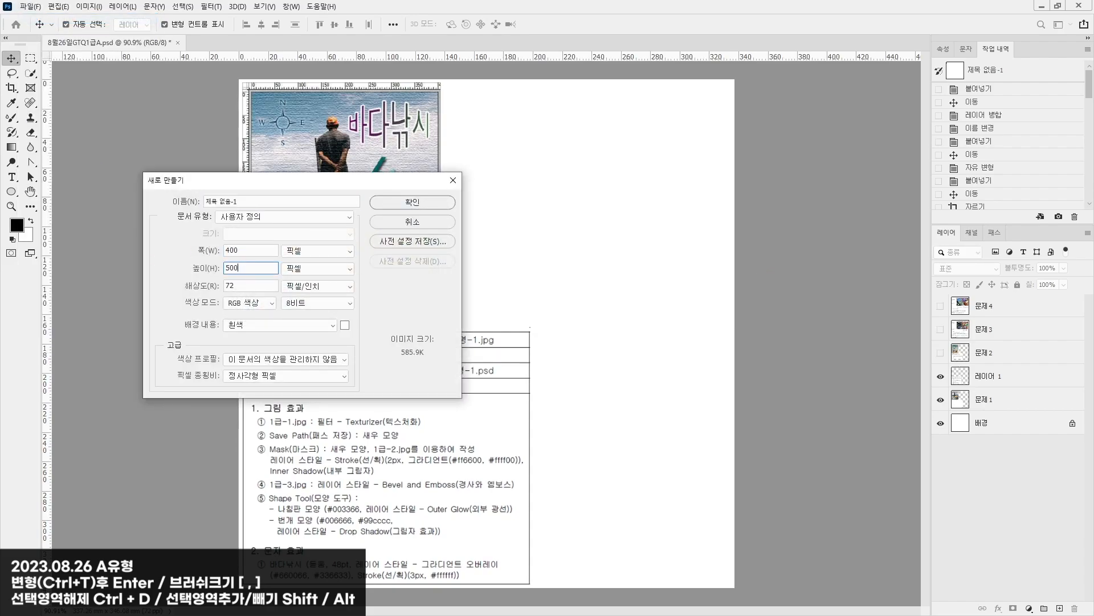
pyautogui.moveTo(237, 179); pyautogui.dragTo(371, 73)
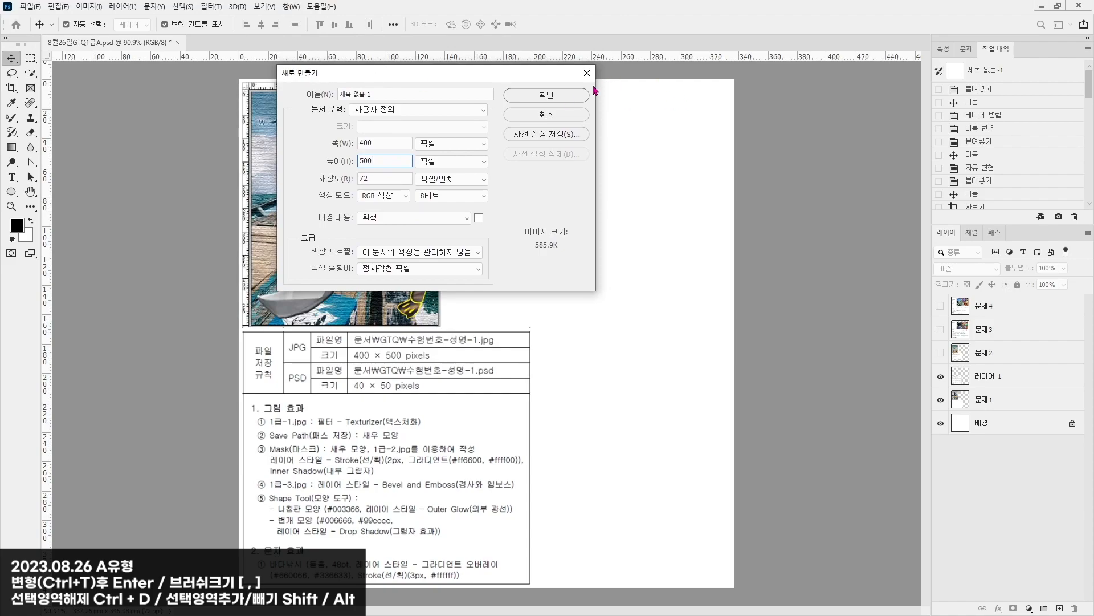
pyautogui.click(541, 96)
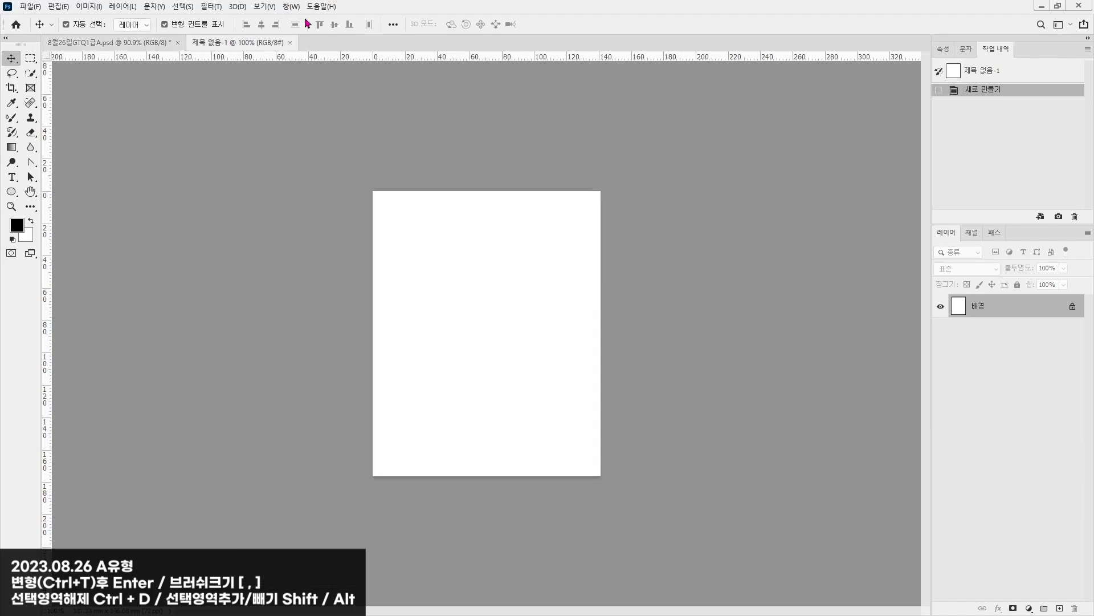
# Step: Arrange the new document and the exam reference file side by side in a two-up vertical layout
pyautogui.click(288, 7)
pyautogui.moveTo(370, 20)
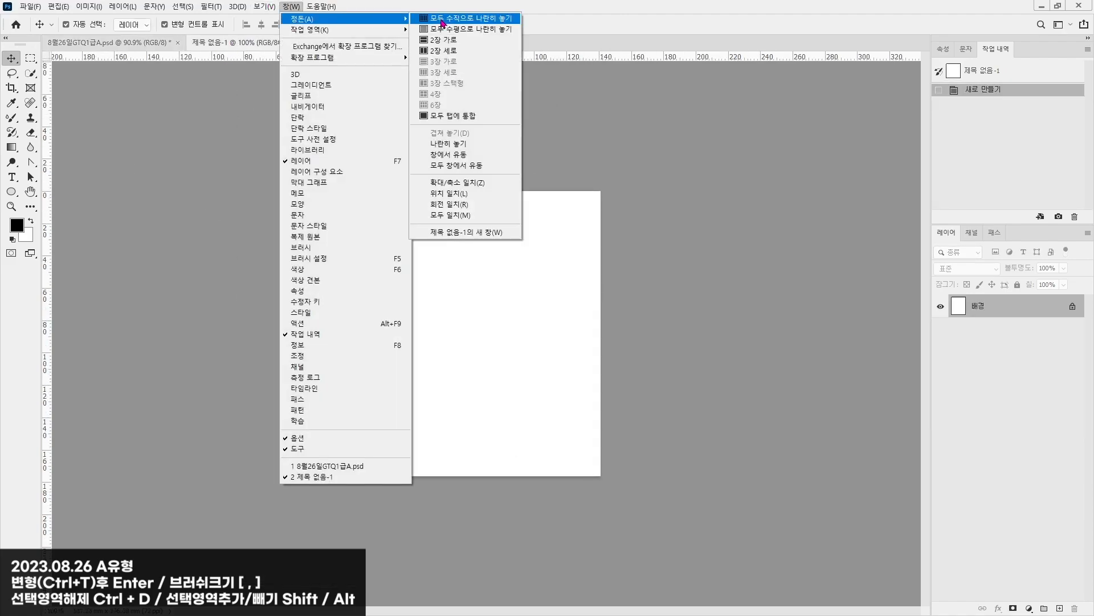
pyautogui.click(450, 51)
pyautogui.moveTo(486, 143); pyautogui.dragTo(527, 167)
# Step: Save the blank document in Photoshop format under the file name 문제1
pyautogui.click(30, 6)
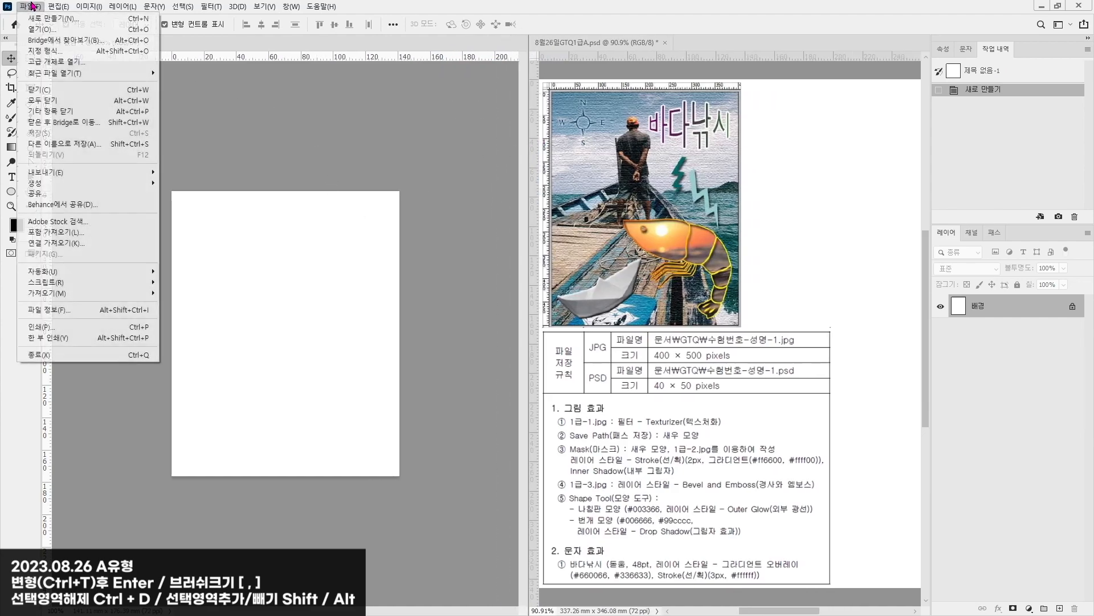
pyautogui.click(61, 144)
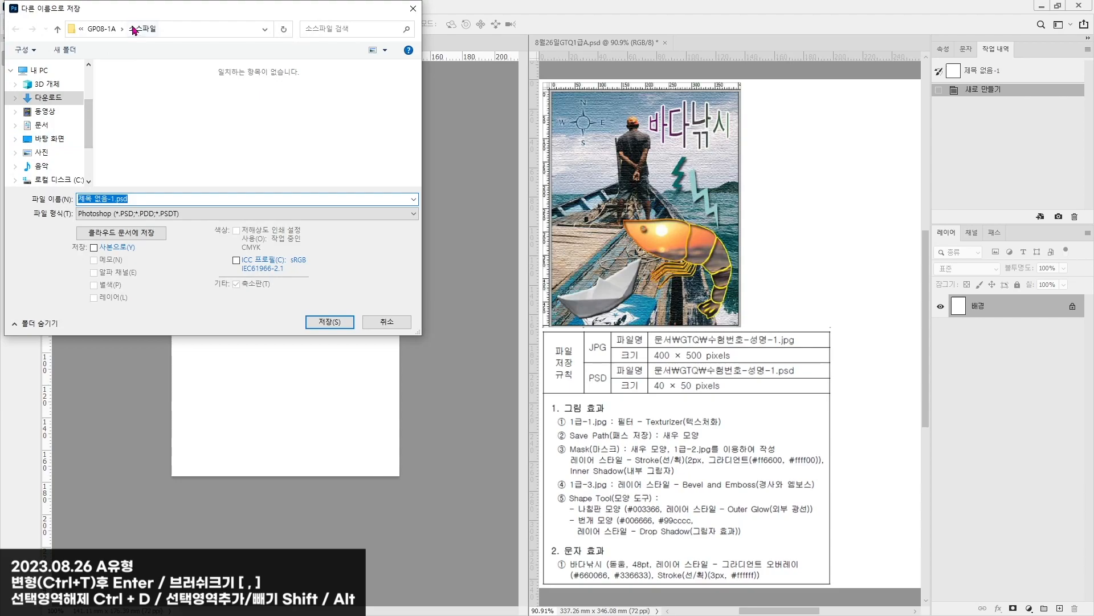
pyautogui.click(120, 199)
pyautogui.moveTo(114, 199); pyautogui.dragTo(68, 198)
pyautogui.write('ㅁ문제1')
pyautogui.press('Return')
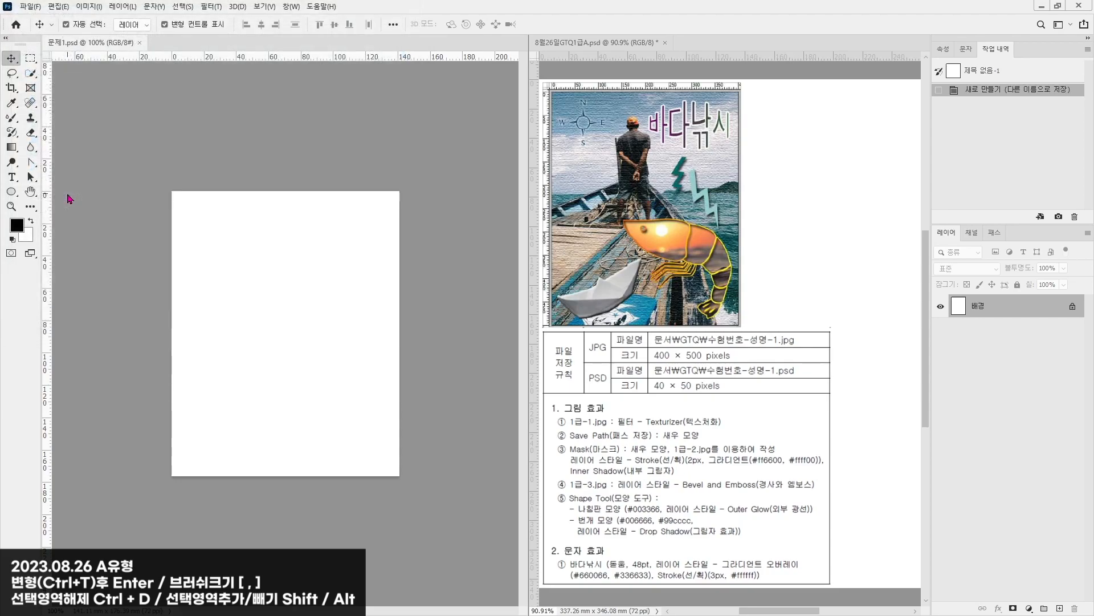
# Step: Open the source image 1급-1.jpg and detach it into a floating window over 문제1.psd
pyautogui.hotkey('ctrl', '0')
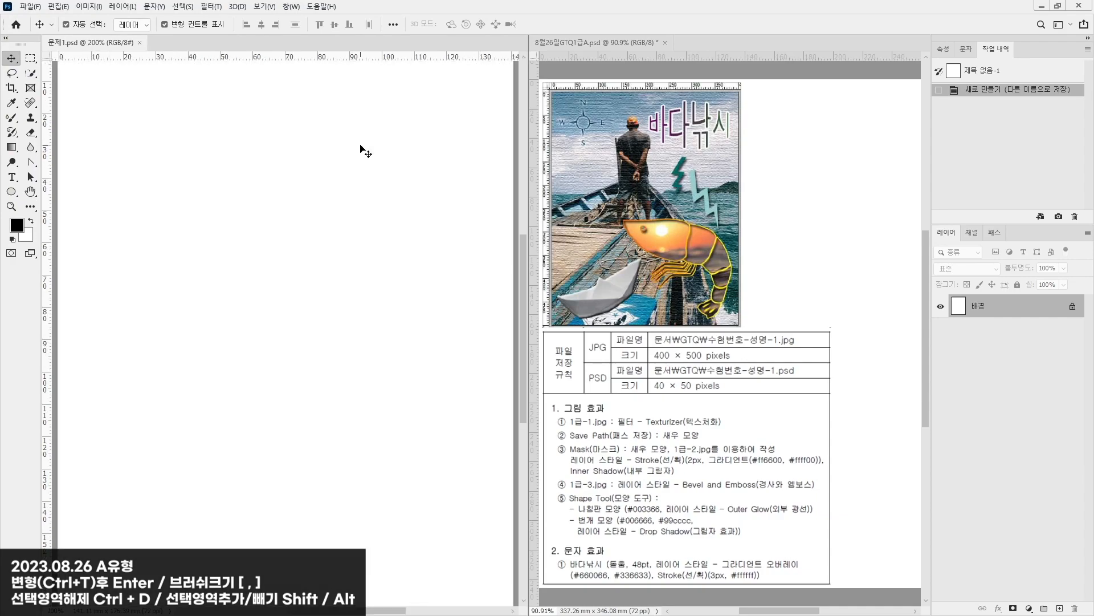
pyautogui.click(27, 6)
pyautogui.click(45, 29)
pyautogui.doubleClick(137, 91)
pyautogui.doubleClick(132, 94)
pyautogui.moveTo(194, 42); pyautogui.dragTo(151, 125)
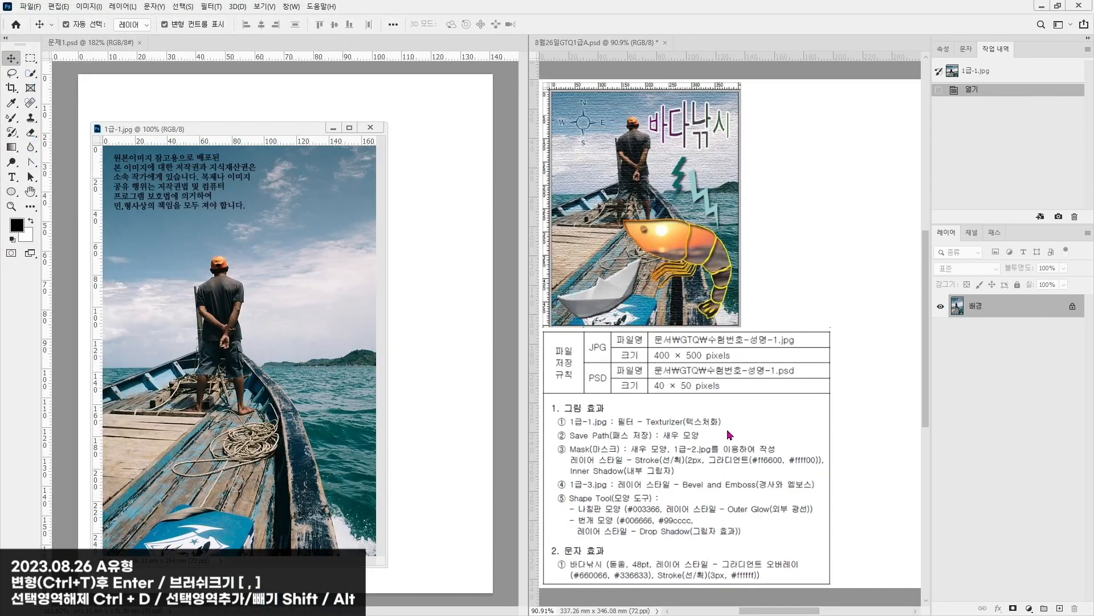
# Step: Apply the Texturizer filter to 1급-1.jpg with Canvas texture, scaling 102% and relief 4
pyautogui.click(211, 6)
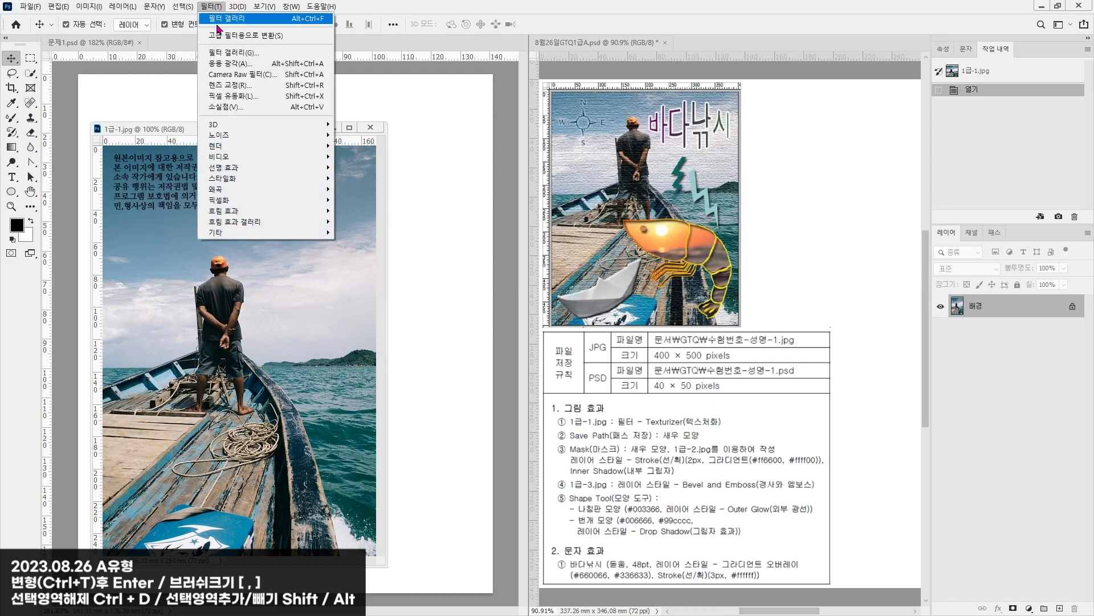
pyautogui.click(220, 57)
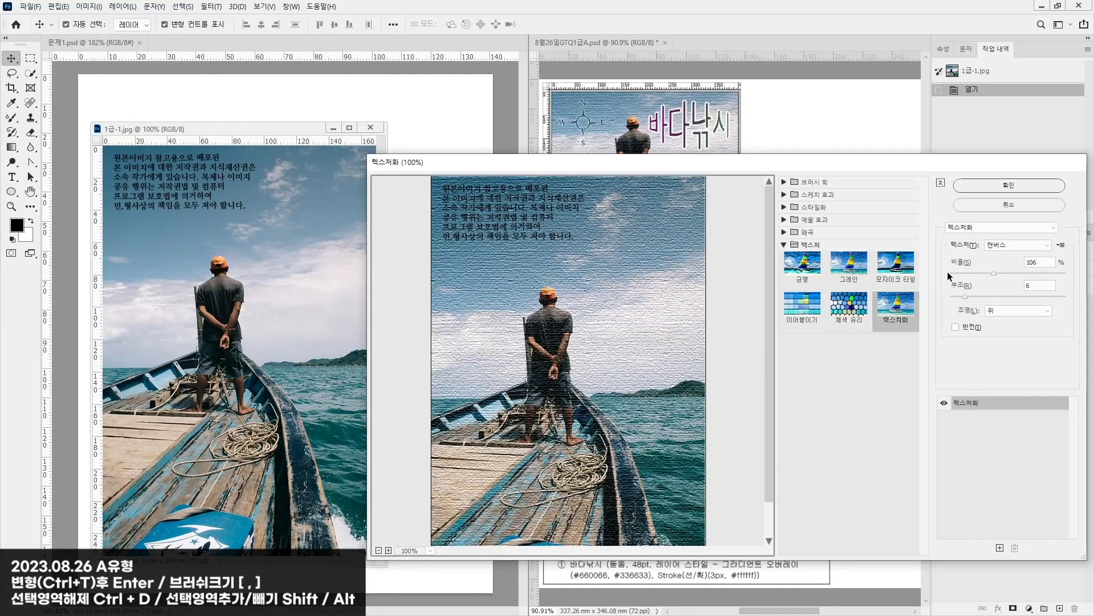
pyautogui.click(977, 231)
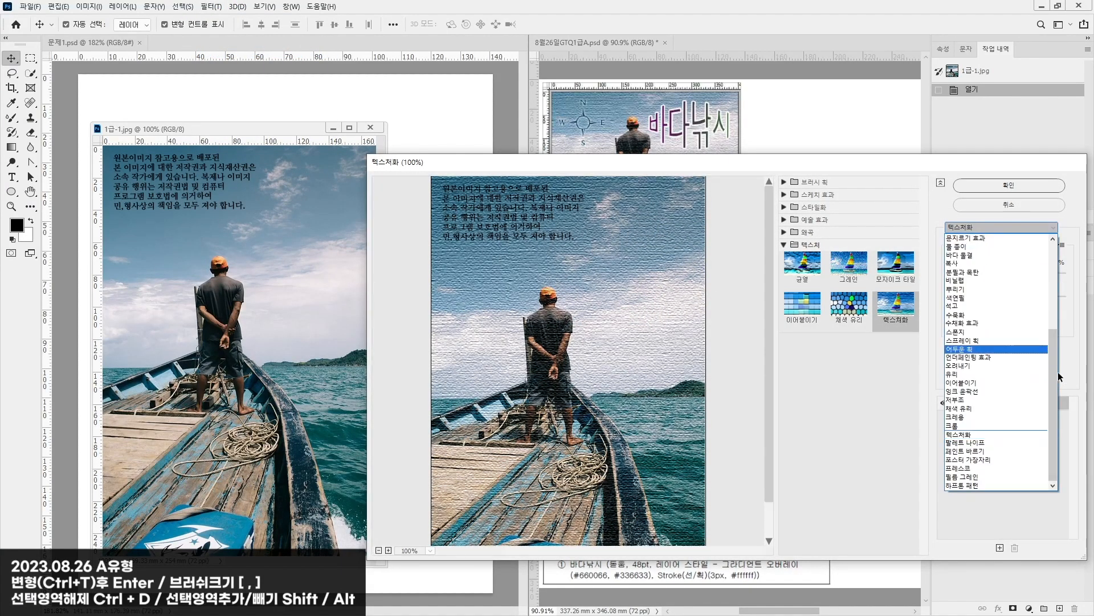
pyautogui.moveTo(1051, 277); pyautogui.dragTo(1049, 362)
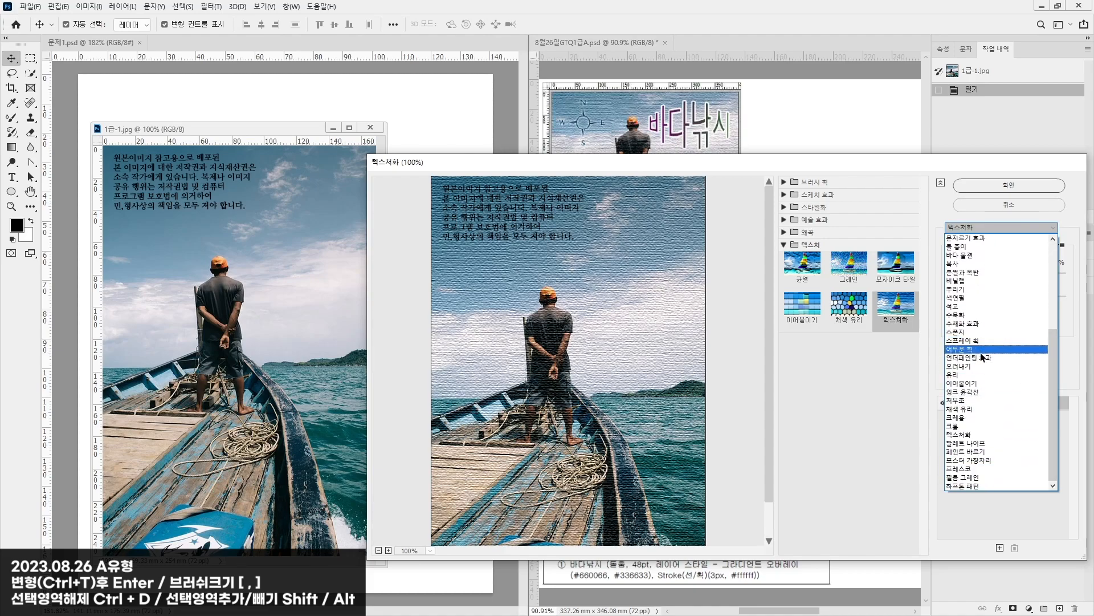
pyautogui.click(975, 435)
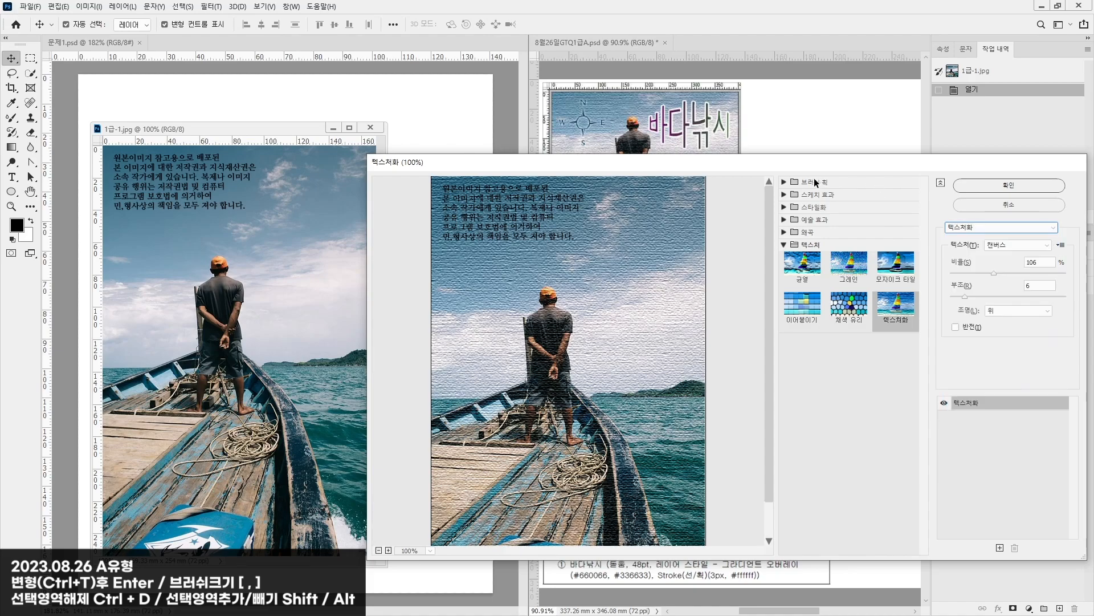
pyautogui.moveTo(996, 272); pyautogui.dragTo(961, 297)
pyautogui.click(999, 185)
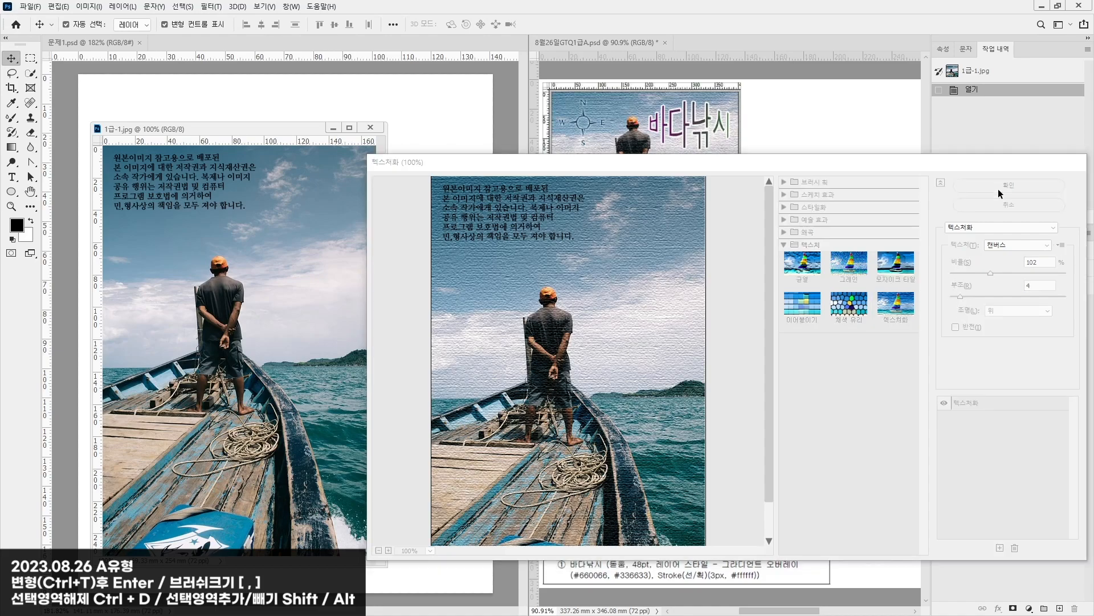
# Step: Copy the textured boat photo into 문제1.psd as a layer and close 1급-1.jpg
pyautogui.moveTo(114, 153); pyautogui.dragTo(261, 192)
pyautogui.click(370, 128)
pyautogui.click(565, 231)
# Step: Scale the boat photo layer to about 83.75% and position it to fill the canvas, pushing the copyright text above the upper edge
pyautogui.scroll(-5, 262, 193)
pyautogui.scroll(-1, 261, 193)
pyautogui.hotkey('ctrl', 't')
pyautogui.moveTo(455, 122); pyautogui.dragTo(449, 148)
pyautogui.moveTo(336, 279); pyautogui.dragTo(306, 281)
pyautogui.moveTo(418, 510); pyautogui.dragTo(397, 491)
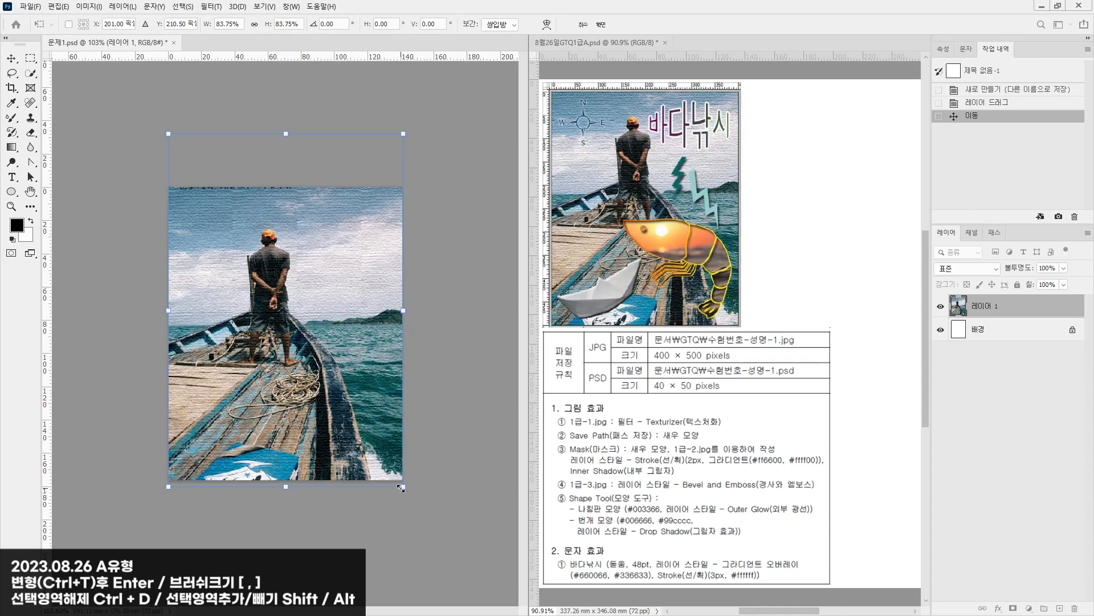
pyautogui.press('Return')
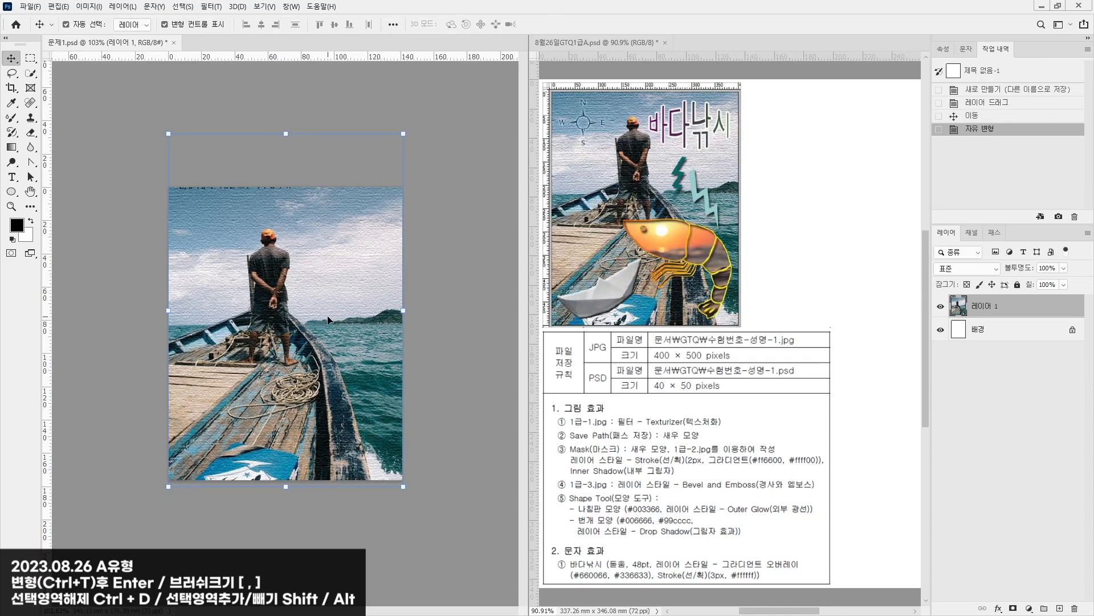
pyautogui.click(463, 309)
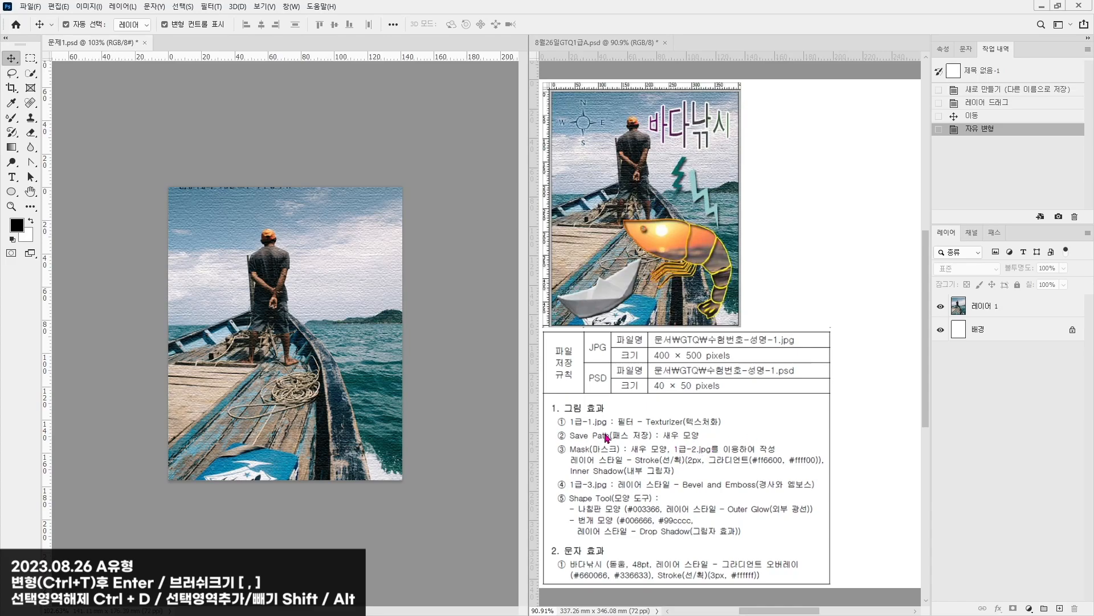
# Step: Nudge the boat photo layer slightly upward to hide the remaining copyright text
pyautogui.hotkey('ctrl', '0')
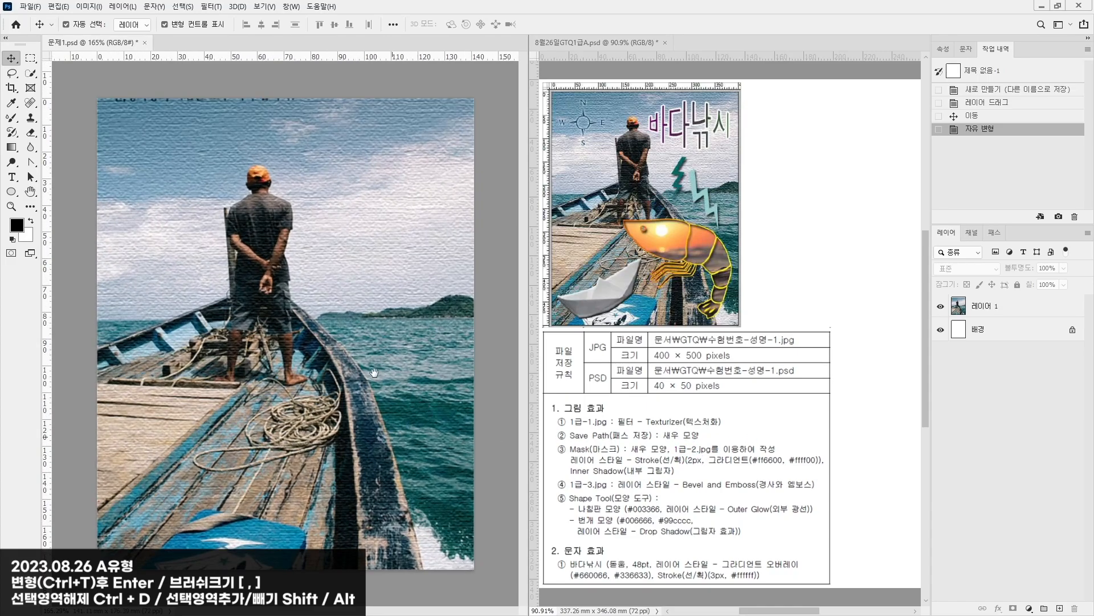
pyautogui.click(357, 312)
pyautogui.moveTo(356, 312); pyautogui.dragTo(354, 306)
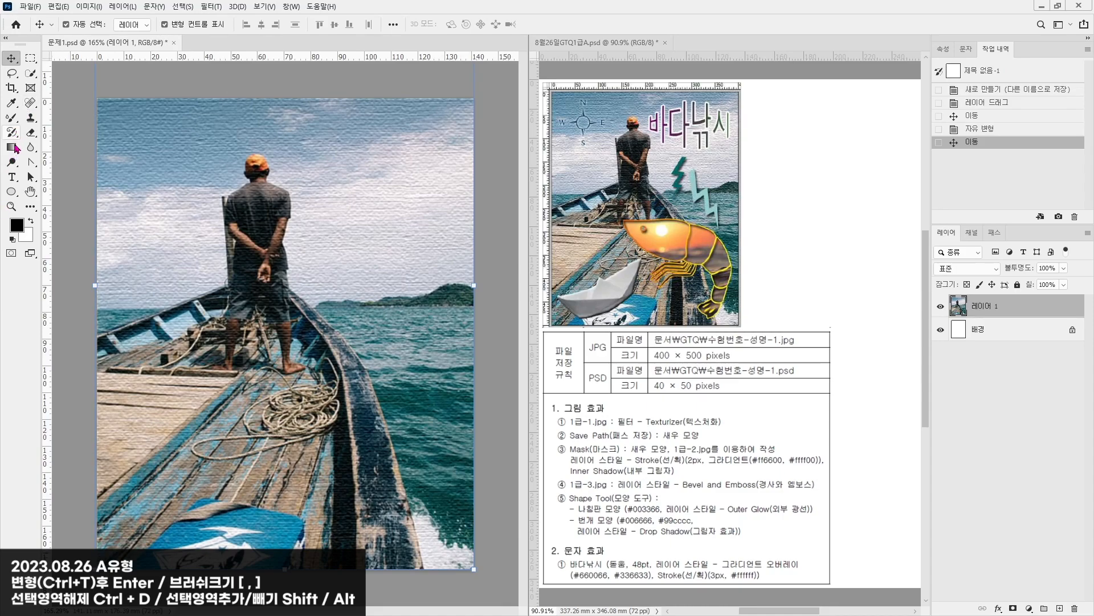
# Step: Set up the Pen tool in Shape mode, keeping the orange fill
pyautogui.moveTo(31, 162); pyautogui.dragTo(51, 166)
pyautogui.click(51, 164)
pyautogui.click(76, 25)
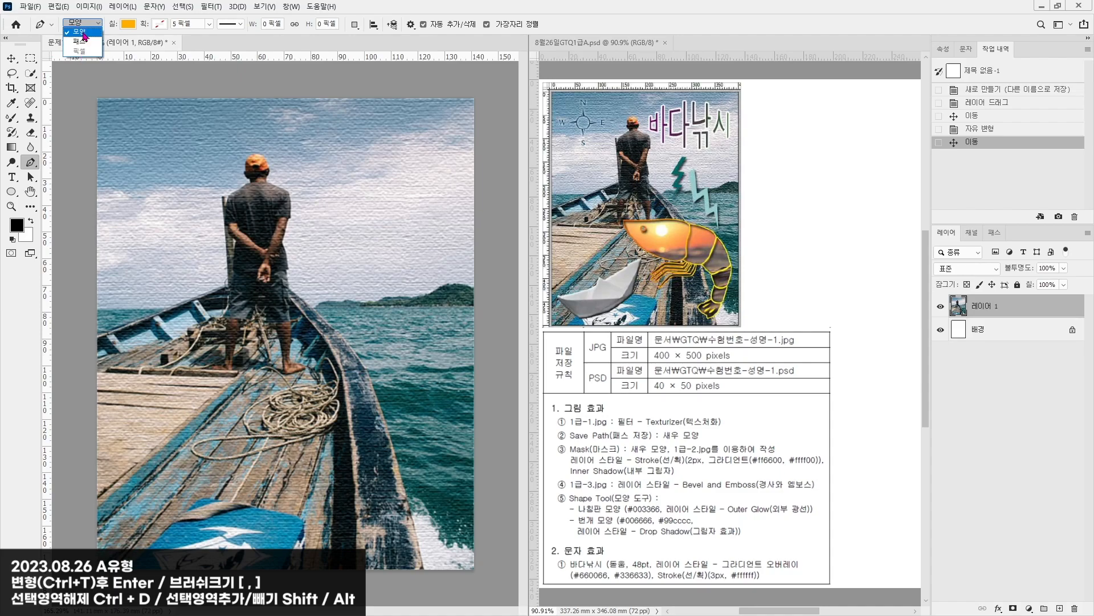
pyautogui.click(84, 34)
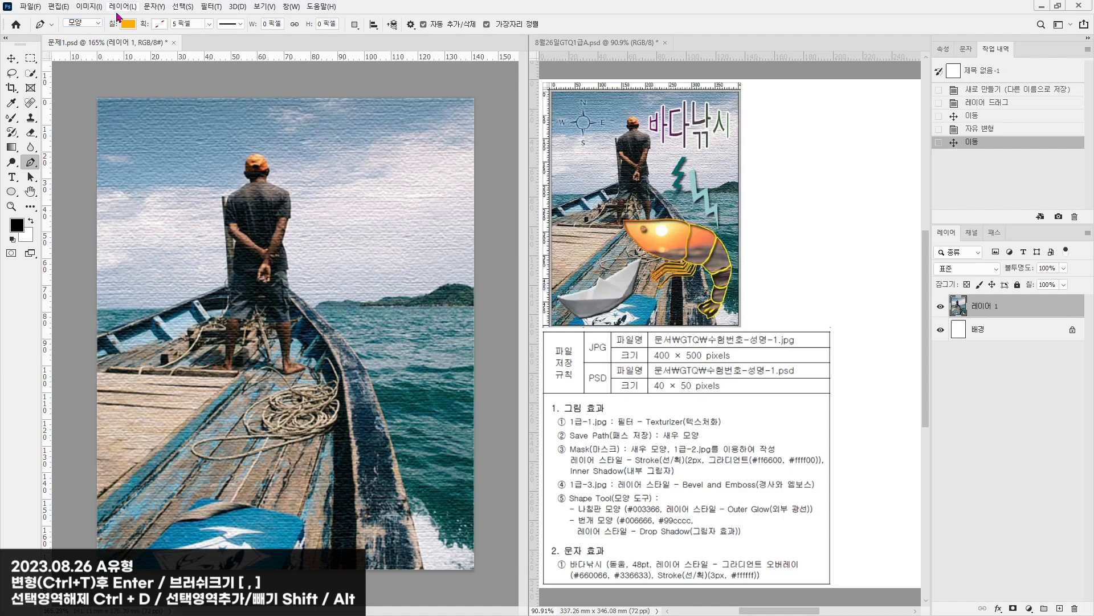
pyautogui.click(126, 27)
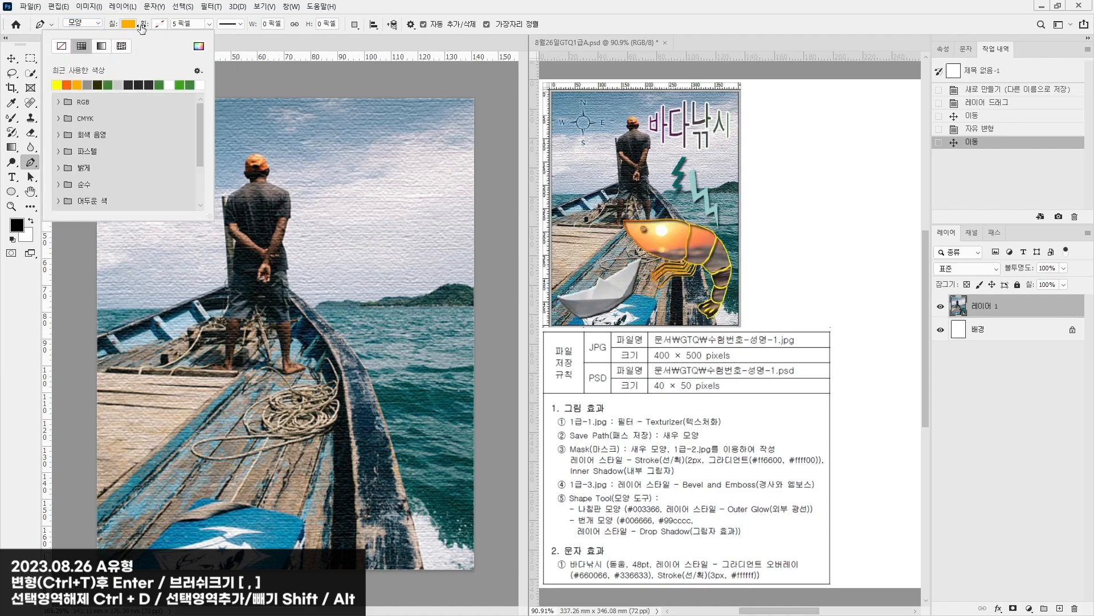
pyautogui.click(127, 28)
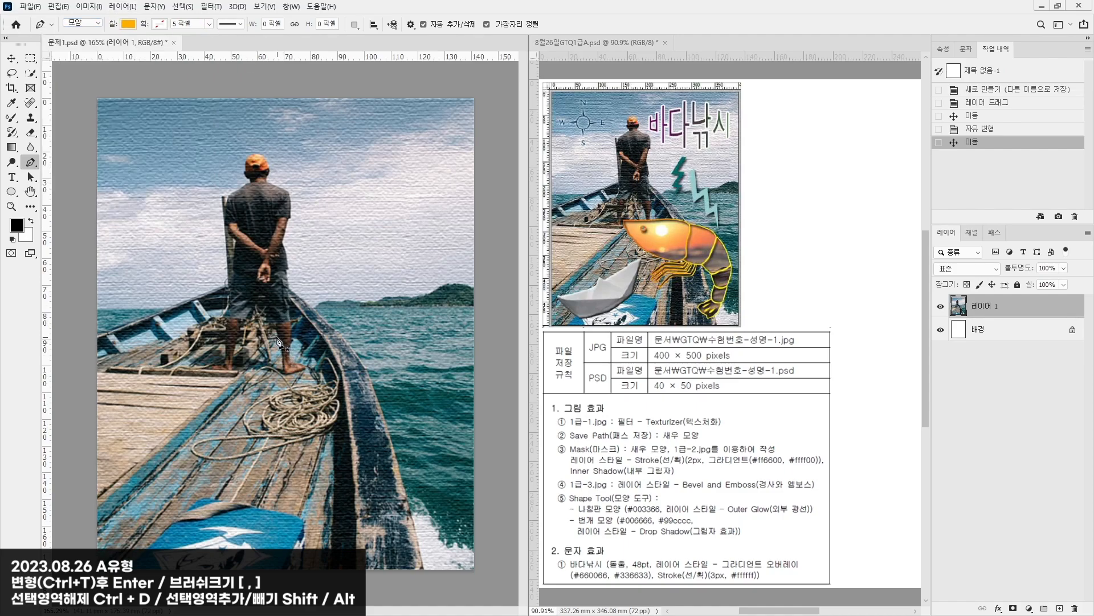
# Step: Draw the shrimp's head as a closed curved pen shape over the boat below the man's feet
pyautogui.click(249, 344)
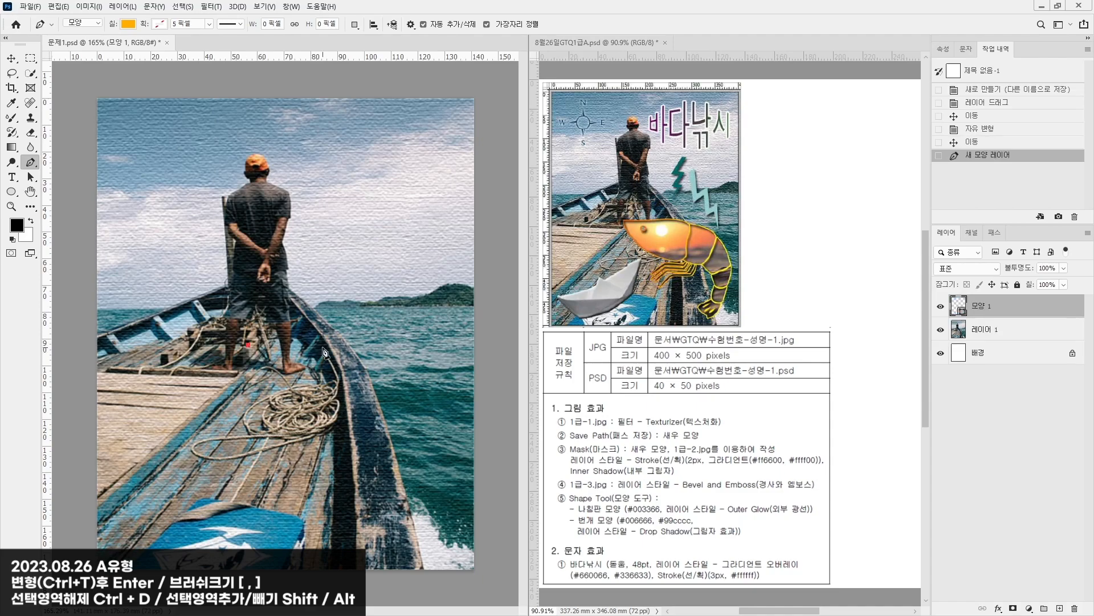
pyautogui.moveTo(323, 333); pyautogui.dragTo(357, 357)
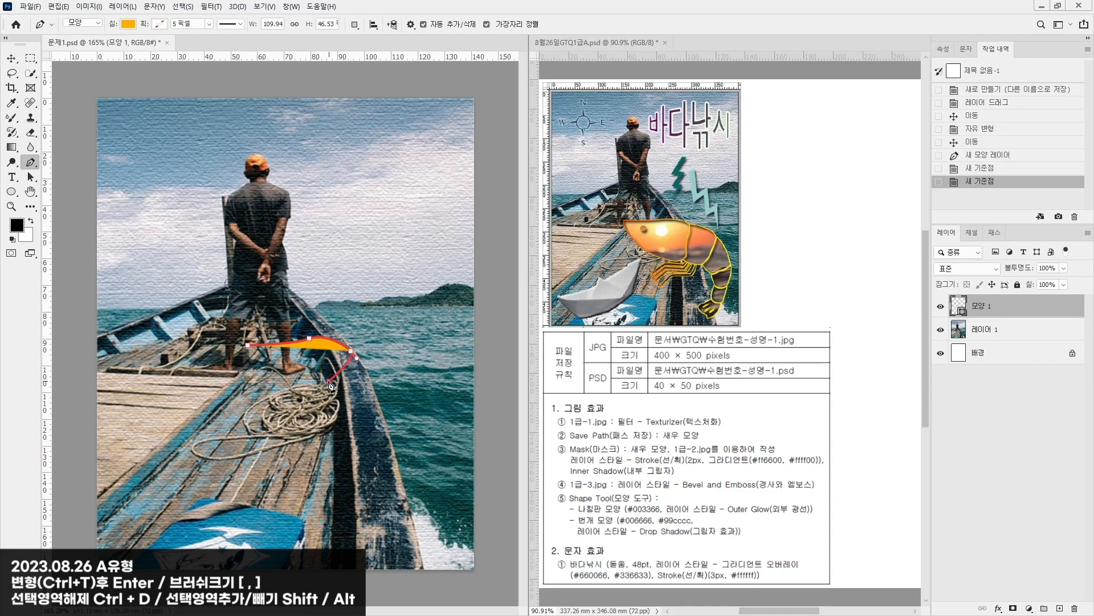
pyautogui.click(329, 380)
pyautogui.click(323, 402)
pyautogui.hotkey('ctrl', 'z')
pyautogui.hotkey('ctrl', 'z')
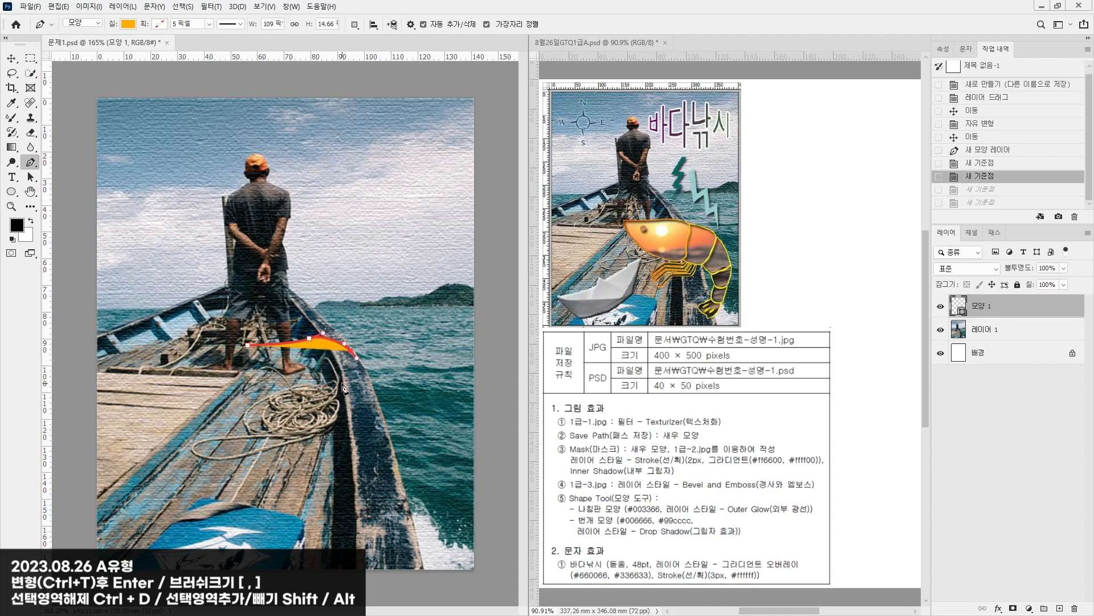
pyautogui.click(344, 380)
pyautogui.click(345, 406)
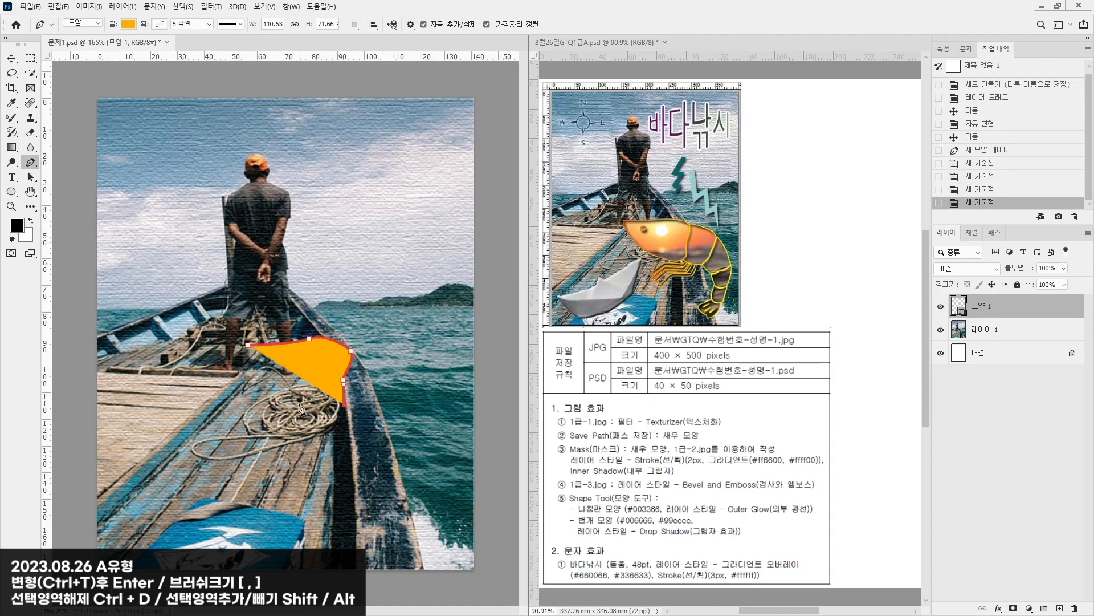
pyautogui.moveTo(247, 345); pyautogui.dragTo(230, 299)
# Step: Draw the first body segment as a closed pen shape directly behind the shrimp's head
pyautogui.click(356, 354)
pyautogui.click(349, 381)
pyautogui.click(346, 409)
pyautogui.click(364, 415)
pyautogui.click(388, 392)
pyautogui.click(400, 363)
pyautogui.click(356, 356)
# Step: Draw the second body segment as a closed pen shape, leaving a thin gap after the first one
pyautogui.click(406, 365)
pyautogui.click(376, 420)
pyautogui.click(410, 435)
pyautogui.click(428, 401)
pyautogui.click(424, 372)
pyautogui.moveTo(388, 358); pyautogui.dragTo(386, 357)
# Step: Draw the third, narrower body segment as a closed pen shape curving down toward the tail
pyautogui.click(432, 410)
pyautogui.moveTo(447, 431); pyautogui.dragTo(448, 440)
pyautogui.click(436, 454)
pyautogui.click(416, 437)
pyautogui.click(433, 410)
# Step: Draw the small last body segment as a closed pen shape below the third one
pyautogui.click(437, 460)
pyautogui.click(438, 483)
pyautogui.click(446, 488)
pyautogui.click(455, 480)
pyautogui.click(455, 455)
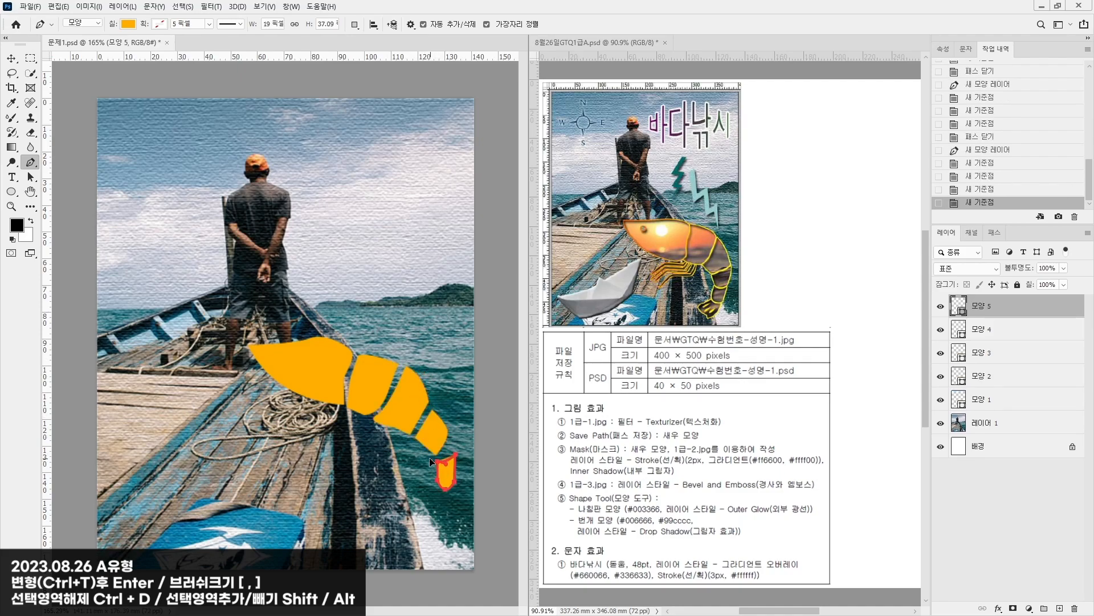
pyautogui.click(437, 460)
# Step: Draw the tail fin as a closed pen shape below the last body segment, slanting toward the boat
pyautogui.click(436, 488)
pyautogui.click(424, 507)
pyautogui.click(430, 516)
pyautogui.click(440, 522)
pyautogui.click(451, 495)
pyautogui.click(436, 487)
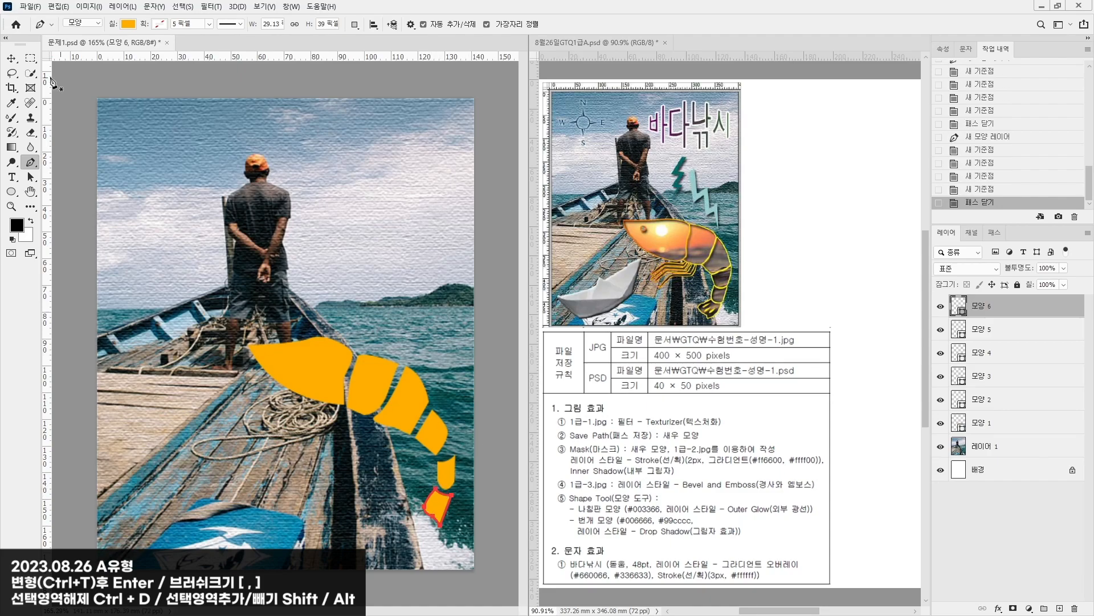
# Step: Refine the shrimp head's outline with Direct Selection, flattening its upper curve and adjusting the rear lower edge
pyautogui.press('v')
pyautogui.click(444, 422)
pyautogui.scroll(2, 438, 494)
pyautogui.moveTo(373, 402); pyautogui.dragTo(297, 369)
pyautogui.click(227, 297)
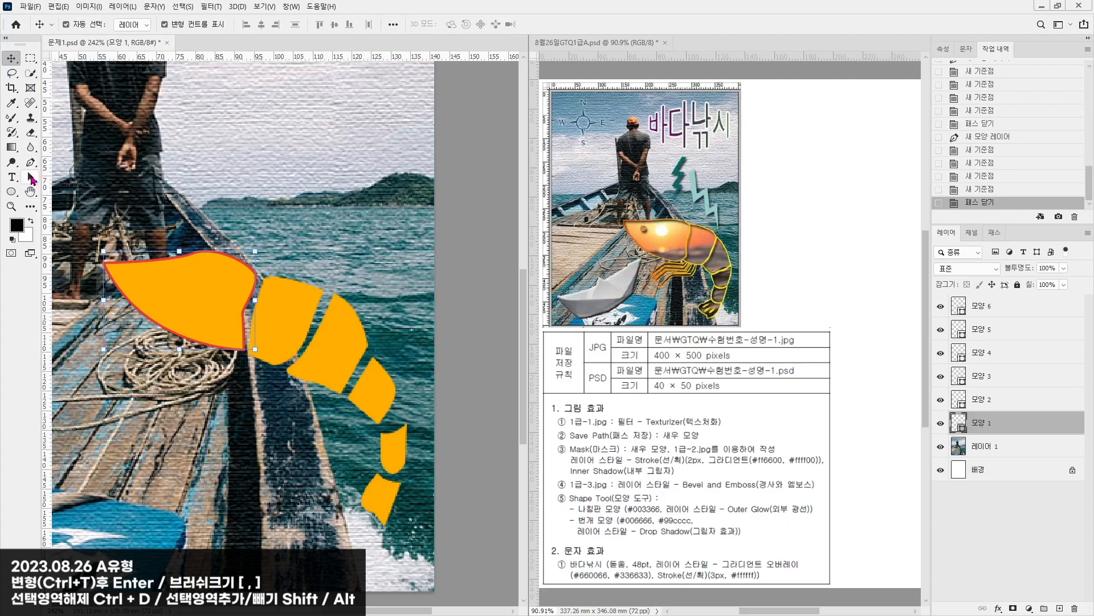
pyautogui.click(32, 176)
pyautogui.click(68, 190)
pyautogui.moveTo(193, 255); pyautogui.dragTo(169, 260)
pyautogui.click(228, 224)
pyautogui.click(235, 315)
pyautogui.moveTo(242, 314); pyautogui.dragTo(246, 304)
pyautogui.click(272, 276)
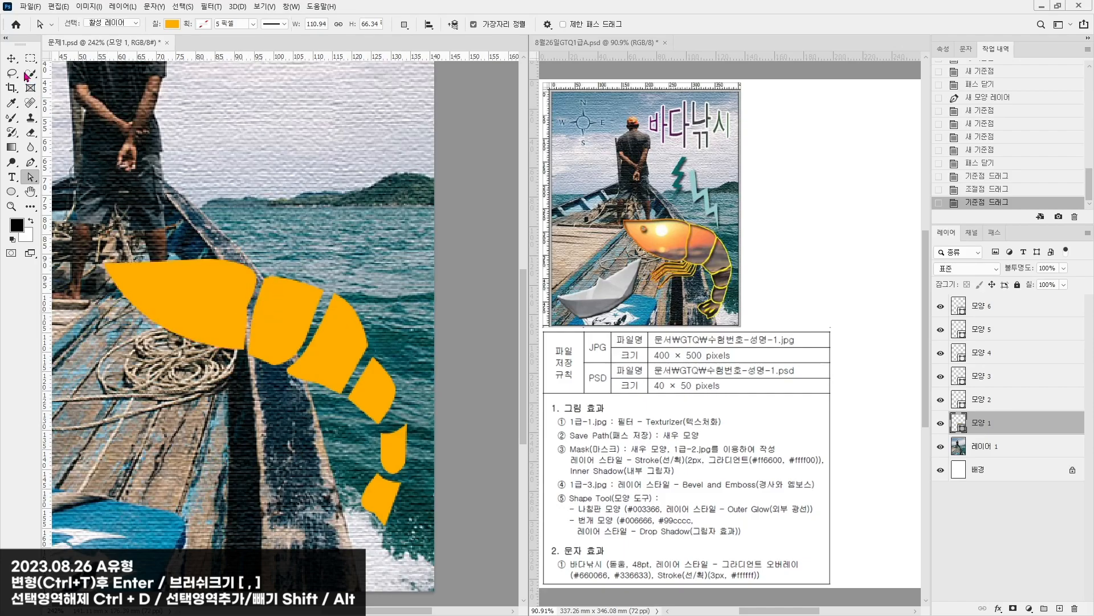
# Step: Refine the first body segment behind the head with Direct Selection, fitting its front edge and widening its upper rear corner
pyautogui.click(982, 401)
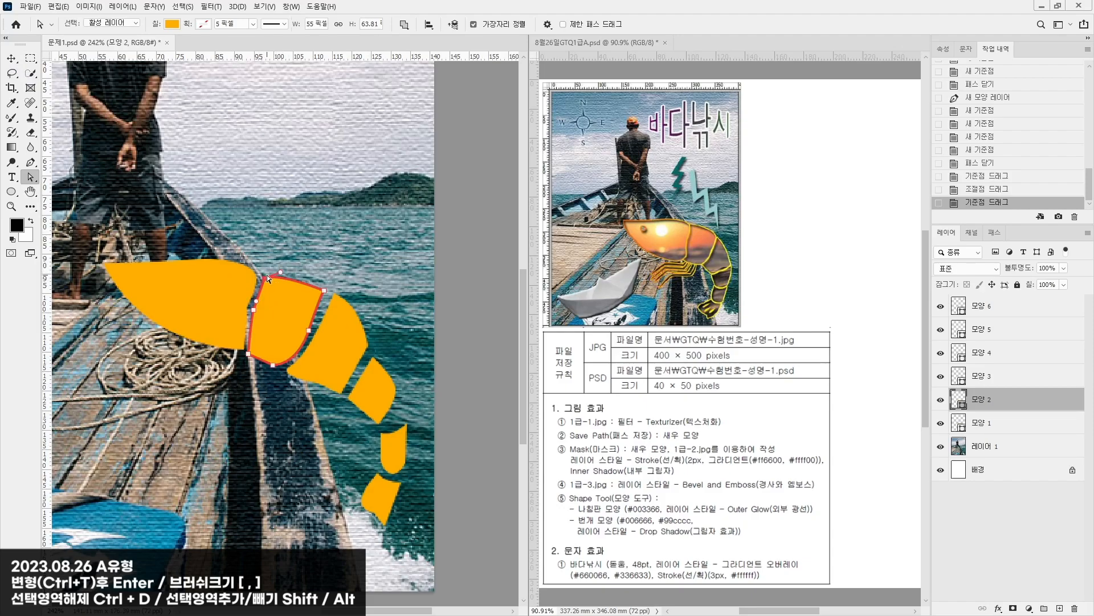
pyautogui.moveTo(265, 278); pyautogui.dragTo(263, 277)
pyautogui.click(248, 354)
pyautogui.moveTo(251, 352); pyautogui.dragTo(311, 330)
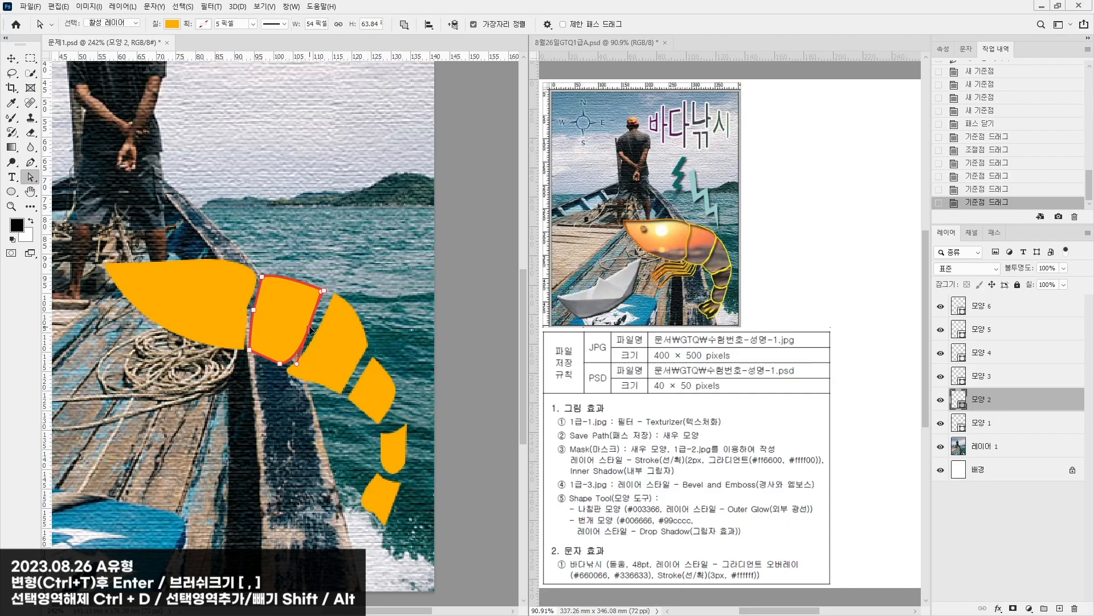
pyautogui.moveTo(325, 291); pyautogui.dragTo(331, 293)
pyautogui.moveTo(310, 331); pyautogui.dragTo(311, 331)
pyautogui.moveTo(324, 294); pyautogui.dragTo(329, 298)
pyautogui.click(338, 253)
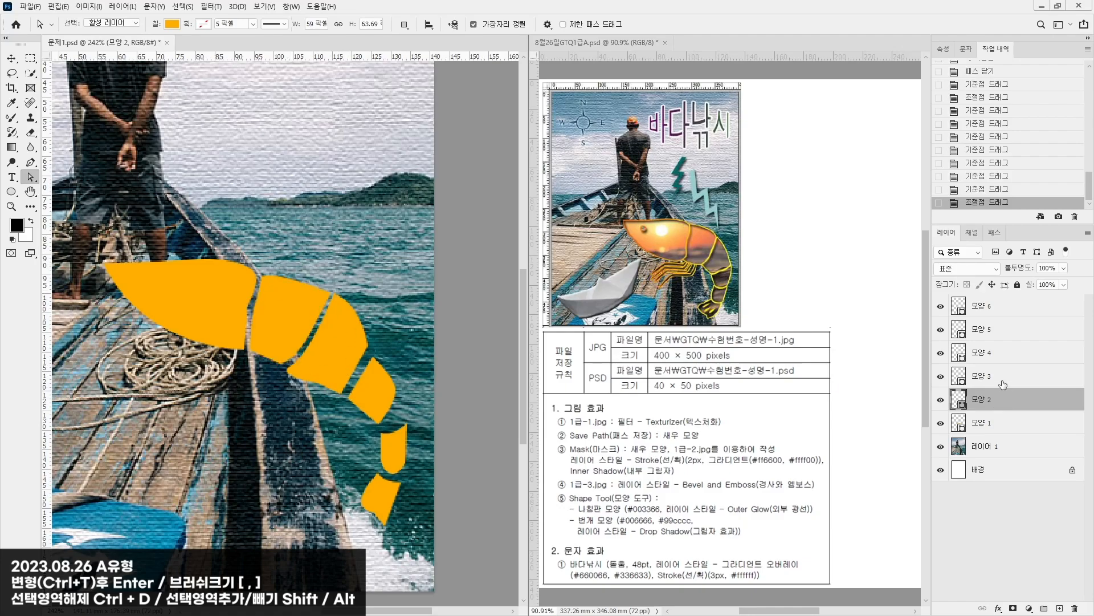
# Step: Reshape the third body segment with Direct Selection, extending its upper edge toward the previous segment and its lower corner toward the tail
pyautogui.click(290, 372)
pyautogui.moveTo(288, 368); pyautogui.dragTo(293, 366)
pyautogui.click(389, 398)
pyautogui.click(374, 390)
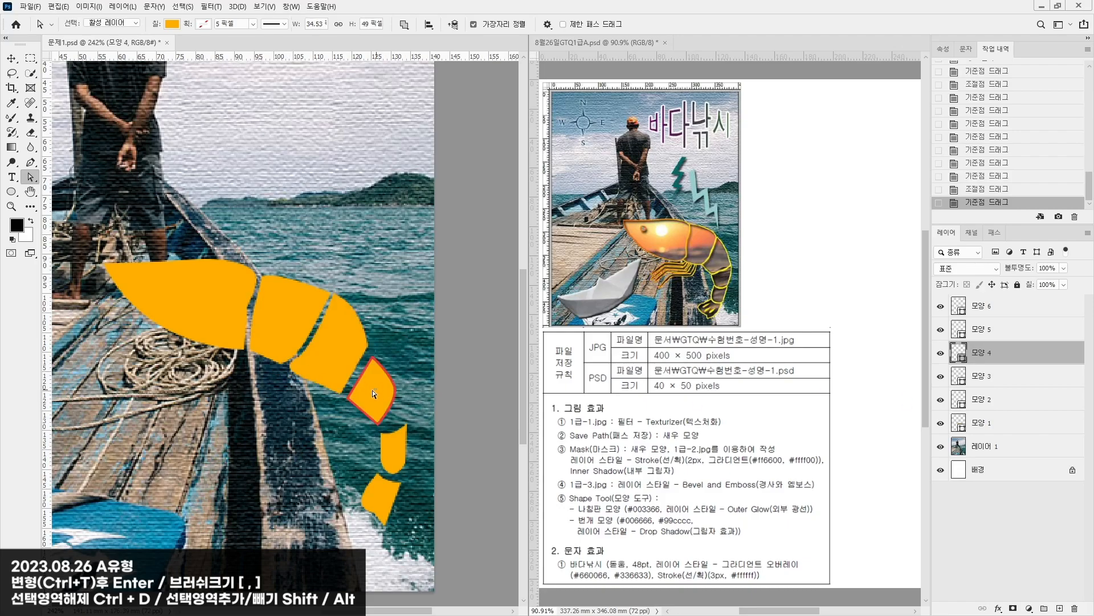
pyautogui.moveTo(348, 399); pyautogui.dragTo(344, 396)
pyautogui.moveTo(373, 358); pyautogui.dragTo(371, 349)
pyautogui.moveTo(396, 389); pyautogui.dragTo(402, 423)
# Step: Reshape the small last body segment so it narrows and meets the curved end of the segment above
pyautogui.click(391, 443)
pyautogui.click(977, 337)
pyautogui.moveTo(381, 460); pyautogui.dragTo(381, 427)
pyautogui.moveTo(391, 473)
pyautogui.mouseDown()
pyautogui.moveTo(404, 453)
pyautogui.moveTo(389, 486)
pyautogui.moveTo(404, 459)
pyautogui.mouseUp()
# Step: Move the tail fin up under the last body segment and adjust its outline with Direct Selection
pyautogui.click(389, 488)
pyautogui.press('v')
pyautogui.click(30, 178)
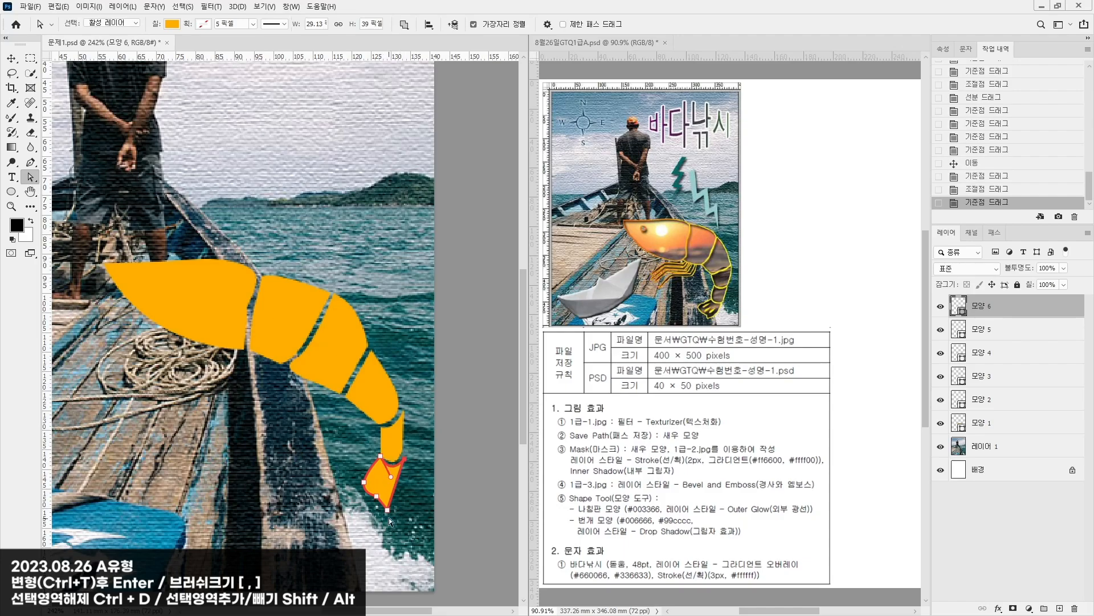
pyautogui.moveTo(387, 509); pyautogui.dragTo(388, 507)
pyautogui.click(193, 193)
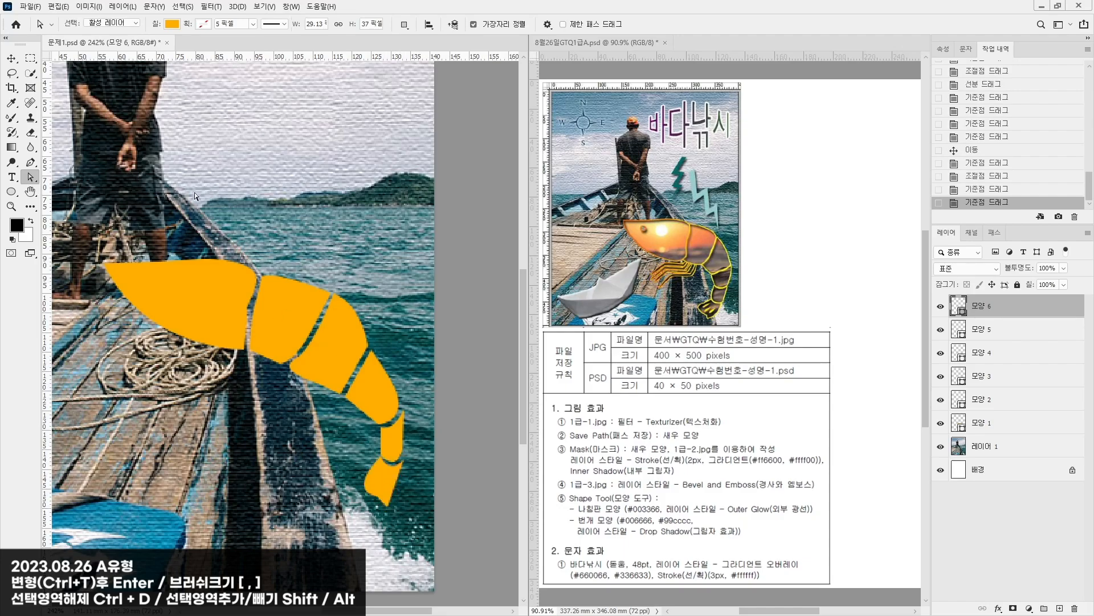
pyautogui.click(10, 55)
pyautogui.click(161, 298)
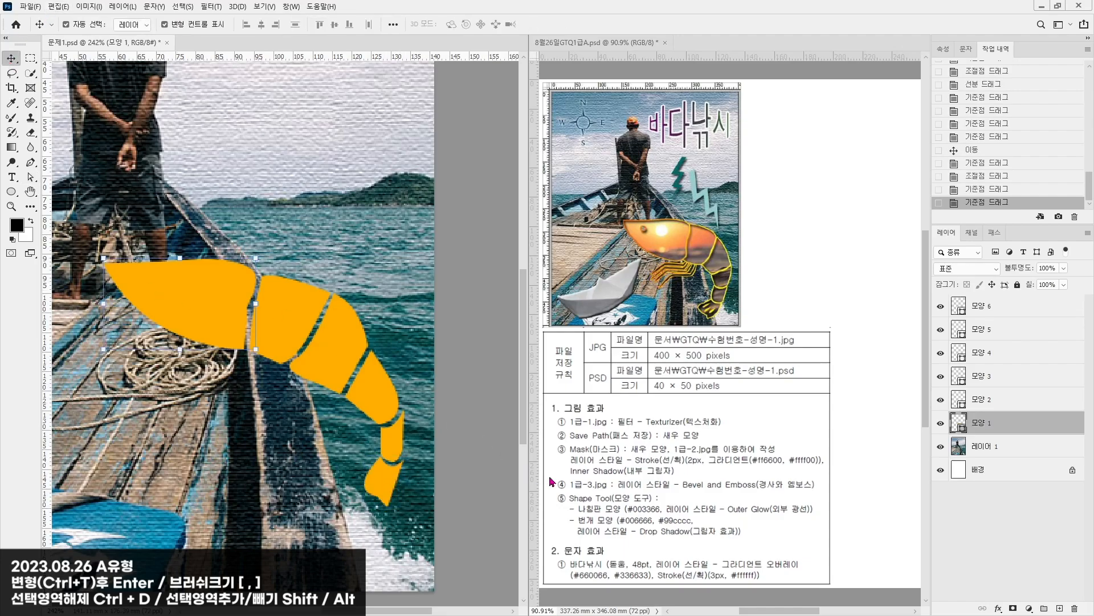
pyautogui.keyDown('shift'); pyautogui.click(994, 305); pyautogui.keyUp('shift')
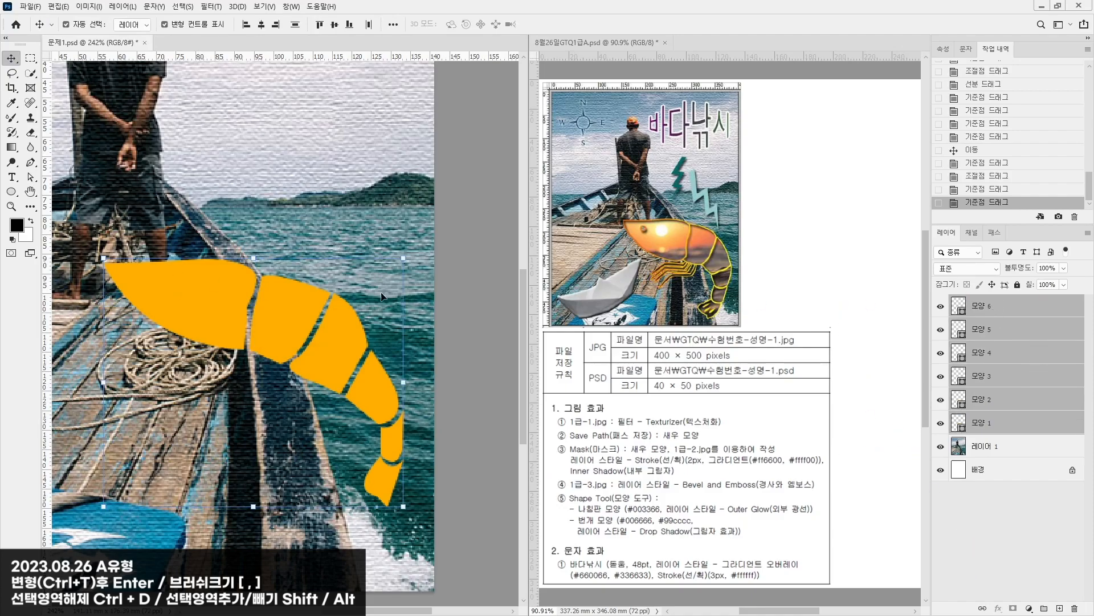
pyautogui.click(307, 241)
# Step: Cut a 7 px round eye out of the shrimp's head using the Ellipse tool with Subtract Front Shape
pyautogui.click(189, 313)
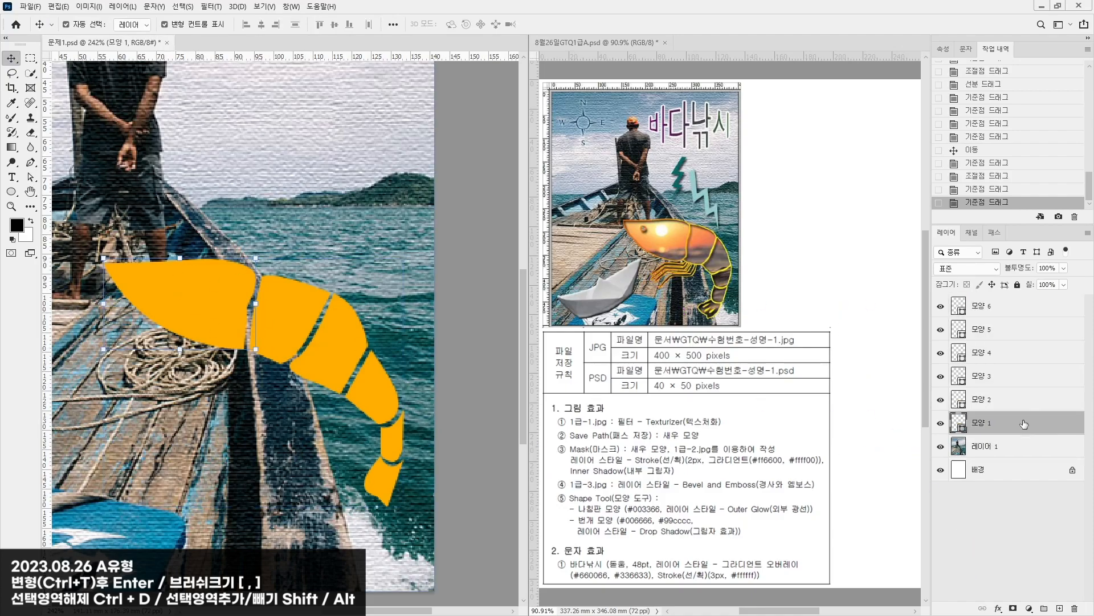
pyautogui.click(12, 193)
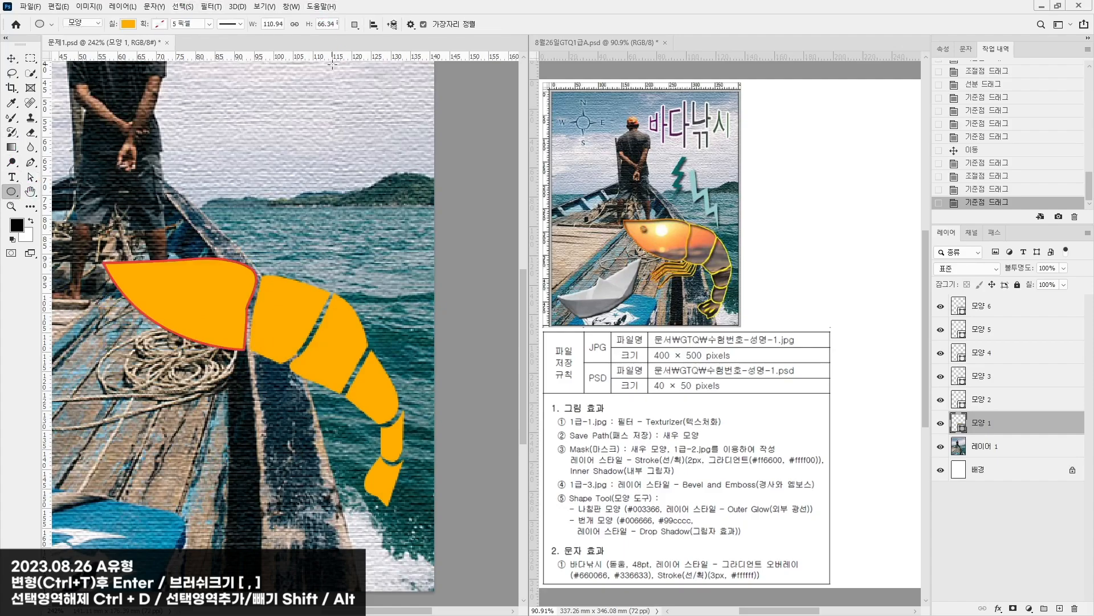
pyautogui.click(355, 24)
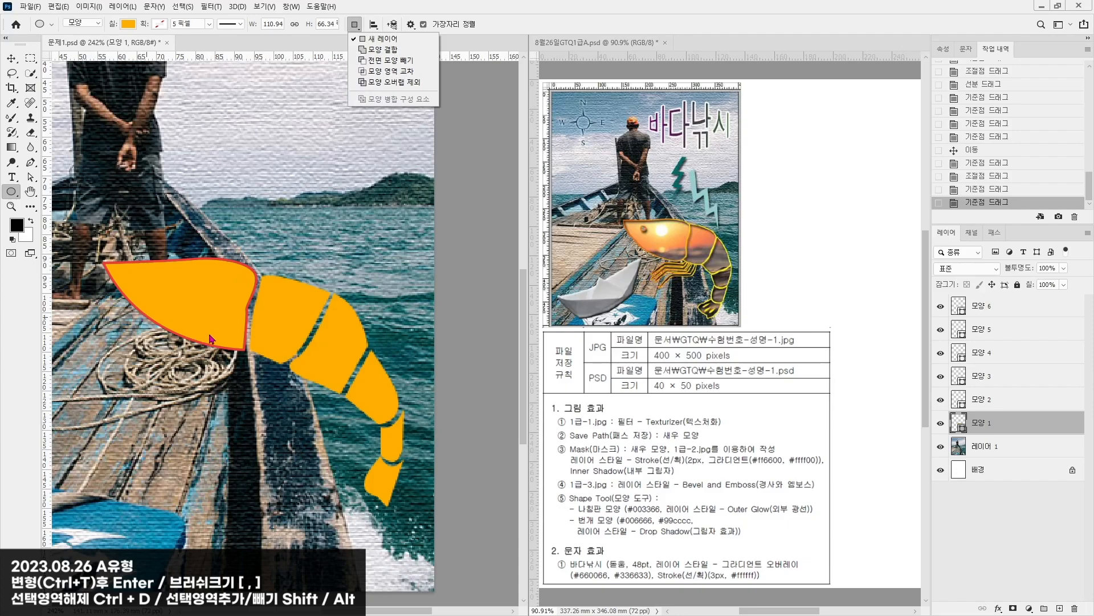
pyautogui.click(387, 60)
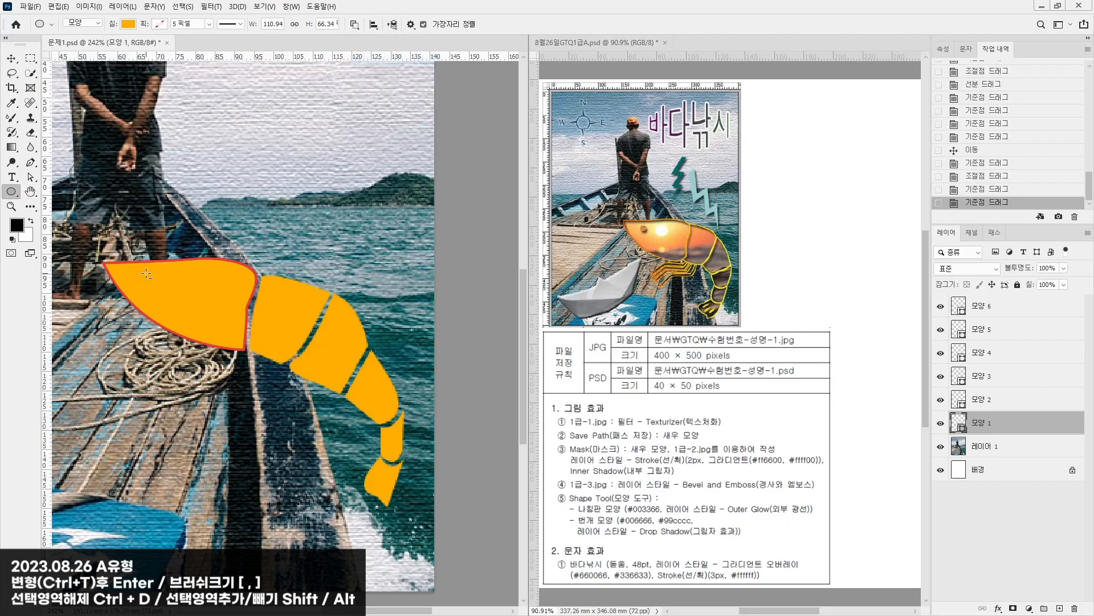
pyautogui.moveTo(151, 274); pyautogui.dragTo(162, 284)
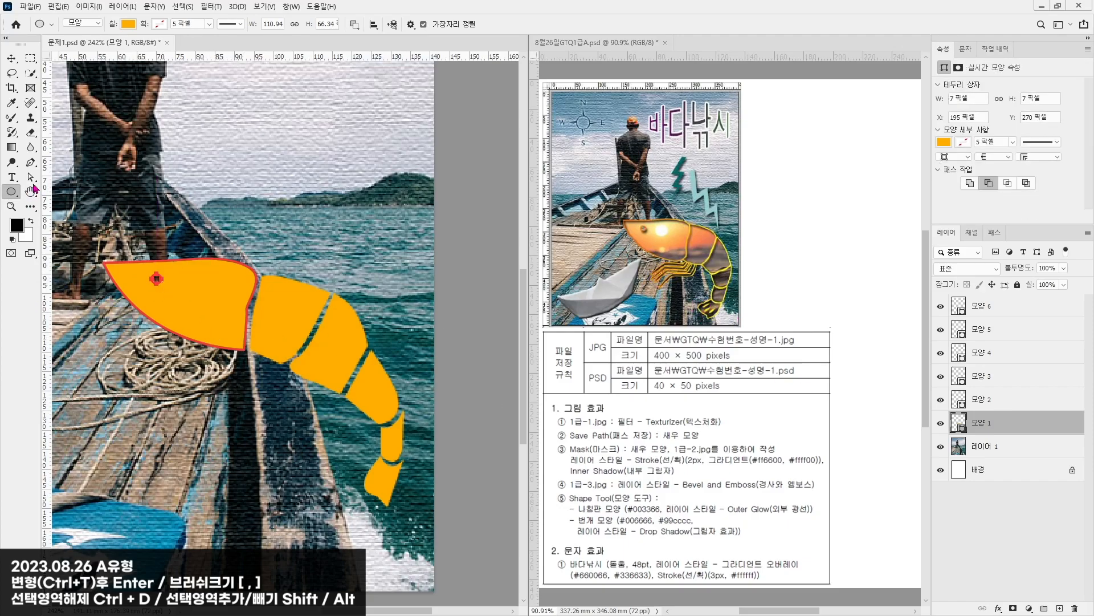
# Step: Cut three narrow slits out of the tail fin using the Pen tool with Subtract Front Shape
pyautogui.click(31, 162)
pyautogui.click(1003, 306)
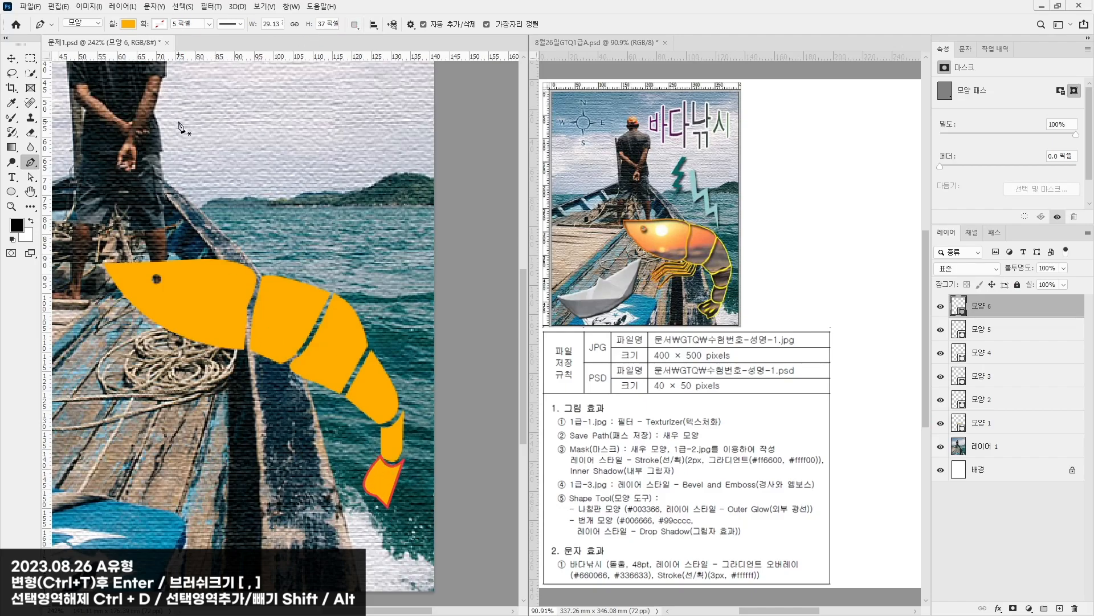
pyautogui.click(356, 26)
pyautogui.click(381, 472)
pyautogui.moveTo(369, 483)
pyautogui.mouseDown()
pyautogui.moveTo(370, 493)
pyautogui.moveTo(386, 466)
pyautogui.moveTo(377, 495)
pyautogui.mouseUp()
pyautogui.click(385, 472)
pyautogui.click(385, 472)
pyautogui.scroll(3, 395, 520)
pyautogui.scroll(4, 395, 520)
pyautogui.click(385, 426)
pyautogui.moveTo(377, 456); pyautogui.dragTo(377, 468)
pyautogui.moveTo(386, 426); pyautogui.dragTo(386, 418)
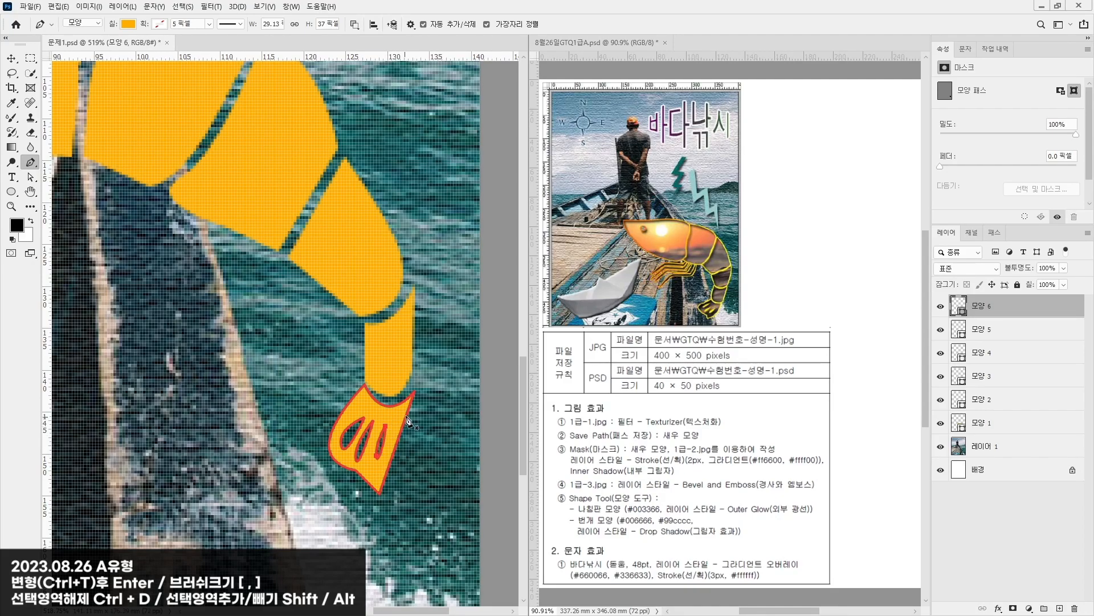
pyautogui.scroll(-2, 427, 435)
pyautogui.scroll(-6, 428, 436)
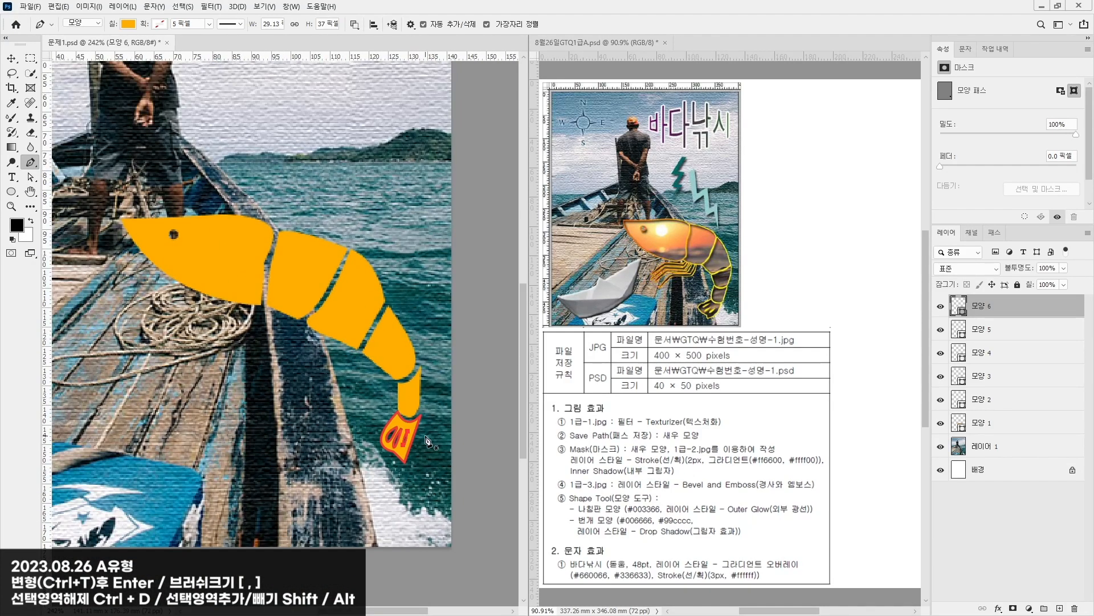
pyautogui.click(12, 58)
pyautogui.click(291, 170)
pyautogui.click(240, 270)
pyautogui.keyDown('shift'); pyautogui.click(997, 314); pyautogui.keyUp('shift')
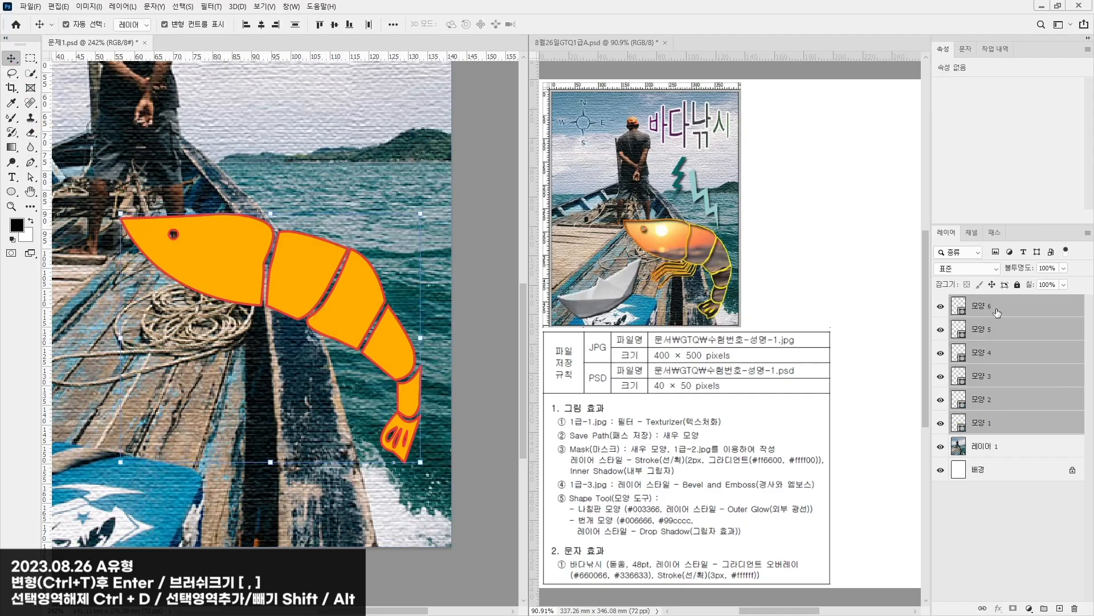
# Step: With no layer selected, draw a thin bent leg about 40 × 35 px as a new closed pen shape below the first body segment
pyautogui.click(977, 524)
pyautogui.click(31, 163)
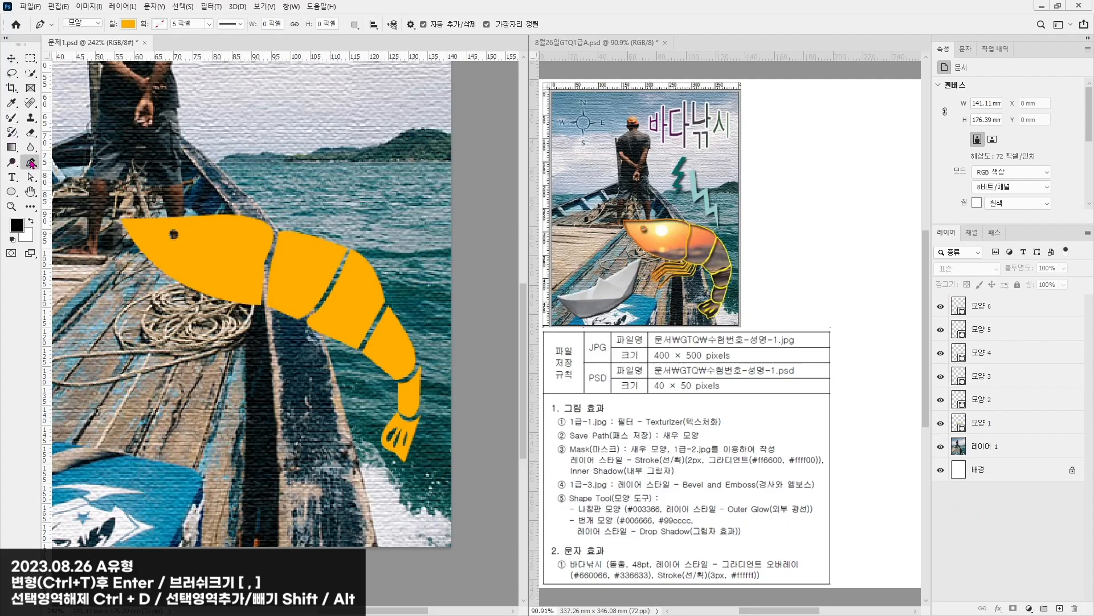
pyautogui.click(272, 312)
pyautogui.click(266, 319)
pyautogui.click(248, 319)
pyautogui.click(217, 358)
pyautogui.click(223, 361)
pyautogui.click(253, 325)
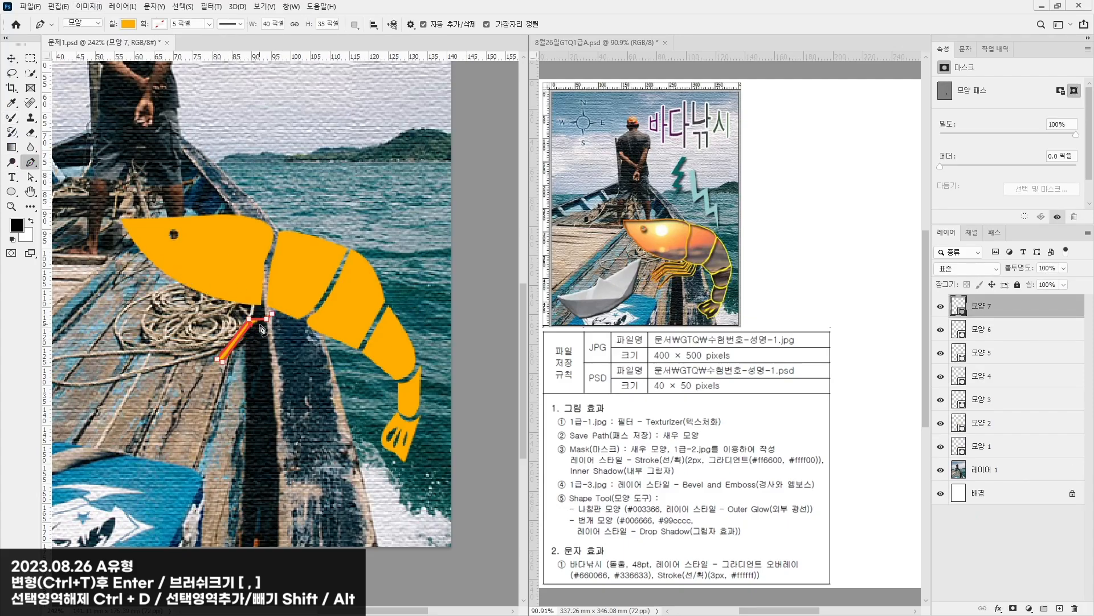
pyautogui.click(270, 324)
pyautogui.click(276, 316)
# Step: Make three copies of the leg and fan them out side by side toward the tail beneath the body
pyautogui.press('v')
pyautogui.scroll(5, 301, 227)
pyautogui.moveTo(248, 371); pyautogui.dragTo(285, 414)
pyautogui.hotkey('ctrl', 't')
pyautogui.press('Return')
pyautogui.click(186, 389)
pyautogui.press('a')
pyautogui.moveTo(342, 360); pyautogui.dragTo(280, 410)
pyautogui.moveTo(297, 402); pyautogui.dragTo(291, 383)
# Step: Adjust the tips of the leg copies with Direct Selection so their lengths and angles vary
pyautogui.press('v')
pyautogui.click(268, 445)
pyautogui.press('a')
pyautogui.click(220, 486)
pyautogui.click(211, 466)
pyautogui.click(183, 447)
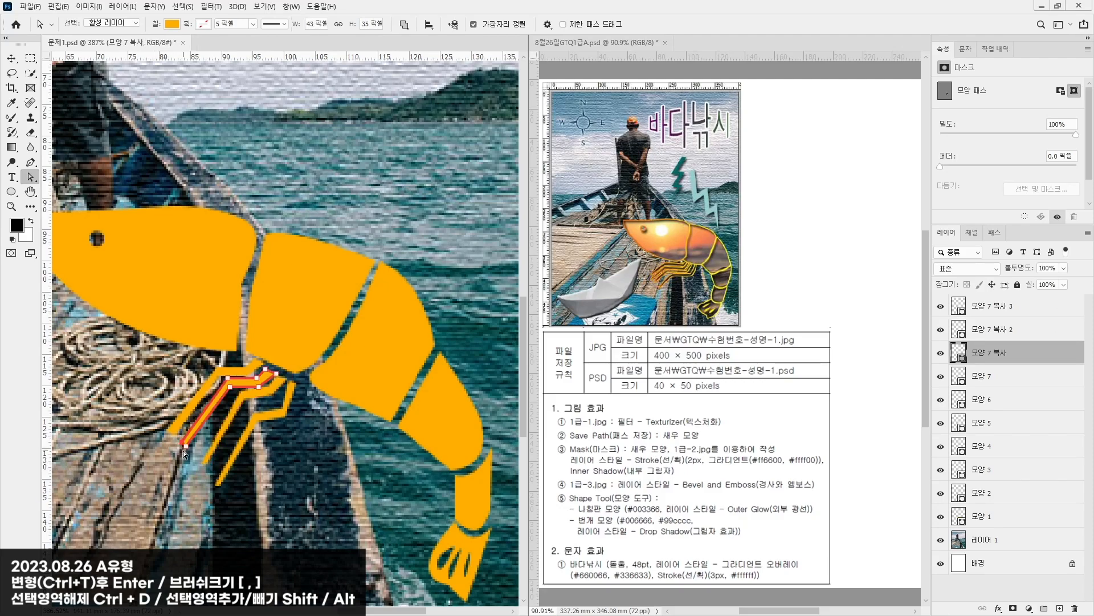
pyautogui.click(173, 448)
# Step: Fine-tune the position of the leg copies beneath the body
pyautogui.press('v')
pyautogui.click(293, 363)
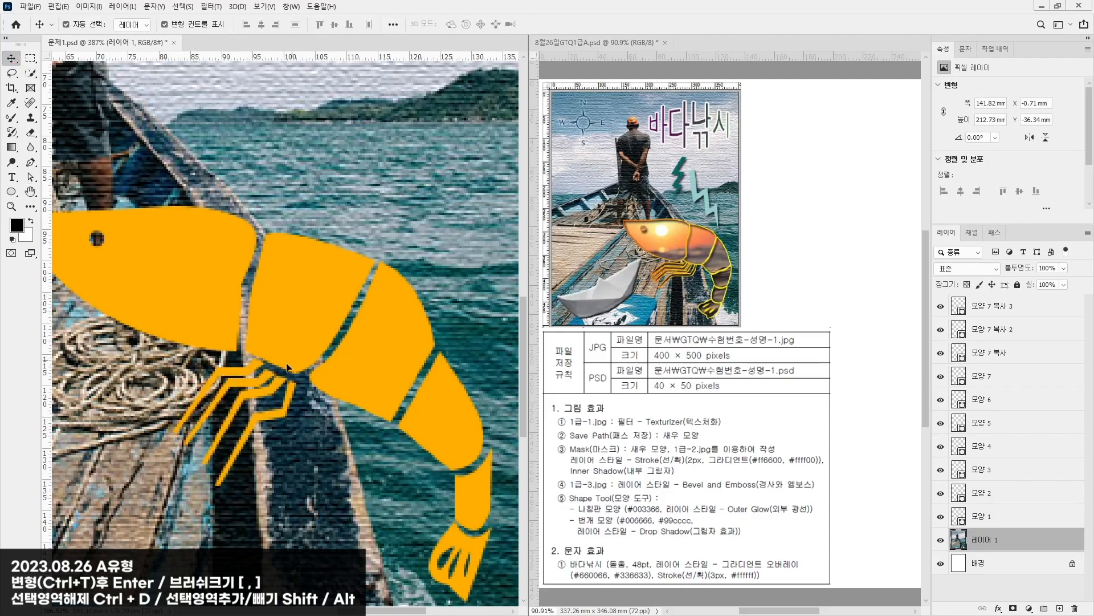
pyautogui.click(244, 372)
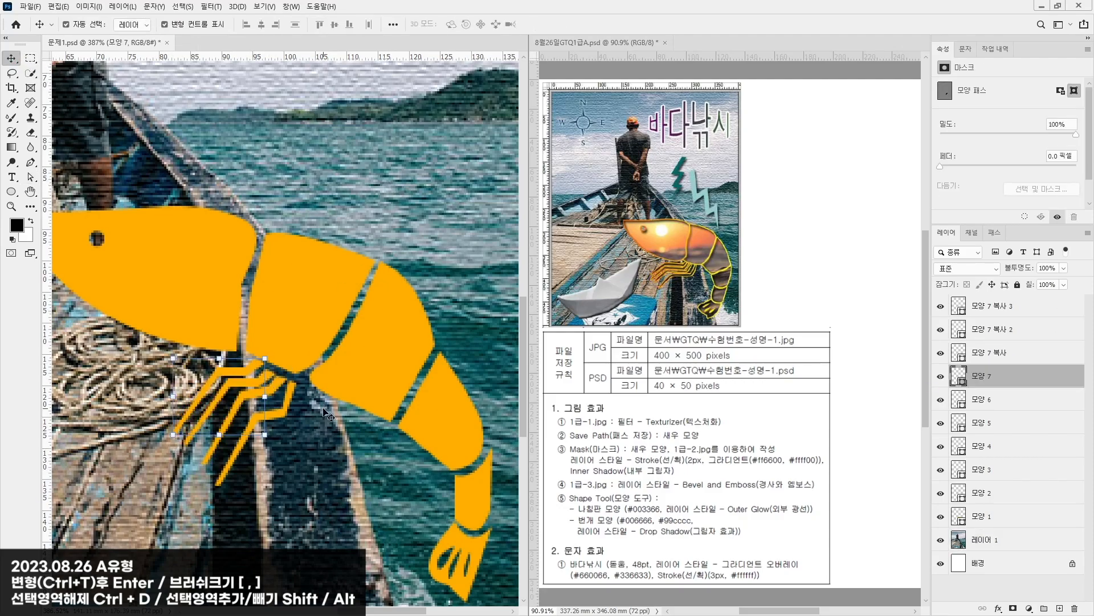
pyautogui.click(287, 392)
pyautogui.moveTo(280, 385); pyautogui.dragTo(282, 383)
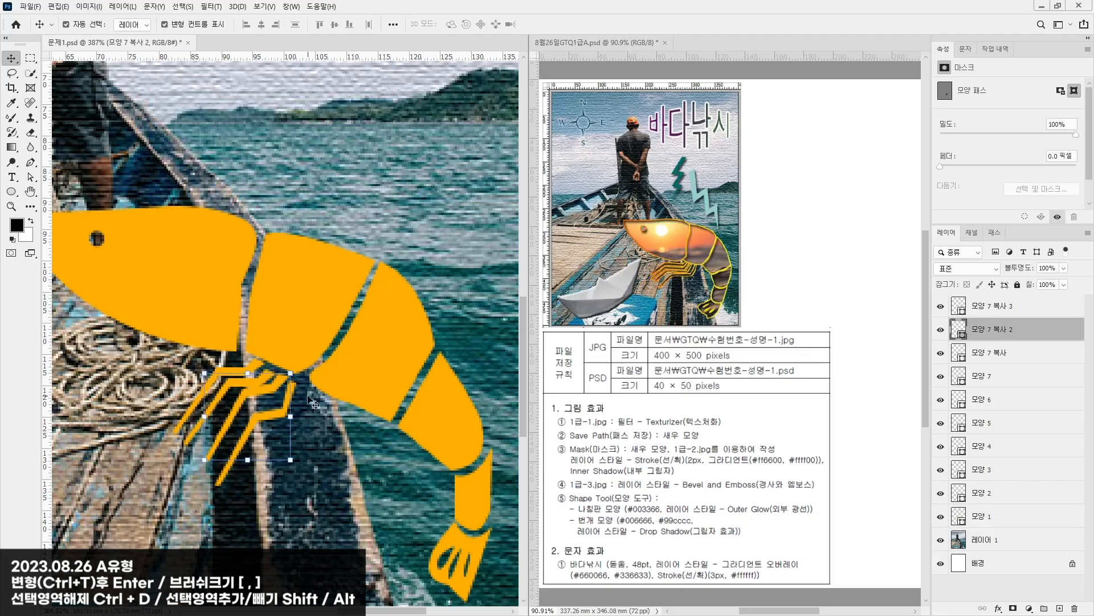
pyautogui.click(307, 396)
pyautogui.click(293, 391)
pyautogui.click(308, 423)
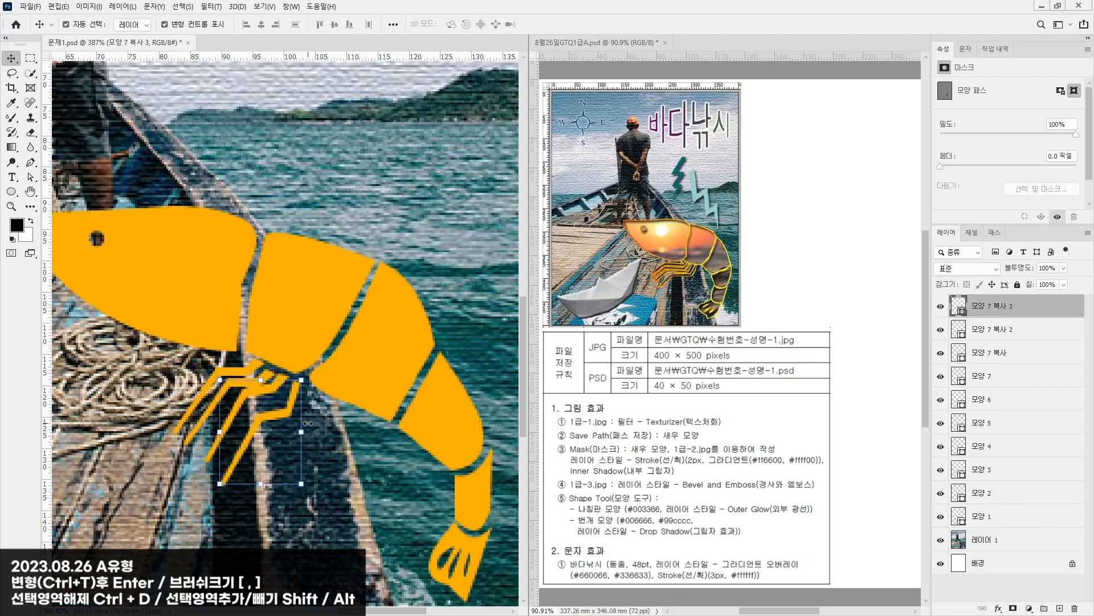
# Step: Merge all the shrimp's head, body, tail and leg shape layers into one shape layer
pyautogui.click(983, 516)
pyautogui.keyDown('shift'); pyautogui.click(1019, 307); pyautogui.keyUp('shift')
pyautogui.scroll(-2, 443, 327)
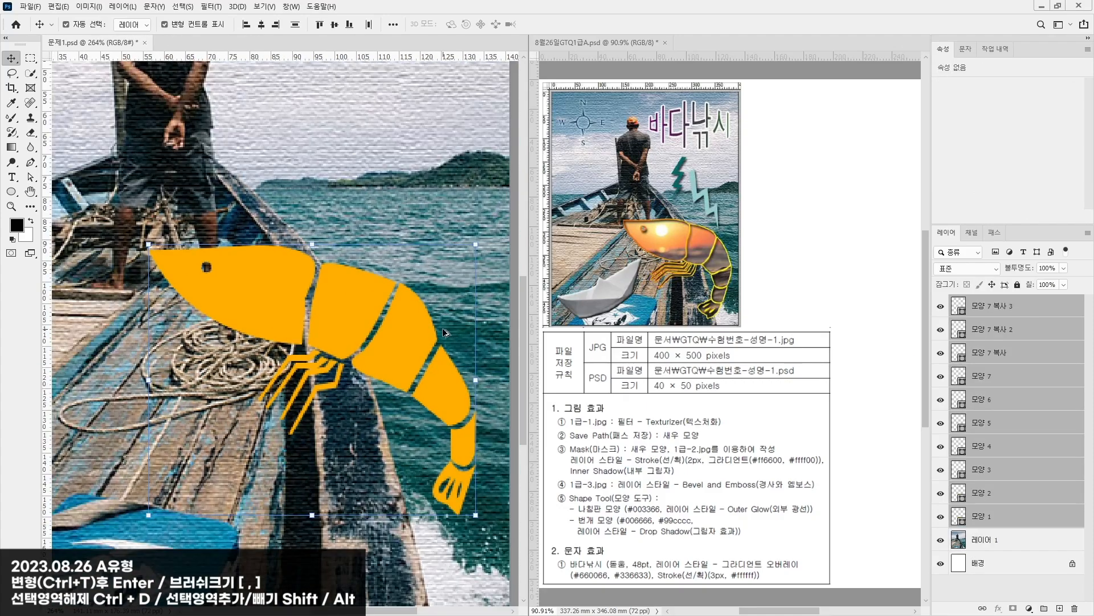
pyautogui.hotkey('ctrl', 'e')
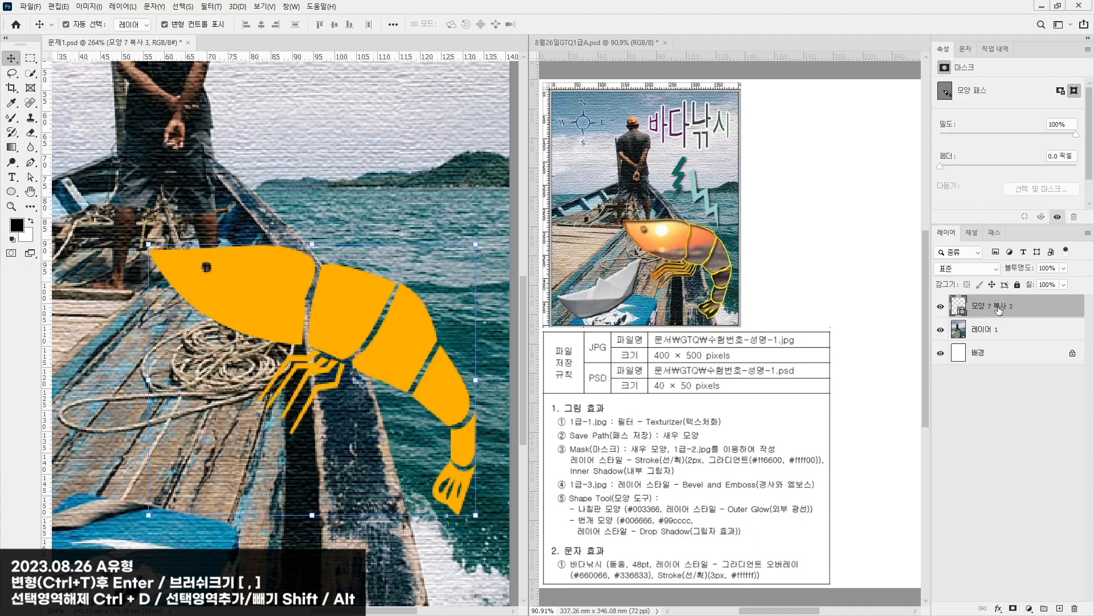
# Step: Save the merged shrimp shape's path under the name 새우모양
pyautogui.click(994, 236)
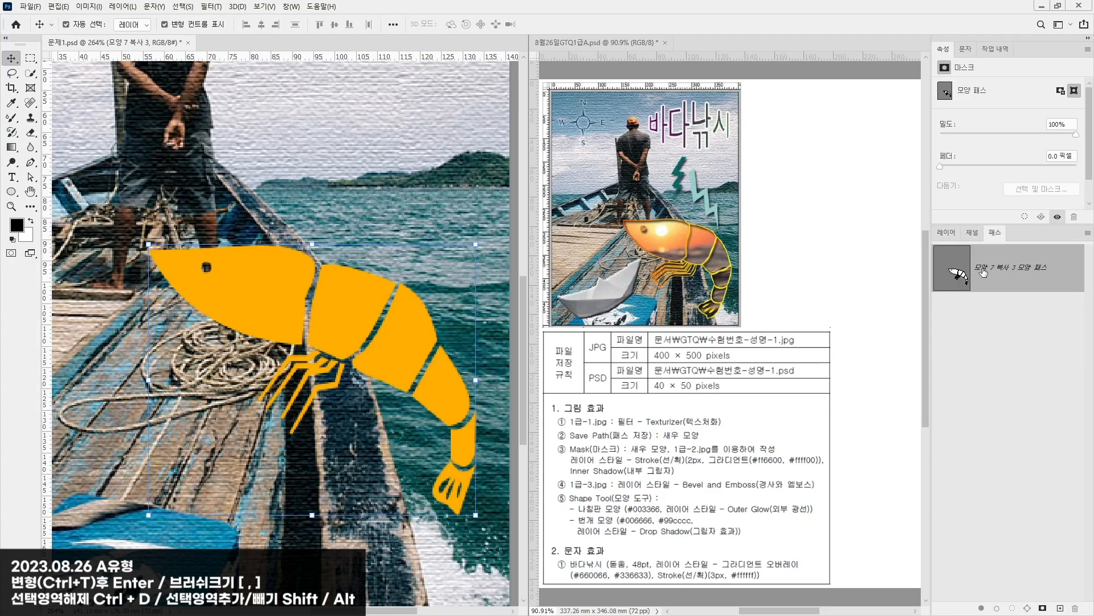
pyautogui.doubleClick(1018, 273)
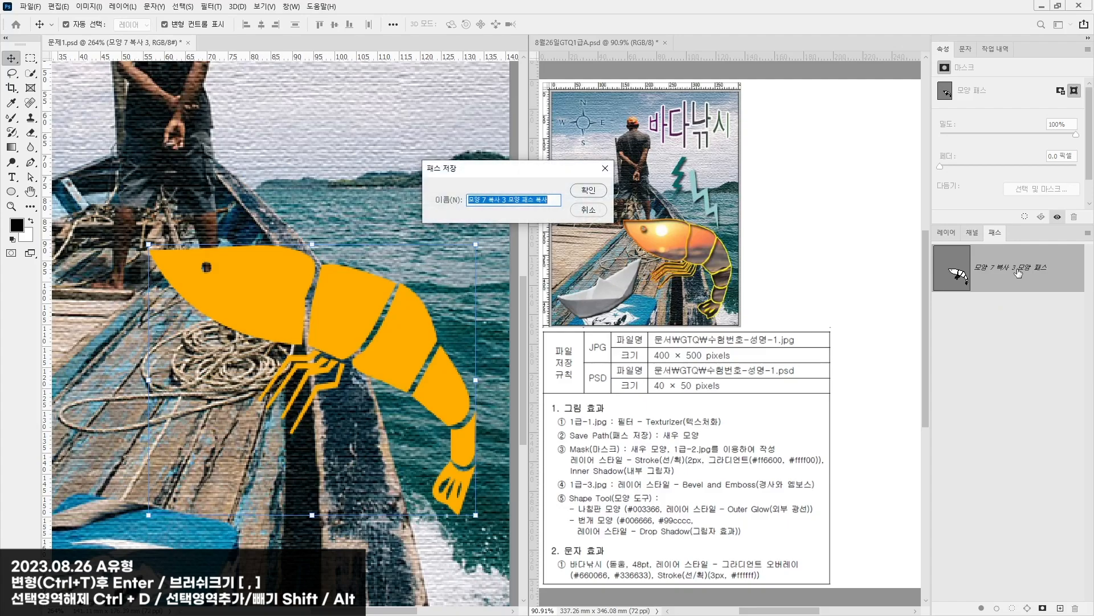
pyautogui.write('새우모')
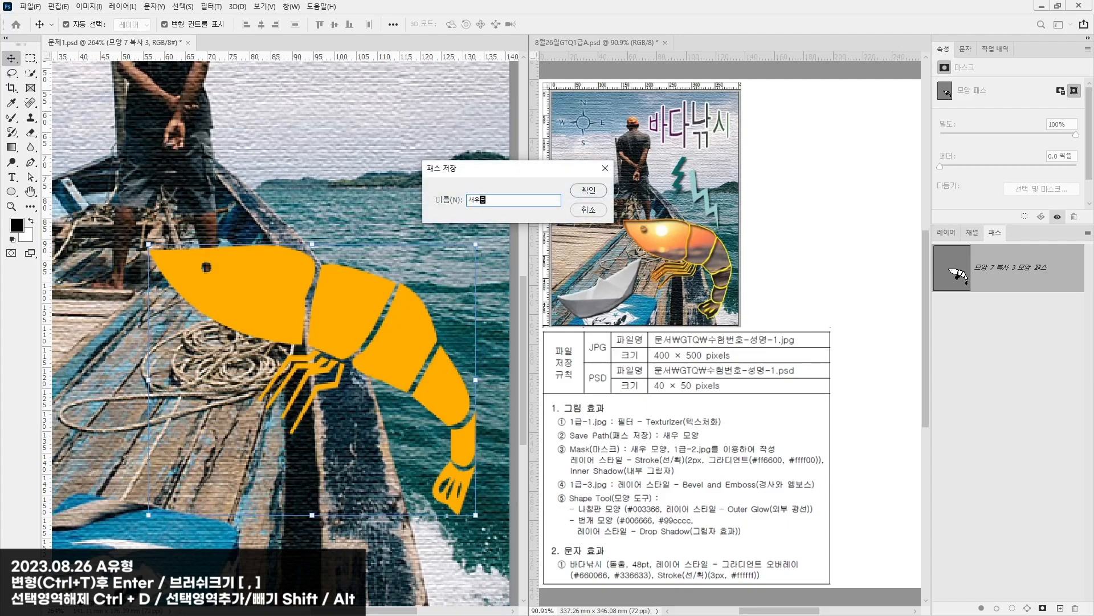
pyautogui.write('양')
pyautogui.press('Return')
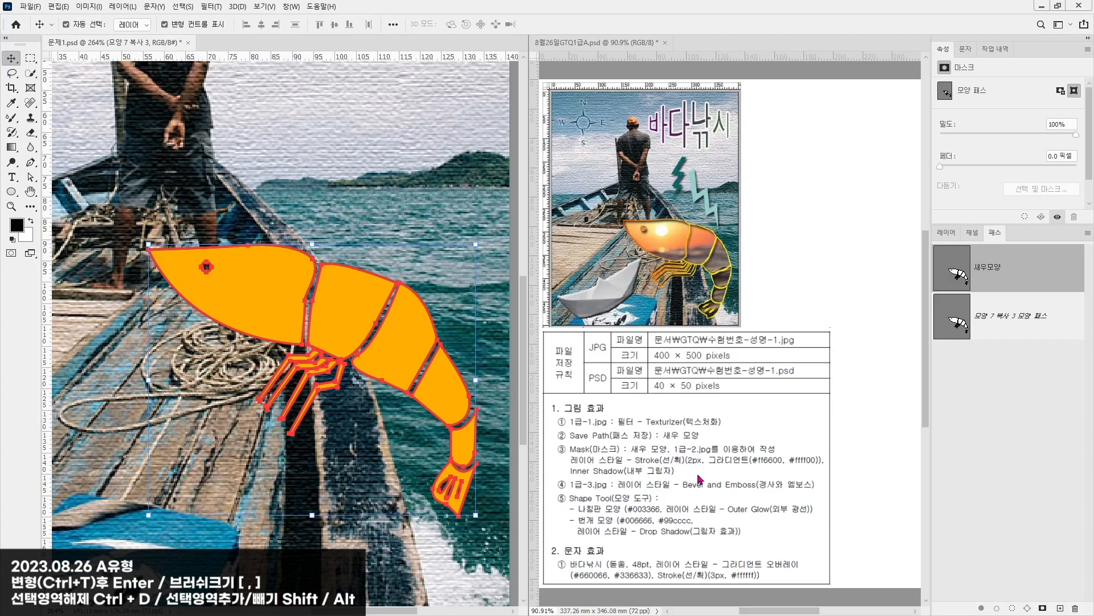
# Step: Add a 2 px outside gradient Stroke layer style to the merged shrimp layer and open its gradient for editing
pyautogui.click(946, 234)
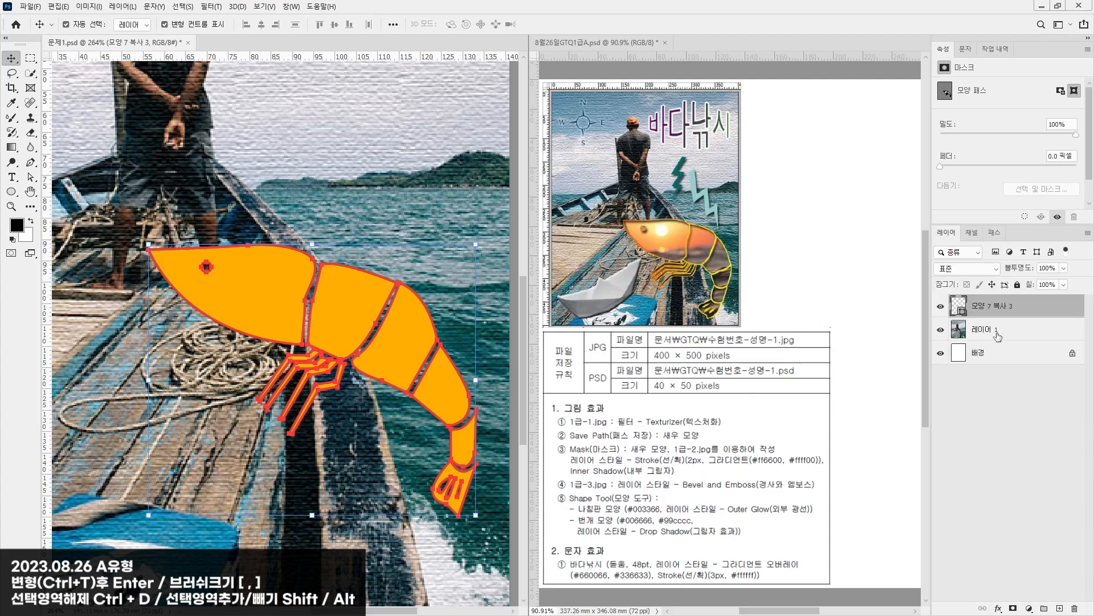
pyautogui.doubleClick(1070, 309)
pyautogui.moveTo(798, 302); pyautogui.dragTo(518, 178)
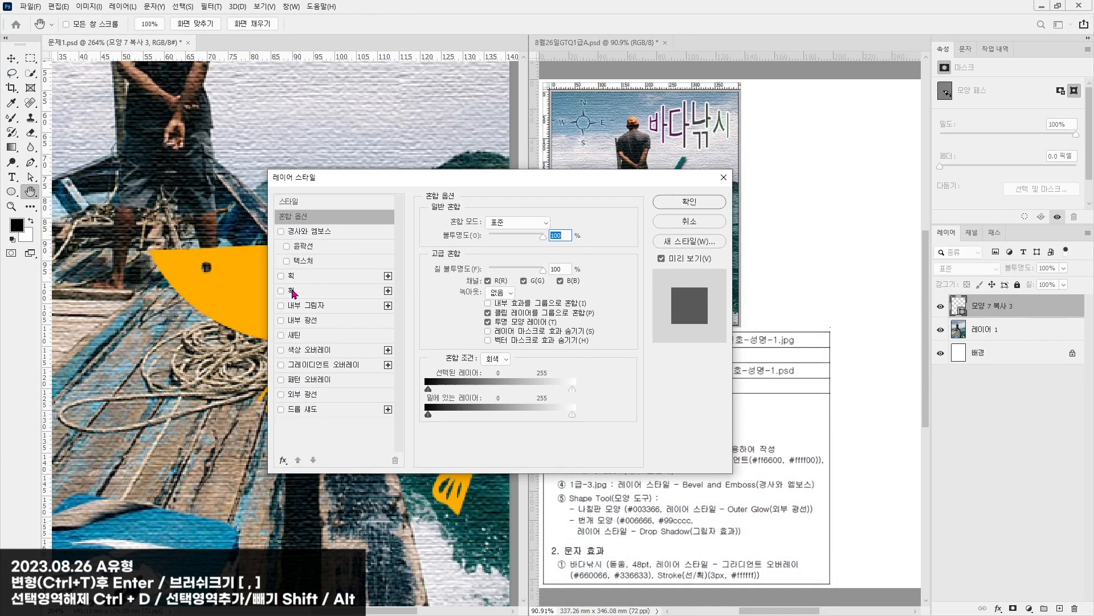
pyautogui.click(292, 280)
pyautogui.click(513, 312)
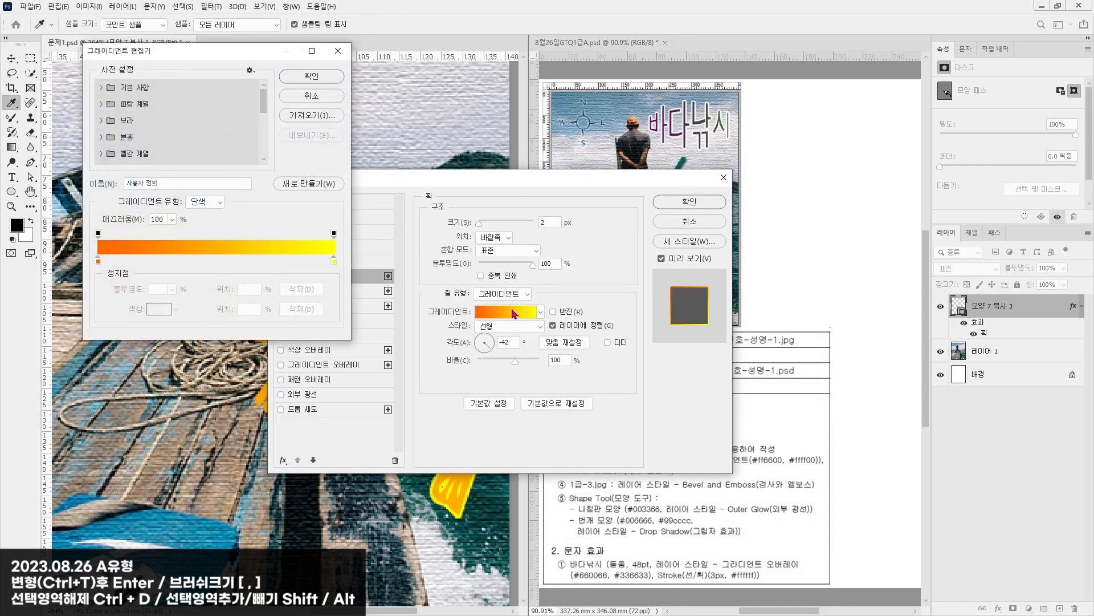
# Step: Define the shrimp stroke's gradient as ff6600 at the start stop and ffff00 at the end stop
pyautogui.moveTo(528, 295); pyautogui.dragTo(535, 277)
pyautogui.press('Escape')
pyautogui.click(98, 261)
pyautogui.click(159, 310)
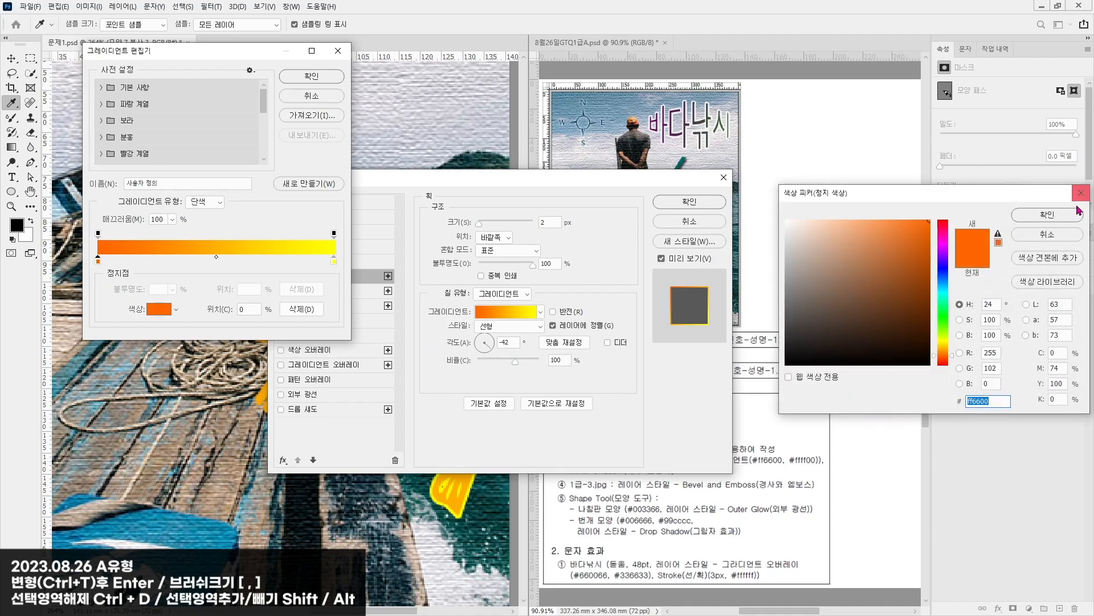
pyautogui.click(1047, 215)
pyautogui.click(334, 262)
pyautogui.click(159, 310)
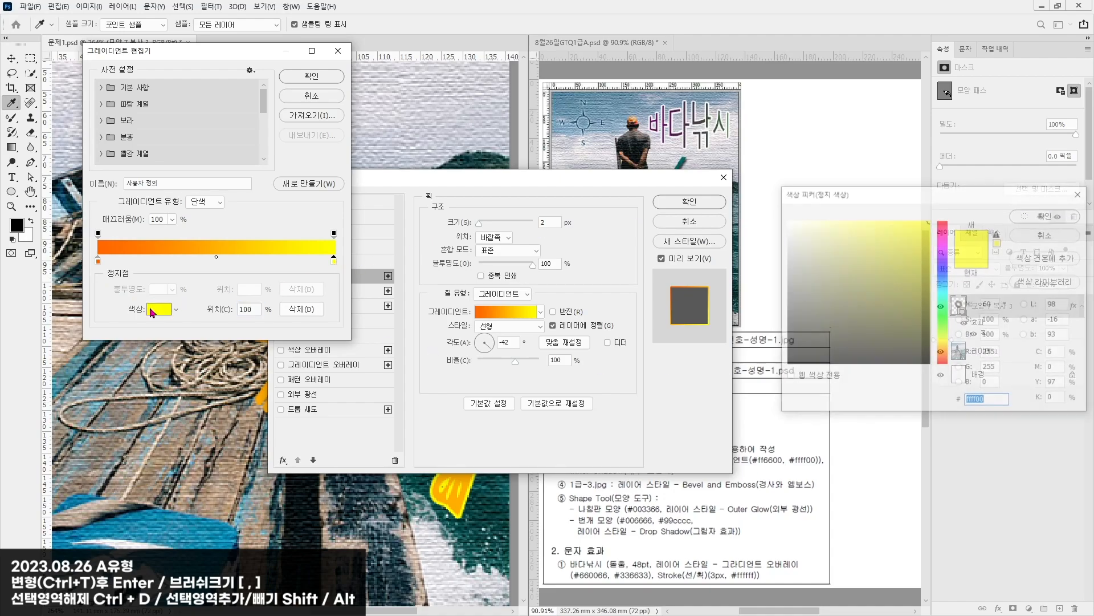
pyautogui.click(1047, 215)
pyautogui.click(311, 76)
# Step: Add an Inner Shadow to the shrimp's layer style with a global light angle of about 85°, and apply the style
pyautogui.moveTo(481, 181); pyautogui.dragTo(695, 435)
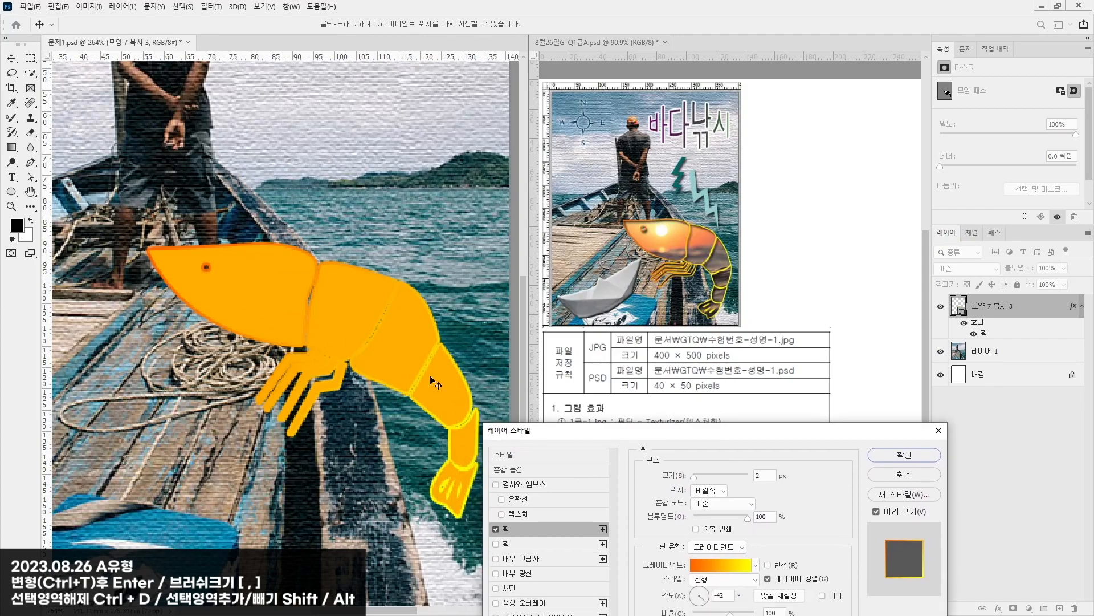
pyautogui.moveTo(603, 422); pyautogui.dragTo(608, 364)
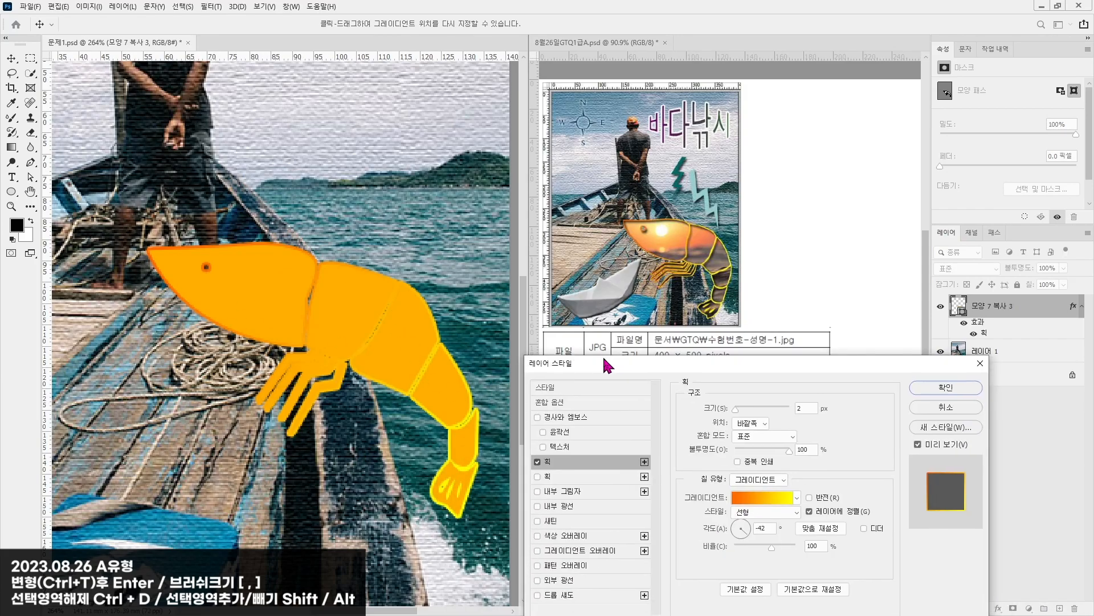
pyautogui.click(567, 493)
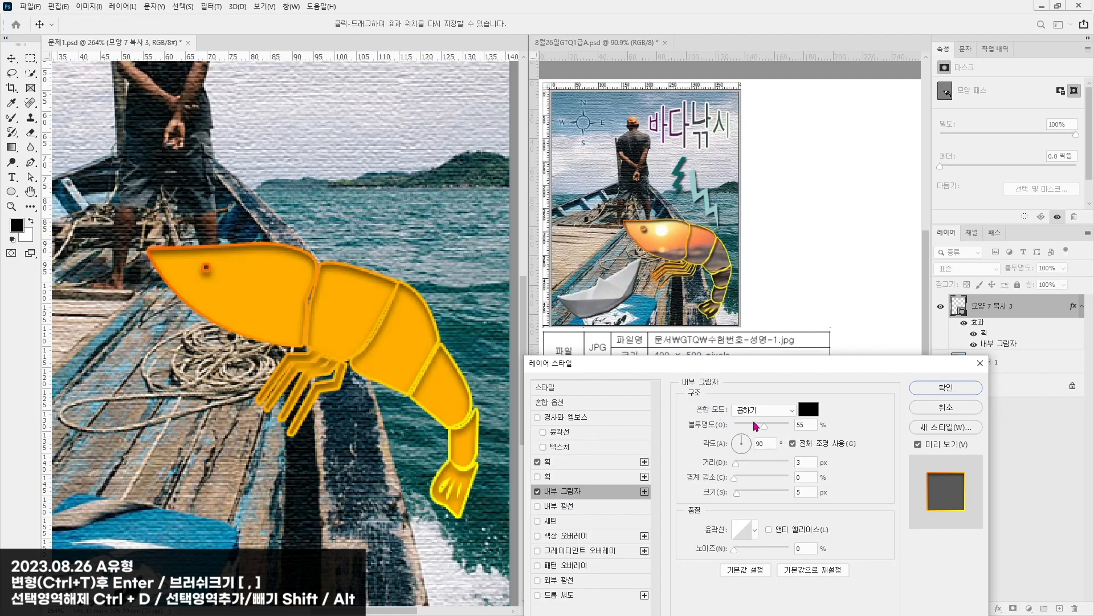
pyautogui.moveTo(741, 442); pyautogui.dragTo(743, 443)
pyautogui.click(949, 409)
pyautogui.click(808, 279)
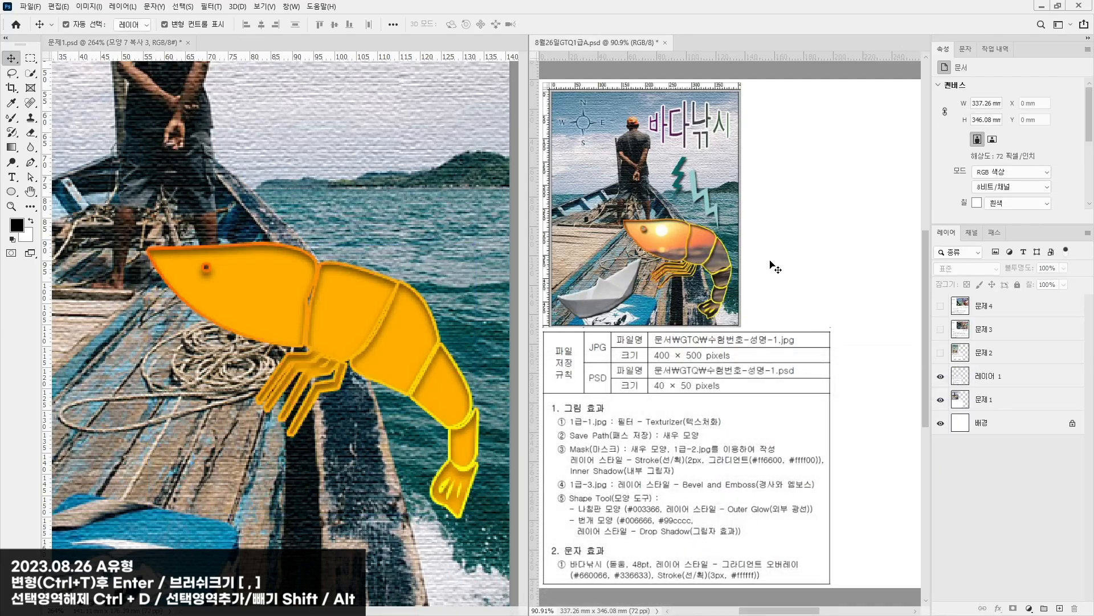
# Step: Open 1급-2.jpg, copy the sunset photo into the poster document above the shrimp layer, and close the source file
pyautogui.click(28, 6)
pyautogui.click(40, 34)
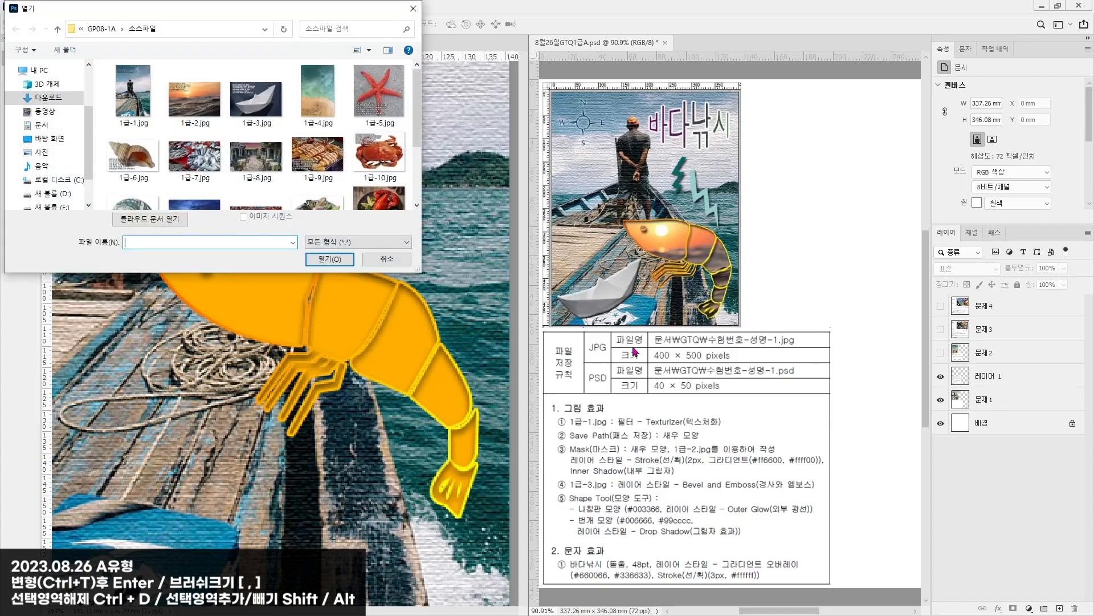
pyautogui.doubleClick(193, 98)
pyautogui.moveTo(712, 239); pyautogui.dragTo(309, 288)
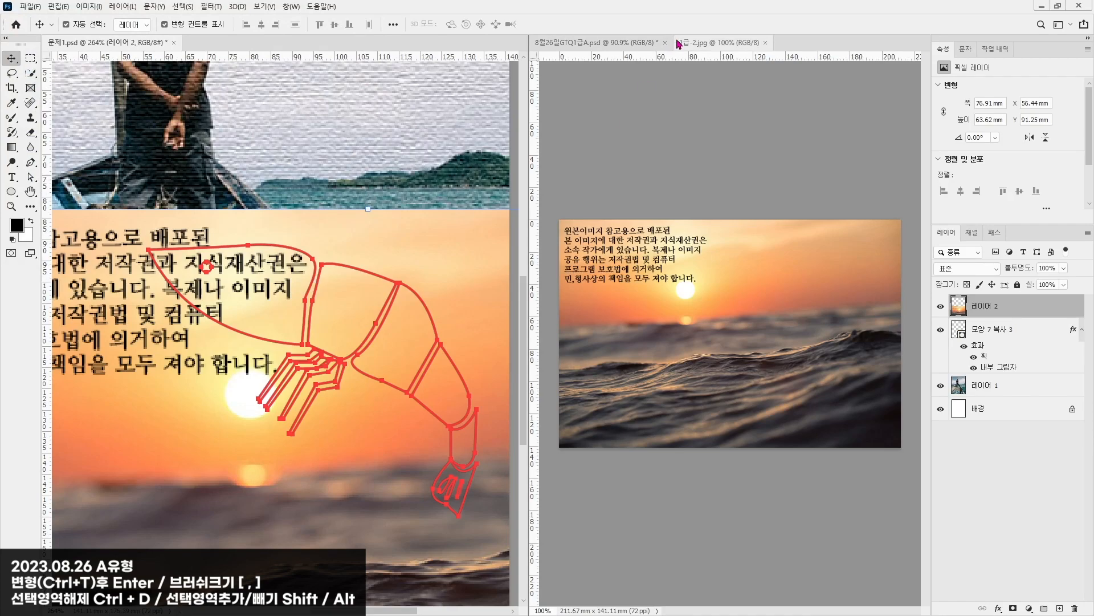
pyautogui.click(766, 43)
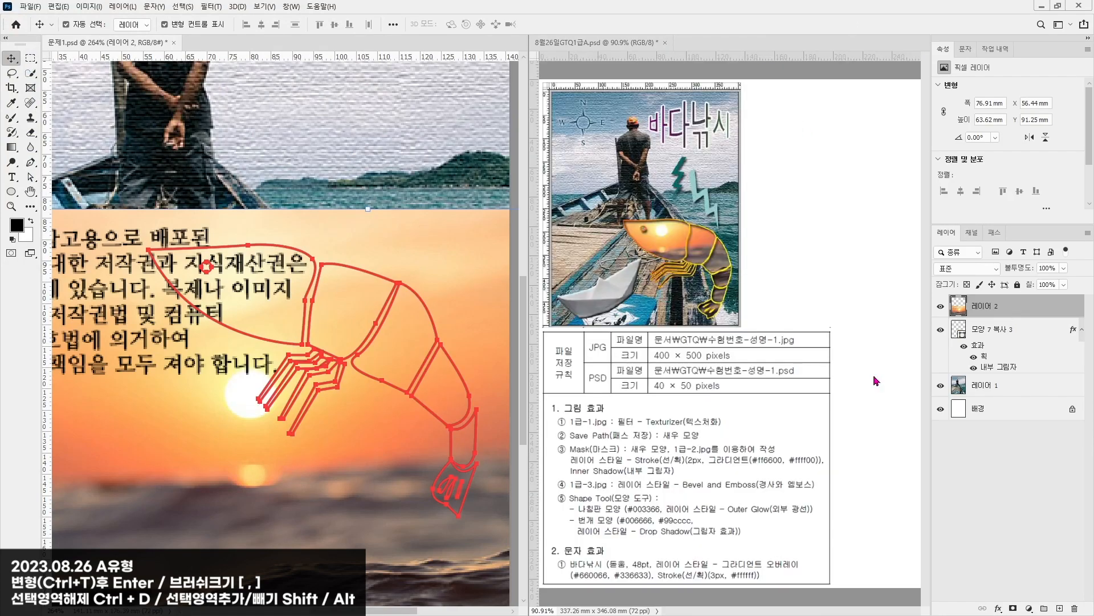
# Step: Deselect the shrimp paths so their outlines are hidden on the canvas
pyautogui.click(998, 330)
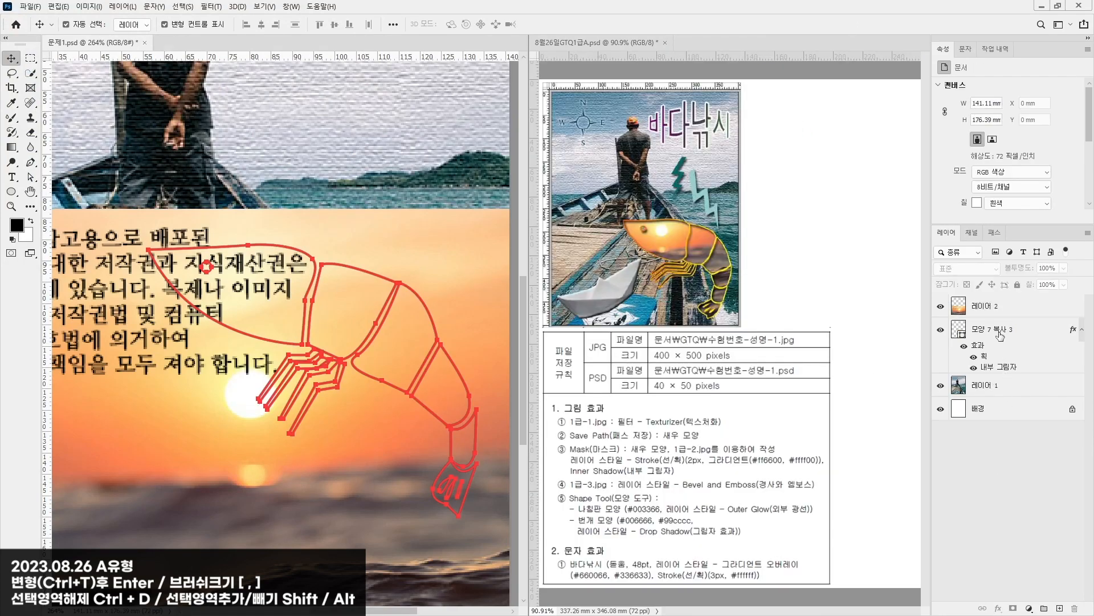
pyautogui.click(995, 232)
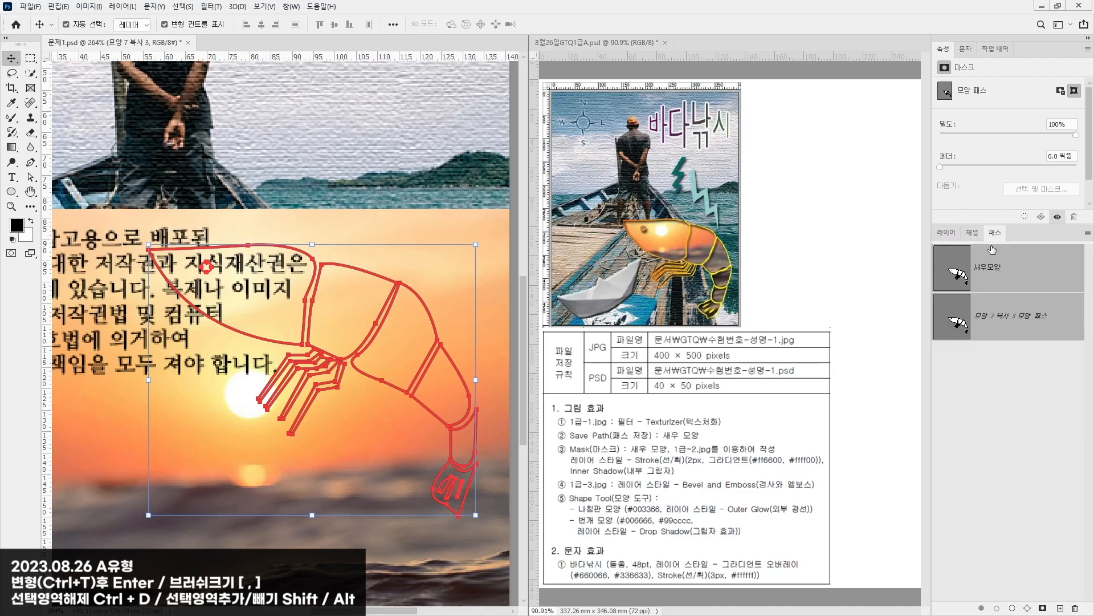
pyautogui.click(1009, 379)
pyautogui.click(946, 233)
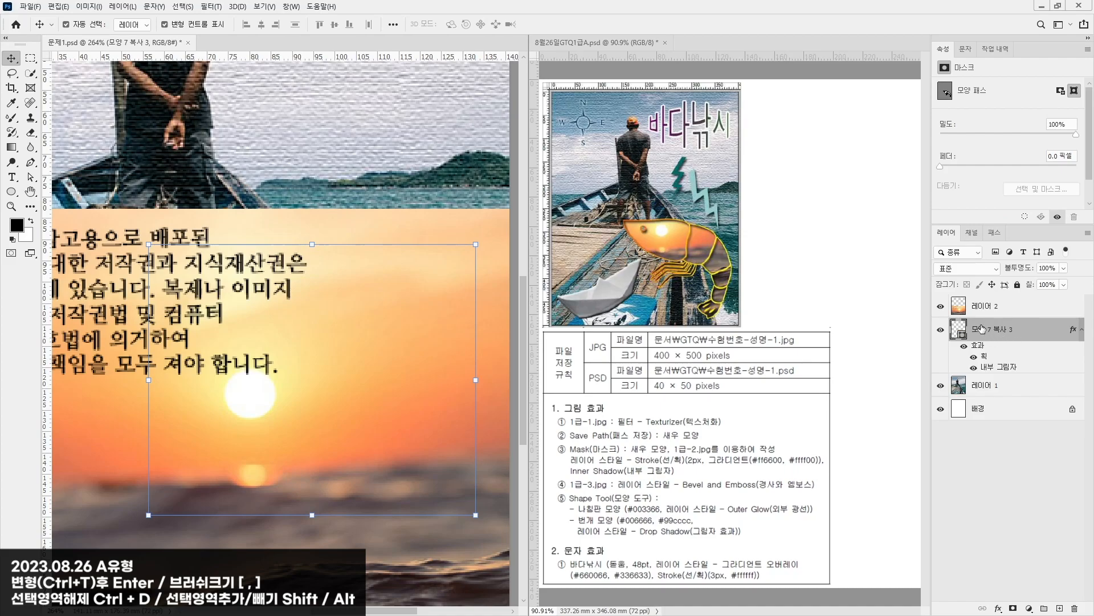
# Step: Clip the sunset photo layer to the shrimp shape layer with a clipping mask
pyautogui.click(960, 312)
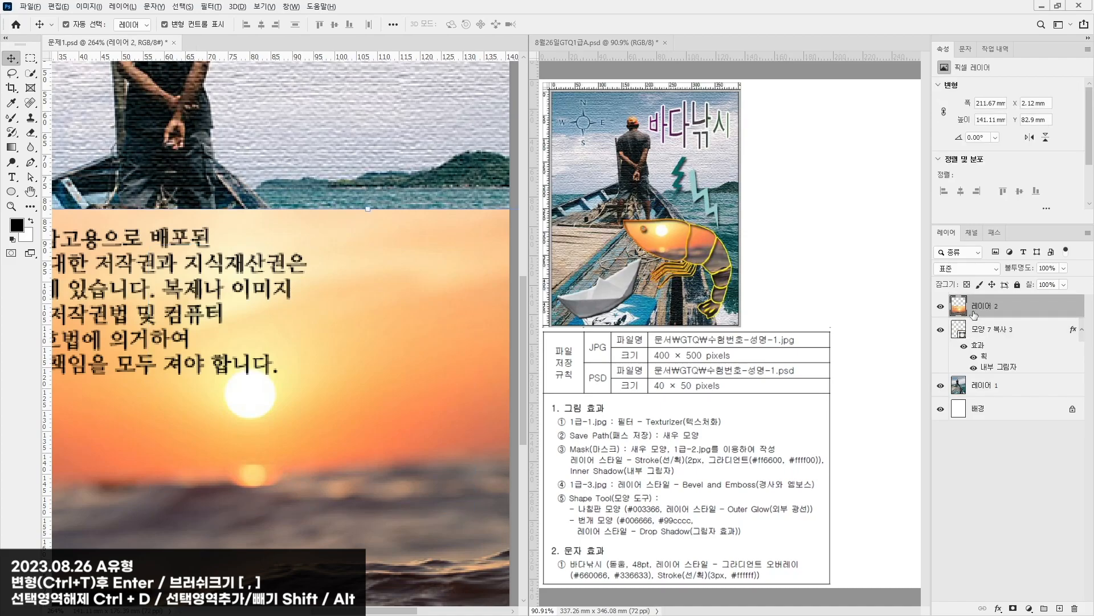
pyautogui.keyDown('alt'); pyautogui.click(975, 316); pyautogui.keyUp('alt')
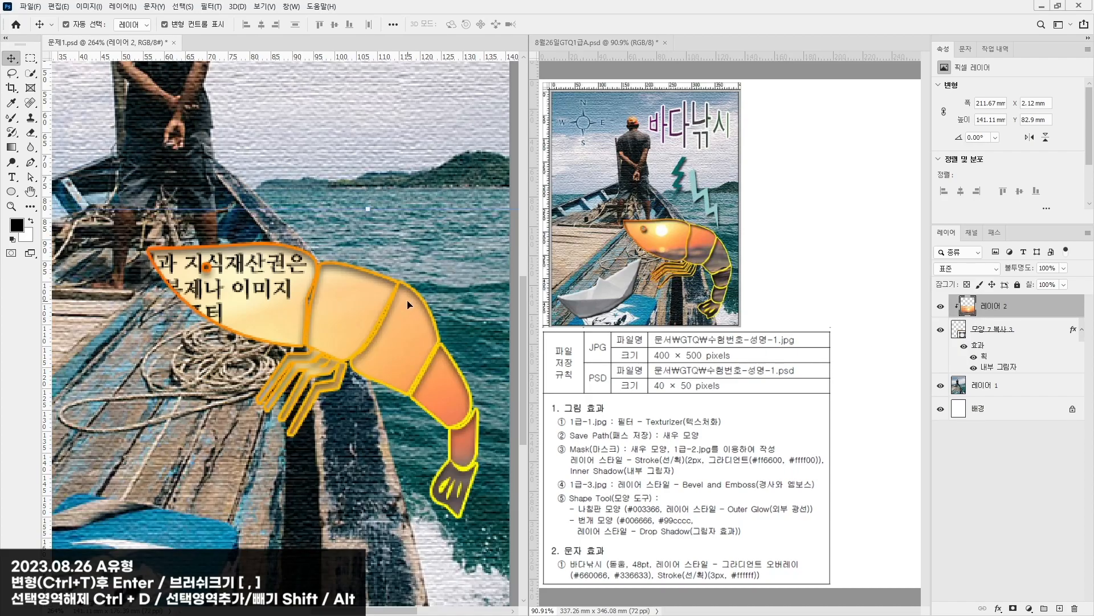
pyautogui.scroll(-4, 407, 300)
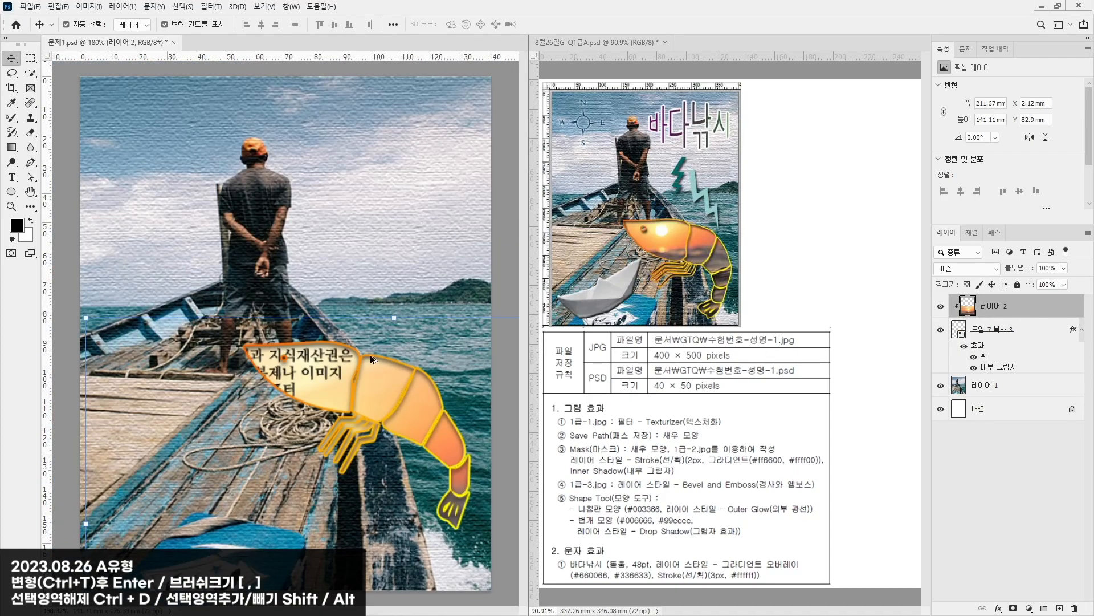
pyautogui.keyDown('alt'); pyautogui.click(972, 311); pyautogui.keyUp('alt')
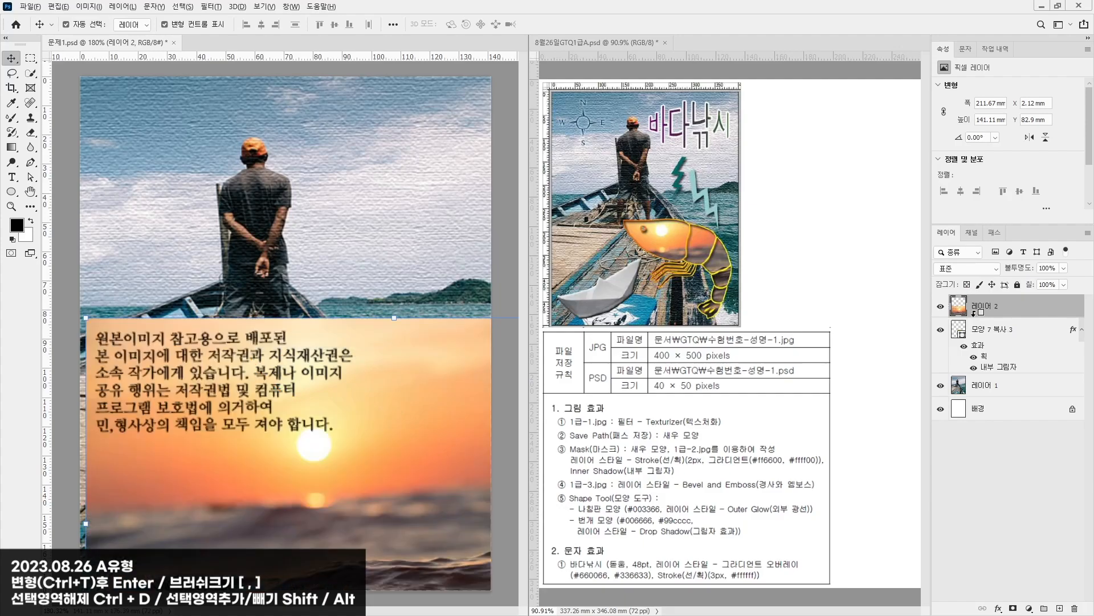
pyautogui.keyDown('alt'); pyautogui.click(975, 311); pyautogui.keyUp('alt')
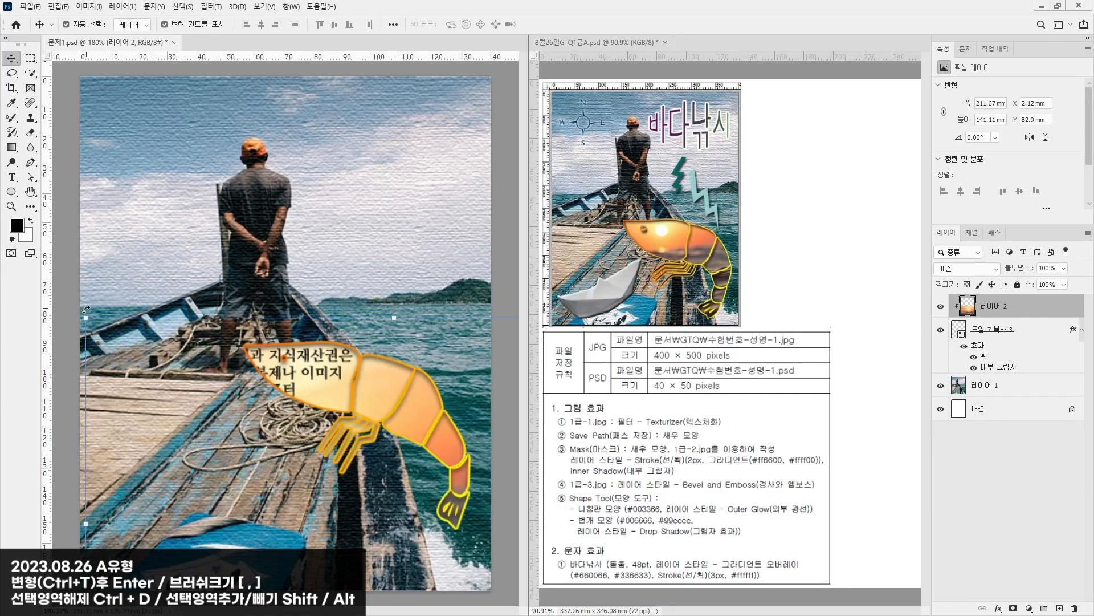
# Step: Scale the clipped sunset photo to 51.33%, rotate it about 5°, and position it so the sun sits in the shrimp's head
pyautogui.moveTo(87, 317); pyautogui.dragTo(236, 417)
pyautogui.moveTo(405, 430); pyautogui.dragTo(375, 327)
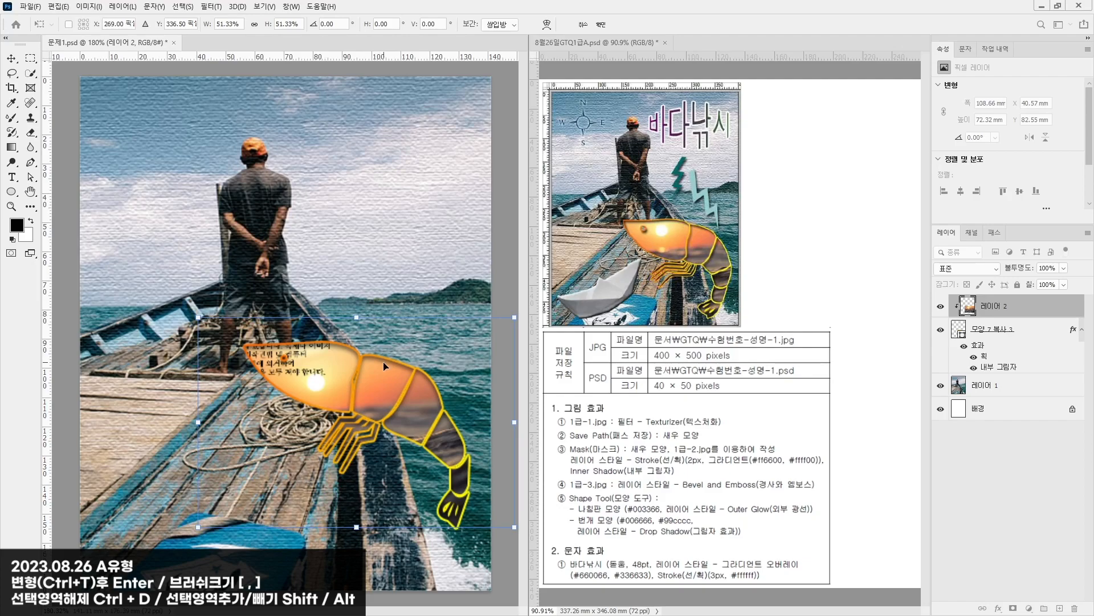
pyautogui.moveTo(509, 459); pyautogui.dragTo(494, 459)
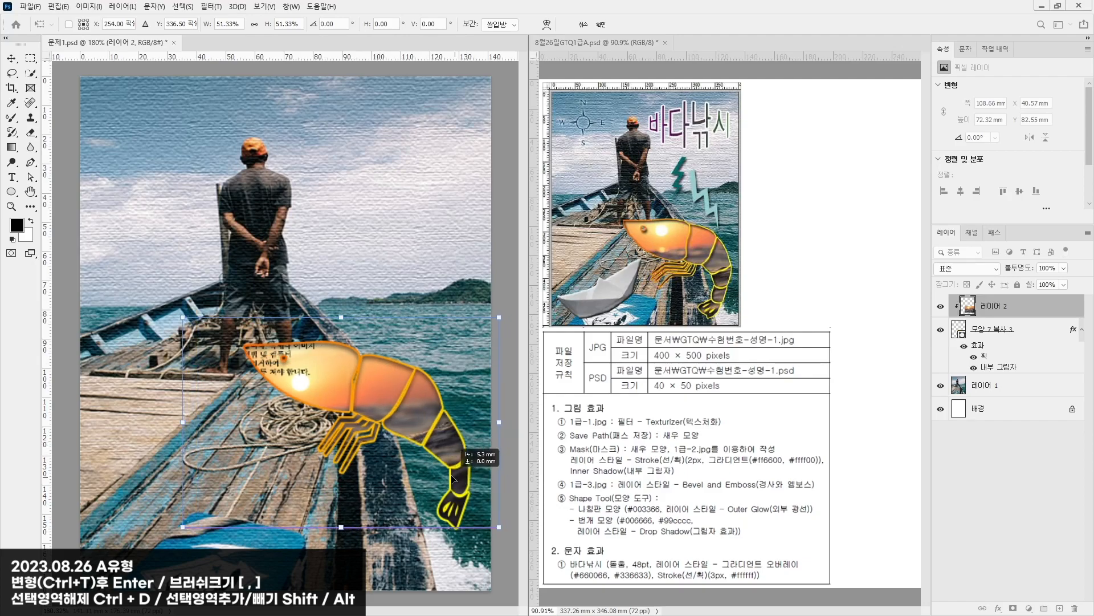
pyautogui.moveTo(500, 305); pyautogui.dragTo(505, 313)
pyautogui.moveTo(419, 413); pyautogui.dragTo(423, 401)
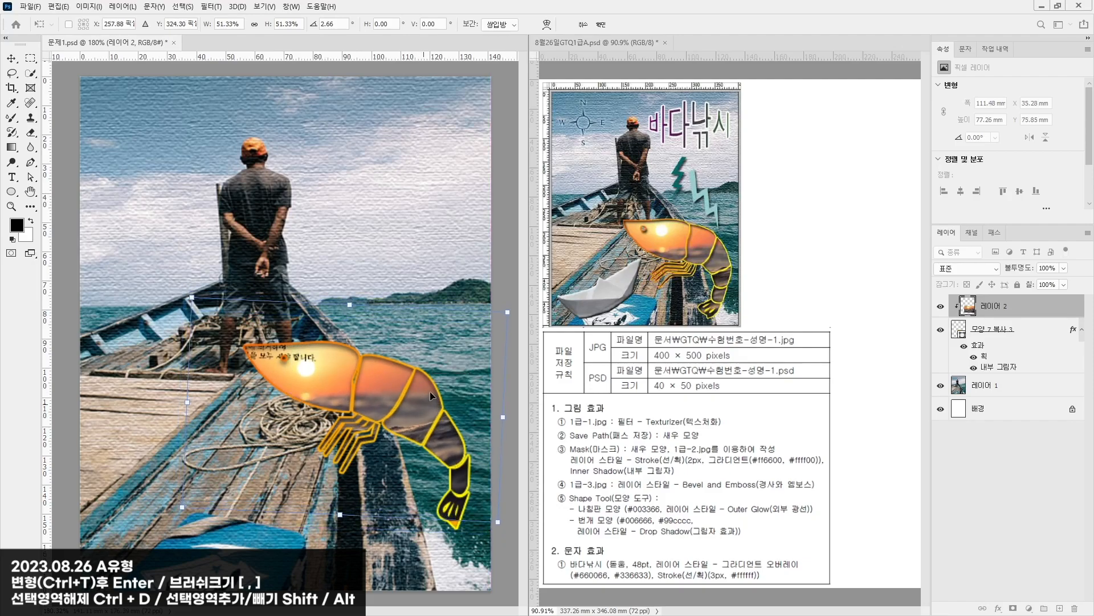
pyautogui.moveTo(506, 312); pyautogui.dragTo(509, 317)
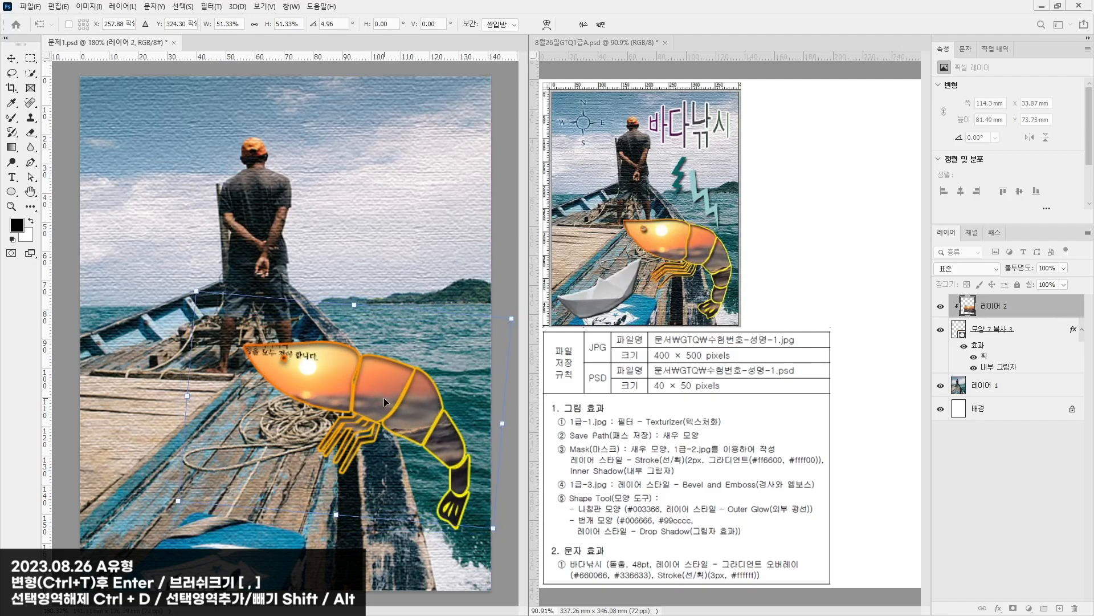
pyautogui.press('Return')
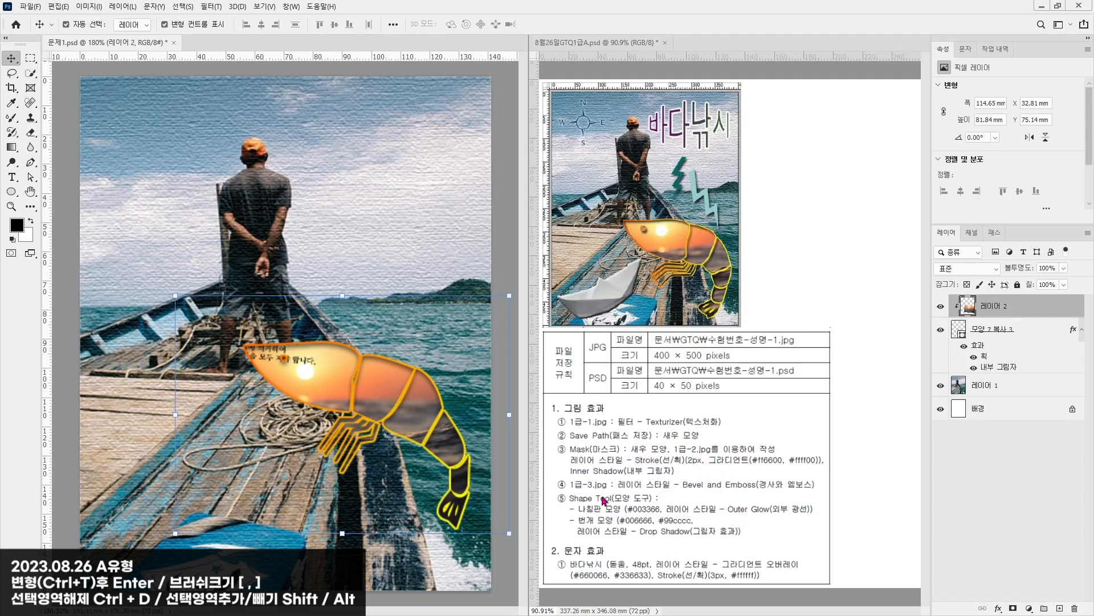
# Step: Open 1급-3.jpg and select the paper boat with the Object Selection tool
pyautogui.click(30, 6)
pyautogui.click(31, 34)
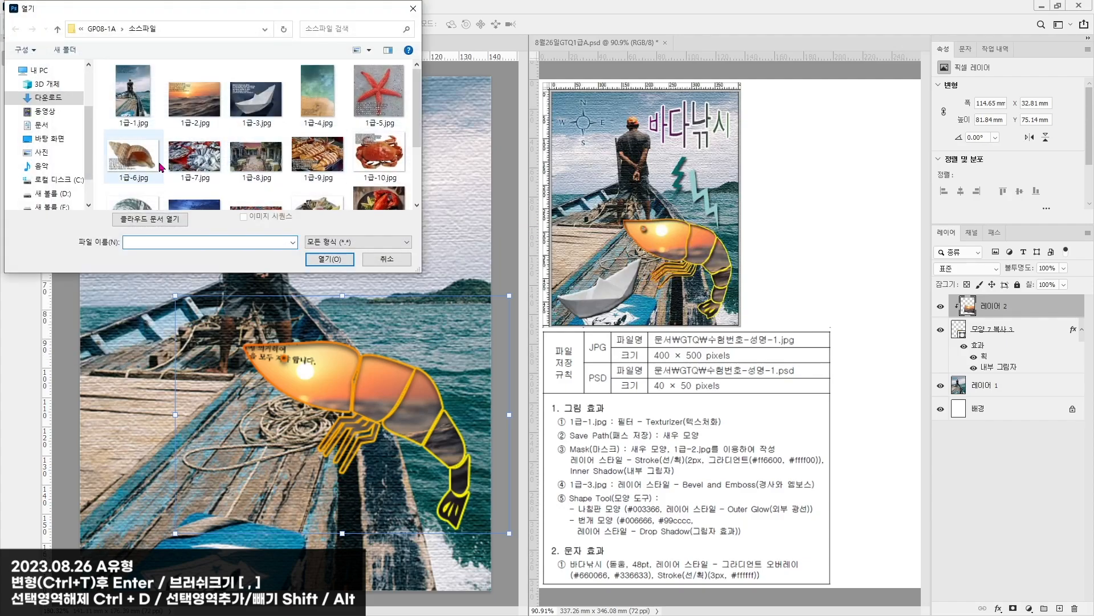
pyautogui.doubleClick(250, 99)
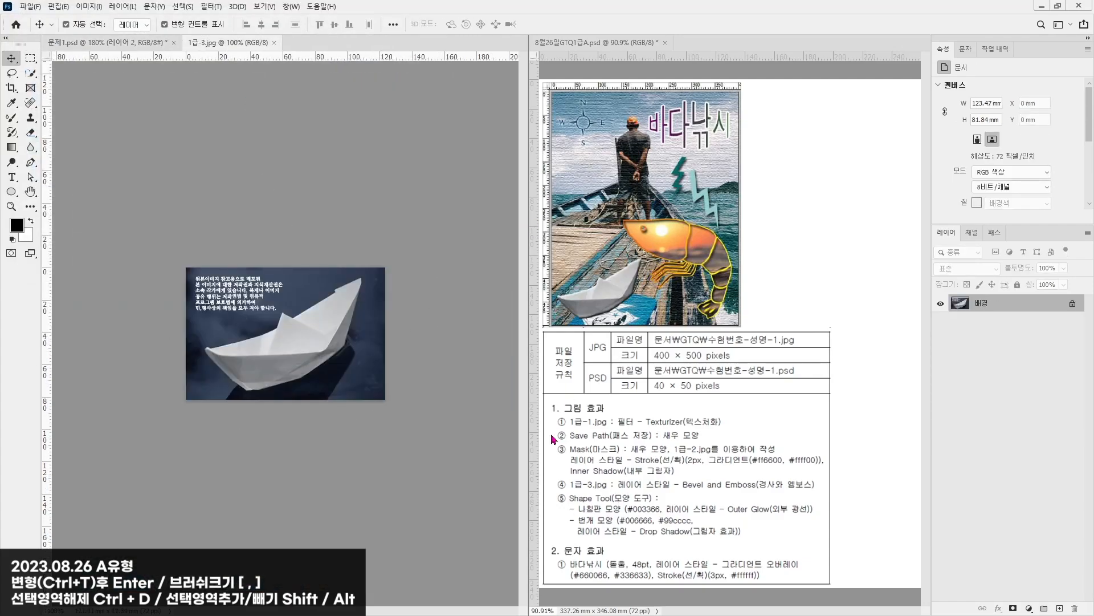
pyautogui.moveTo(30, 73); pyautogui.dragTo(60, 77)
pyautogui.click(60, 77)
pyautogui.moveTo(204, 272); pyautogui.dragTo(375, 409)
pyautogui.scroll(3, 412, 266)
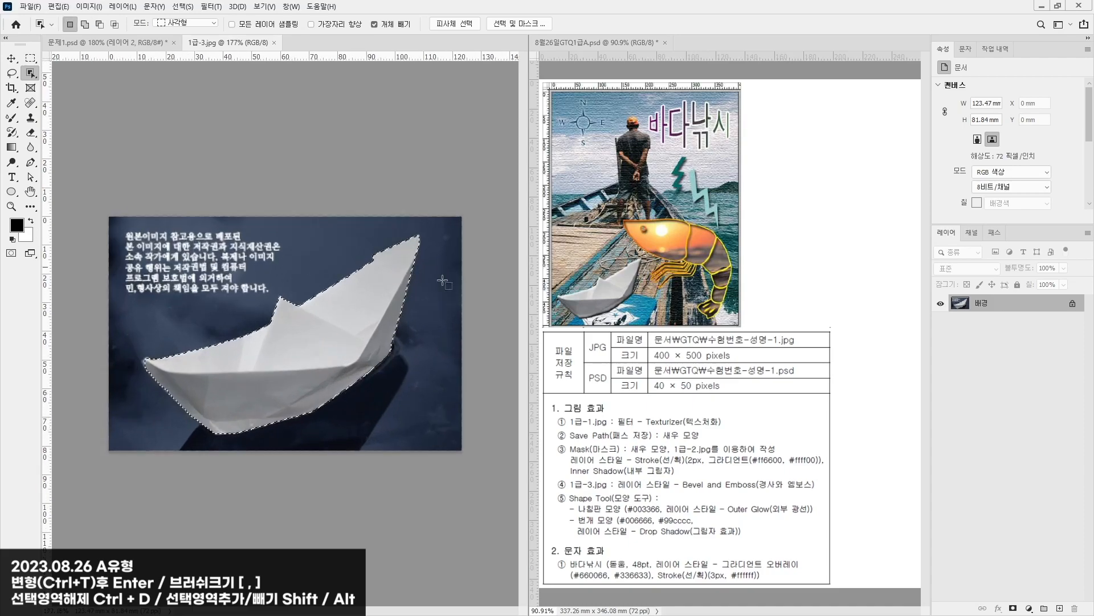
# Step: Paste the paper boat into the poster document, scale it to about 58.91%, and place it over the blue tarp at the lower left
pyautogui.click(115, 42)
pyautogui.hotkey('ctrl', 'v')
pyautogui.press('v')
pyautogui.moveTo(370, 320); pyautogui.dragTo(325, 441)
pyautogui.hotkey('ctrl', 't')
pyautogui.moveTo(386, 341); pyautogui.dragTo(301, 473)
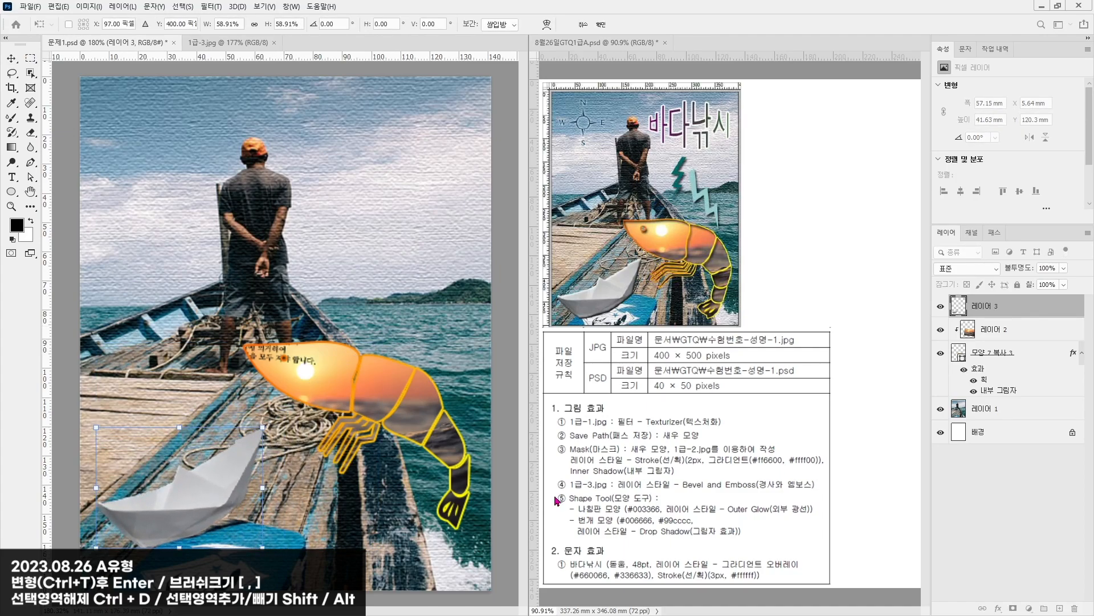
pyautogui.press('Return')
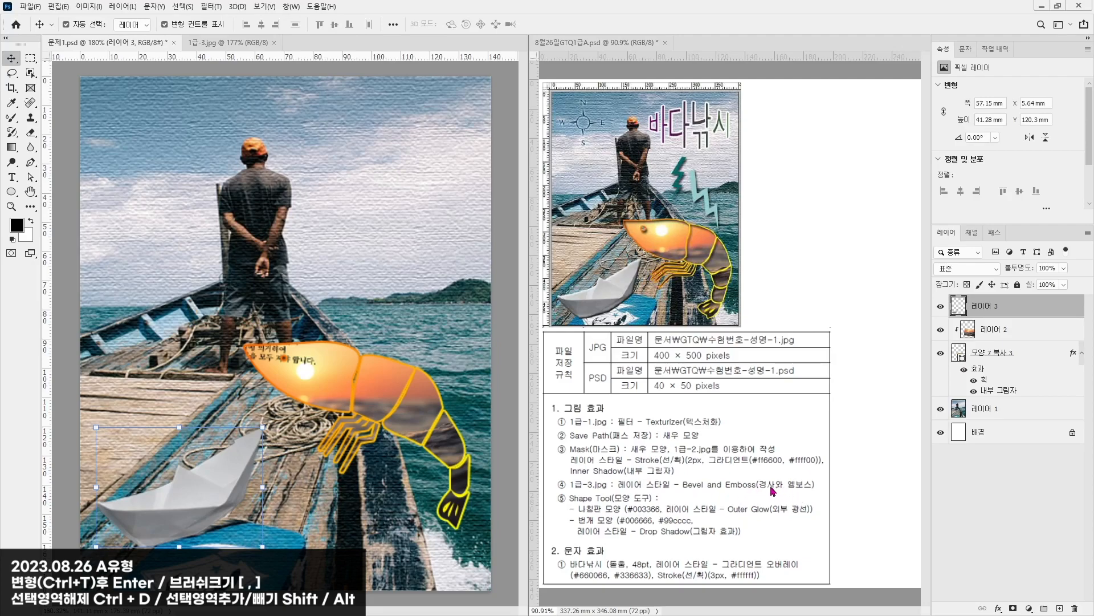
# Step: Apply a Bevel and Emboss layer style to the paper boat layer
pyautogui.doubleClick(1062, 314)
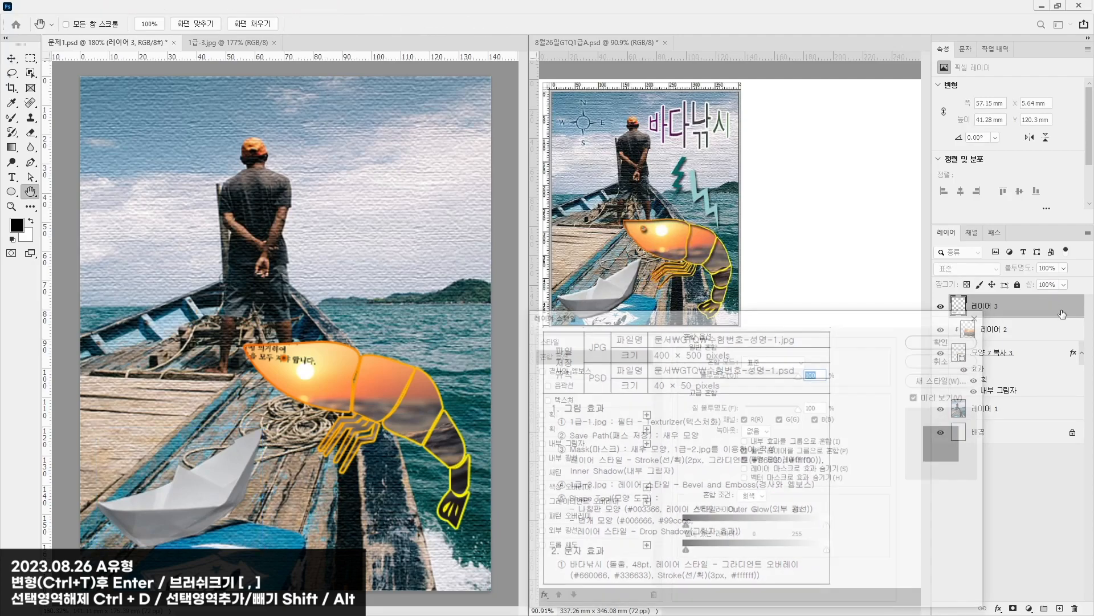
pyautogui.click(561, 372)
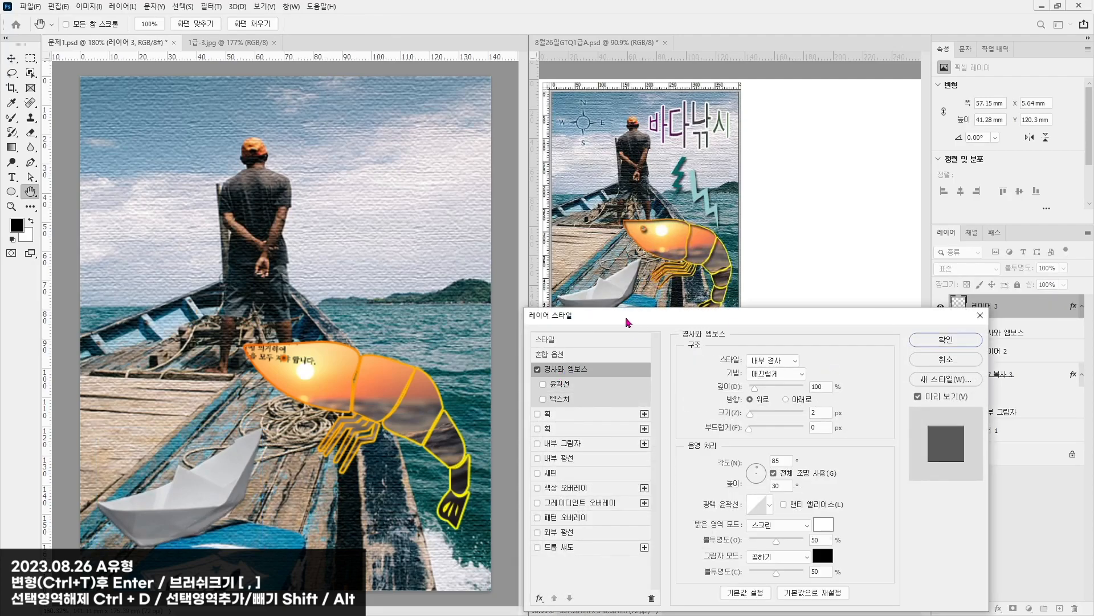
pyautogui.moveTo(628, 324); pyautogui.dragTo(486, 381)
pyautogui.moveTo(608, 476); pyautogui.dragTo(609, 454)
pyautogui.click(808, 403)
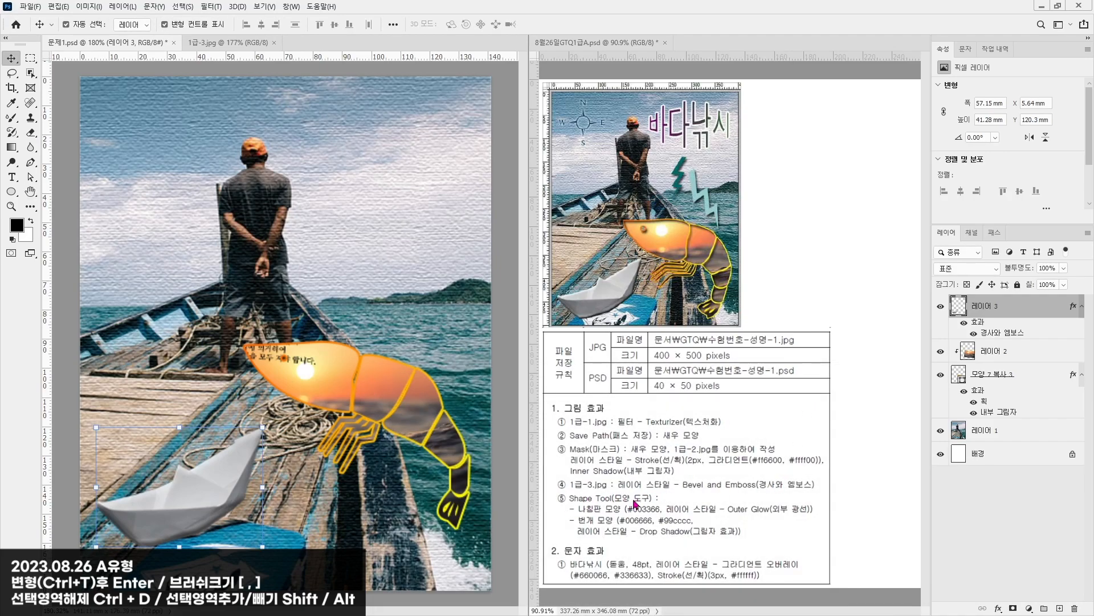
# Step: Draw the compass custom shape about 79 × 78 px in the sky to the left of the fisherman
pyautogui.click(15, 192)
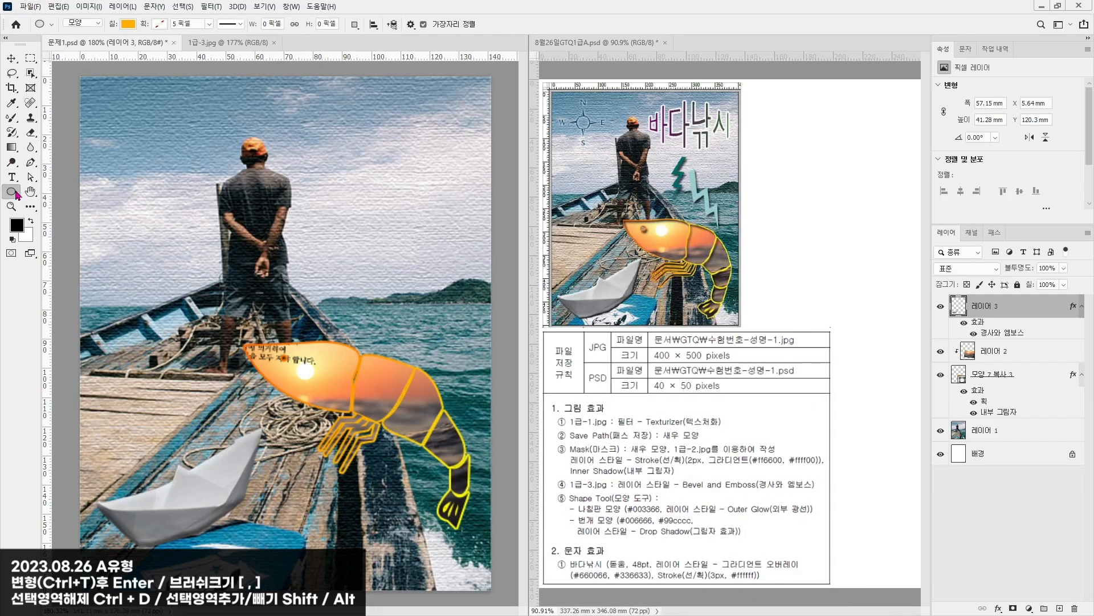
pyautogui.click(58, 245)
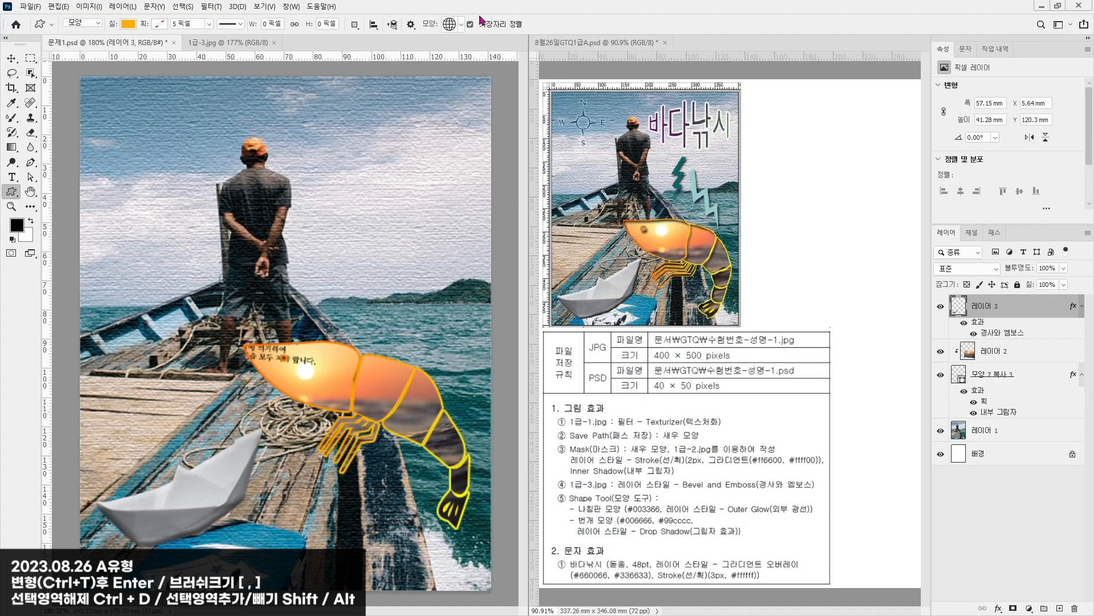
pyautogui.click(465, 25)
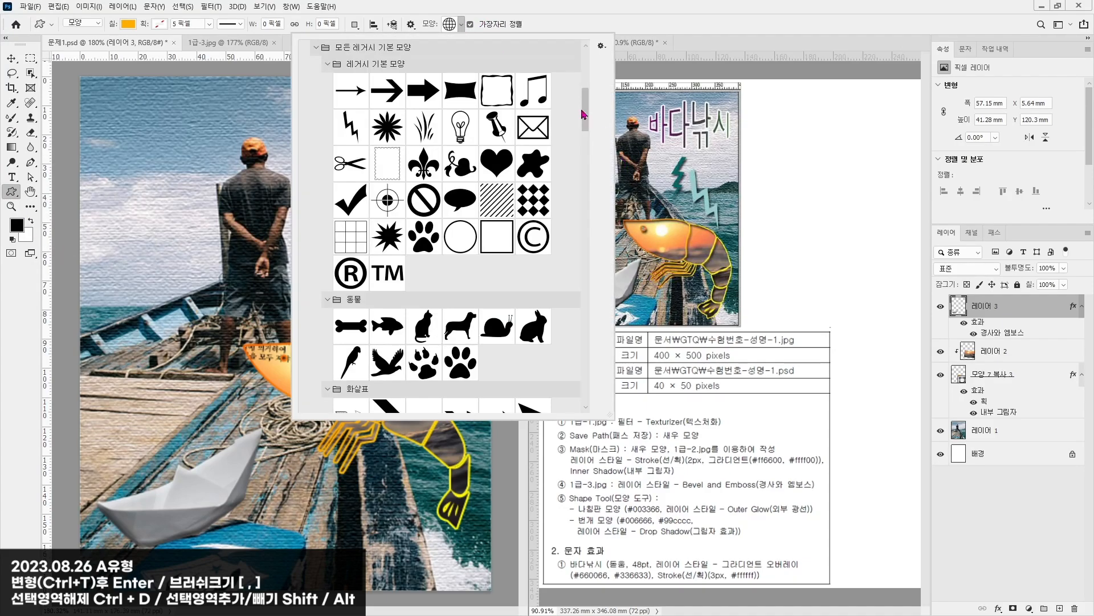
pyautogui.click(602, 46)
pyautogui.click(647, 104)
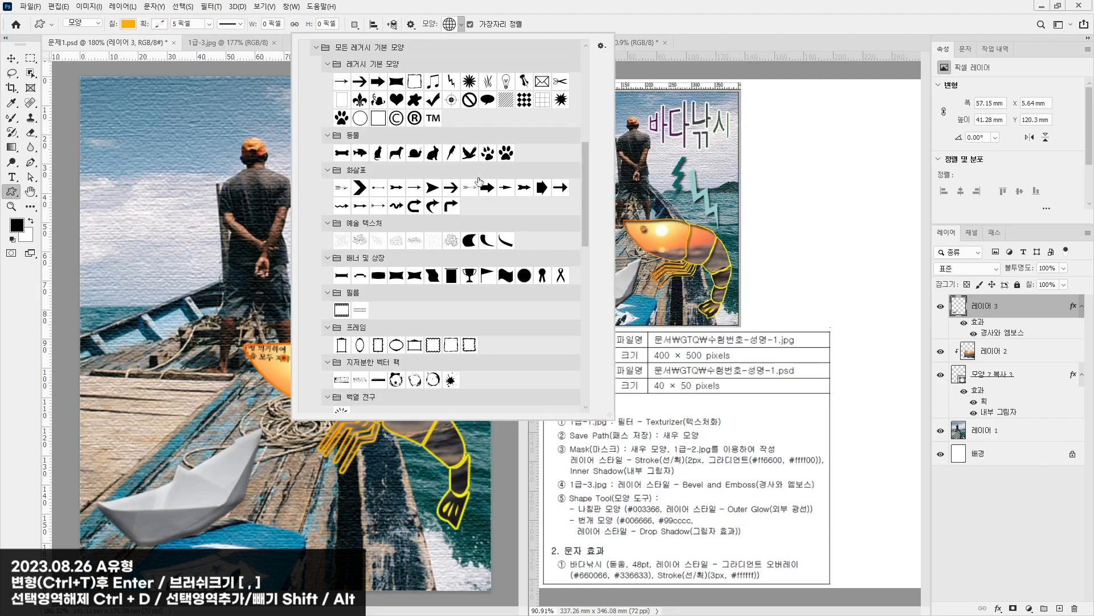
pyautogui.scroll(2, 450, 309)
pyautogui.scroll(-8, 450, 311)
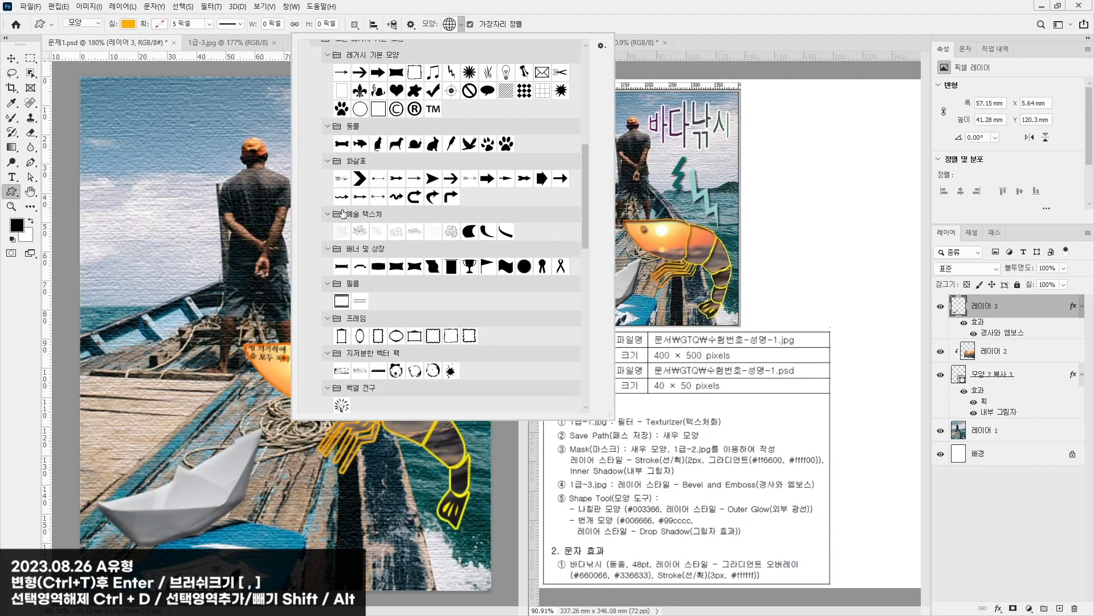
pyautogui.scroll(-6, 418, 350)
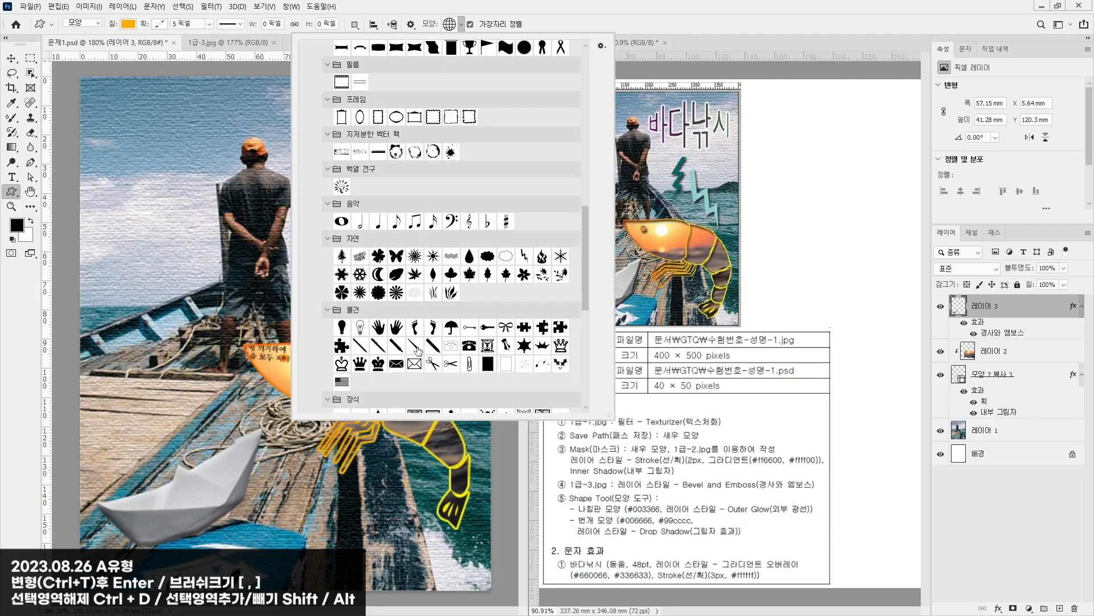
pyautogui.doubleClick(433, 331)
pyautogui.moveTo(100, 98); pyautogui.dragTo(180, 181)
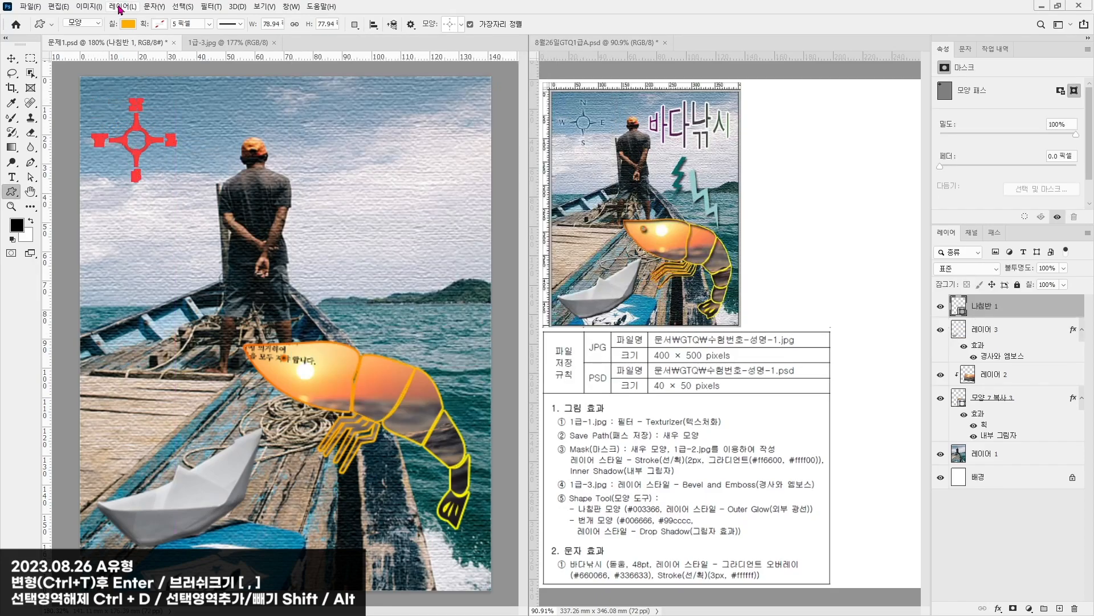
# Step: Set the compass shape's fill color to #003366
pyautogui.doubleClick(960, 306)
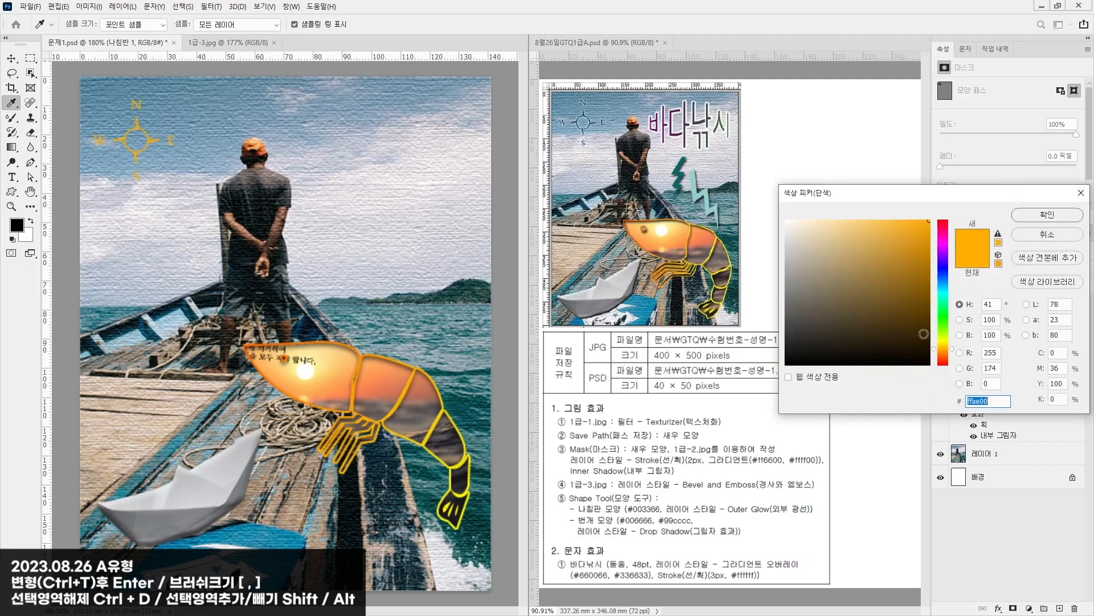
pyautogui.write('003366')
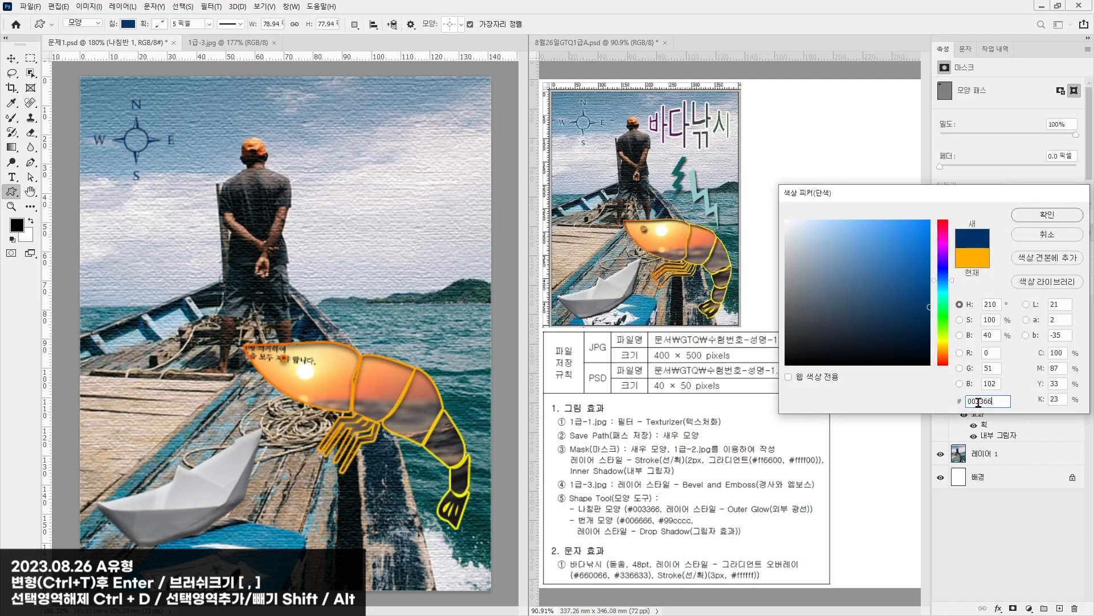
pyautogui.press('Return')
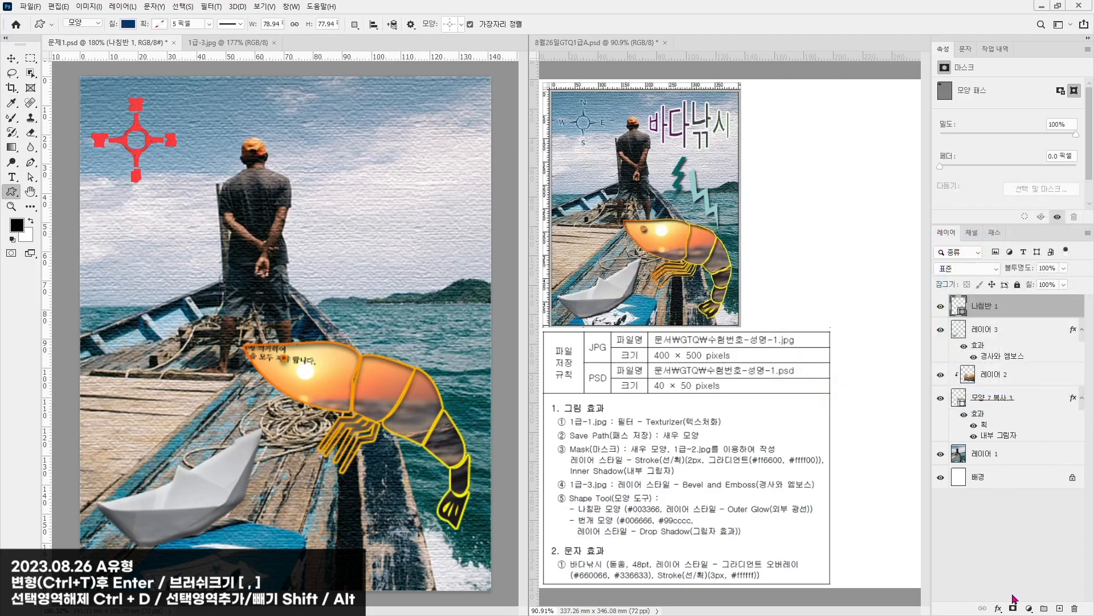
# Step: Add an Outer Glow layer style to the compass with a size of 5 px
pyautogui.doubleClick(1056, 308)
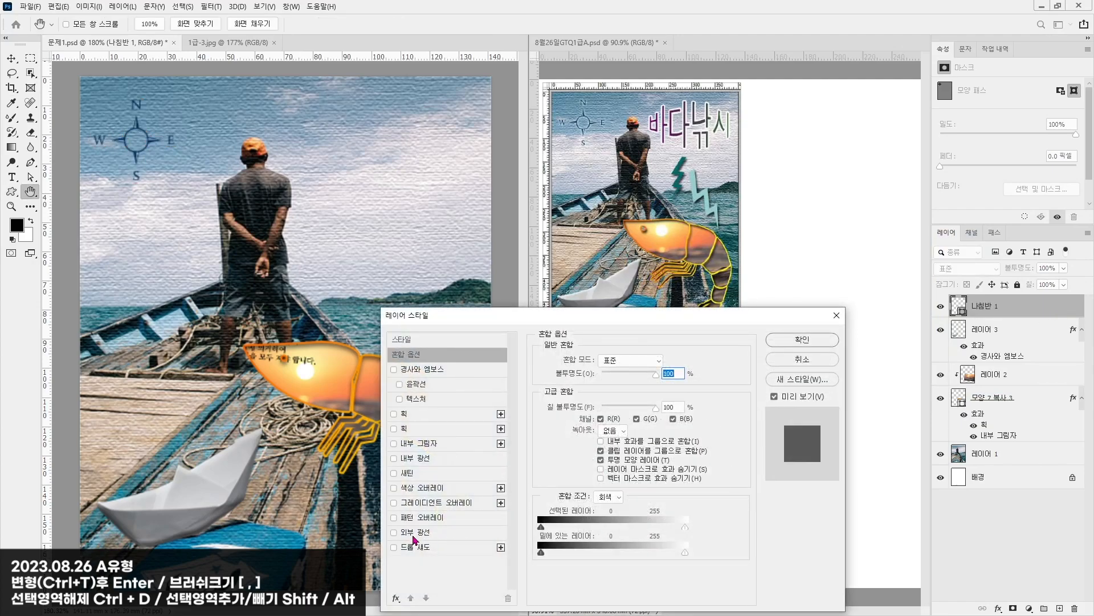
pyautogui.click(405, 532)
pyautogui.moveTo(564, 318); pyautogui.dragTo(376, 333)
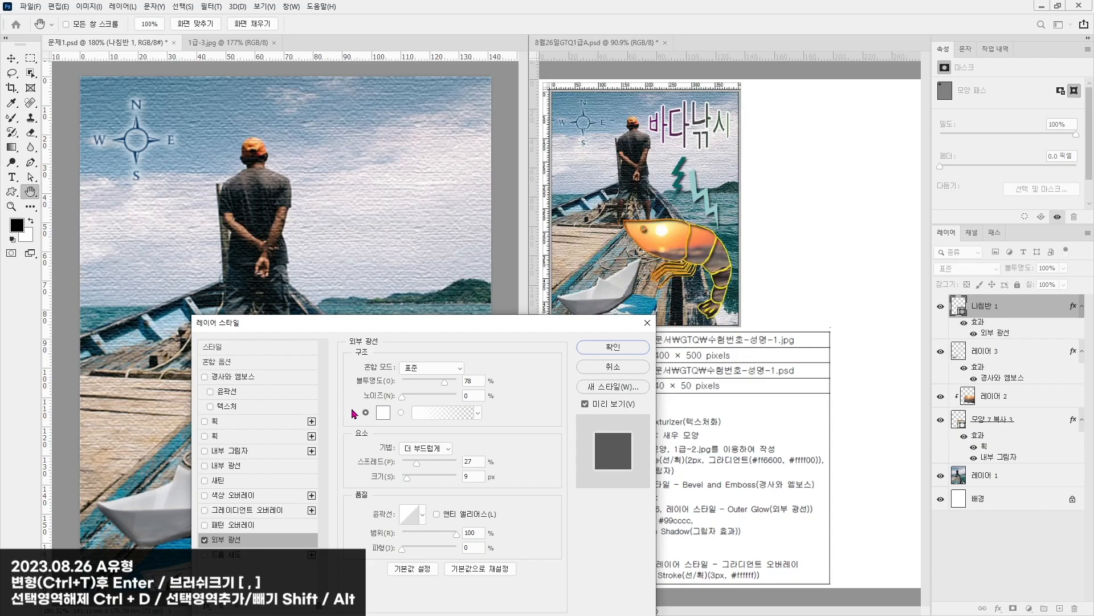
pyautogui.moveTo(409, 483); pyautogui.dragTo(407, 484)
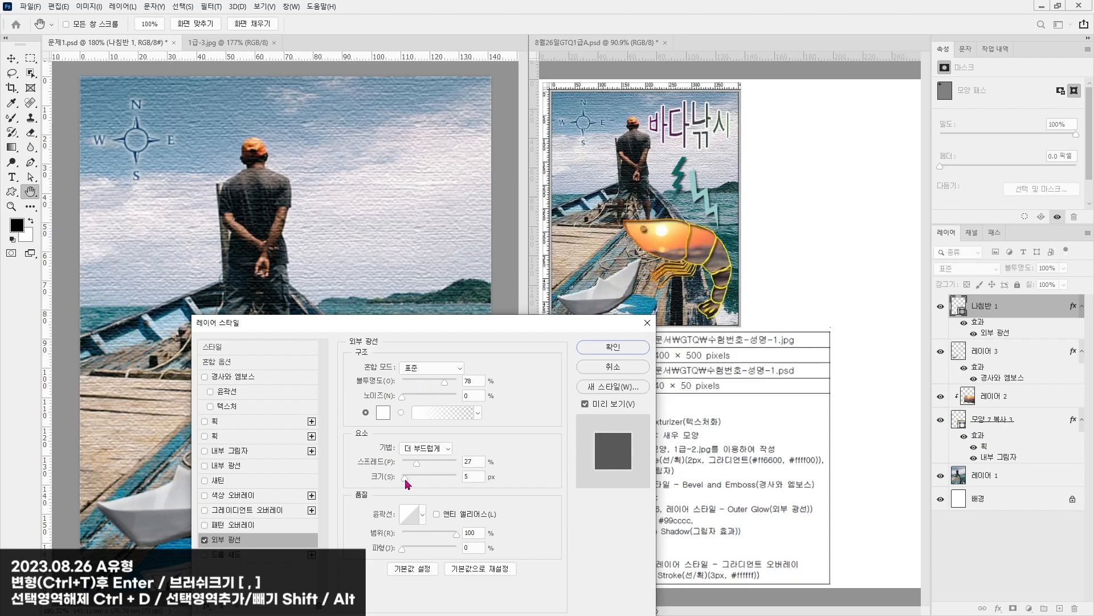
pyautogui.click(627, 347)
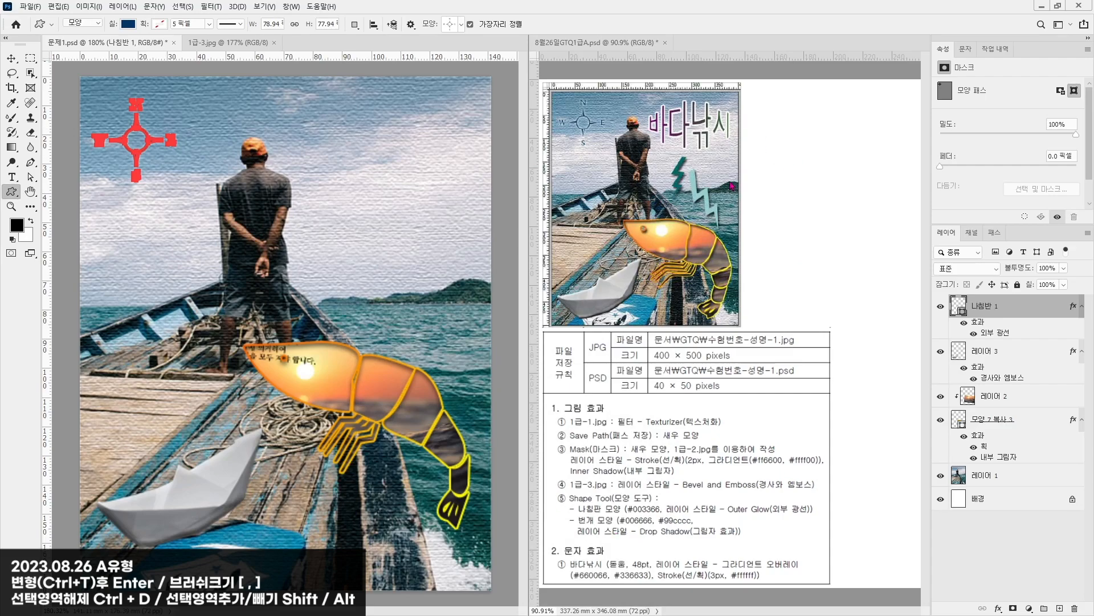
# Step: Draw a lightning bolt custom shape about 45 × 96 px to the right of the fisherman and fill it with #006666
pyautogui.click(461, 25)
pyautogui.moveTo(590, 326); pyautogui.dragTo(592, 279)
pyautogui.doubleClick(526, 177)
pyautogui.moveTo(366, 214); pyautogui.dragTo(416, 316)
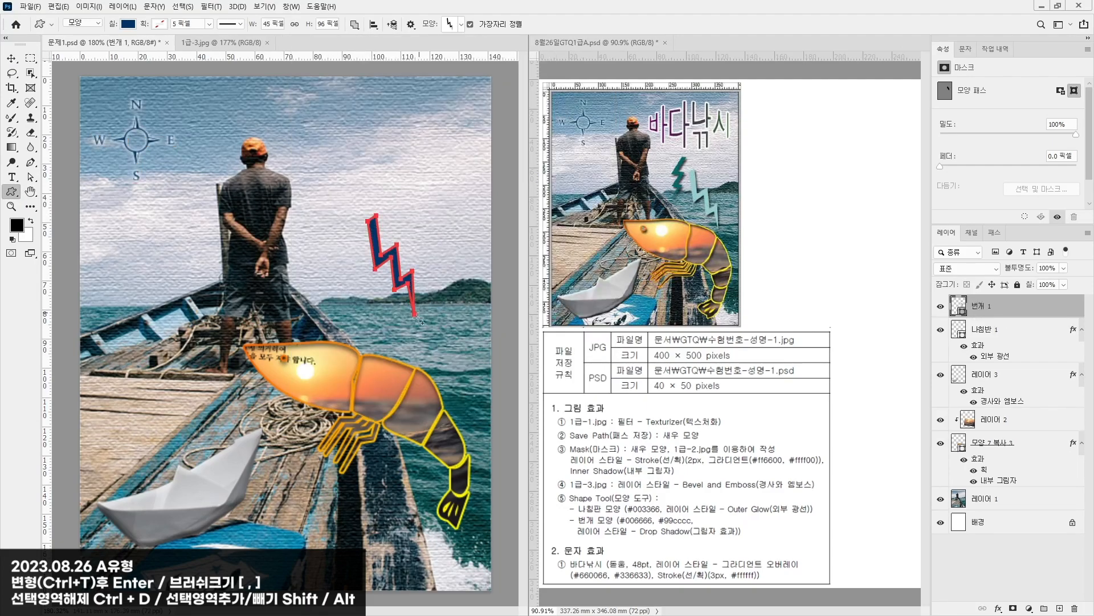
pyautogui.doubleClick(959, 308)
pyautogui.write('006666')
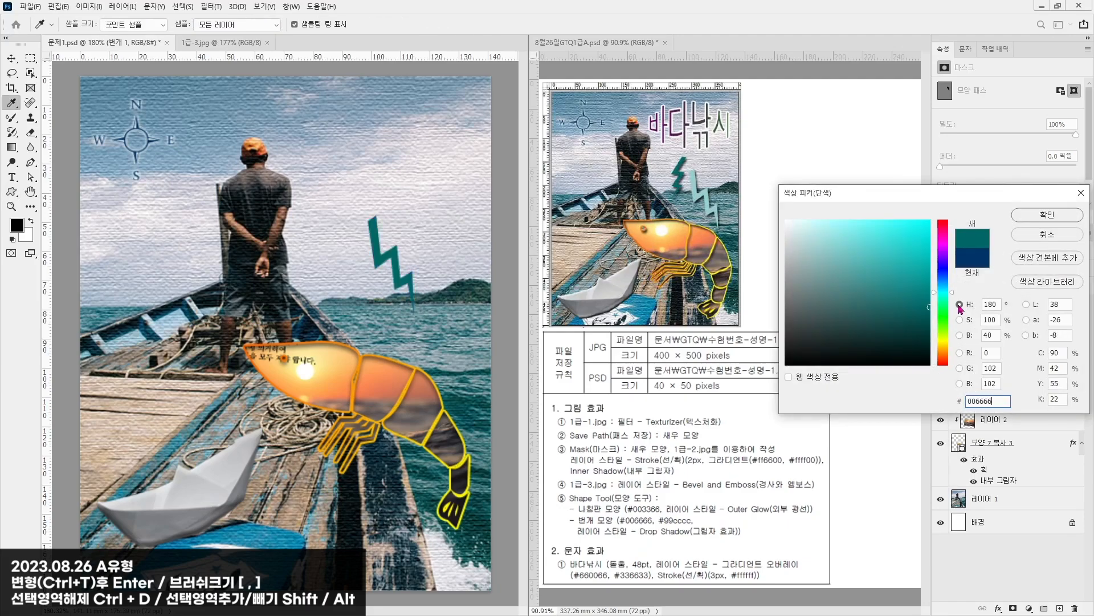
pyautogui.press('Return')
# Step: Duplicate the lightning bolt just to its right and recolor the copy to #99cccc
pyautogui.click(11, 58)
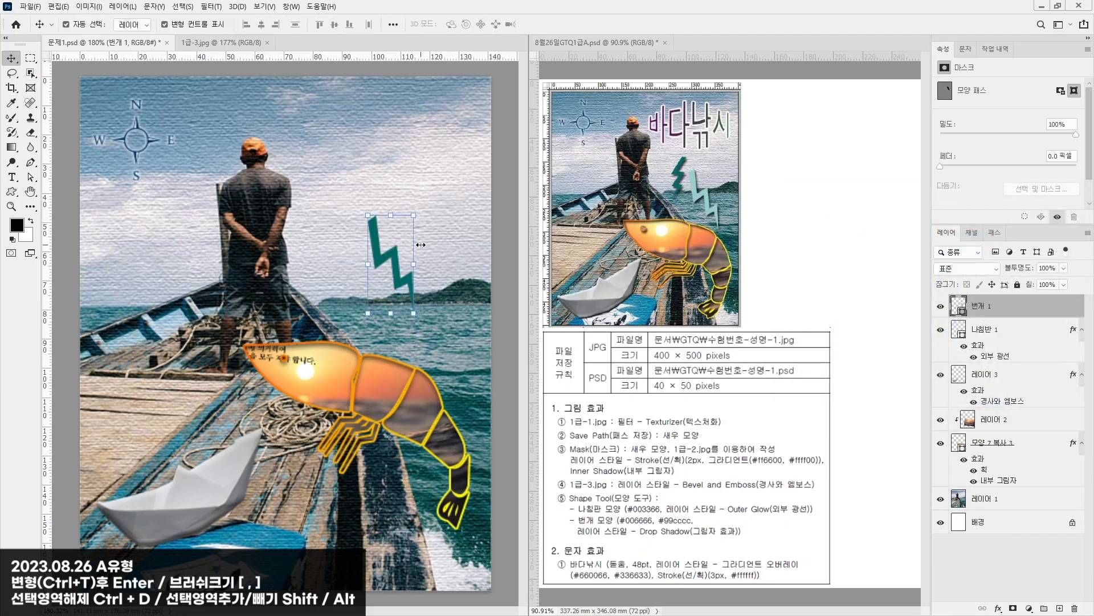
pyautogui.moveTo(392, 255); pyautogui.dragTo(433, 255)
pyautogui.doubleClick(959, 306)
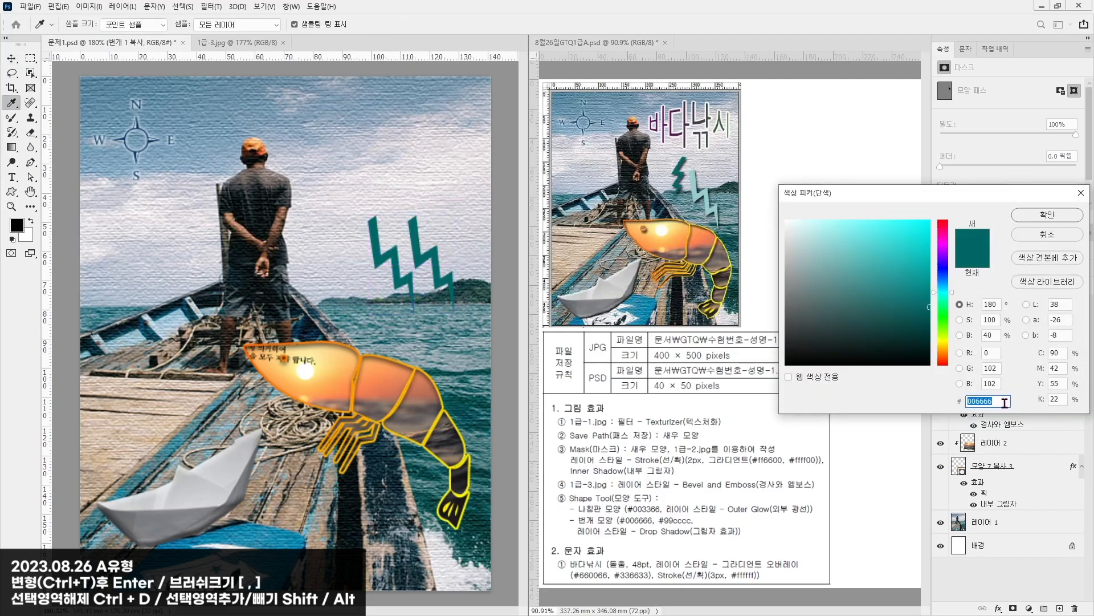
pyautogui.write('99cccc')
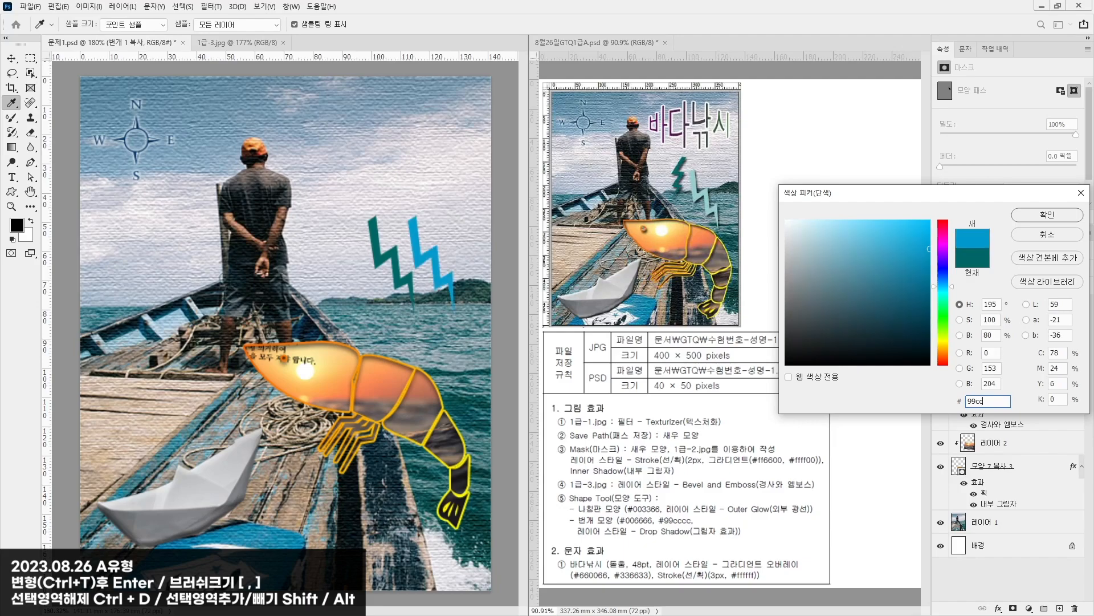
pyautogui.press('Return')
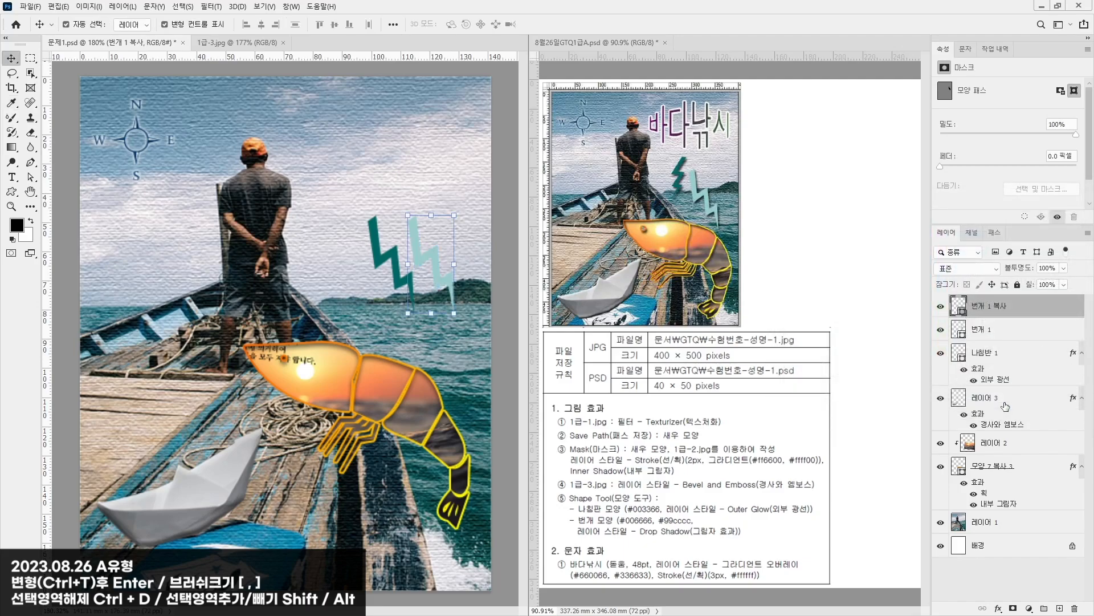
# Step: Add a Drop Shadow to the light bolt from default settings, with 10 px distance, 3 px size and increased opacity
pyautogui.click(998, 608)
pyautogui.click(1025, 599)
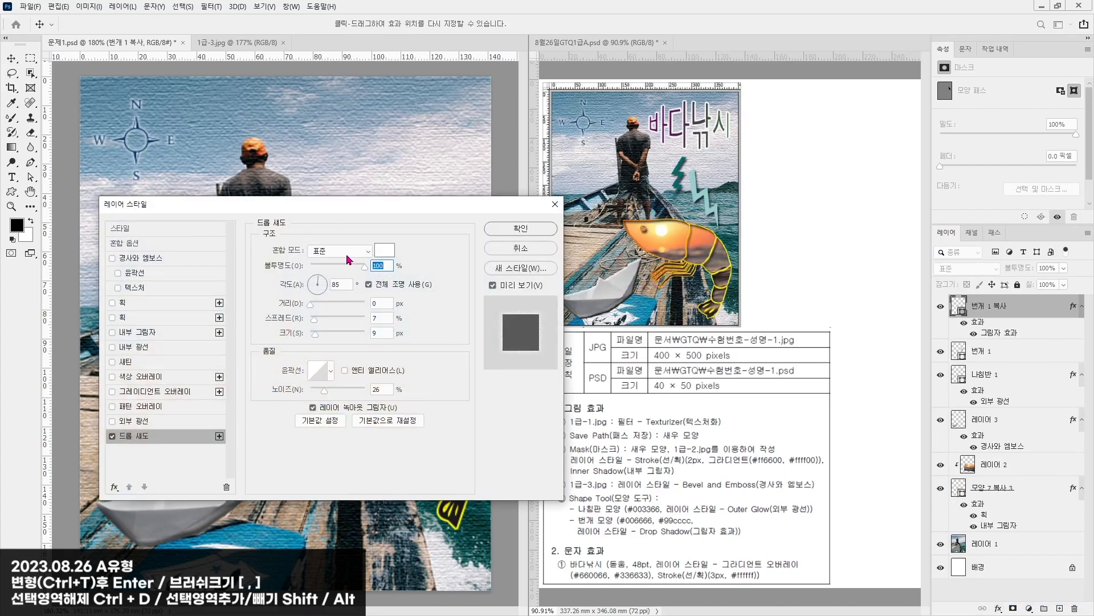
pyautogui.click(392, 424)
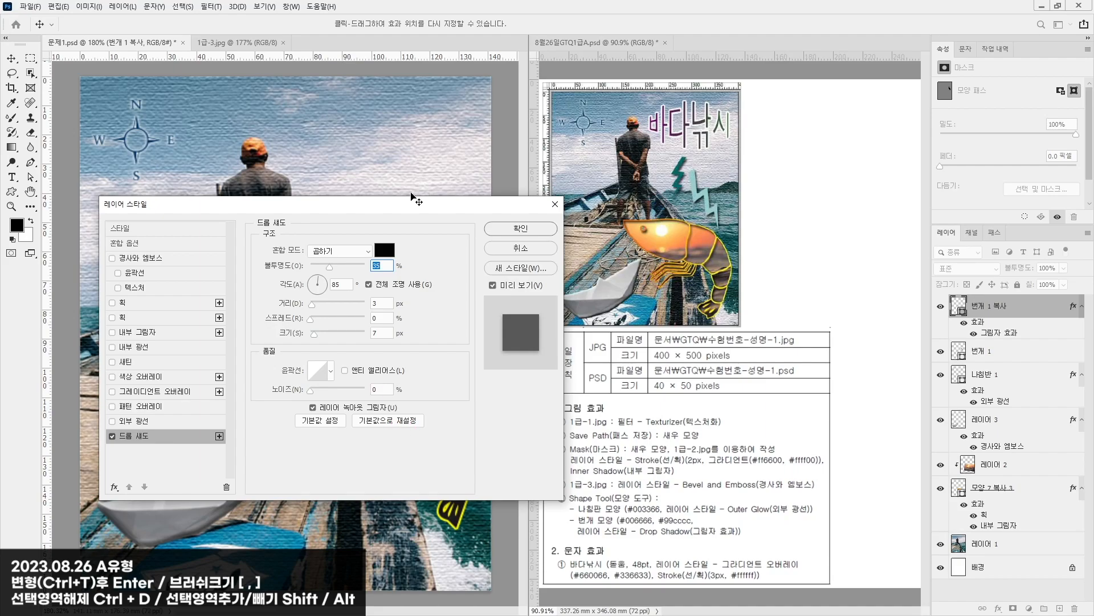
pyautogui.moveTo(421, 210); pyautogui.dragTo(807, 331)
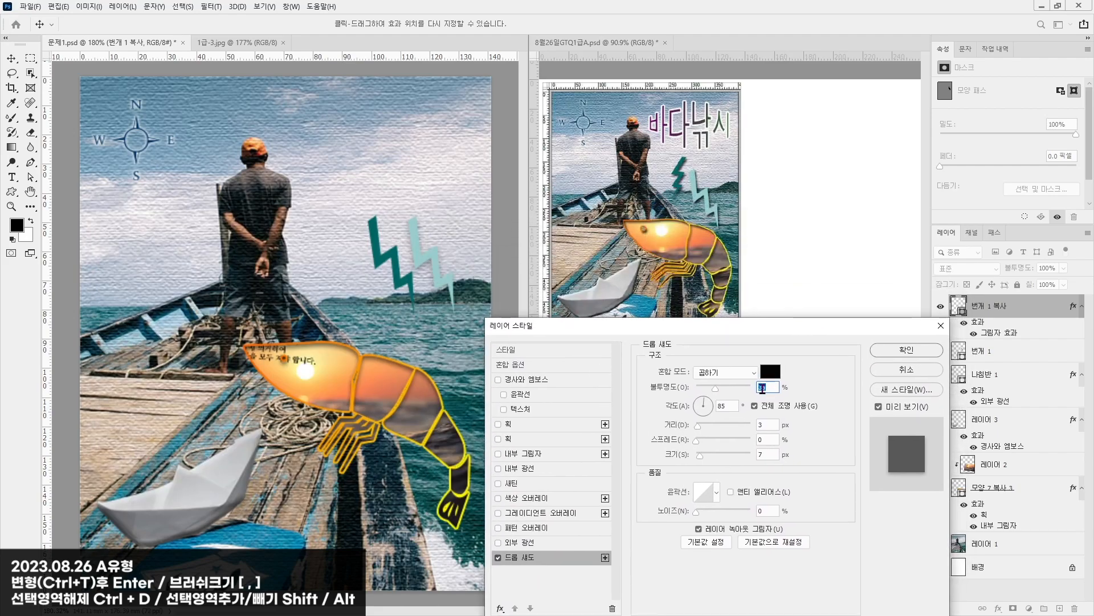
pyautogui.moveTo(698, 426); pyautogui.dragTo(702, 426)
pyautogui.click(697, 456)
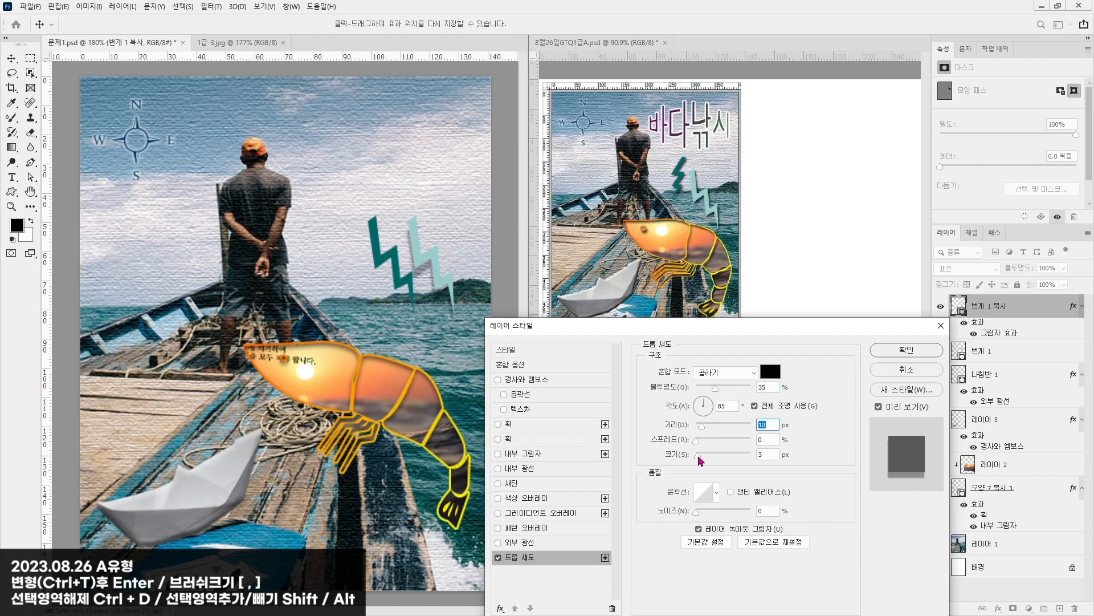
pyautogui.moveTo(716, 387); pyautogui.dragTo(731, 390)
pyautogui.press('Return')
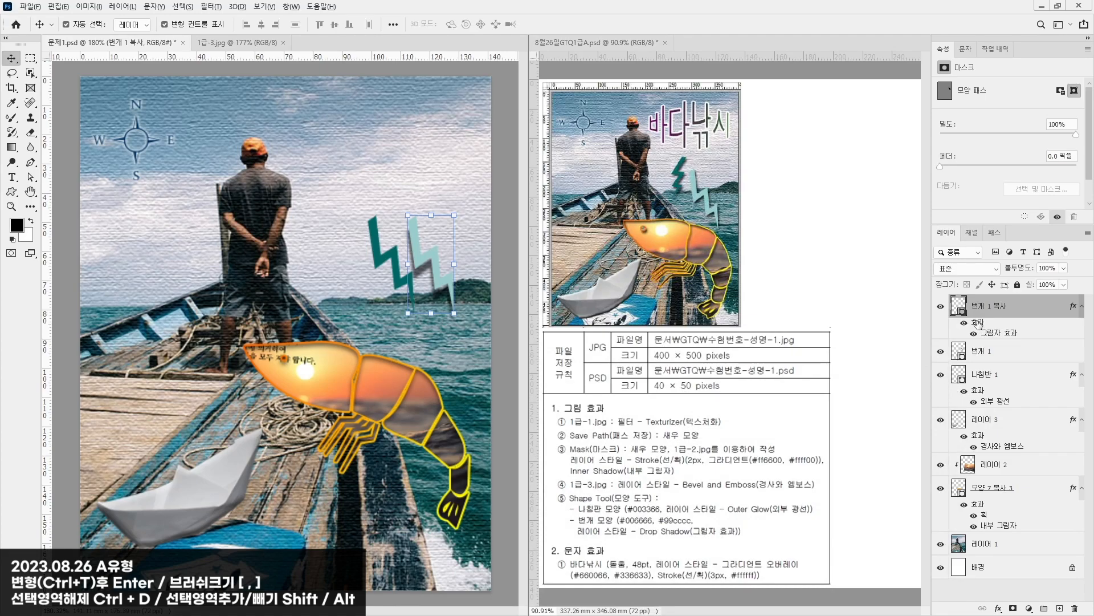
# Step: Copy the drop shadow to the dark bolt and transform and reposition both bolts to match the reference poster
pyautogui.moveTo(978, 324); pyautogui.dragTo(989, 351)
pyautogui.moveTo(377, 252); pyautogui.dragTo(351, 230)
pyautogui.moveTo(399, 190); pyautogui.dragTo(418, 286)
pyautogui.press('Return')
pyautogui.click(435, 176)
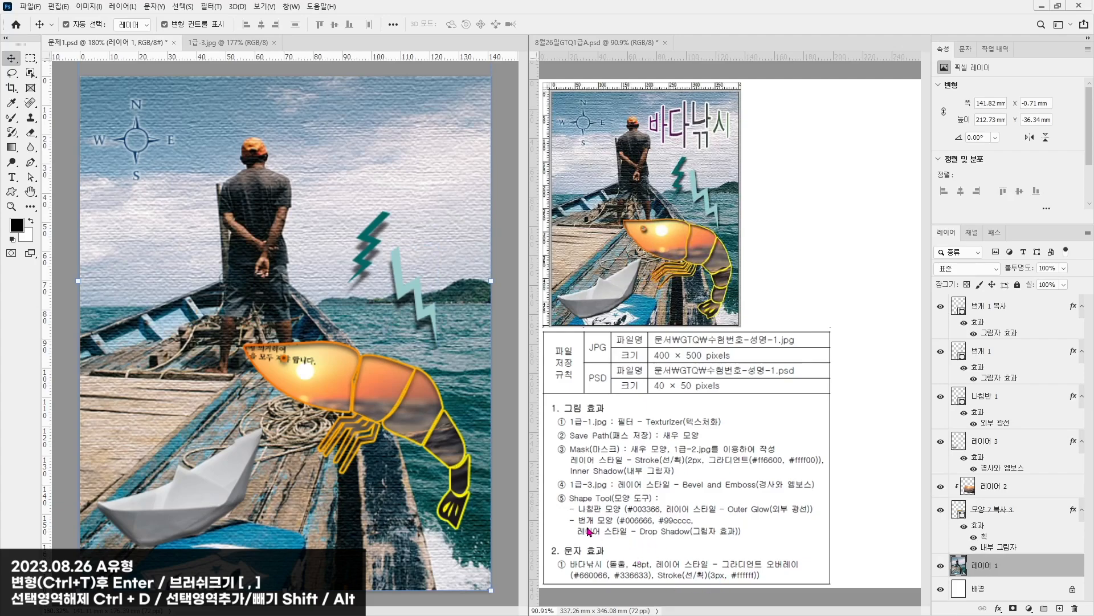
# Step: Add the title text 바다낚시 in the sky to the right of the fisherman's head
pyautogui.click(11, 177)
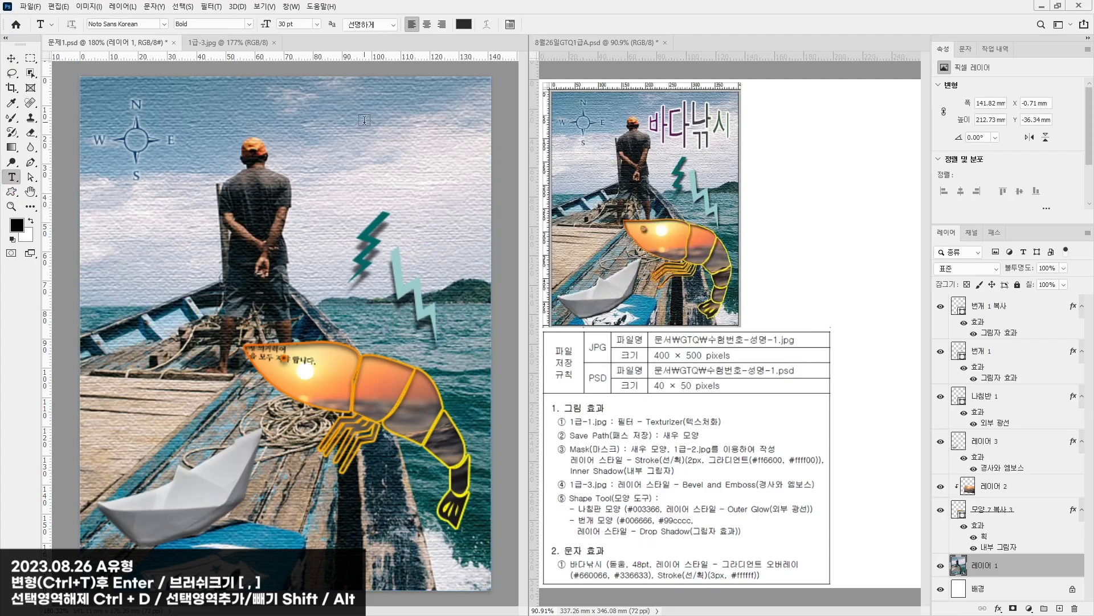
pyautogui.click(327, 125)
pyautogui.write('ㅂ')
pyautogui.write('바다낚시')
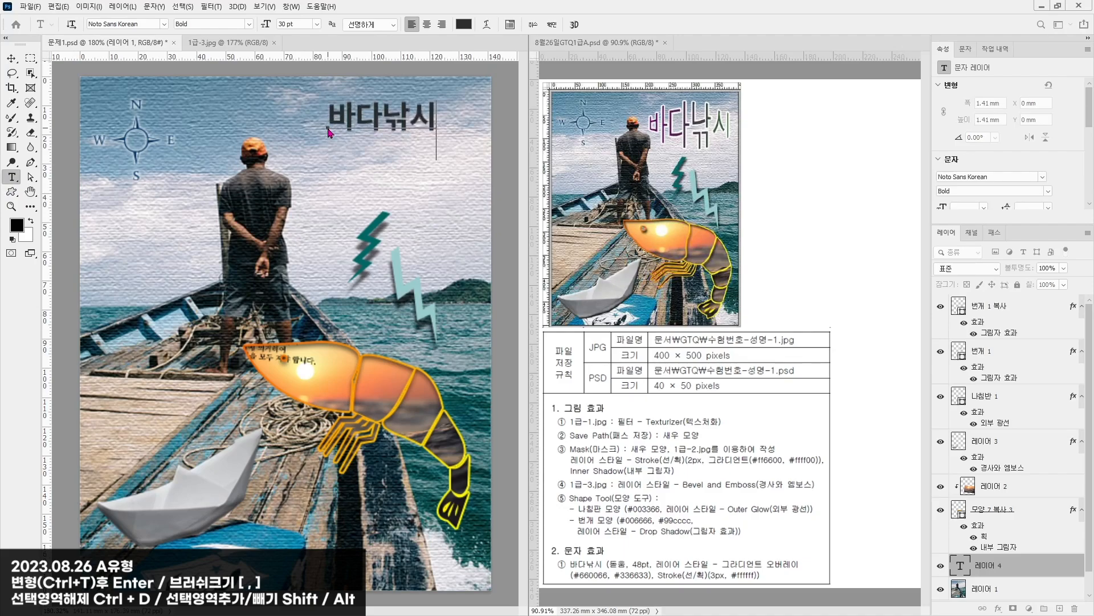
# Step: Set the title to the 돋움 font at 48 pt and move it fully inside the poster's upper right area
pyautogui.hotkey('ctrl', 'a')
pyautogui.click(159, 24)
pyautogui.write('돋')
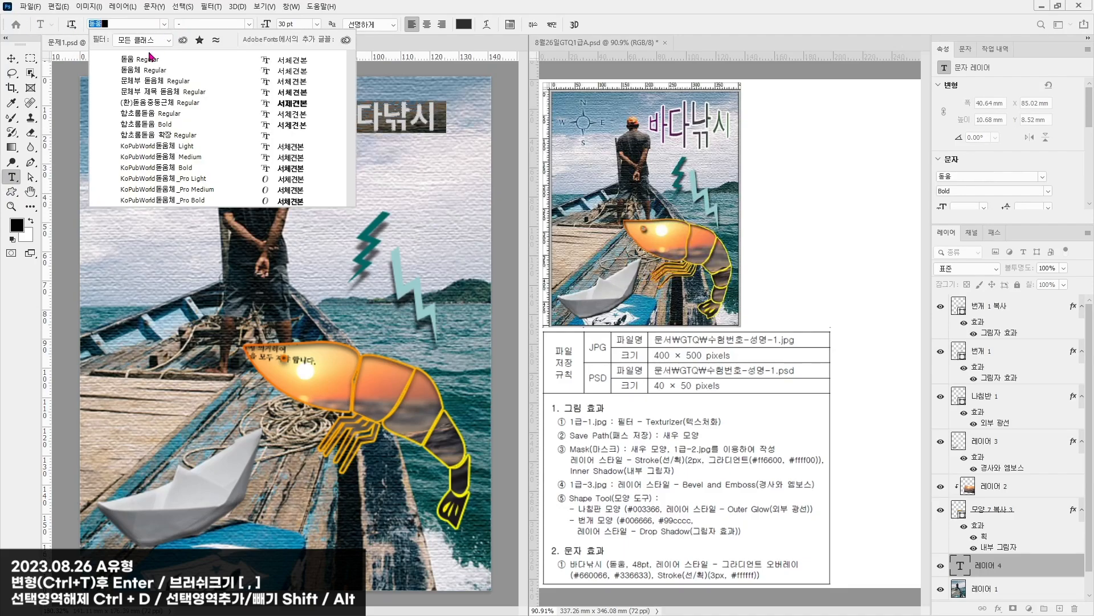
pyautogui.click(148, 57)
pyautogui.press('BackSpace')
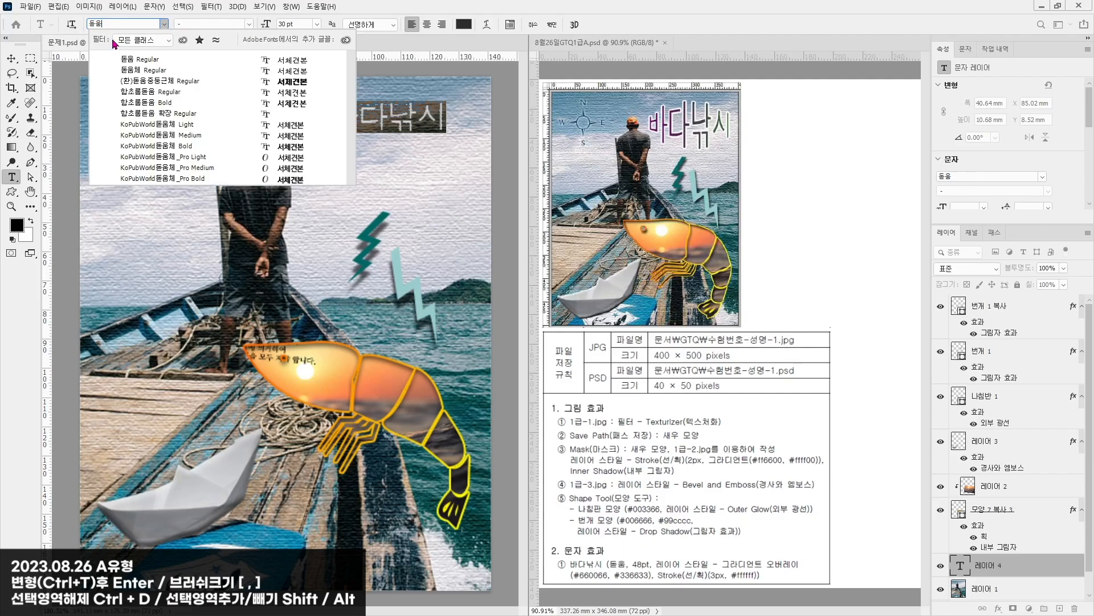
pyautogui.click(135, 62)
pyautogui.click(293, 24)
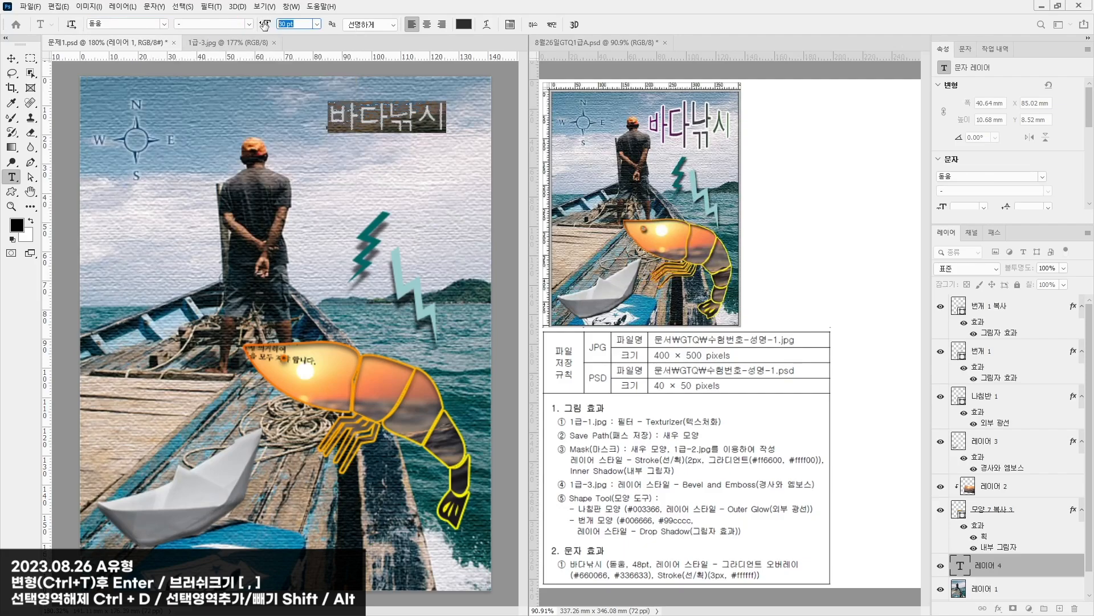
pyautogui.write('48')
pyautogui.press('Return')
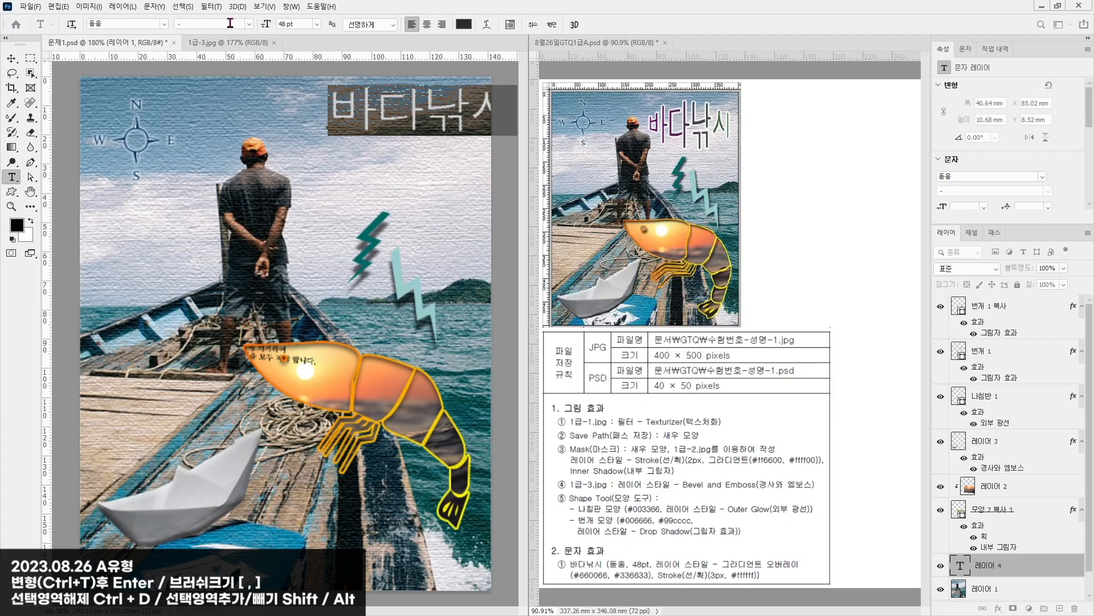
pyautogui.click(13, 56)
pyautogui.moveTo(393, 114); pyautogui.dragTo(350, 125)
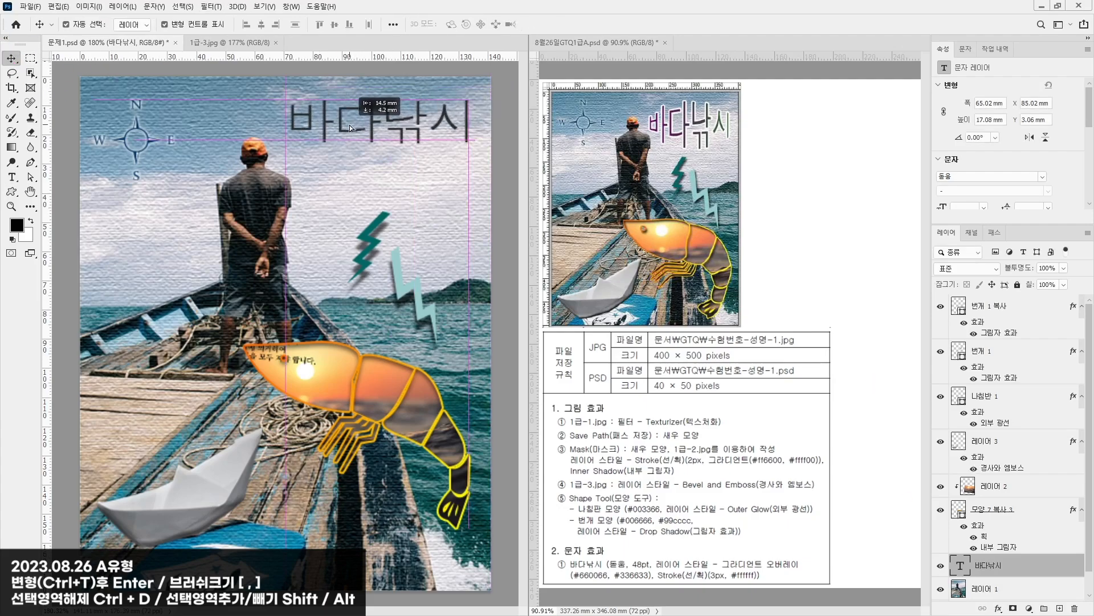
# Step: Add a Gradient Overlay to the 바다낚시 title and set the gradient's first color stop to #660066
pyautogui.click(998, 608)
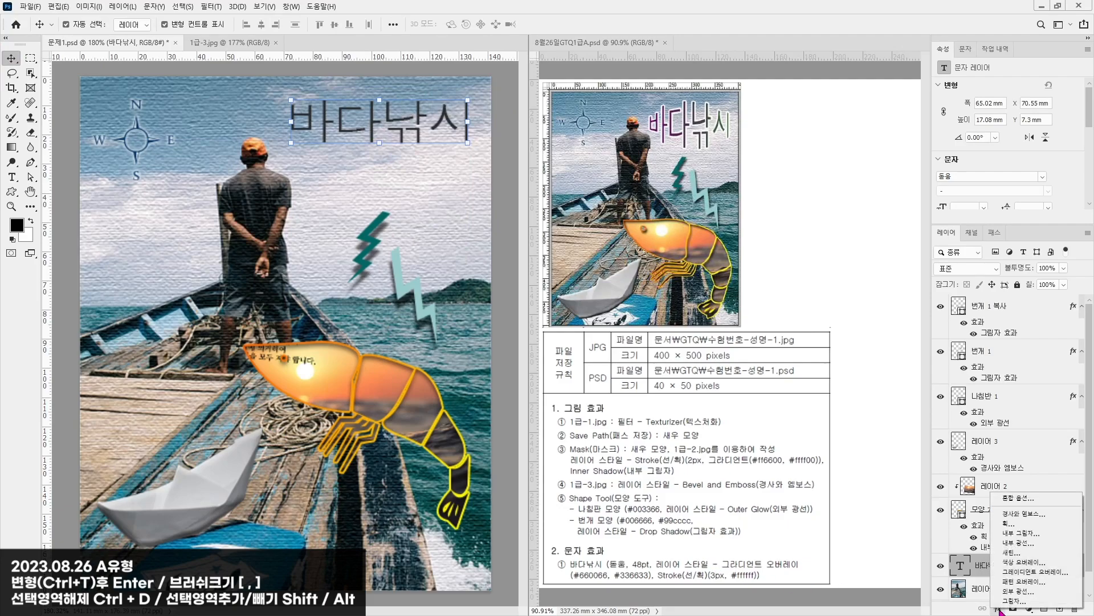
pyautogui.click(1026, 572)
pyautogui.moveTo(542, 319); pyautogui.dragTo(456, 119)
pyautogui.click(647, 194)
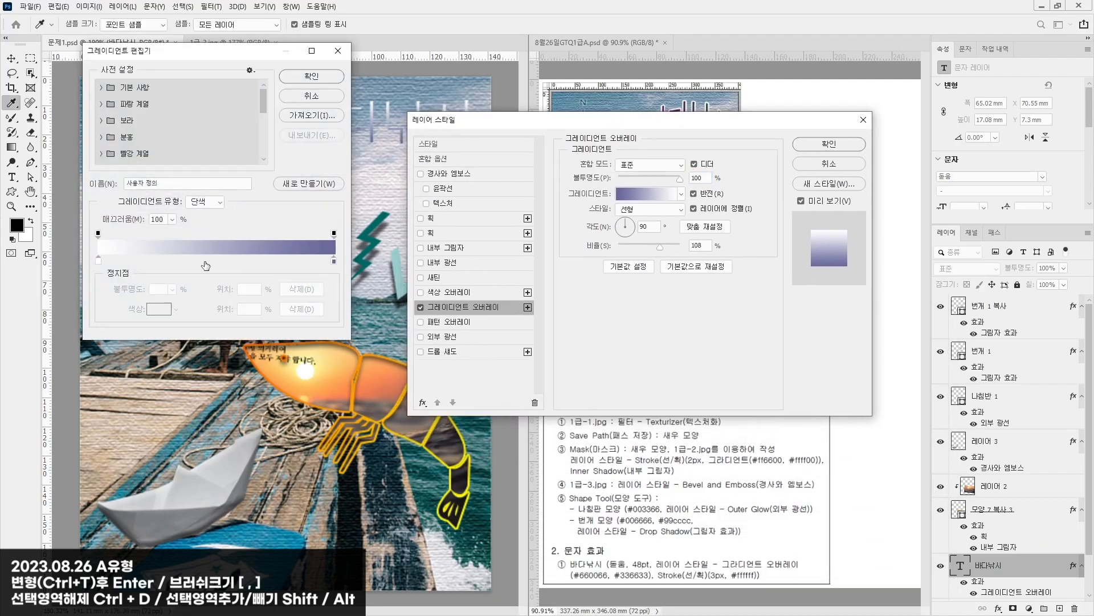
pyautogui.click(100, 260)
pyautogui.click(157, 312)
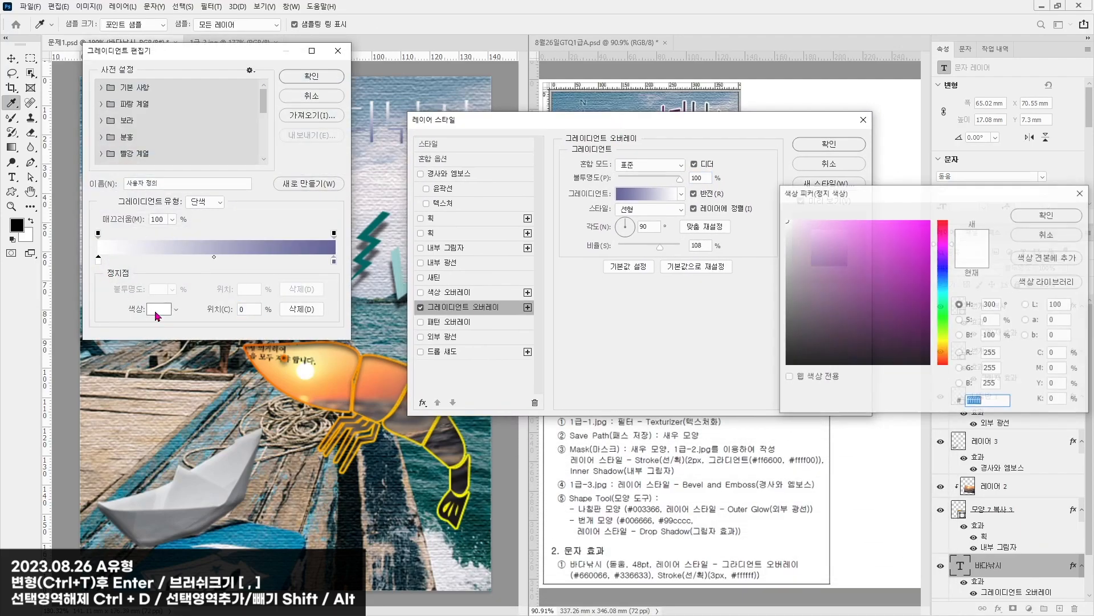
pyautogui.write('660066')
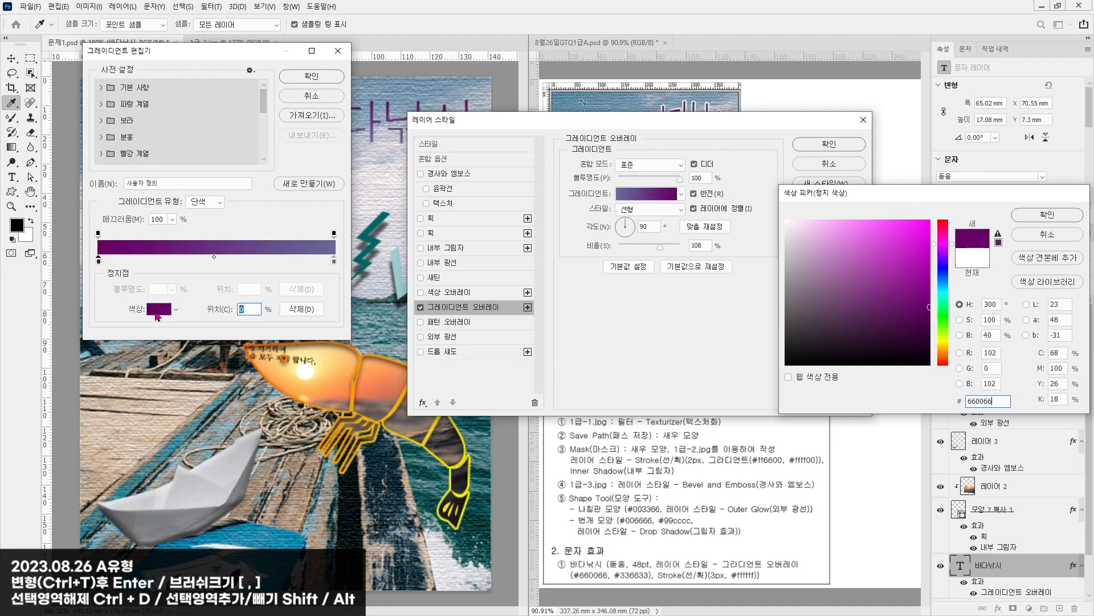
pyautogui.press('Return')
# Step: Set the gradient's end stop to #336633 and rotate the overlay angle to -178° so the purple starts at the title's left side
pyautogui.click(334, 263)
pyautogui.click(153, 310)
pyautogui.write('3')
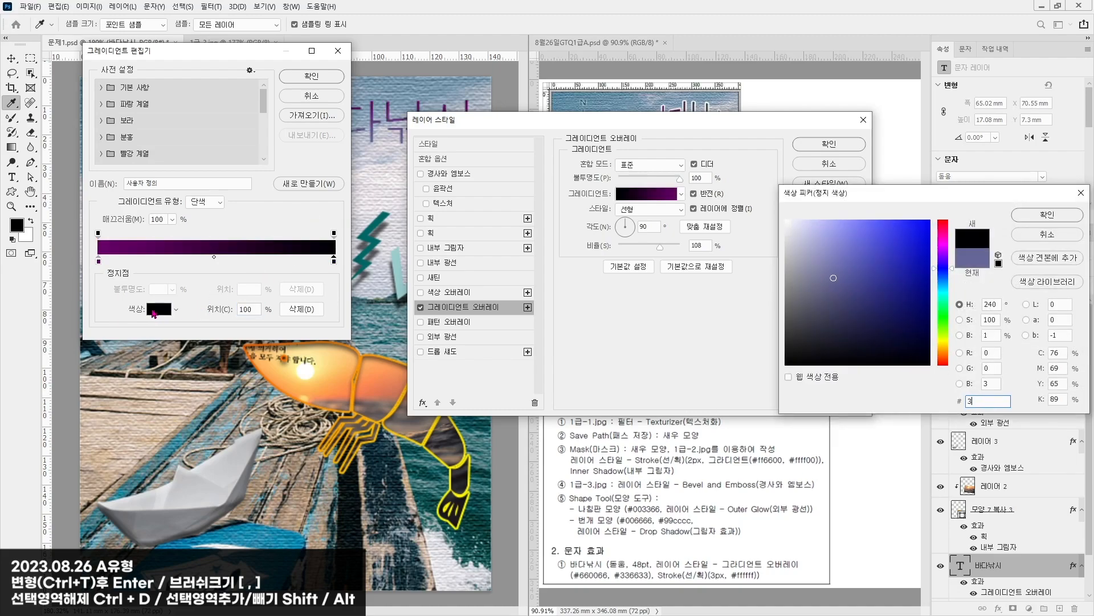
pyautogui.write('36633')
pyautogui.press('Return')
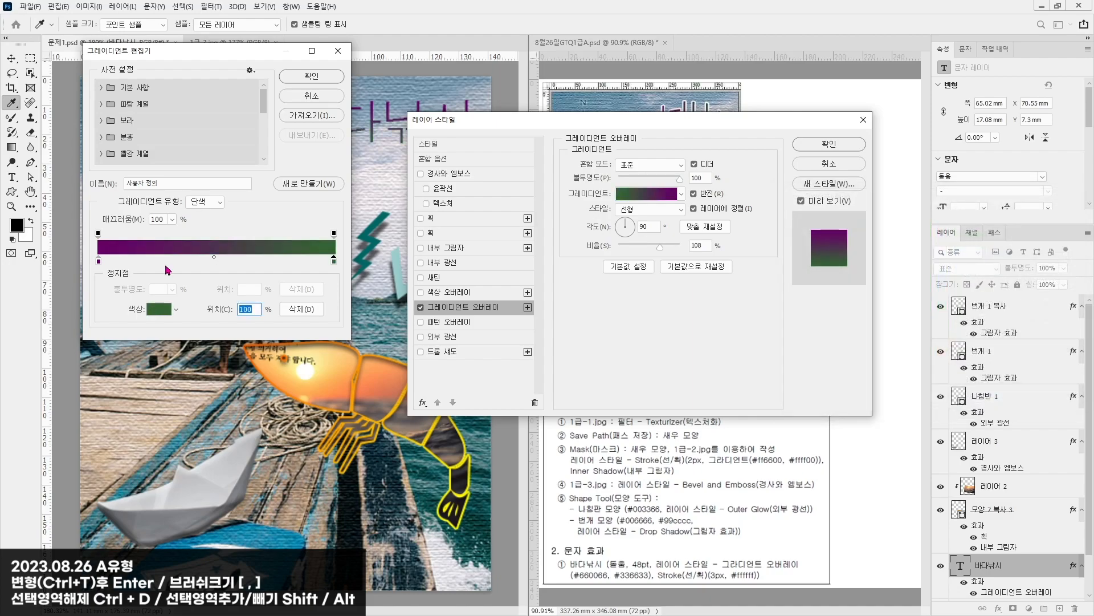
pyautogui.click(311, 76)
pyautogui.moveTo(590, 120); pyautogui.dragTo(412, 224)
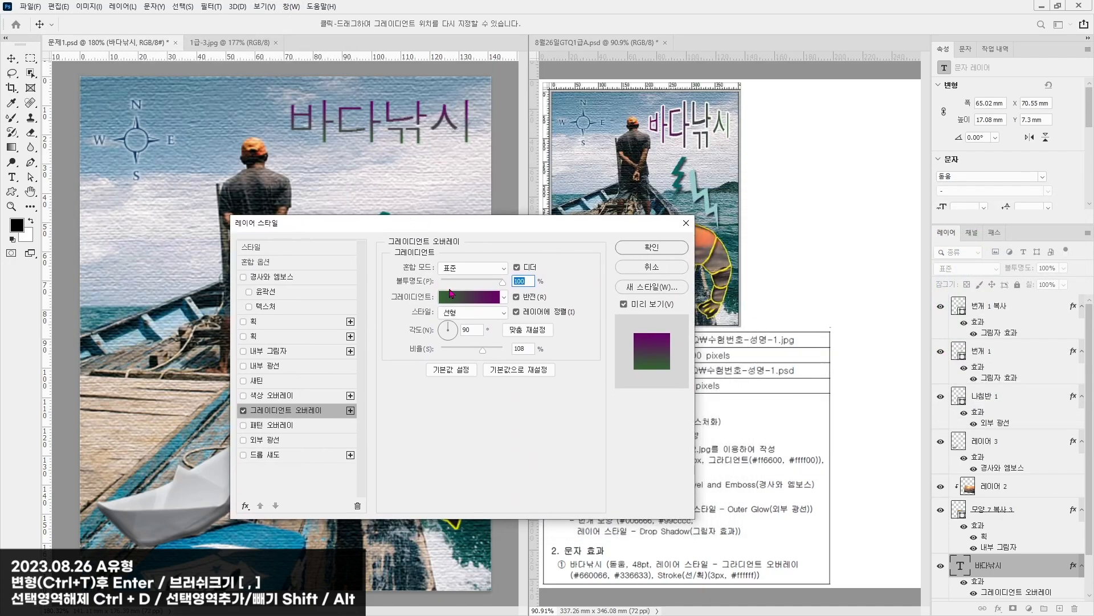
pyautogui.click(446, 331)
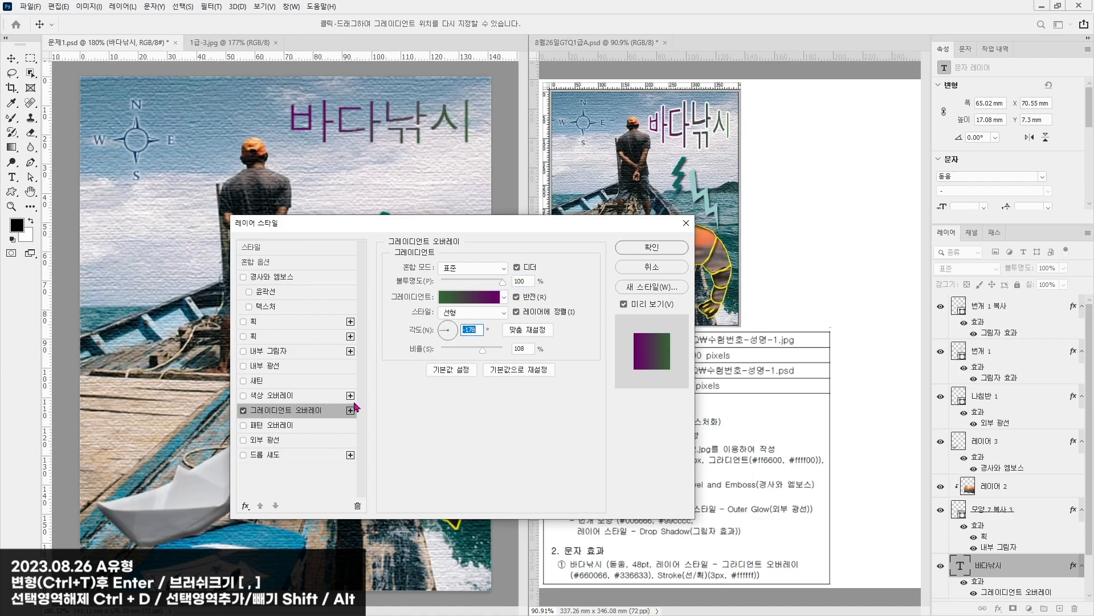
# Step: Add a 3 px outside Stroke in #ffffff to the title and apply the layer style
pyautogui.click(280, 338)
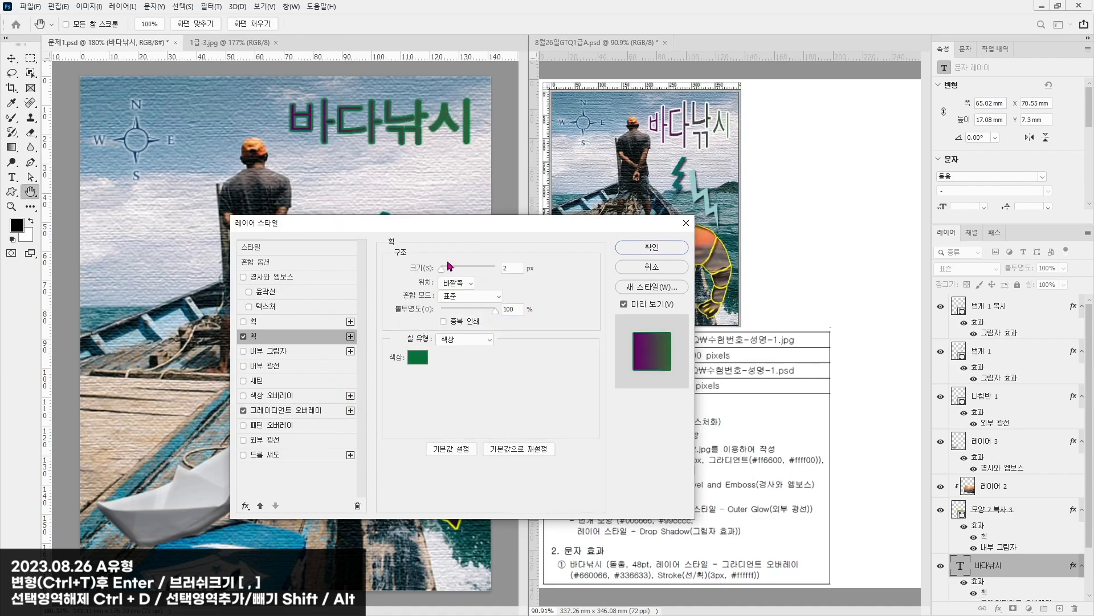
pyautogui.doubleClick(511, 267)
pyautogui.write('3')
pyautogui.click(417, 357)
pyautogui.write('ffffff')
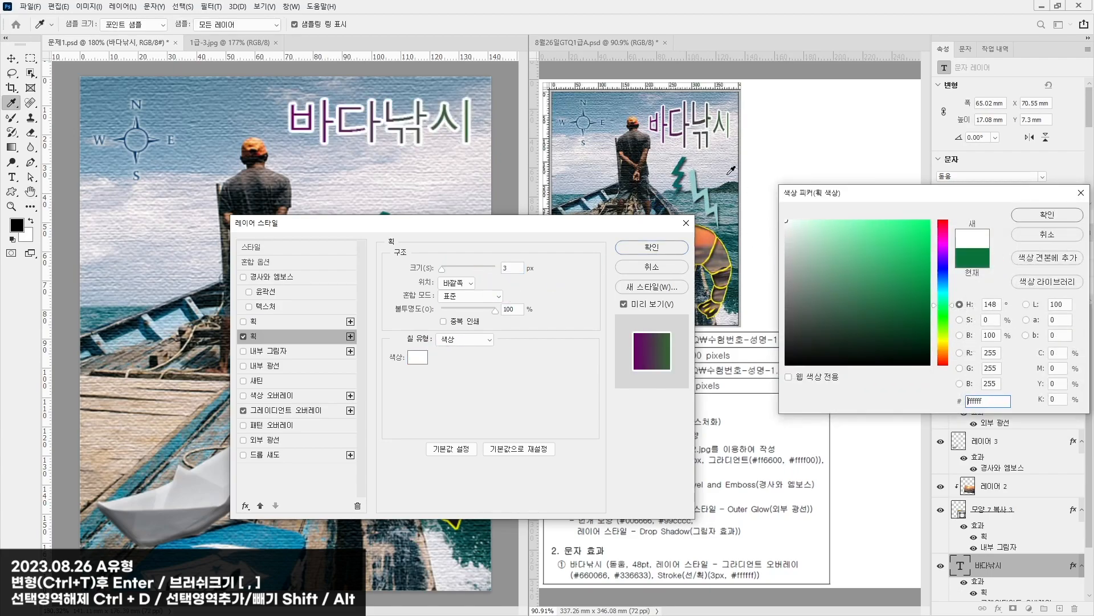
pyautogui.press('Return')
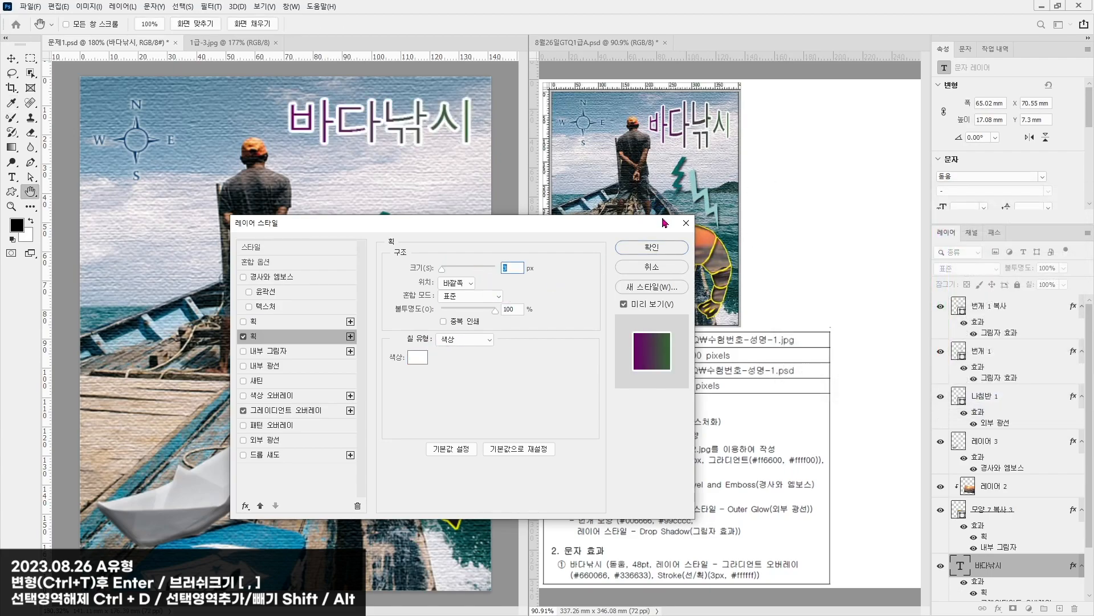
pyautogui.click(658, 248)
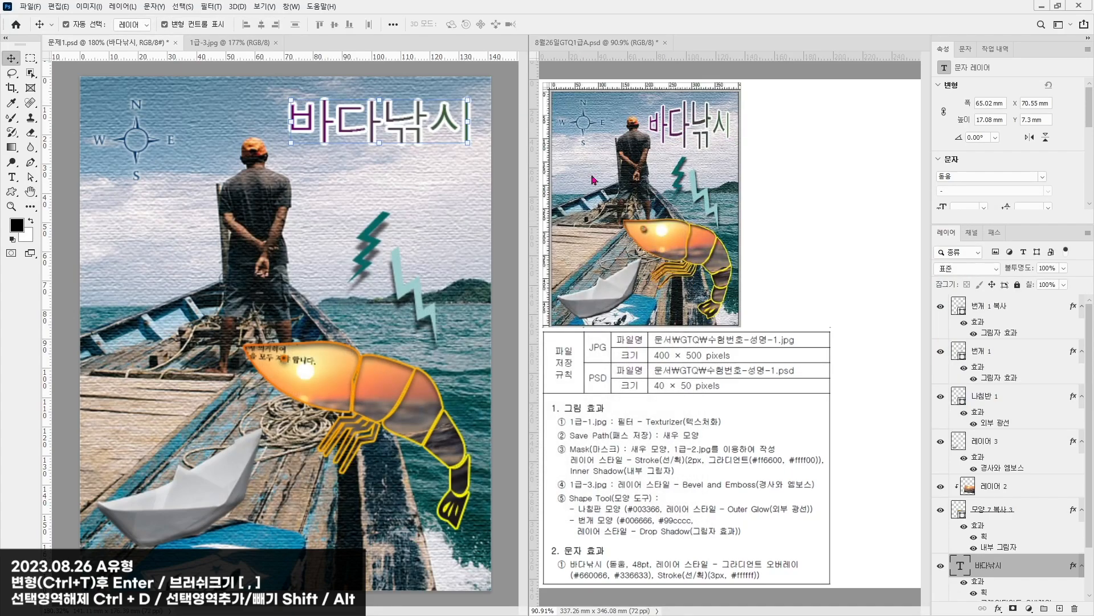
# Step: Warp the title text with the 돌출 style at +50% horizontal bend and reposition it in the poster's upper right sky
pyautogui.doubleClick(386, 124)
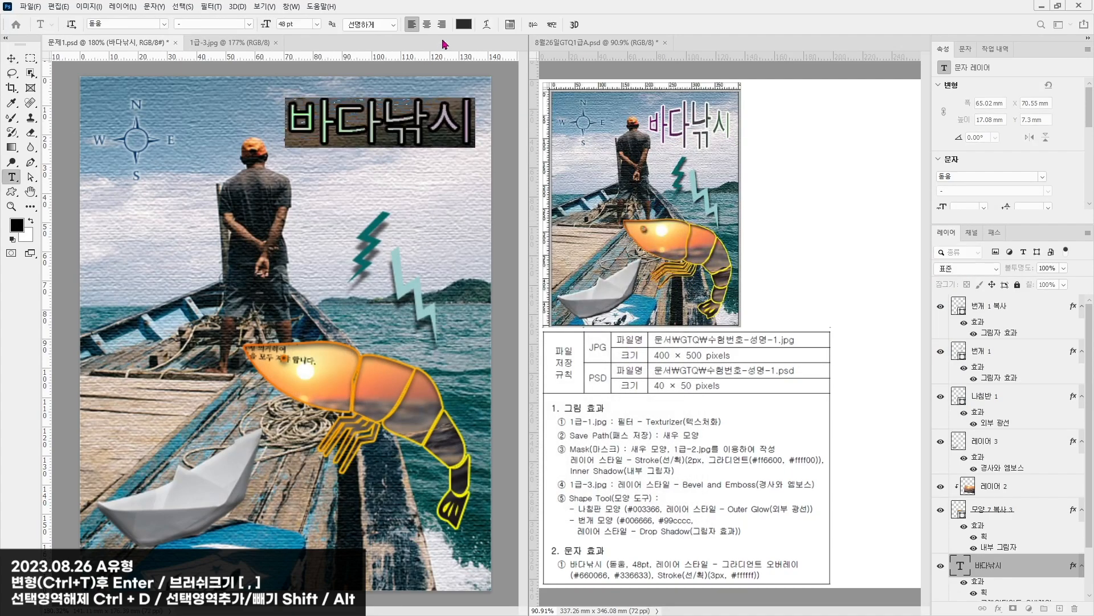
pyautogui.click(486, 24)
pyautogui.click(473, 95)
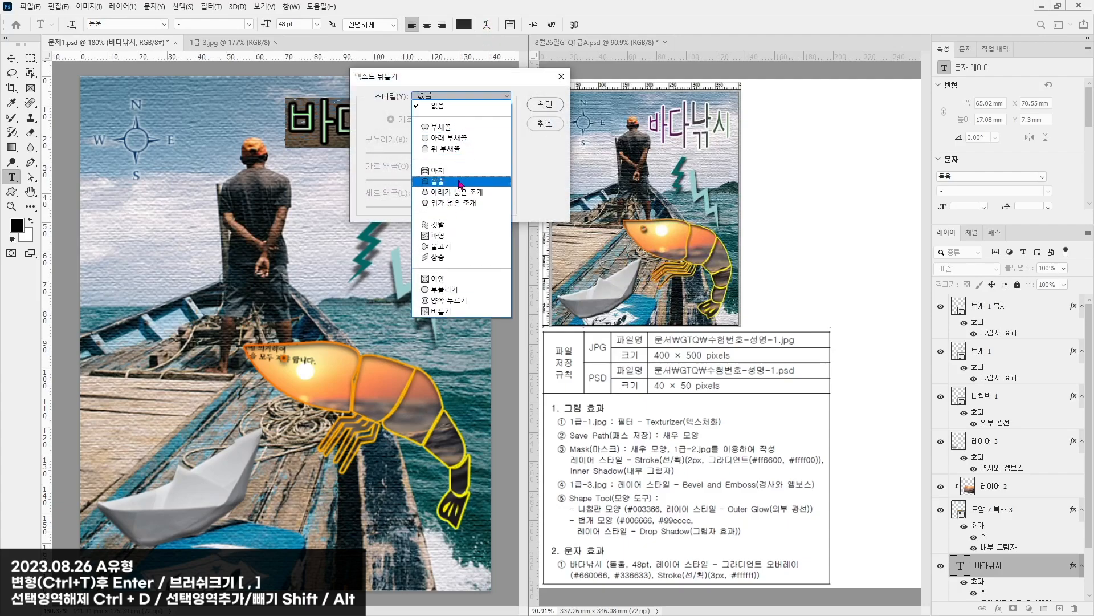
pyautogui.click(437, 181)
pyautogui.moveTo(473, 82); pyautogui.dragTo(380, 236)
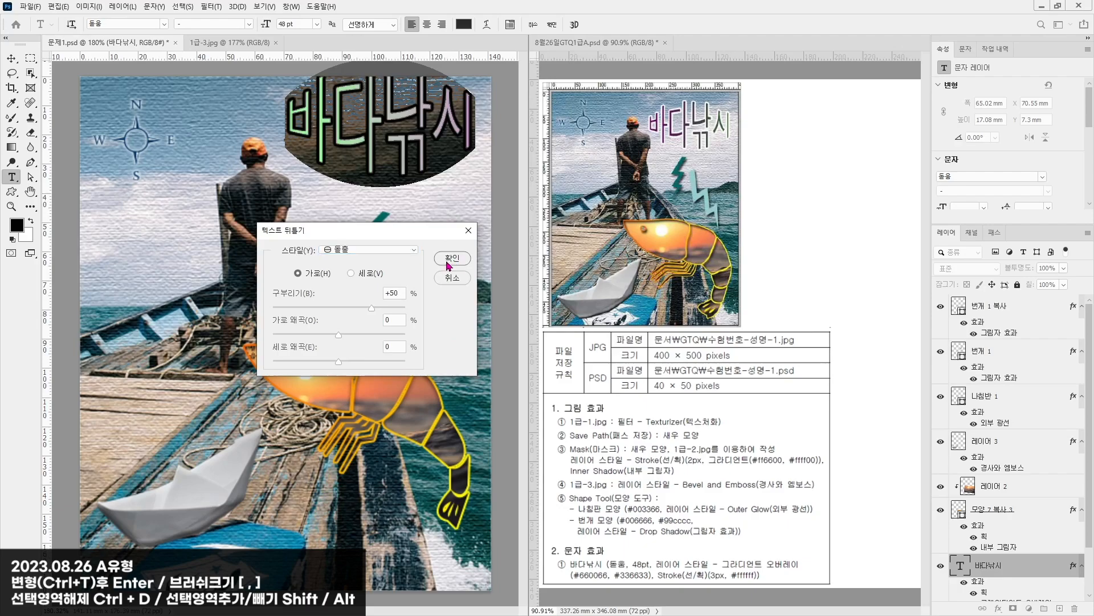
pyautogui.click(448, 260)
pyautogui.click(12, 58)
pyautogui.moveTo(380, 120); pyautogui.dragTo(385, 142)
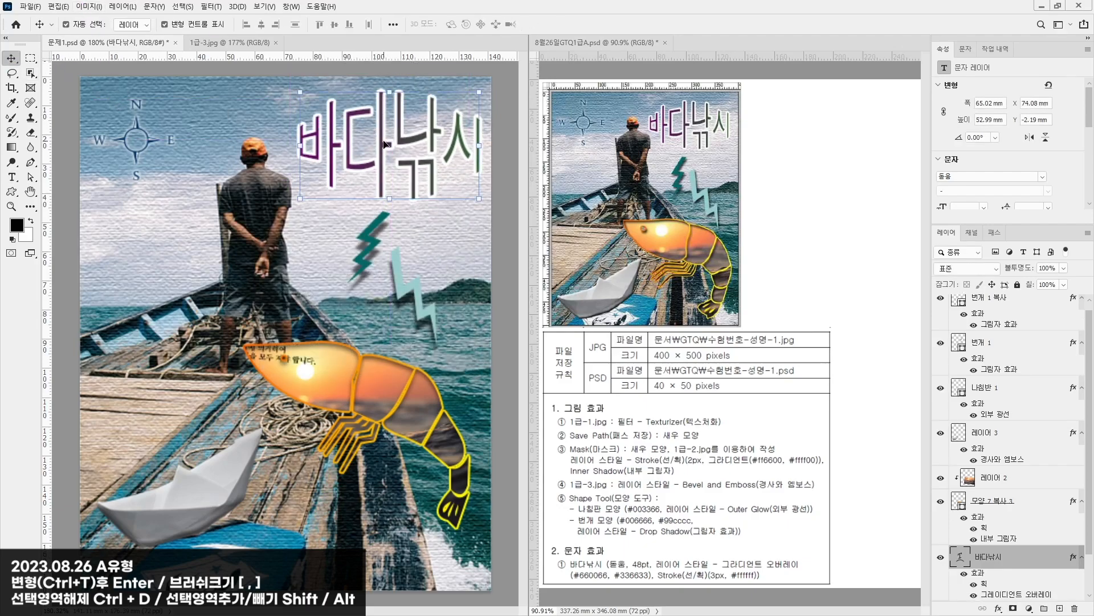
pyautogui.doubleClick(397, 137)
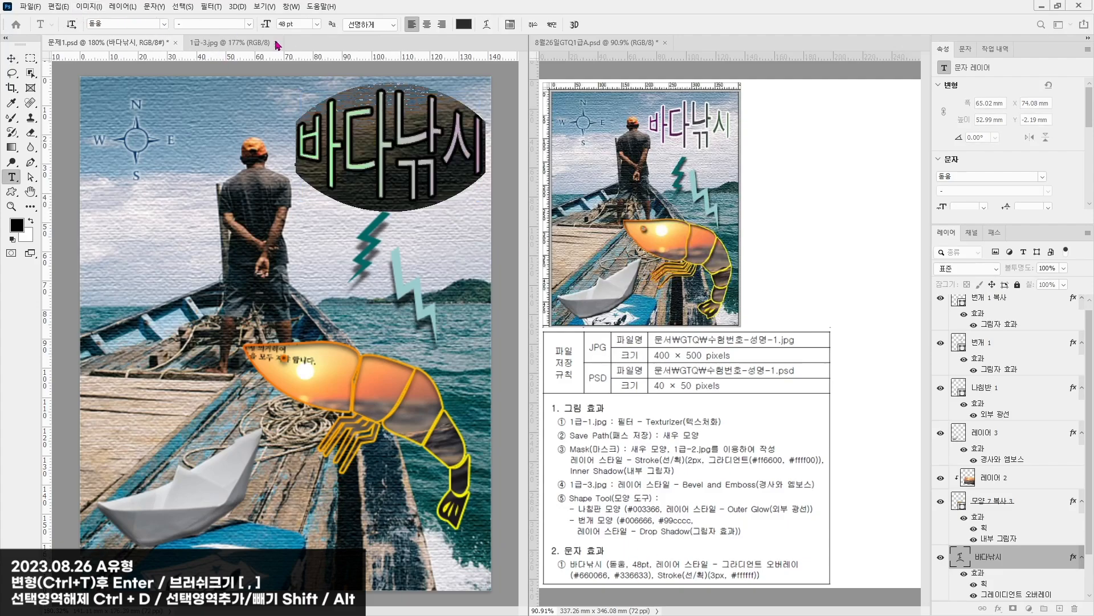
pyautogui.click(12, 58)
# Step: Deselect the title layer and save the poster's PSD file with maximized compatibility
pyautogui.hotkey('ctrl', '1')
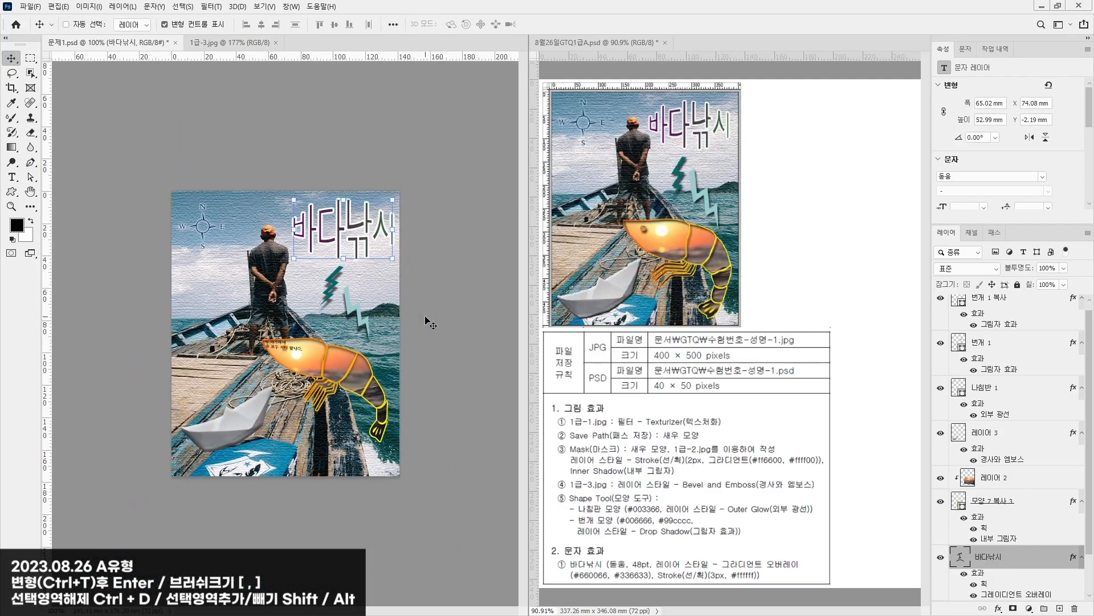
pyautogui.click(426, 318)
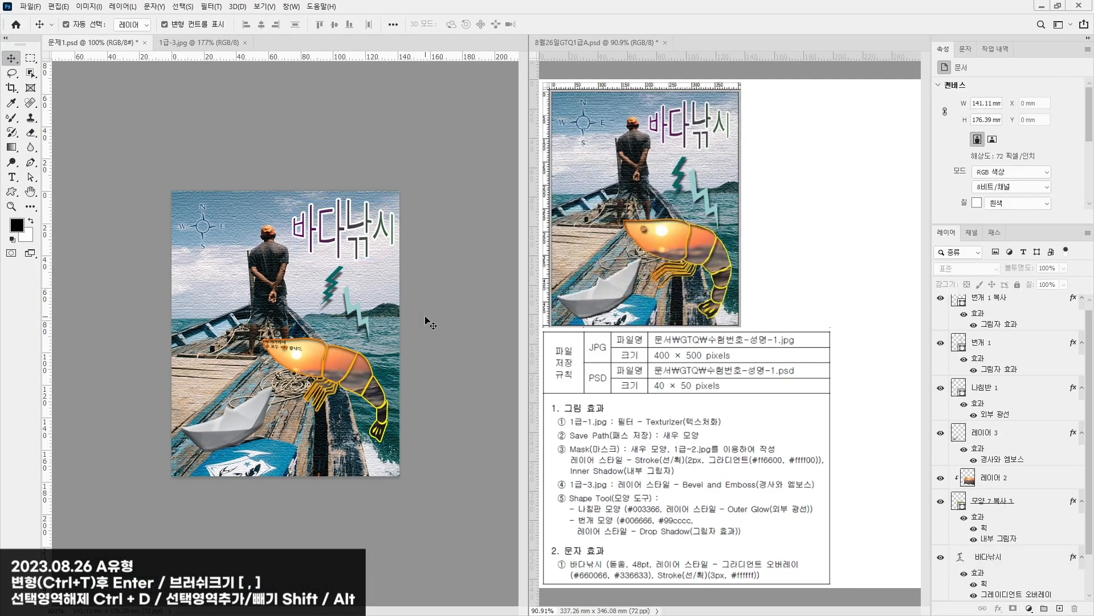
pyautogui.hotkey('ctrl', 's')
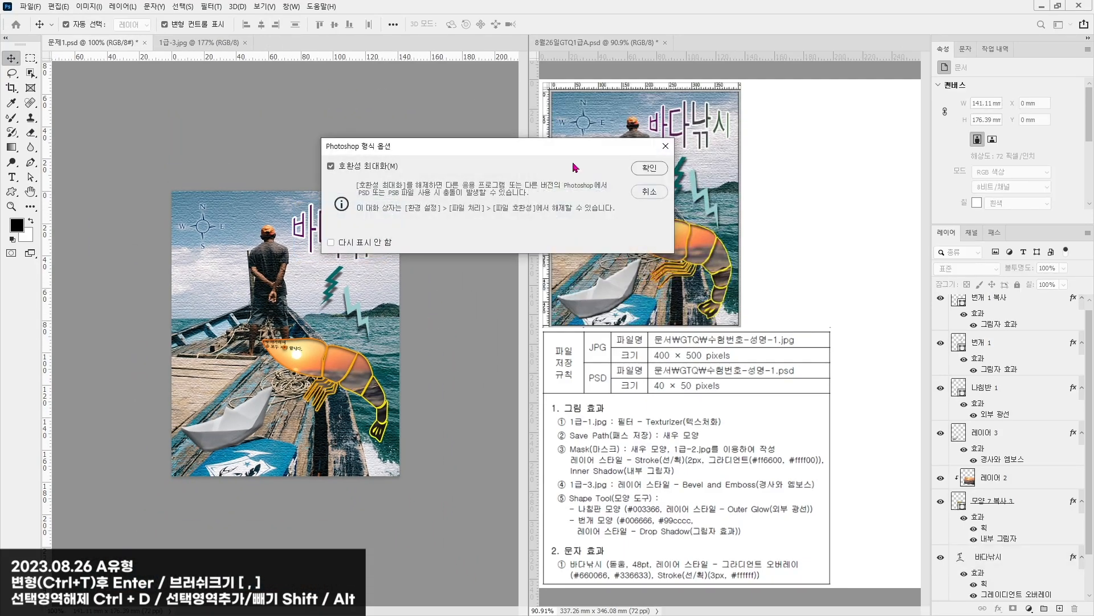
pyautogui.click(650, 169)
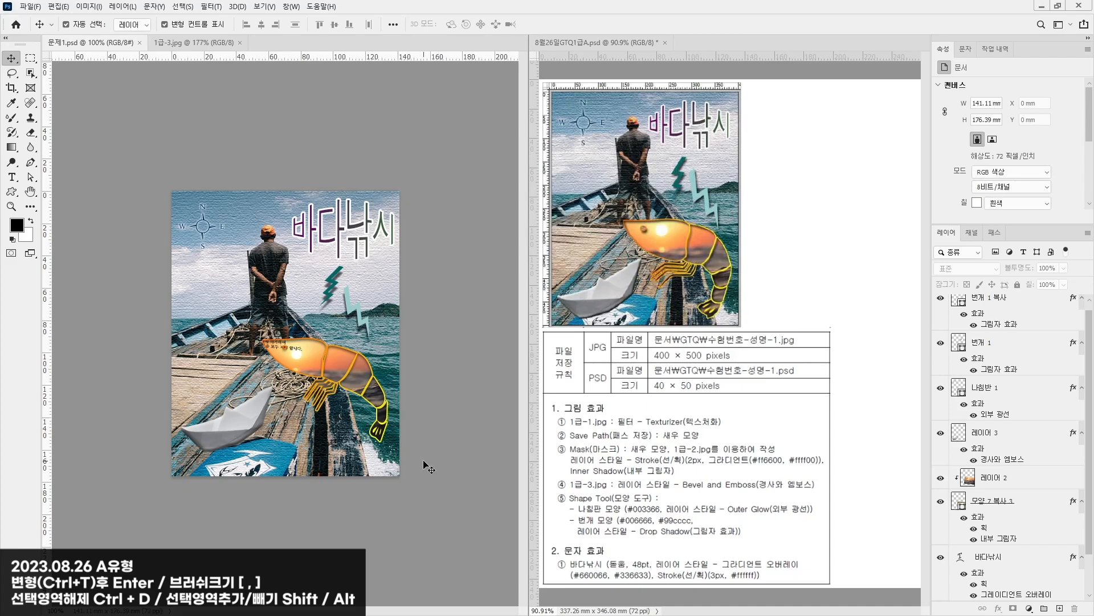
# Step: Save a JPEG copy of the poster as 문제1.jpg in the GP08-1A folder
pyautogui.click(17, 6)
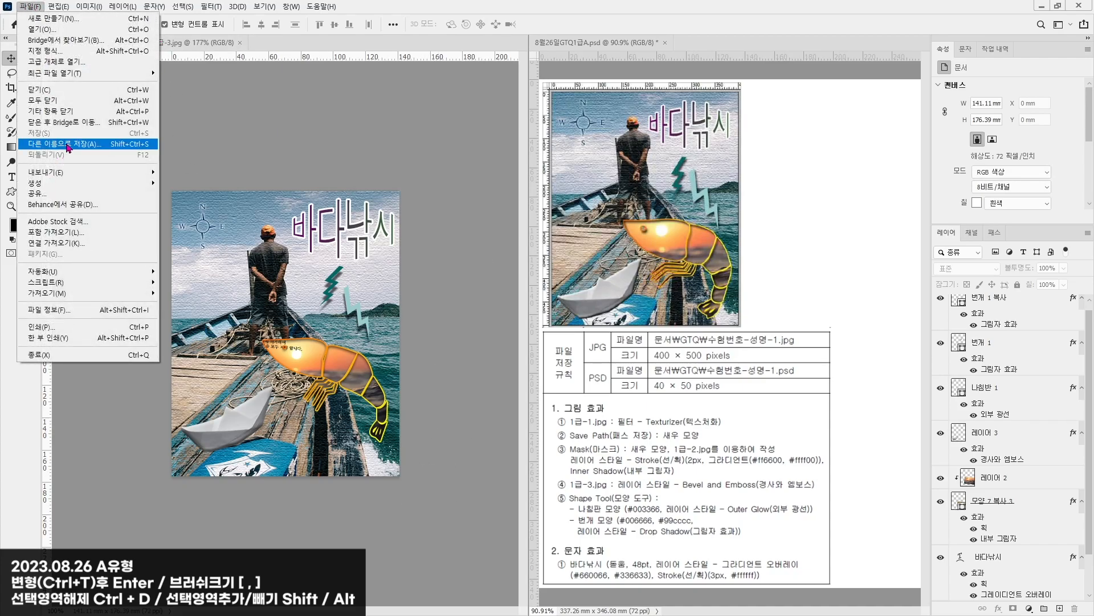
pyautogui.click(69, 145)
pyautogui.click(151, 213)
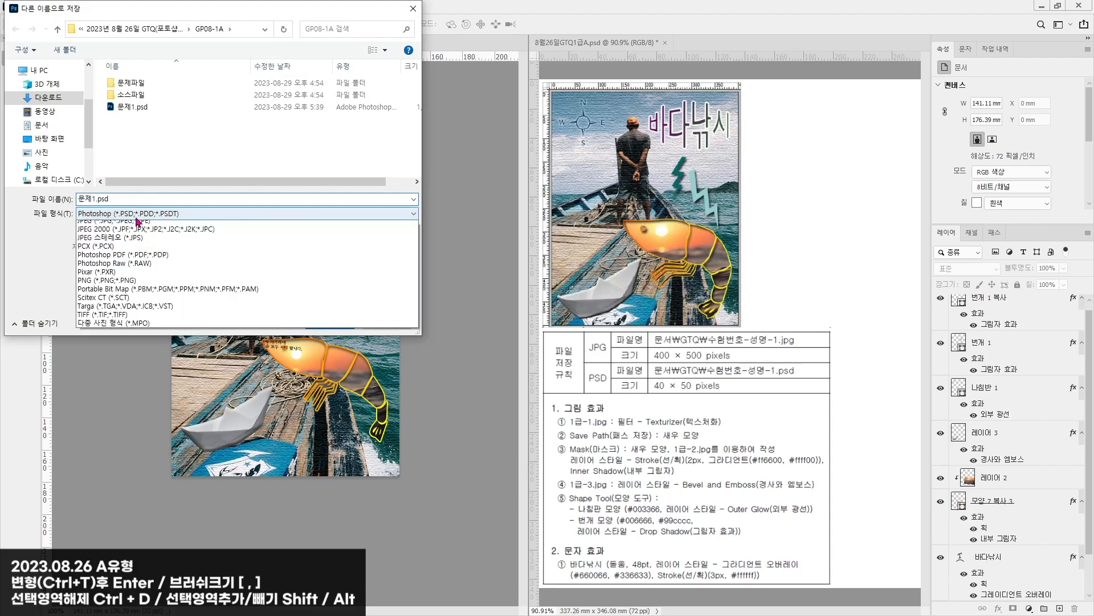
pyautogui.click(114, 302)
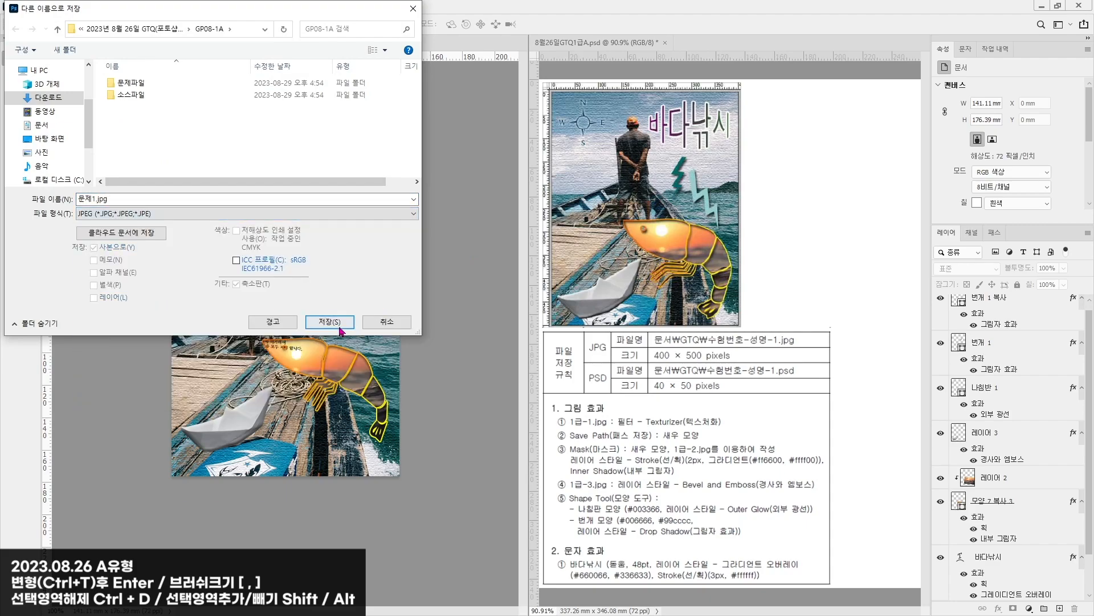
pyautogui.click(330, 326)
pyautogui.click(576, 140)
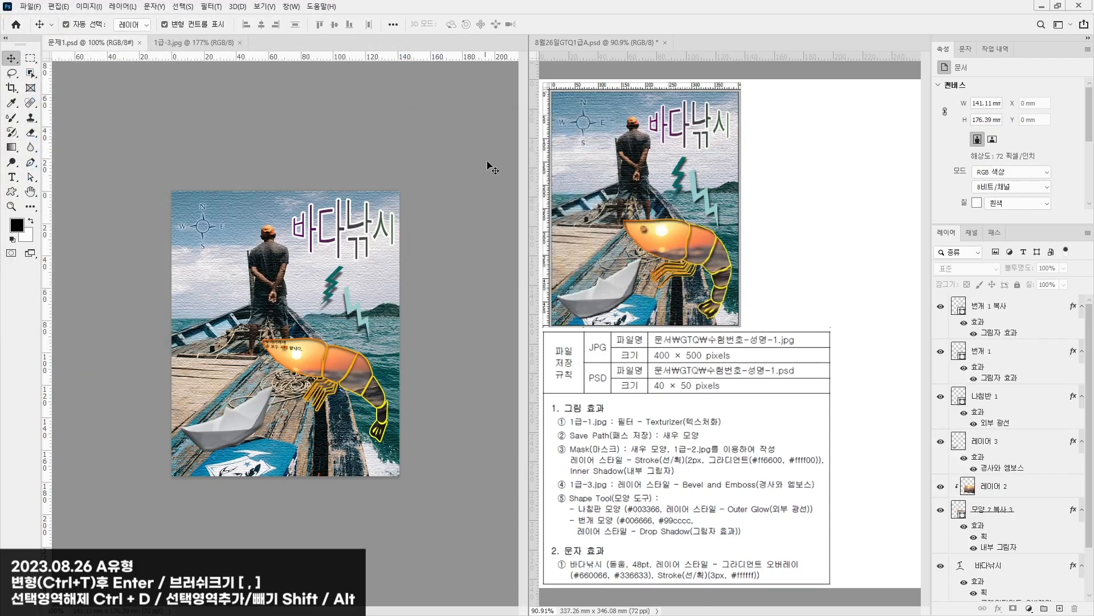
# Step: Display the problem 2 sheet (Catching fish) in the reference document and return to the working poster
pyautogui.click(682, 173)
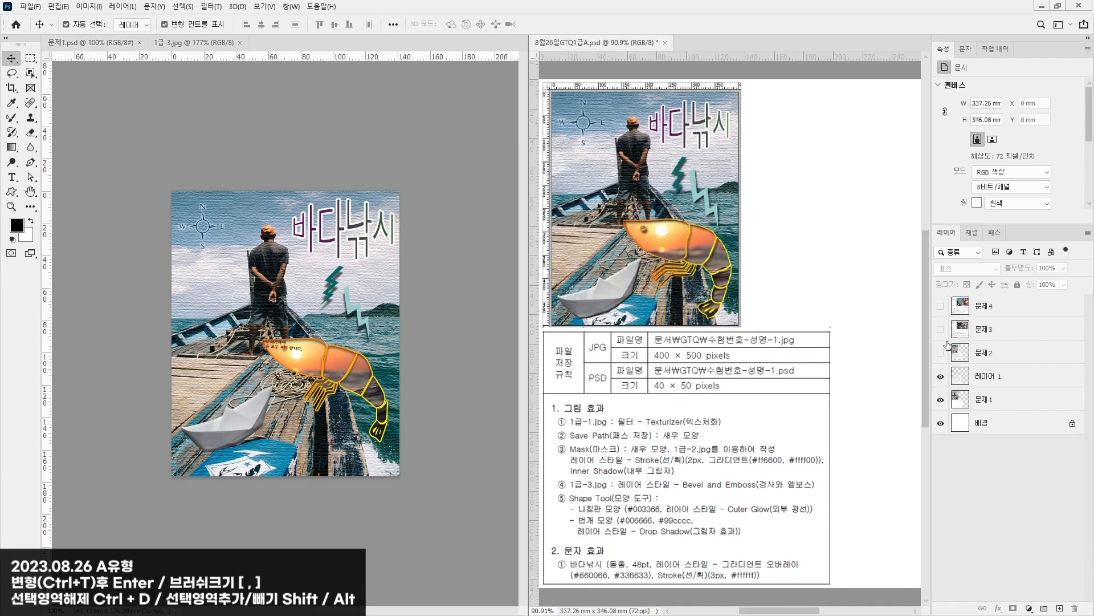
pyautogui.click(941, 376)
pyautogui.click(247, 77)
# Step: Create a new 400 × 500 pixel document at 72 pixels/inch in RGB with a white background
pyautogui.click(32, 6)
pyautogui.click(43, 19)
pyautogui.doubleClick(375, 143)
pyautogui.write('400')
pyautogui.press('Tab')
pyautogui.write('500')
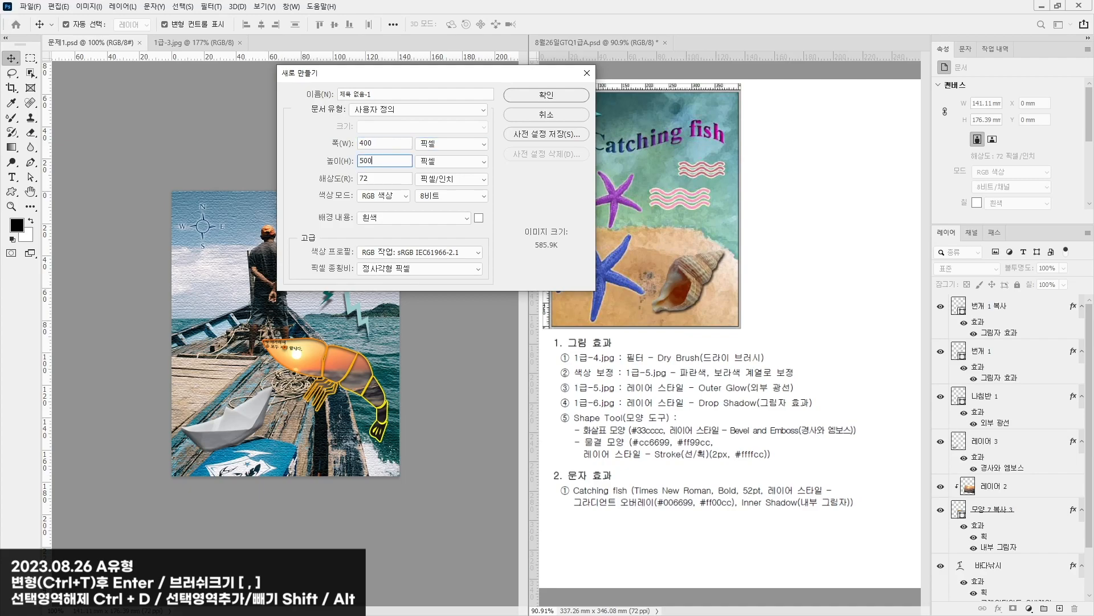
pyautogui.press('Return')
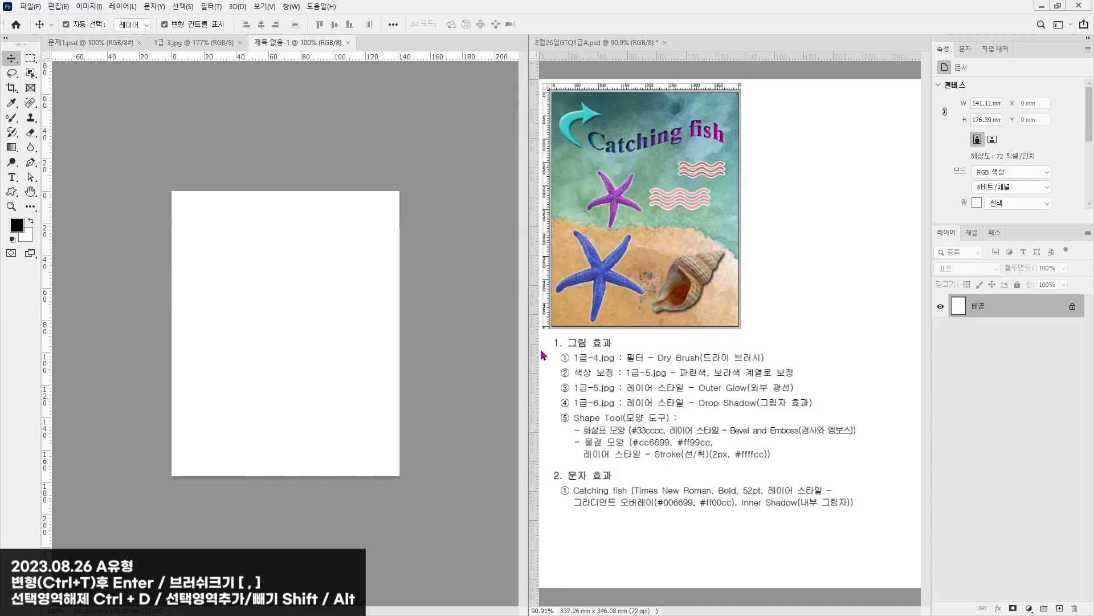
# Step: Open the source image 1급-4.jpg from the 소스파일 folder
pyautogui.click(30, 6)
pyautogui.click(43, 32)
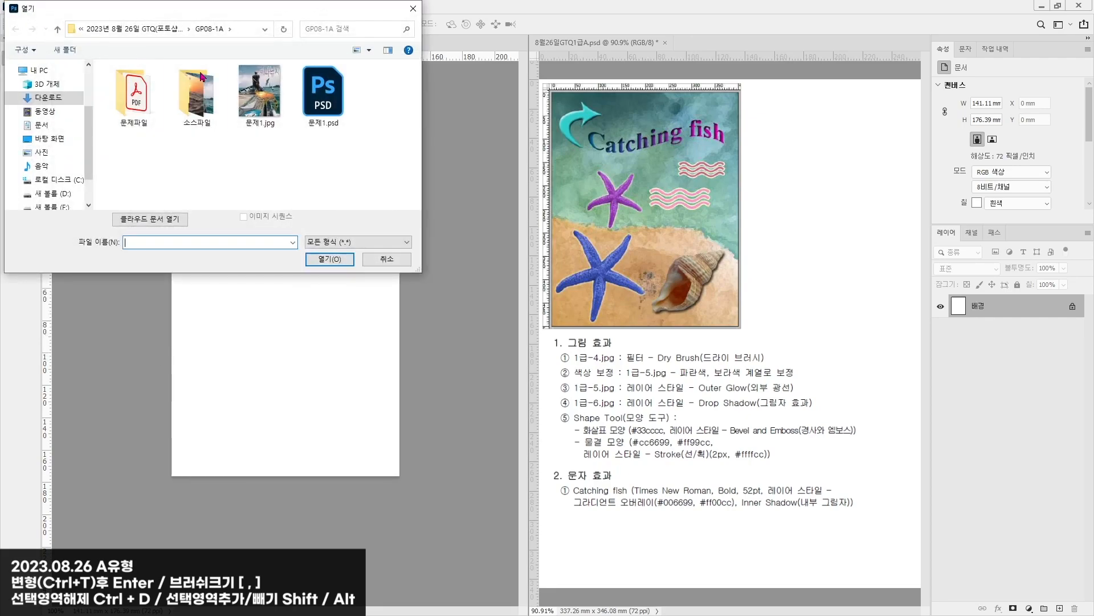
pyautogui.doubleClick(197, 91)
pyautogui.doubleClick(318, 94)
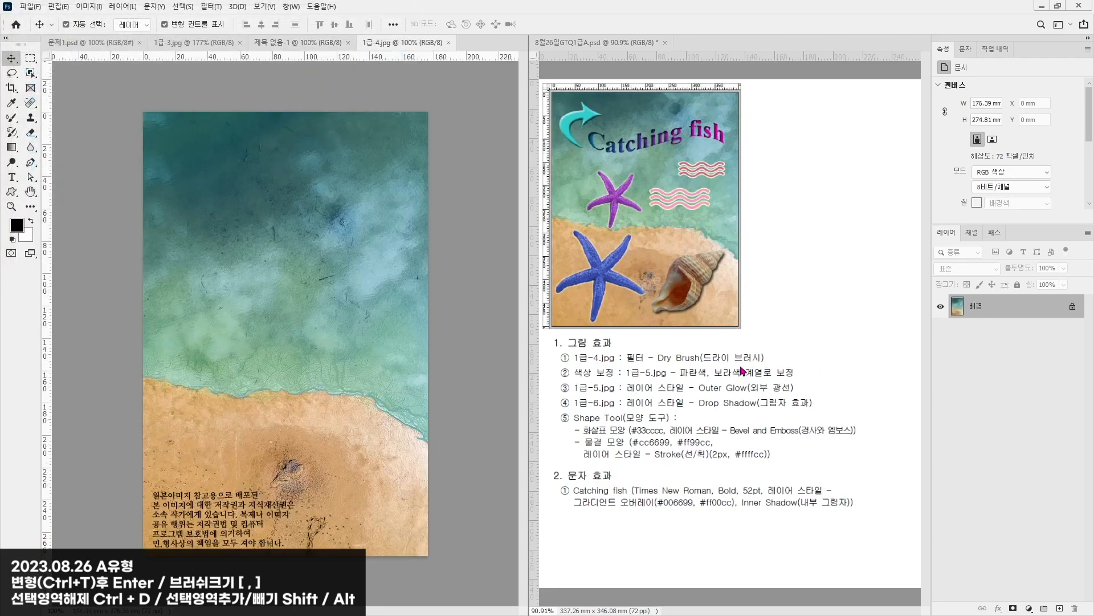
# Step: Apply the 드라이 브러시 (Dry Brush) filter to the beach image through the Filter Gallery
pyautogui.click(210, 6)
pyautogui.click(224, 57)
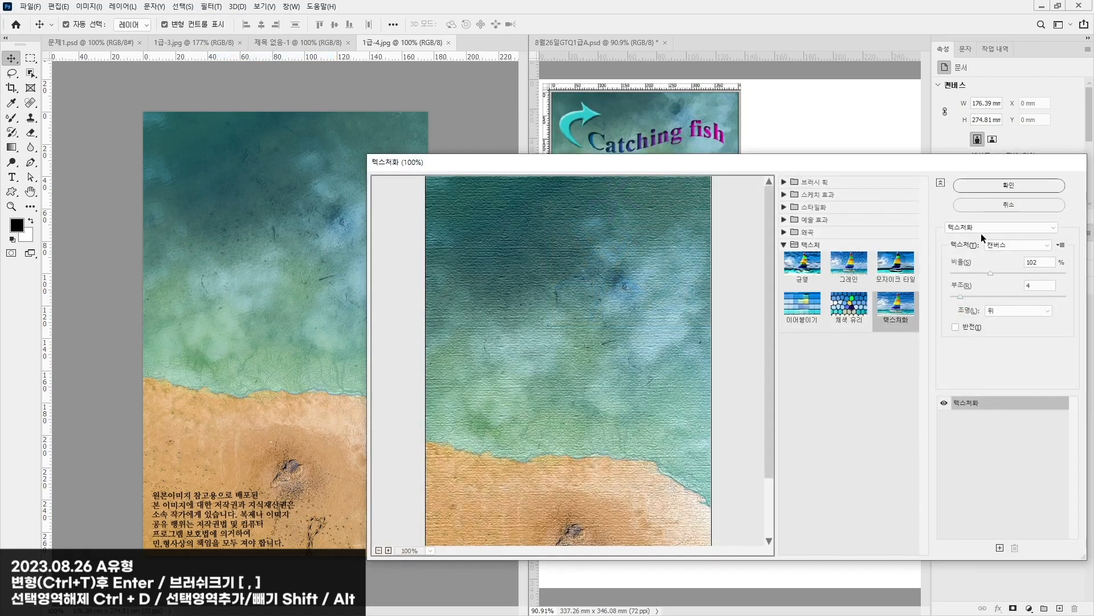
pyautogui.click(980, 233)
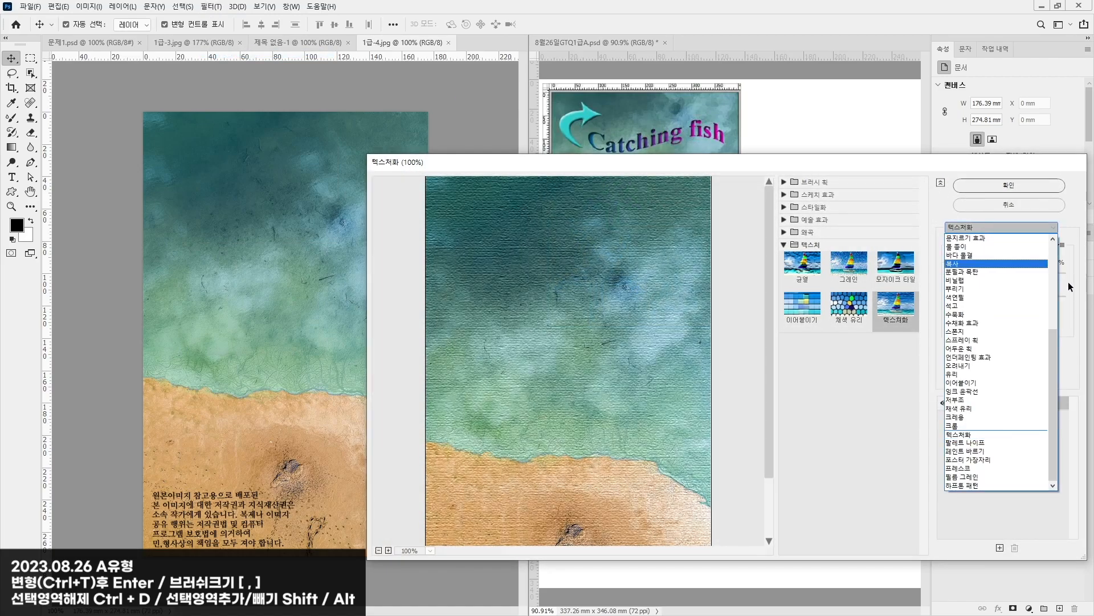
pyautogui.moveTo(1055, 340); pyautogui.dragTo(1063, 276)
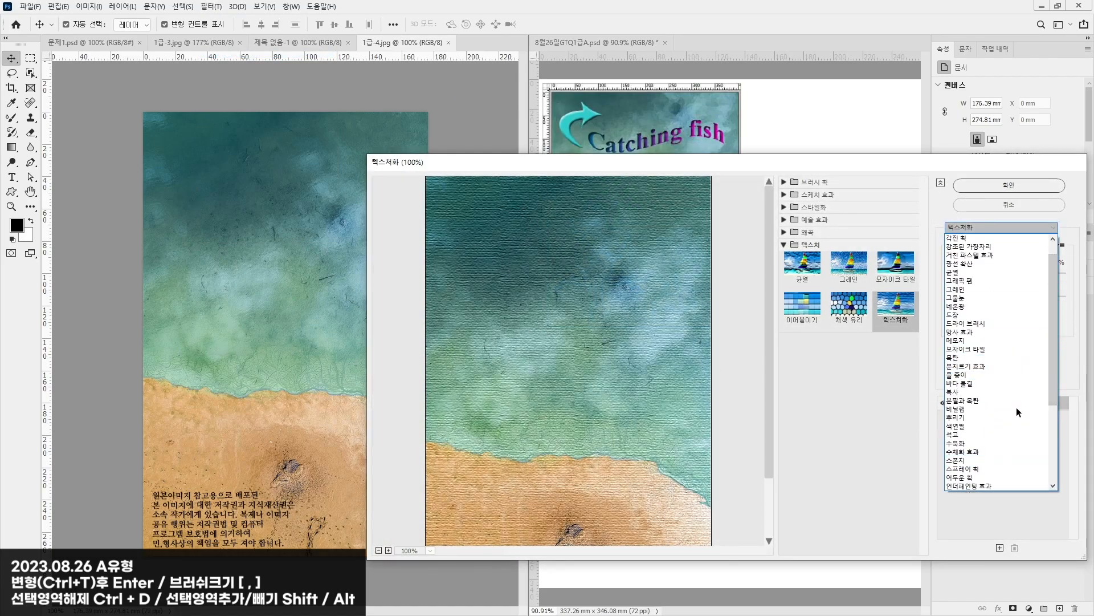
pyautogui.scroll(2, 1002, 419)
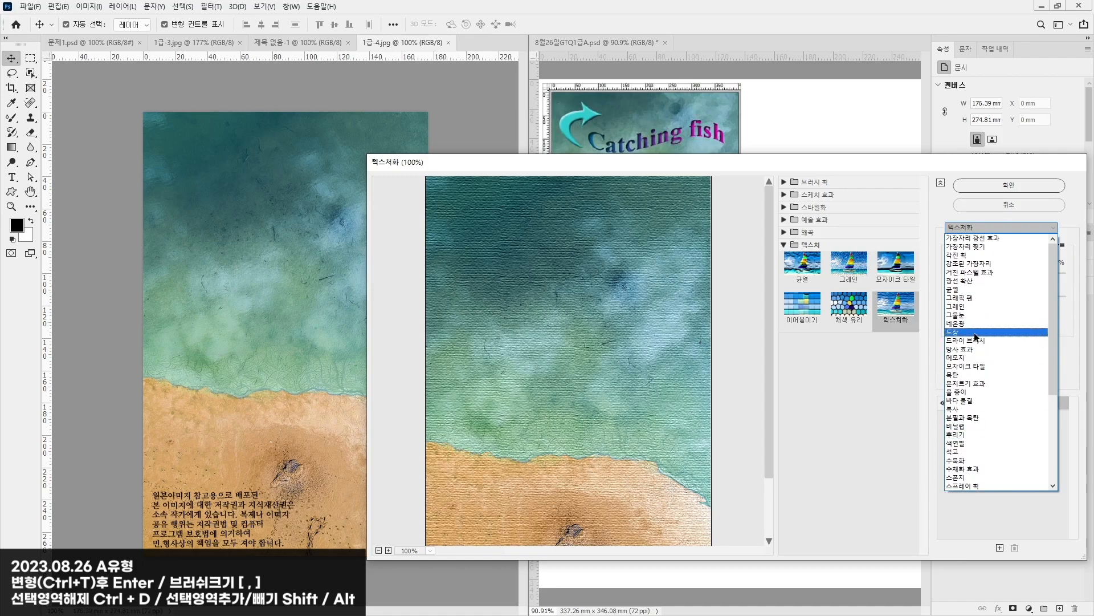
pyautogui.click(973, 341)
pyautogui.moveTo(1006, 167); pyautogui.dragTo(1003, 121)
pyautogui.moveTo(974, 209); pyautogui.dragTo(1003, 205)
pyautogui.click(996, 141)
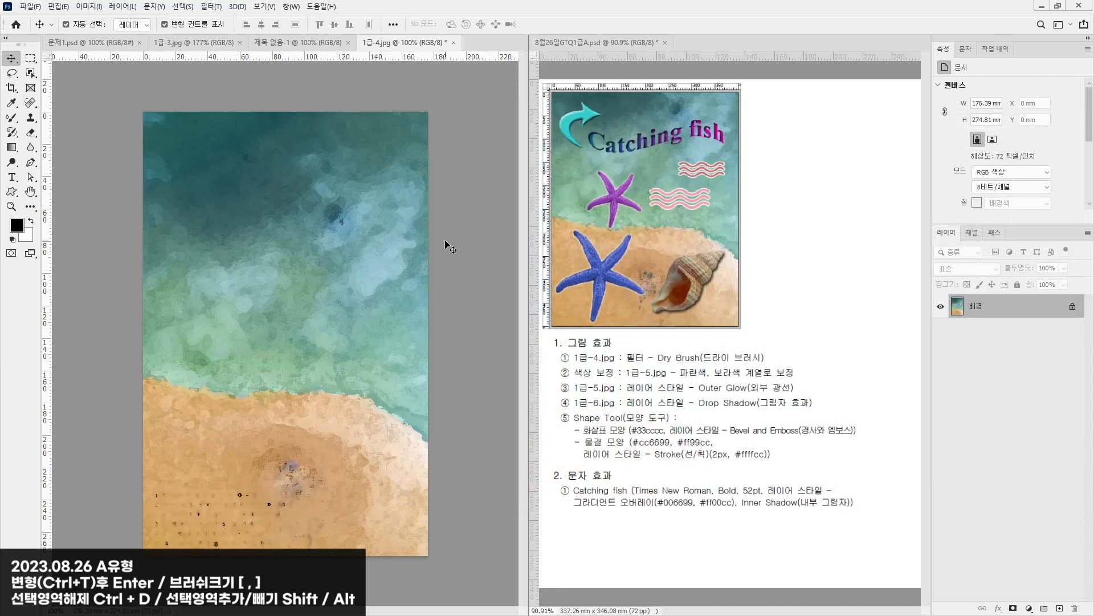
# Step: Copy the dry-brushed beach image into the new 400 × 500 pixel document and close 1급-4.jpg
pyautogui.moveTo(389, 45); pyautogui.dragTo(448, 135)
pyautogui.moveTo(572, 246); pyautogui.dragTo(311, 287)
pyautogui.click(706, 135)
pyautogui.click(567, 238)
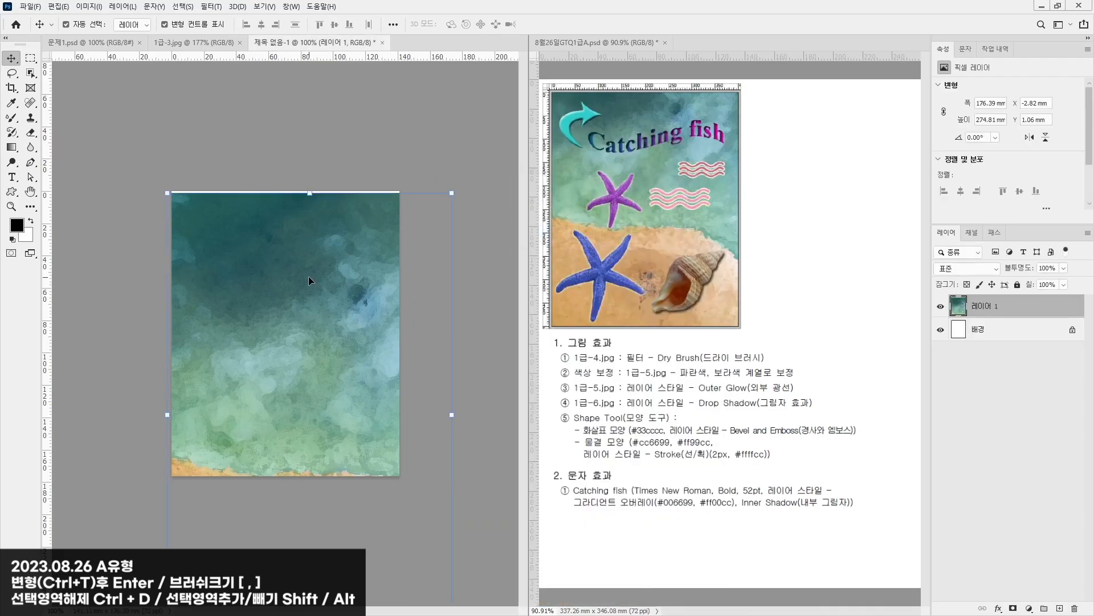
# Step: Scale the beach layer to about 82% and position it to fill the canvas with sand across the lower part
pyautogui.hotkey('ctrl', 't')
pyautogui.moveTo(451, 193); pyautogui.dragTo(412, 254)
pyautogui.moveTo(360, 309); pyautogui.dragTo(326, 243)
pyautogui.moveTo(379, 498); pyautogui.dragTo(405, 549)
pyautogui.moveTo(342, 379); pyautogui.dragTo(348, 319)
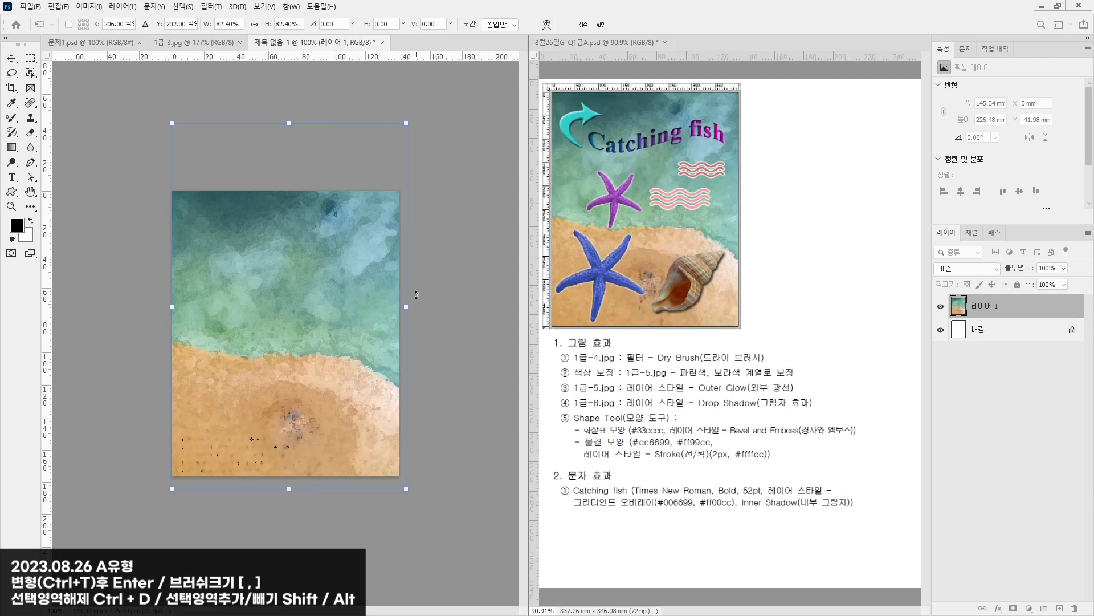
pyautogui.press('Return')
pyautogui.click(471, 277)
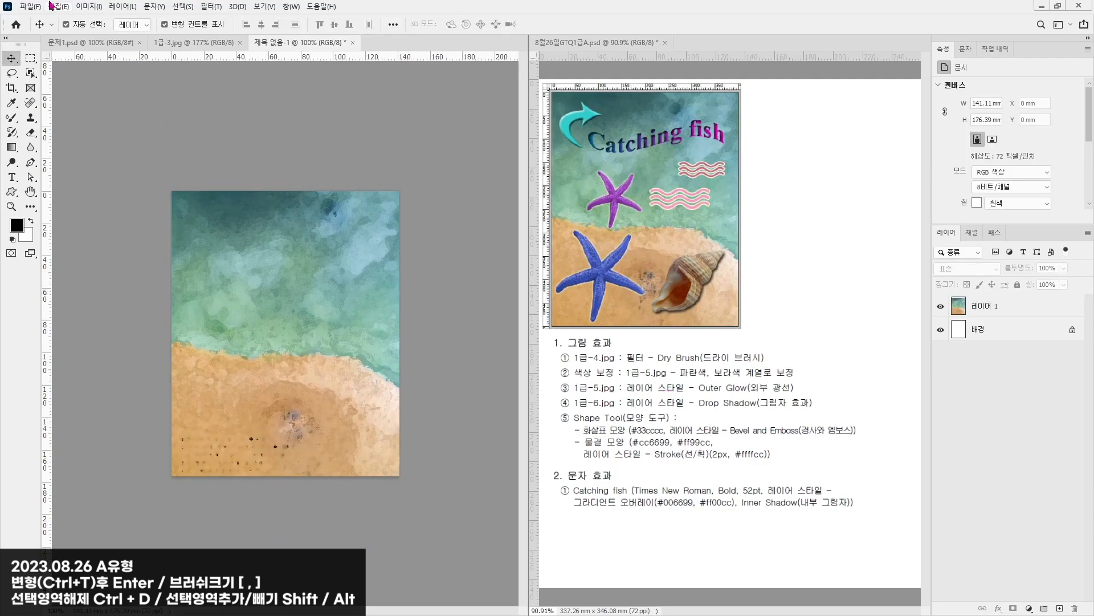
# Step: Open the starfish source image 1급-5.jpg
pyautogui.click(31, 6)
pyautogui.click(403, 113)
pyautogui.doubleClick(379, 96)
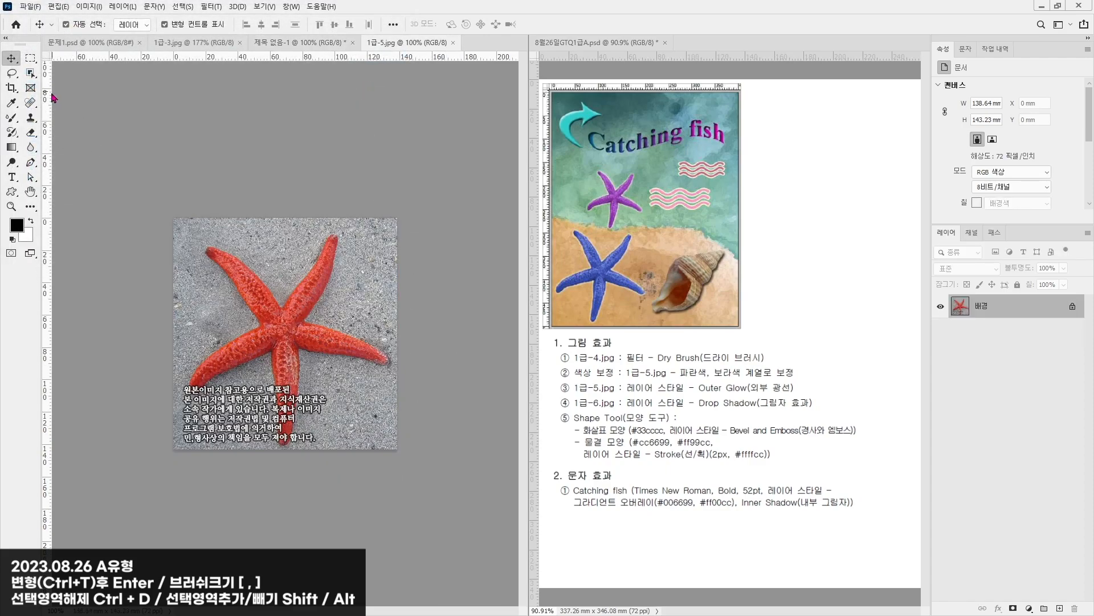
# Step: Select the red starfish with the Object Selection tool
pyautogui.rightClick(31, 73)
pyautogui.click(68, 74)
pyautogui.moveTo(181, 227); pyautogui.dragTo(448, 451)
pyautogui.scroll(8, 271, 343)
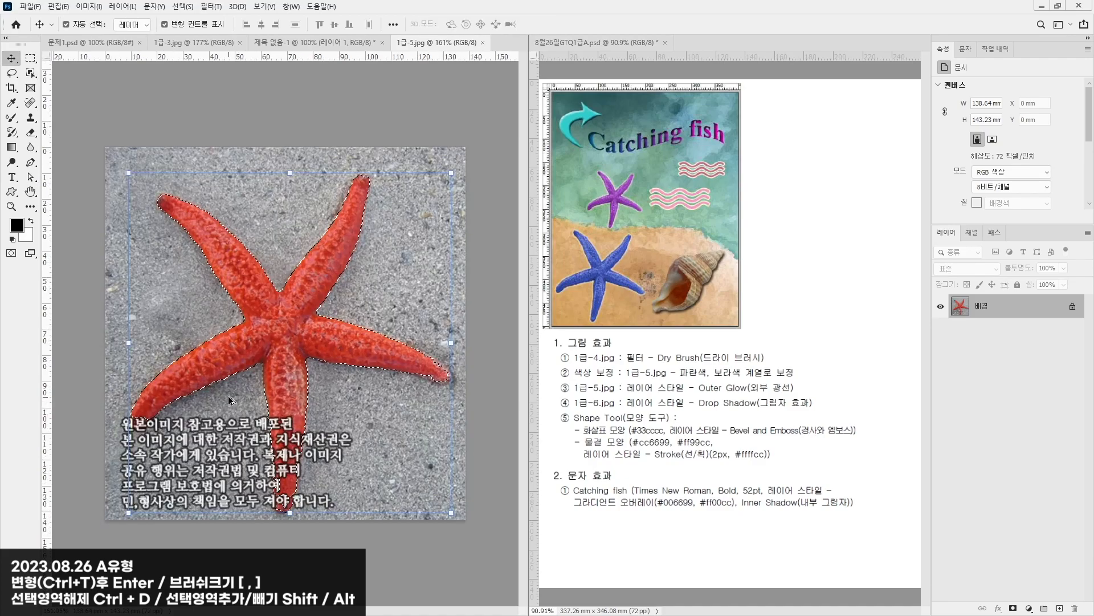
pyautogui.moveTo(154, 428); pyautogui.dragTo(226, 345)
# Step: Set the Quick Selection brush to 10 px in subtract mode to refine the starfish selection at its lower-left arm tip
pyautogui.rightClick(31, 73)
pyautogui.click(69, 87)
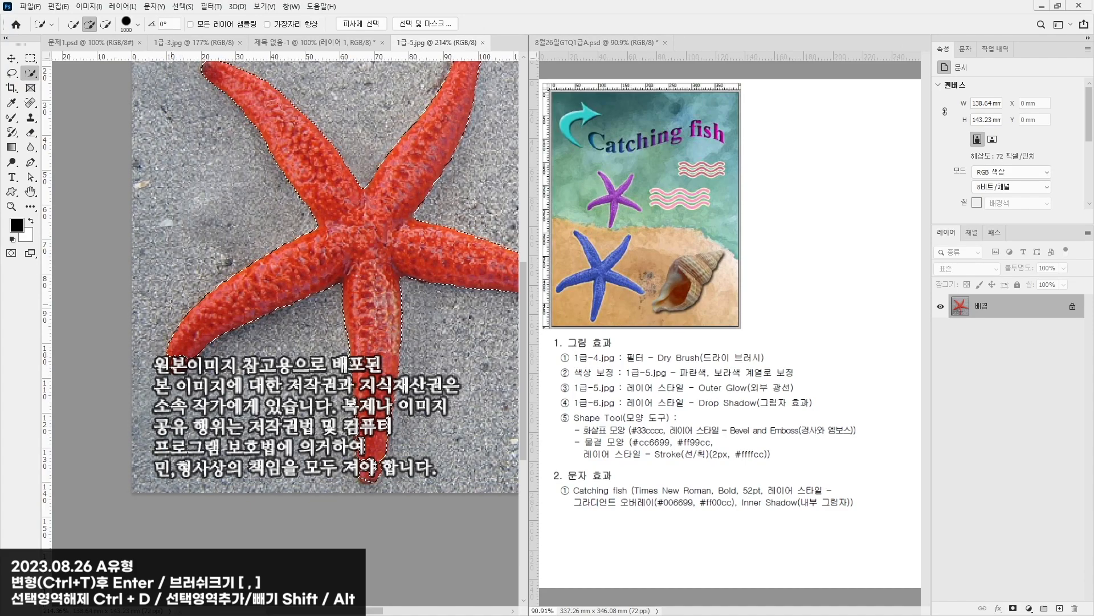
pyautogui.press(']')
pyautogui.press(']')
pyautogui.press(']')
pyautogui.press('[')
pyautogui.press('[')
pyautogui.press('[')
pyautogui.press('[')
pyautogui.press('[')
pyautogui.press('[')
pyautogui.press('[')
pyautogui.press('[')
pyautogui.press('[')
pyautogui.press('[')
pyautogui.press('[')
pyautogui.press('[')
pyautogui.press('[')
pyautogui.press('[')
pyautogui.press('[')
pyautogui.press('[')
pyautogui.press('[')
pyautogui.press('[')
pyautogui.press('[')
pyautogui.press('[')
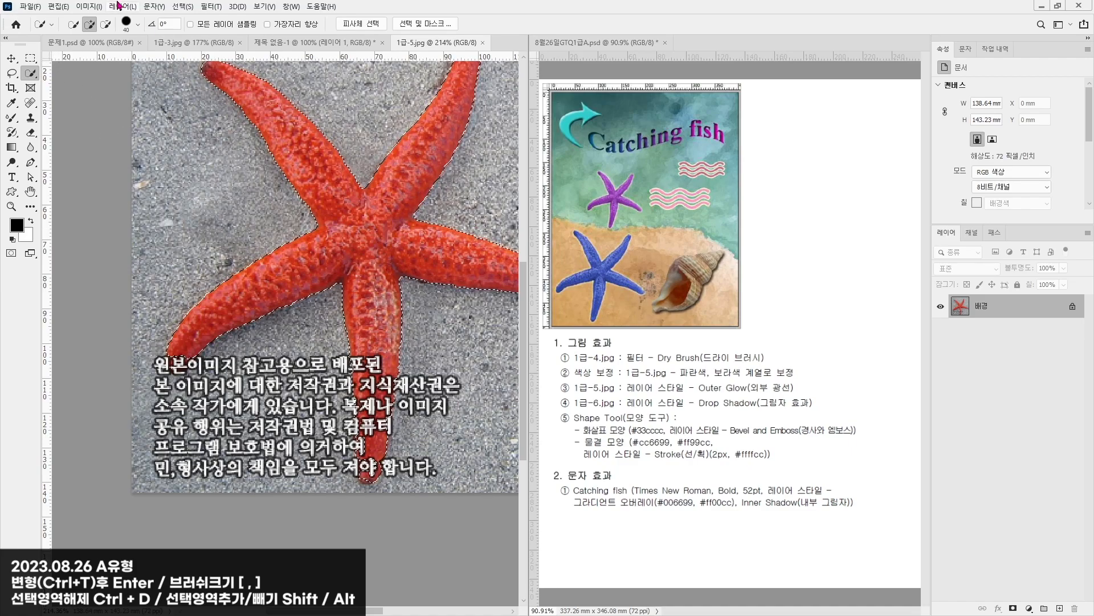
pyautogui.press('[')
pyautogui.press('[')
pyautogui.press('[')
pyautogui.press('[')
pyautogui.press('[')
pyautogui.press('[')
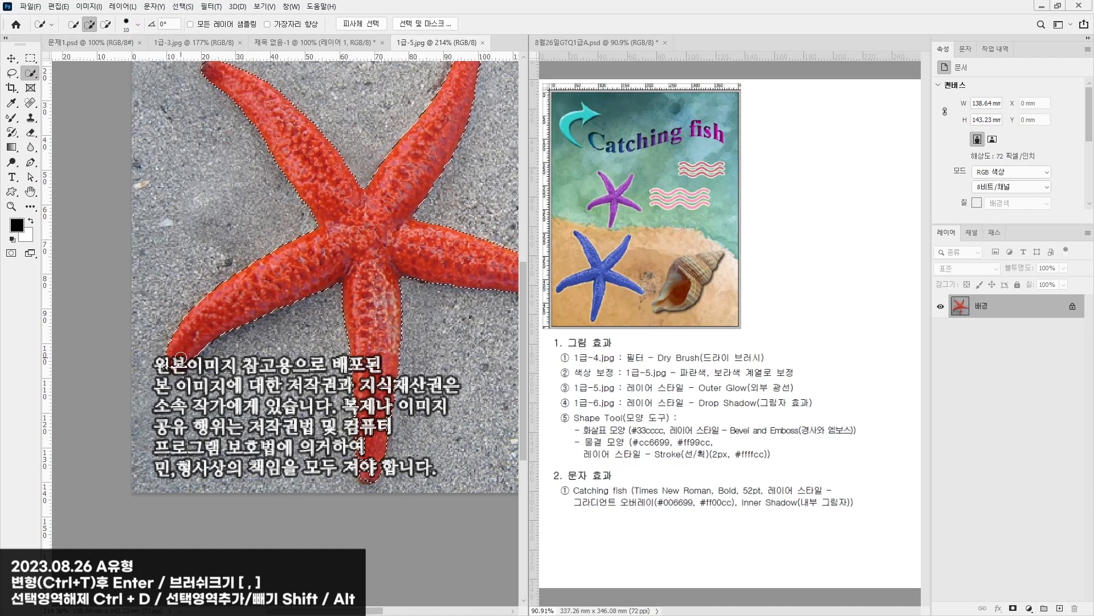
pyautogui.press('alt')
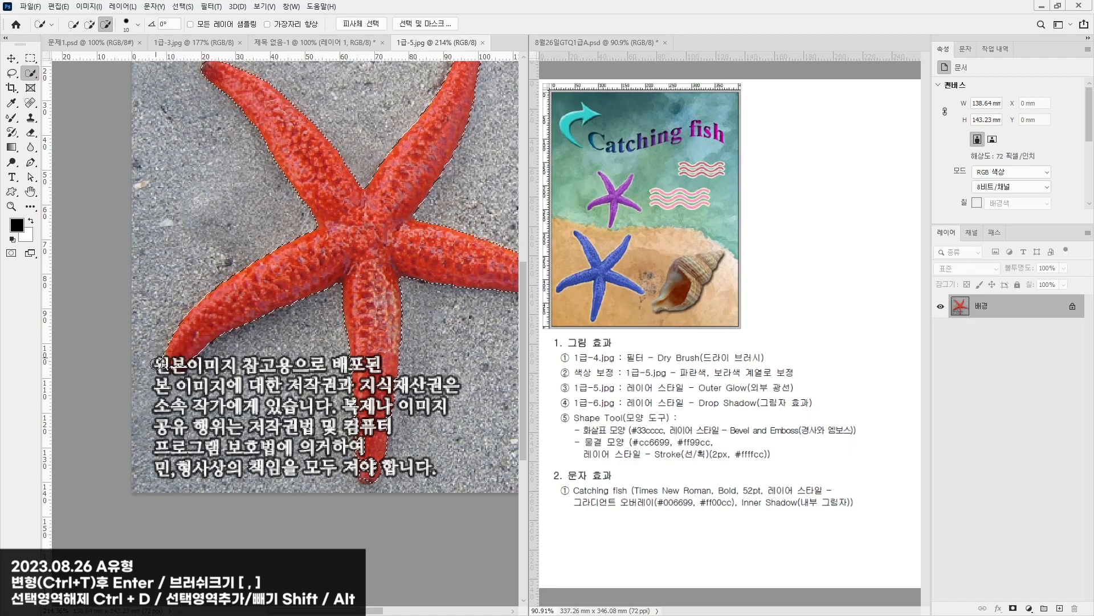
# Step: Copy the selected starfish into the beach document and duplicate it slightly lower and to the right
pyautogui.hotkey('ctrl', 'c')
pyautogui.click(342, 42)
pyautogui.hotkey('ctrl', 'v')
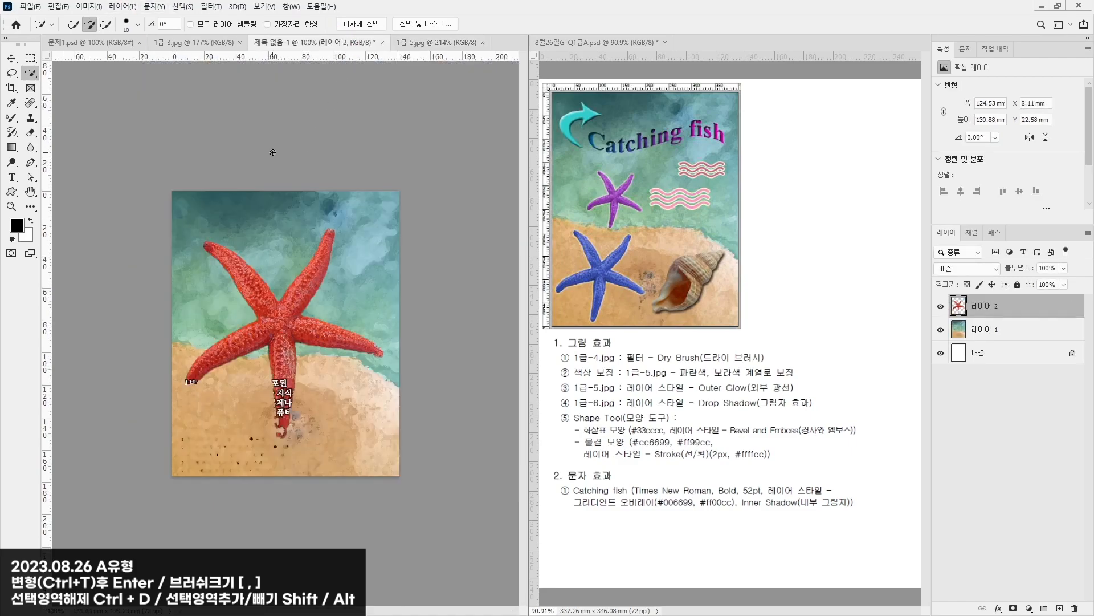
pyautogui.click(12, 58)
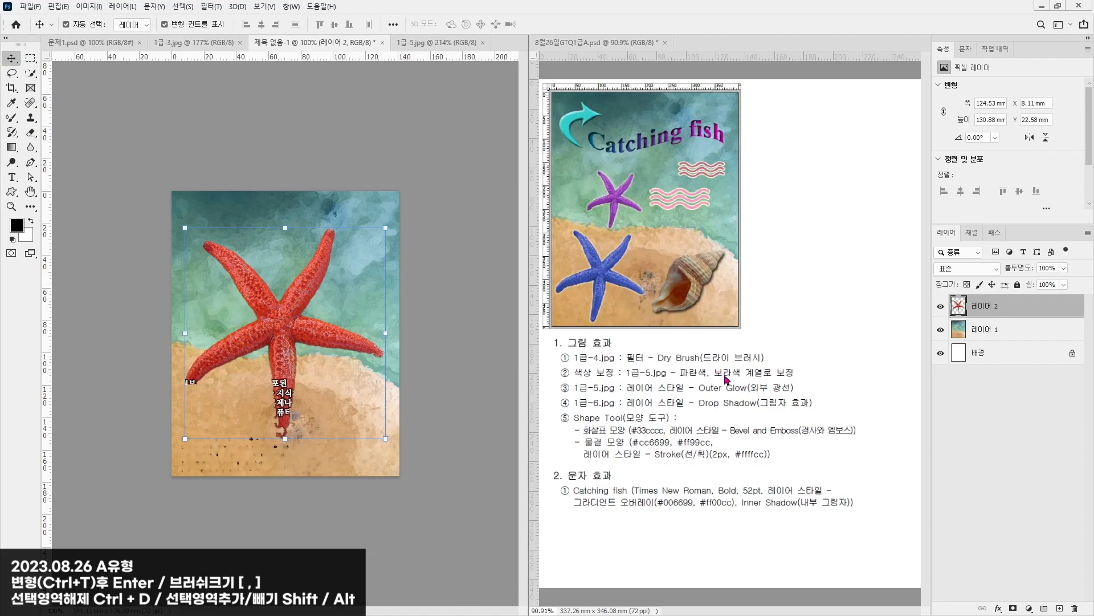
pyautogui.moveTo(291, 308); pyautogui.dragTo(319, 358)
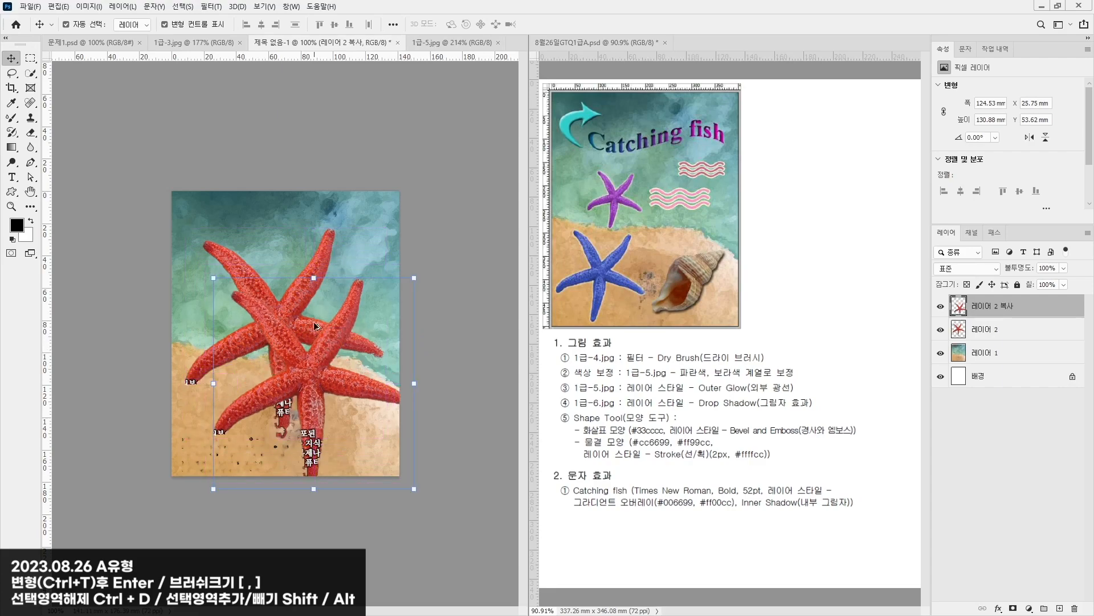
# Step: Scale both starfish together to about 65%, and move the original up over the sea, apart from its copy
pyautogui.keyDown('shift'); pyautogui.click(323, 255); pyautogui.keyUp('shift')
pyautogui.moveTo(414, 228); pyautogui.dragTo(374, 273)
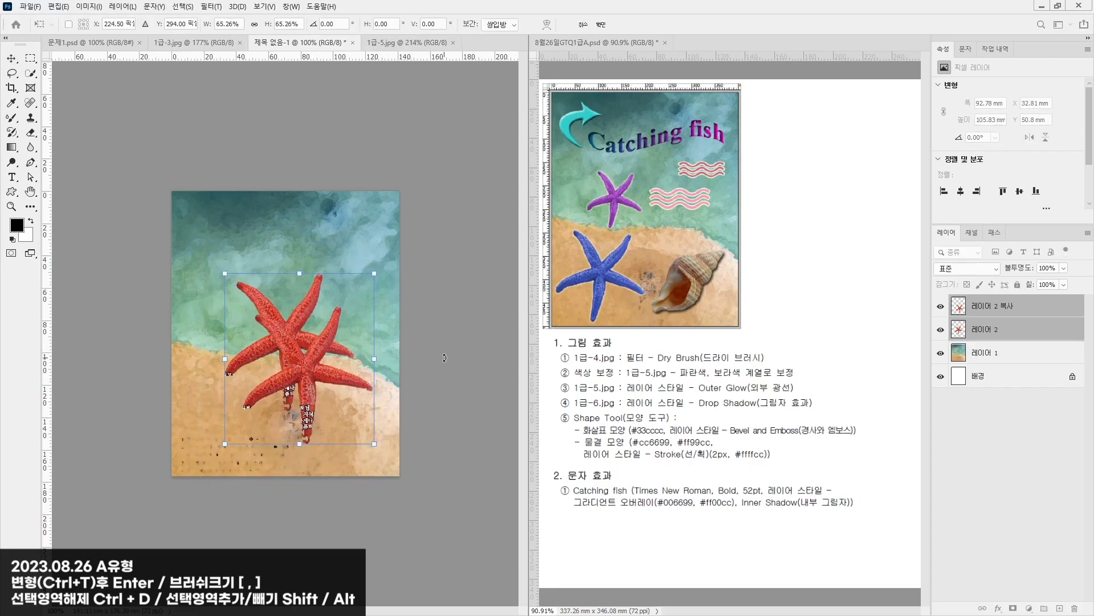
pyautogui.press('Return')
pyautogui.click(465, 320)
pyautogui.keyDown('ctrl'); pyautogui.click(465, 317); pyautogui.keyUp('ctrl')
pyautogui.moveTo(313, 330); pyautogui.dragTo(296, 254)
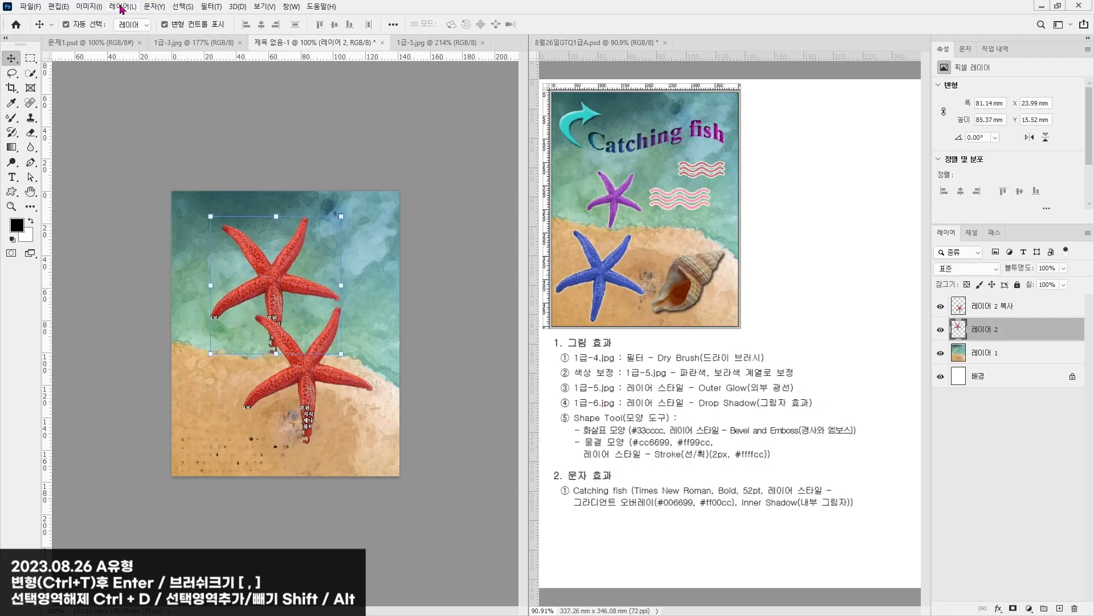
# Step: Colorize the upper starfish purple with Hue/Saturation, using hue 277 and saturation 53
pyautogui.click(122, 7)
pyautogui.moveTo(89, 7)
pyautogui.moveTo(131, 40)
pyautogui.click(228, 98)
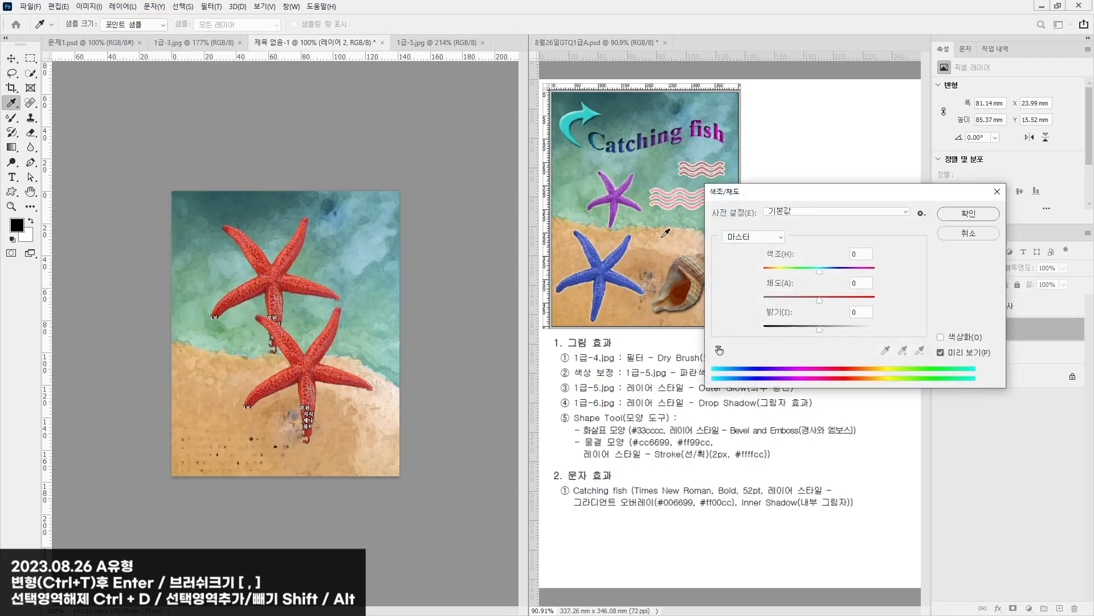
pyautogui.click(940, 337)
pyautogui.moveTo(813, 271); pyautogui.dragTo(825, 303)
pyautogui.press('Return')
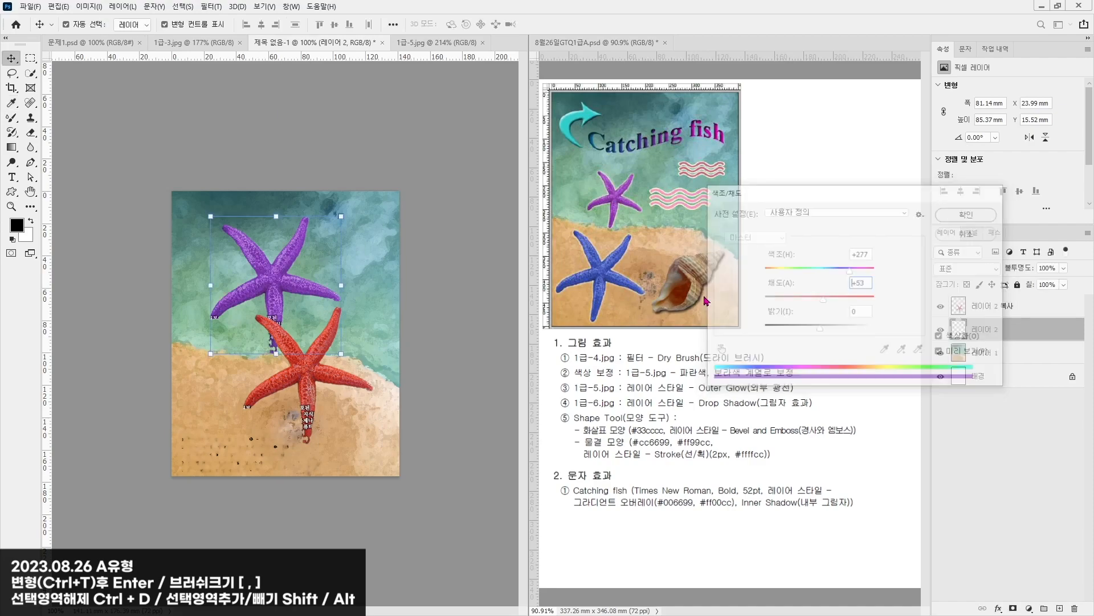
# Step: Move the red starfish onto the lower-left sand and colorize it blue with Hue/Saturation
pyautogui.moveTo(311, 379); pyautogui.dragTo(261, 407)
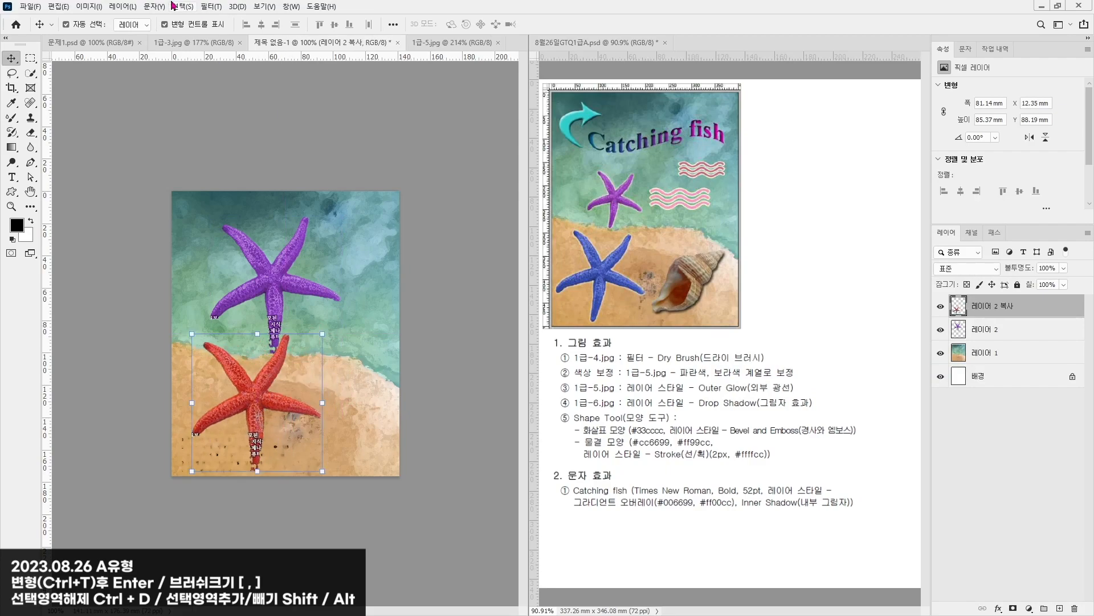
pyautogui.click(90, 6)
pyautogui.moveTo(114, 41)
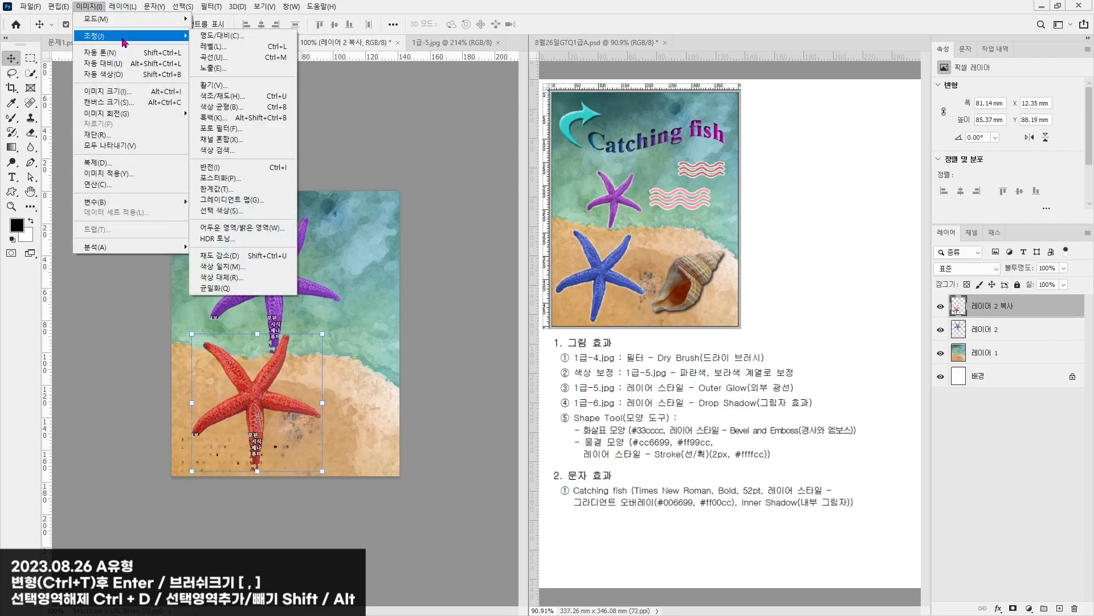
pyautogui.click(255, 96)
pyautogui.click(941, 337)
pyautogui.click(832, 272)
pyautogui.moveTo(792, 300); pyautogui.dragTo(832, 299)
pyautogui.press('Return')
# Step: Shrink the blue starfish and place it in the lower-left corner of the sand
pyautogui.moveTo(322, 334); pyautogui.dragTo(306, 365)
pyautogui.moveTo(259, 397); pyautogui.dragTo(234, 412)
pyautogui.press('Return')
# Step: Scale the purple starfish to about 41 × 43 mm and place it over the sea just above the blue one
pyautogui.click(261, 278)
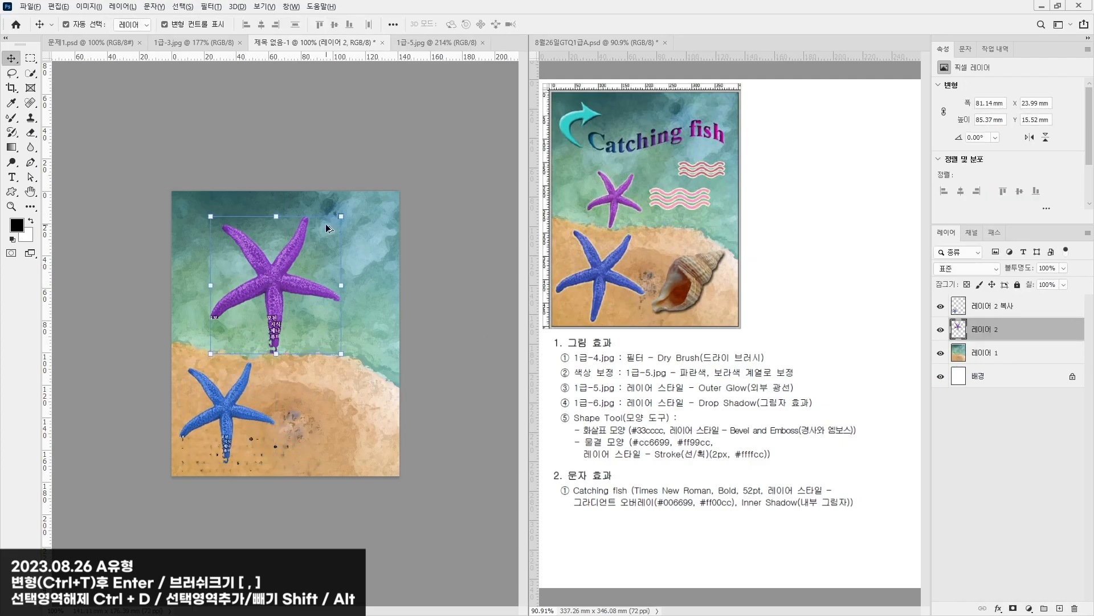
pyautogui.moveTo(334, 228); pyautogui.dragTo(238, 320)
pyautogui.moveTo(274, 285); pyautogui.dragTo(278, 282)
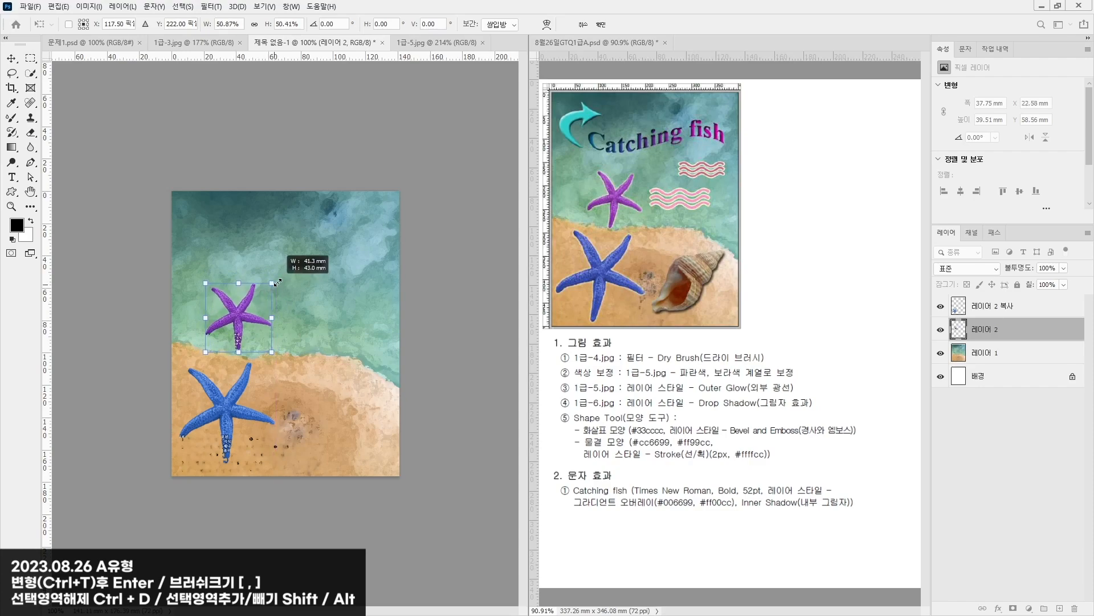
pyautogui.press('Return')
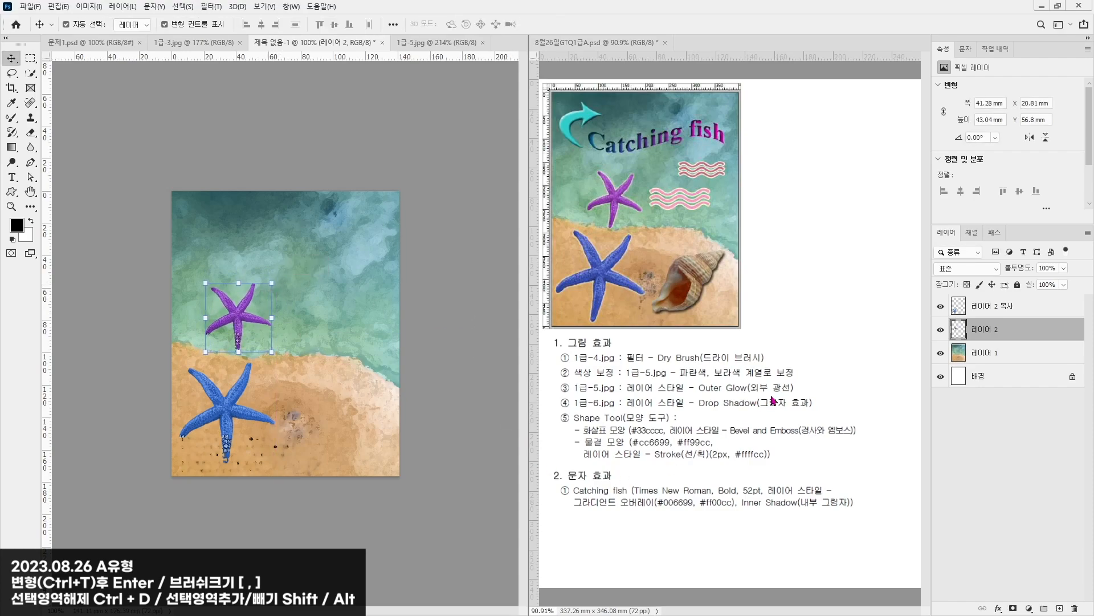
# Step: Add an Outer Glow (외부 광선) with a size of 10 px to the purple starfish and copy the effect to the blue one
pyautogui.doubleClick(1074, 332)
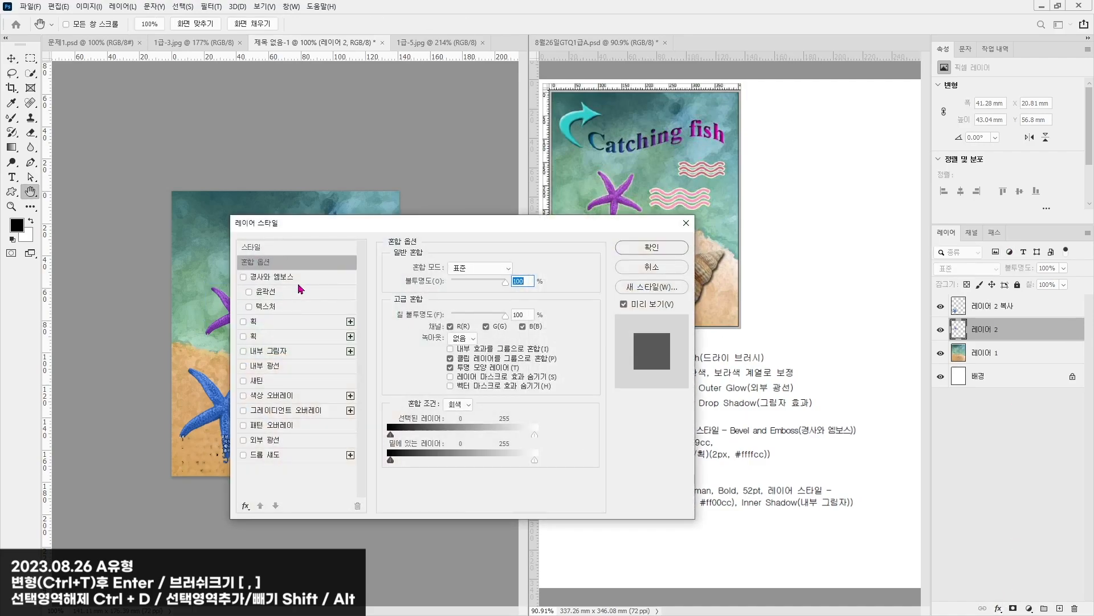
pyautogui.click(275, 442)
pyautogui.moveTo(520, 228); pyautogui.dragTo(689, 326)
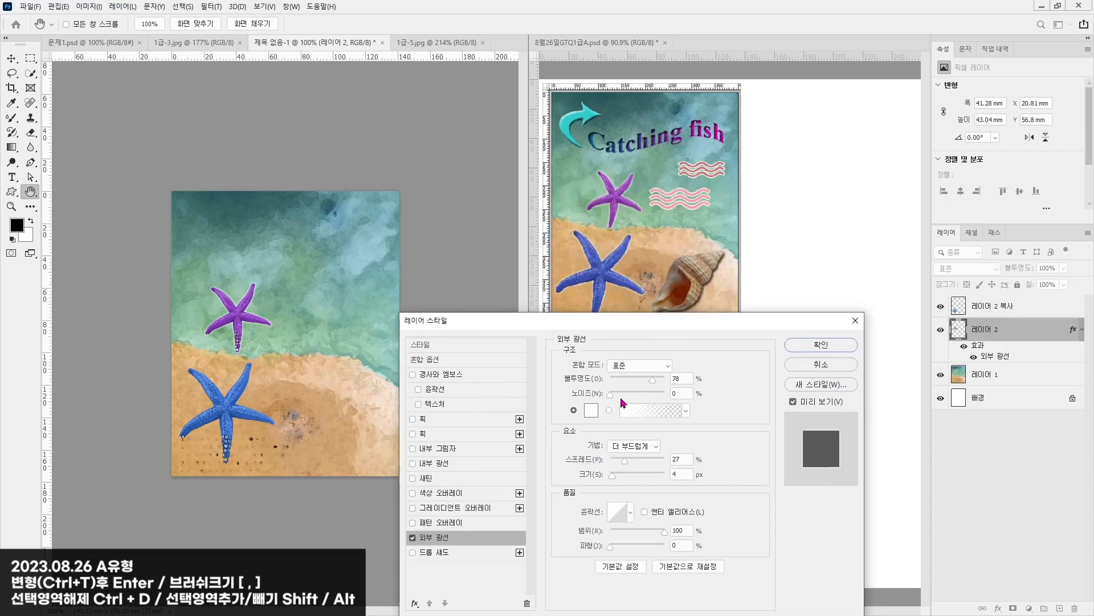
pyautogui.moveTo(617, 480); pyautogui.dragTo(619, 481)
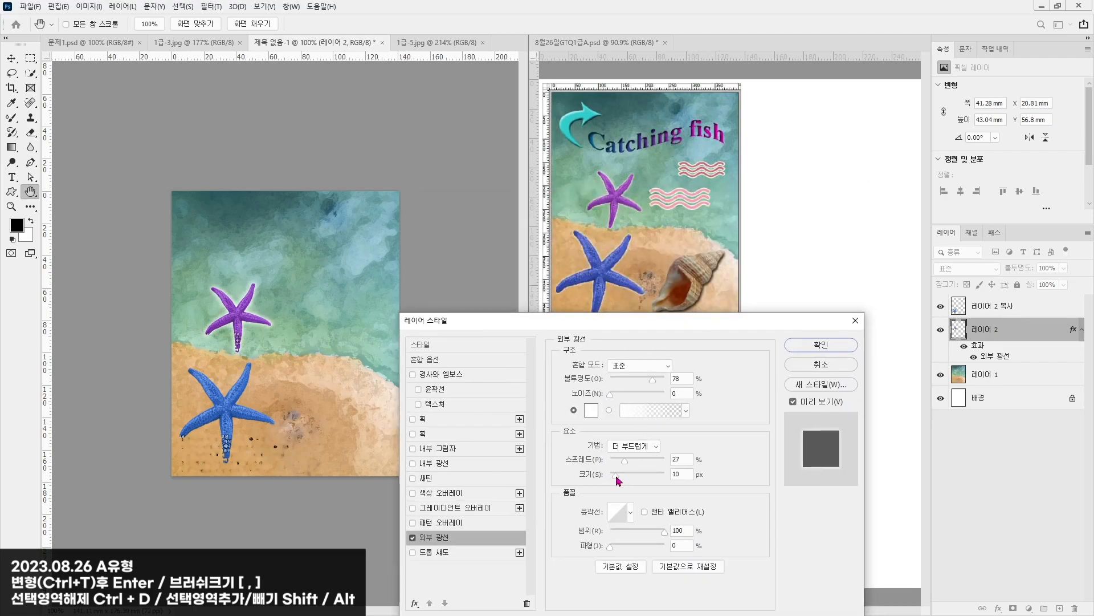
pyautogui.click(821, 344)
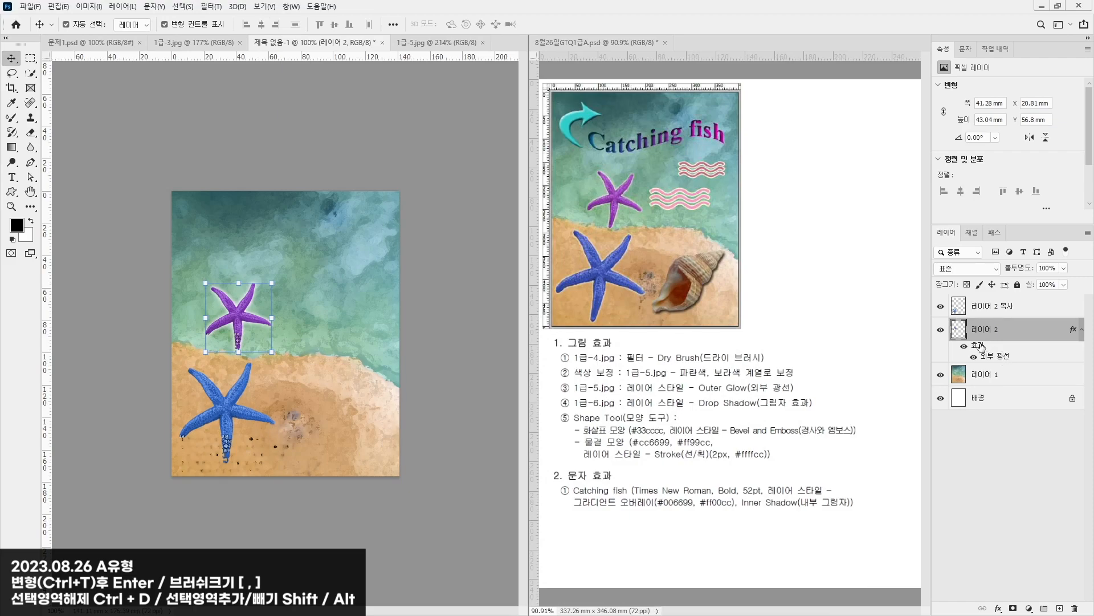
pyautogui.moveTo(978, 347); pyautogui.dragTo(999, 313)
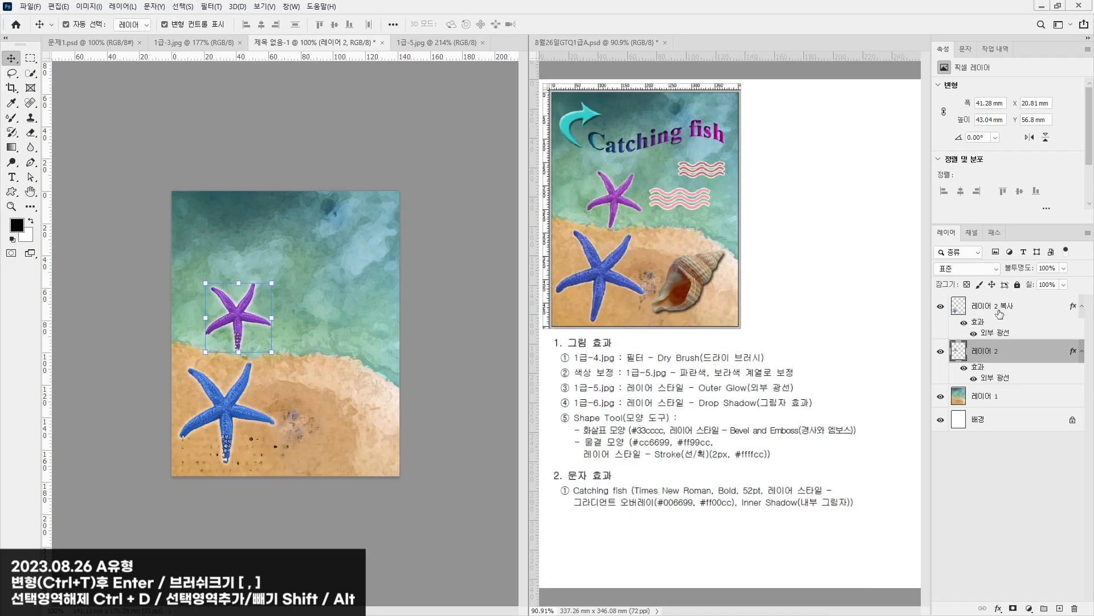
pyautogui.click(415, 337)
# Step: Open the shell source image 1급-6.jpg from the 소스파일 folder
pyautogui.click(31, 6)
pyautogui.click(41, 29)
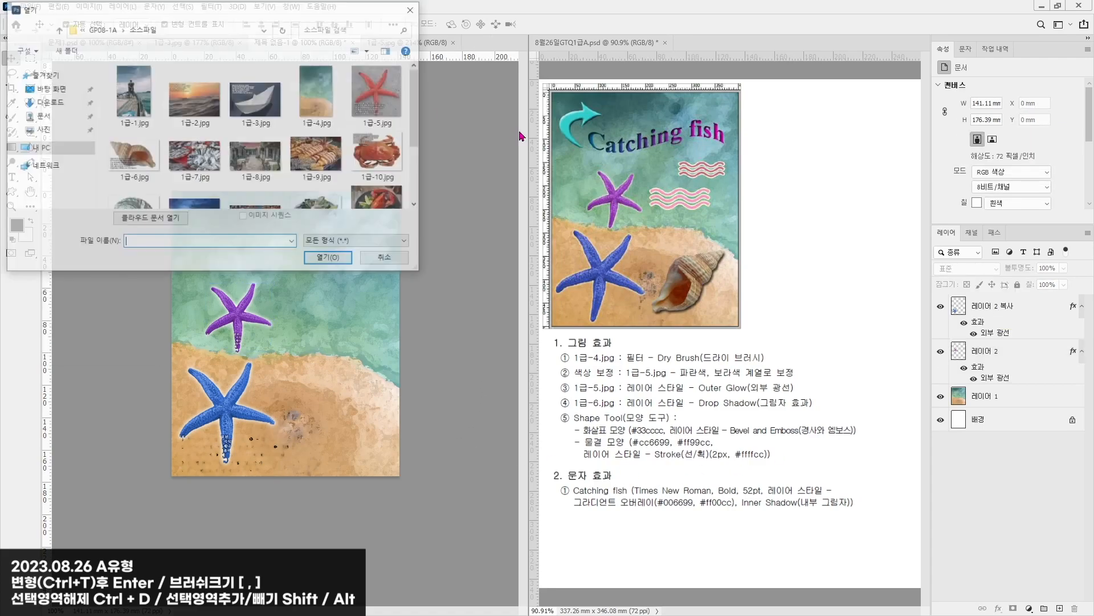
pyautogui.doubleClick(141, 165)
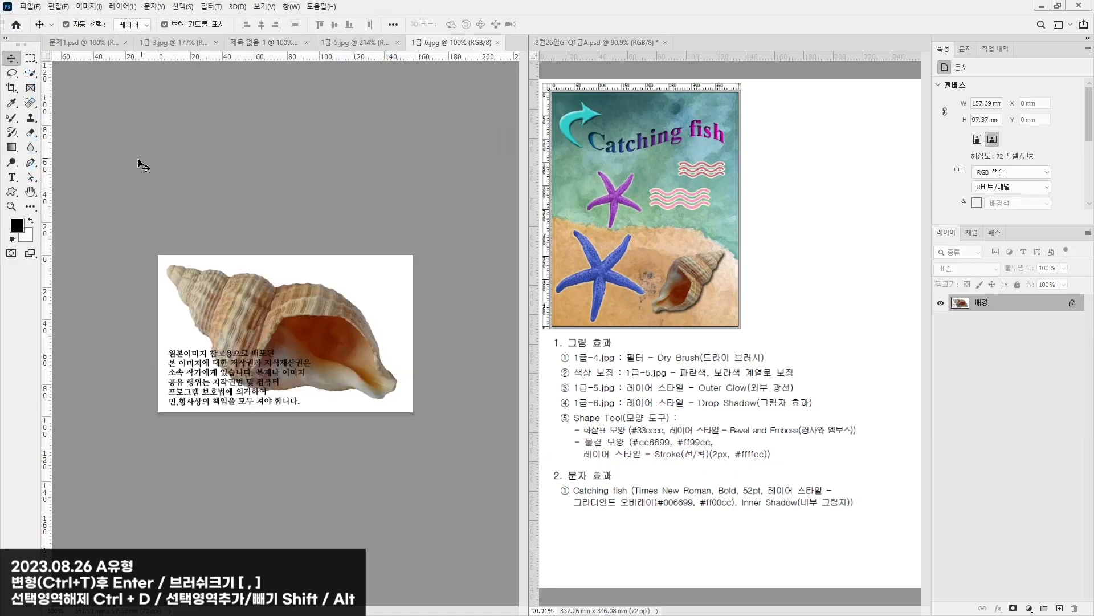
# Step: Select the conch shell with the Object Selection tool and copy it into the beach document
pyautogui.rightClick(30, 73)
pyautogui.click(69, 73)
pyautogui.moveTo(156, 248); pyautogui.dragTo(477, 474)
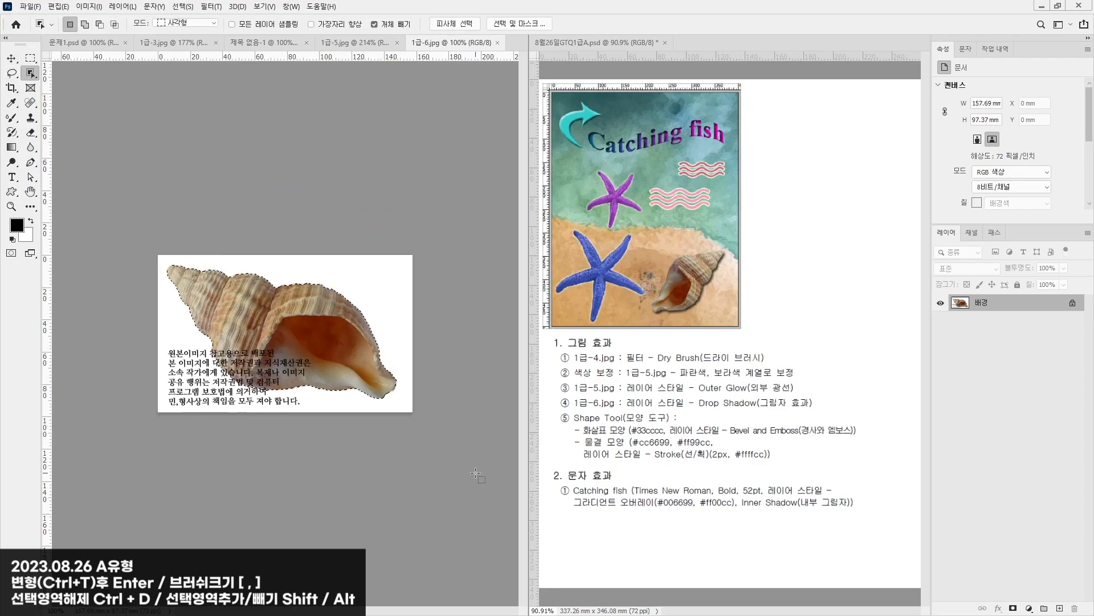
pyautogui.click(177, 42)
pyautogui.click(259, 43)
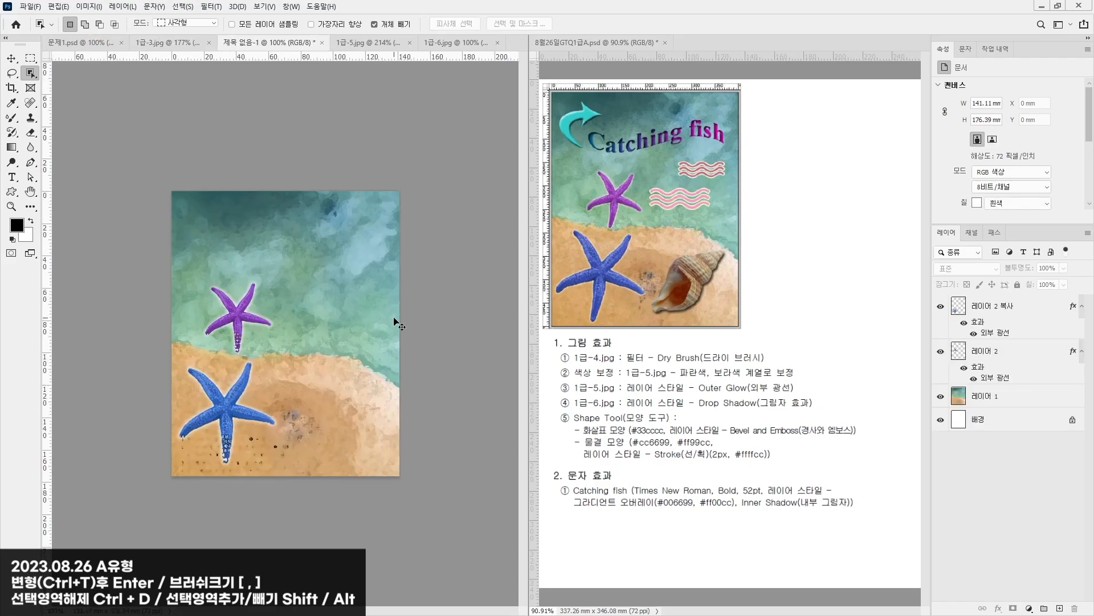
pyautogui.hotkey('ctrl', 'v')
pyautogui.press('v')
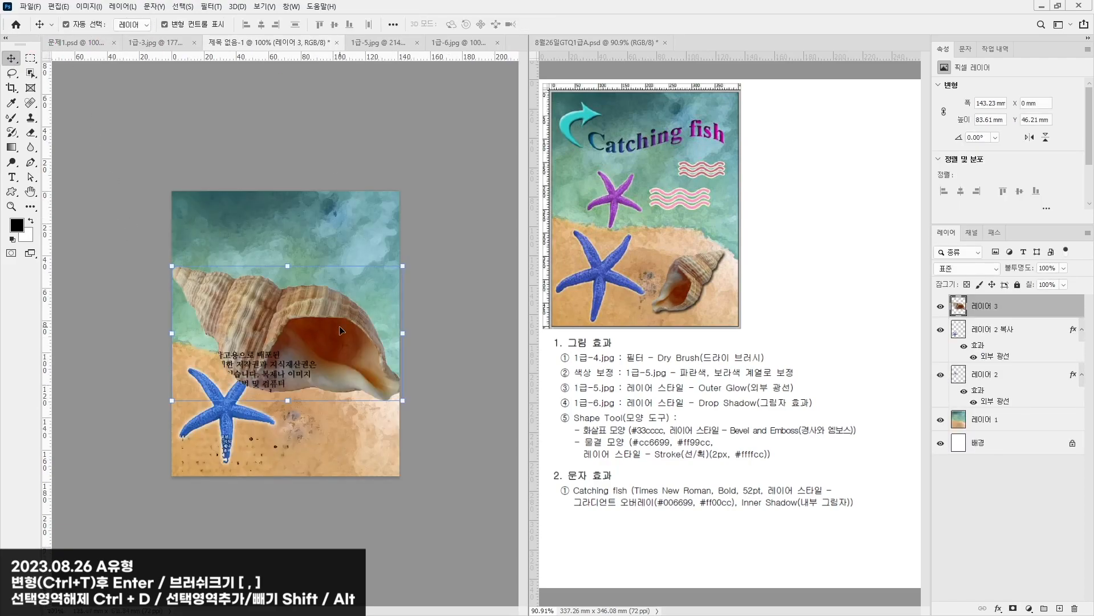
# Step: Transform the shell to about 41 × 44 mm with its tip toward the upper right, and place it on the sand beside the blue starfish
pyautogui.moveTo(413, 260); pyautogui.dragTo(211, 138)
pyautogui.moveTo(250, 203); pyautogui.dragTo(333, 420)
pyautogui.moveTo(373, 371); pyautogui.dragTo(367, 375)
pyautogui.press('Return')
pyautogui.click(443, 382)
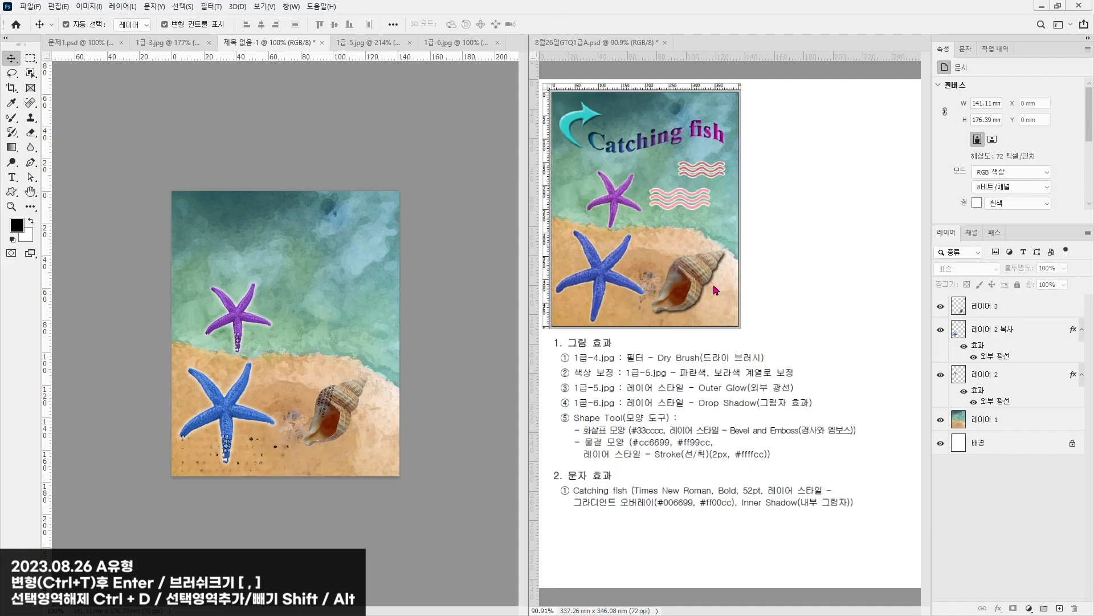
# Step: Add a Drop Shadow (드롭 섀도) with a size of 9 px to the shell layer
pyautogui.click(1049, 312)
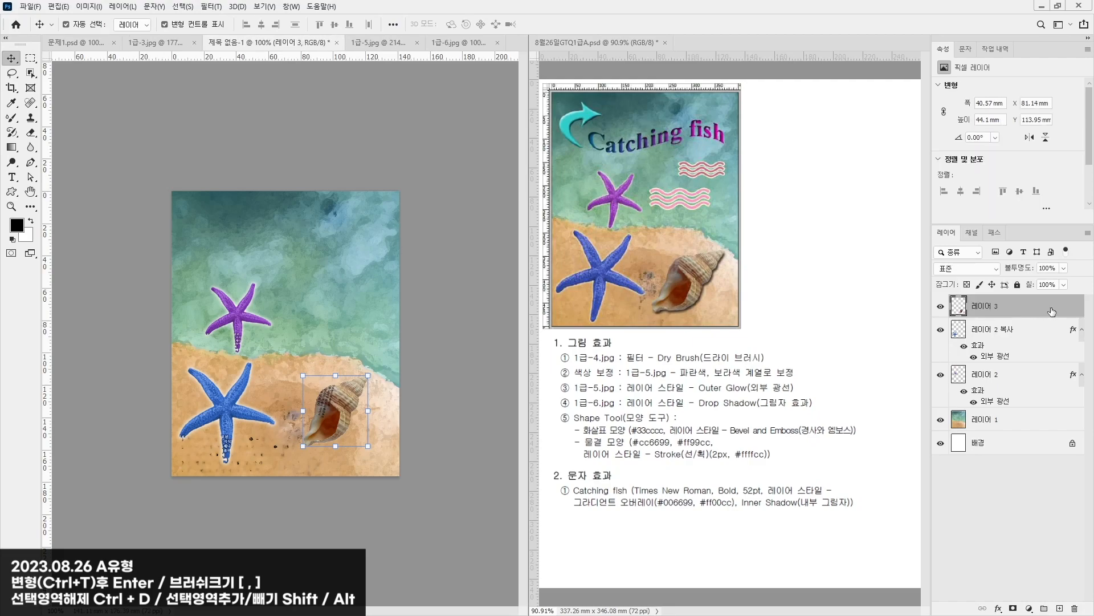
pyautogui.doubleClick(1081, 311)
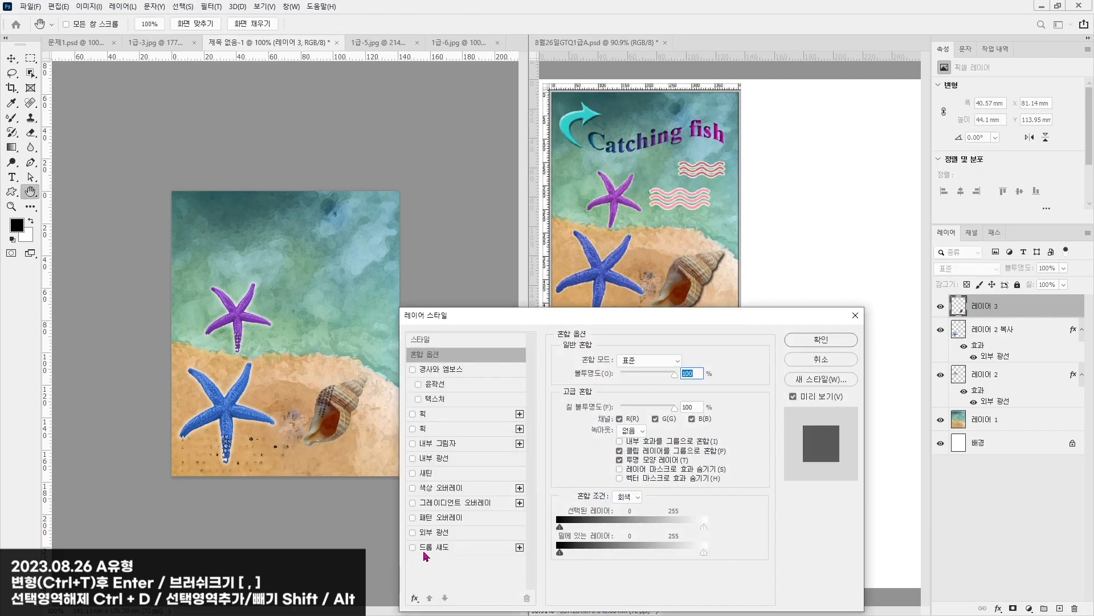
pyautogui.click(427, 549)
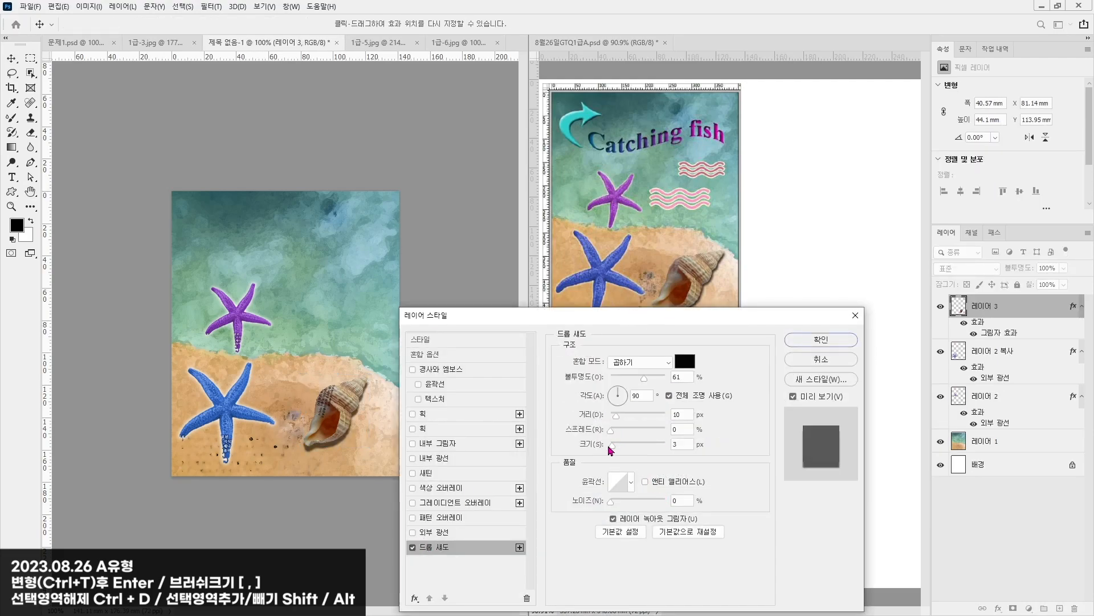
pyautogui.moveTo(615, 450); pyautogui.dragTo(619, 449)
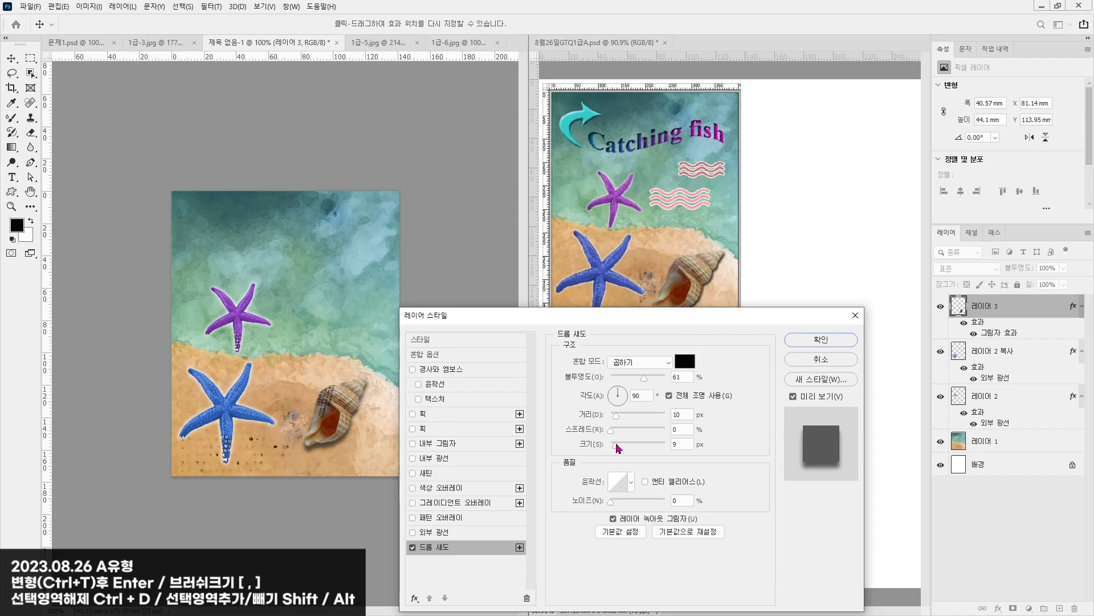
pyautogui.click(838, 341)
# Step: Draw a wave custom shape from the nature (자연) set, about 102 × 34 px, in the upper-right part of the beach image
pyautogui.click(618, 467)
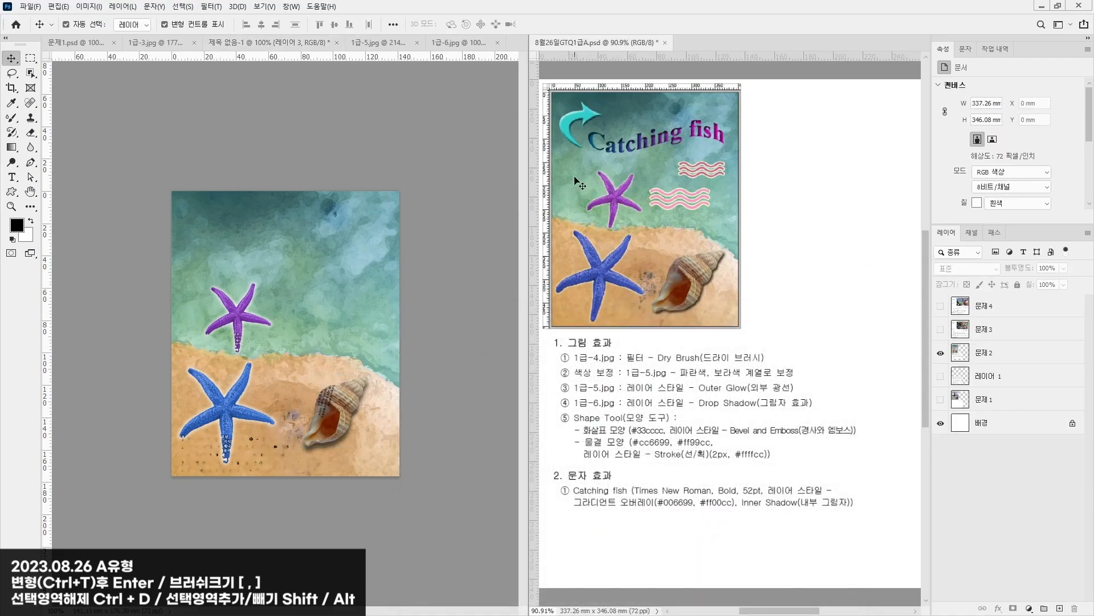
pyautogui.click(11, 192)
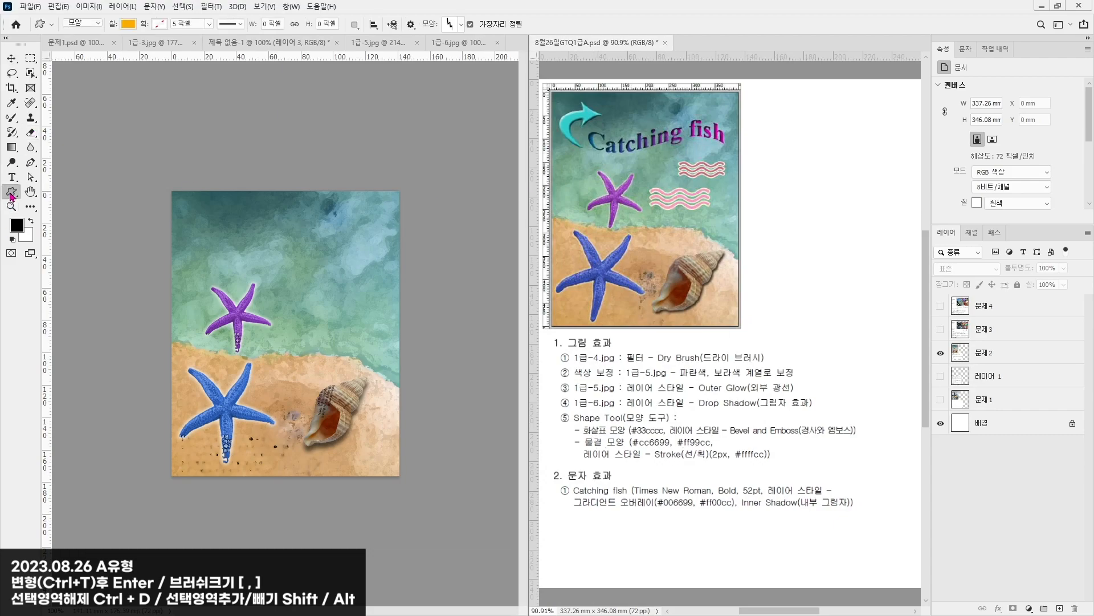
pyautogui.click(447, 26)
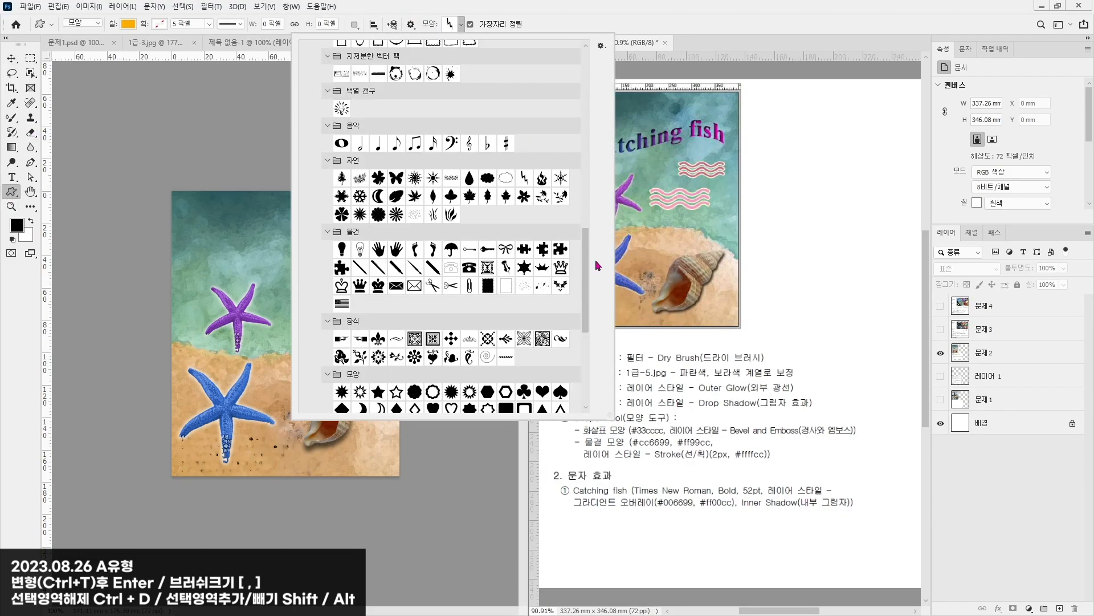
pyautogui.scroll(-1, 585, 279)
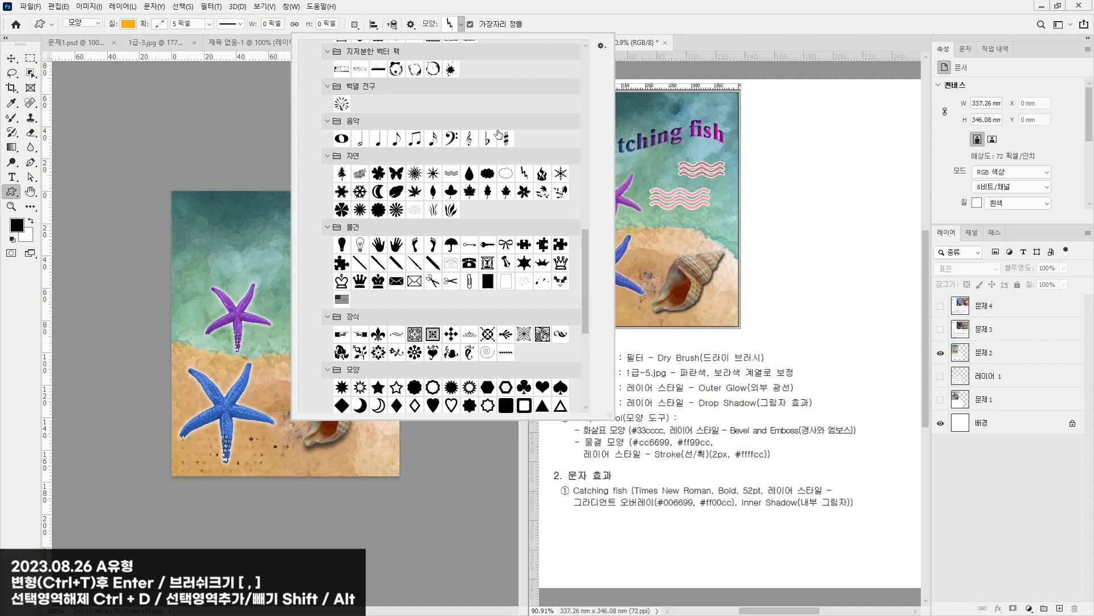
pyautogui.doubleClick(456, 175)
pyautogui.moveTo(325, 249)
pyautogui.mouseDown()
pyautogui.moveTo(336, 263)
pyautogui.moveTo(388, 268)
pyautogui.mouseUp()
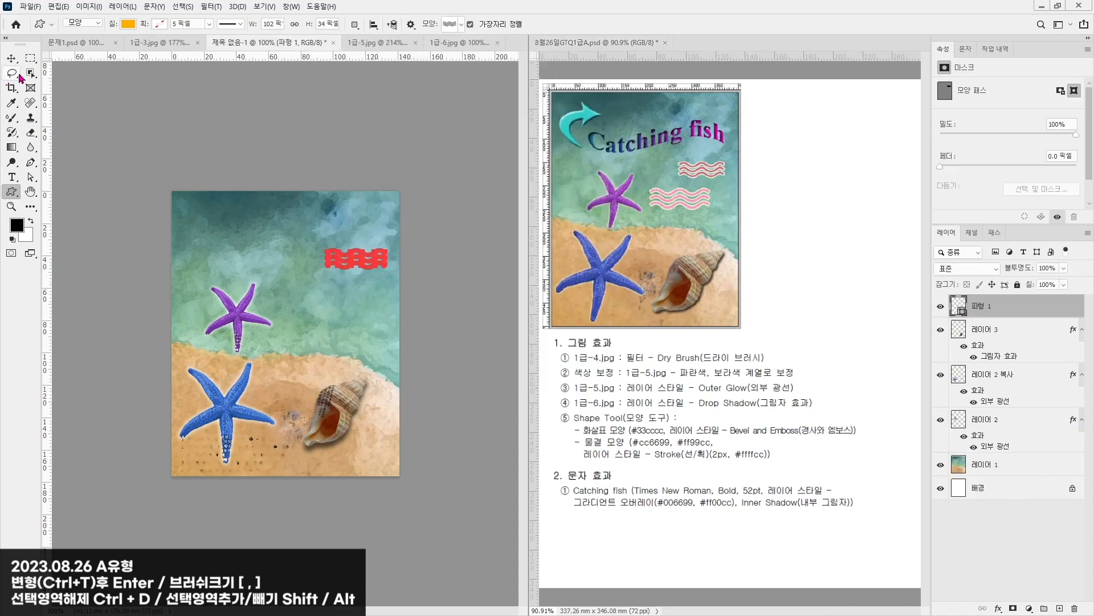
# Step: Set the wave shape's fill color to #cc6699
pyautogui.click(11, 59)
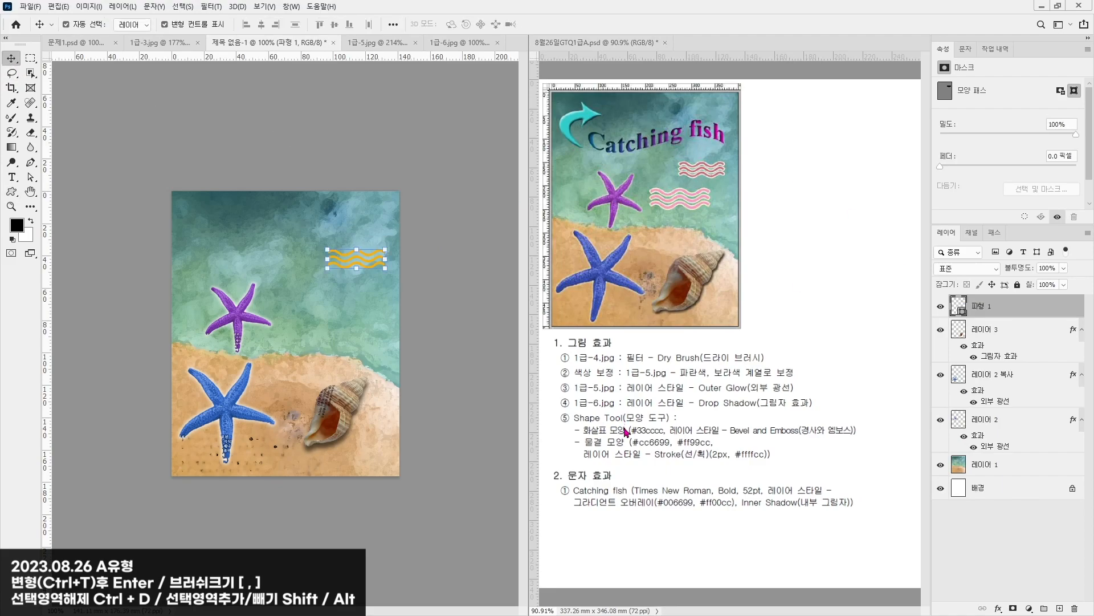
pyautogui.doubleClick(955, 308)
pyautogui.write('c')
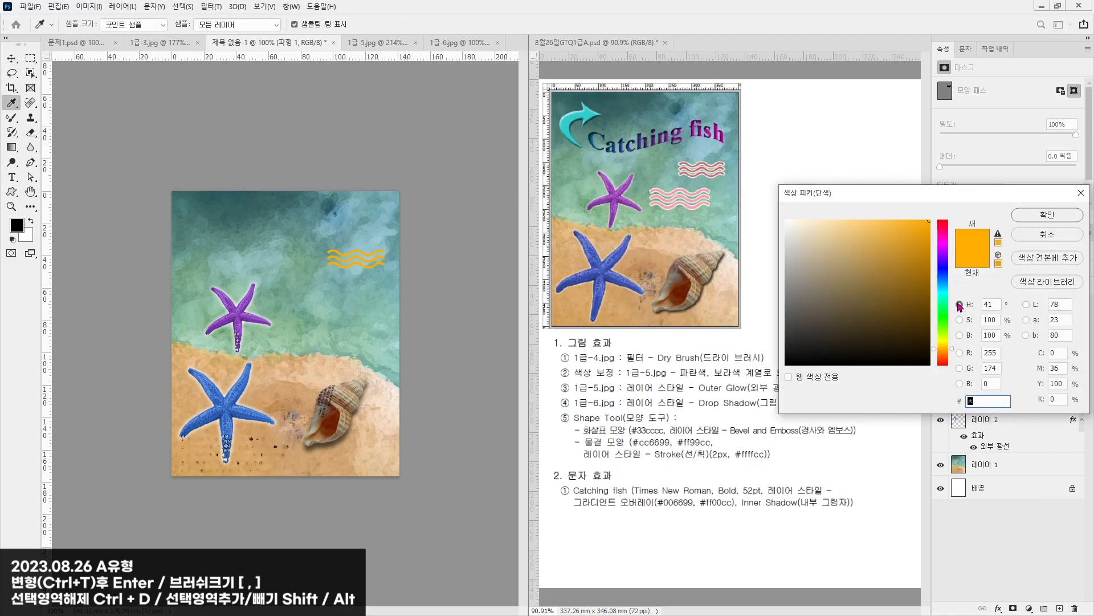
pyautogui.write('c6699')
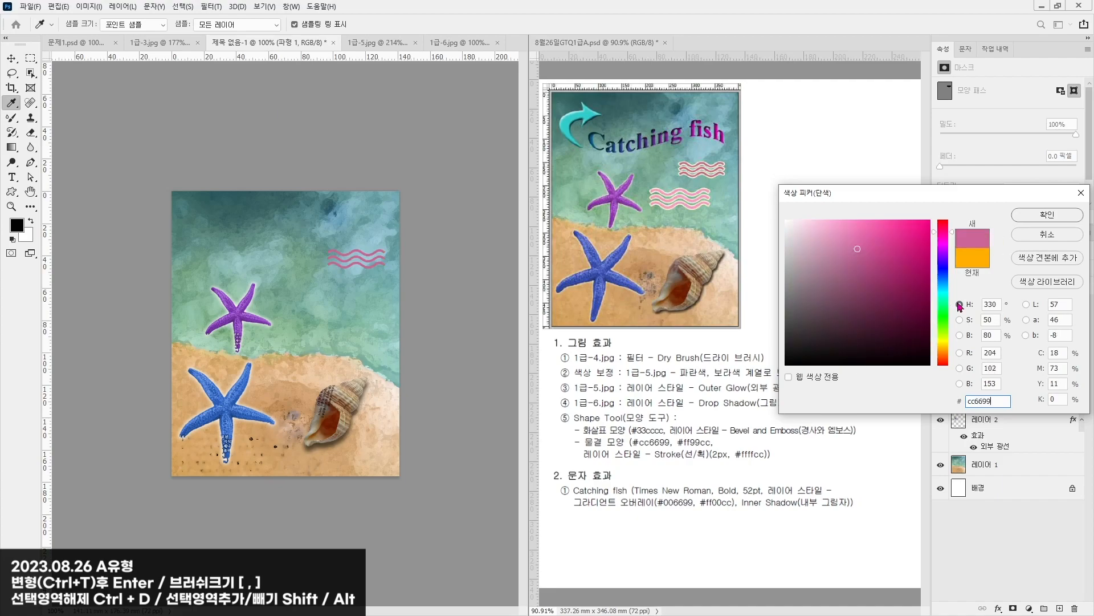
pyautogui.press('Return')
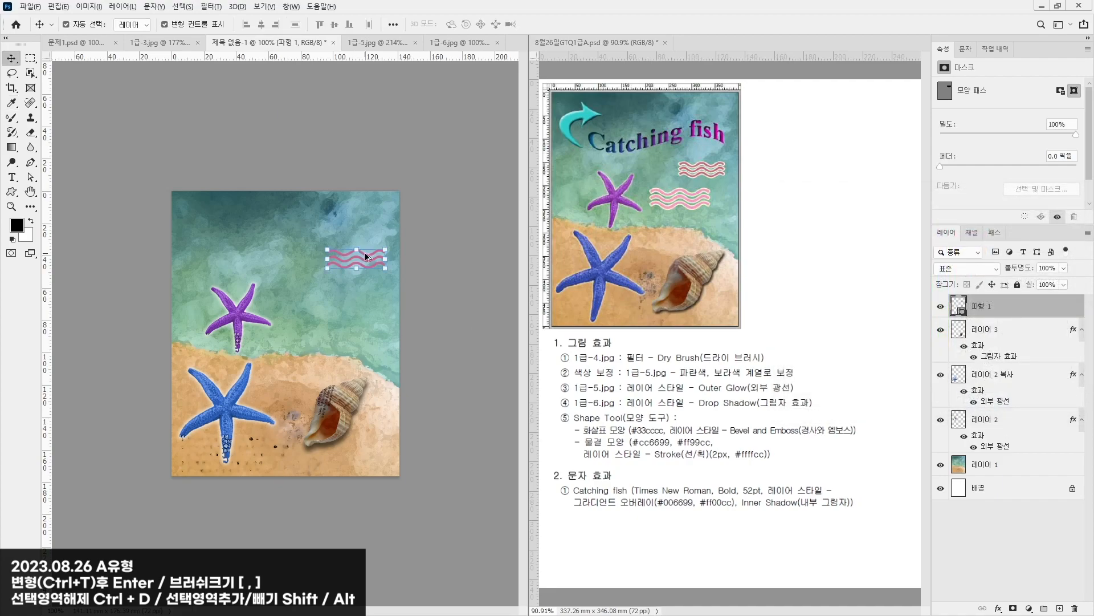
# Step: Duplicate the wave directly above the original and set the copy's fill color to #ff99cc
pyautogui.moveTo(367, 254); pyautogui.dragTo(368, 221)
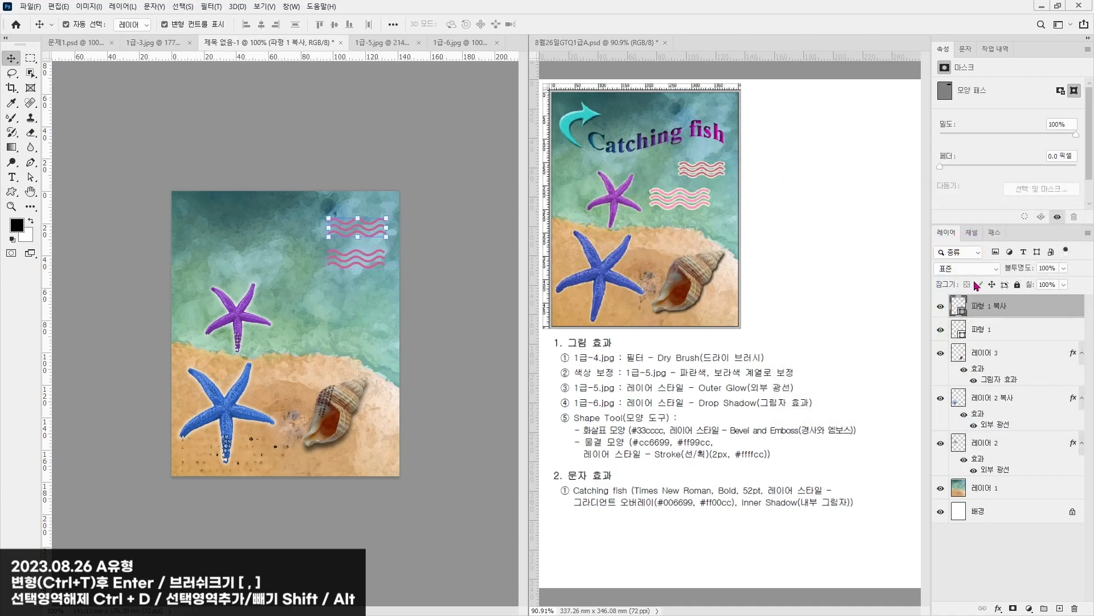
pyautogui.doubleClick(958, 306)
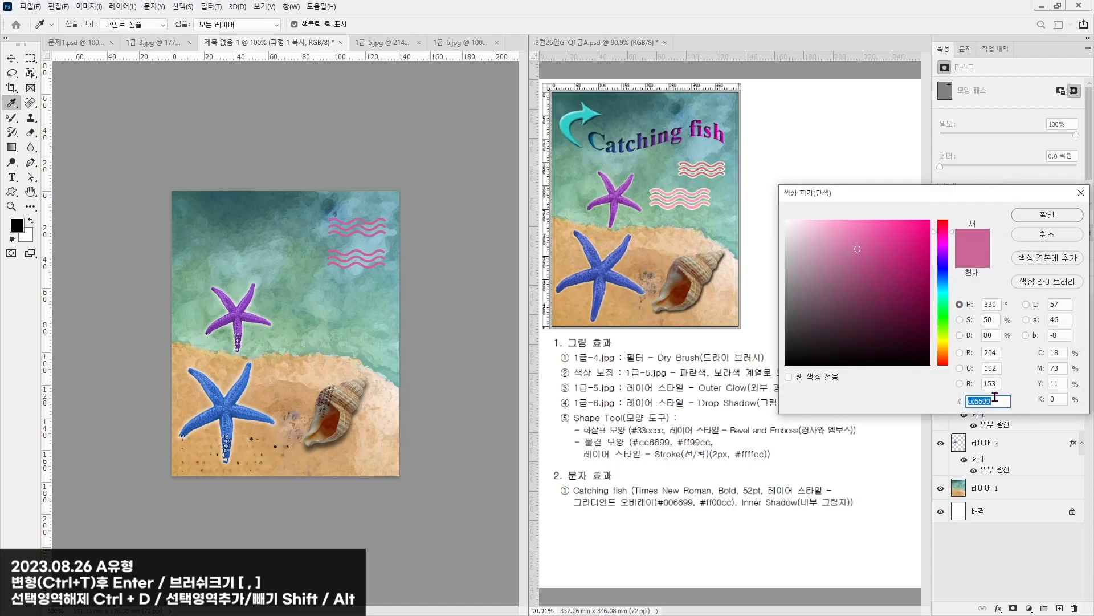
pyautogui.write('ff99cc')
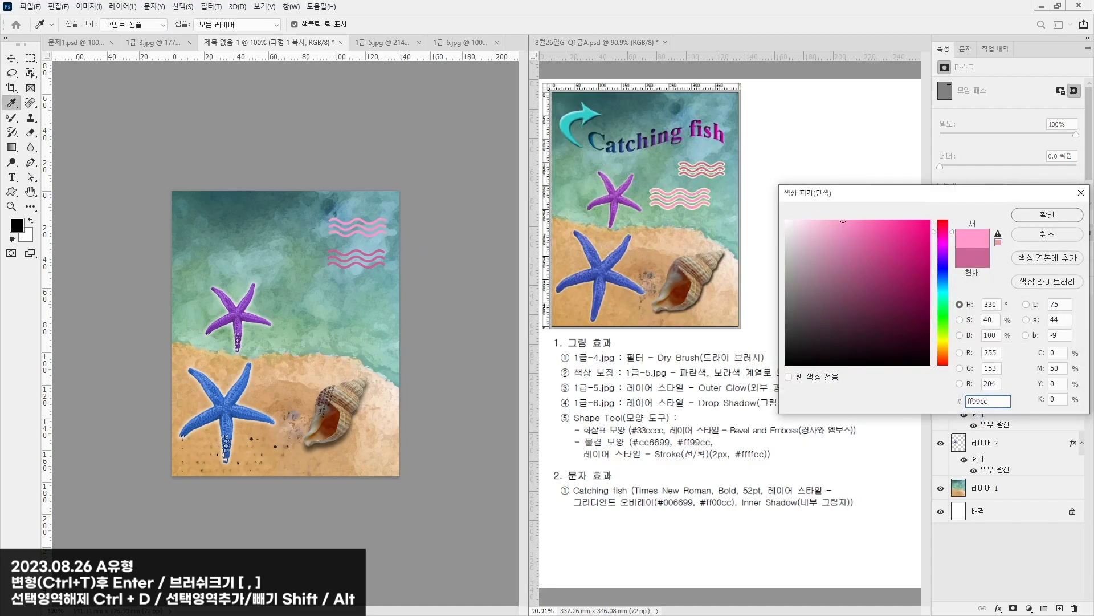
pyautogui.press('Return')
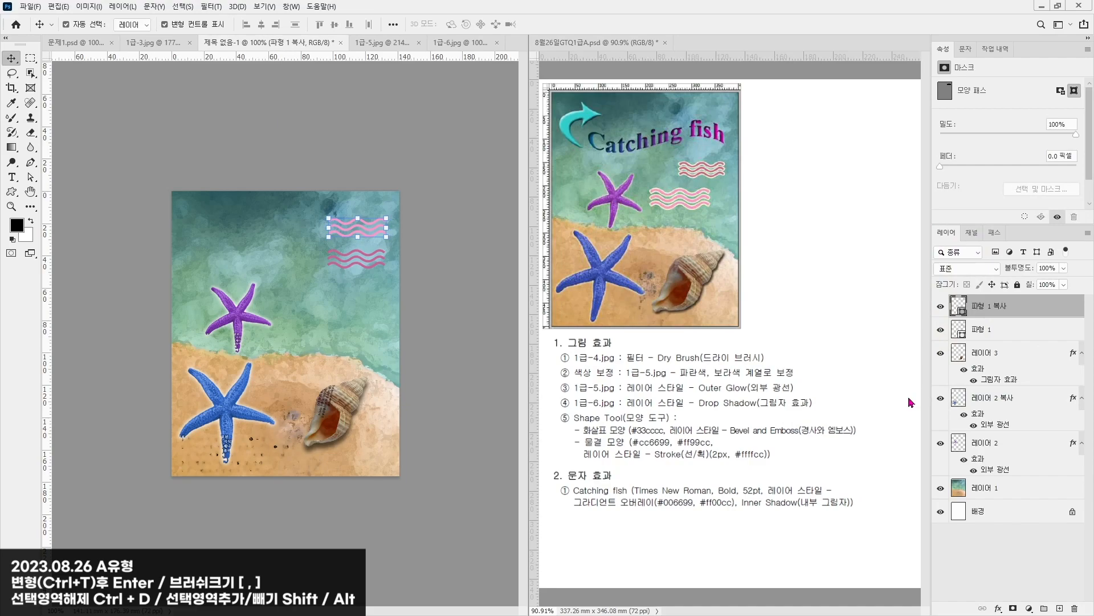
# Step: Add a 2 px Stroke (획) in #ffffcc to the light pink wave and copy the effect to the darker wave
pyautogui.doubleClick(1073, 308)
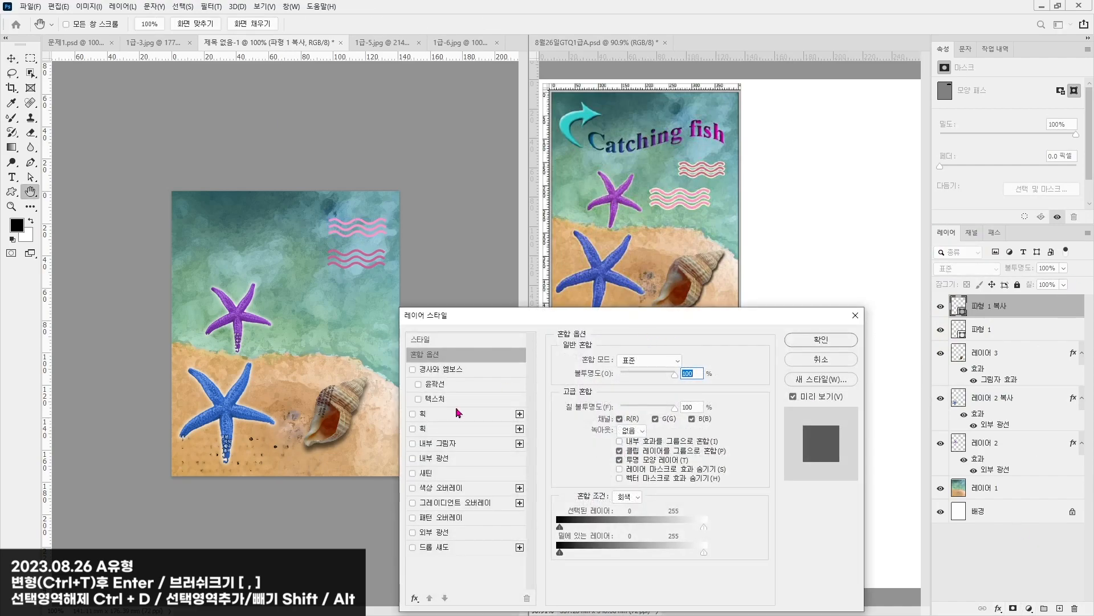
pyautogui.click(413, 428)
pyautogui.moveTo(540, 315)
pyautogui.mouseDown()
pyautogui.moveTo(261, 286)
pyautogui.moveTo(217, 301)
pyautogui.mouseUp()
pyautogui.click(118, 414)
pyautogui.write('2')
pyautogui.click(264, 435)
pyautogui.write('ffffcc')
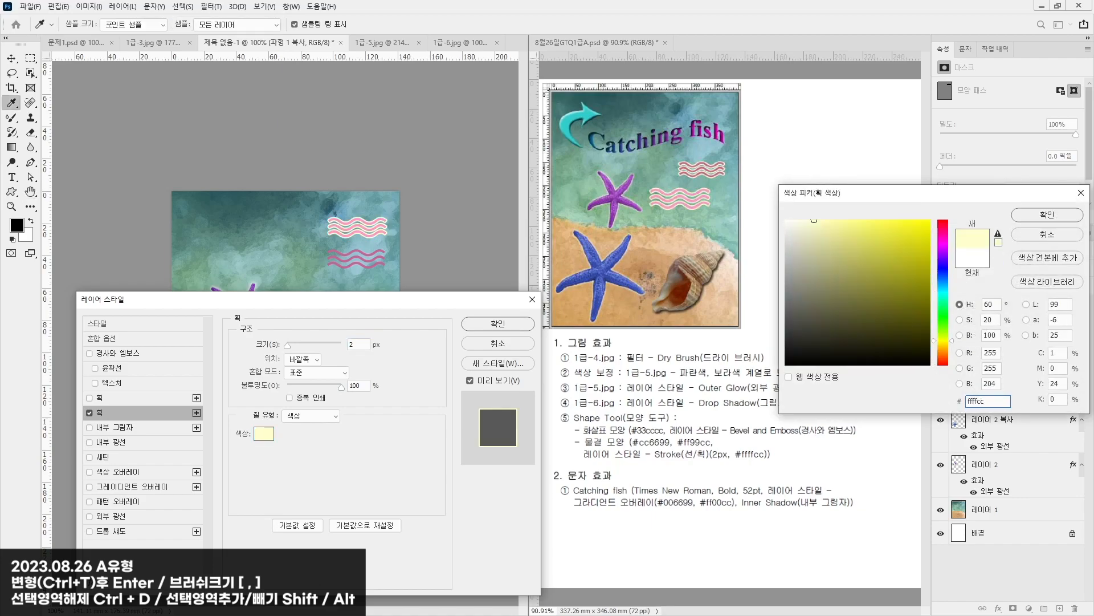
pyautogui.press('Return')
pyautogui.press('Return')
pyautogui.moveTo(985, 325); pyautogui.dragTo(991, 351)
pyautogui.click(444, 232)
# Step: Enlarge the light pink wave to about 127%, place it beside the purple starfish, and shift the darker wave slightly down
pyautogui.moveTo(353, 222); pyautogui.dragTo(333, 300)
pyautogui.hotkey('ctrl', 'z')
pyautogui.moveTo(356, 232)
pyautogui.mouseDown()
pyautogui.moveTo(320, 313)
pyautogui.moveTo(313, 302)
pyautogui.moveTo(357, 318)
pyautogui.moveTo(347, 314)
pyautogui.mouseUp()
pyautogui.hotkey('ctrl', 't')
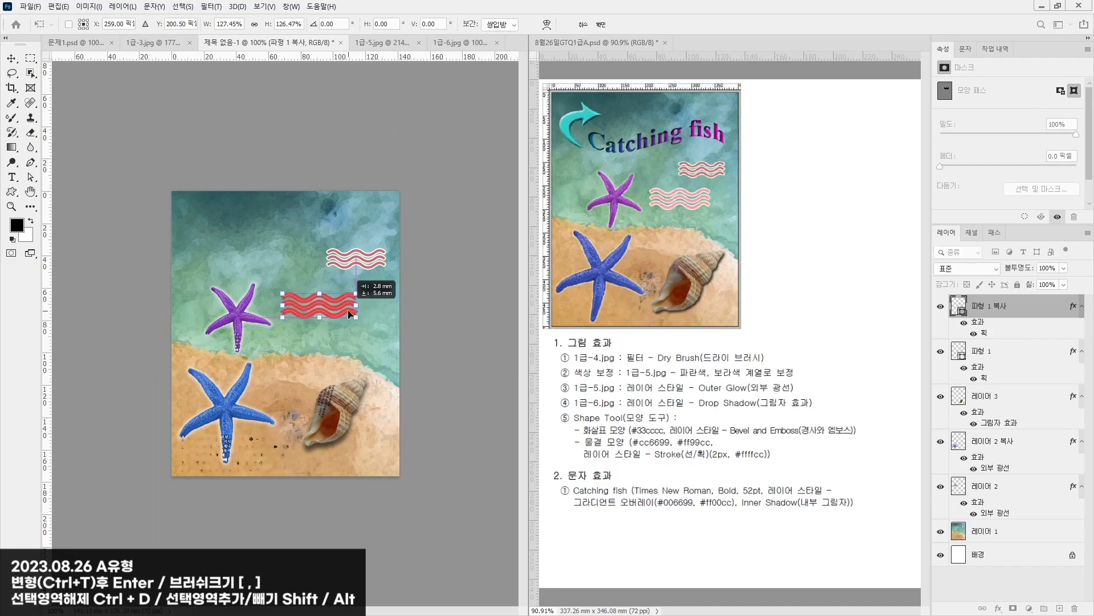
pyautogui.press('Return')
pyautogui.moveTo(365, 265); pyautogui.dragTo(366, 275)
# Step: Draw a curved arrow custom shape from the arrows (화살표) set, about 92 × 98 px, in the image's upper-left area
pyautogui.press('u')
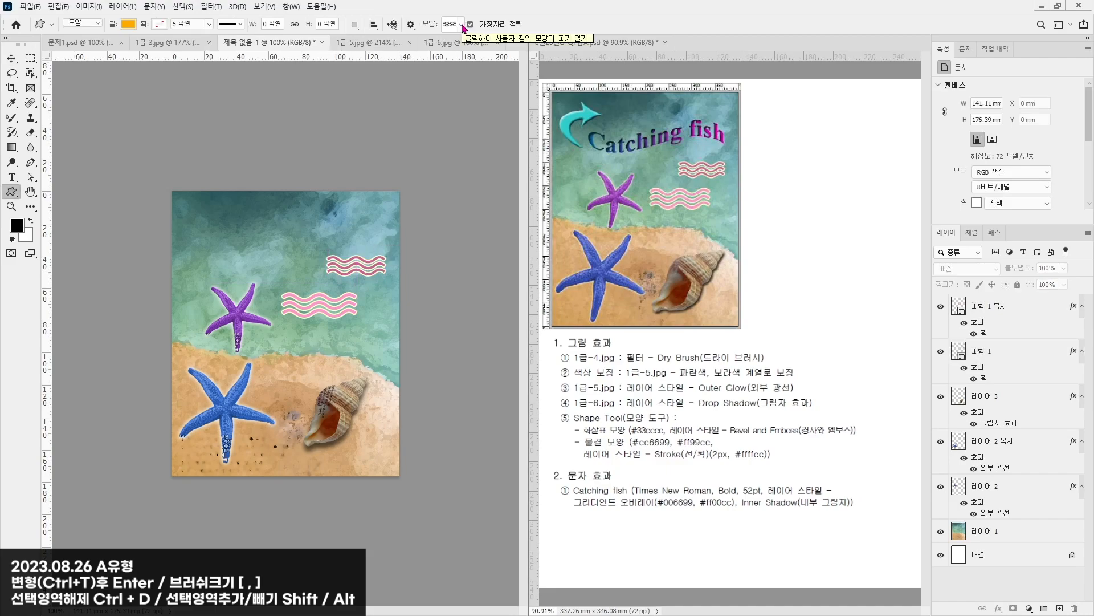
pyautogui.click(461, 24)
pyautogui.moveTo(593, 306); pyautogui.dragTo(592, 244)
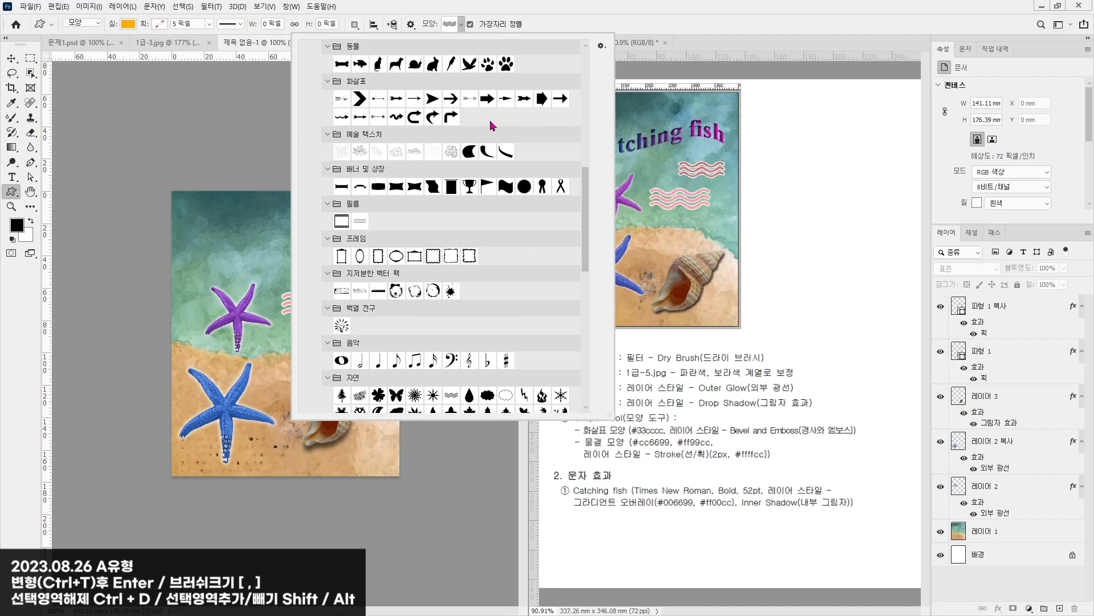
pyautogui.doubleClick(434, 120)
pyautogui.moveTo(190, 211)
pyautogui.mouseDown()
pyautogui.moveTo(260, 242)
pyautogui.moveTo(268, 260)
pyautogui.moveTo(251, 294)
pyautogui.mouseUp()
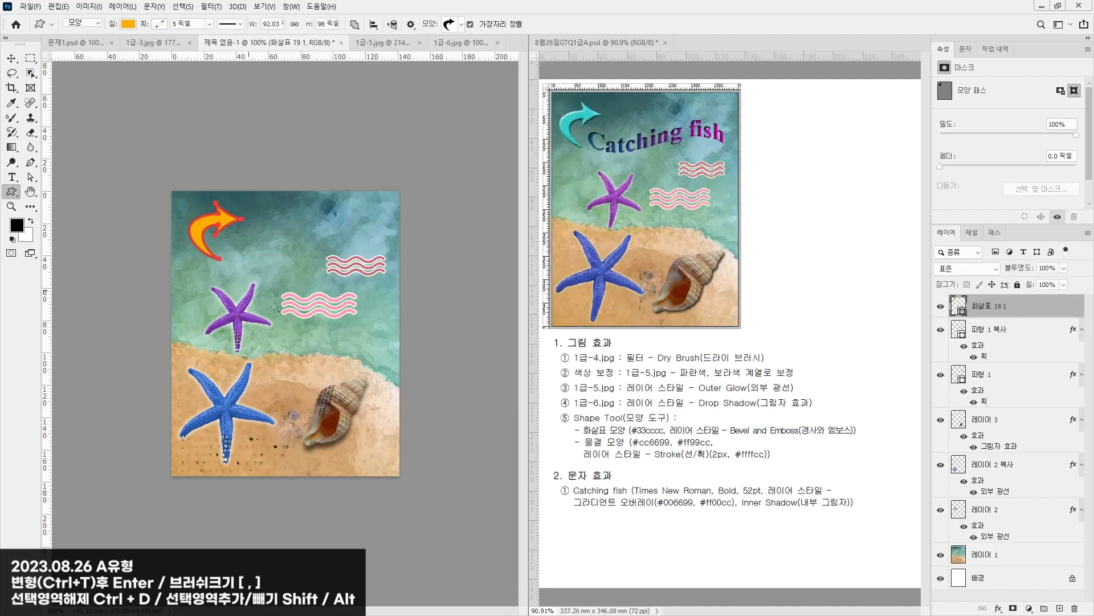
# Step: Set the curved arrow's fill color to #33cccc
pyautogui.doubleClick(959, 305)
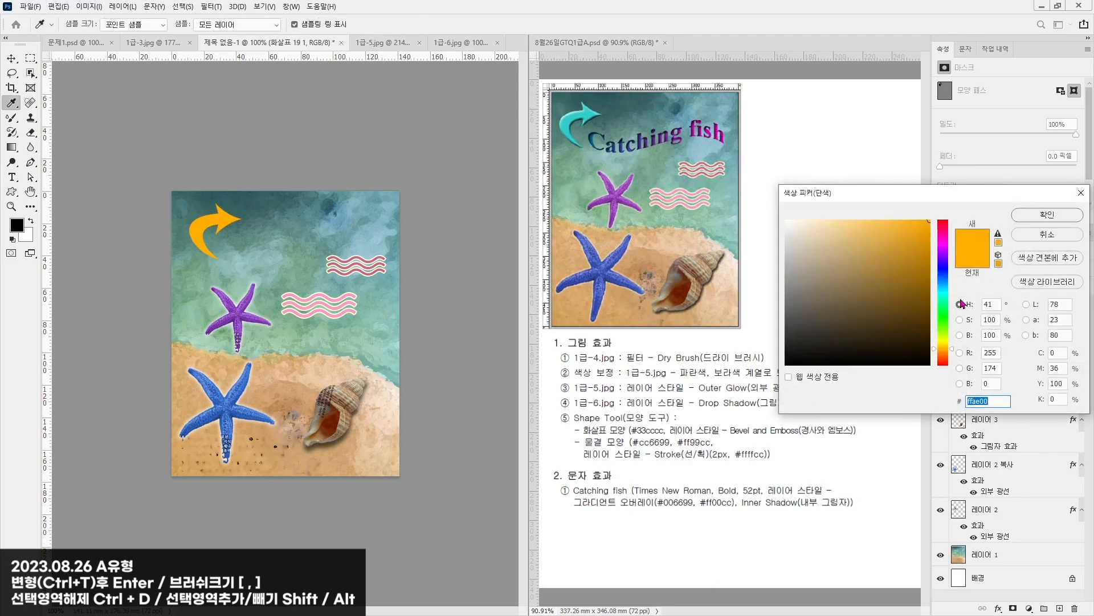
pyautogui.write('33cccc')
pyautogui.press('Return')
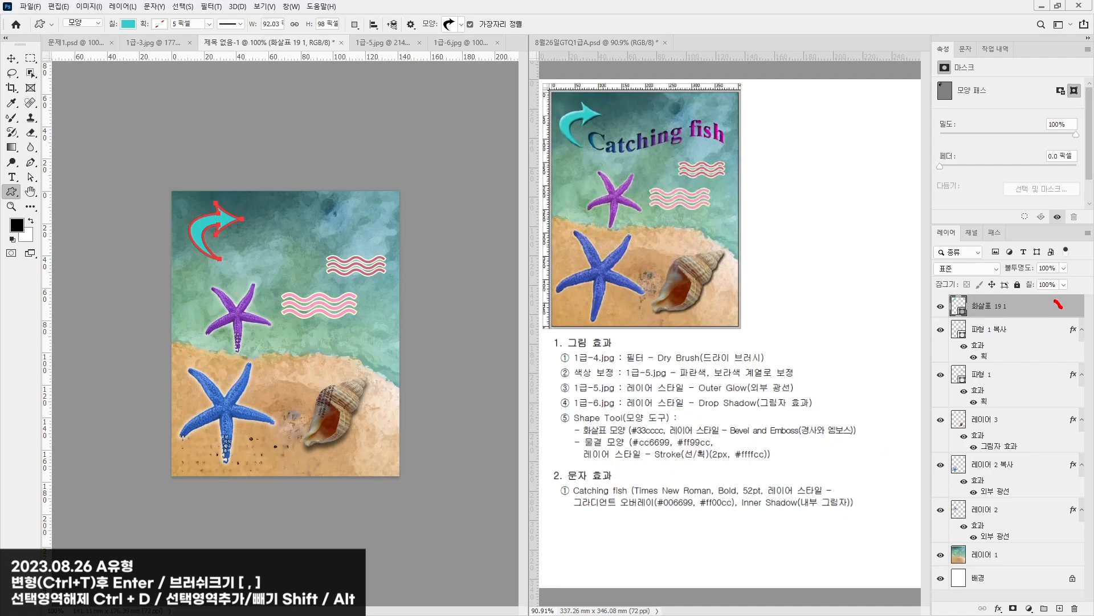
pyautogui.moveTo(987, 614); pyautogui.dragTo(1003, 614)
pyautogui.press('Escape')
# Step: Add a Bevel and Emboss (경사와 엠보스) effect with an inner bevel to the arrow and fine-tune its structure settings
pyautogui.doubleClick(1075, 306)
pyautogui.click(122, 354)
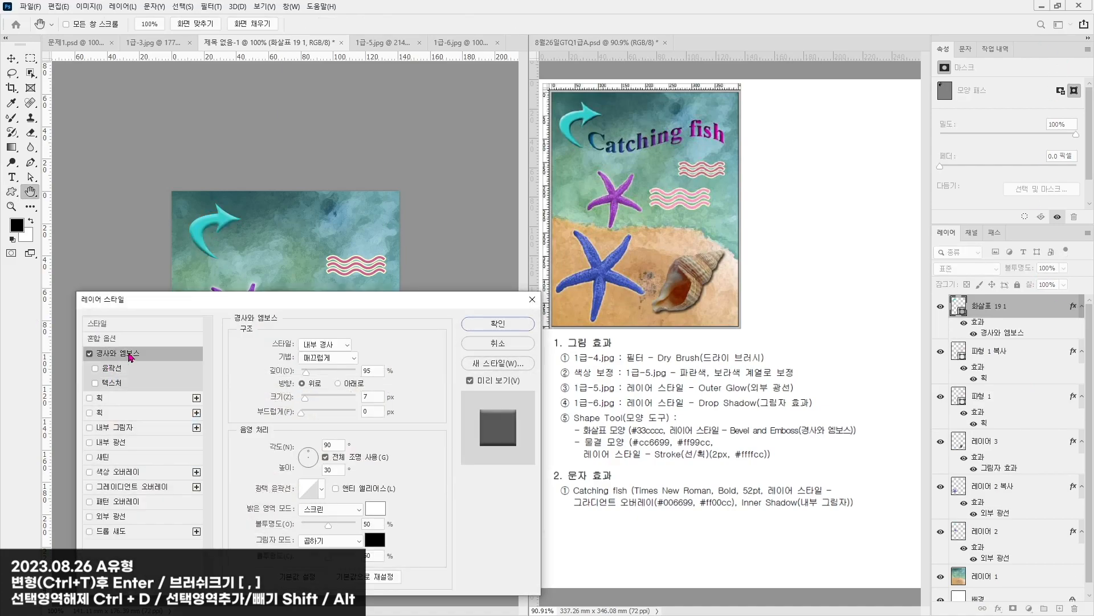
pyautogui.moveTo(305, 372); pyautogui.dragTo(304, 371)
pyautogui.moveTo(306, 415); pyautogui.dragTo(309, 378)
pyautogui.click(482, 328)
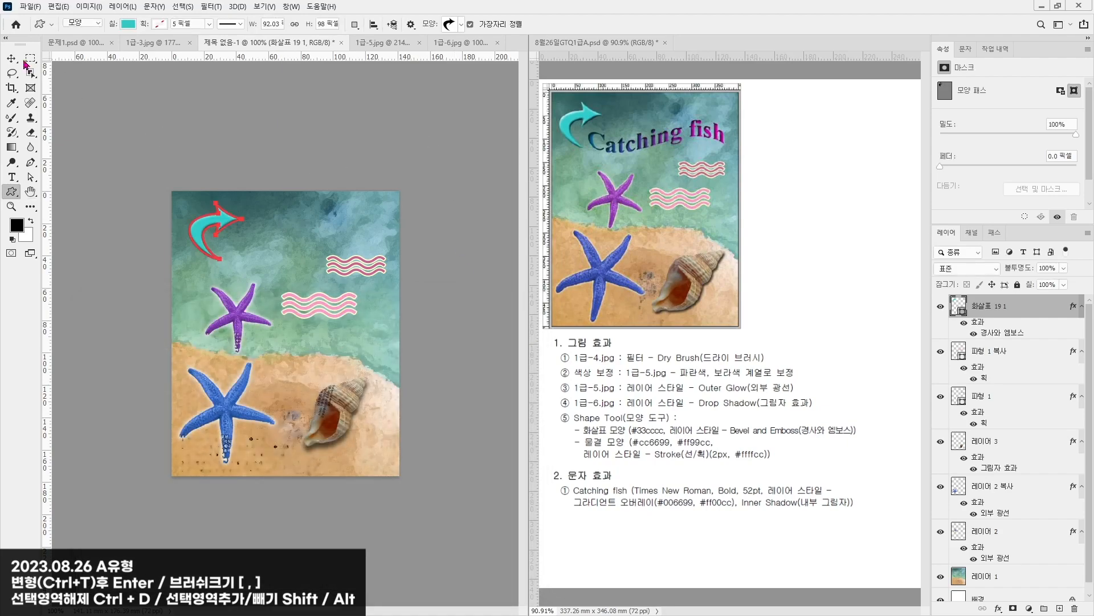
# Step: Shrink the arrow slightly and move it closer to the image's upper-left corner
pyautogui.press('v')
pyautogui.moveTo(240, 256); pyautogui.dragTo(209, 214)
pyautogui.press('Return')
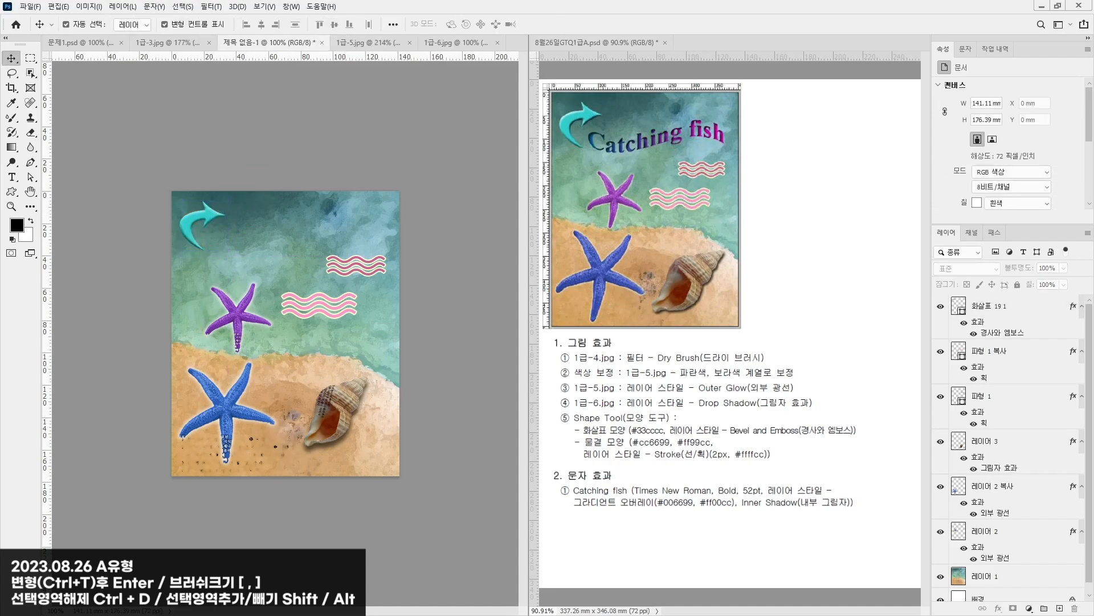
# Step: Add the text "Catching fish" to the right of the arrow
pyautogui.click(12, 179)
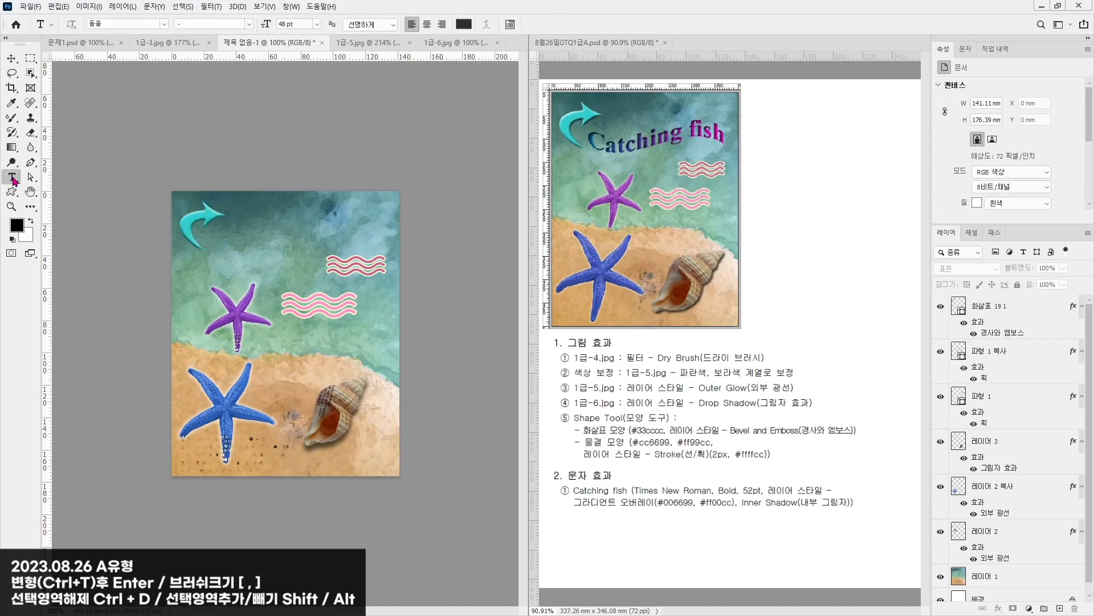
pyautogui.click(238, 235)
pyautogui.write('Catching fish')
# Step: Format the "Catching fish" text in Times New Roman Bold at 52 pt and commit it
pyautogui.hotkey('ctrl', 'a')
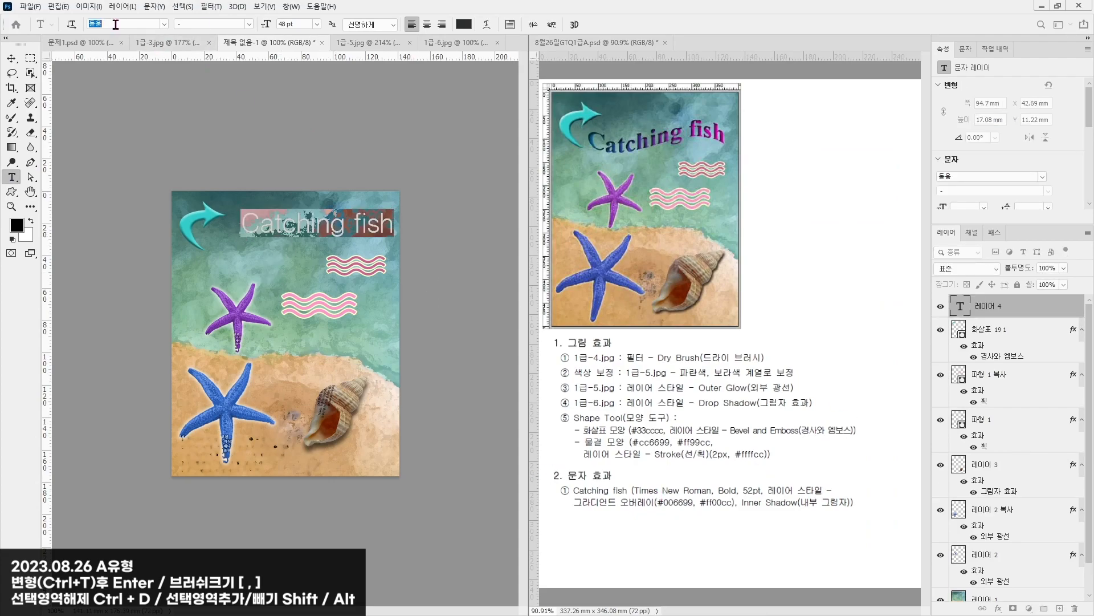
pyautogui.write('t')
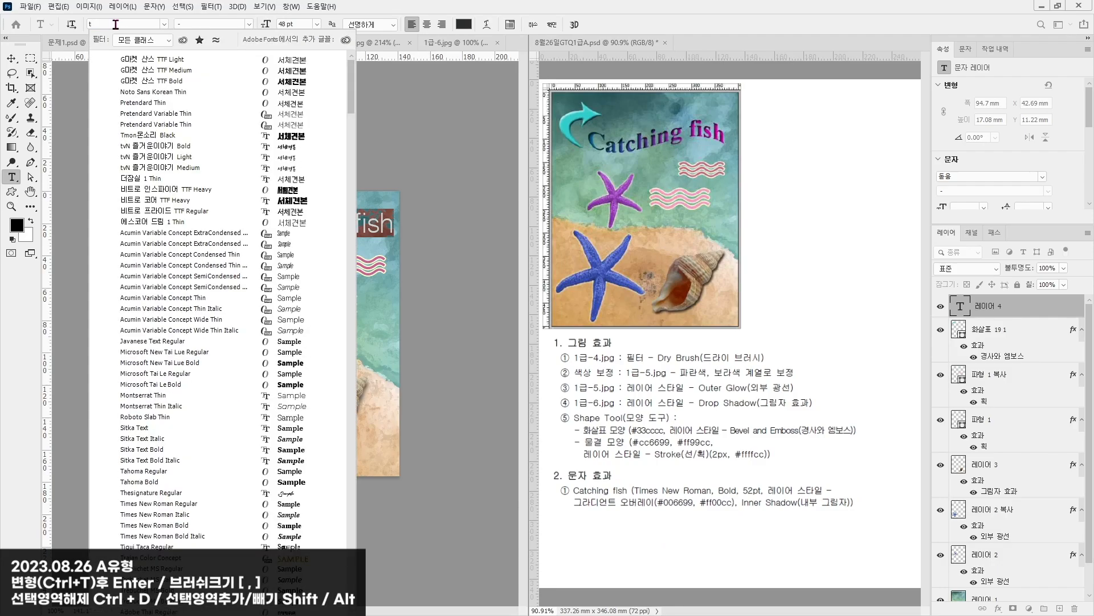
pyautogui.write('imes New Roman')
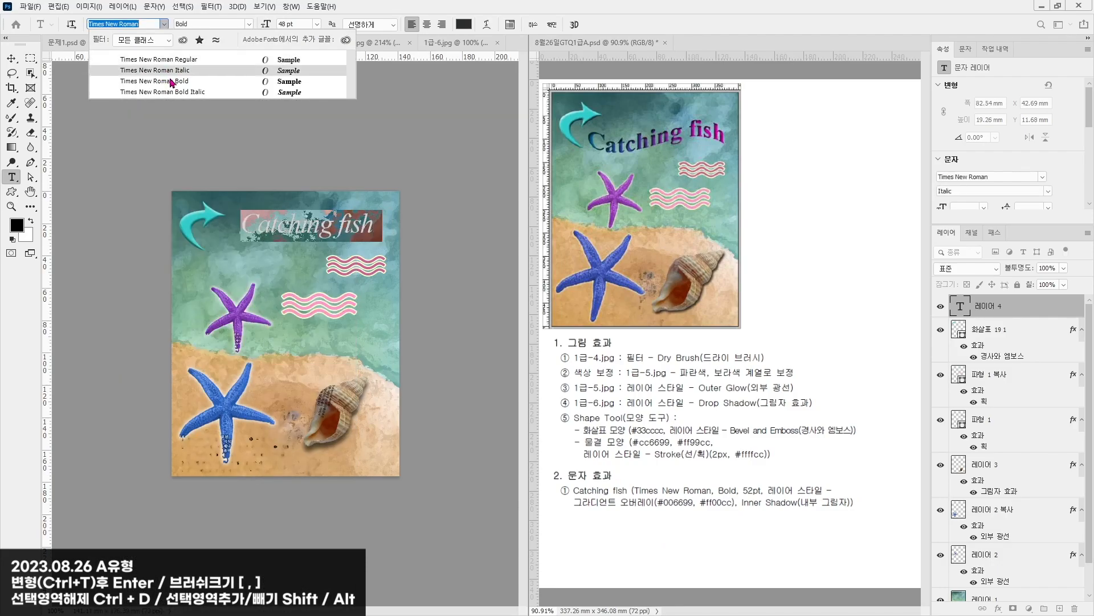
pyautogui.click(171, 82)
pyautogui.click(296, 23)
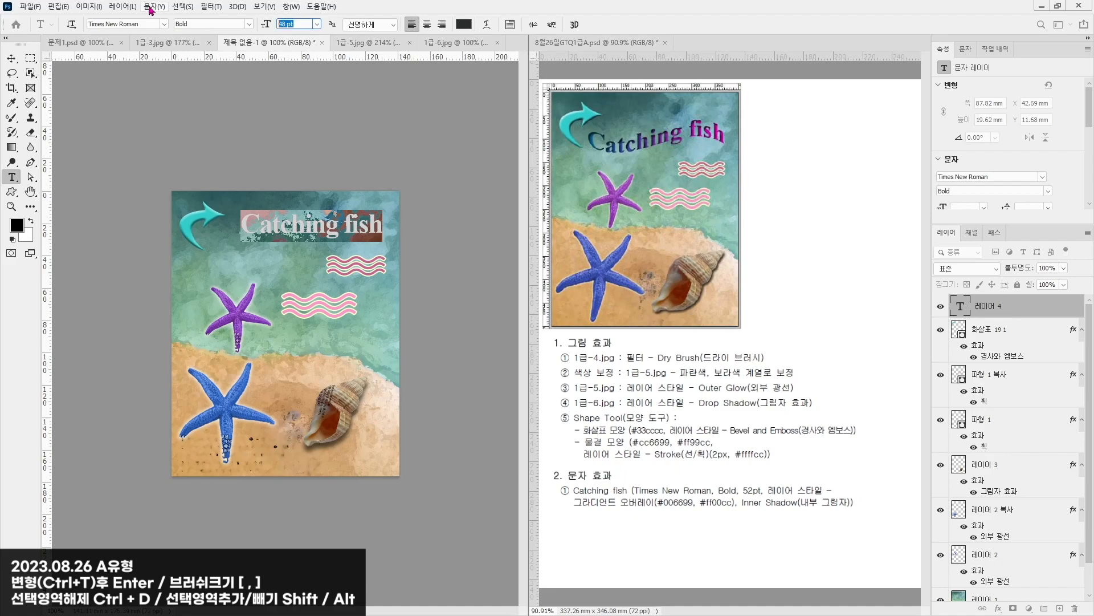
pyautogui.write('52')
pyautogui.press('Return')
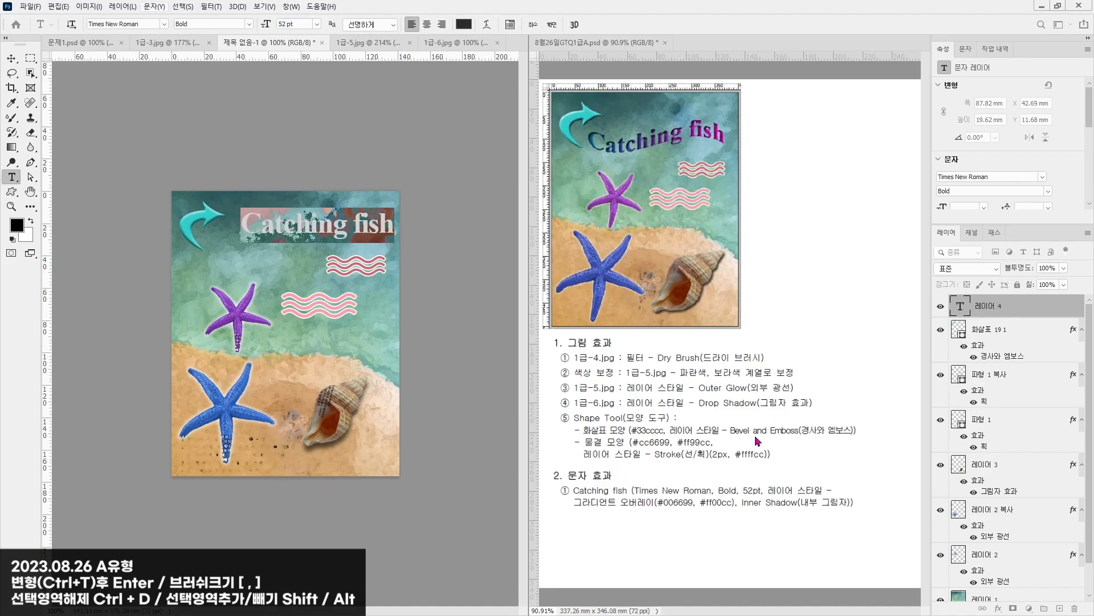
pyautogui.click(1071, 312)
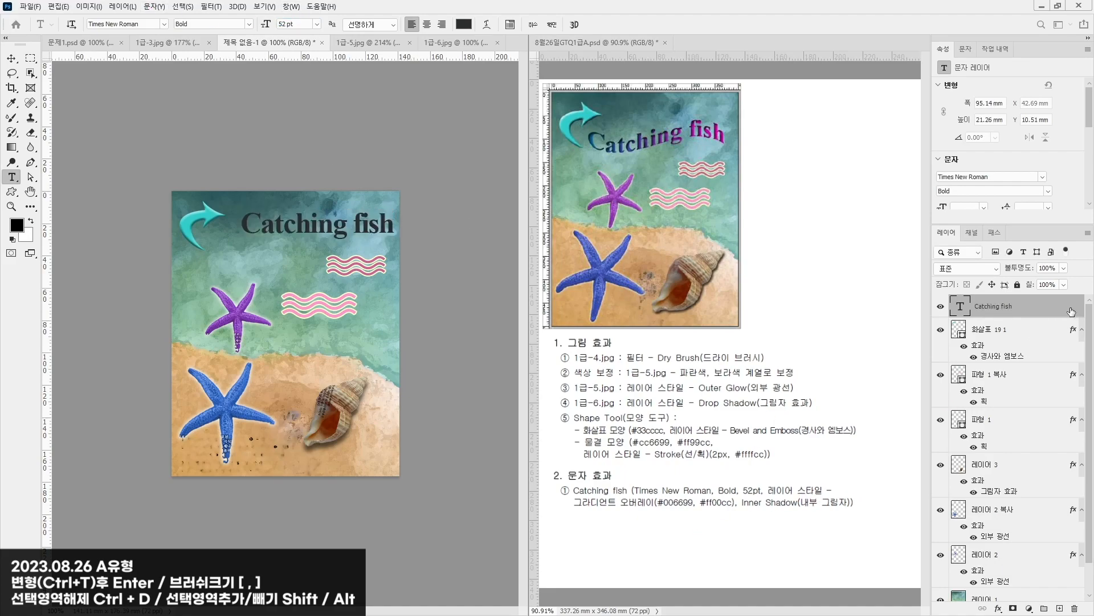
# Step: Add a Gradient Overlay (그레이디언트 오버레이) effect to the "Catching fish" text and set the gradient's first color stop to #006699
pyautogui.doubleClick(1066, 314)
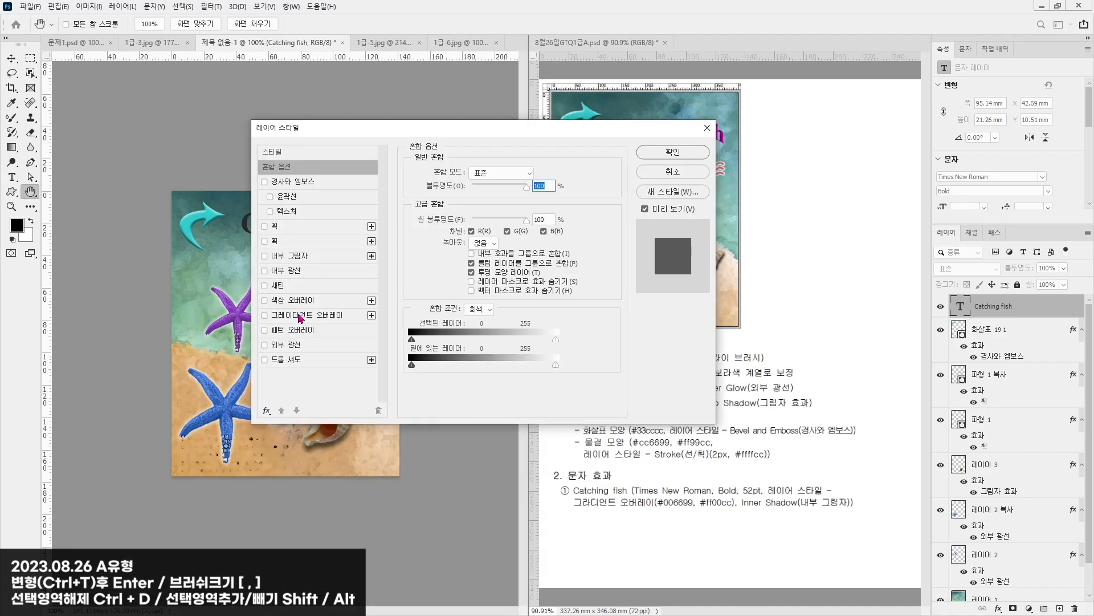
pyautogui.click(300, 317)
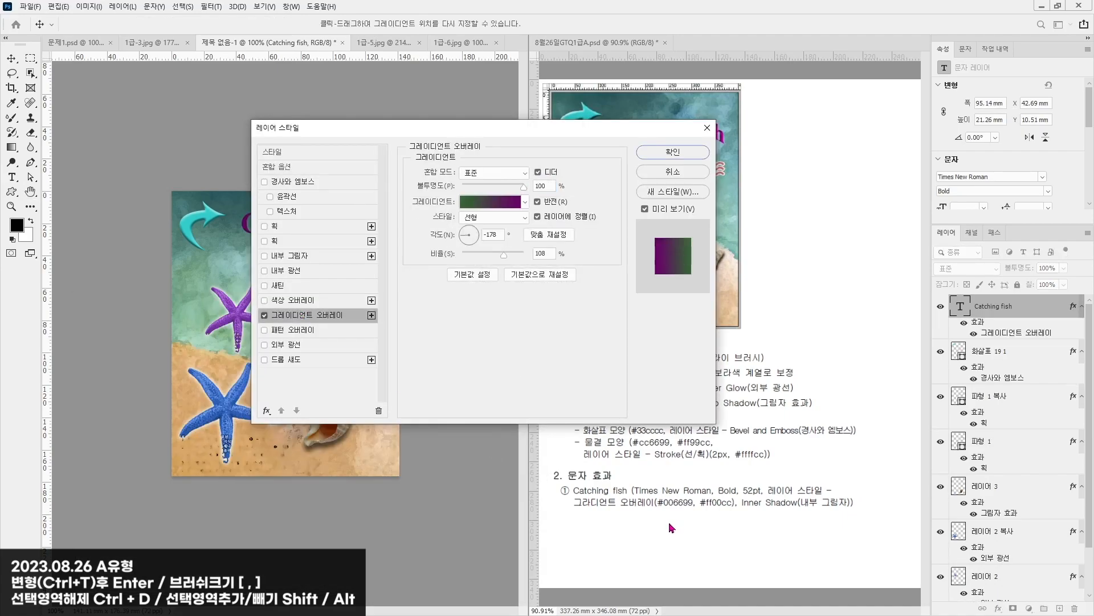
pyautogui.click(510, 208)
pyautogui.click(99, 261)
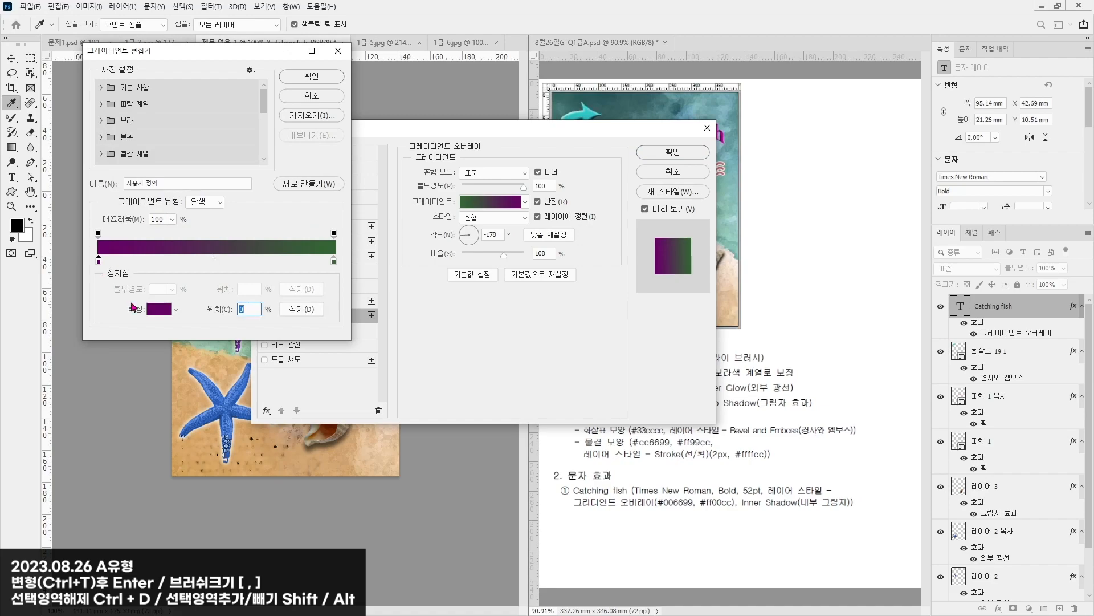
pyautogui.click(158, 311)
pyautogui.write('006699')
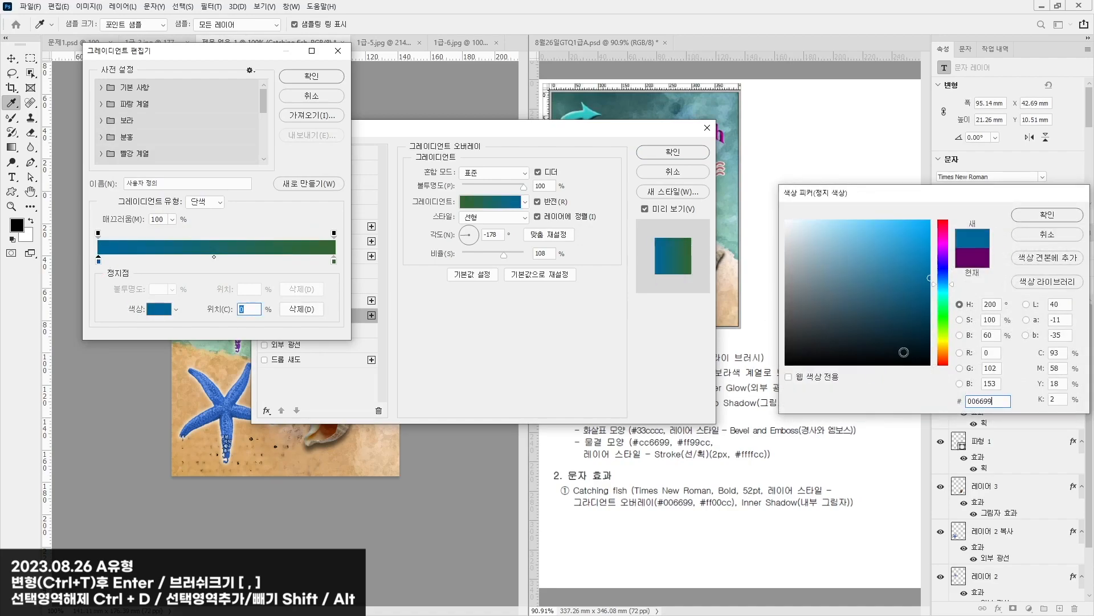
pyautogui.press('Return')
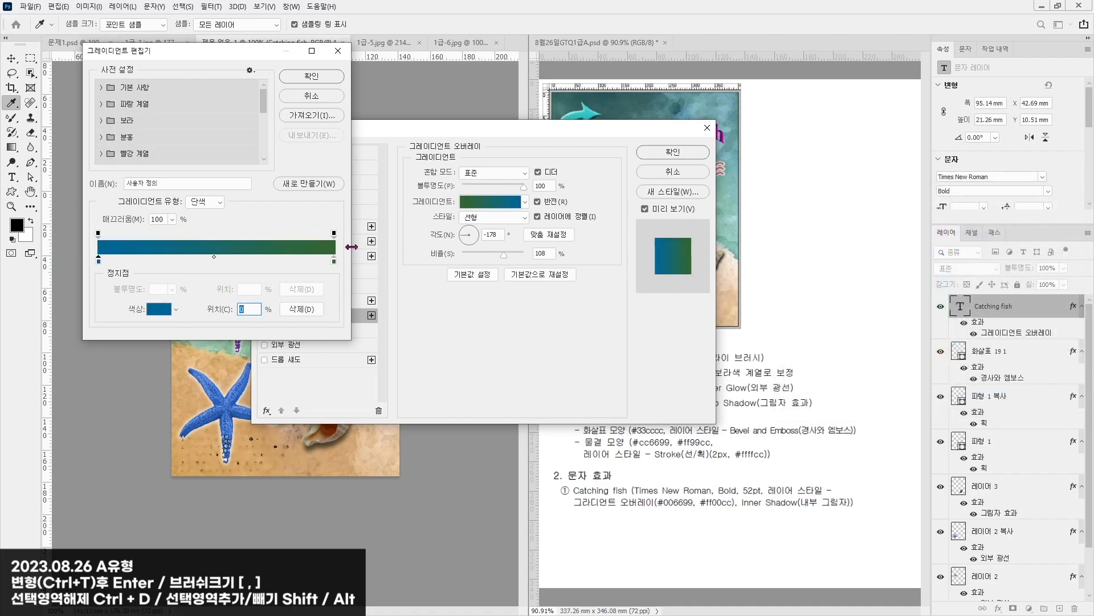
# Step: Set the text gradient's end color stop to #ff00cc and accept the edited gradient
pyautogui.click(334, 261)
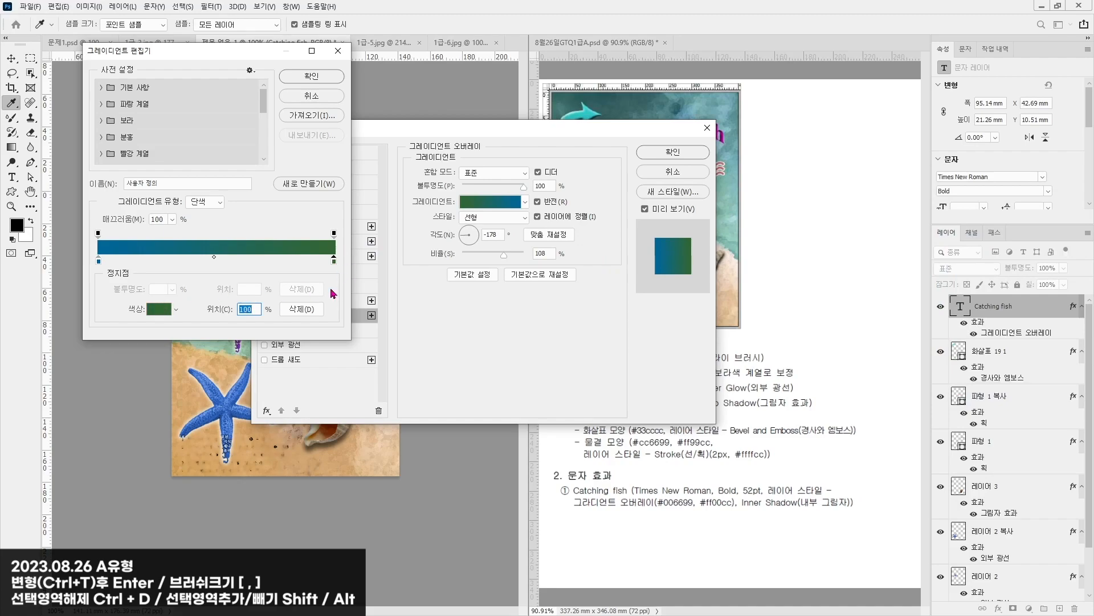
pyautogui.click(159, 309)
pyautogui.write('ff')
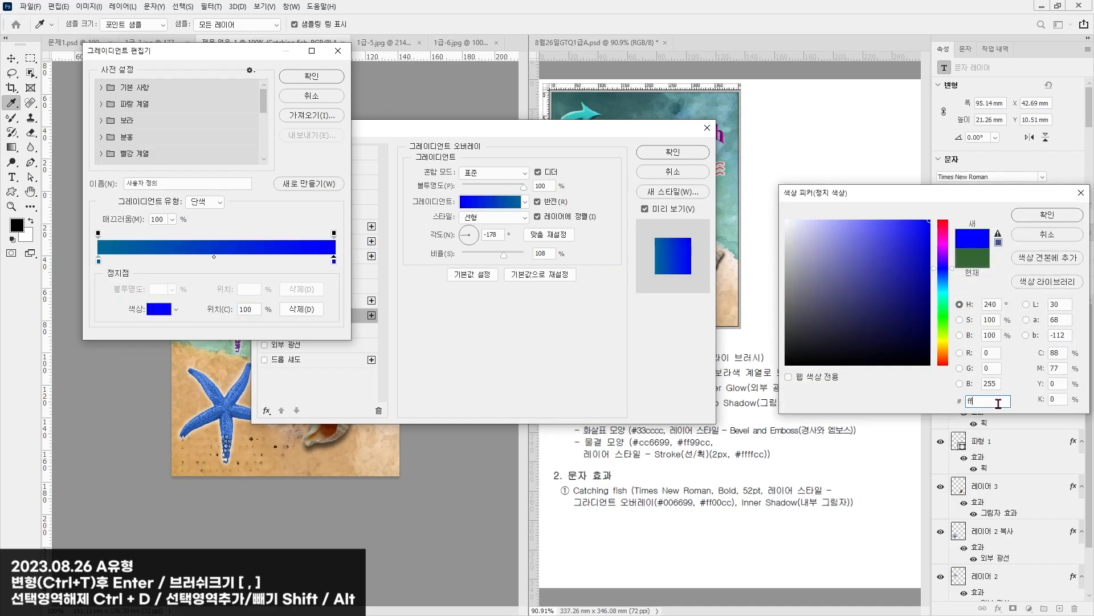
pyautogui.write('00cc')
pyautogui.press('Return')
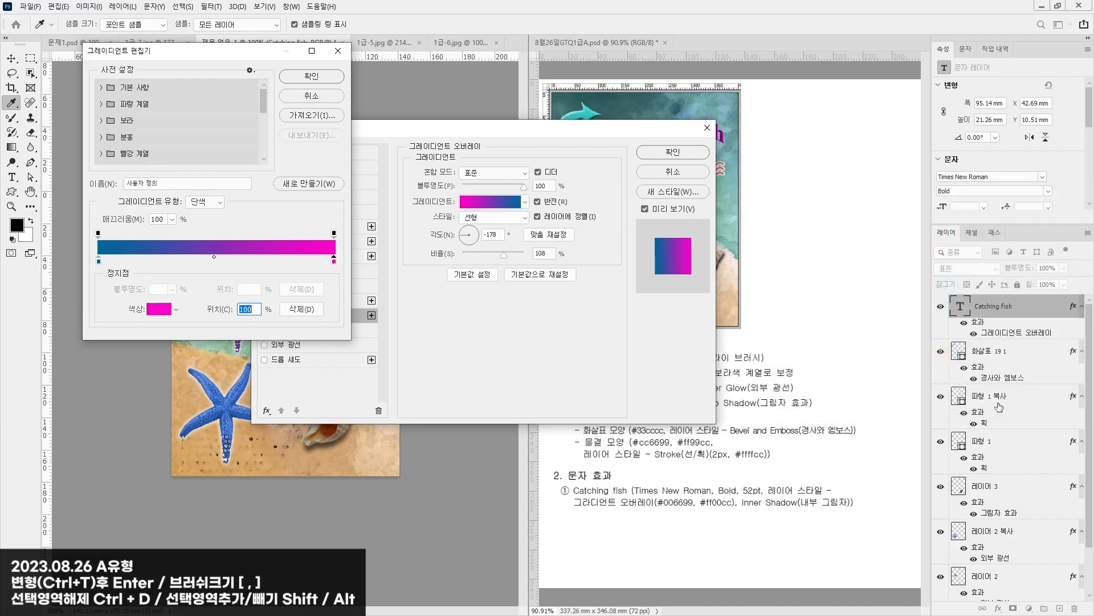
pyautogui.moveTo(507, 137); pyautogui.dragTo(691, 200)
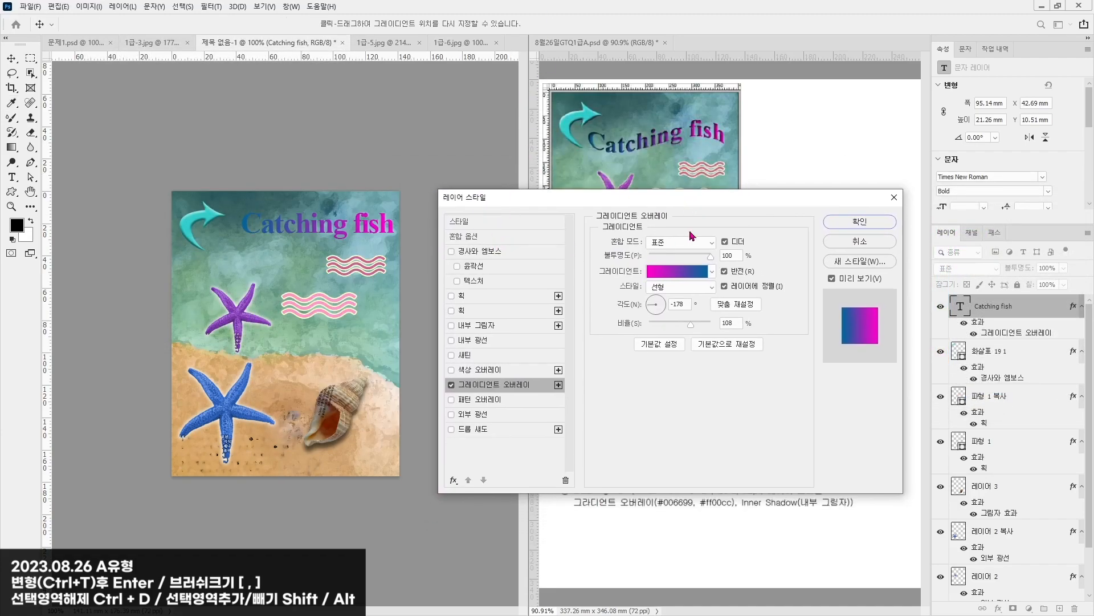
pyautogui.moveTo(735, 205); pyautogui.dragTo(690, 119)
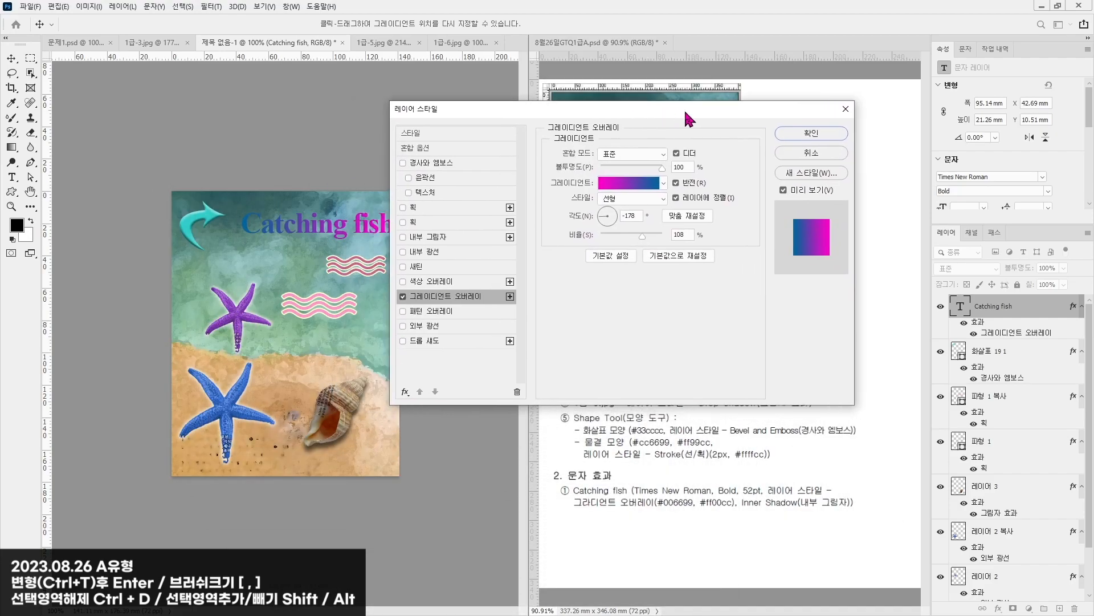
# Step: Add an Inner Shadow (내부 그림자) effect to the "Catching fish" text and apply the layer styles
pyautogui.click(403, 238)
pyautogui.moveTo(548, 100); pyautogui.dragTo(546, 193)
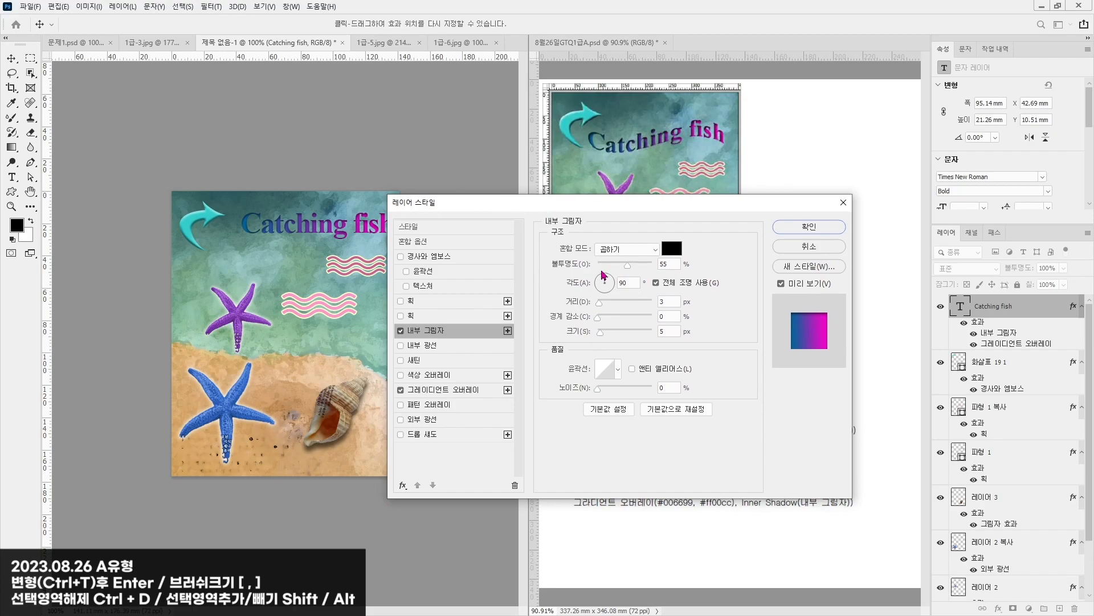
pyautogui.click(601, 333)
pyautogui.click(825, 227)
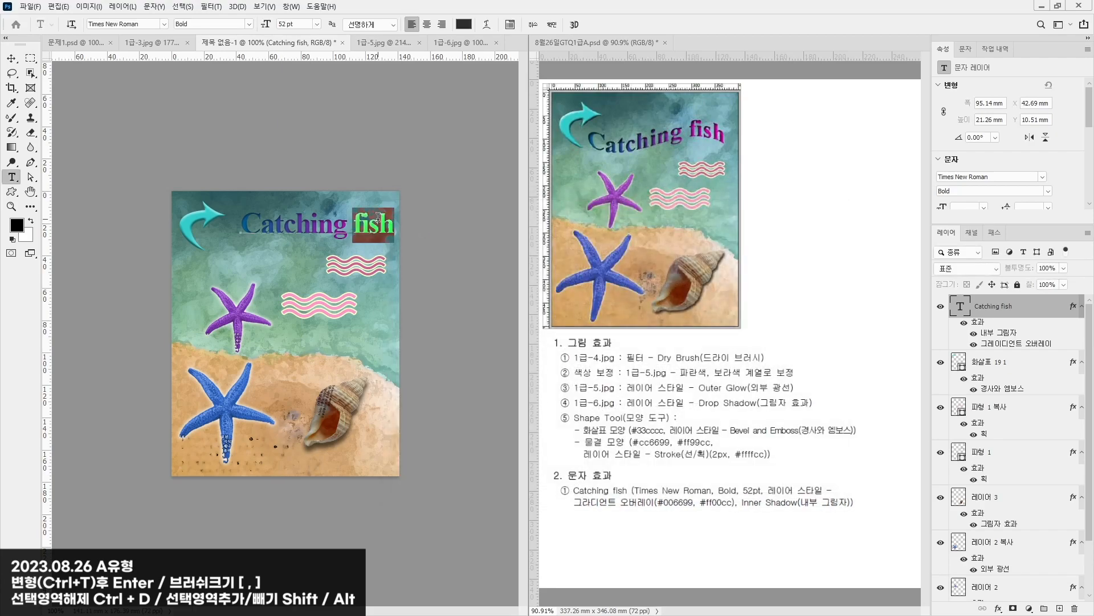
# Step: Warp the "Catching fish" text with the Flag (깃발) style and a negative bend, and move it slightly down and left beside the arrow
pyautogui.hotkey('ctrl', 'a')
pyautogui.click(486, 26)
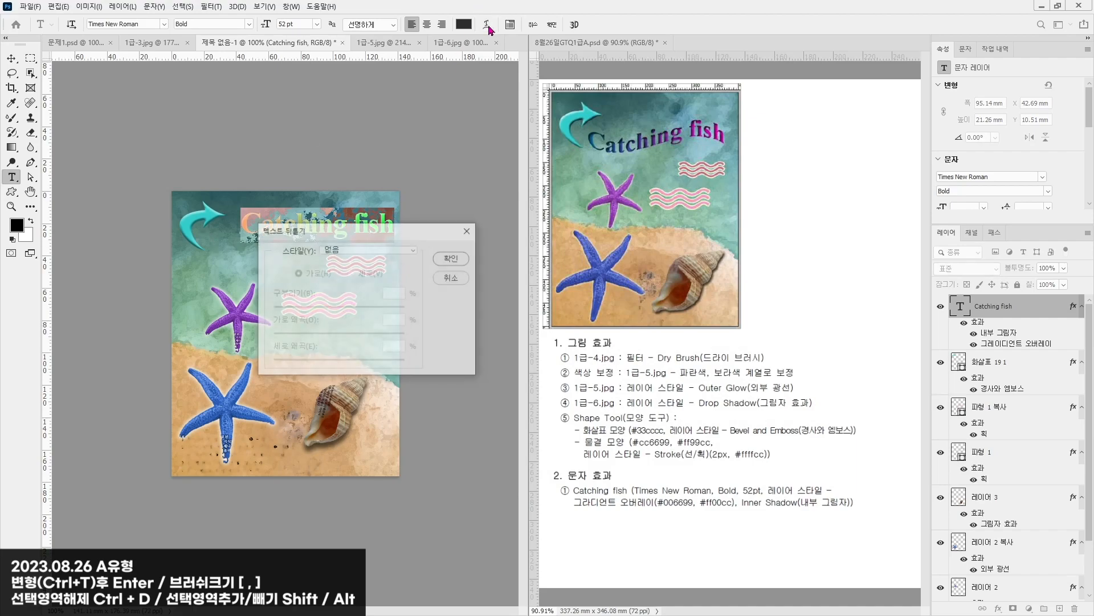
pyautogui.click(369, 249)
pyautogui.click(338, 380)
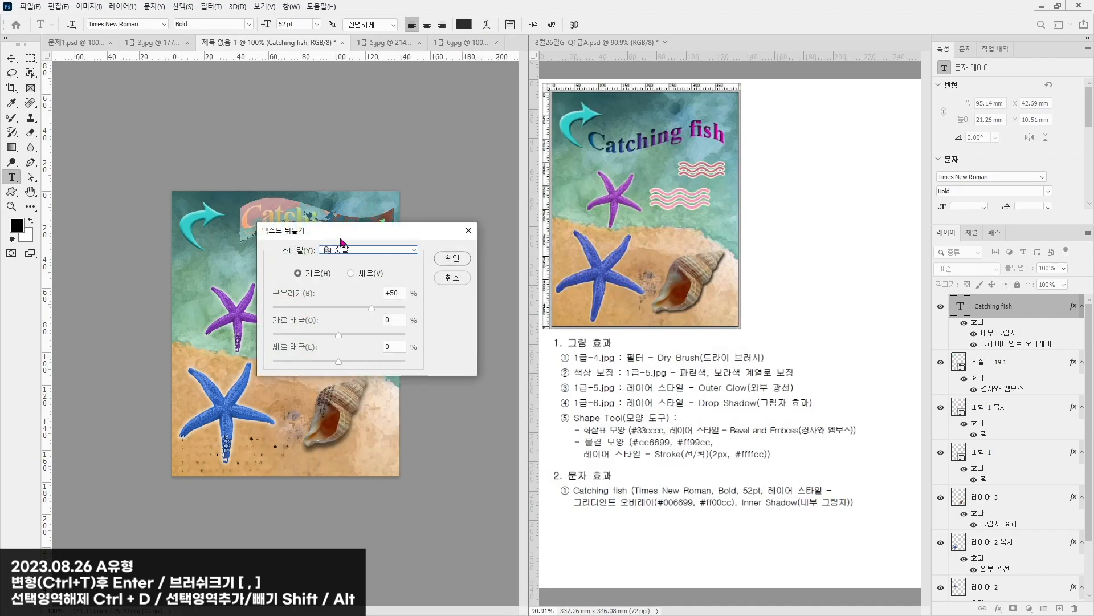
pyautogui.moveTo(345, 231); pyautogui.dragTo(416, 301)
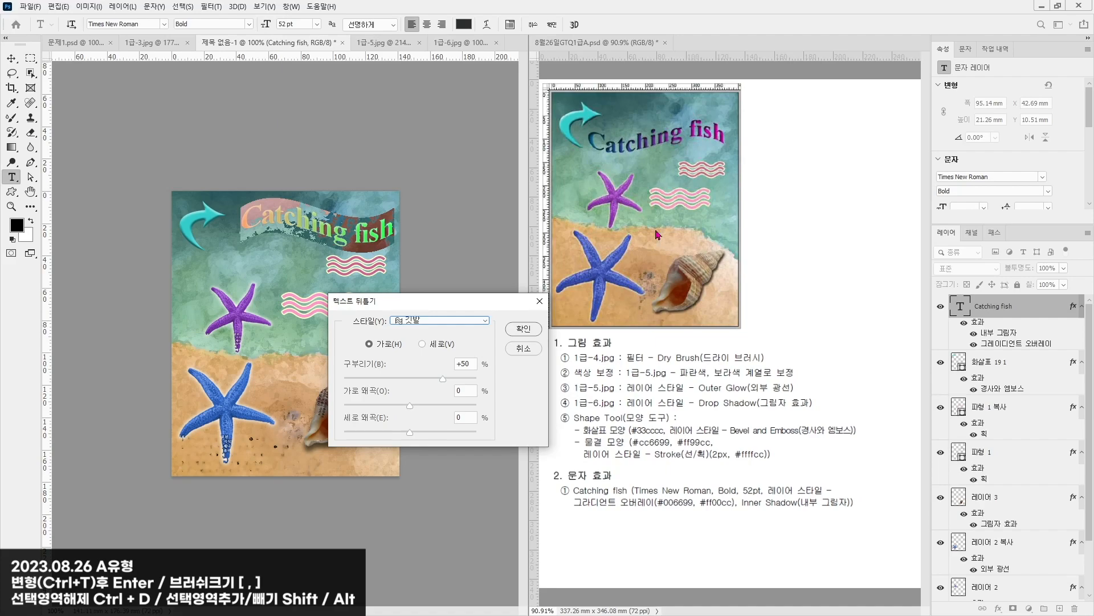
pyautogui.moveTo(440, 378); pyautogui.dragTo(382, 378)
pyautogui.click(523, 329)
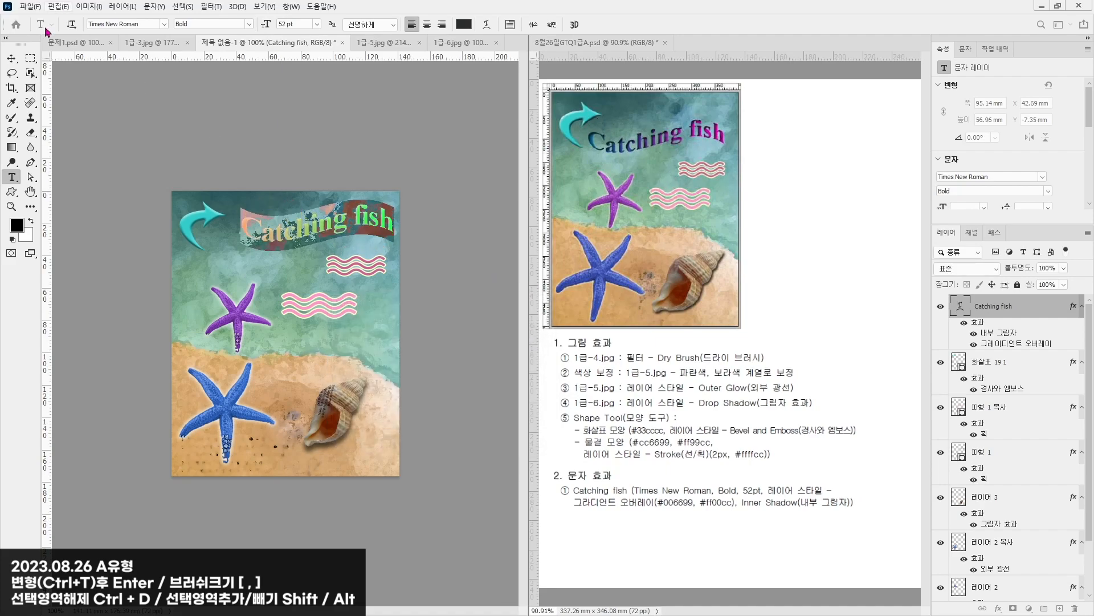
pyautogui.click(11, 58)
pyautogui.moveTo(295, 229); pyautogui.dragTo(268, 239)
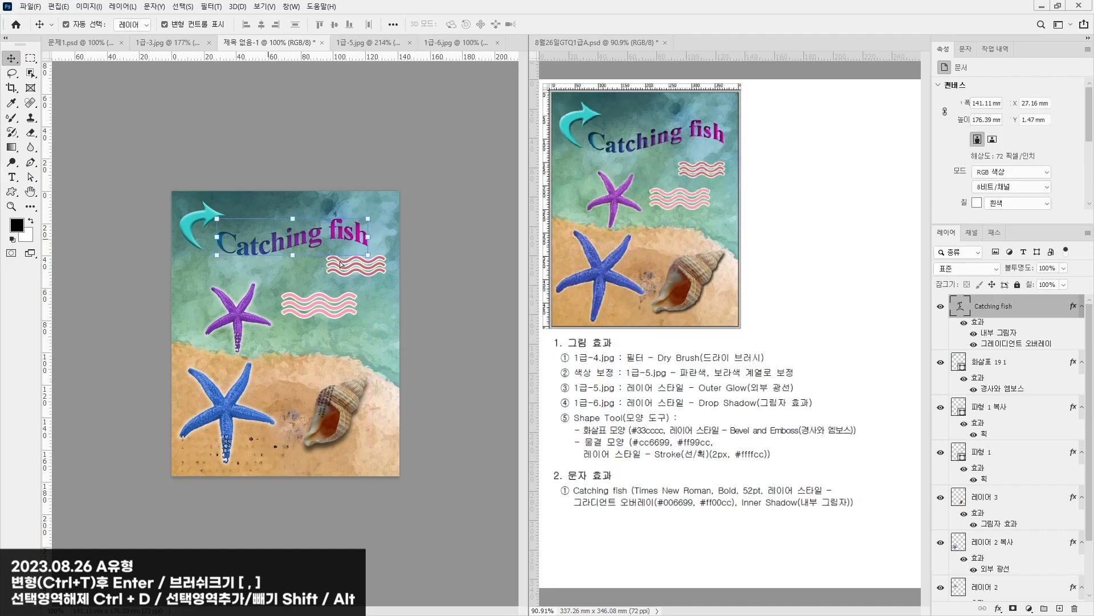
# Step: Shrink the upper wave shape slightly and shift both wave shapes a little lower to match the reference layout
pyautogui.click(377, 274)
pyautogui.click(377, 273)
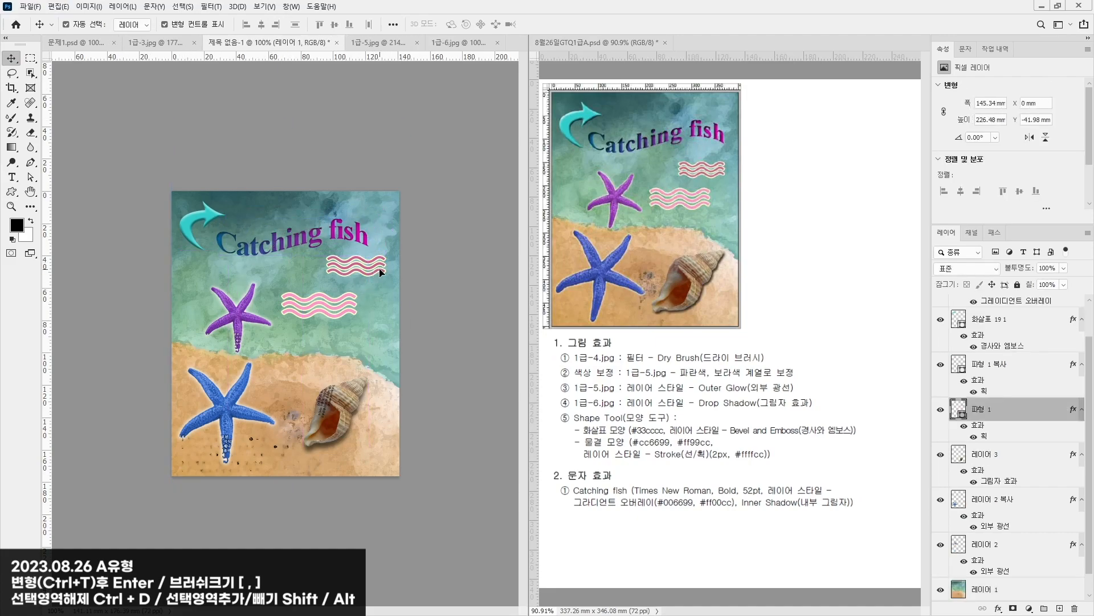
pyautogui.hotkey('ctrl', 't')
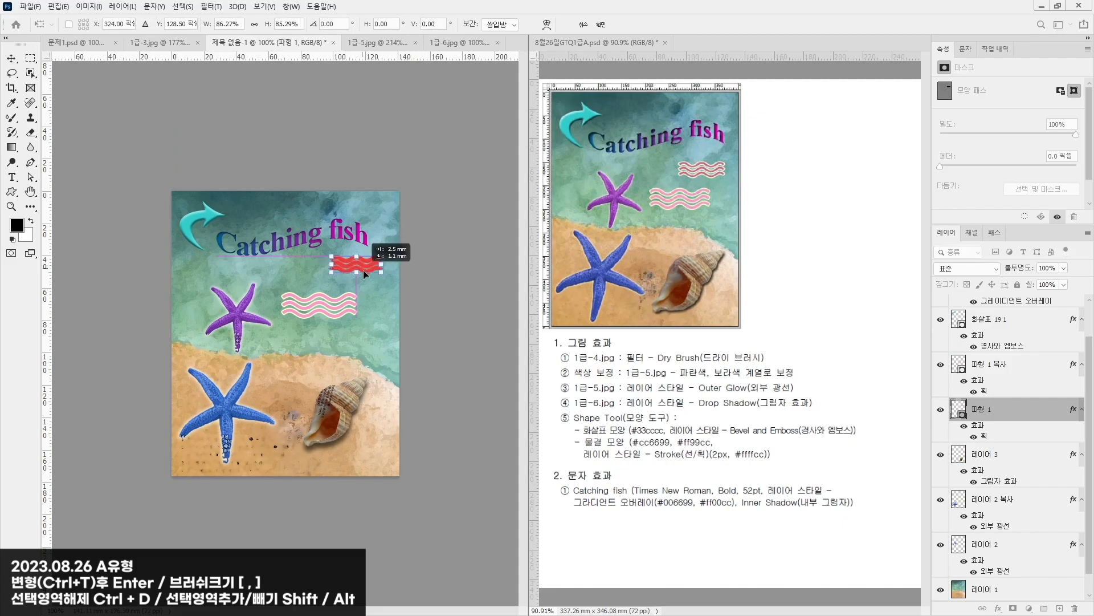
pyautogui.press('Return')
pyautogui.moveTo(332, 310); pyautogui.dragTo(320, 320)
pyautogui.click(420, 277)
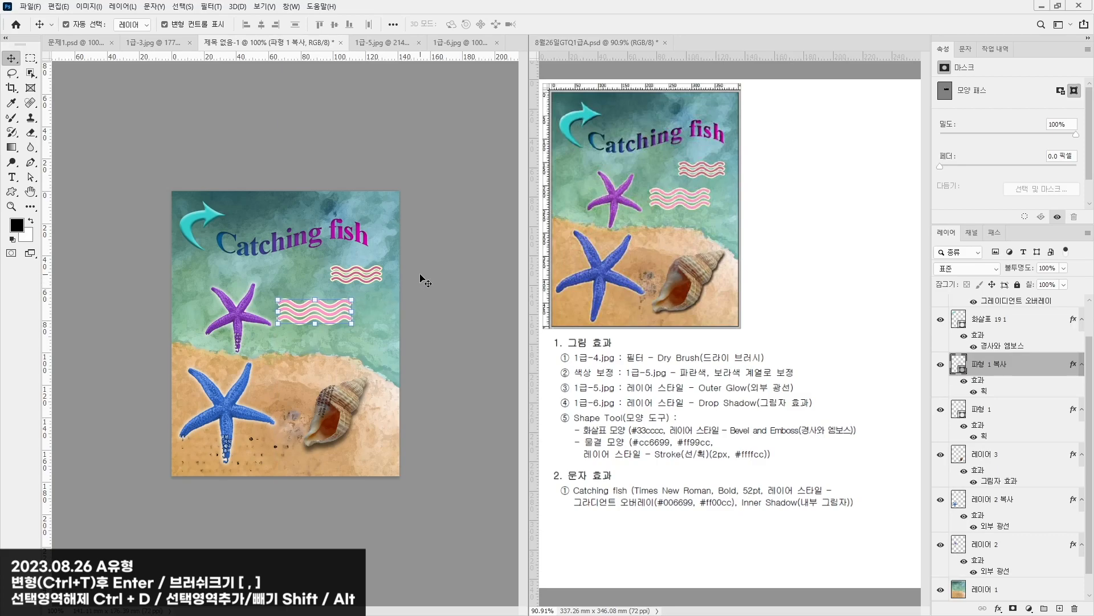
# Step: Save the finished composition as the Photoshop file 문제2 in the GP08-1A folder, accepting the format options
pyautogui.press('ctrl')
pyautogui.hotkey('ctrl', 'shift', 's')
pyautogui.press('Escape')
pyautogui.click(29, 6)
pyautogui.click(65, 146)
pyautogui.write('a')
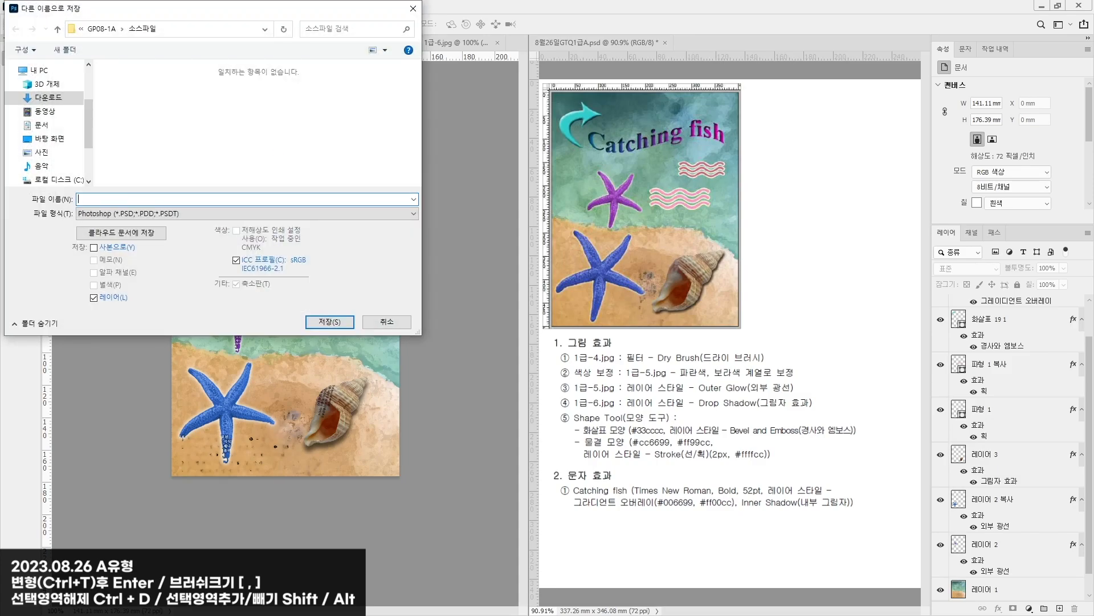
pyautogui.write('2')
pyautogui.click(99, 30)
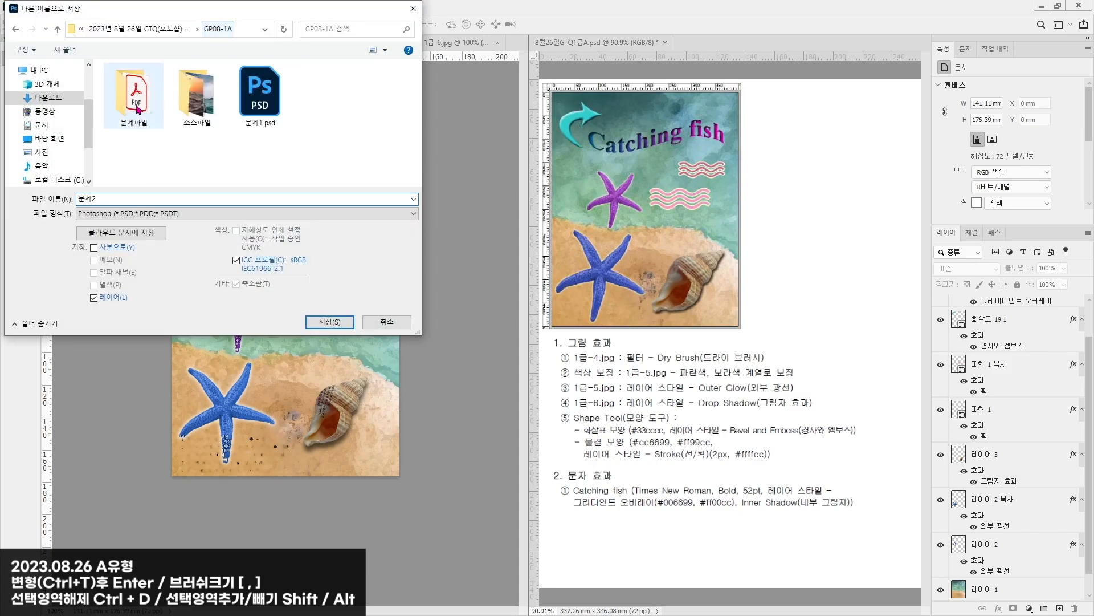
pyautogui.click(341, 322)
pyautogui.click(649, 172)
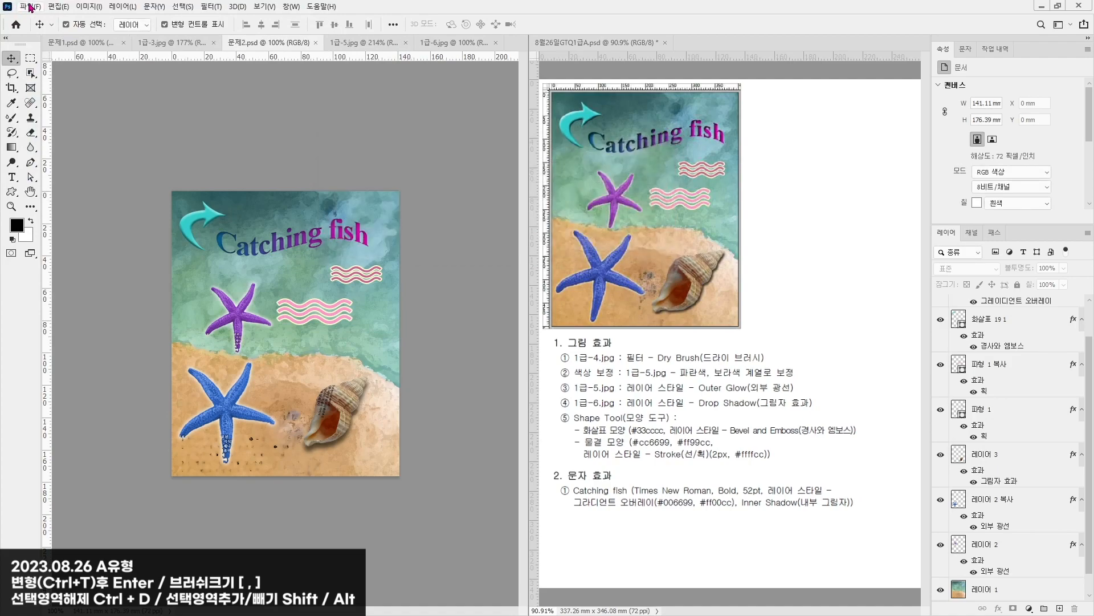
# Step: Save a JPEG version of 문제2 in the same folder at quality 12
pyautogui.click(29, 6)
pyautogui.click(64, 144)
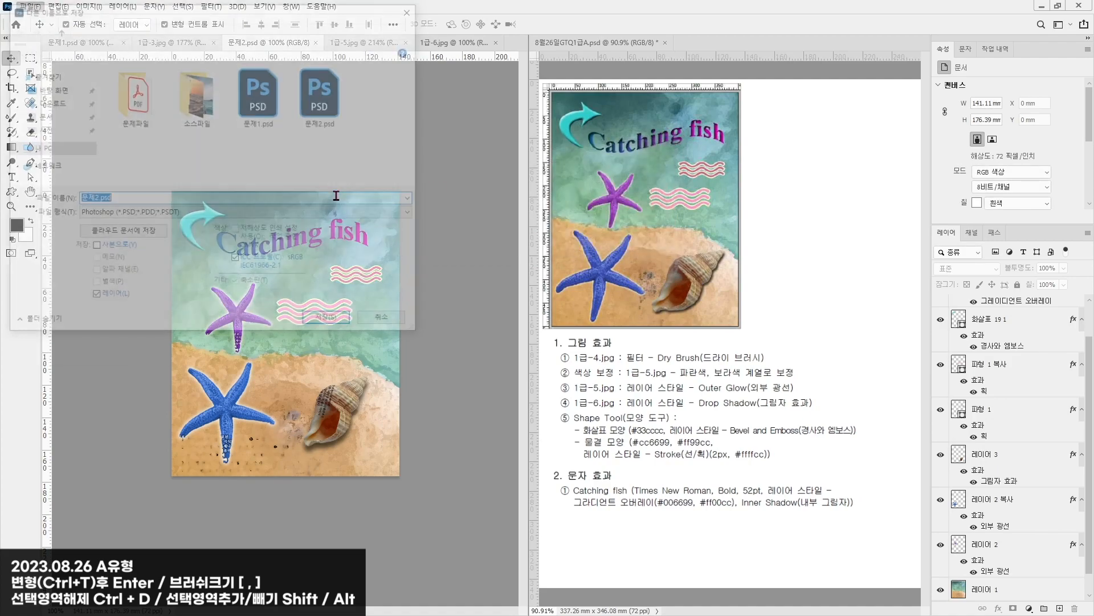
pyautogui.click(149, 213)
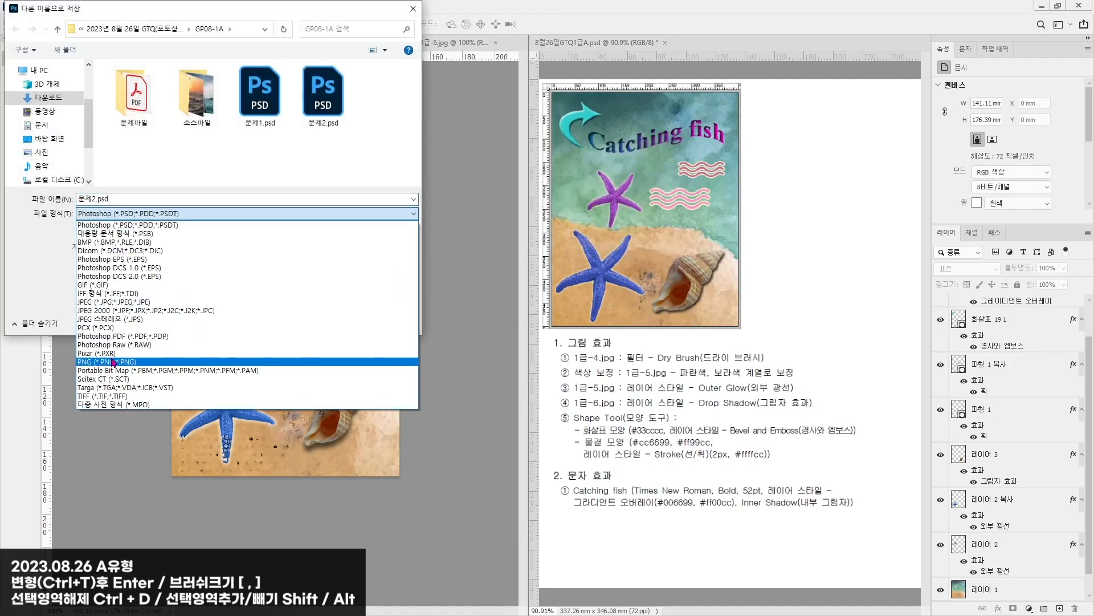
pyautogui.click(114, 302)
pyautogui.click(341, 322)
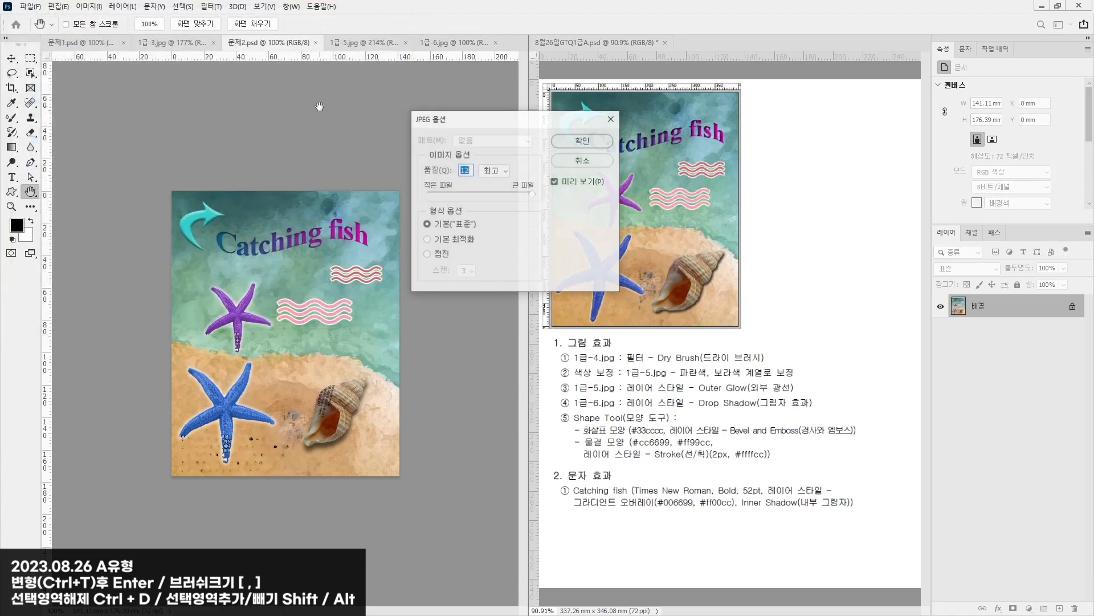
pyautogui.click(583, 141)
# Step: Check problem 3's size in the exam PDF and create a white 600 × 400 pixel RGB document at 72 pixels/inch
pyautogui.hotkey('alt', 'Tab')
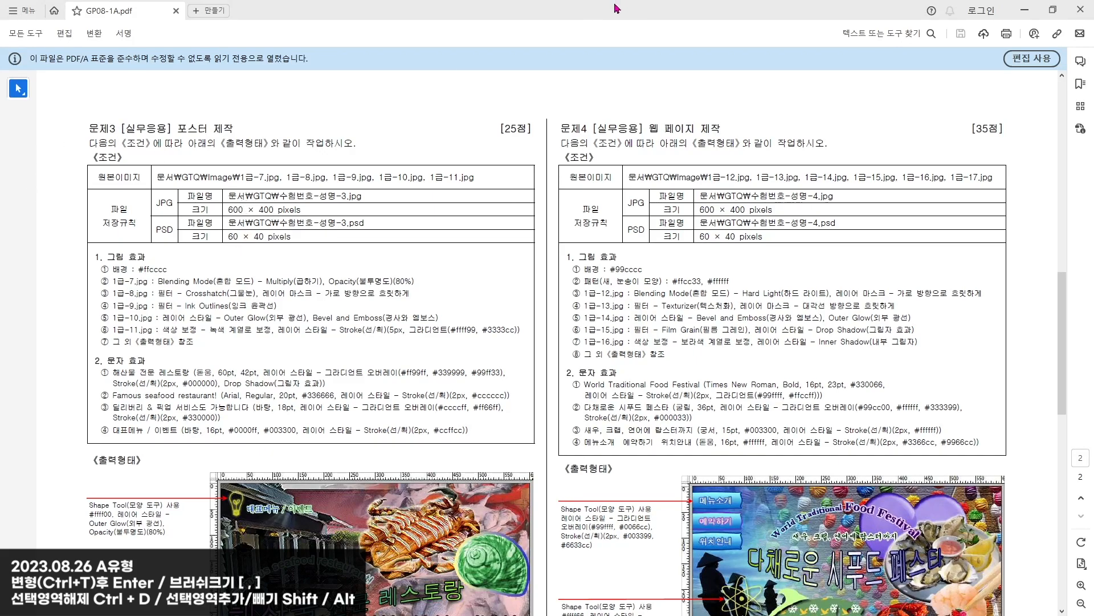
pyautogui.hotkey('alt', 'Tab')
pyautogui.click(44, 6)
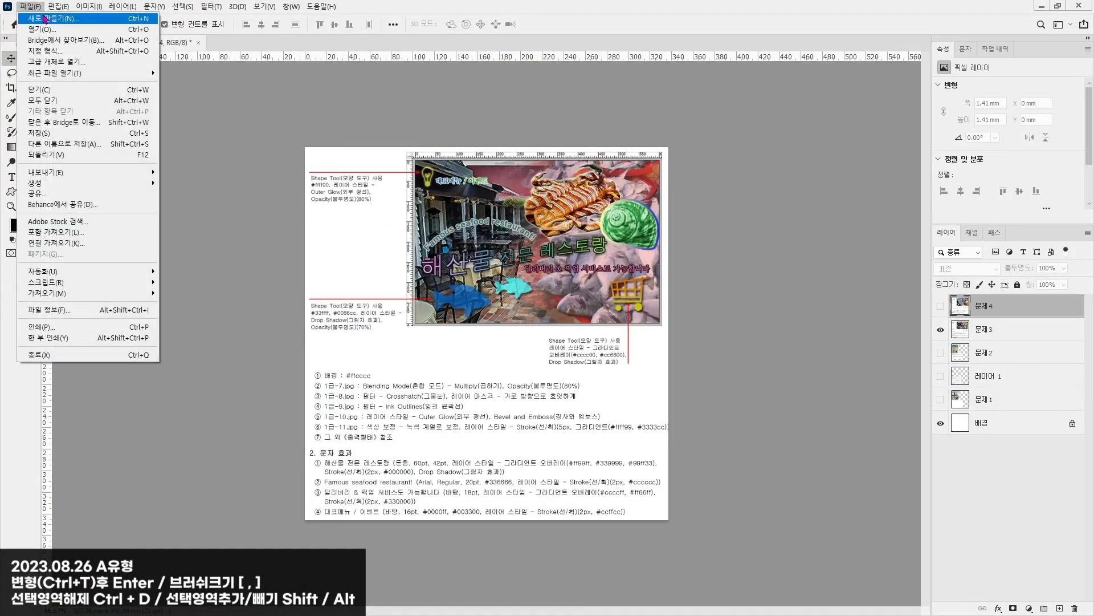
pyautogui.click(45, 18)
pyautogui.doubleClick(383, 144)
pyautogui.click(452, 144)
pyautogui.click(439, 150)
pyautogui.doubleClick(387, 144)
pyautogui.write('600')
pyautogui.press('Tab')
pyautogui.write('40')
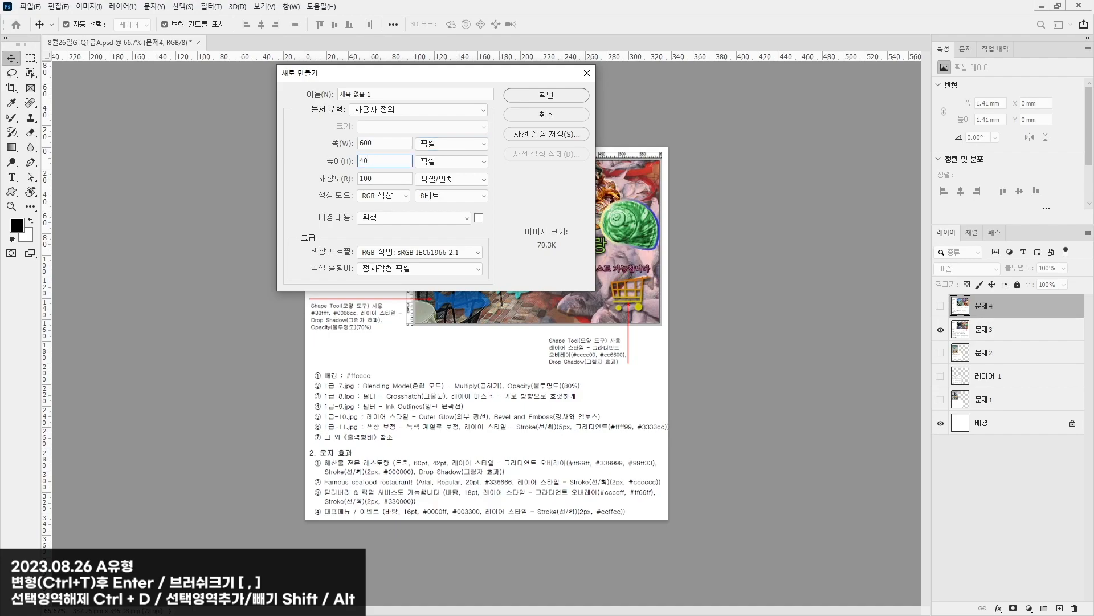
pyautogui.press('Tab')
pyautogui.write('72')
pyautogui.press('Return')
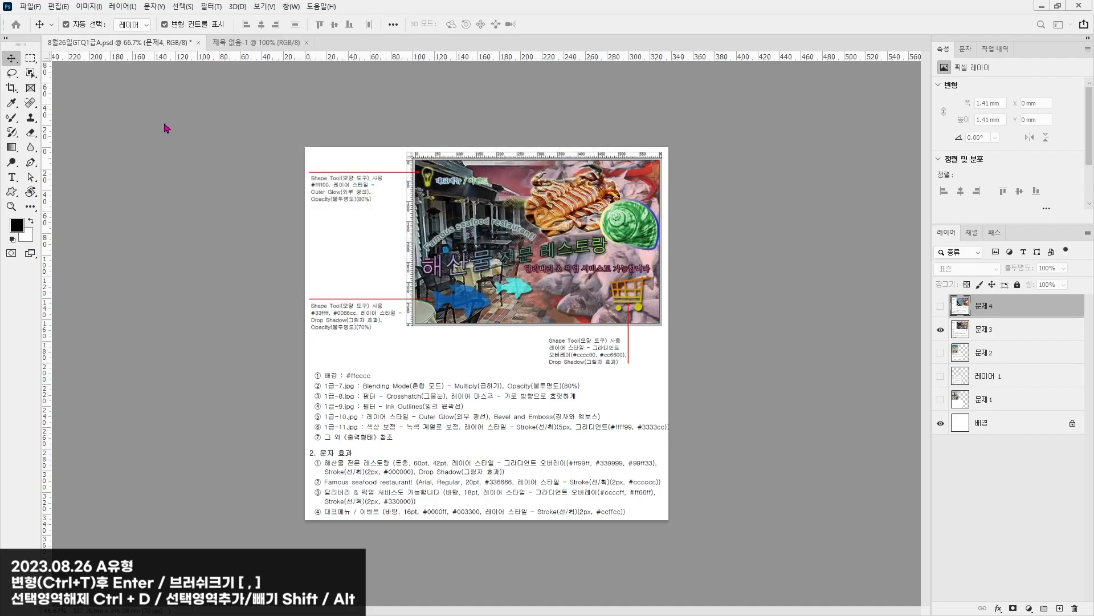
# Step: Arrange the new blank document and the exam reference side by side in a vertical two-up layout
pyautogui.click(262, 9)
pyautogui.moveTo(291, 7)
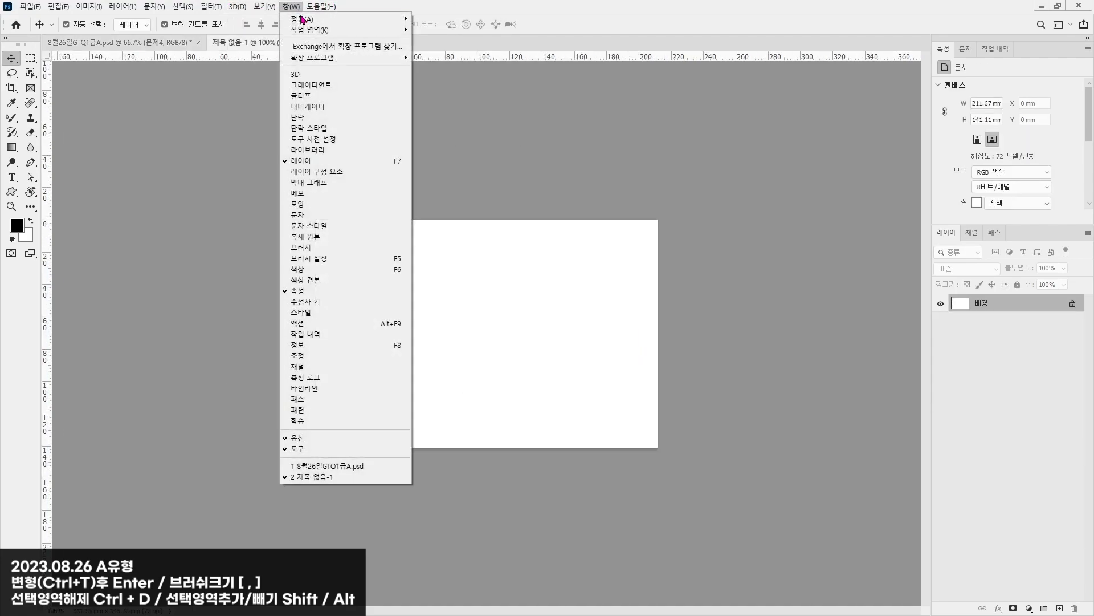
pyautogui.moveTo(319, 19)
pyautogui.click(449, 52)
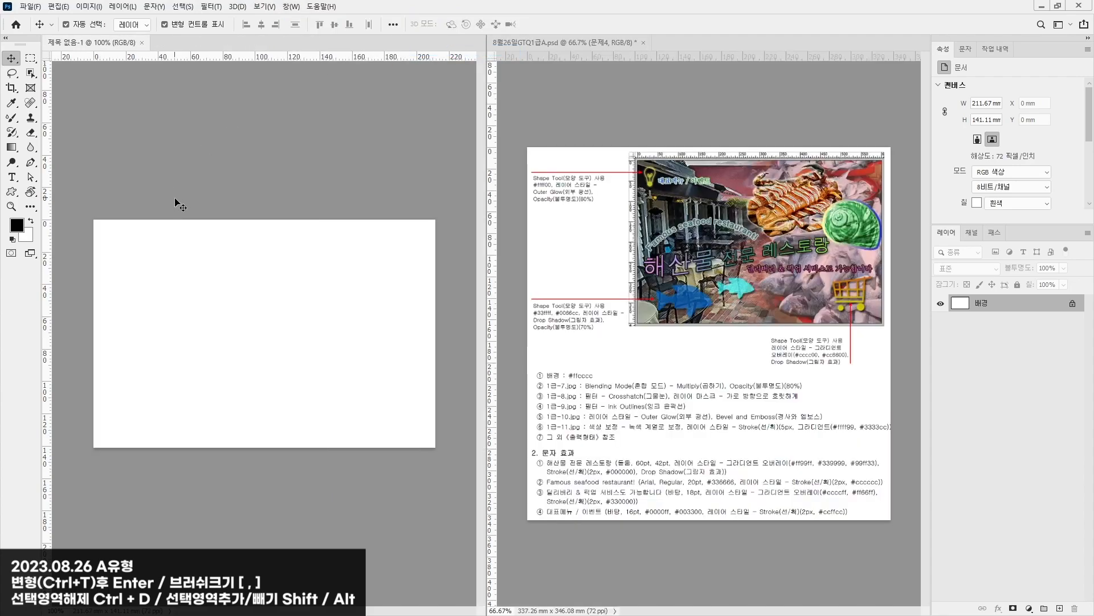
# Step: Save the blank document as the Photoshop file 문제3 in the GP08-1A folder
pyautogui.click(23, 6)
pyautogui.click(57, 142)
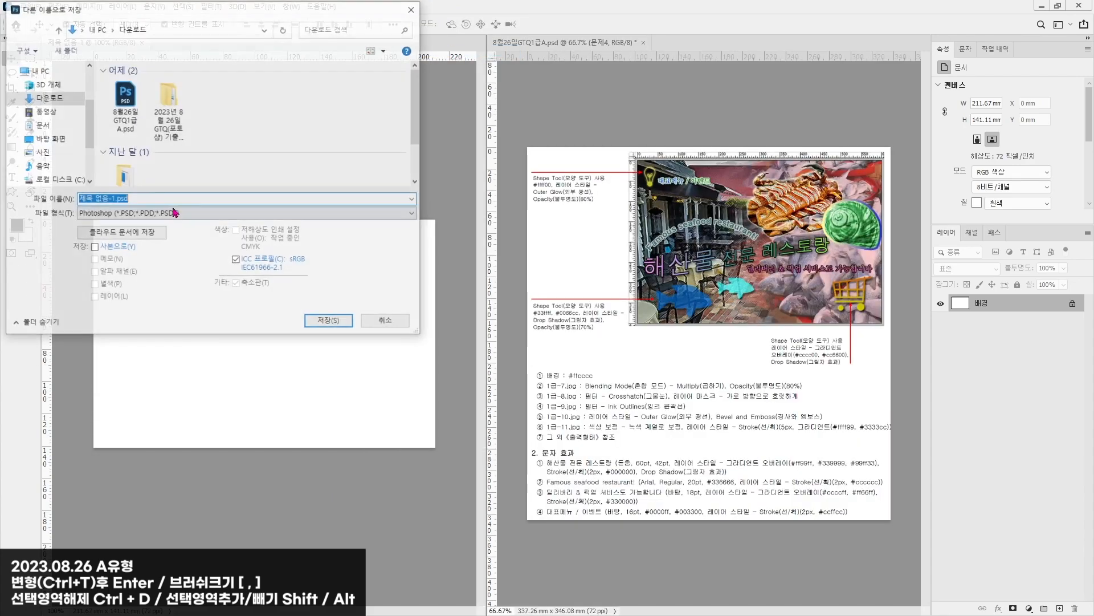
pyautogui.doubleClick(166, 112)
pyautogui.doubleClick(124, 91)
pyautogui.click(323, 94)
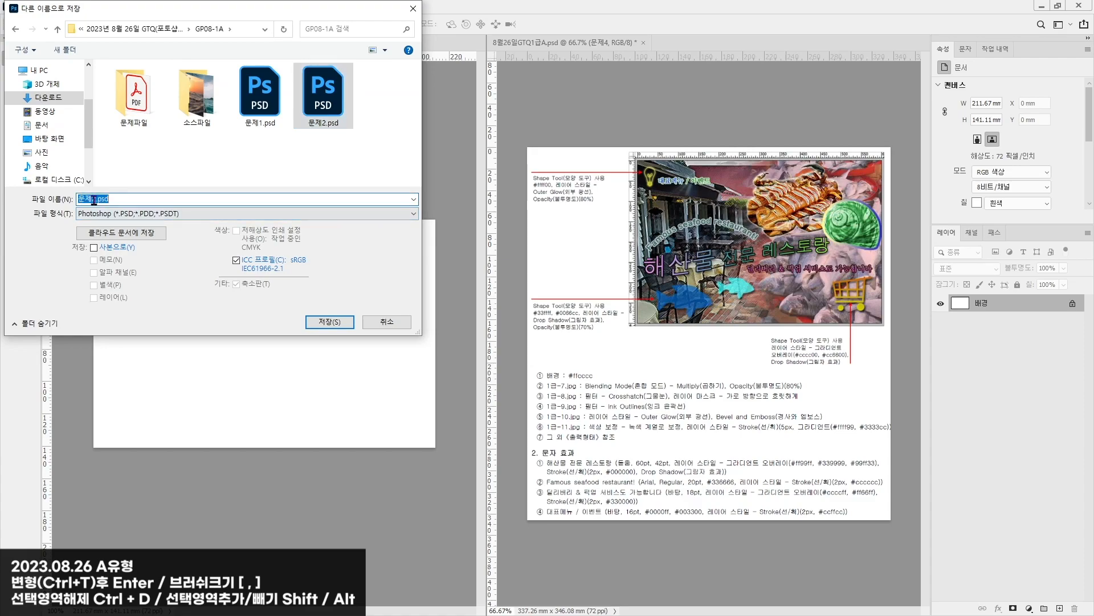
pyautogui.press('Delete')
pyautogui.write('3')
pyautogui.press('Return')
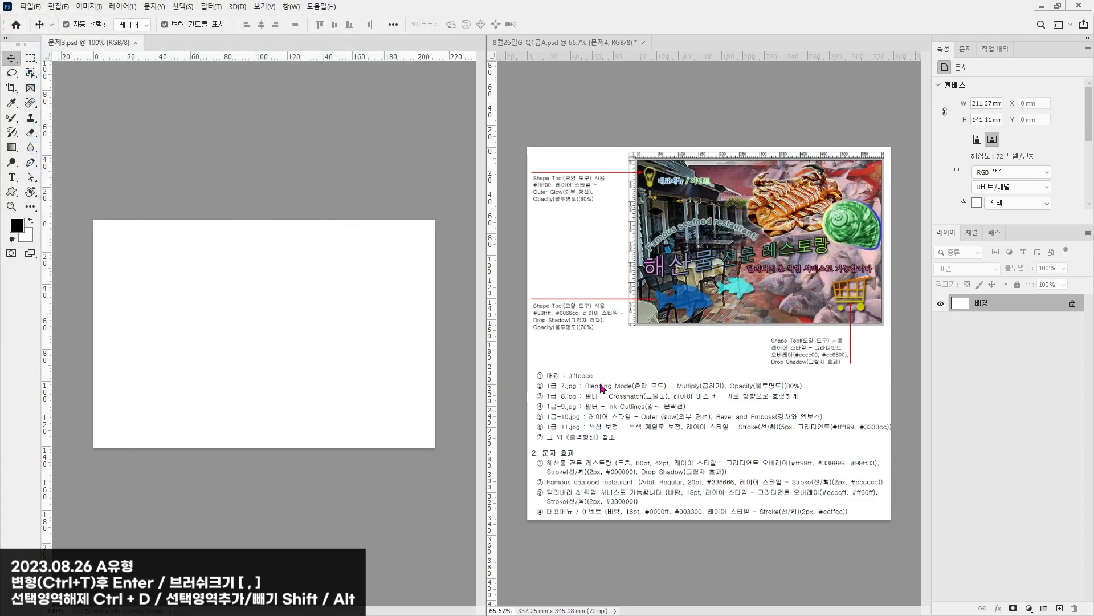
# Step: Fill the background of the 문제3 document with the colour #ffcccc
pyautogui.click(17, 226)
pyautogui.moveTo(878, 197); pyautogui.dragTo(477, 136)
pyautogui.write('ffcccc')
pyautogui.press('Return')
pyautogui.hotkey('alt', 'BackSpace')
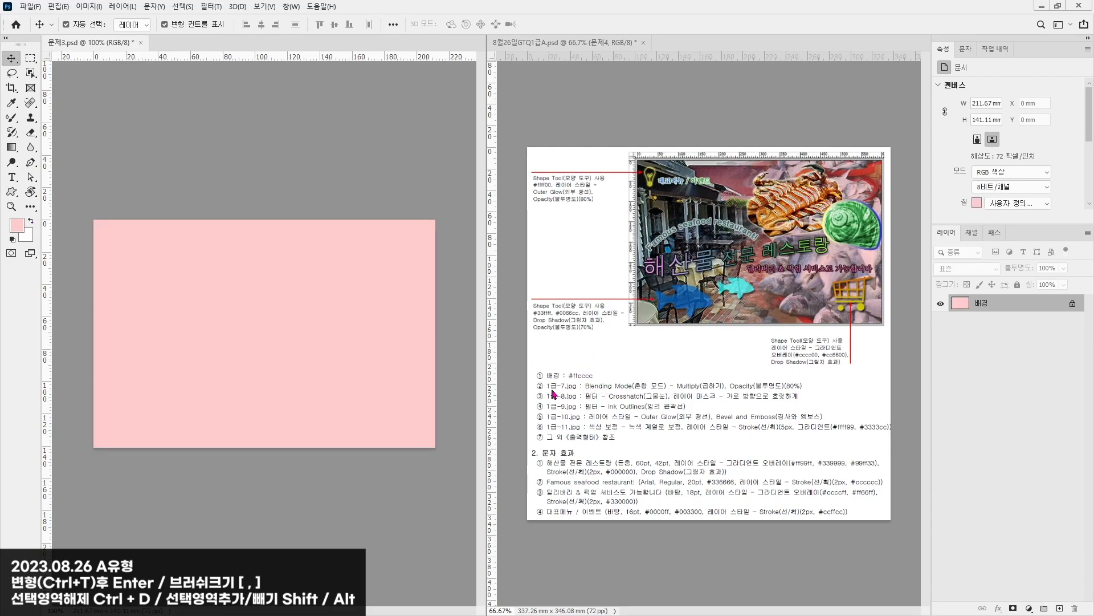
# Step: Open 1급-7.jpg from the 소스파일 folder, copy the fish photo into the 문제3 document, and close the source image
pyautogui.click(30, 6)
pyautogui.click(34, 27)
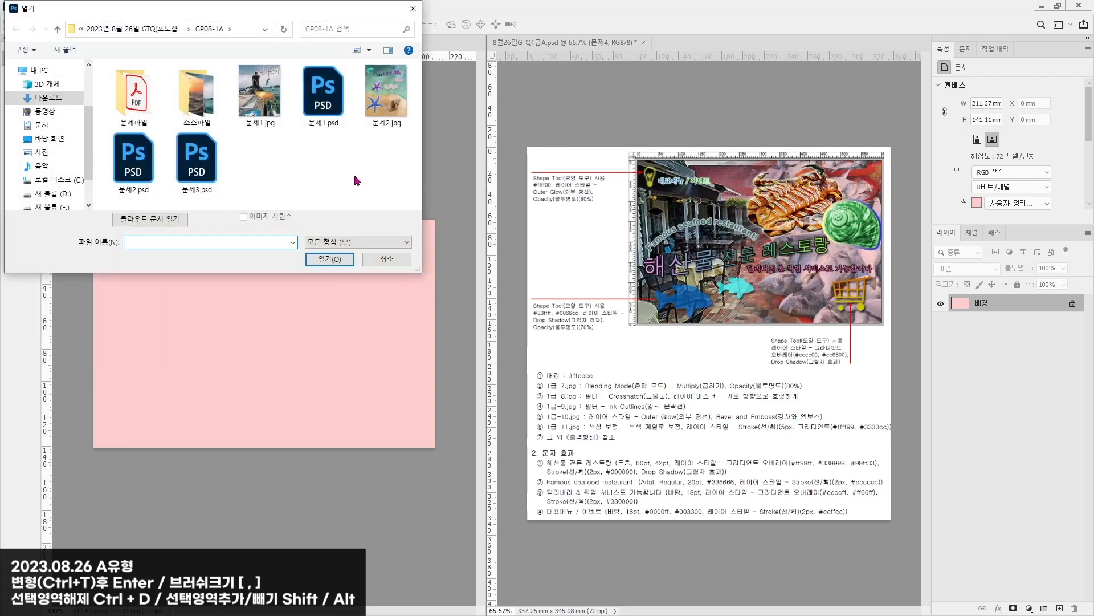
pyautogui.doubleClick(198, 102)
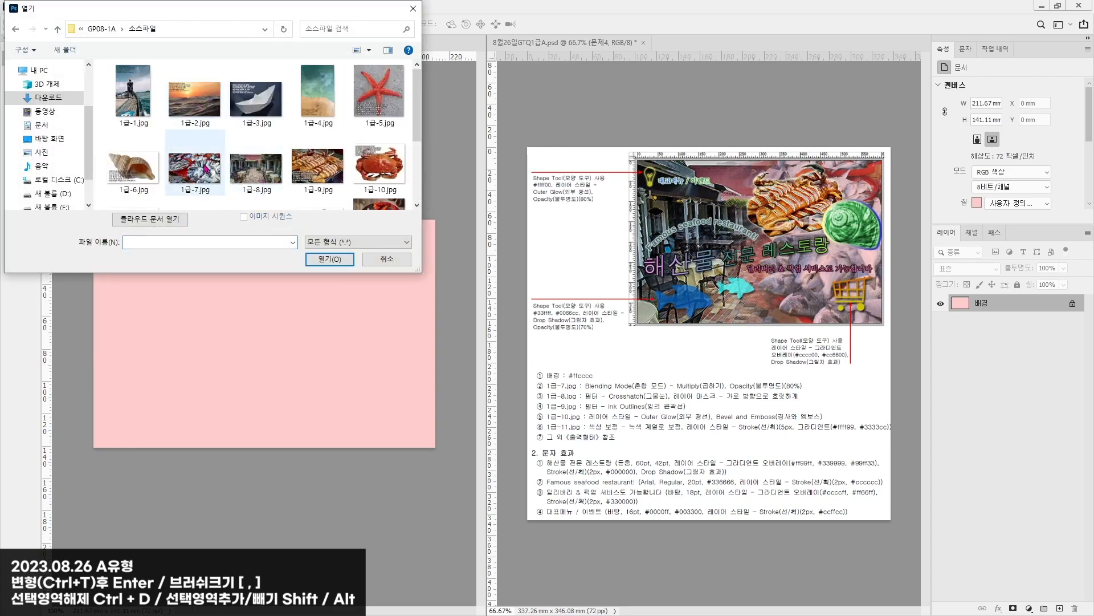
pyautogui.doubleClick(203, 155)
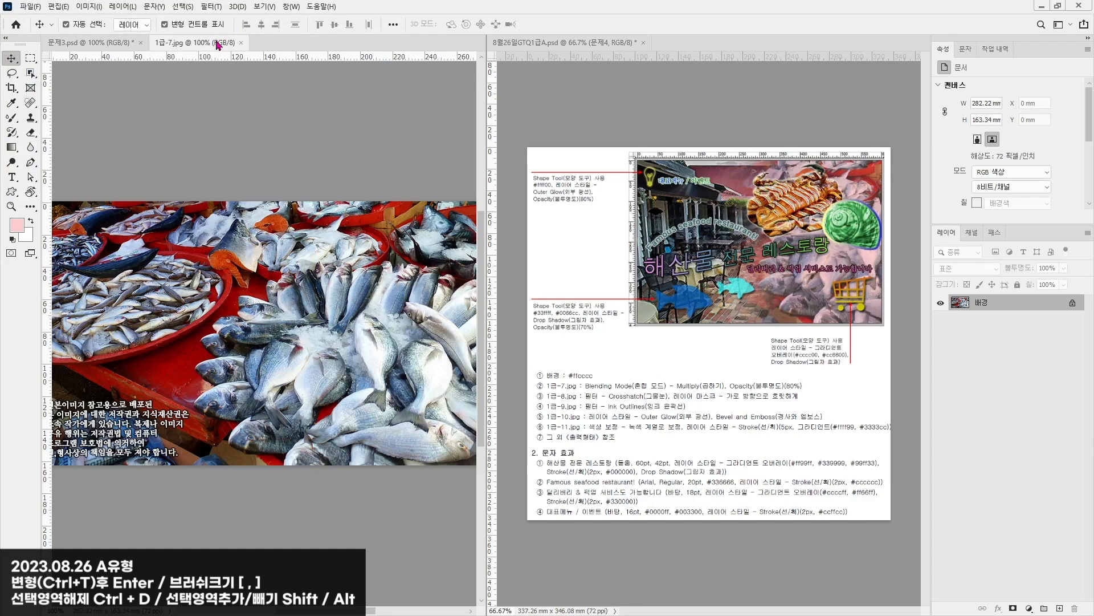
pyautogui.moveTo(216, 42); pyautogui.dragTo(572, 112)
pyautogui.moveTo(651, 228); pyautogui.dragTo(272, 332)
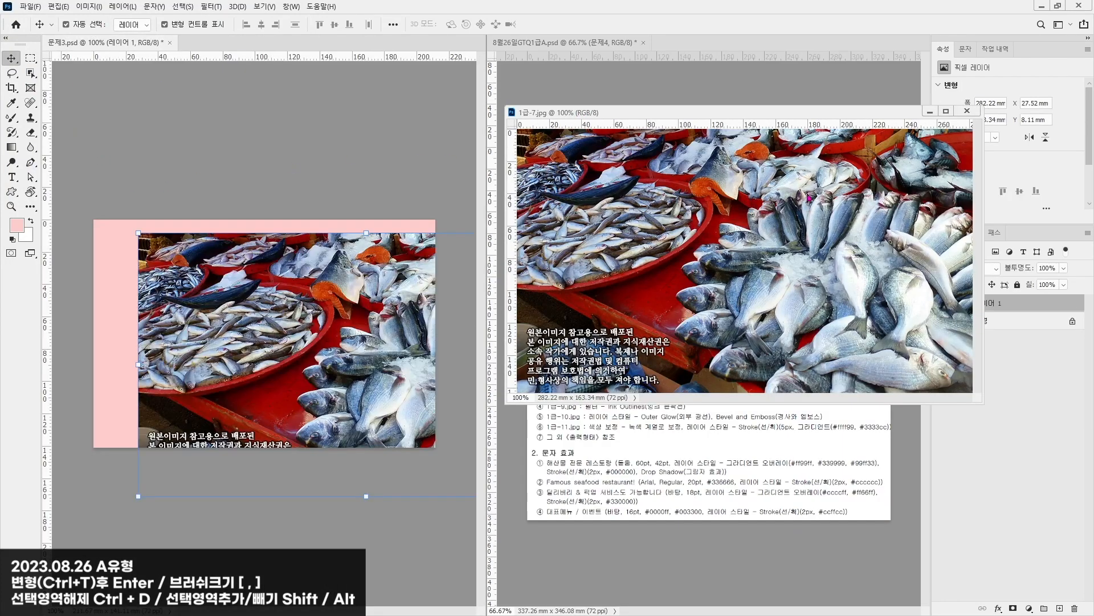
pyautogui.click(967, 111)
# Step: Scale the fish photo down to about 246 × 142 mm and position it to cover the whole pink canvas
pyautogui.moveTo(365, 294); pyautogui.dragTo(299, 268)
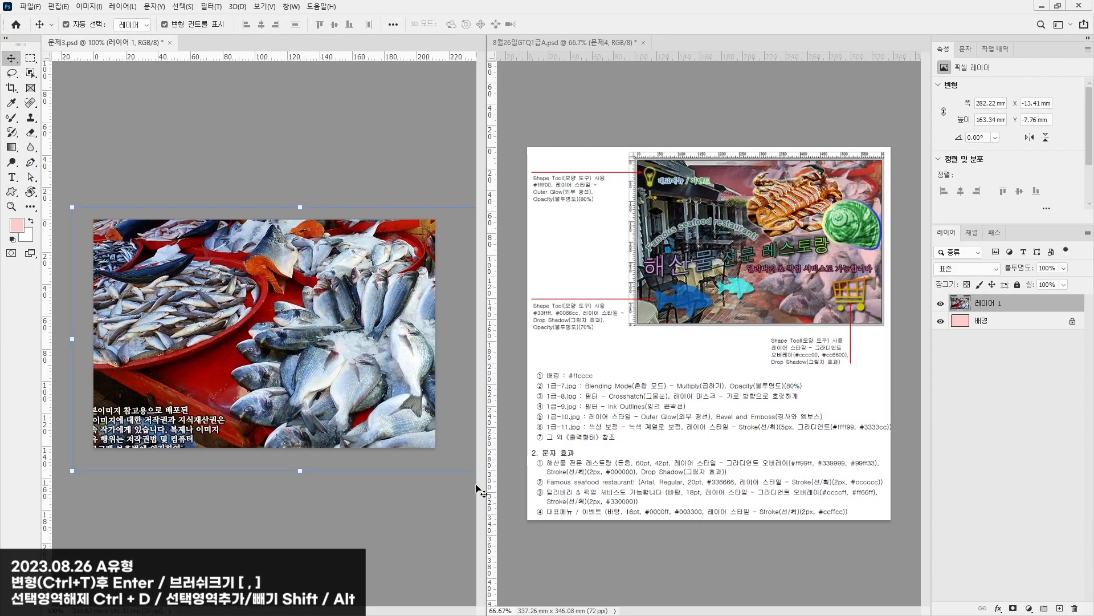
pyautogui.moveTo(76, 473); pyautogui.dragTo(100, 459)
pyautogui.moveTo(186, 391)
pyautogui.mouseDown()
pyautogui.moveTo(170, 382)
pyautogui.moveTo(180, 383)
pyautogui.mouseUp()
pyautogui.press('Return')
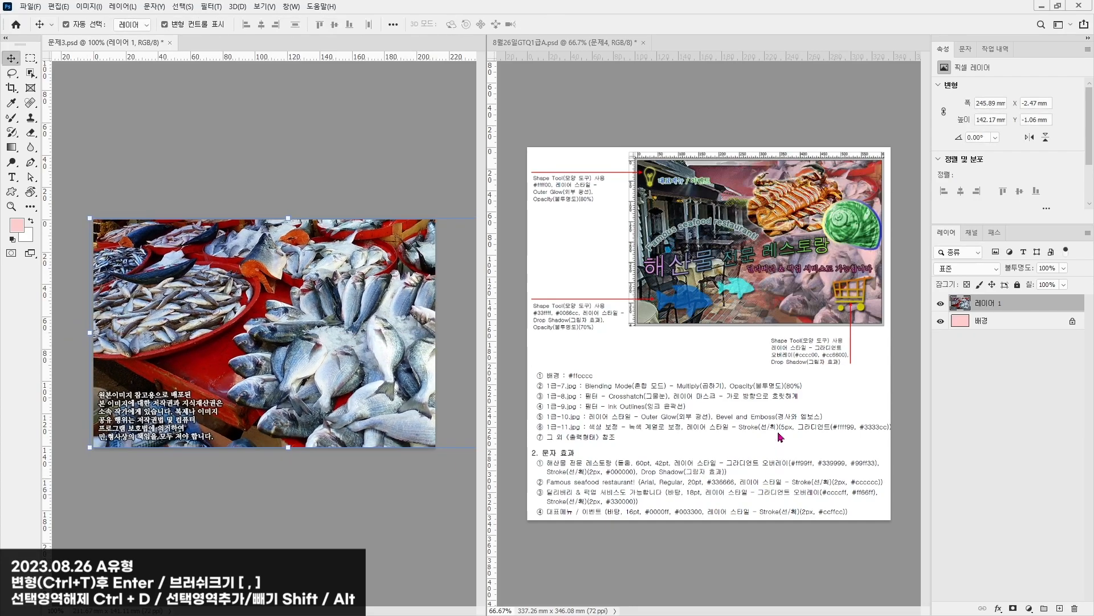
# Step: Open the blending mode choices for the fish photo layer
pyautogui.click(960, 270)
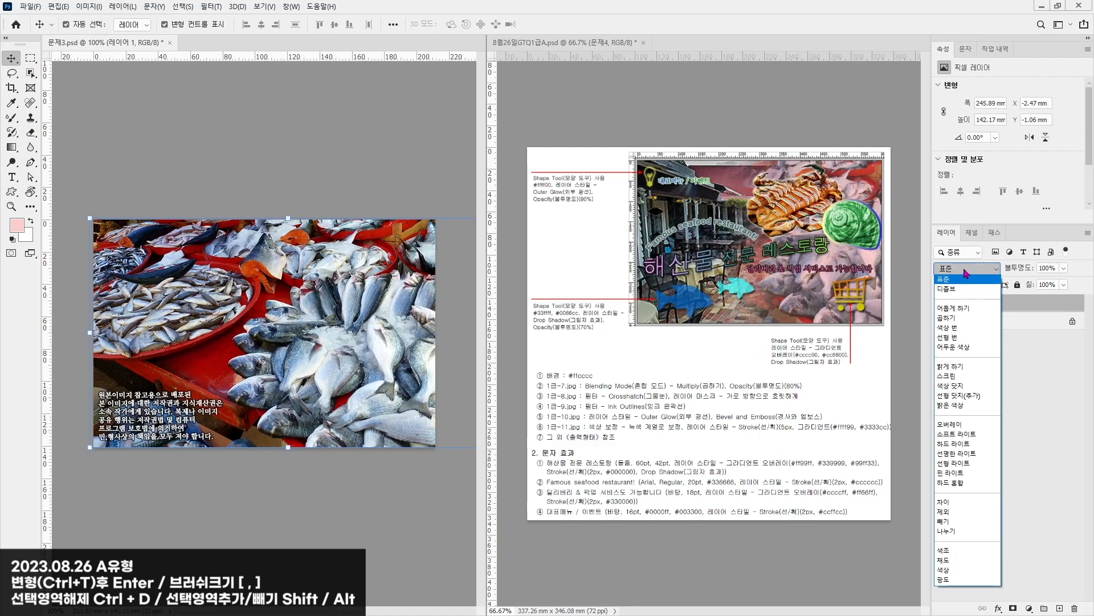
# Step: Set the fish photo layer's blend mode to Multiply (곱하기) and its opacity to 80%
pyautogui.click(963, 318)
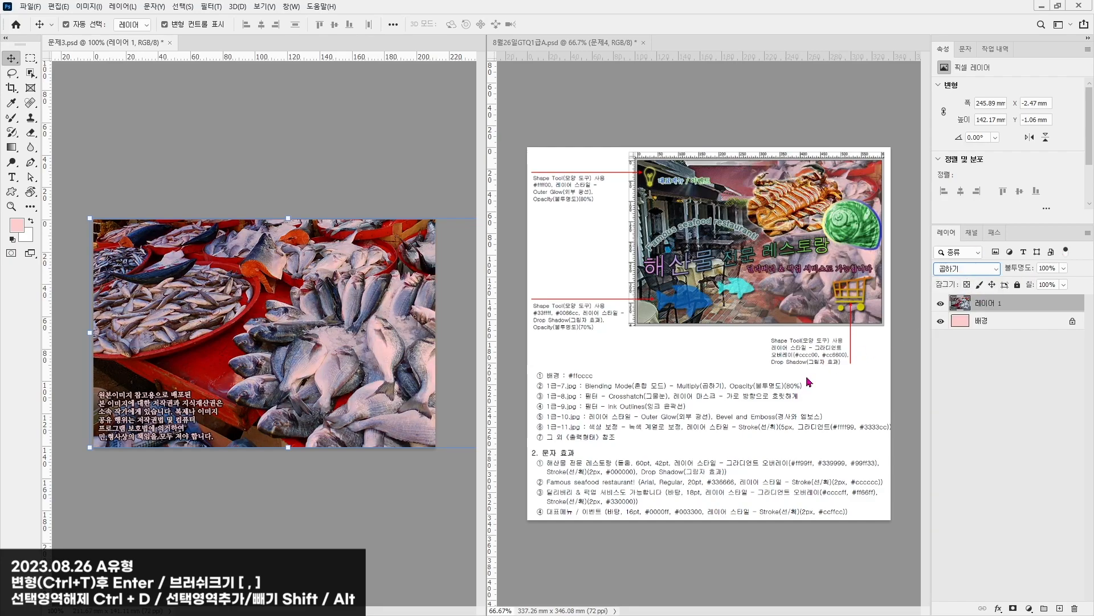
pyautogui.click(997, 358)
pyautogui.click(993, 306)
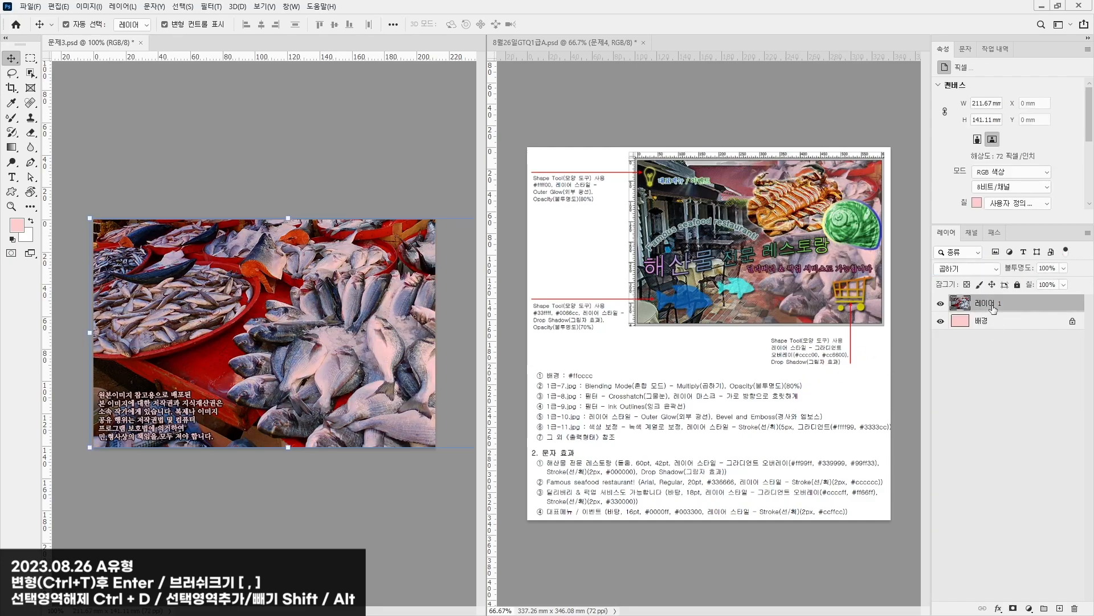
pyautogui.press('8')
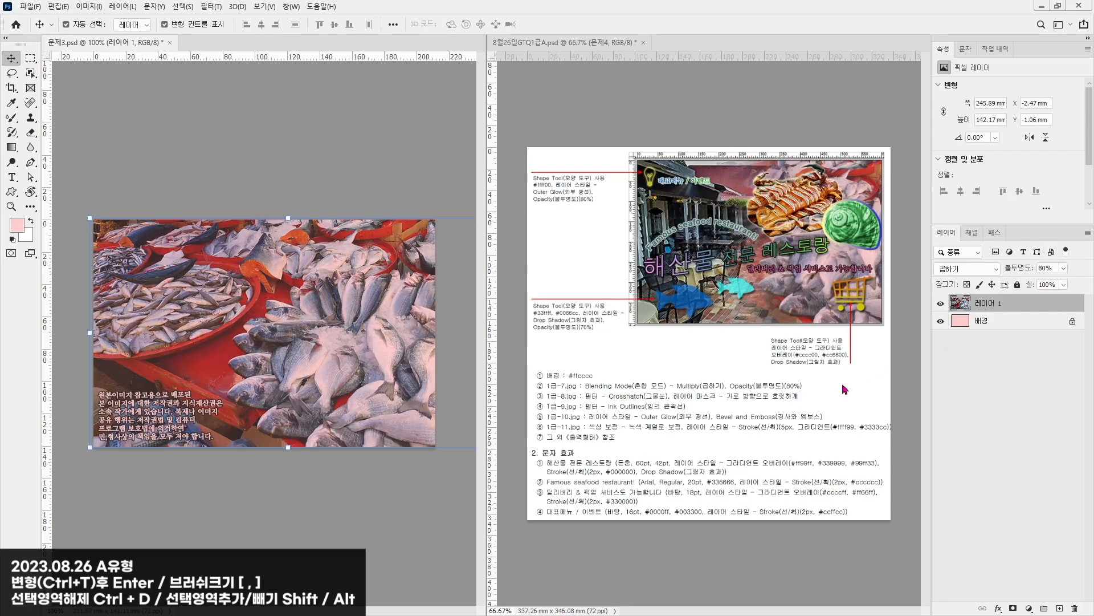
# Step: Open 1급-8.jpg from the source folder and place it in a floating window over the 문제3.psd canvas
pyautogui.click(575, 387)
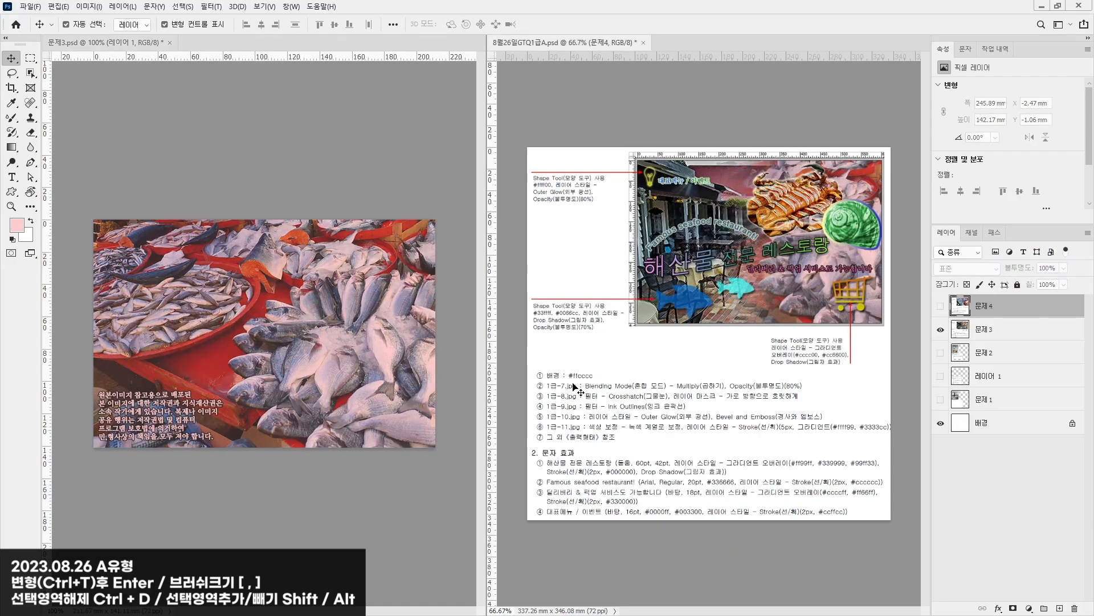
pyautogui.click(31, 6)
pyautogui.click(32, 33)
pyautogui.doubleClick(257, 160)
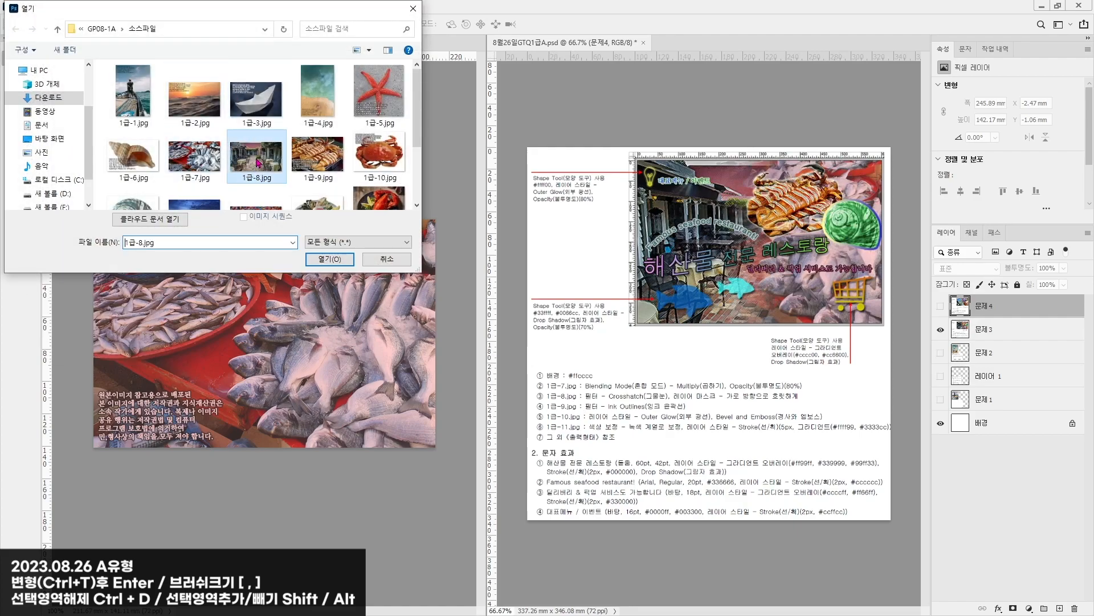
pyautogui.moveTo(684, 42); pyautogui.dragTo(199, 129)
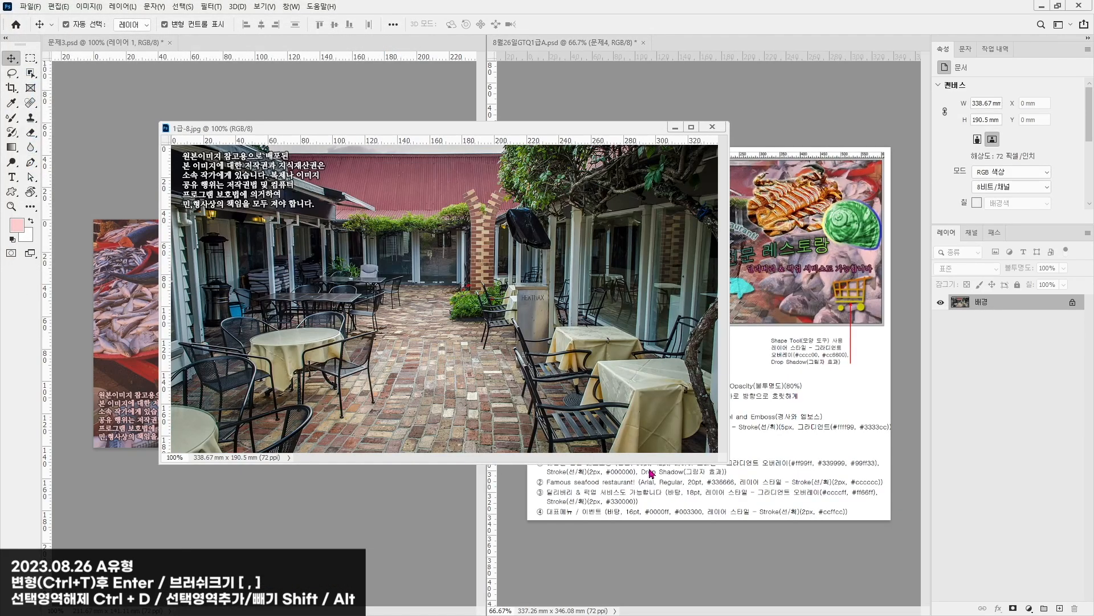
pyautogui.moveTo(602, 134); pyautogui.dragTo(485, 123)
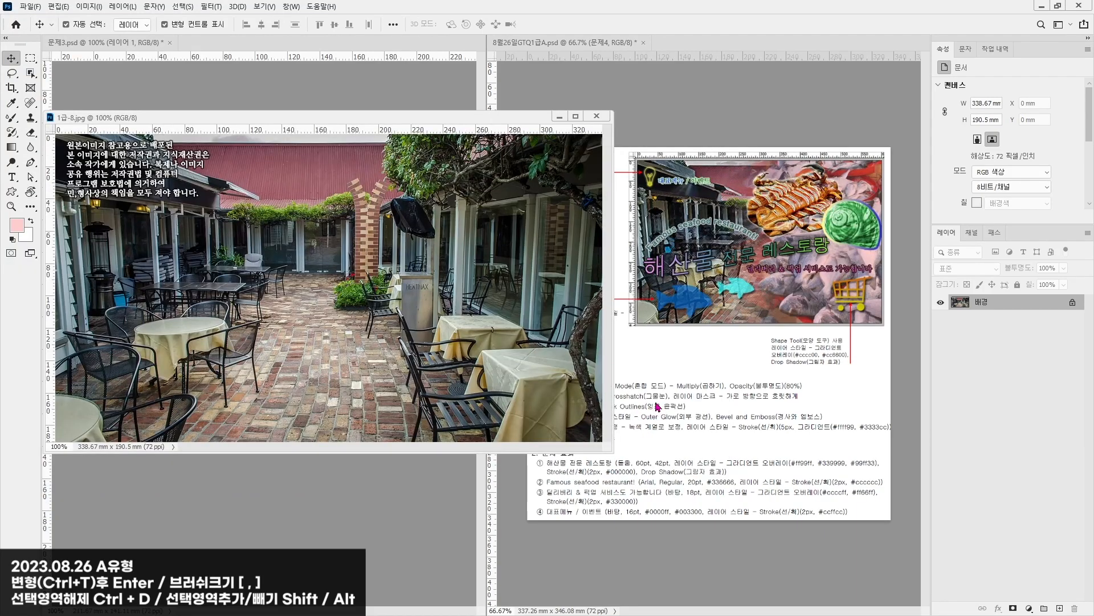
# Step: Apply the Crosshatch (그물눈) filter to 1급-8.jpg with stroke length 9, sharpness 6 and strength 1
pyautogui.click(217, 8)
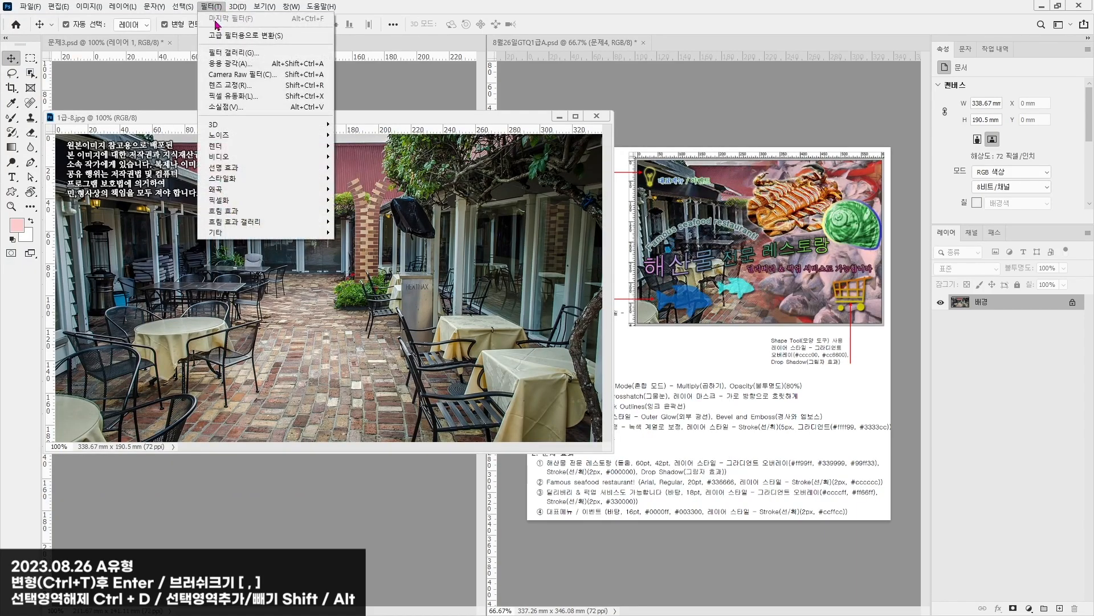
pyautogui.click(234, 52)
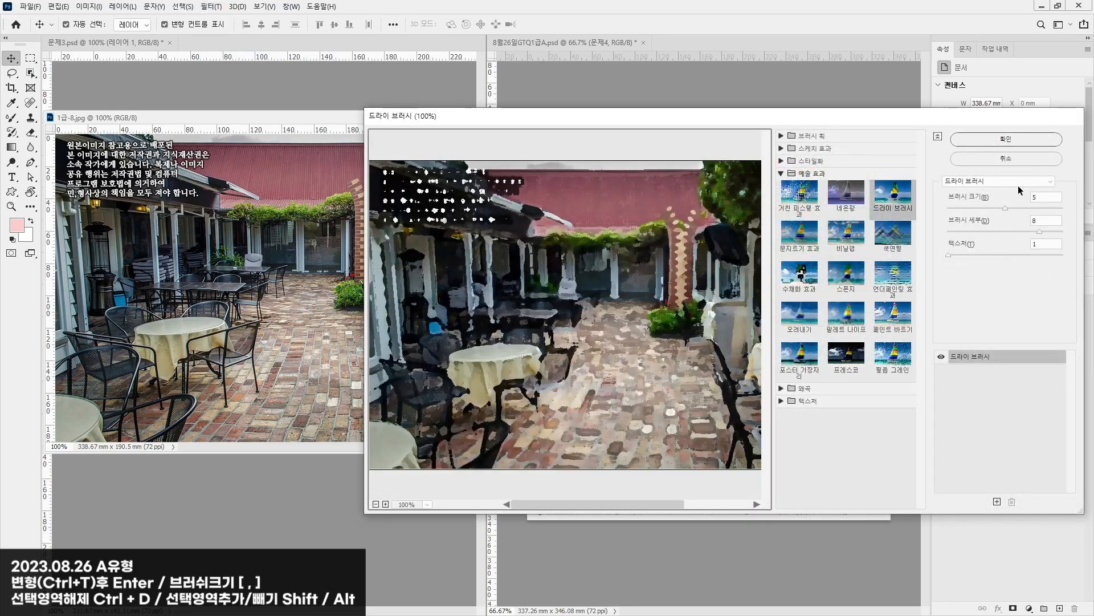
pyautogui.click(1018, 181)
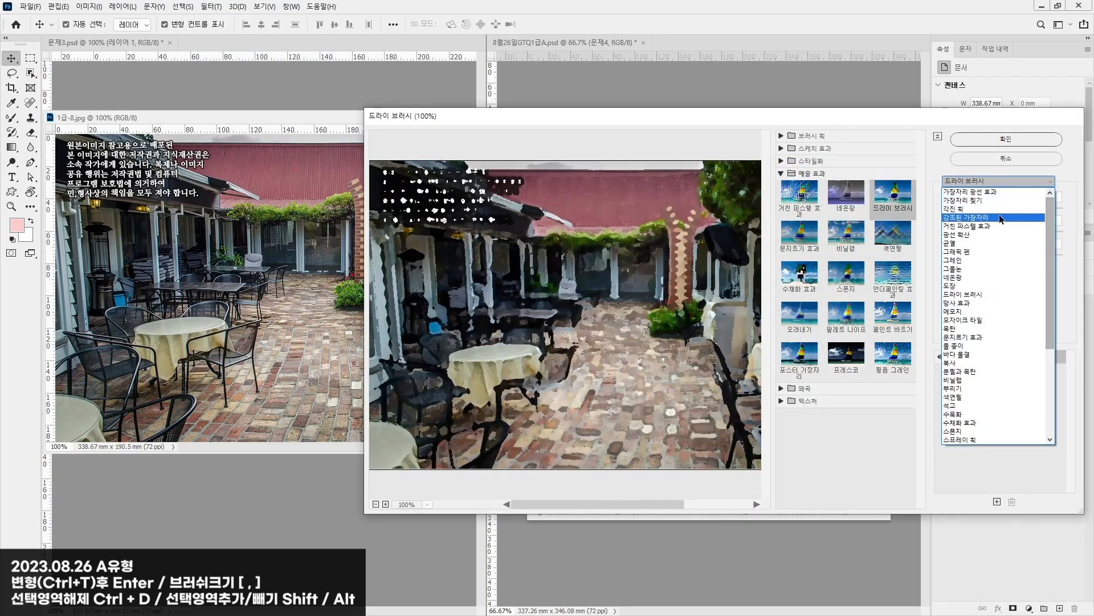
pyautogui.click(964, 269)
pyautogui.moveTo(683, 122); pyautogui.dragTo(638, 247)
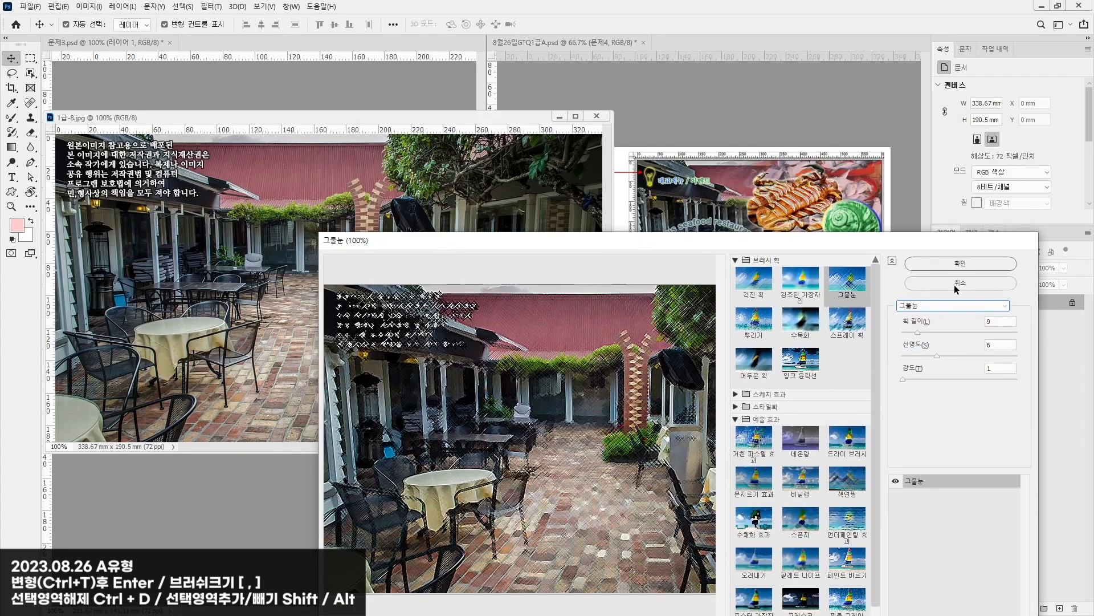
pyautogui.click(1003, 264)
# Step: Copy the filtered patio image into 문제3.psd and close 1급-8.jpg without saving
pyautogui.moveTo(353, 122); pyautogui.dragTo(836, 120)
pyautogui.moveTo(755, 343); pyautogui.dragTo(265, 342)
pyautogui.click(1082, 118)
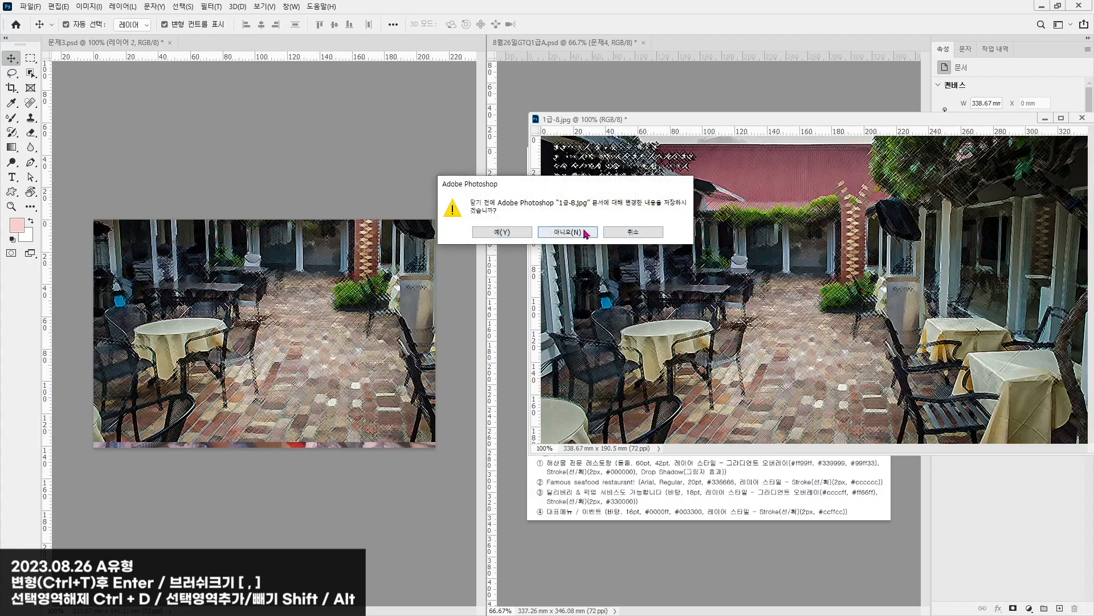
pyautogui.click(586, 233)
# Step: Scale the patio layer to about 80% and align its left side with the canvas's left edge
pyautogui.moveTo(299, 276); pyautogui.dragTo(335, 293)
pyautogui.moveTo(87, 153); pyautogui.dragTo(185, 240)
pyautogui.moveTo(293, 289); pyautogui.dragTo(182, 288)
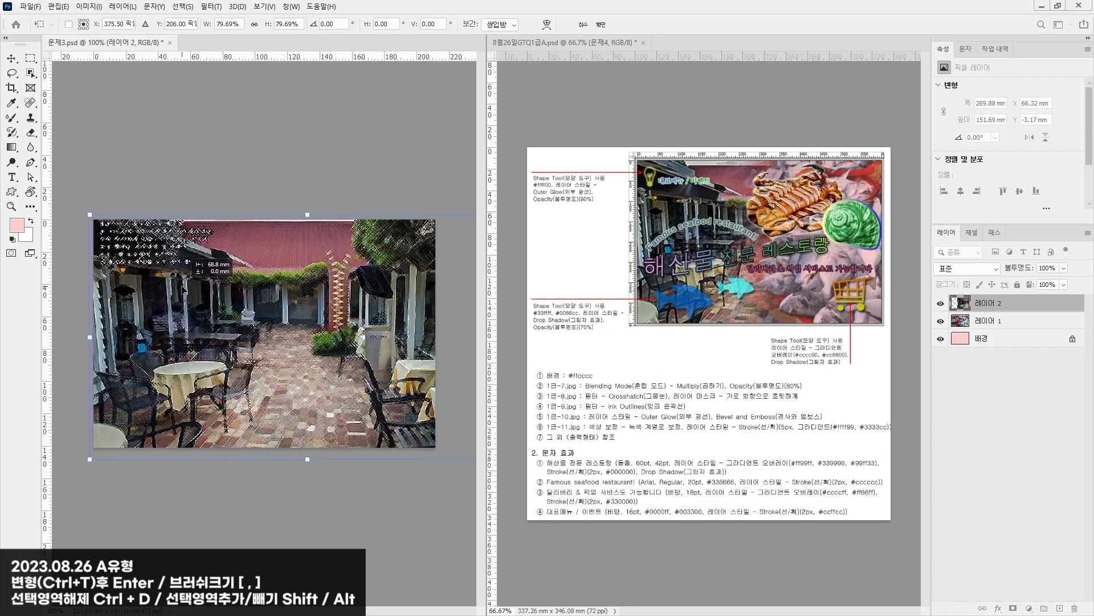
pyautogui.press('Return')
pyautogui.click(213, 80)
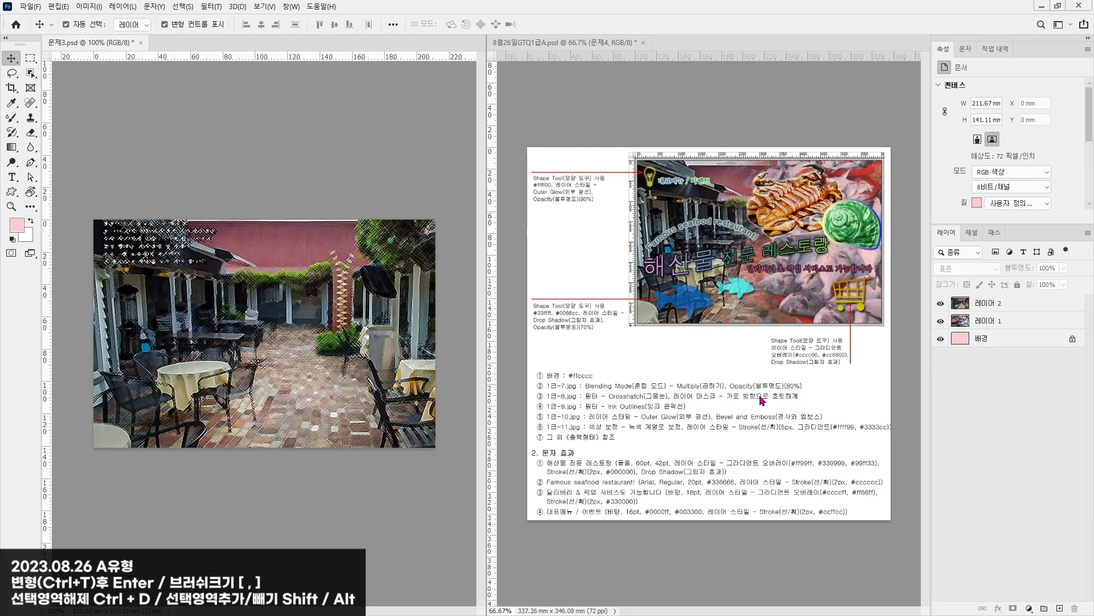
# Step: Add a layer mask to the patio layer 레이어 2
pyautogui.click(1001, 311)
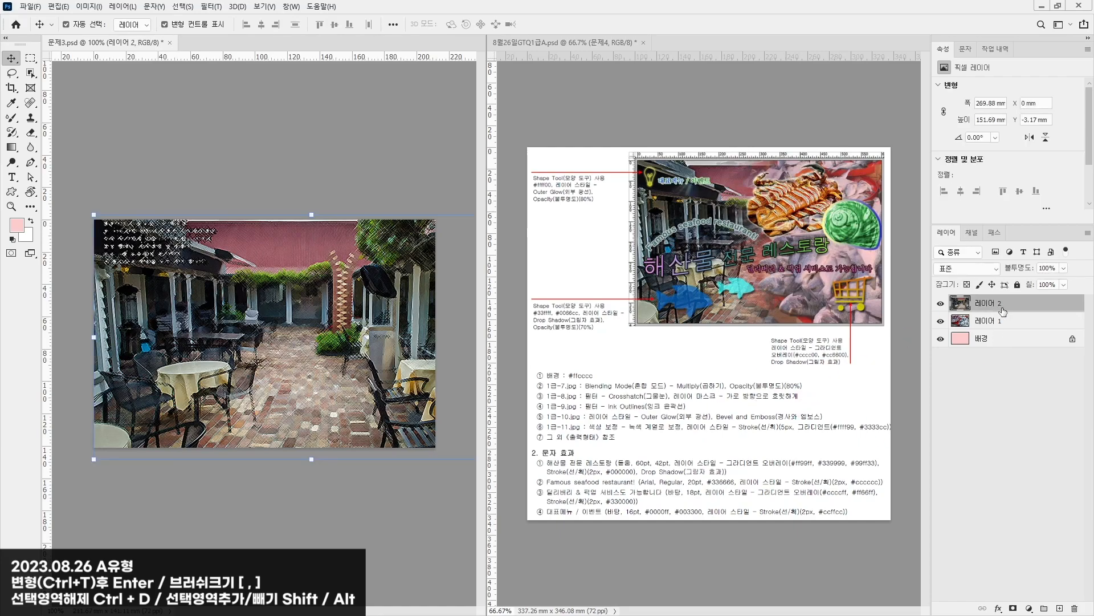
pyautogui.click(1013, 608)
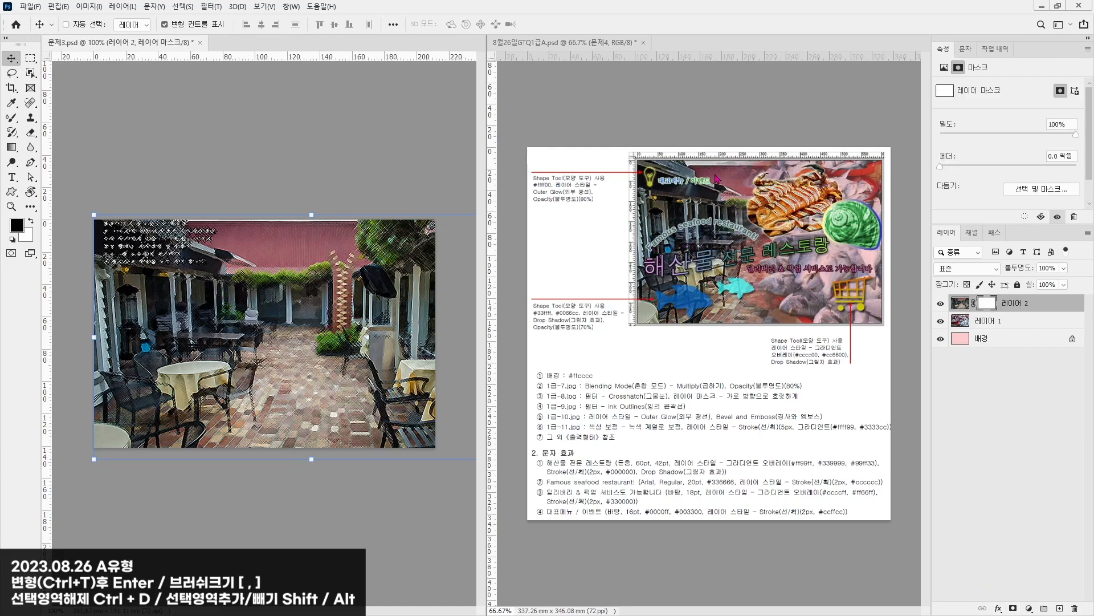
pyautogui.moveTo(737, 169)
pyautogui.mouseDown()
pyautogui.moveTo(641, 181)
pyautogui.moveTo(736, 315)
pyautogui.moveTo(751, 166)
pyautogui.moveTo(855, 155)
pyautogui.mouseUp()
pyautogui.moveTo(770, 182)
pyautogui.mouseDown()
pyautogui.moveTo(862, 319)
pyautogui.moveTo(846, 126)
pyautogui.mouseUp()
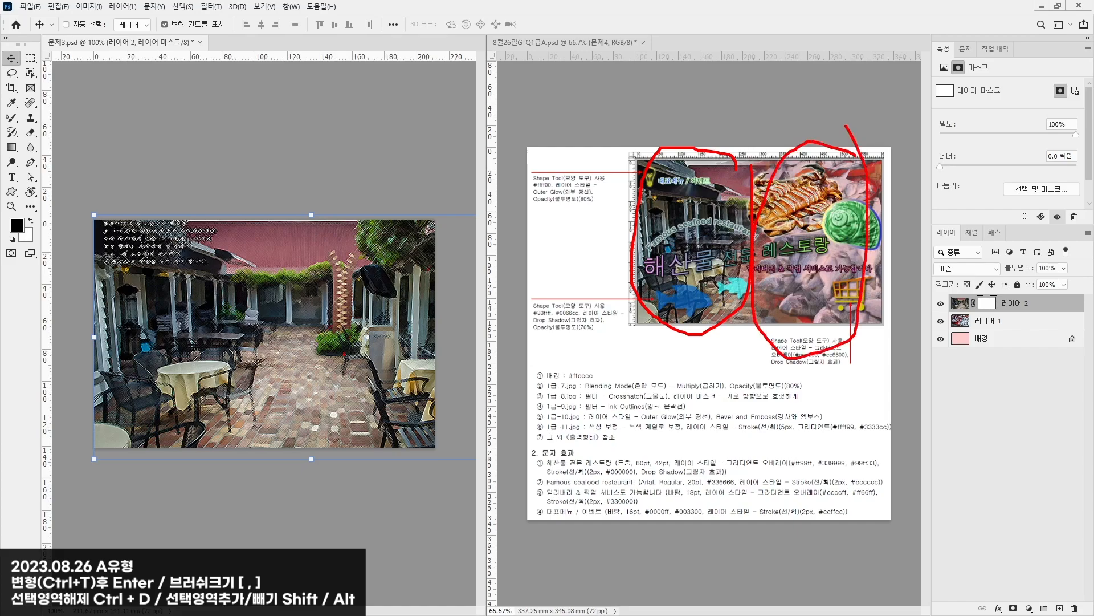
pyautogui.press('Escape')
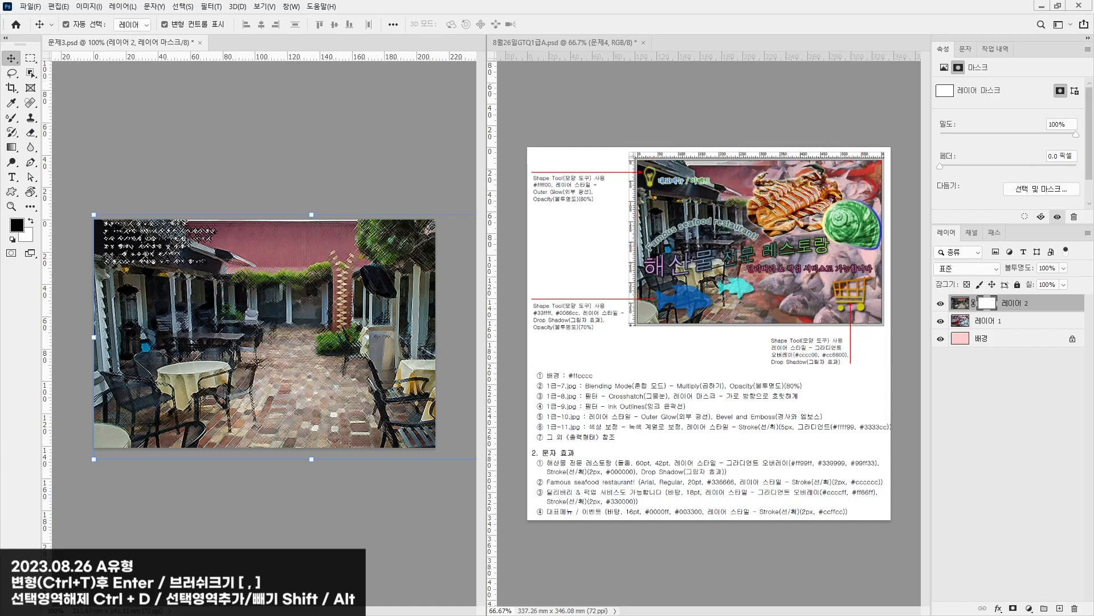
# Step: Draw a horizontal foreground-to-background (전경색에서 배경색으로) linear gradient on the patio layer's mask, hiding its right side
pyautogui.click(13, 149)
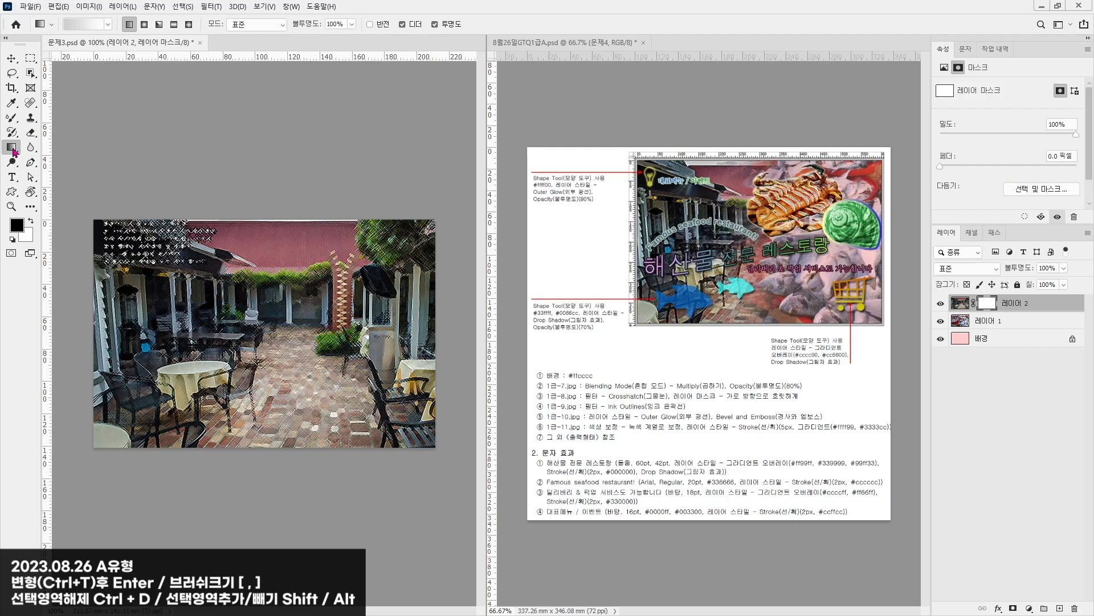
pyautogui.click(94, 26)
pyautogui.click(129, 90)
pyautogui.click(117, 106)
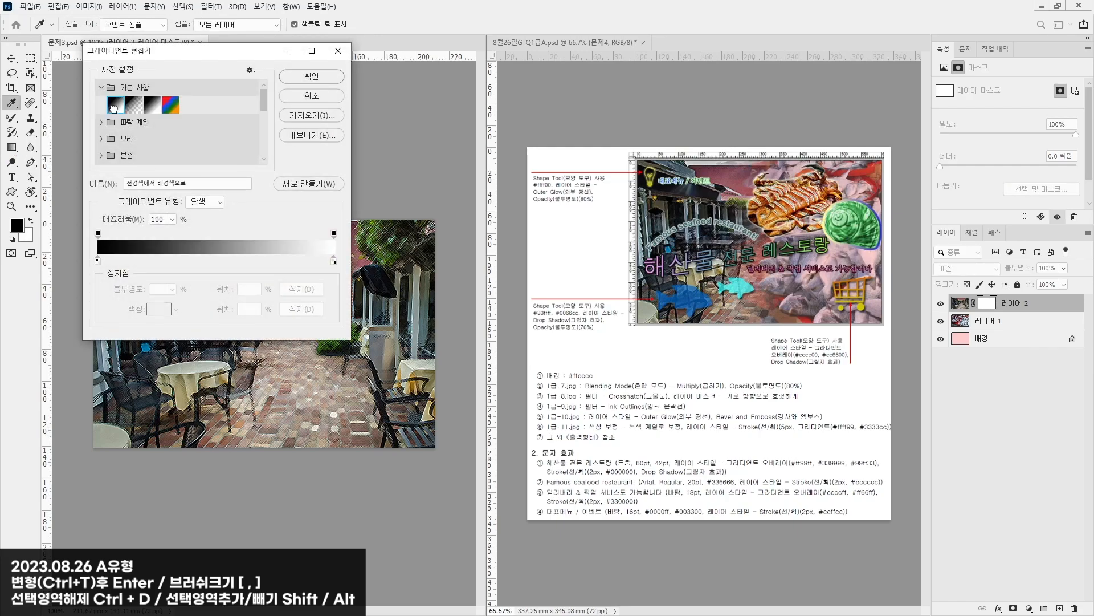
pyautogui.click(328, 78)
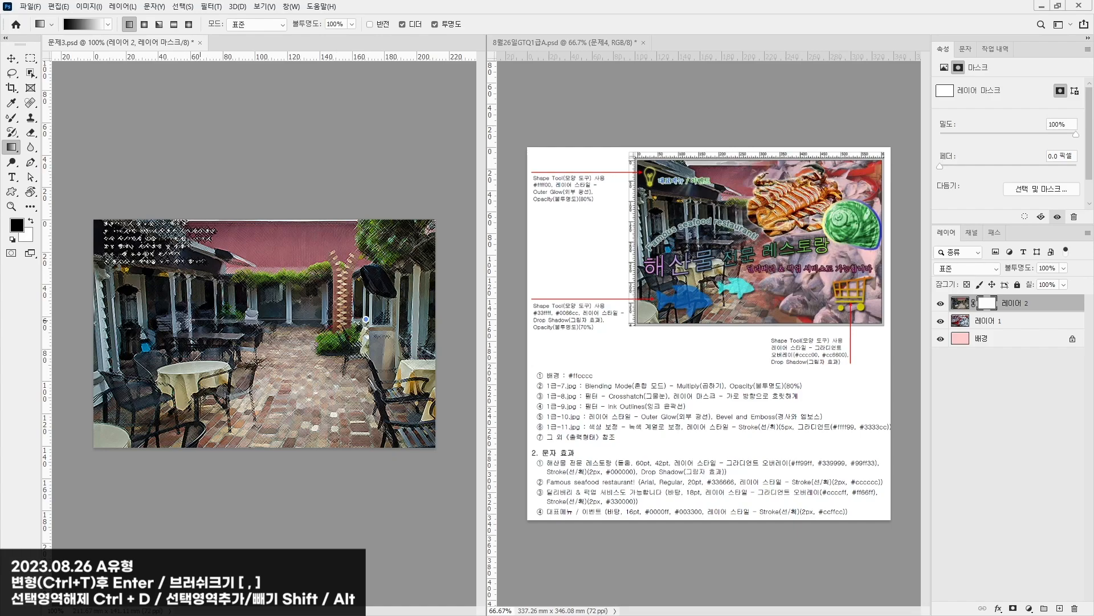
pyautogui.moveTo(192, 330)
pyautogui.mouseDown()
pyautogui.moveTo(319, 330)
pyautogui.moveTo(228, 341)
pyautogui.moveTo(195, 326)
pyautogui.mouseUp()
pyautogui.click(11, 58)
# Step: Select 레이어 1, then open 1급-9.jpg in a floating window over the canvas and enlarge that window
pyautogui.click(1018, 323)
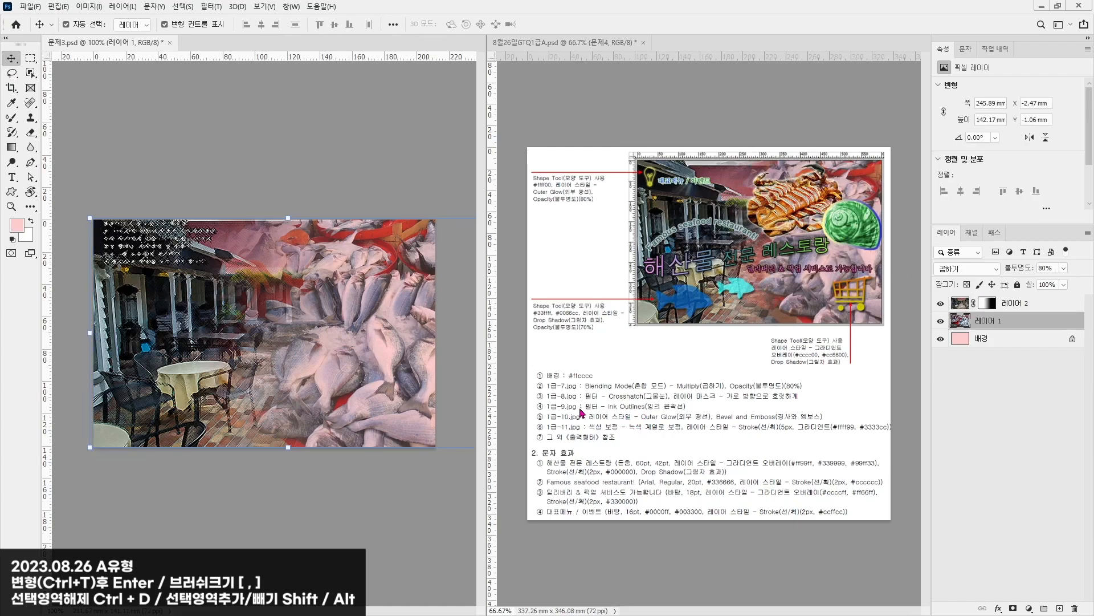
pyautogui.click(30, 6)
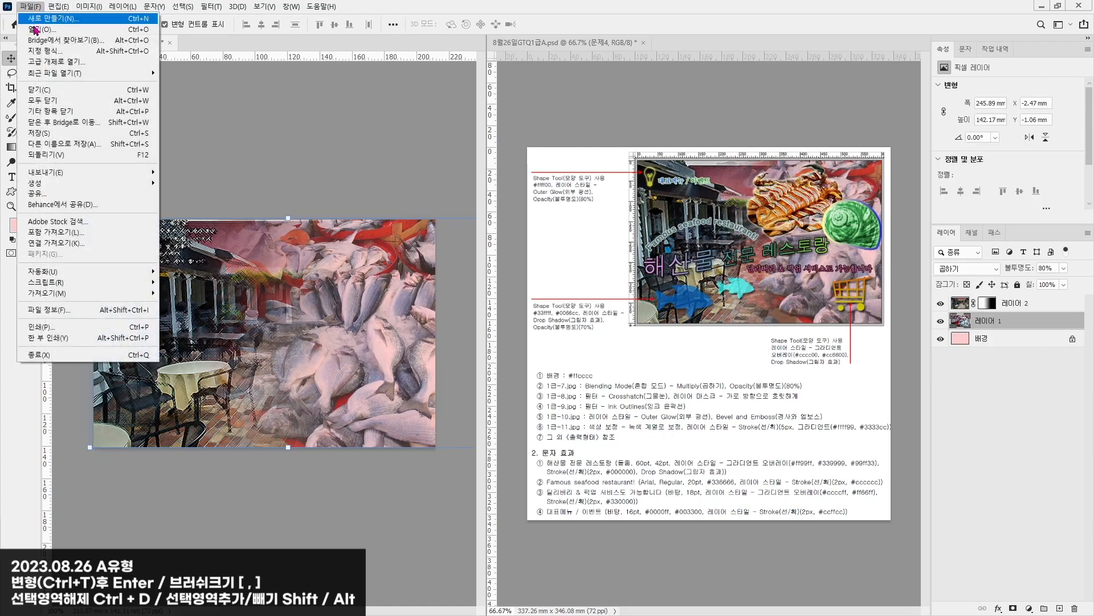
pyautogui.click(43, 31)
pyautogui.doubleClick(313, 155)
pyautogui.moveTo(225, 42); pyautogui.dragTo(456, 155)
pyautogui.moveTo(601, 156); pyautogui.dragTo(408, 124)
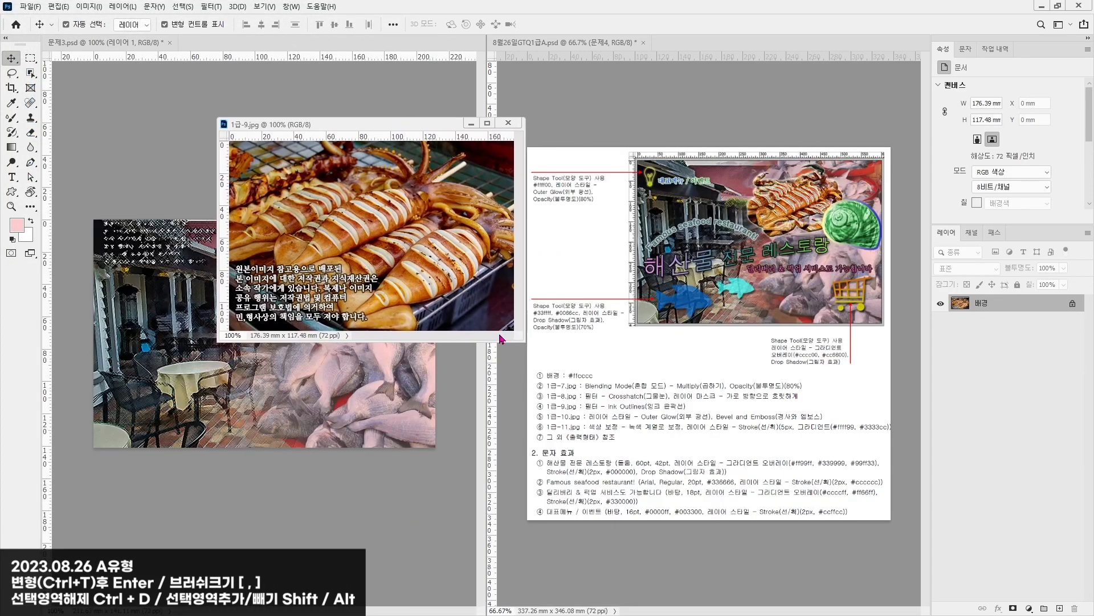
pyautogui.moveTo(524, 341); pyautogui.dragTo(578, 470)
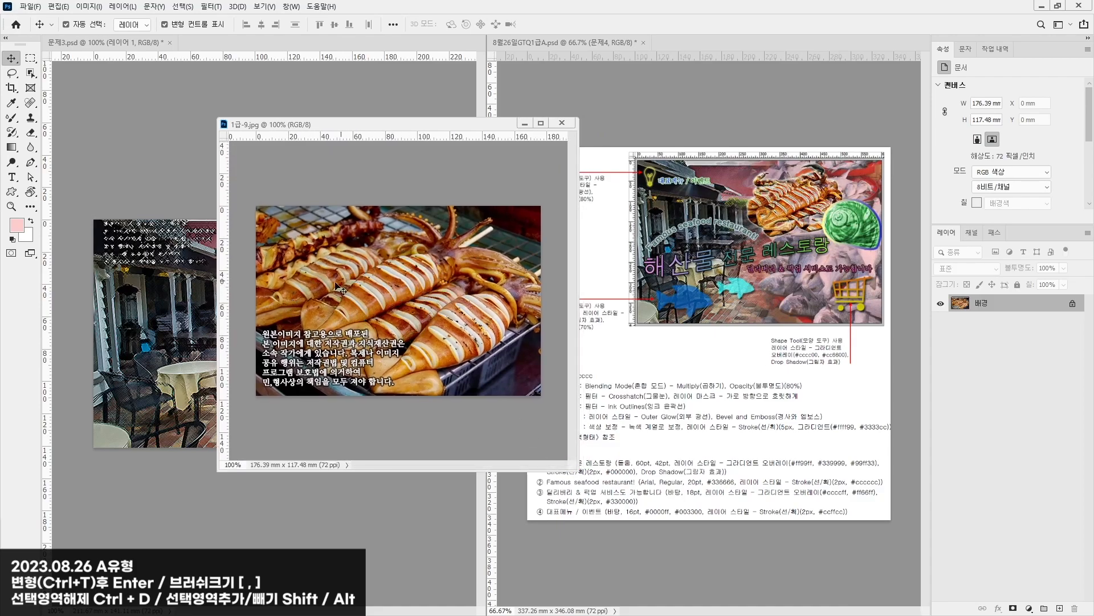
# Step: Select the grilled squid in 1급-9.jpg with the Quick Selection tool
pyautogui.click(30, 73)
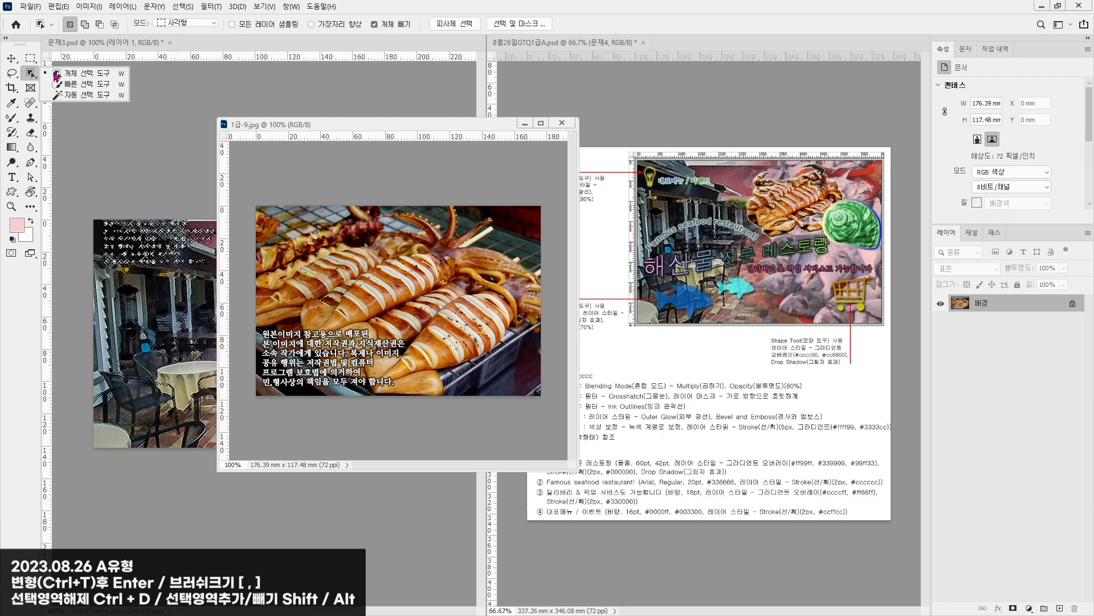
pyautogui.click(77, 81)
pyautogui.moveTo(263, 308)
pyautogui.mouseDown()
pyautogui.moveTo(406, 239)
pyautogui.moveTo(468, 253)
pyautogui.moveTo(329, 332)
pyautogui.moveTo(324, 305)
pyautogui.moveTo(327, 342)
pyautogui.moveTo(372, 334)
pyautogui.moveTo(432, 294)
pyautogui.mouseUp()
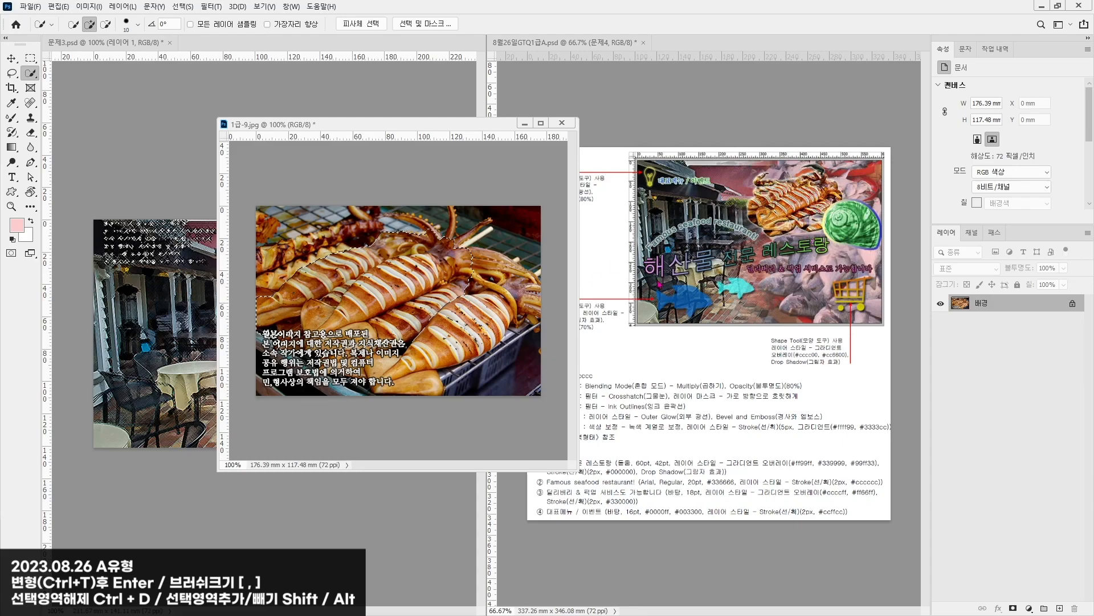
pyautogui.moveTo(389, 370)
pyautogui.mouseDown()
pyautogui.moveTo(379, 359)
pyautogui.moveTo(339, 366)
pyautogui.mouseUp()
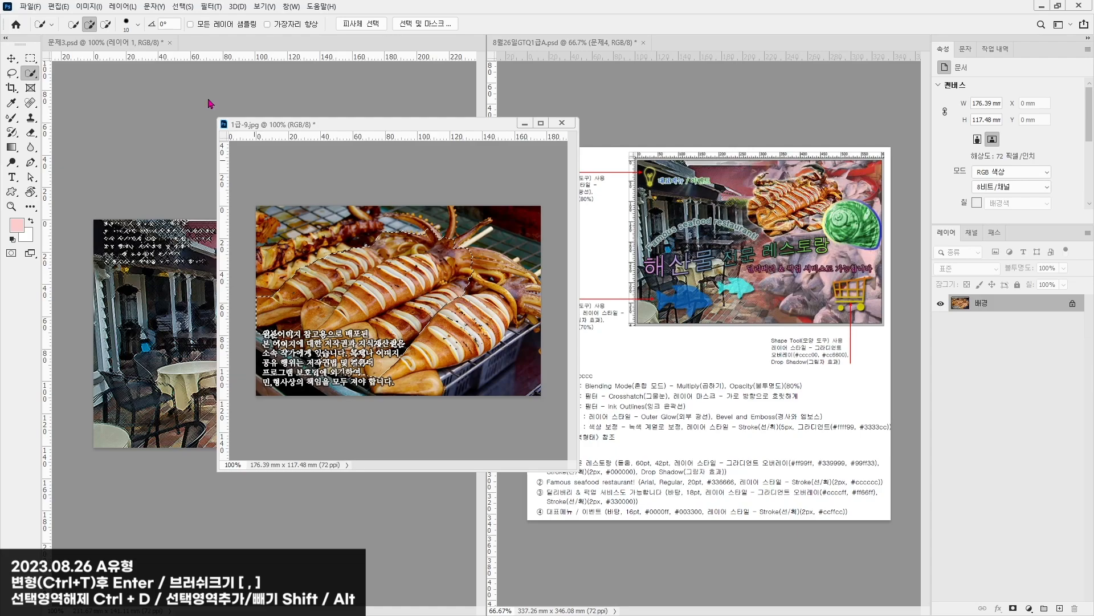
# Step: Copy the selected squid into 문제3.psd and move its layer above the masked patio layer
pyautogui.click(261, 110)
pyautogui.click(448, 125)
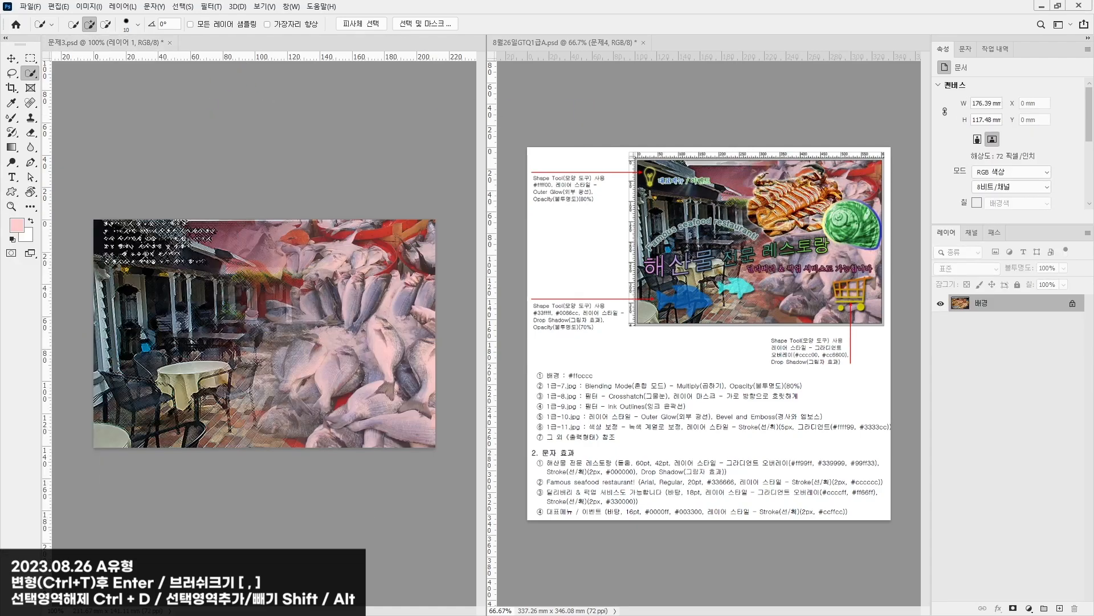
pyautogui.click(308, 155)
pyautogui.press('v')
pyautogui.hotkey('ctrl', 'v')
pyautogui.moveTo(326, 382); pyautogui.dragTo(395, 352)
pyautogui.moveTo(988, 321); pyautogui.dragTo(987, 299)
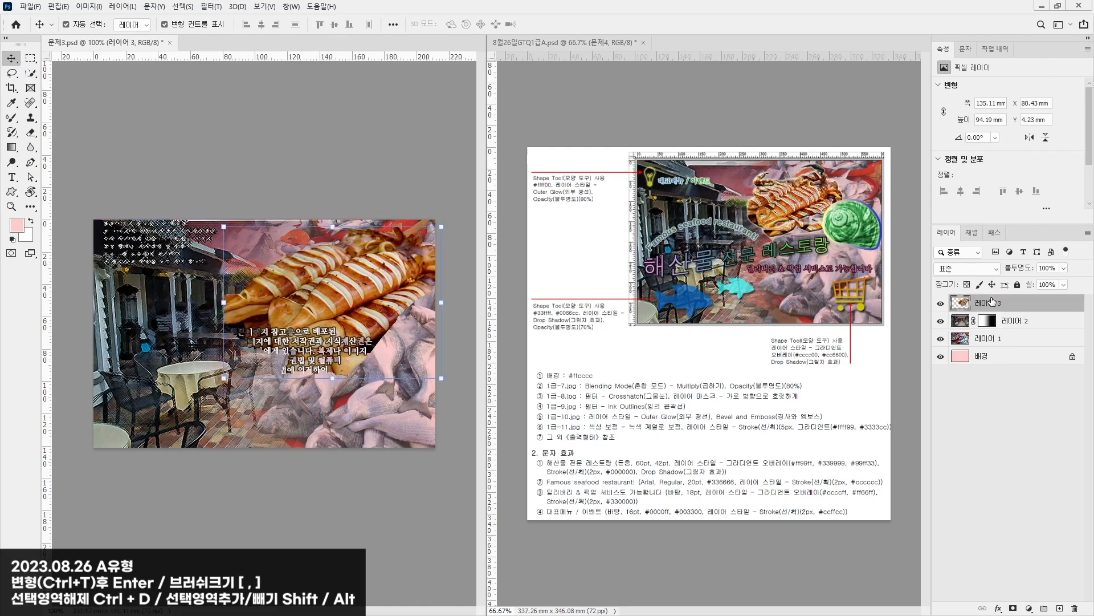
# Step: Scale the squid layer to about 77% and position it in the upper right of the composition
pyautogui.moveTo(335, 272); pyautogui.dragTo(313, 263)
pyautogui.hotkey('ctrl', 't')
pyautogui.moveTo(420, 219); pyautogui.dragTo(395, 236)
pyautogui.moveTo(337, 290); pyautogui.dragTo(351, 283)
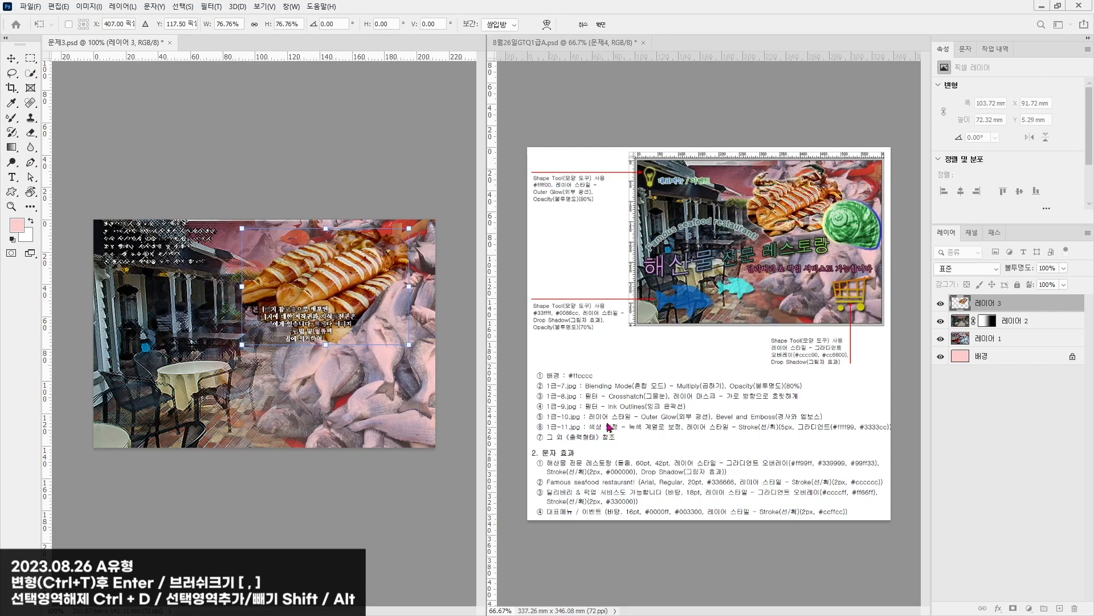
pyautogui.press('Return')
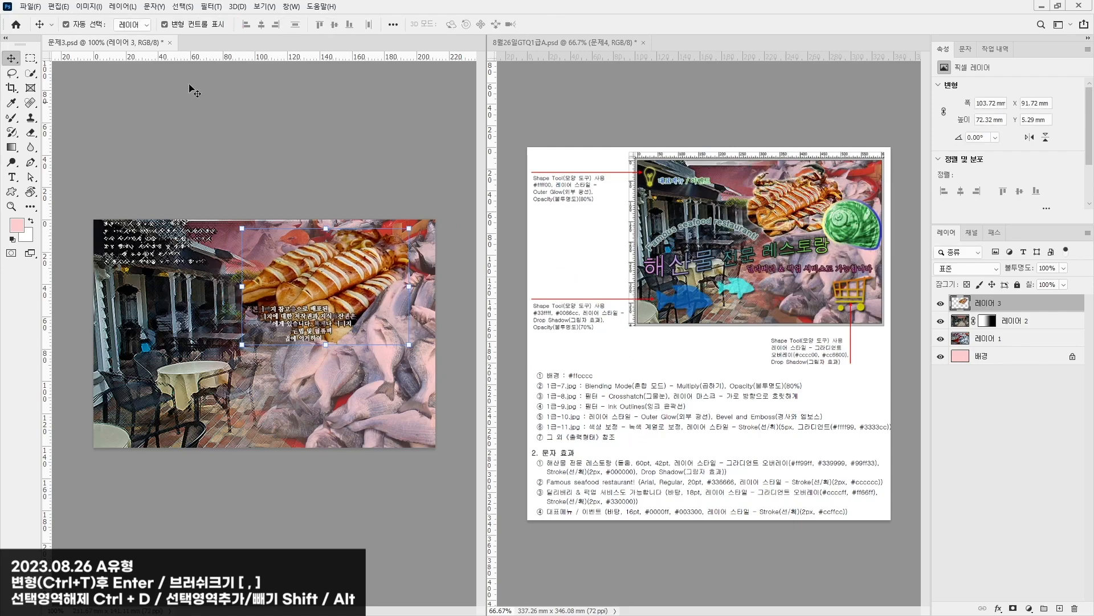
# Step: Apply the Ink Outlines (잉크 윤곽선) filter to the squid layer with stroke length 4, dark intensity 20 and light intensity 10
pyautogui.click(208, 8)
pyautogui.click(223, 53)
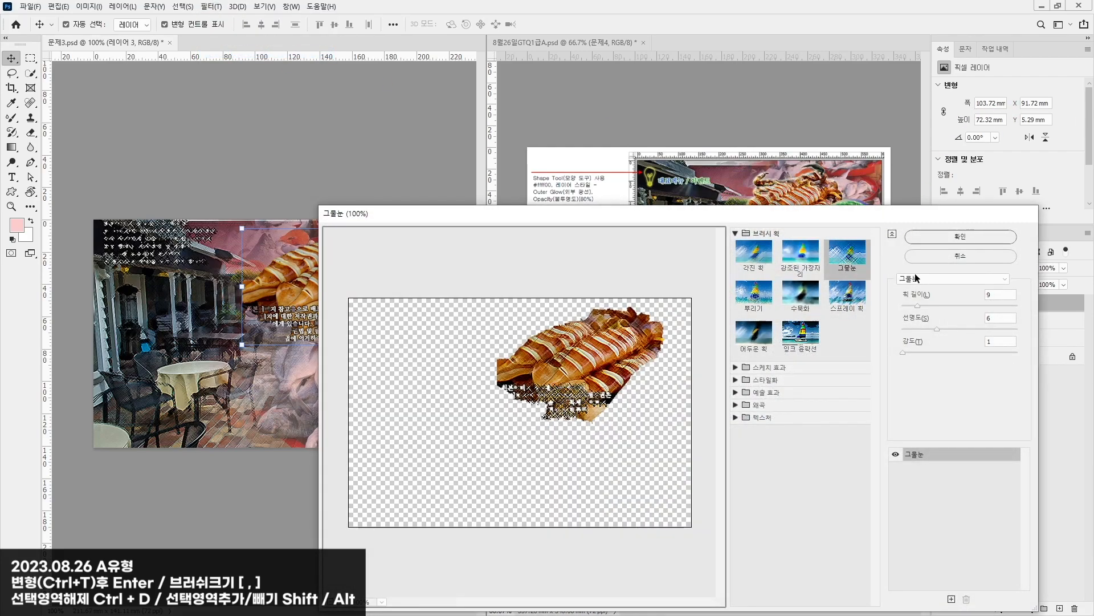
pyautogui.click(916, 278)
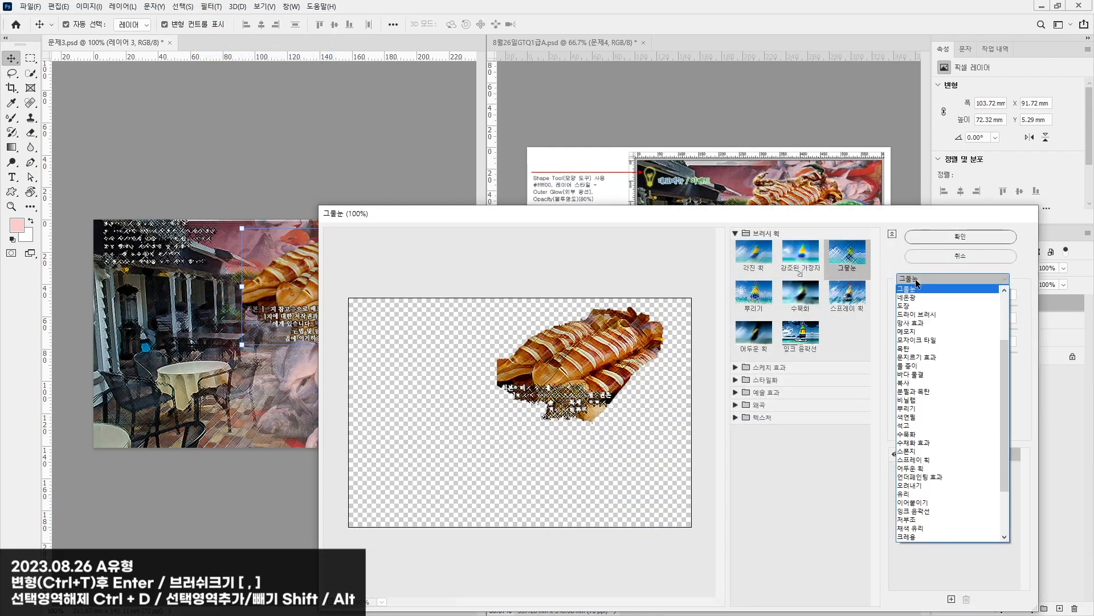
pyautogui.click(918, 512)
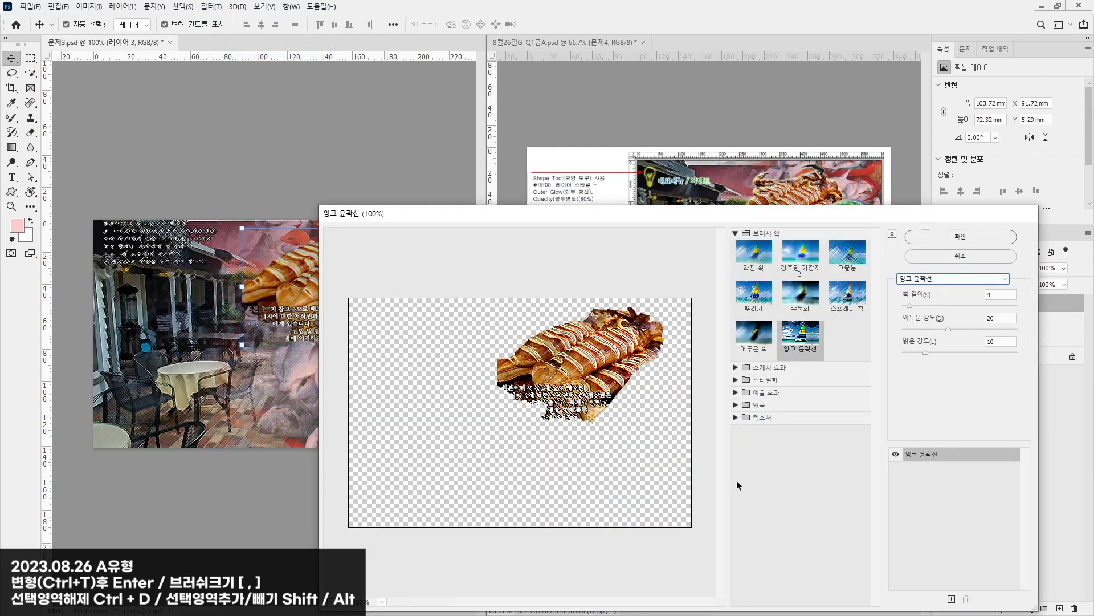
pyautogui.click(950, 241)
# Step: Scale the squid layer down to about 83 × 58 mm and reposition it in the upper right of the composition
pyautogui.click(362, 292)
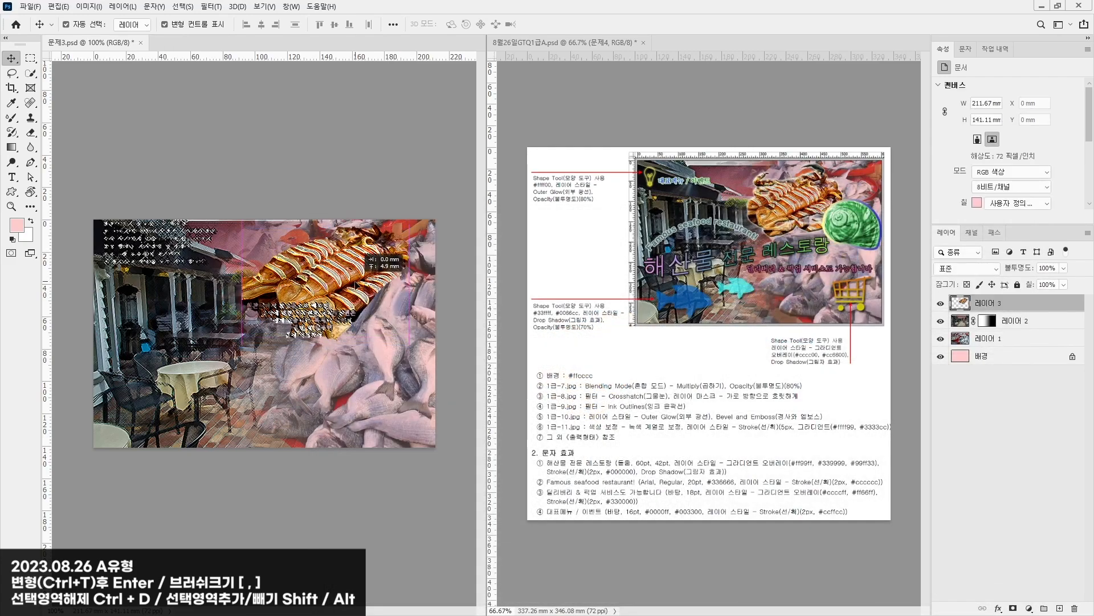
pyautogui.moveTo(411, 227); pyautogui.dragTo(404, 247)
pyautogui.press('Return')
pyautogui.moveTo(341, 283); pyautogui.dragTo(342, 278)
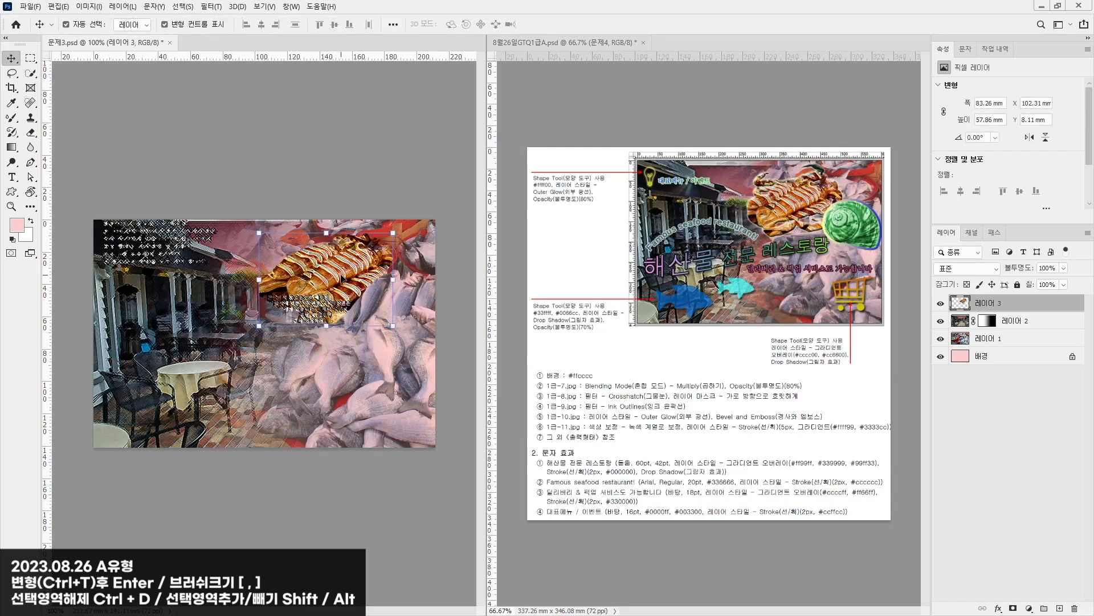
# Step: Open 1급-10.jpg and select the crab with the Object Selection tool
pyautogui.click(30, 6)
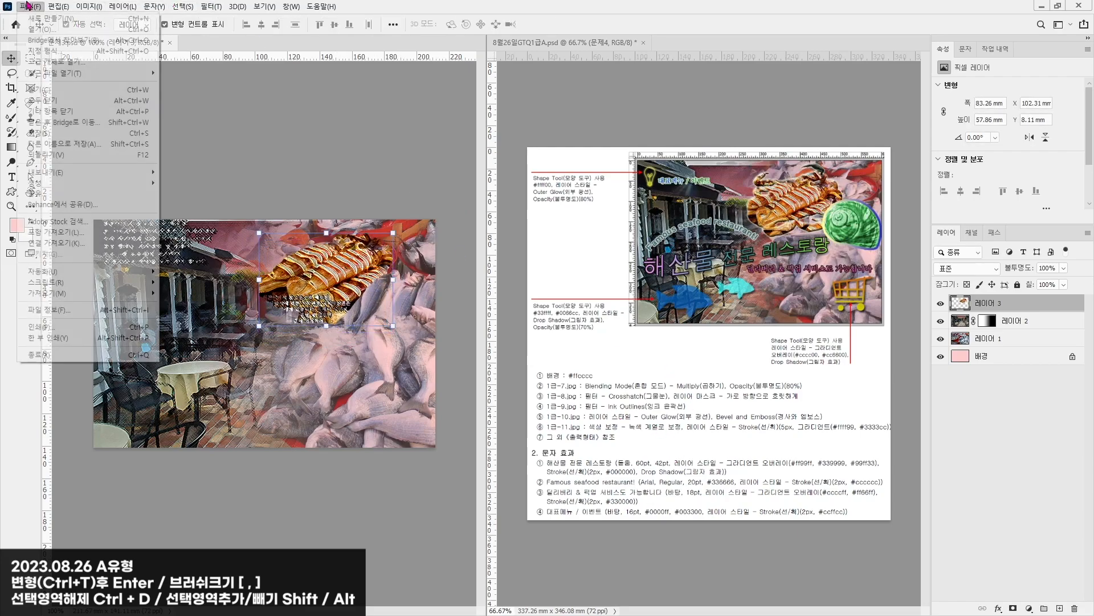
pyautogui.click(35, 38)
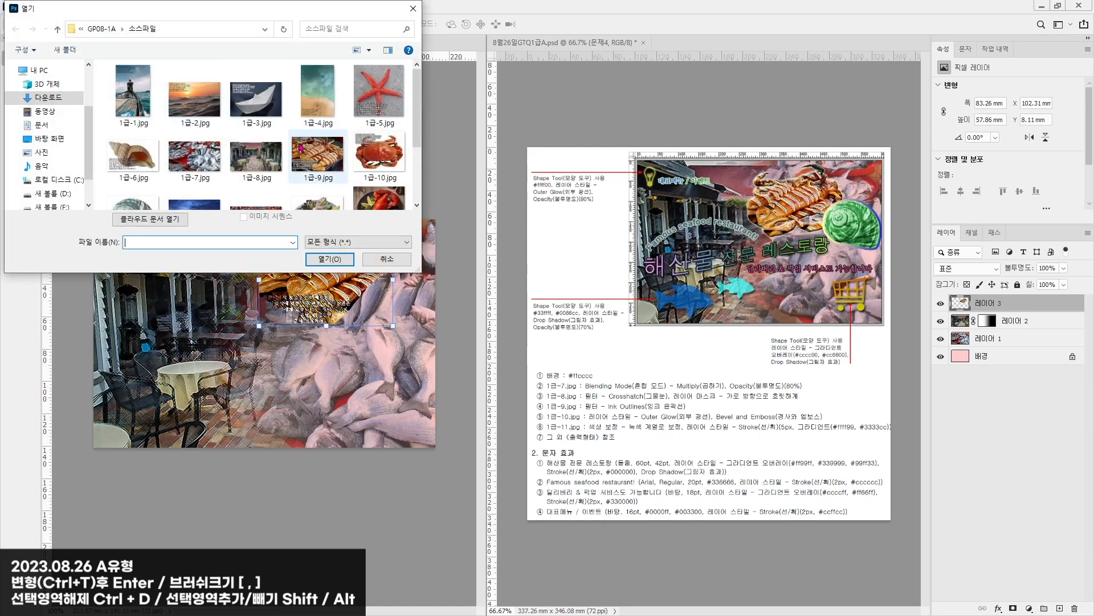
pyautogui.doubleClick(379, 152)
pyautogui.rightClick(30, 76)
pyautogui.click(69, 74)
pyautogui.moveTo(133, 214); pyautogui.dragTo(420, 451)
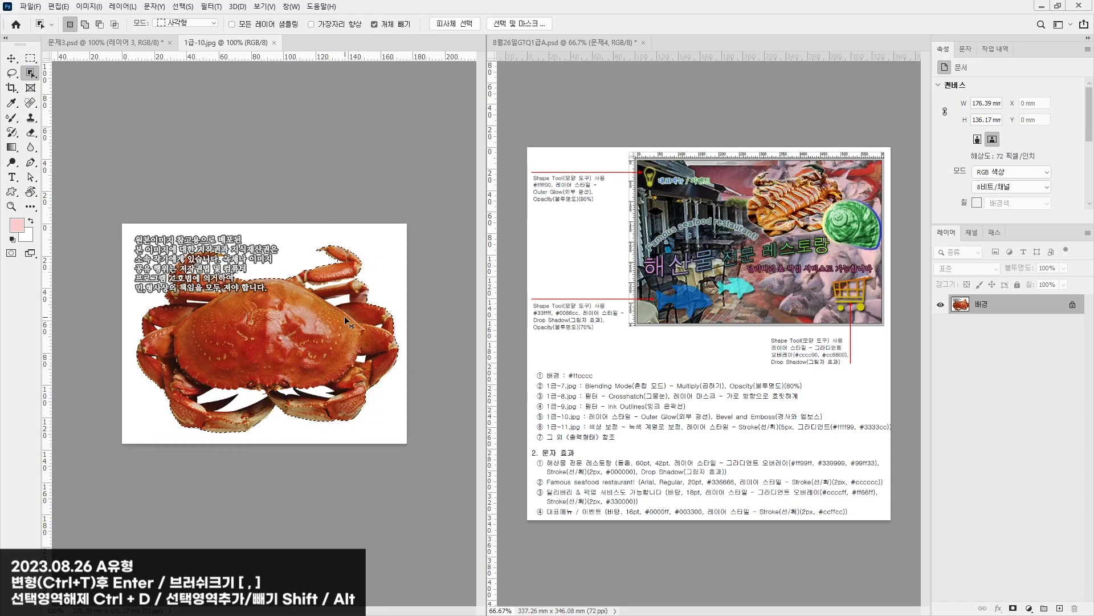
# Step: Copy the selected crab into 문제3.psd as a new layer
pyautogui.hotkey('ctrl', 'c')
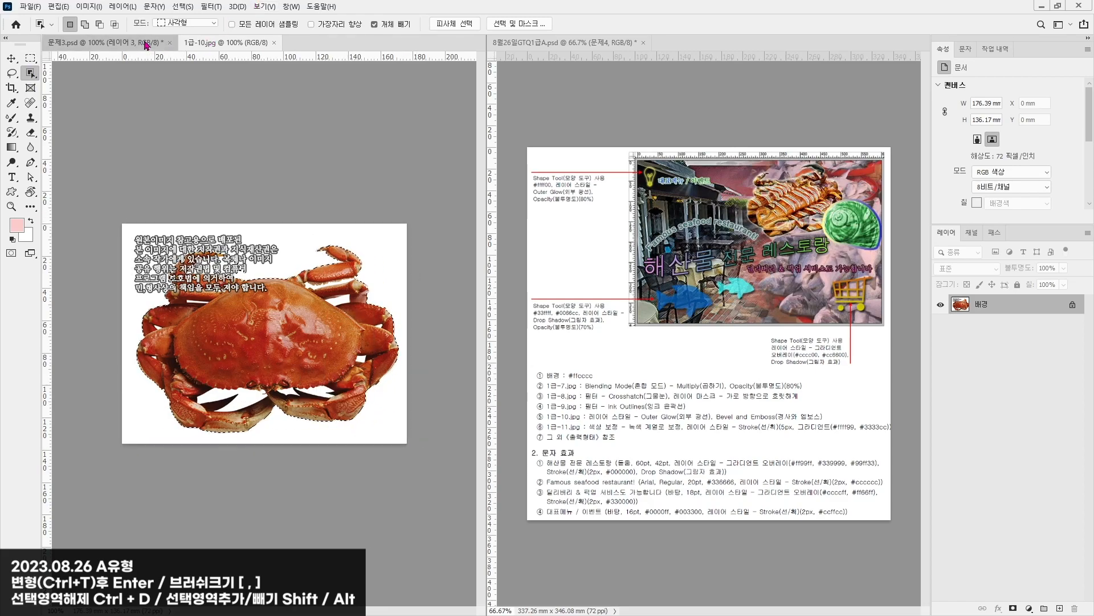
pyautogui.click(106, 42)
pyautogui.hotkey('ctrl', 'v')
pyautogui.click(10, 57)
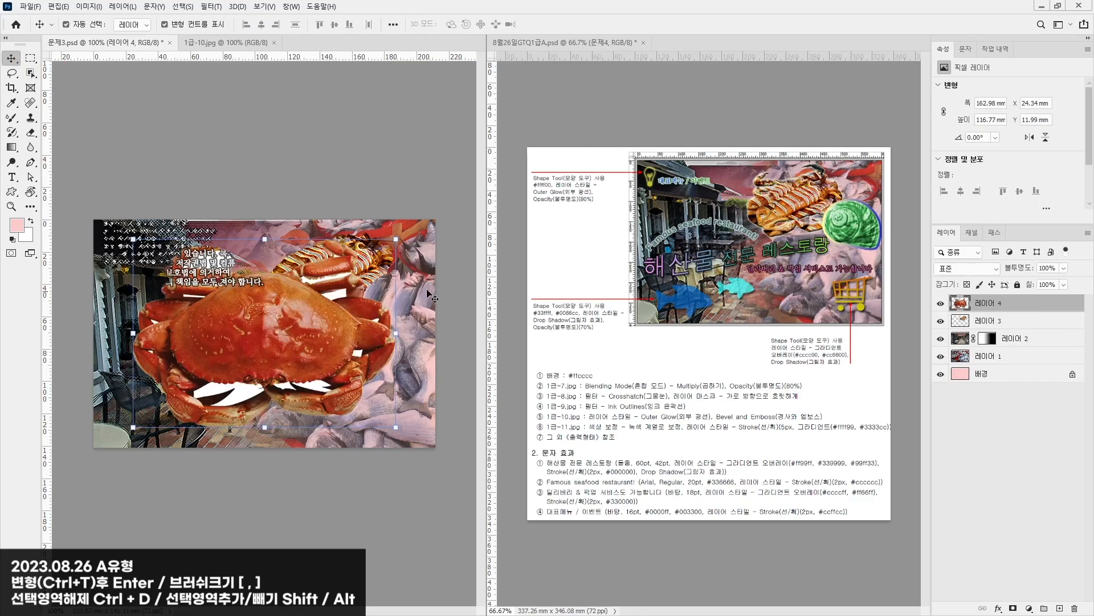
# Step: Scale the crab layer to about 61 × 44 mm and place it over the grilled squid
pyautogui.moveTo(402, 236); pyautogui.dragTo(341, 280)
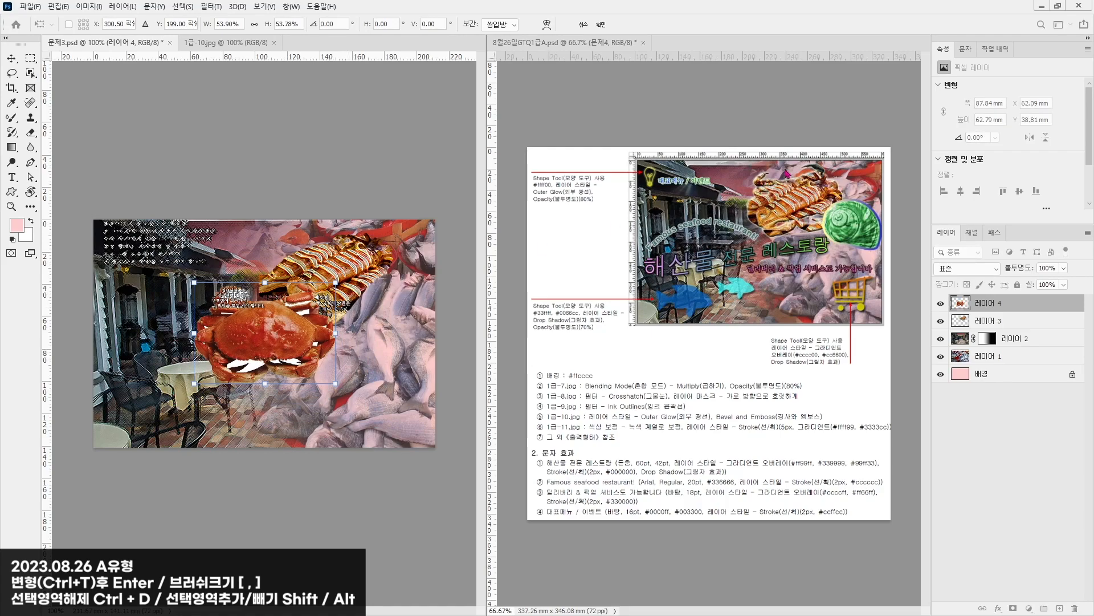
pyautogui.moveTo(255, 336); pyautogui.dragTo(312, 279)
pyautogui.moveTo(383, 219); pyautogui.dragTo(368, 228)
pyautogui.press('Return')
# Step: Delete the white gaps between the crab's legs with the Magic Wand at tolerance 25 and clear the selection
pyautogui.click(31, 73)
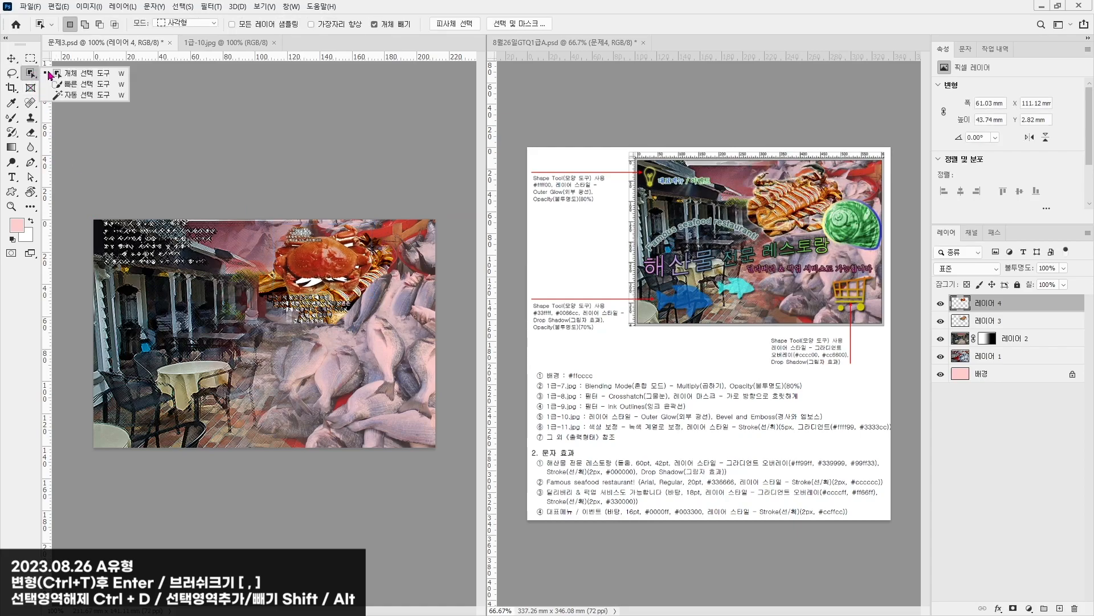
pyautogui.click(85, 94)
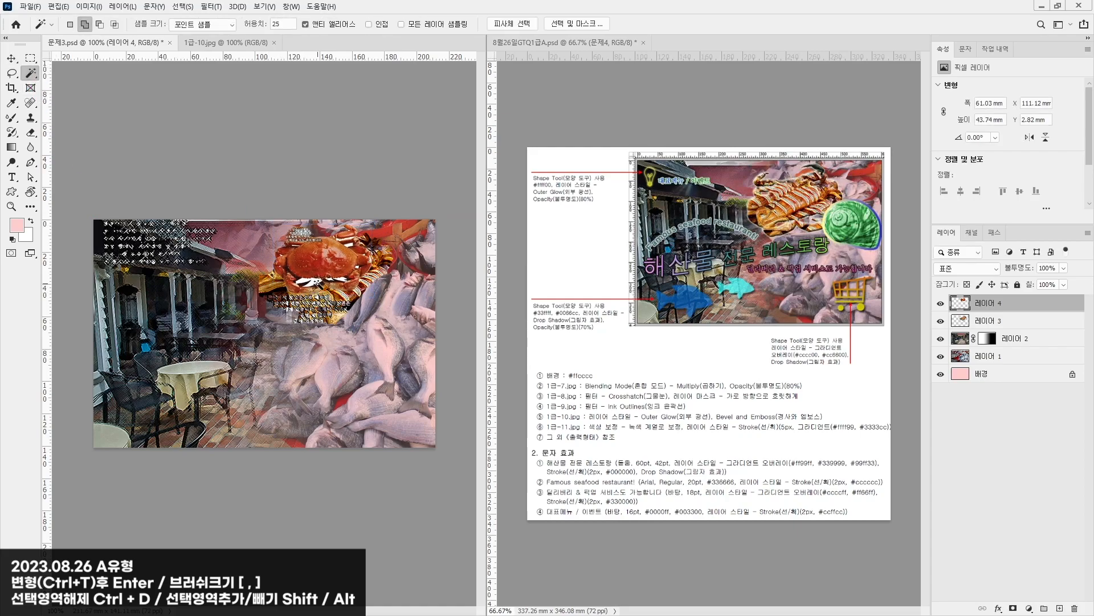
pyautogui.scroll(5, 313, 280)
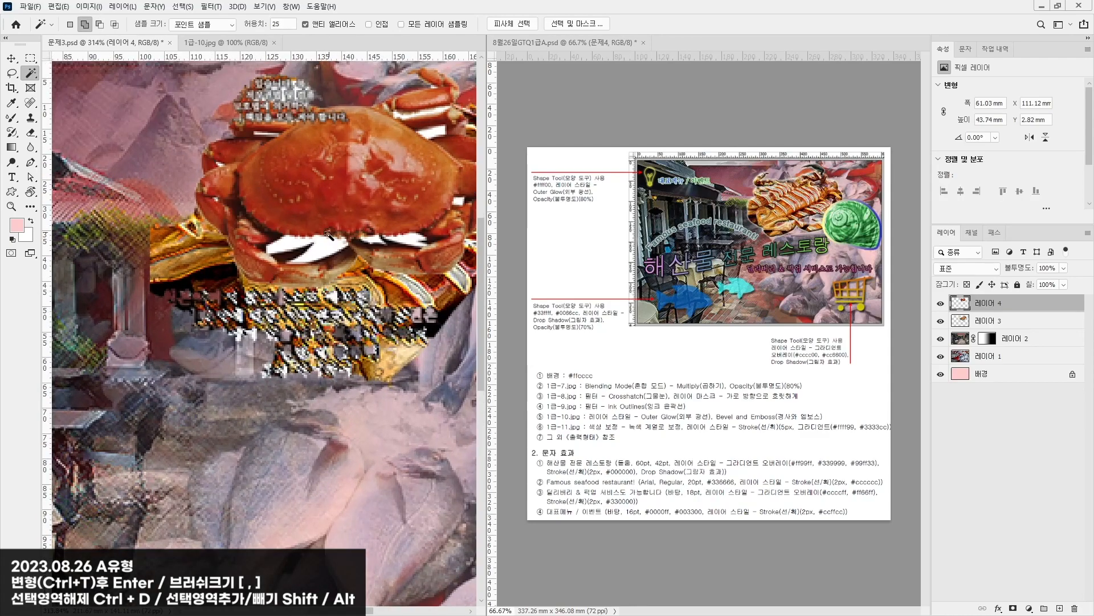
pyautogui.click(318, 249)
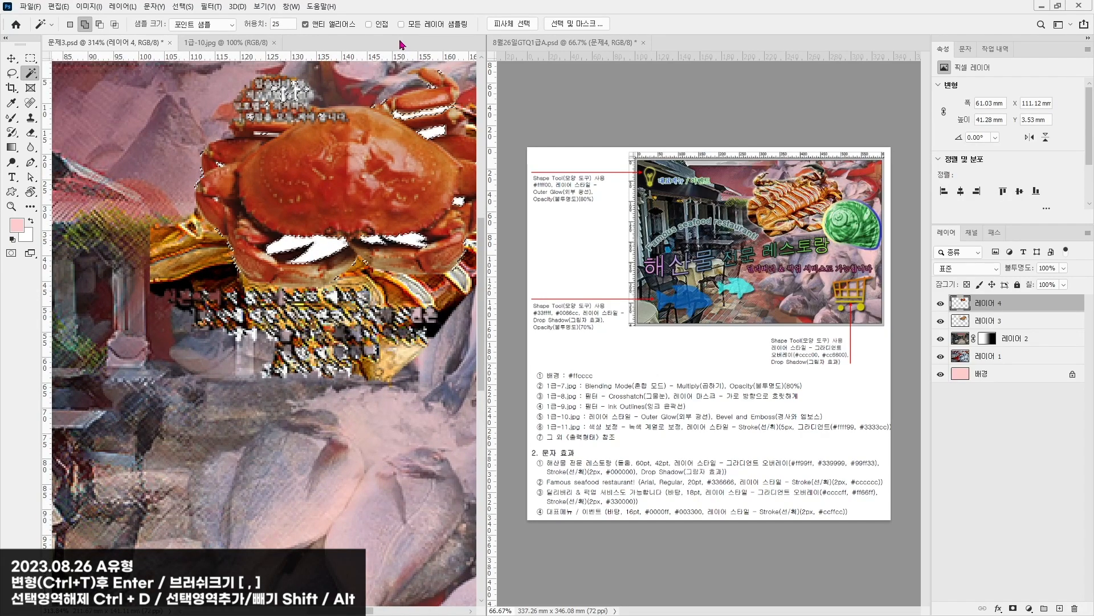
pyautogui.press('Delete')
pyautogui.hotkey('ctrl', 'd')
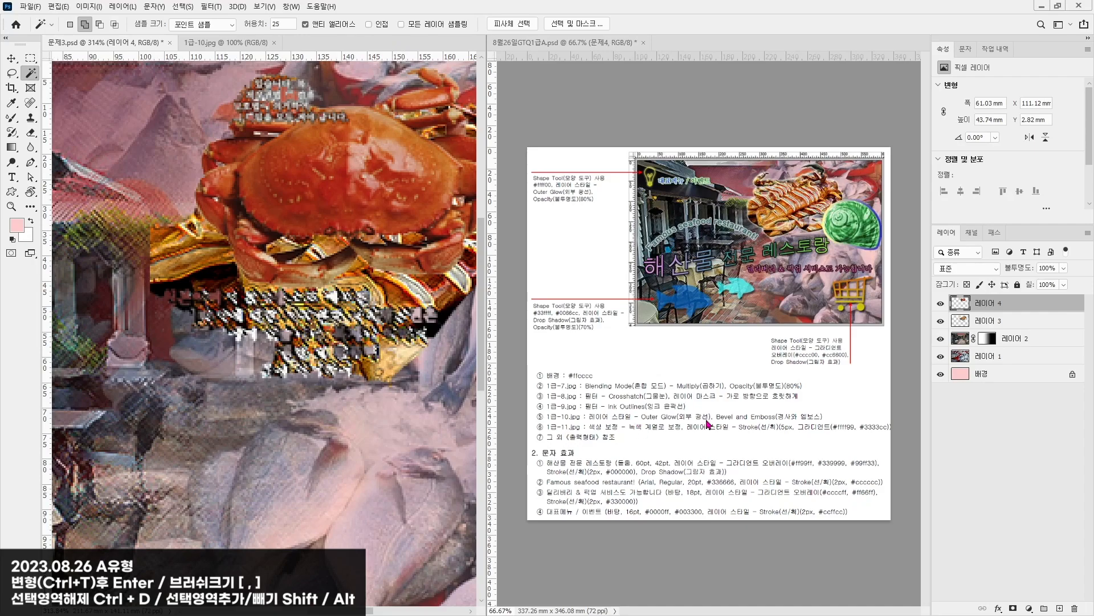
# Step: Add Outer Glow and Bevel and Emboss layer styles to the crab layer
pyautogui.doubleClick(1059, 310)
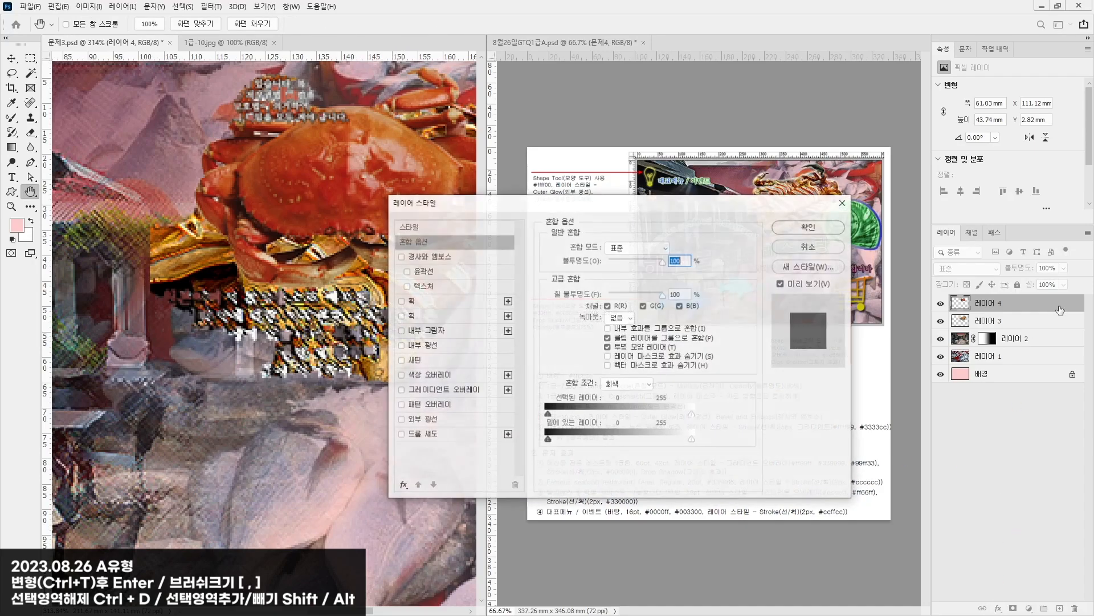
pyautogui.click(427, 420)
pyautogui.moveTo(724, 206); pyautogui.dragTo(437, 178)
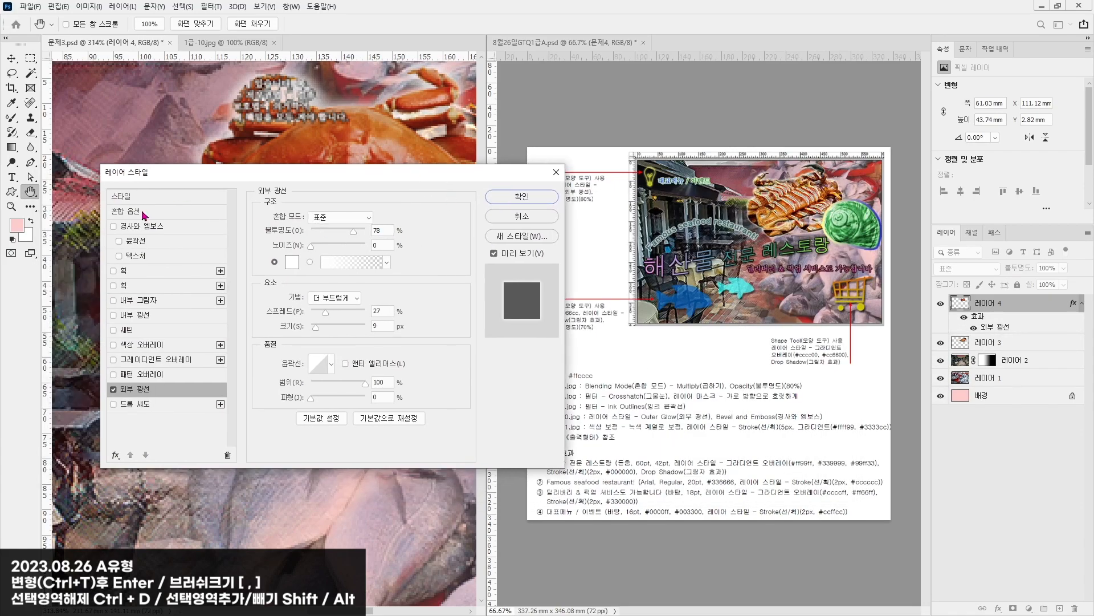
pyautogui.click(151, 227)
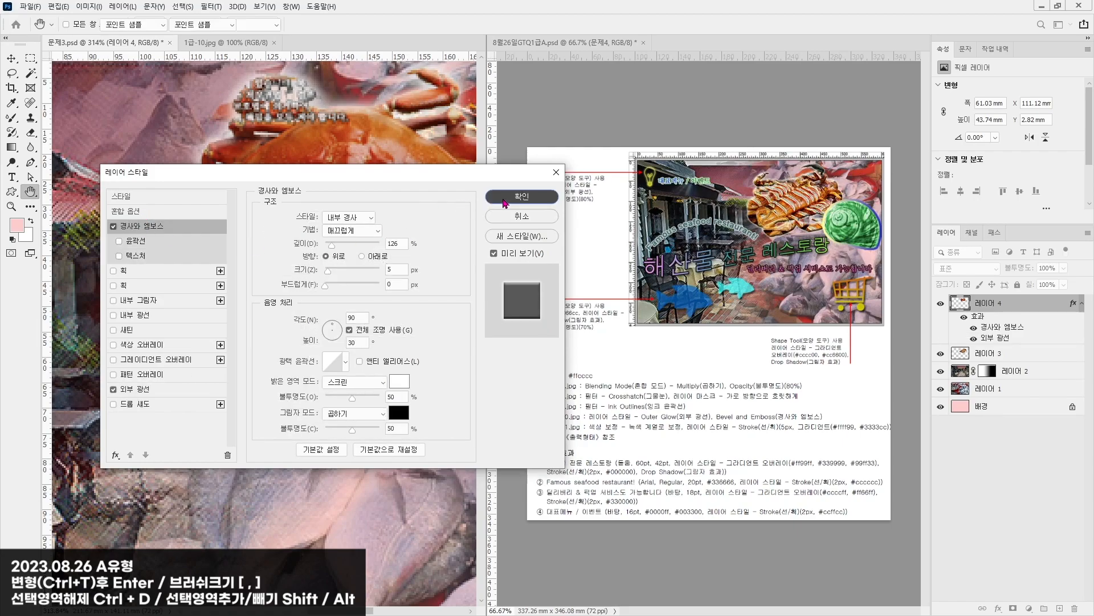
pyautogui.click(521, 196)
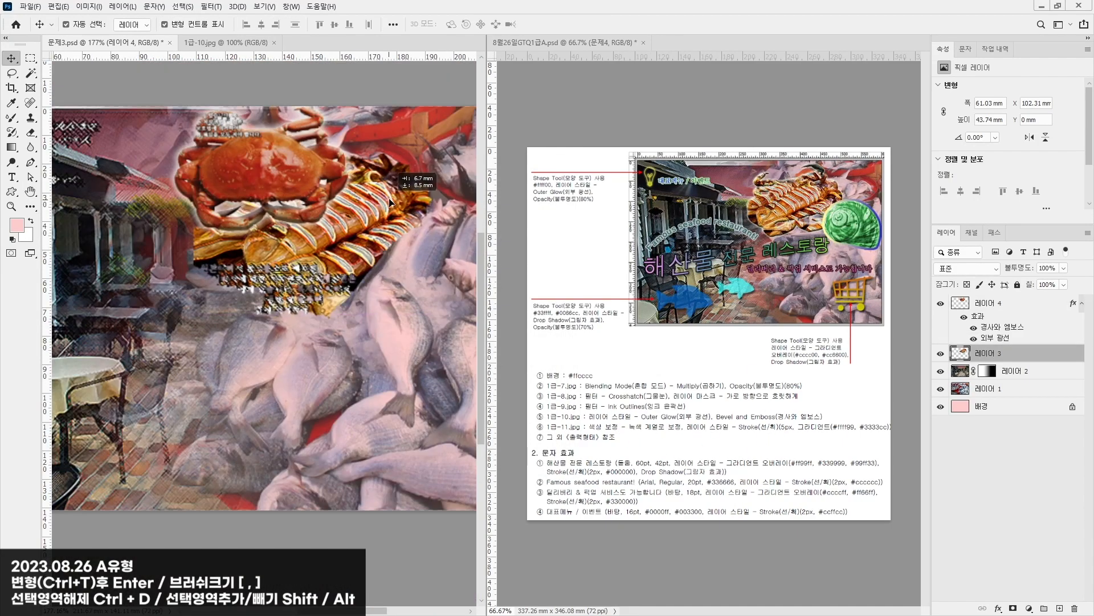
# Step: Rotate the crab about -18° and move it over the upper part of the squid
pyautogui.moveTo(389, 197); pyautogui.dragTo(395, 193)
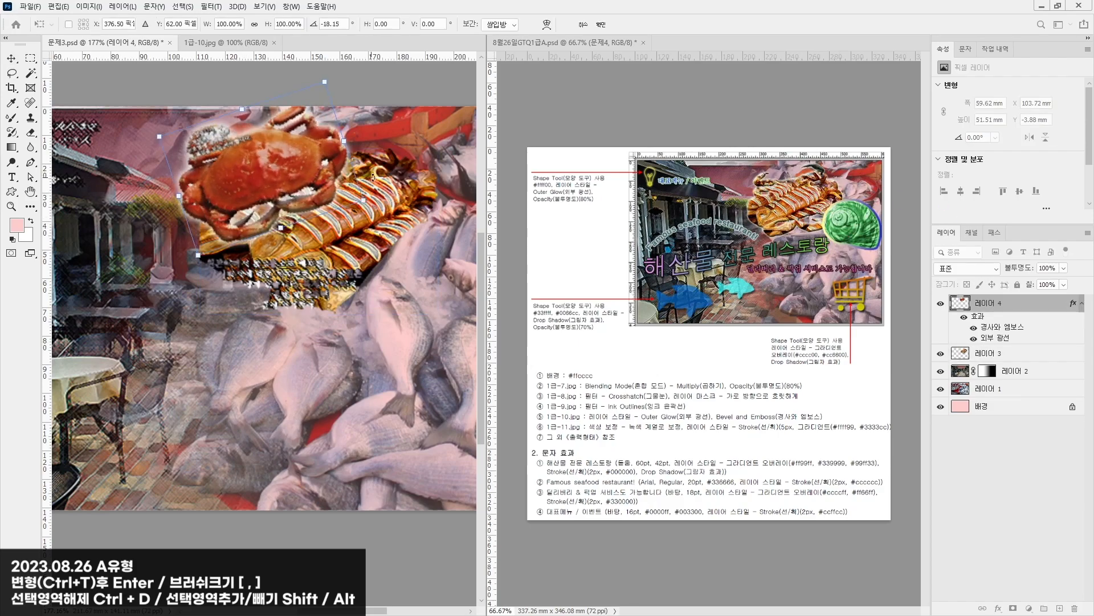
pyautogui.moveTo(290, 151); pyautogui.dragTo(316, 182)
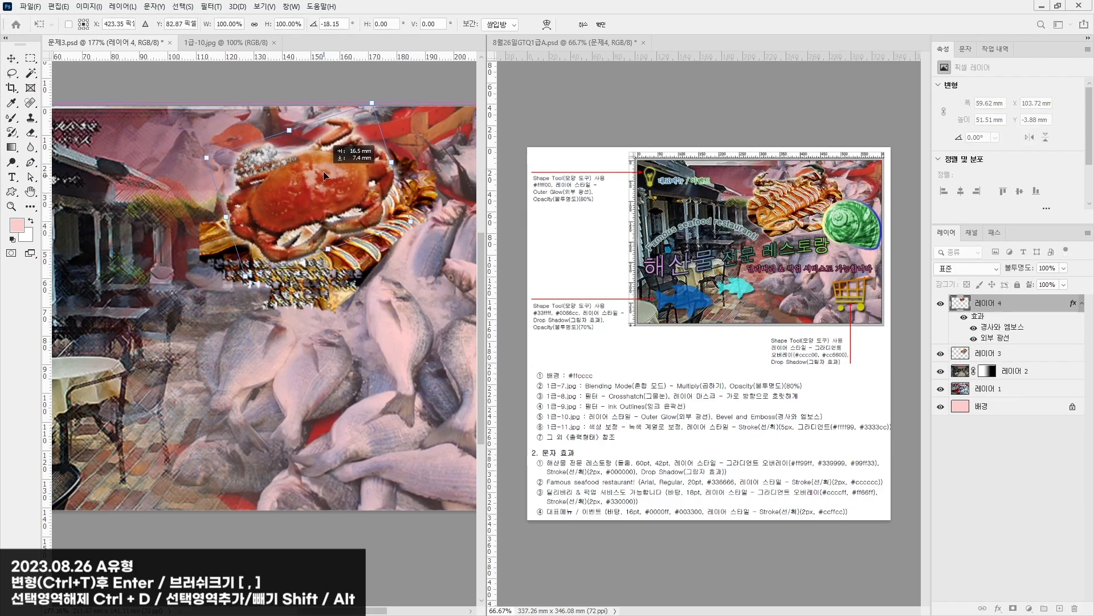
pyautogui.press('Escape')
# Step: Move the crab layer below the squid layer and fine-tune the crab's rotation and position behind the squid
pyautogui.moveTo(985, 303); pyautogui.dragTo(985, 351)
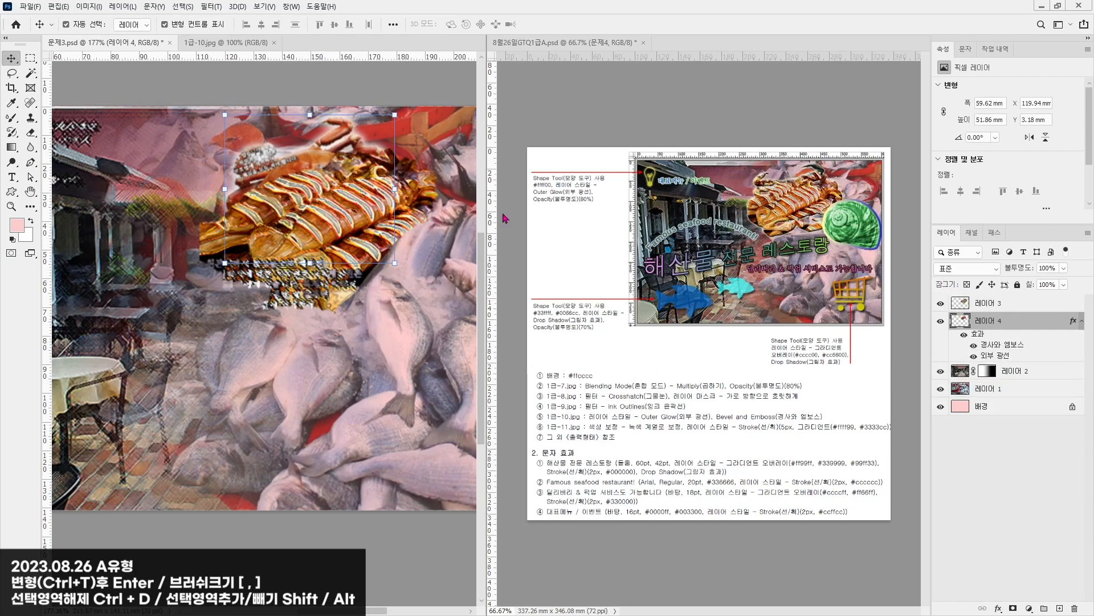
pyautogui.moveTo(338, 139); pyautogui.dragTo(330, 139)
pyautogui.click(399, 108)
pyautogui.moveTo(399, 108); pyautogui.dragTo(407, 118)
pyautogui.moveTo(288, 173); pyautogui.dragTo(290, 172)
pyautogui.press('Return')
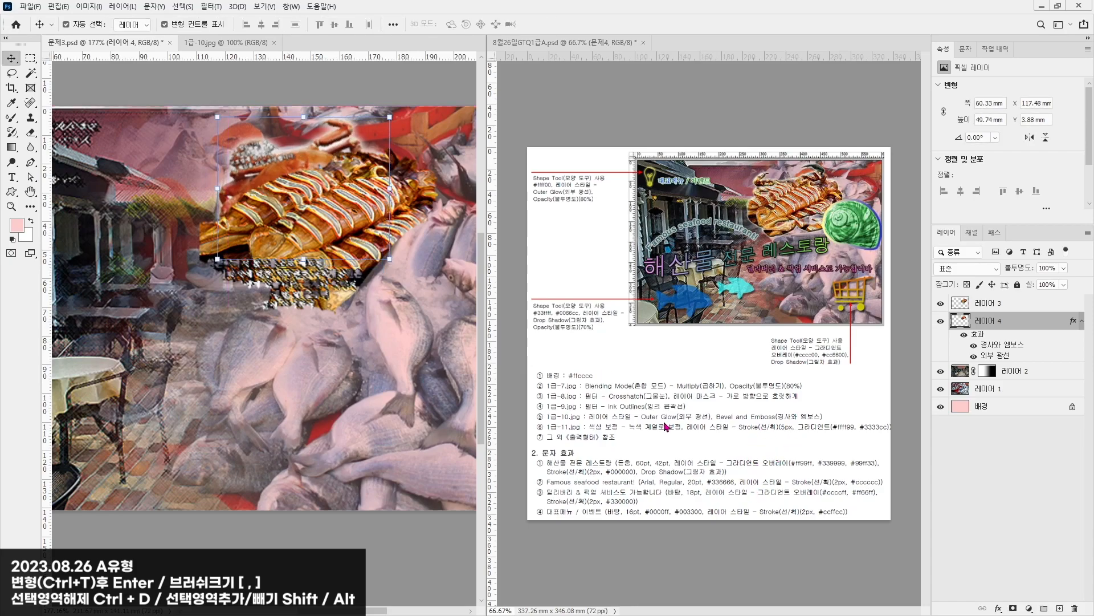
# Step: Open 1급-11.jpg and select the seashell with the Object Selection tool
pyautogui.click(30, 7)
pyautogui.click(34, 29)
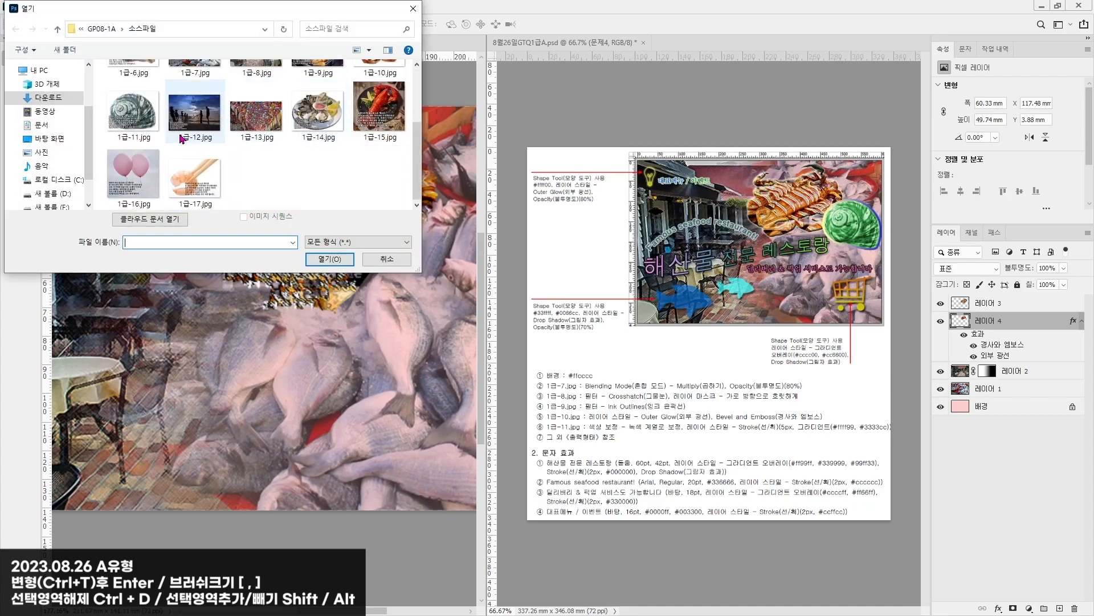
pyautogui.doubleClick(133, 112)
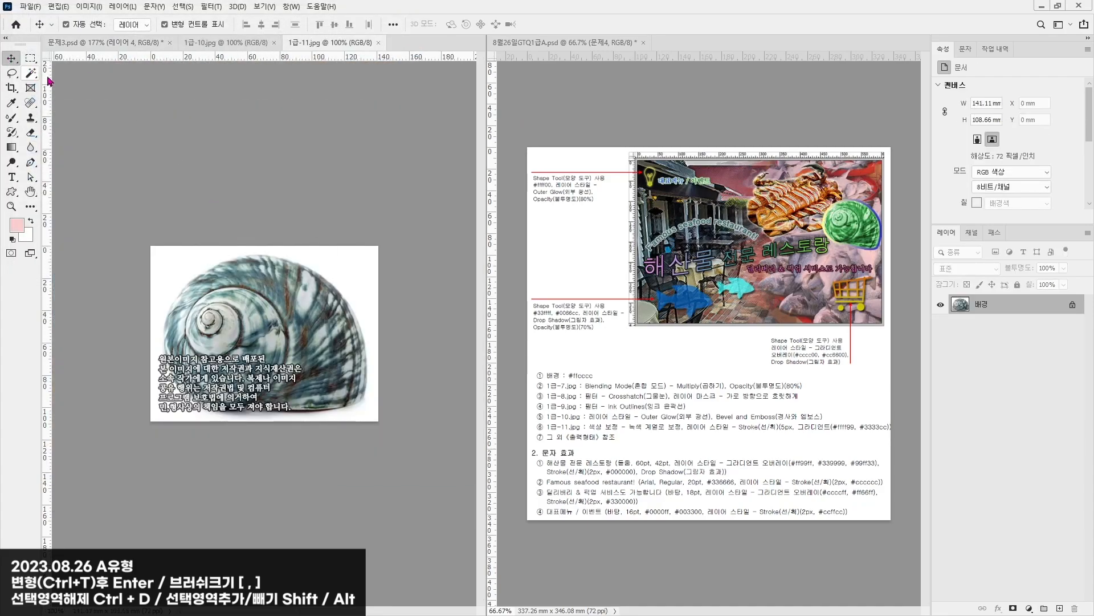
pyautogui.rightClick(30, 73)
pyautogui.click(74, 69)
pyautogui.moveTo(159, 251); pyautogui.dragTo(366, 423)
# Step: Copy the selected seashell into 문제3.psd as a new layer
pyautogui.hotkey('ctrl', 'c')
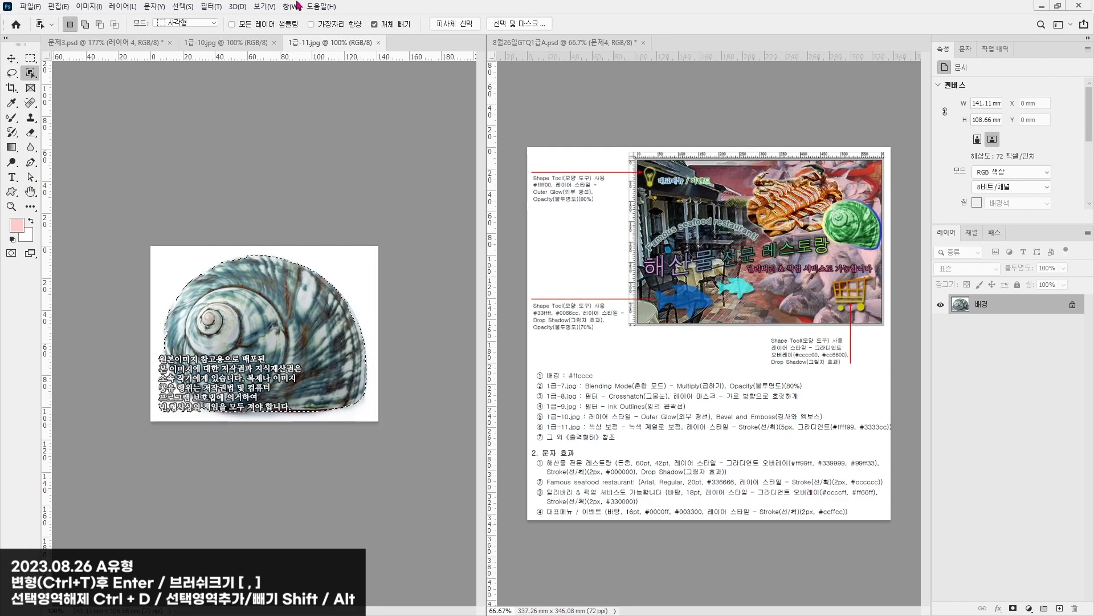
pyautogui.click(109, 42)
pyautogui.hotkey('ctrl', 'v')
pyautogui.press('v')
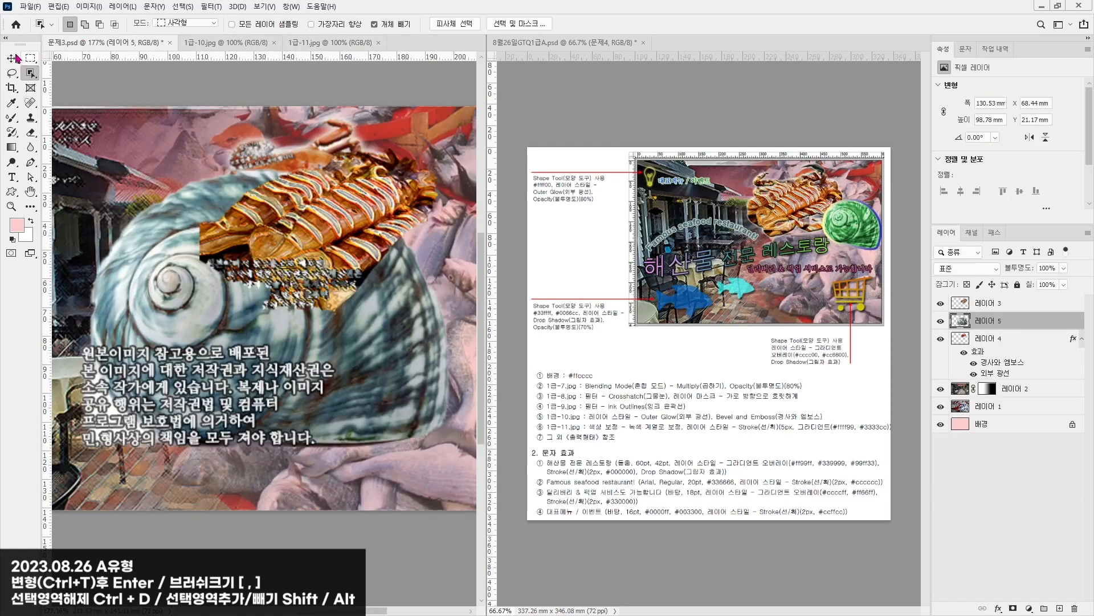
# Step: Scale the seashell to about 46 × 40 mm and place it at the squid's lower right, with its layer on top
pyautogui.hotkey('ctrl', '0')
pyautogui.moveTo(449, 237); pyautogui.dragTo(438, 322)
pyautogui.press('Return')
pyautogui.moveTo(987, 296); pyautogui.dragTo(987, 295)
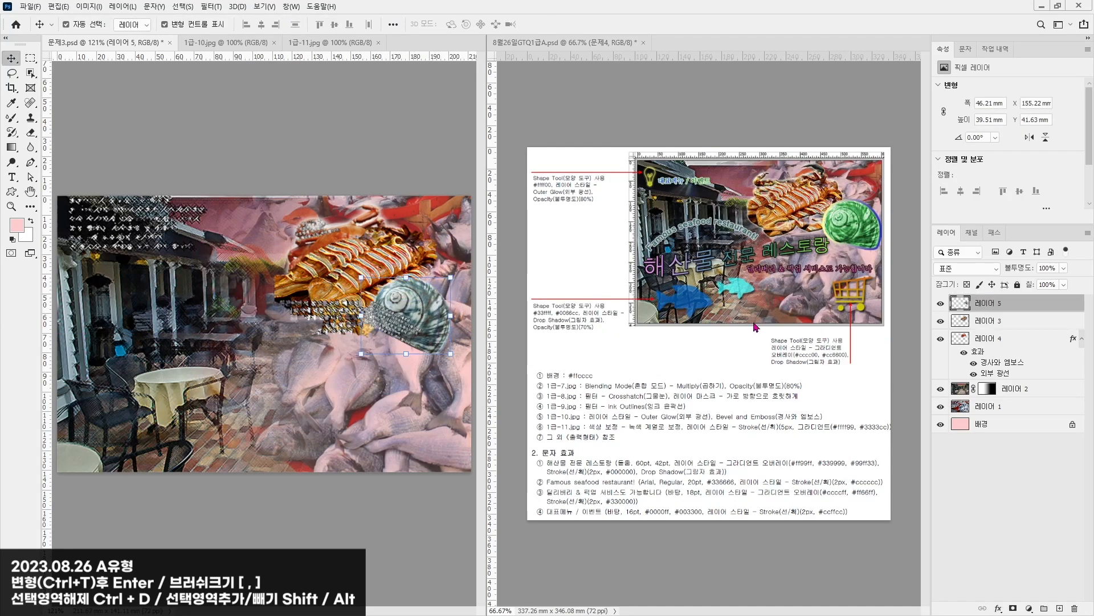
pyautogui.moveTo(406, 306); pyautogui.dragTo(411, 302)
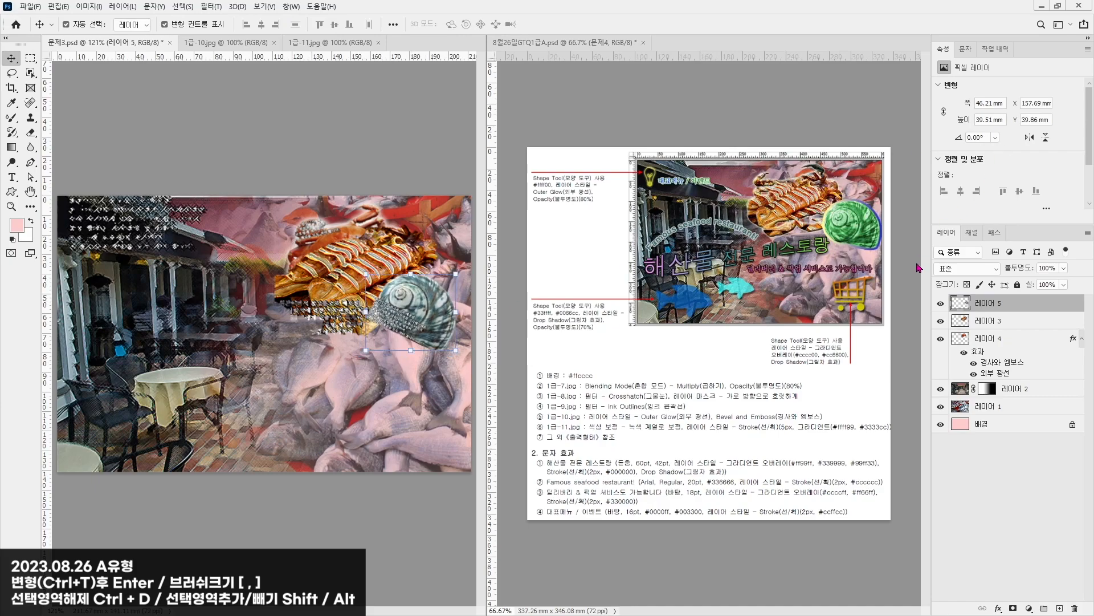
# Step: Colorize the seashell green with Hue/Saturation, using hue 116 and saturation 25
pyautogui.click(100, 7)
pyautogui.moveTo(98, 40)
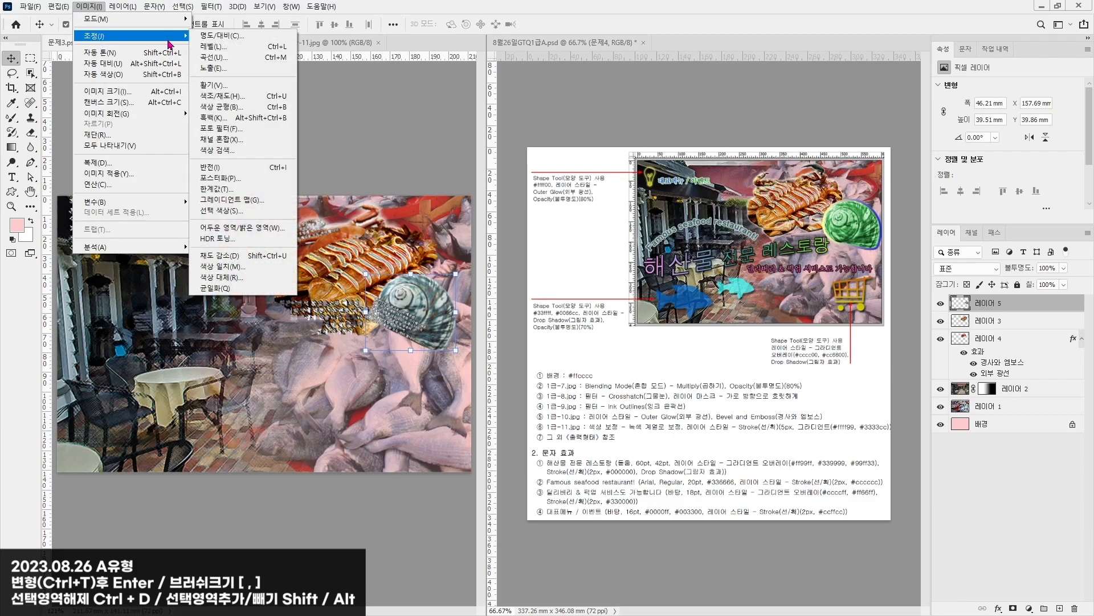
pyautogui.click(223, 95)
pyautogui.moveTo(819, 270); pyautogui.dragTo(779, 272)
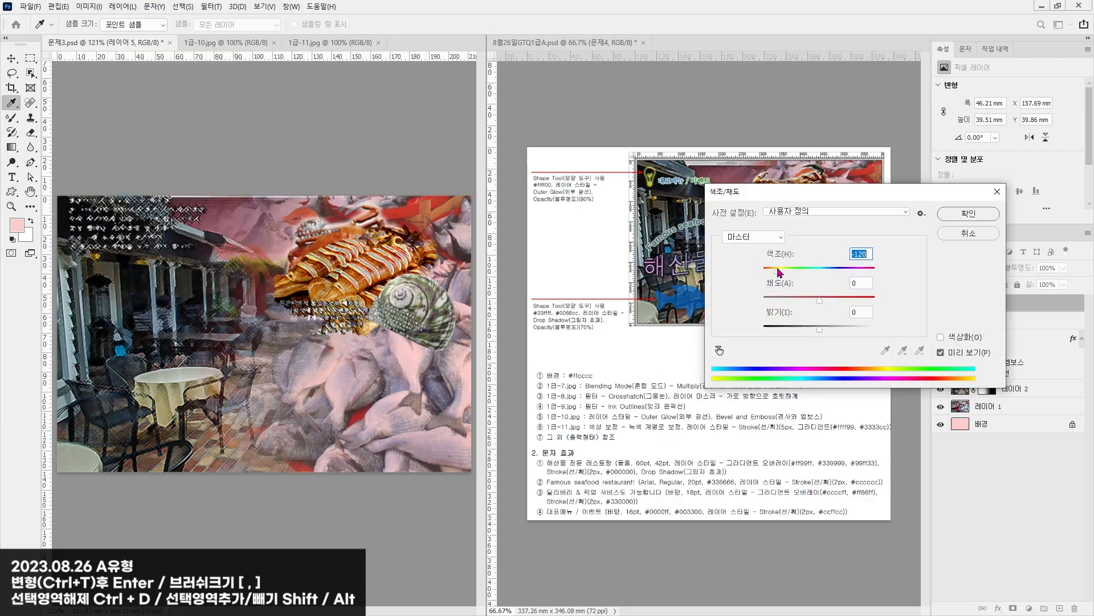
pyautogui.click(952, 337)
pyautogui.moveTo(893, 194); pyautogui.dragTo(770, 348)
pyautogui.moveTo(659, 425); pyautogui.dragTo(680, 429)
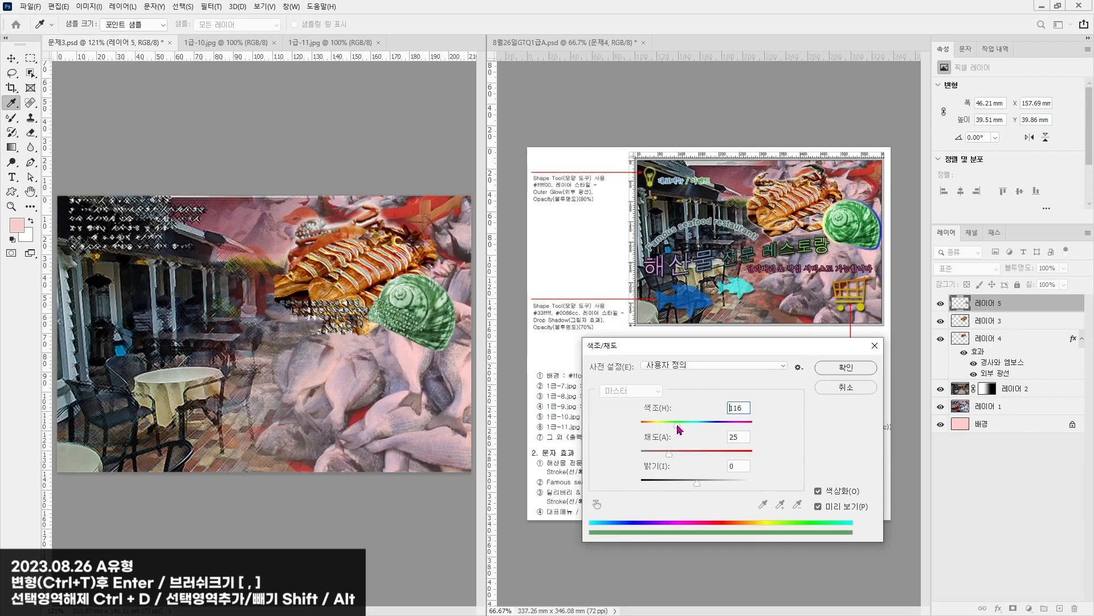
pyautogui.press('Return')
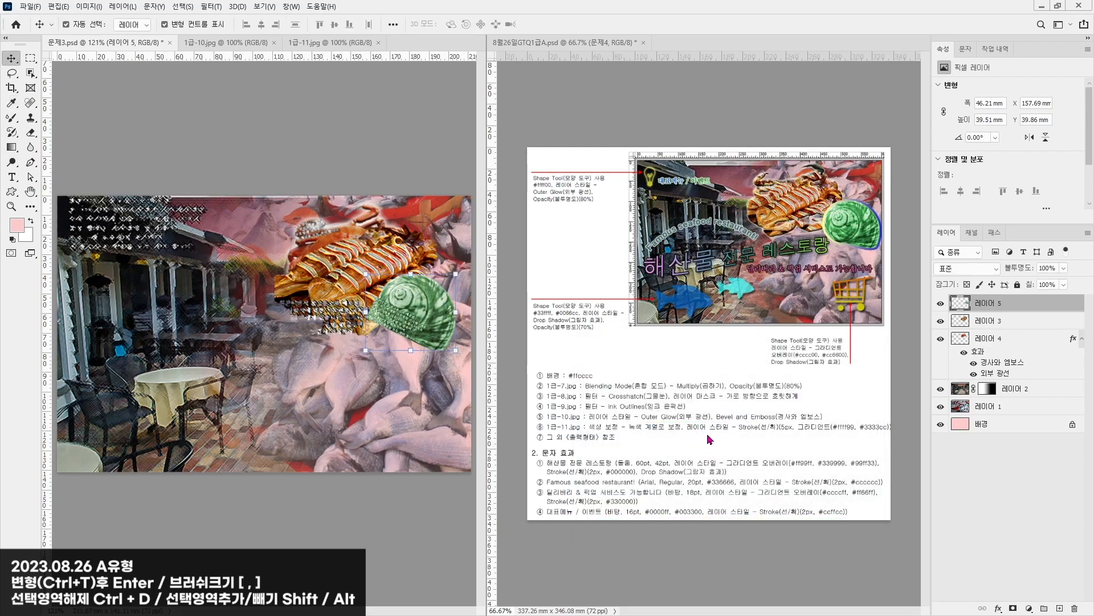
# Step: Add a 5 px stroke with a gradient fill to the seashell layer and open its gradient for editing
pyautogui.doubleClick(1051, 306)
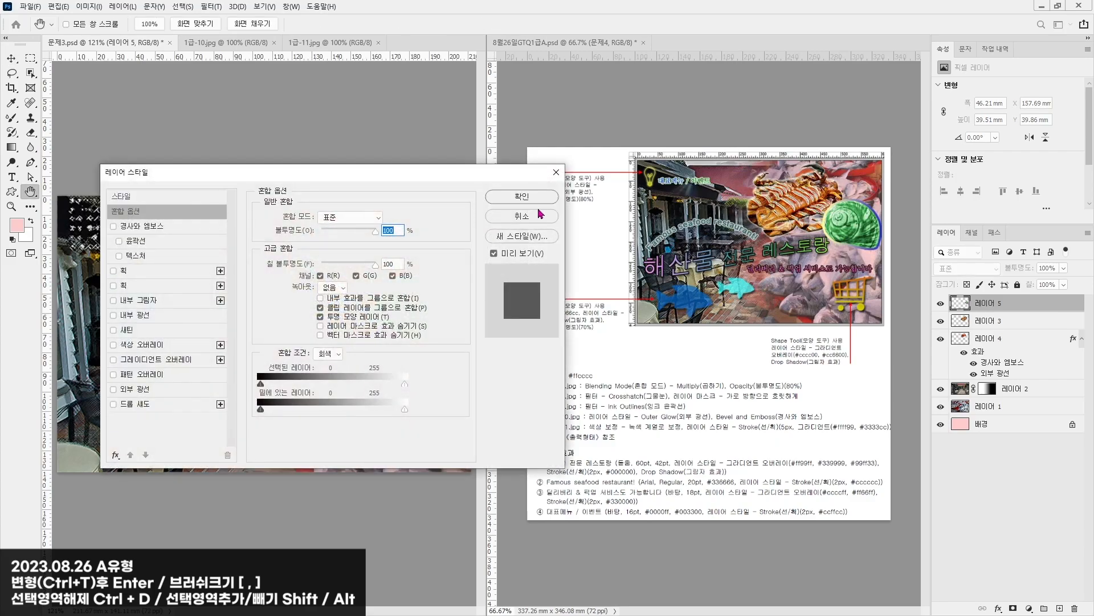
pyautogui.click(113, 271)
pyautogui.doubleClick(392, 217)
pyautogui.write('5')
pyautogui.click(334, 288)
pyautogui.click(327, 313)
pyautogui.click(326, 311)
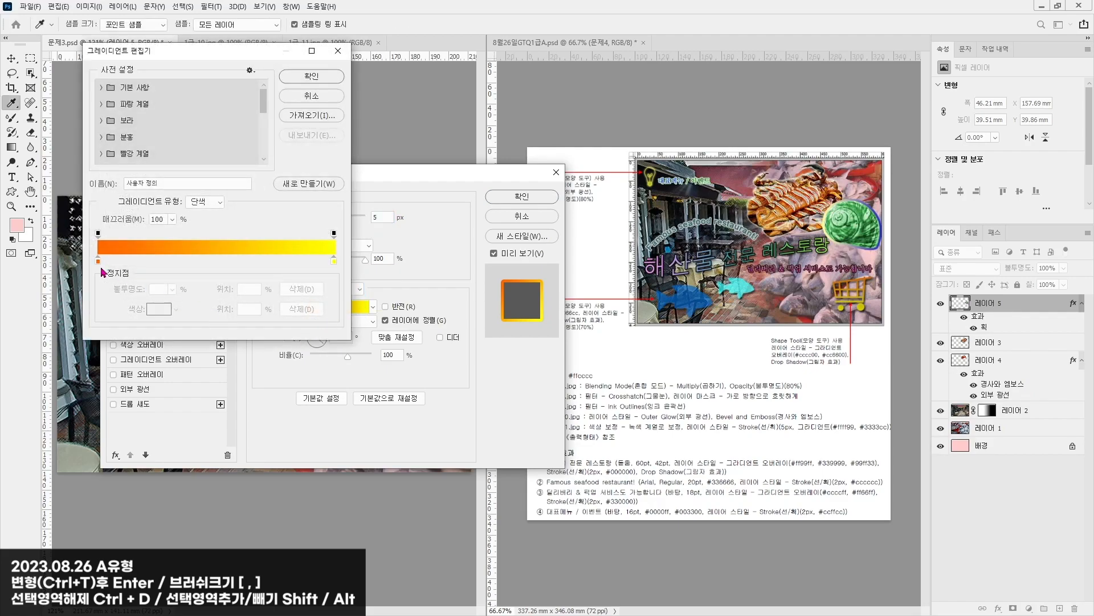
# Step: Set the stroke gradient's start colour to #ffff99 and its end colour to #3333cc
pyautogui.click(99, 262)
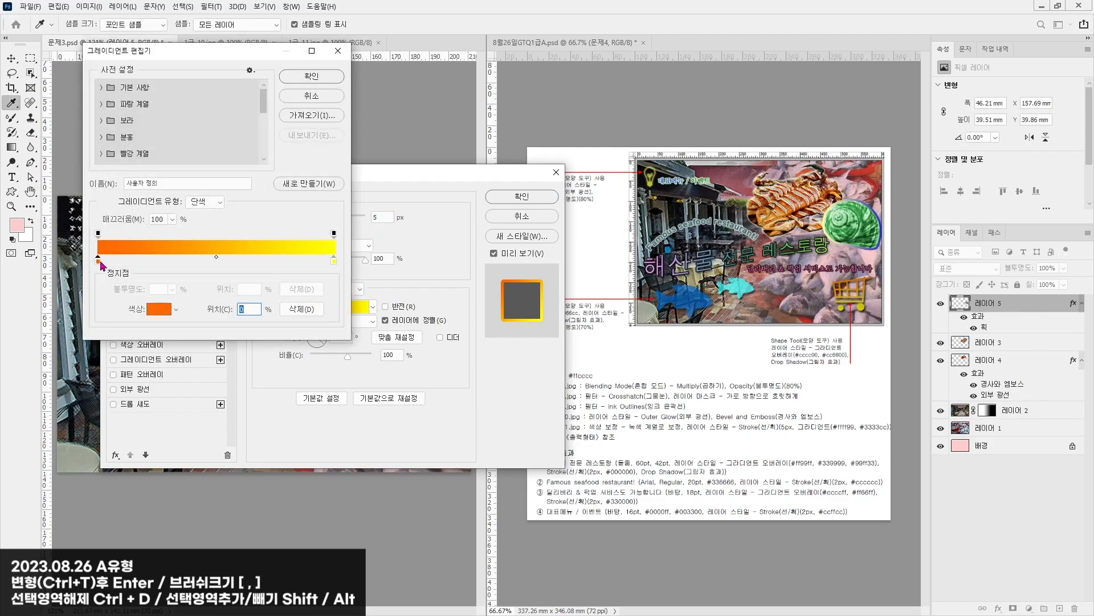
pyautogui.click(159, 310)
pyautogui.write('f')
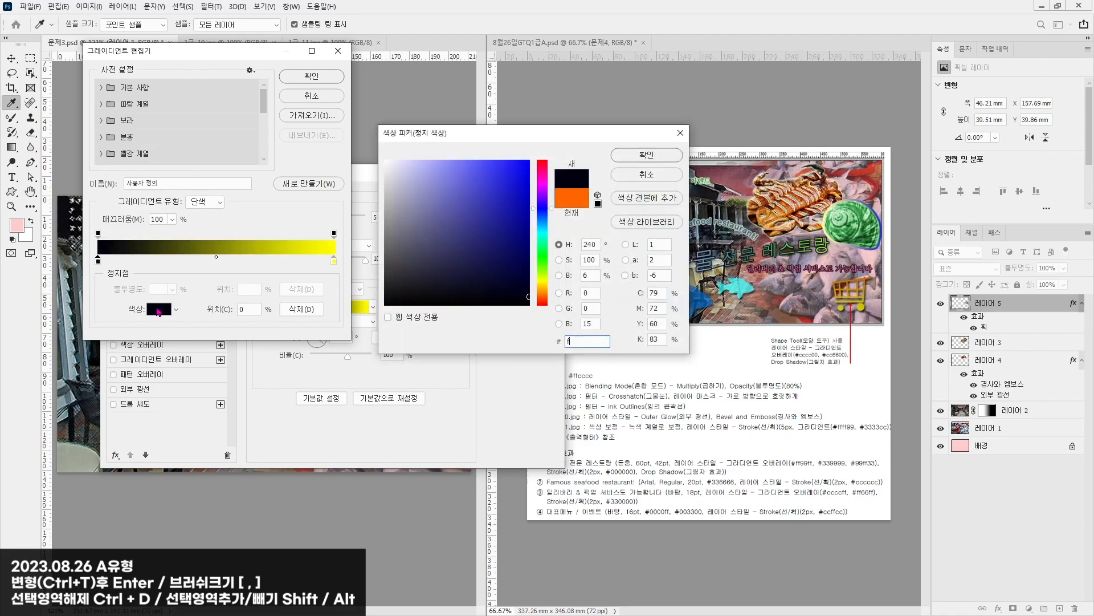
pyautogui.write('fff99')
pyautogui.press('Return')
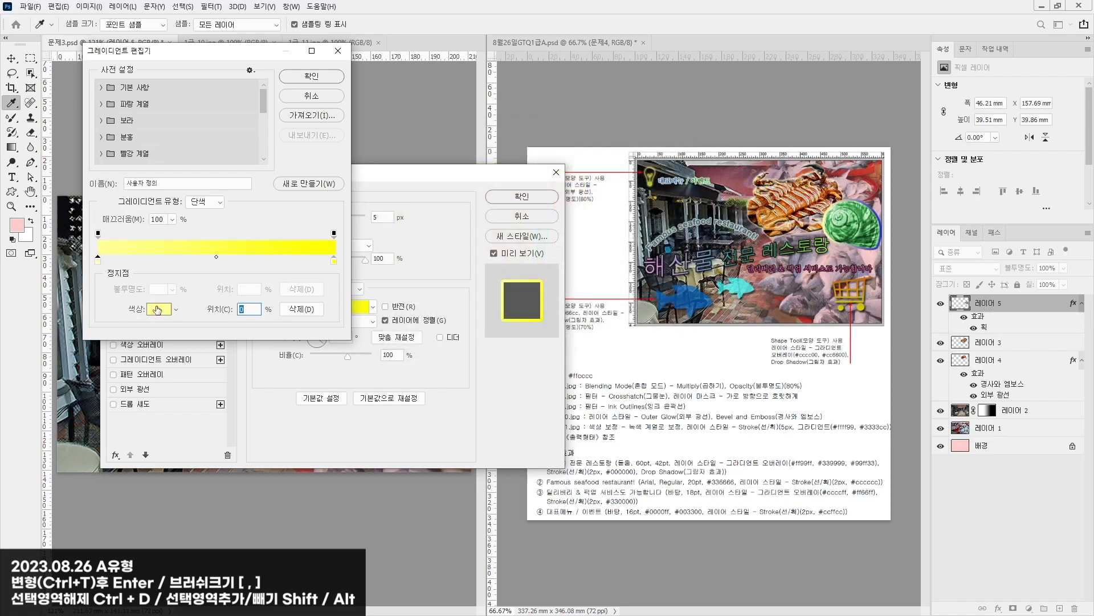
pyautogui.click(333, 261)
pyautogui.click(167, 313)
pyautogui.write('3333cc')
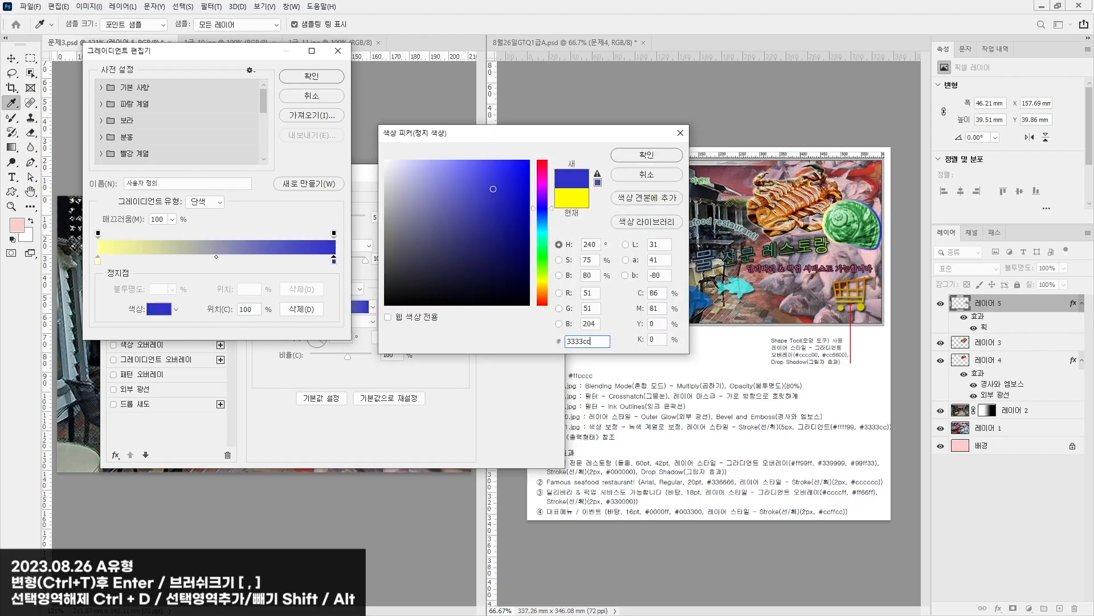
pyautogui.press('Return')
pyautogui.press('Return')
# Step: Rotate the seashell's stroke gradient to a nearly horizontal angle and apply the layer style
pyautogui.moveTo(327, 178); pyautogui.dragTo(513, 394)
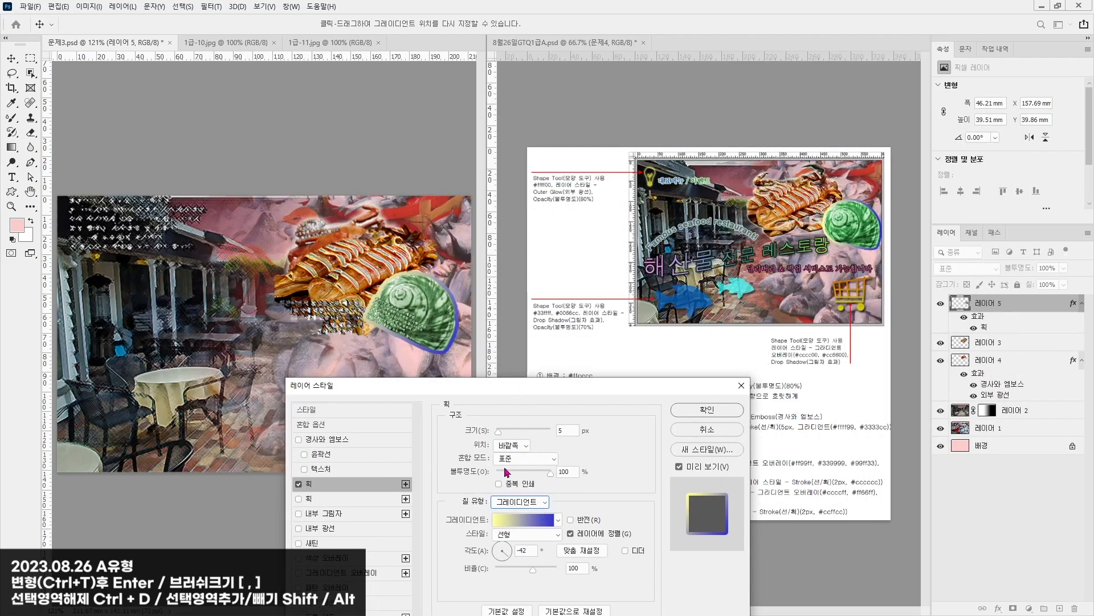
pyautogui.moveTo(509, 558); pyautogui.dragTo(511, 555)
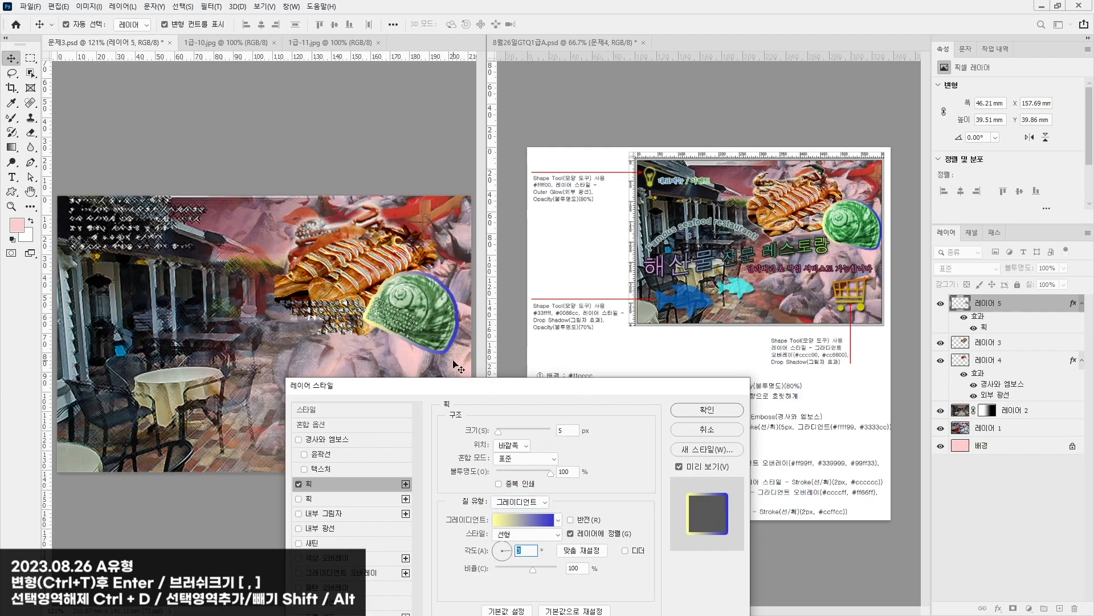
pyautogui.press('Return')
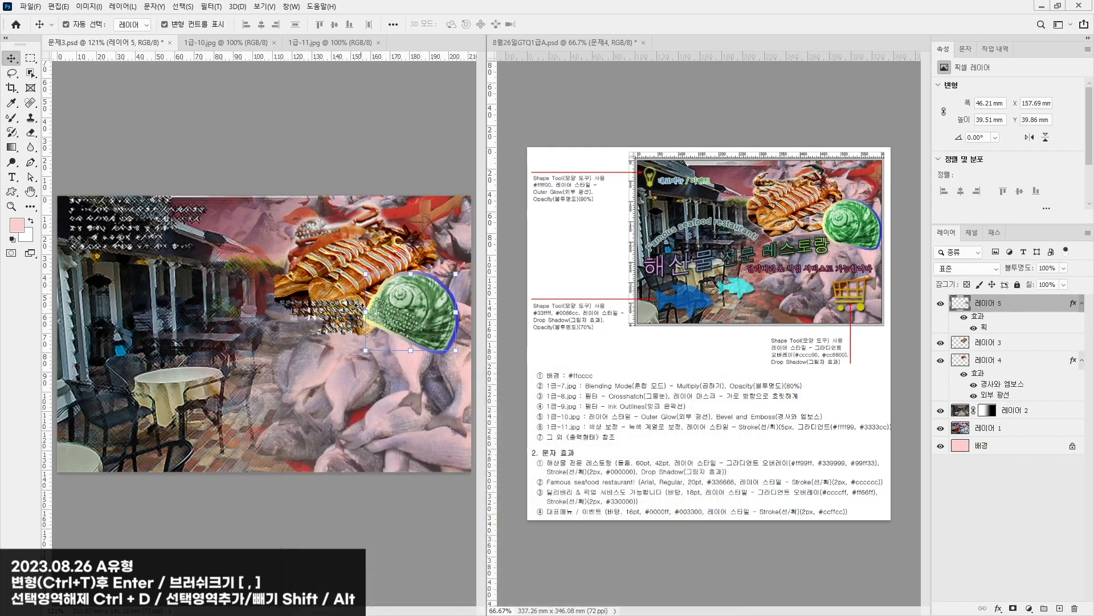
# Step: Erase the stray pixels beside the seashell's lower-left edge with a 40 px eraser at 100% hardness
pyautogui.press('e')
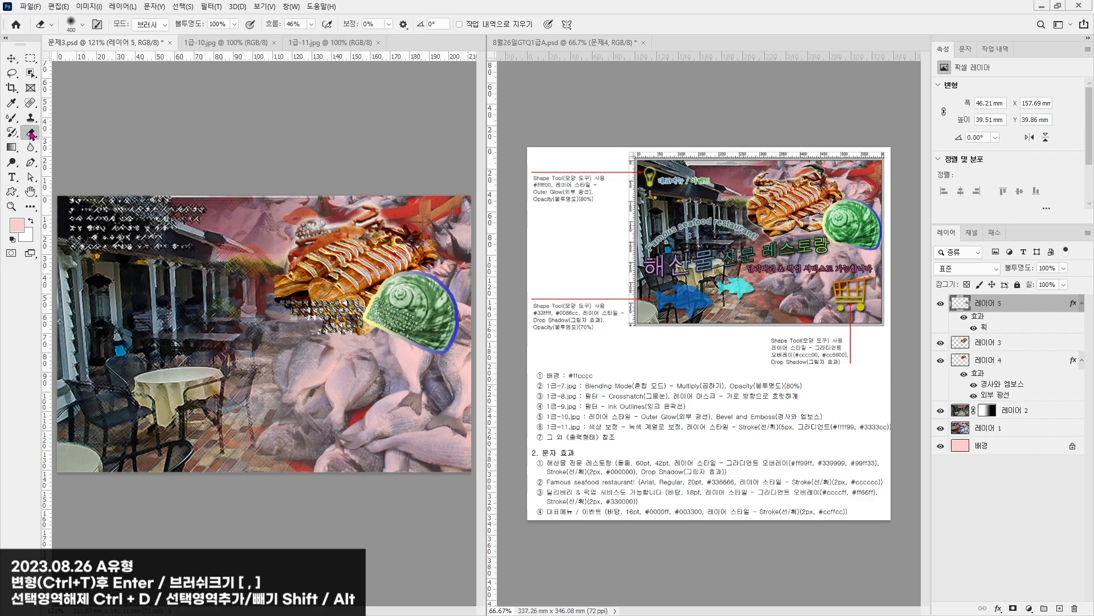
pyautogui.click(71, 24)
pyautogui.moveTo(76, 86); pyautogui.dragTo(144, 95)
pyautogui.moveTo(98, 61); pyautogui.dragTo(78, 61)
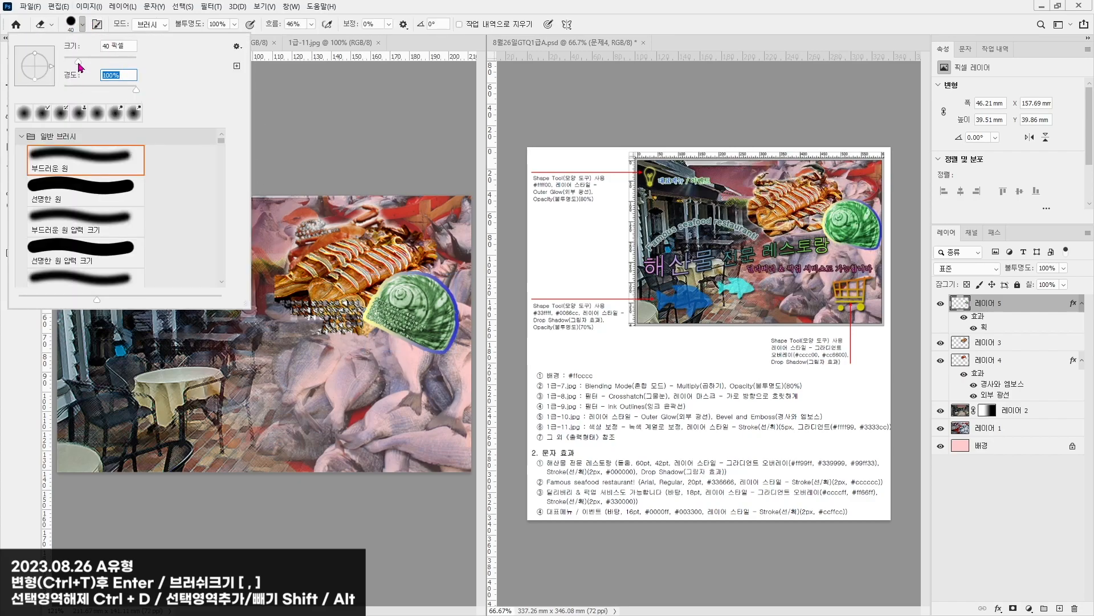
pyautogui.moveTo(348, 321)
pyautogui.mouseDown()
pyautogui.moveTo(365, 297)
pyautogui.moveTo(378, 348)
pyautogui.moveTo(361, 288)
pyautogui.moveTo(367, 310)
pyautogui.moveTo(401, 316)
pyautogui.mouseUp()
pyautogui.scroll(8, 402, 316)
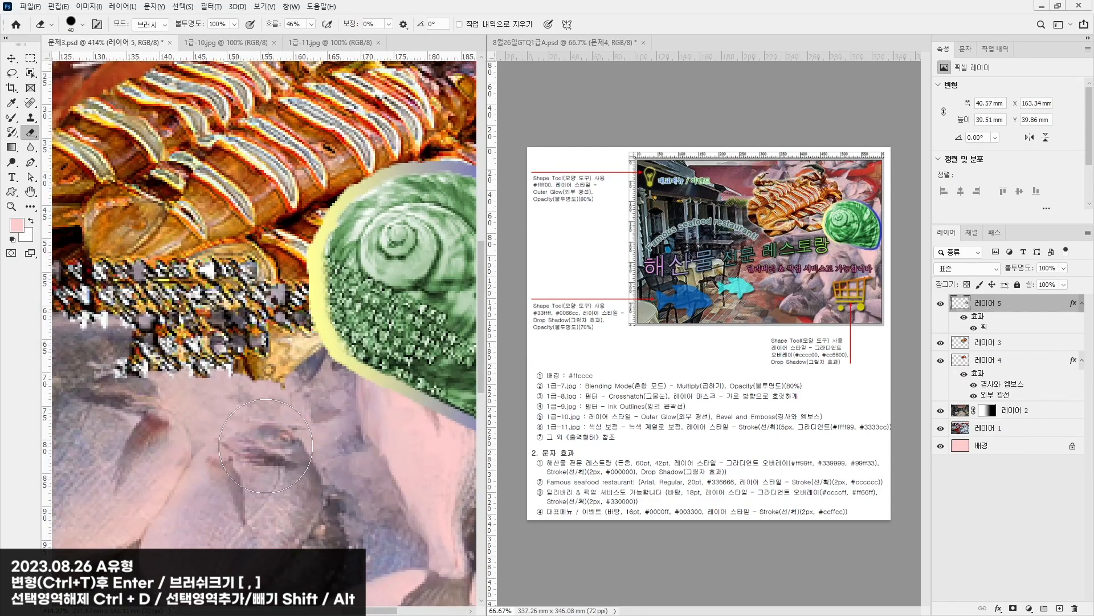
pyautogui.scroll(-3, 267, 437)
pyautogui.scroll(-2, 267, 437)
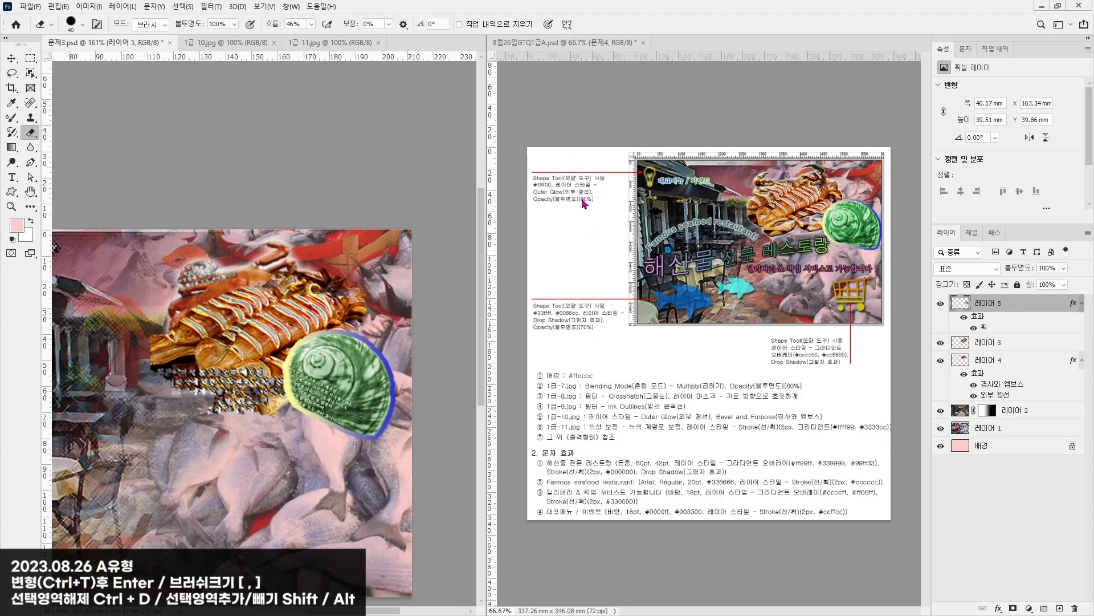
# Step: Draw a light bulb custom shape about 26 × 45 px in the upper-left corner of the poster
pyautogui.press('v')
pyautogui.moveTo(200, 163); pyautogui.dragTo(428, 89)
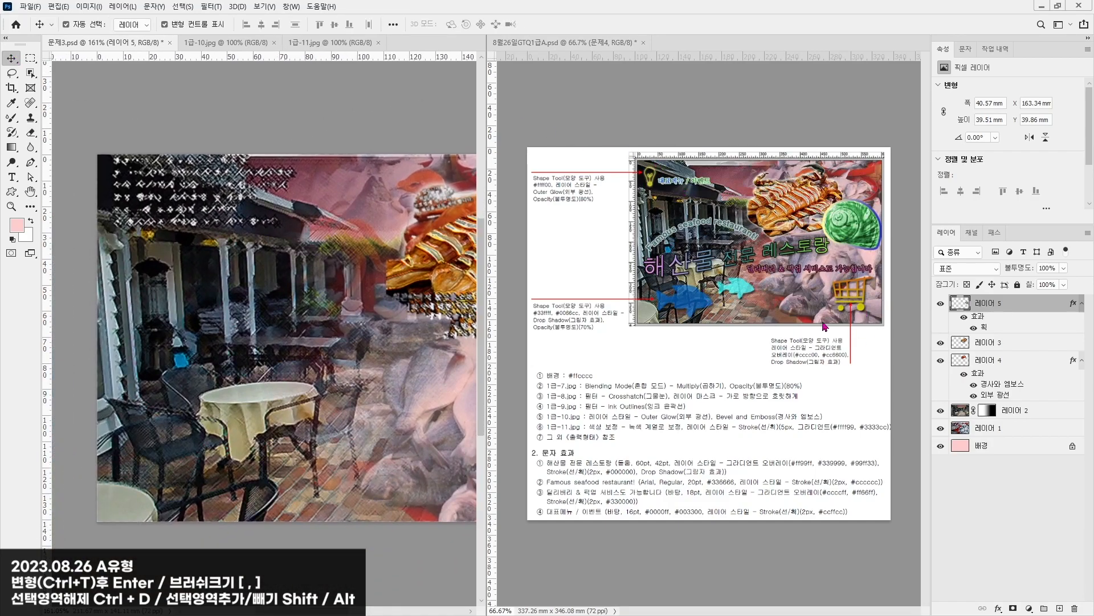
pyautogui.click(12, 192)
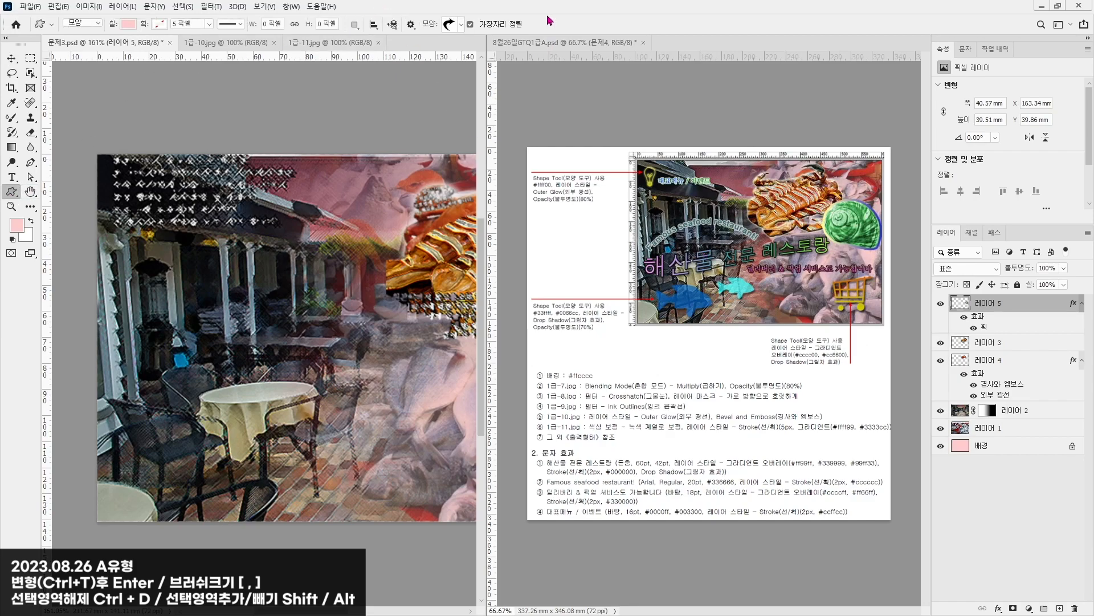
pyautogui.click(462, 25)
pyautogui.click(505, 157)
pyautogui.moveTo(110, 162); pyautogui.dragTo(167, 201)
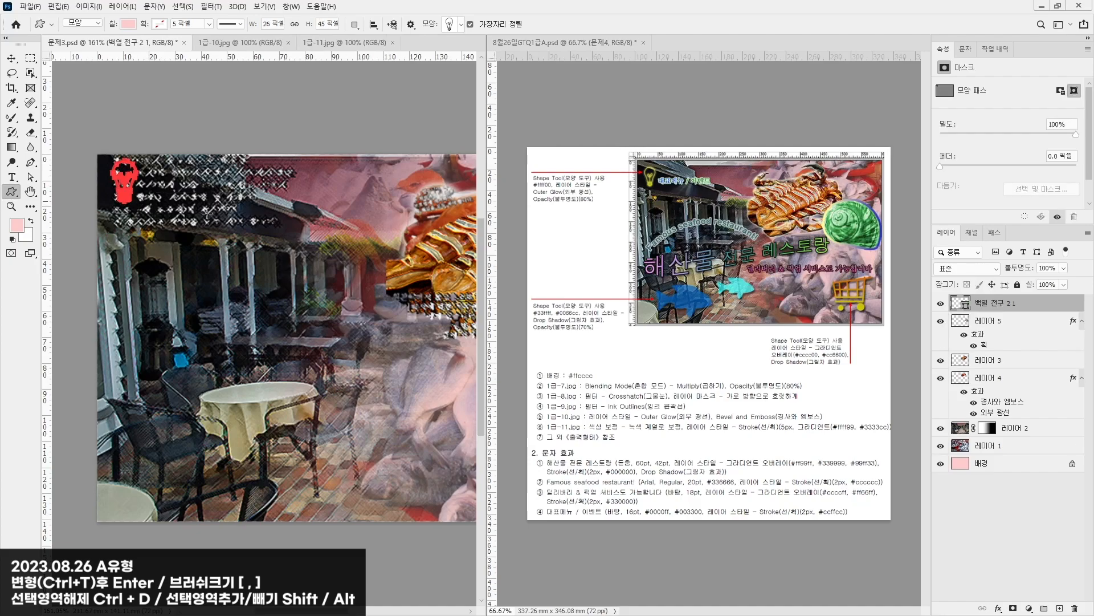
# Step: Set the light bulb shape's fill colour to #ffff00
pyautogui.doubleClick(959, 304)
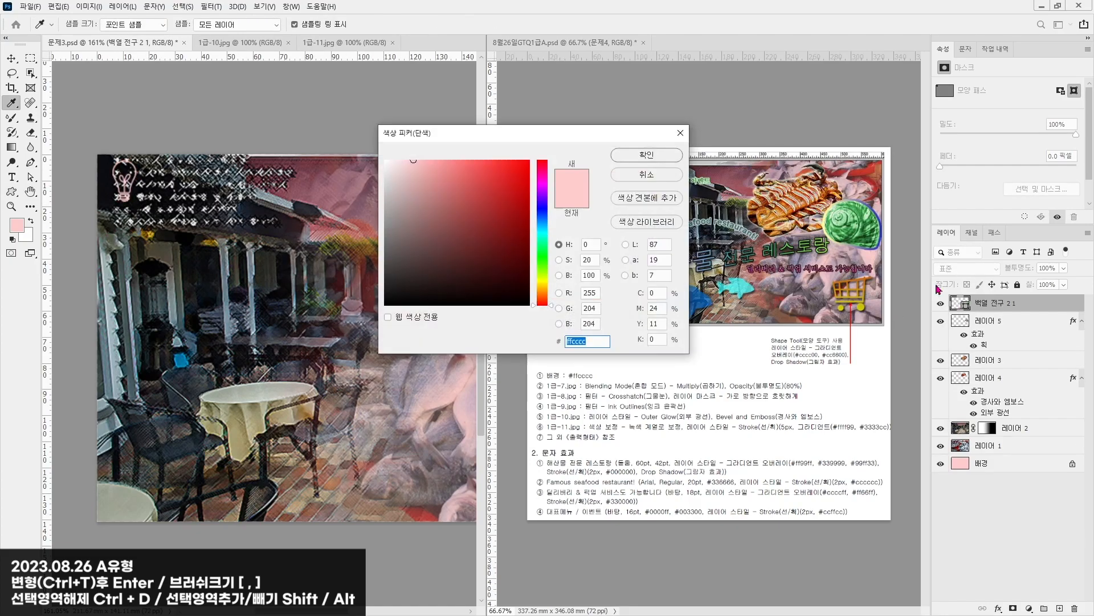
pyautogui.moveTo(514, 148); pyautogui.dragTo(425, 217)
pyautogui.write('fff')
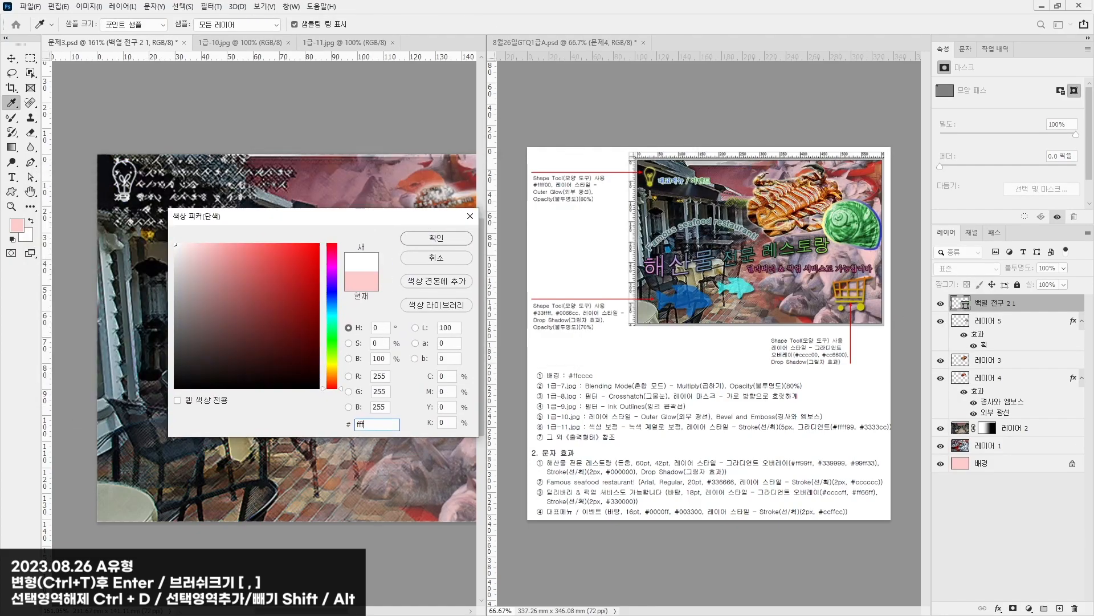
pyautogui.write('f00')
pyautogui.press('Return')
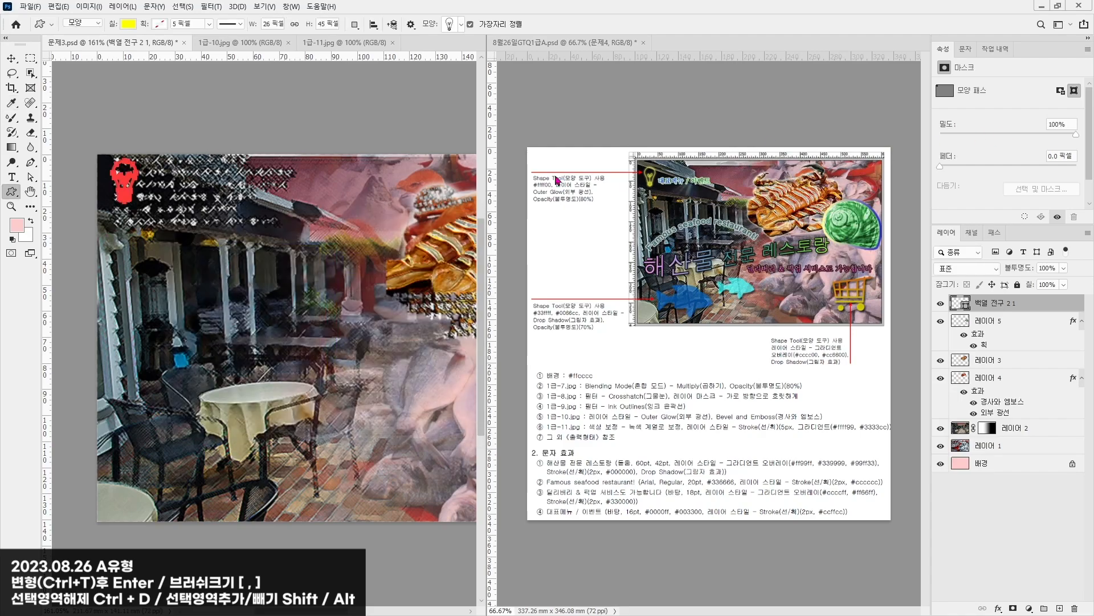
# Step: Add a yellow Outer Glow to the light bulb with 15% spread and 4 px size
pyautogui.doubleClick(1059, 303)
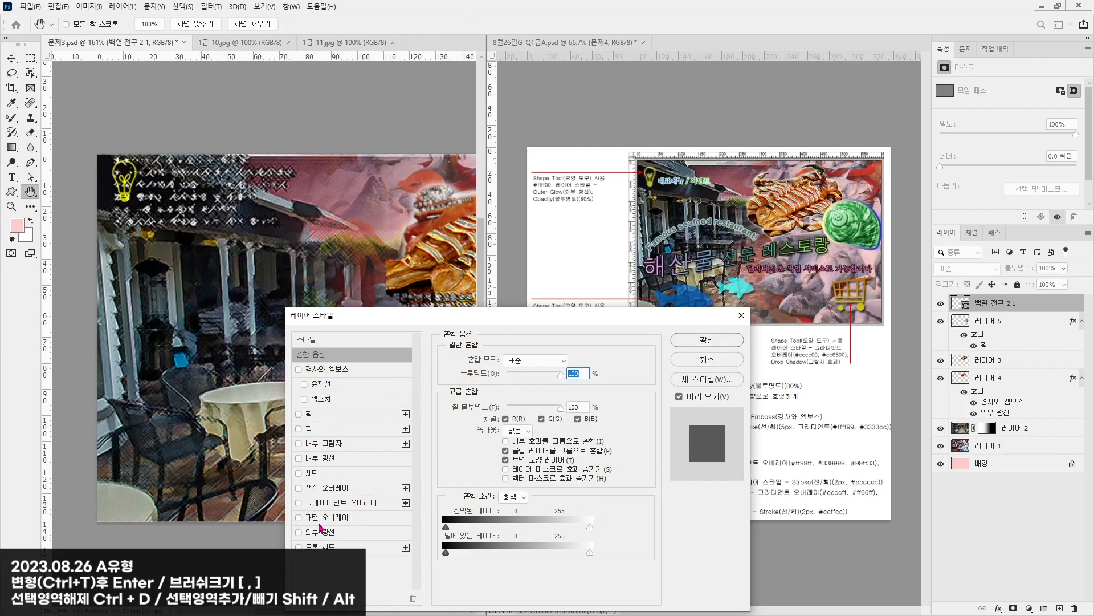
pyautogui.click(320, 531)
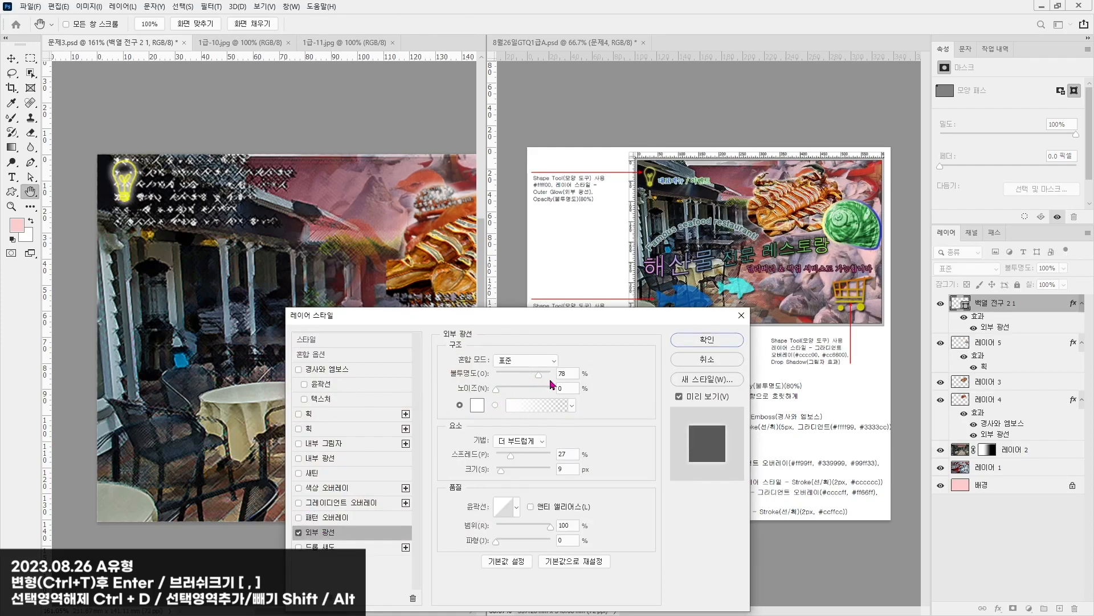
pyautogui.moveTo(509, 462); pyautogui.dragTo(500, 472)
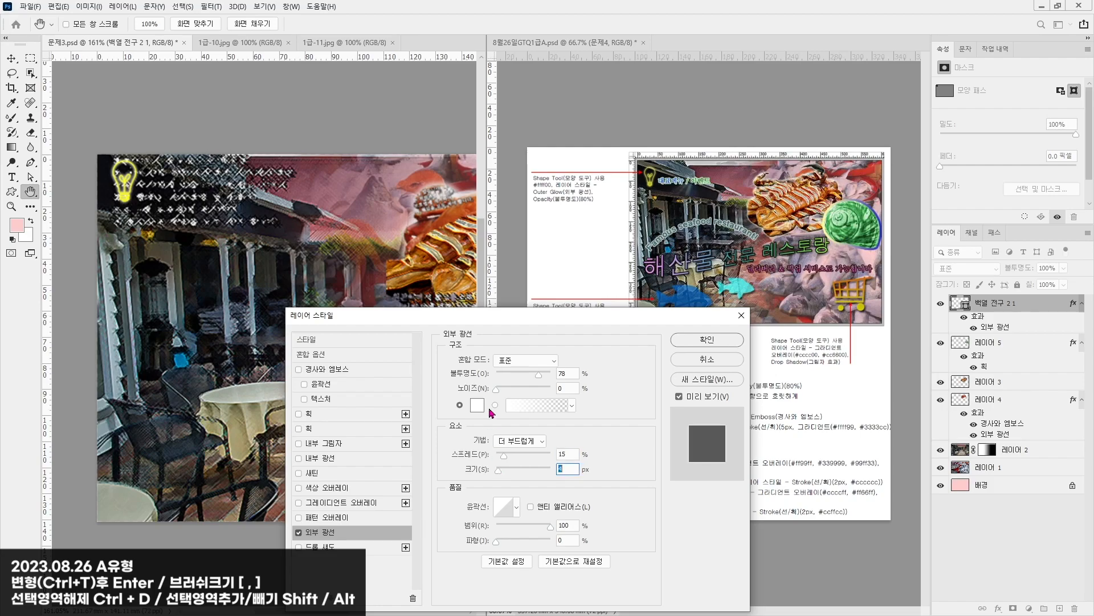
pyautogui.click(478, 406)
pyautogui.write('ffea00')
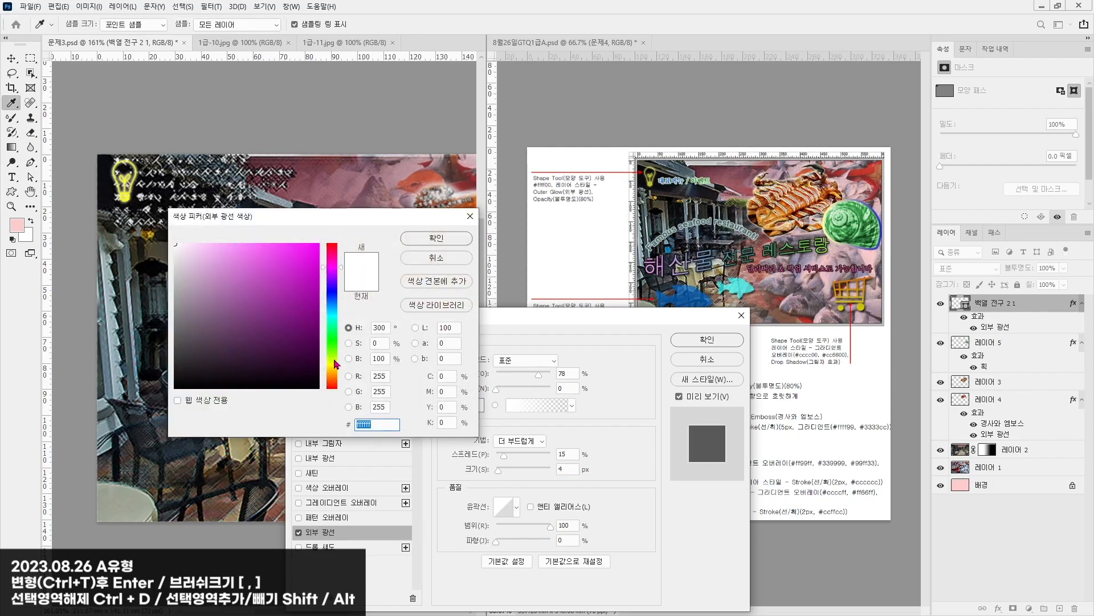
pyautogui.click(437, 238)
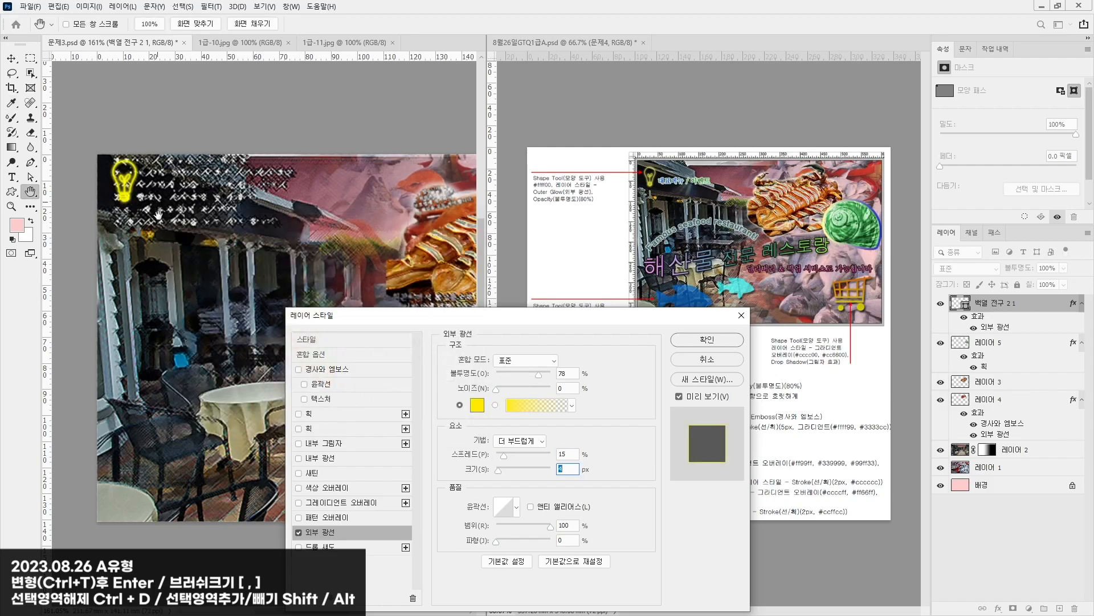
pyautogui.moveTo(531, 377); pyautogui.dragTo(533, 376)
pyautogui.click(707, 339)
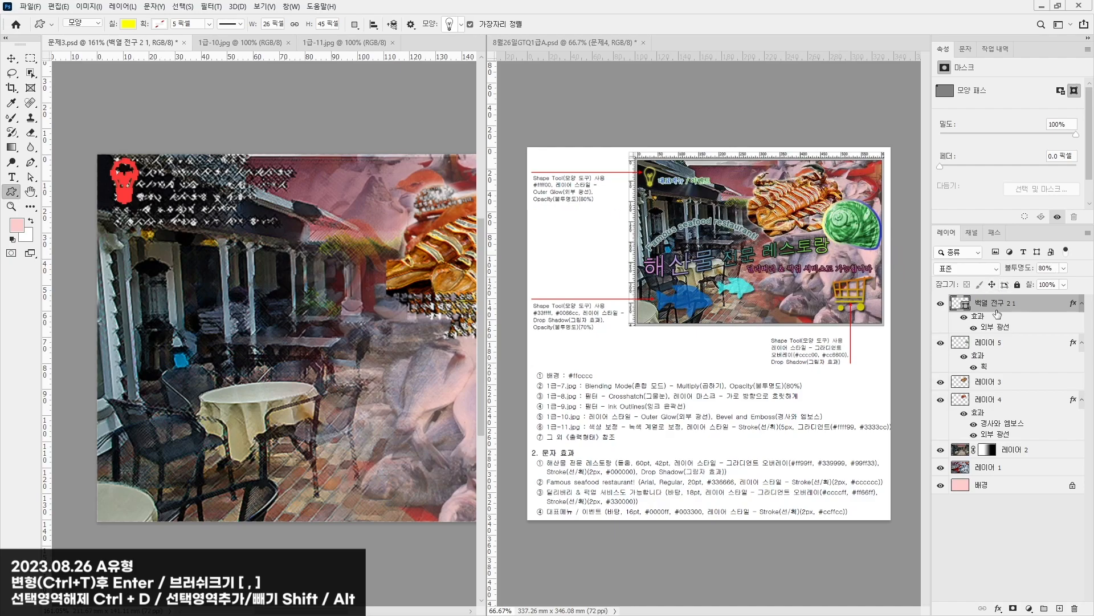
# Step: Set the light bulb layer's opacity to 80% and deselect the layer
pyautogui.moveTo(1056, 271); pyautogui.dragTo(1064, 267)
pyautogui.click(11, 59)
pyautogui.click(140, 93)
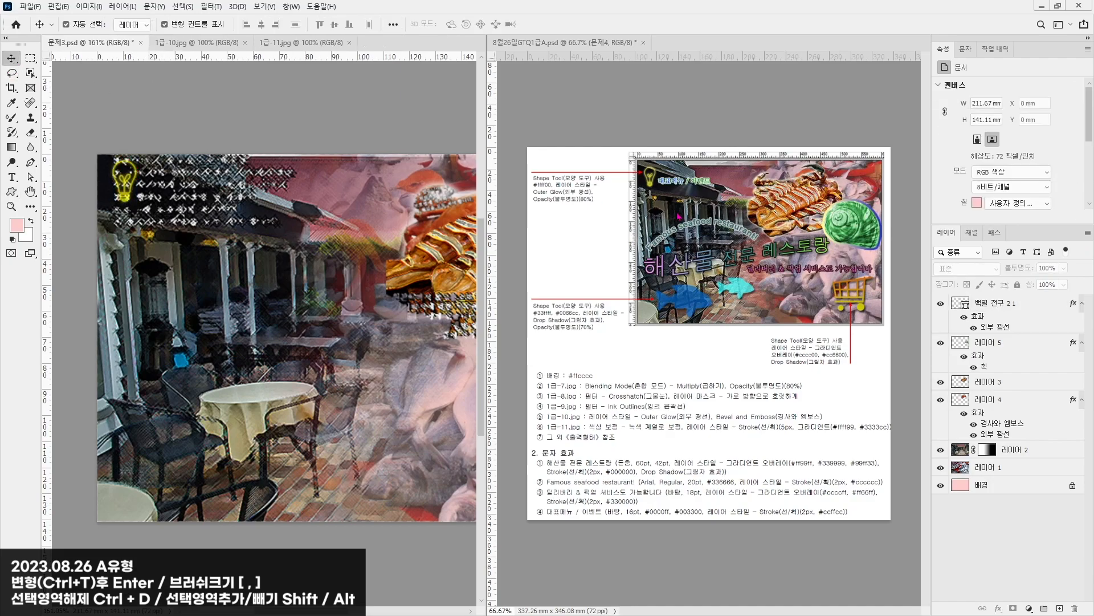
# Step: Draw a fish custom shape about 105 × 59 px below the round table in the poster's lower-left area
pyautogui.click(11, 192)
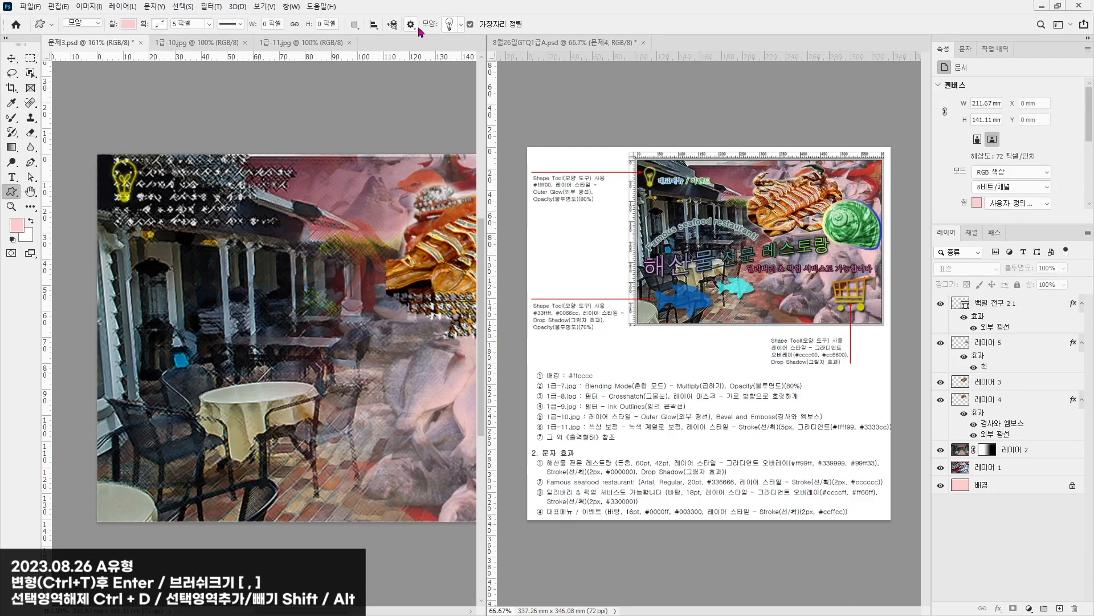
pyautogui.click(461, 25)
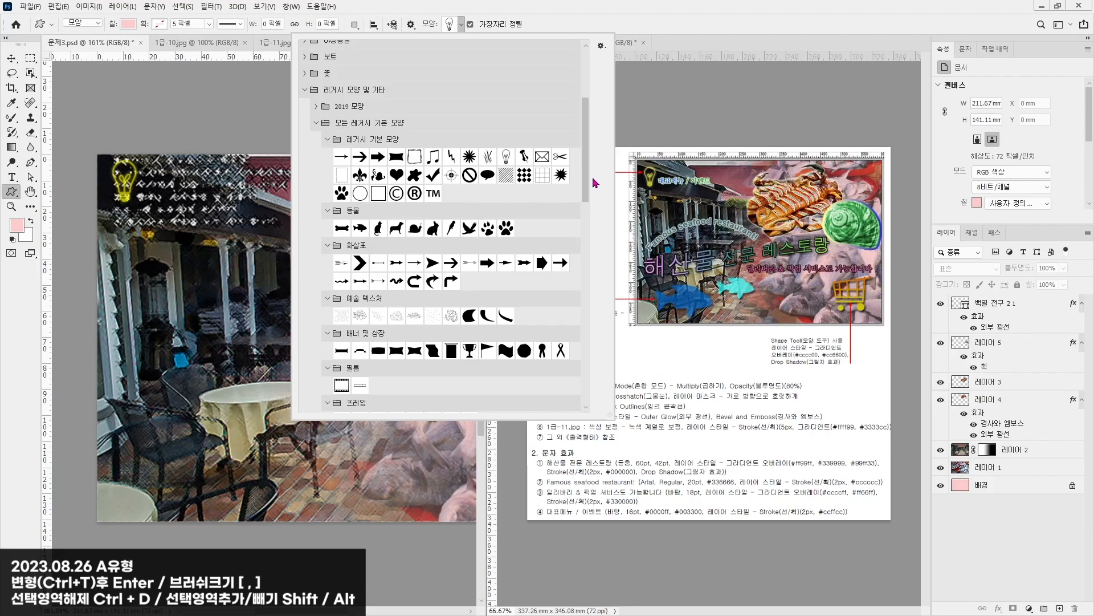
pyautogui.moveTo(586, 185); pyautogui.dragTo(586, 186)
pyautogui.doubleClick(358, 225)
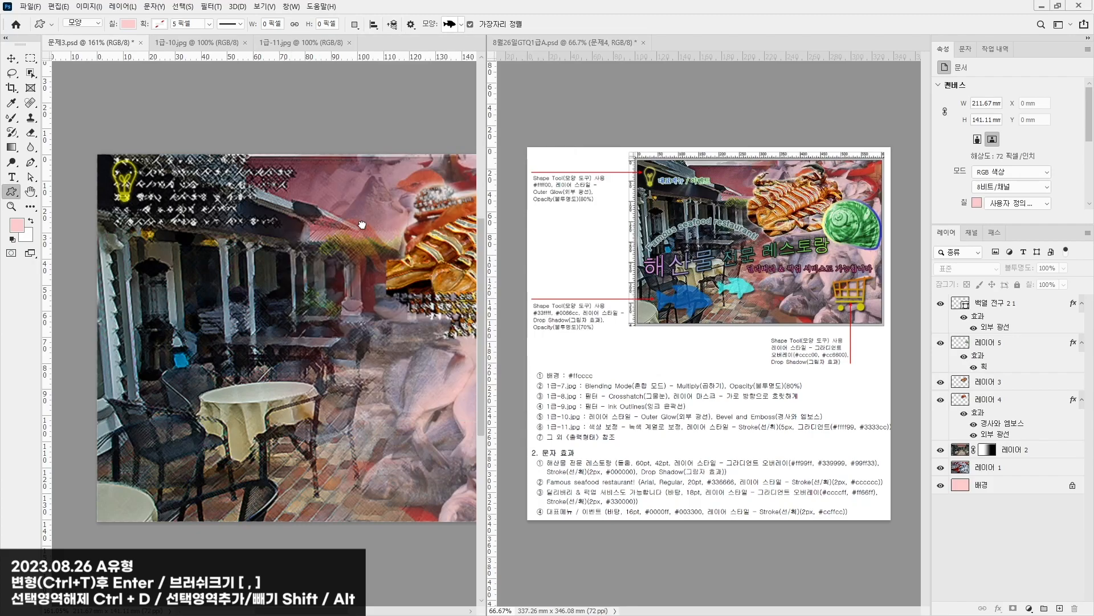
pyautogui.moveTo(138, 457); pyautogui.dragTo(224, 520)
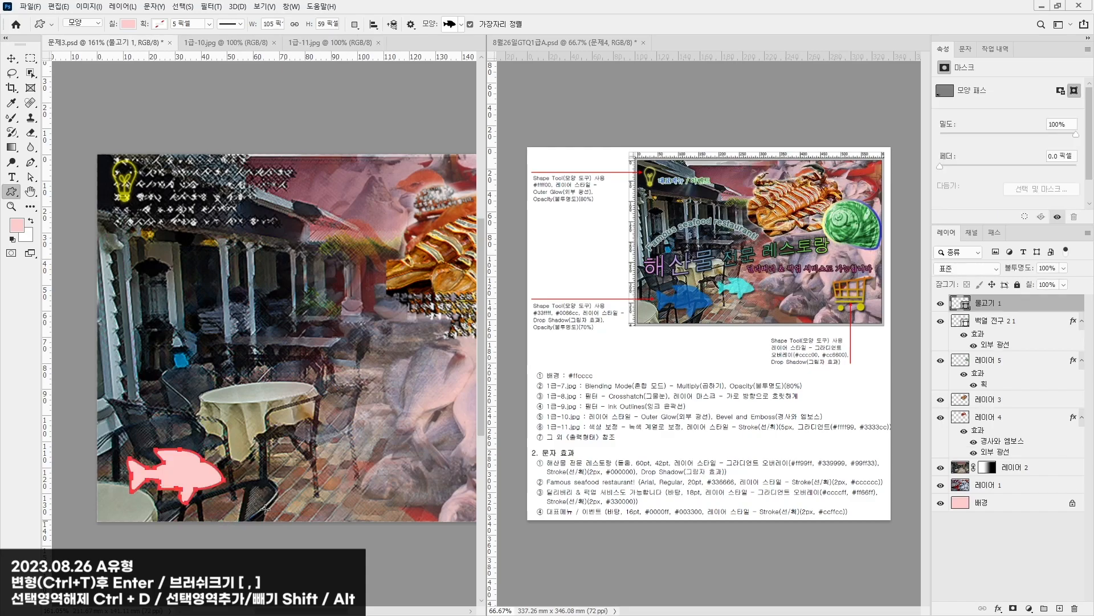
# Step: Set the fish shape's fill colour to #33ffff
pyautogui.doubleClick(957, 303)
pyautogui.write('33ffff')
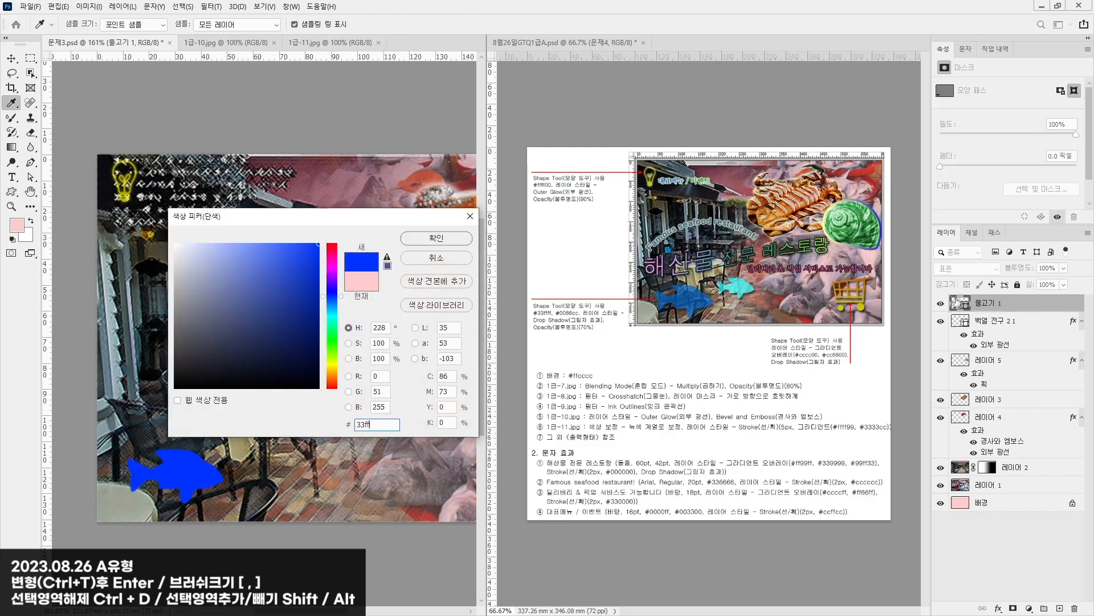
pyautogui.press('Return')
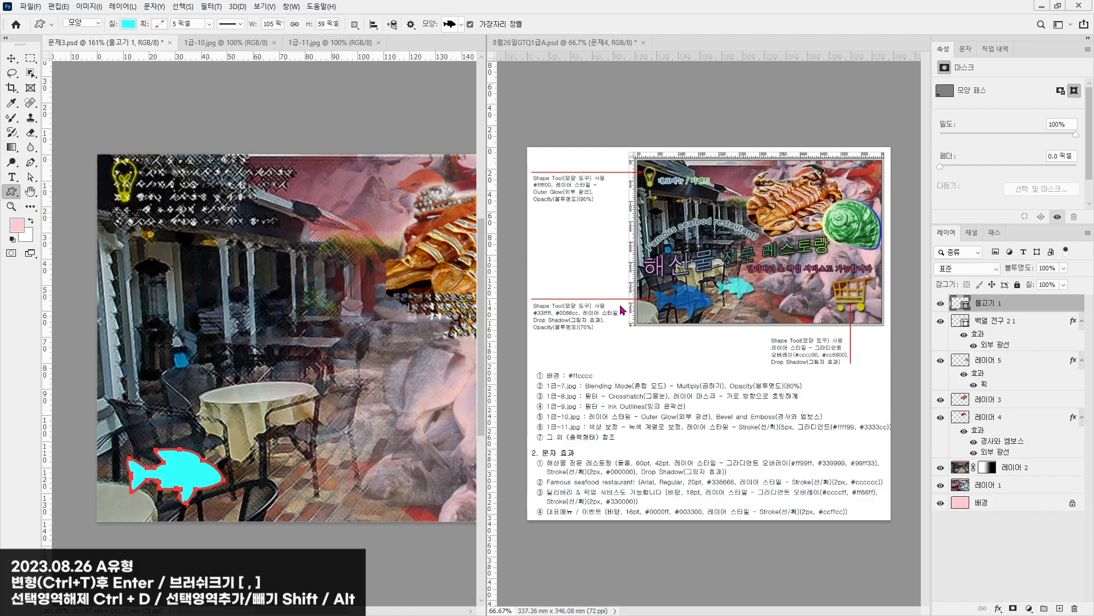
# Step: Add a Drop Shadow with 6 px distance and 7 px size to the fish and set its layer opacity to 70%
pyautogui.doubleClick(1065, 302)
pyautogui.moveTo(397, 304); pyautogui.dragTo(253, 63)
pyautogui.click(235, 307)
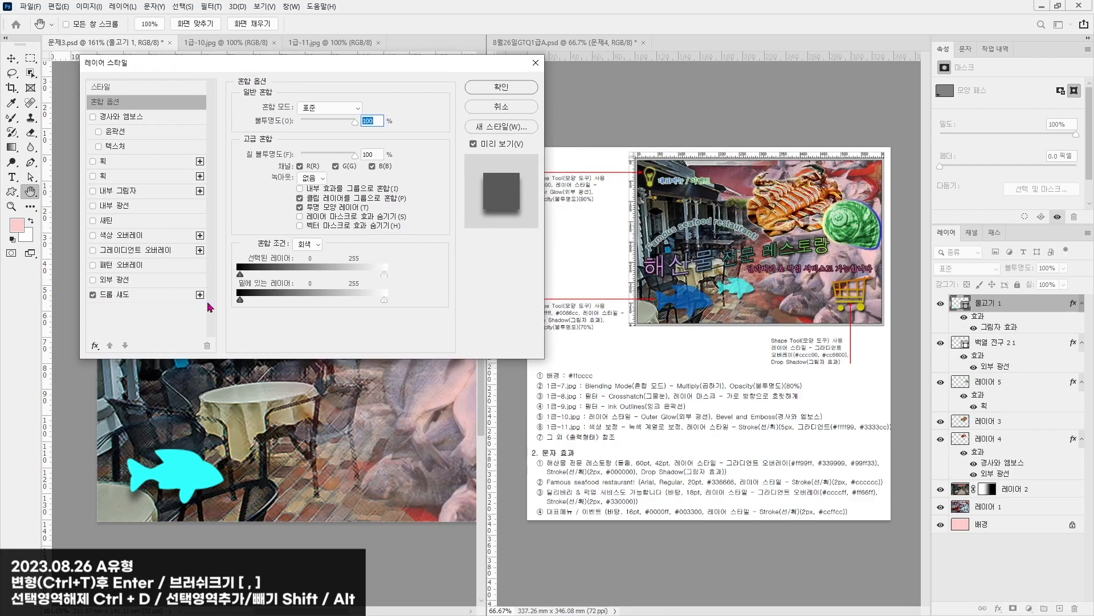
pyautogui.click(131, 299)
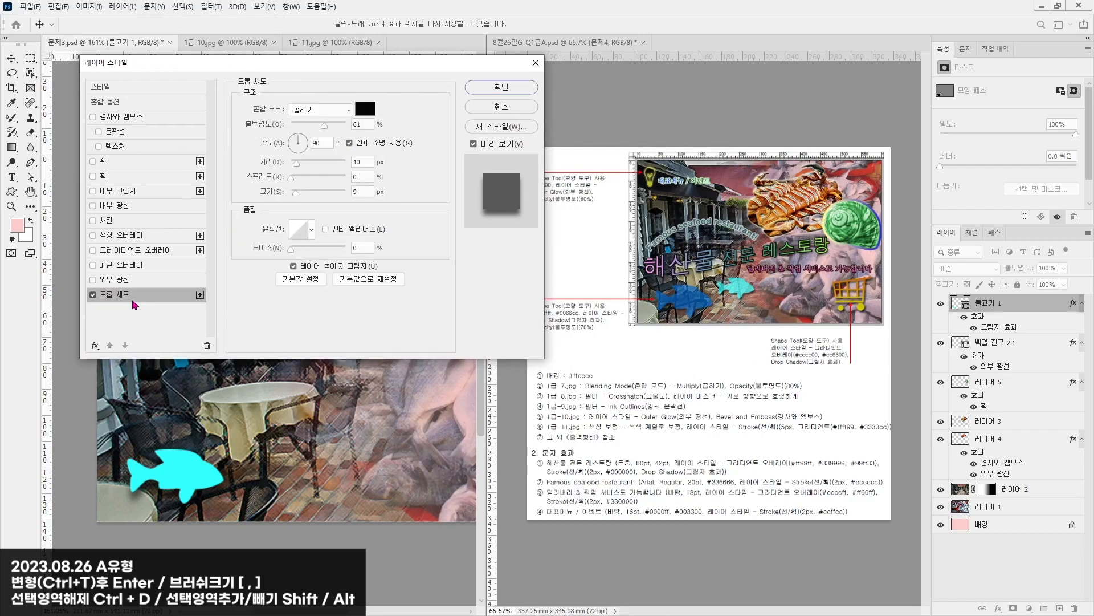
pyautogui.moveTo(296, 164); pyautogui.dragTo(296, 197)
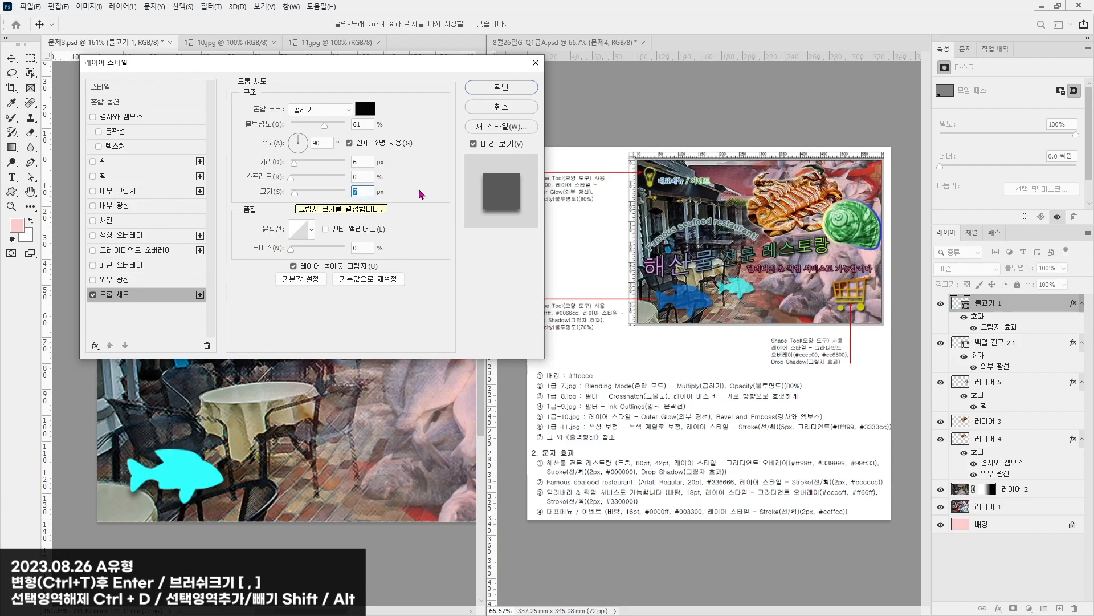
pyautogui.press('Return')
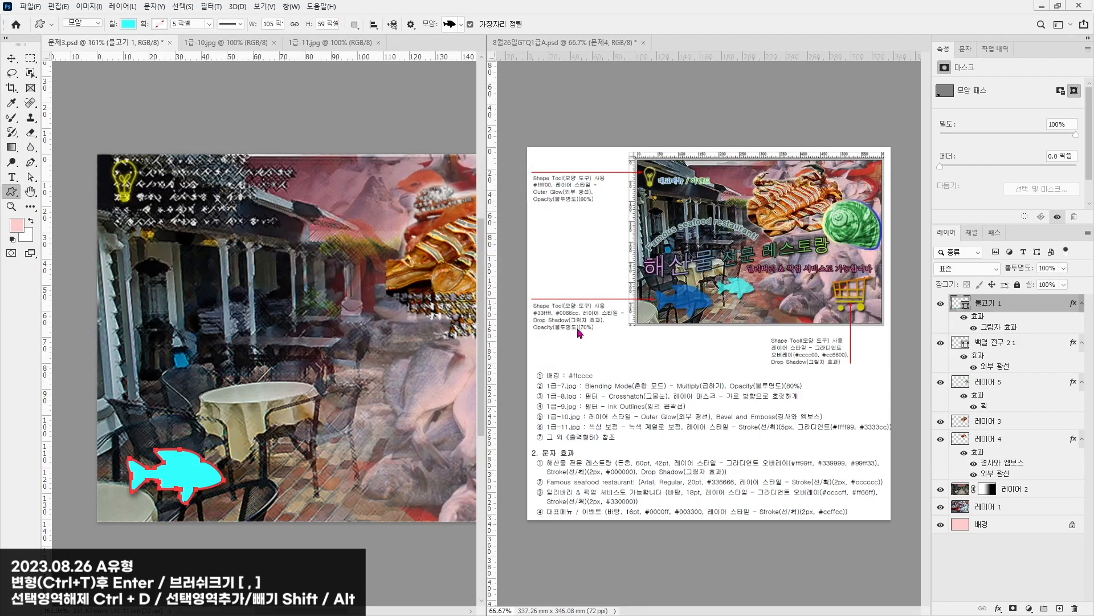
pyautogui.press('7')
# Step: Duplicate the fish so one sits over the round table and a slightly enlarged copy fills the poster's lower-left corner
pyautogui.hotkey('ctrl', 't')
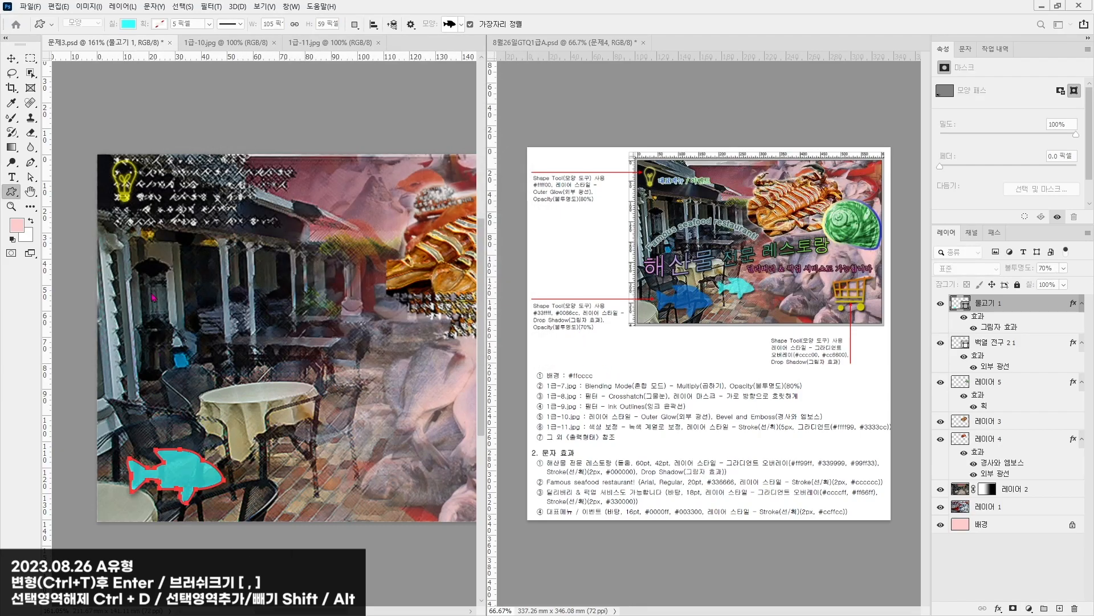
pyautogui.click(11, 58)
pyautogui.moveTo(184, 467); pyautogui.dragTo(216, 485)
pyautogui.press('Return')
pyautogui.press('Return')
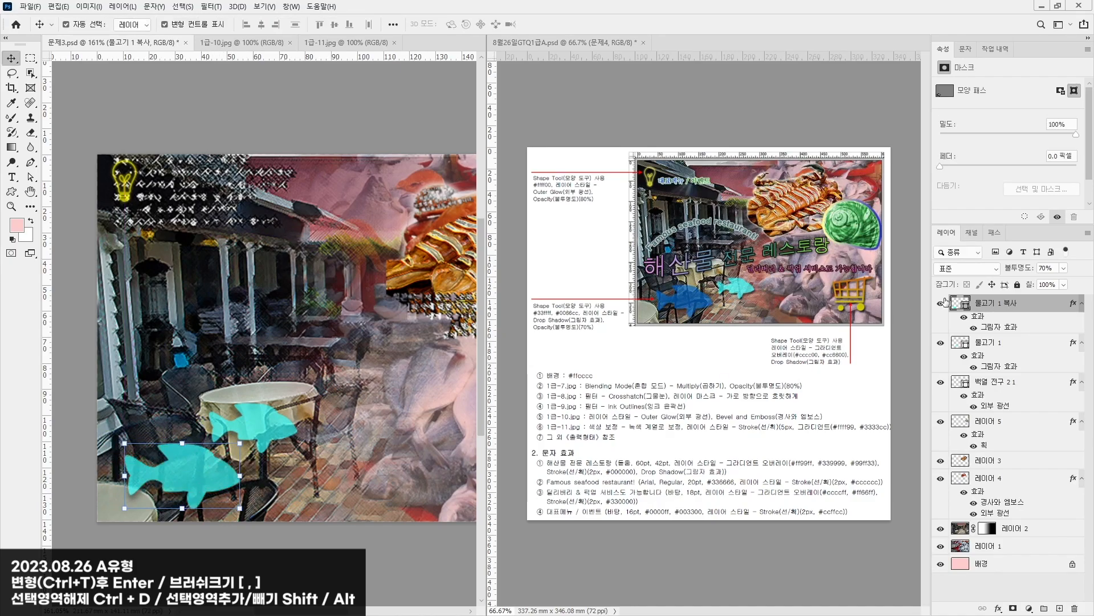
# Step: Set the larger fish copy's fill colour to #0066cc
pyautogui.doubleClick(960, 305)
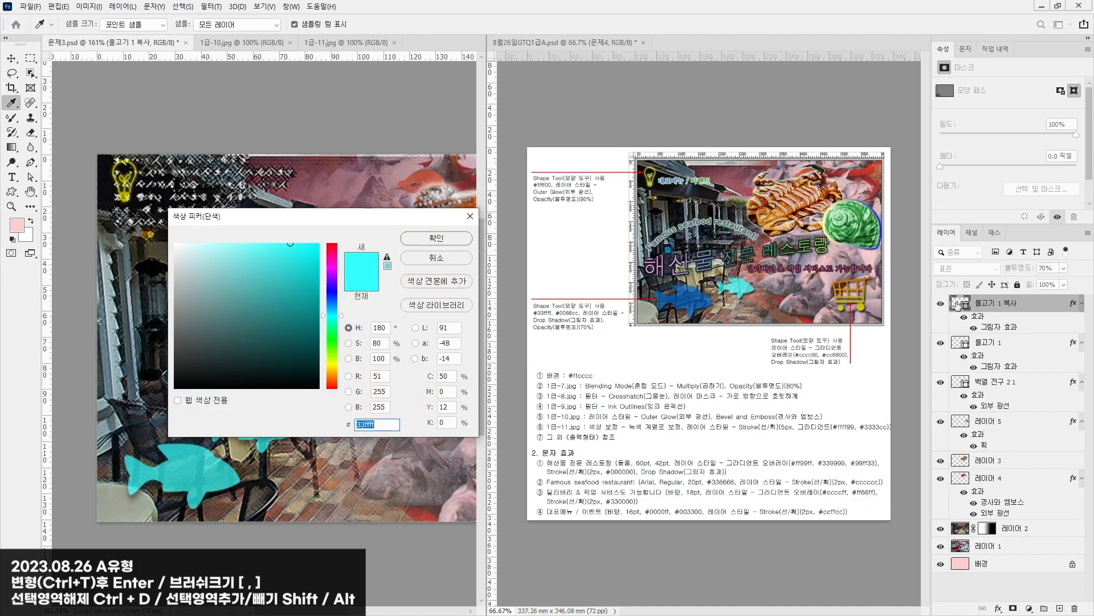
pyautogui.write('0066cc')
pyautogui.press('Return')
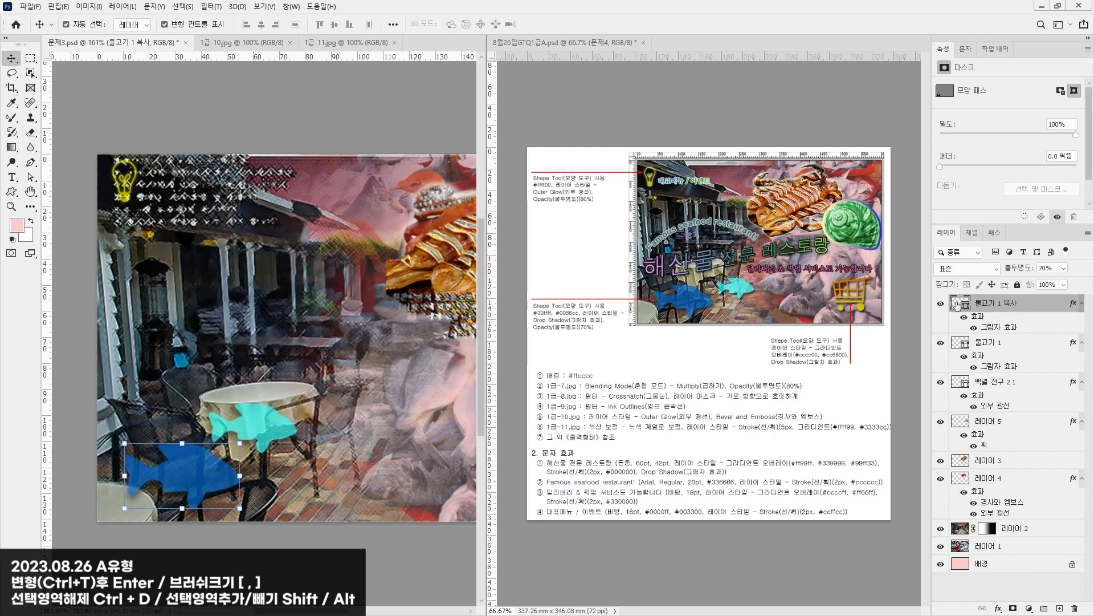
pyautogui.click(334, 68)
pyautogui.hotkey('ctrl', '0')
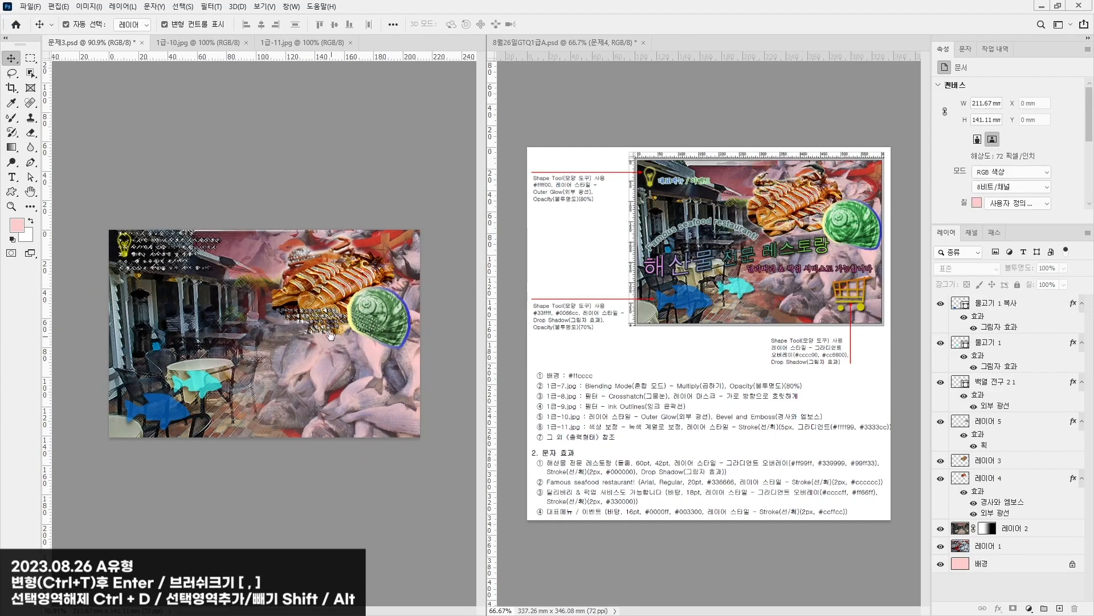
# Step: Move the cyan fish about 24 mm right and 3.5 mm down, beside the round table, and deselect it
pyautogui.click(173, 416)
pyautogui.hotkey('ctrl', 't')
pyautogui.moveTo(190, 392); pyautogui.dragTo(241, 389)
pyautogui.press('Return')
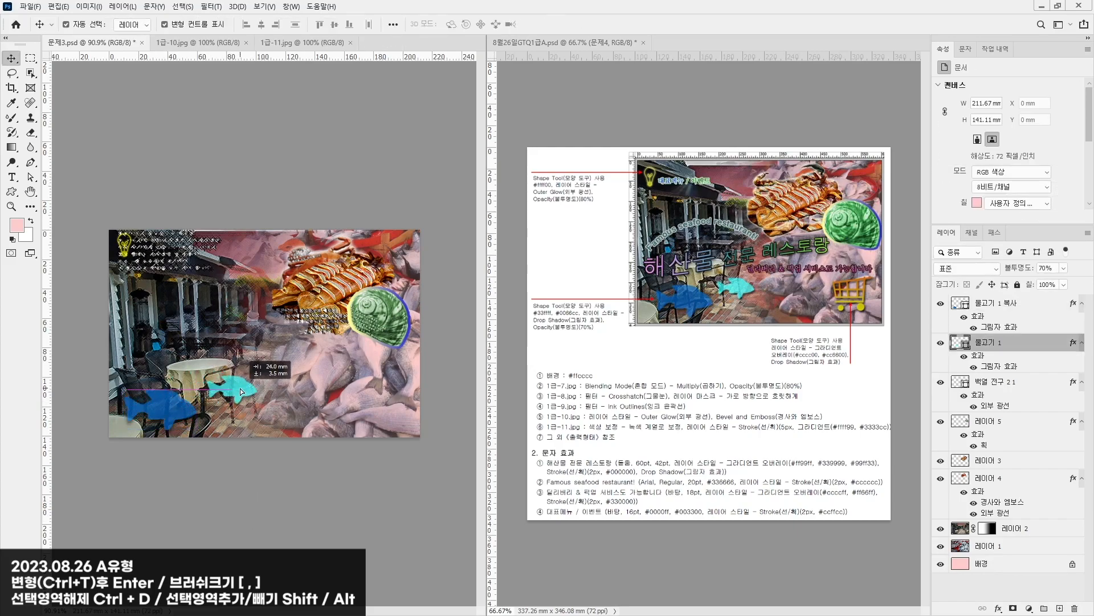
pyautogui.click(374, 485)
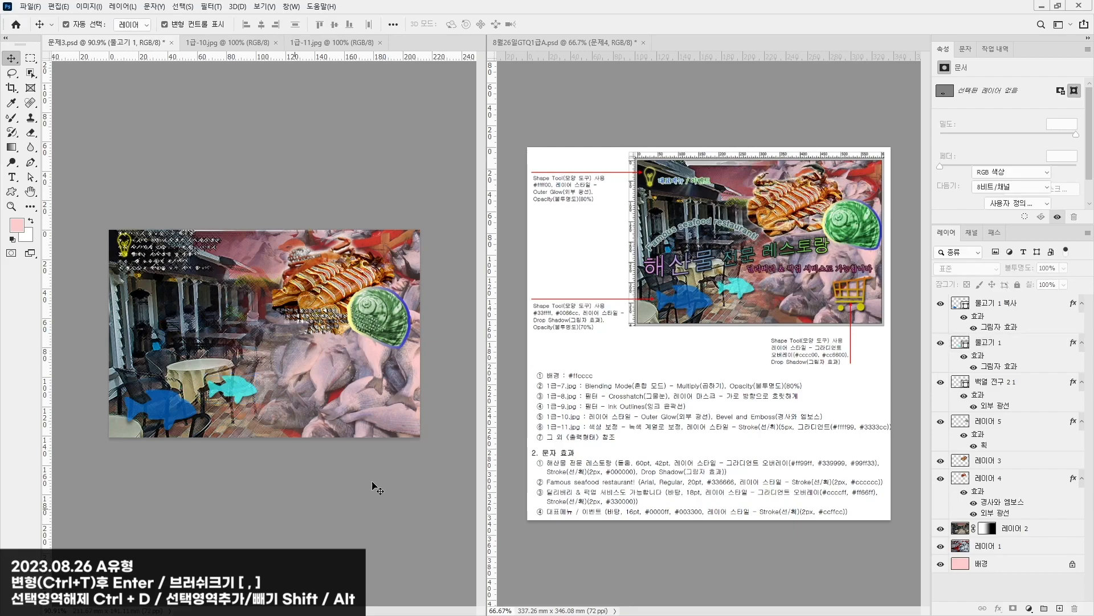
# Step: Draw a shopping cart custom shape about 104 × 91 px in the poster's lower-right corner
pyautogui.click(12, 192)
pyautogui.click(454, 25)
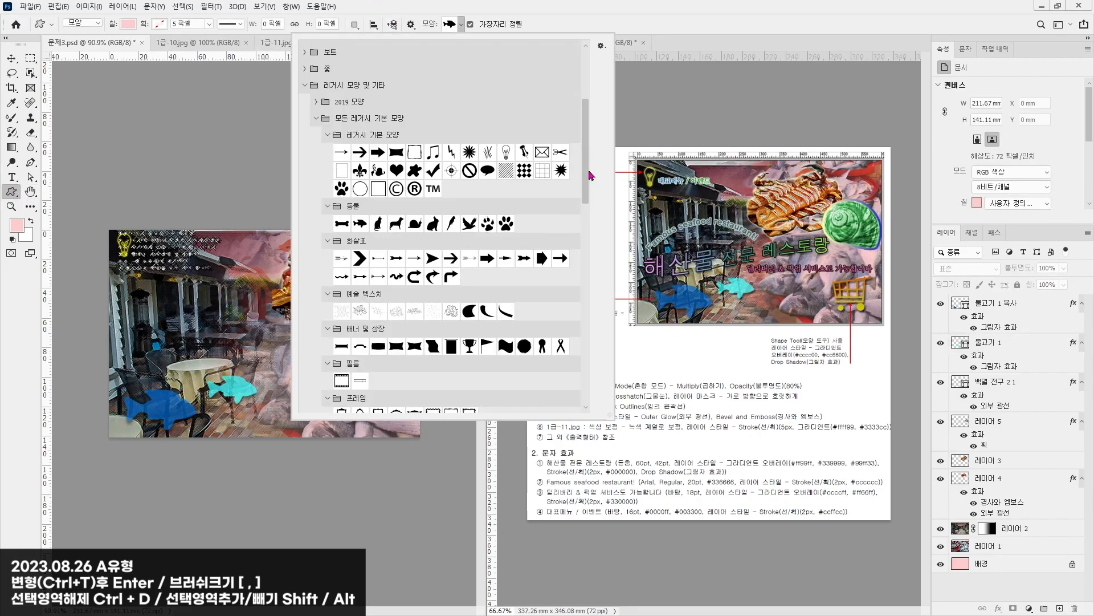
pyautogui.moveTo(586, 190); pyautogui.dragTo(583, 392)
pyautogui.doubleClick(414, 328)
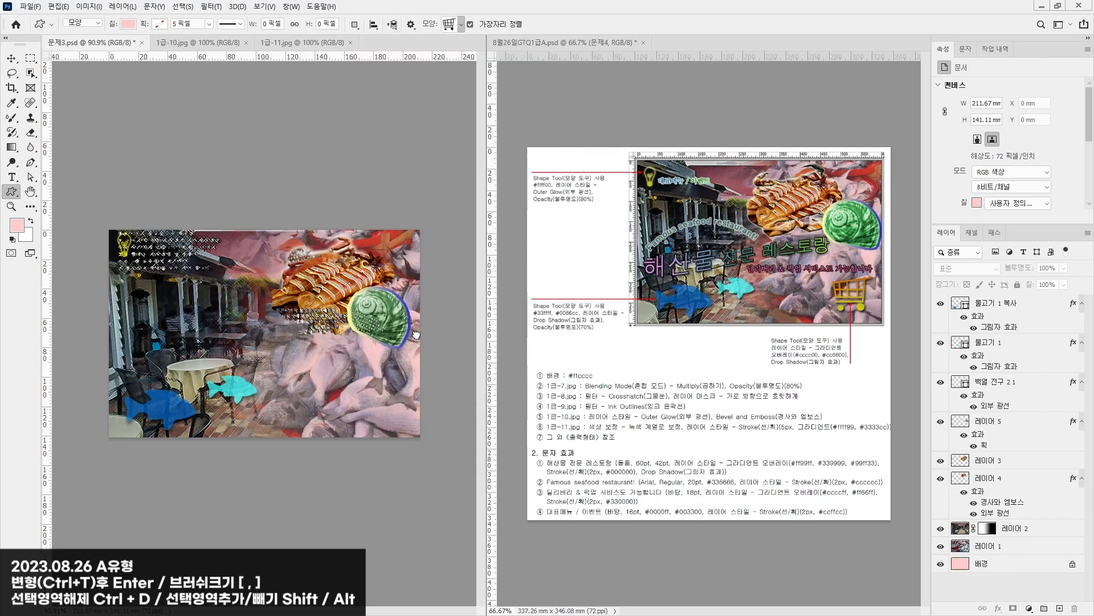
pyautogui.moveTo(342, 383); pyautogui.dragTo(394, 428)
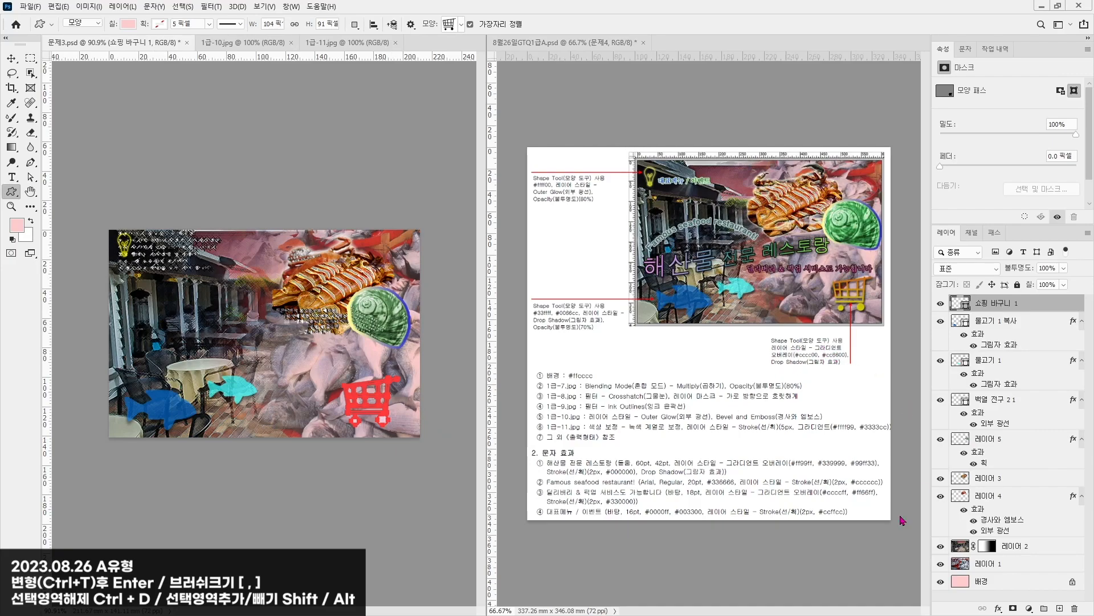
# Step: Add a Gradient Overlay to the shopping cart and set its starting colour stop to #cccc00
pyautogui.click(998, 608)
pyautogui.click(1035, 574)
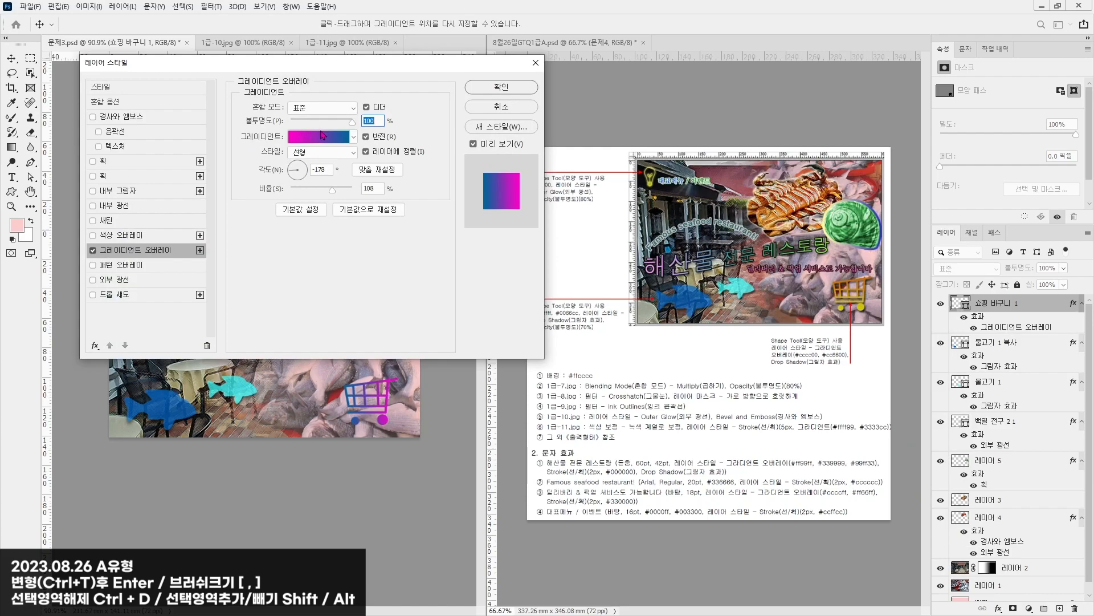
pyautogui.click(322, 135)
pyautogui.click(99, 263)
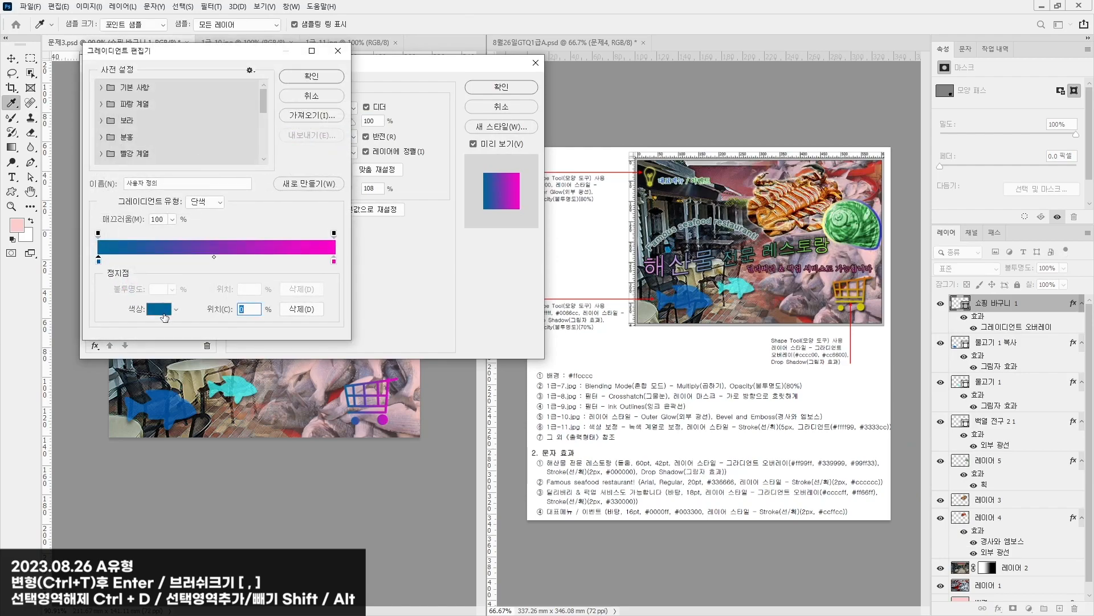
pyautogui.click(162, 312)
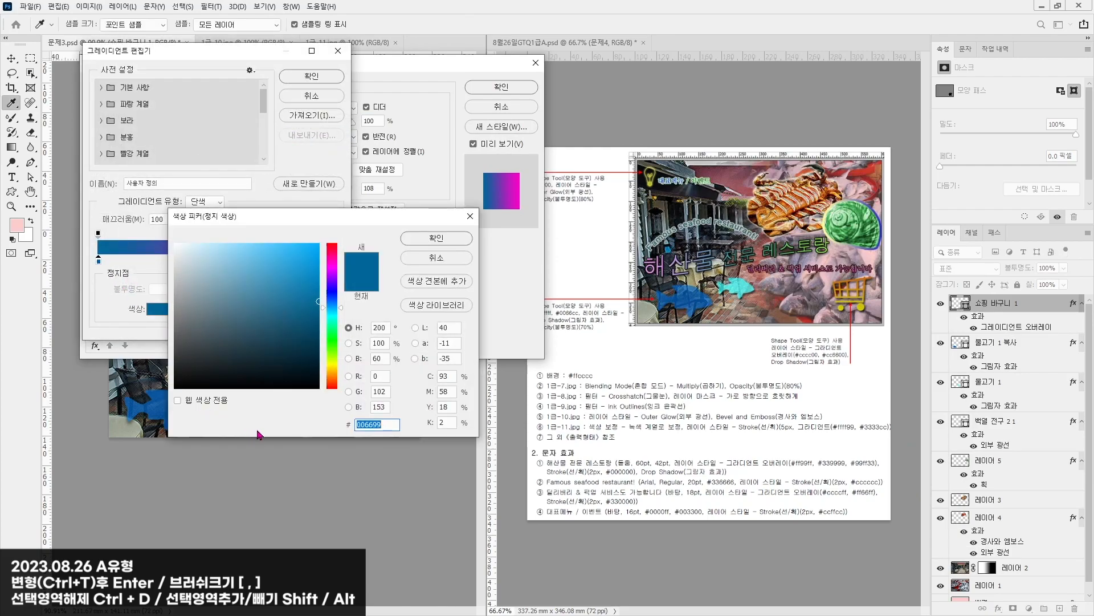
pyautogui.write('cccc00')
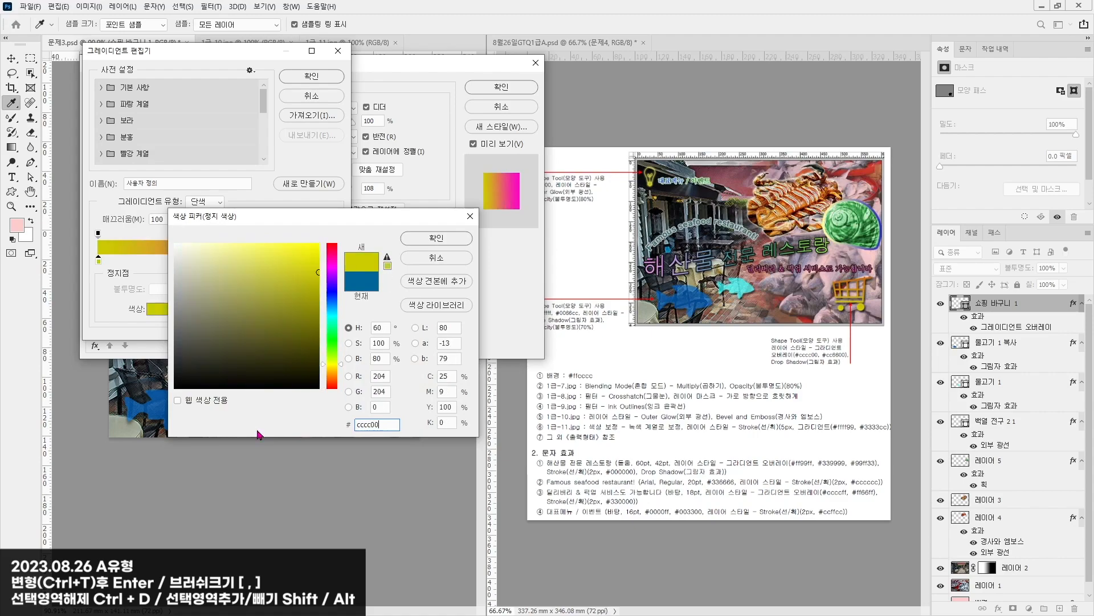
pyautogui.press('Return')
# Step: Set the ending colour stop of the cart's gradient to #cc6600 and accept the gradient
pyautogui.click(334, 264)
pyautogui.click(159, 309)
pyautogui.write('cc6600')
pyautogui.press('Return')
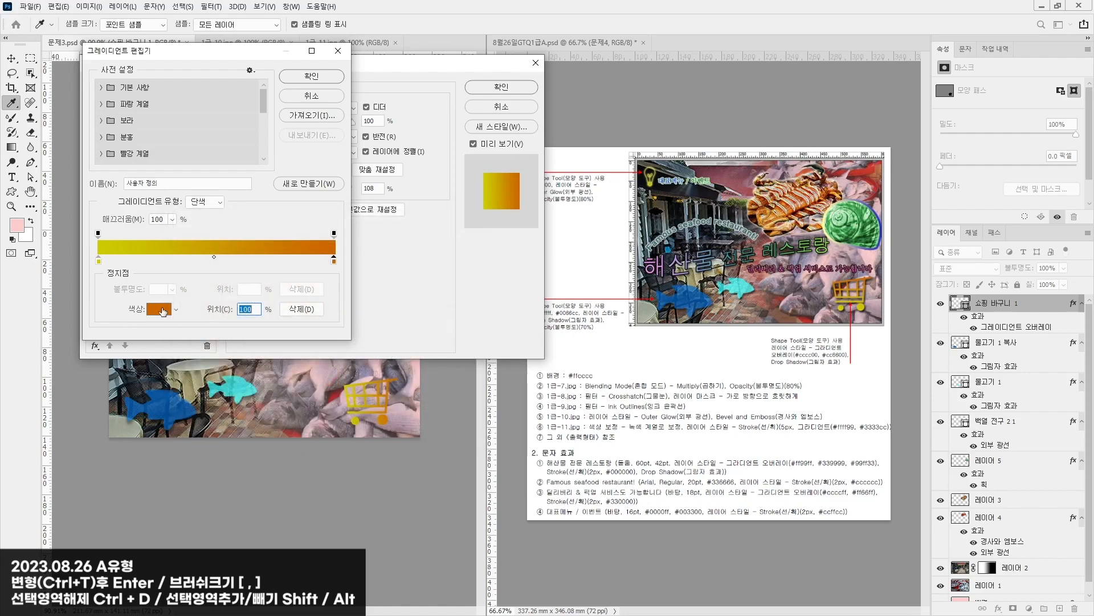
pyautogui.press('Return')
# Step: Turn off the cart gradient's Reverse option and rotate it to a near-vertical angle with orange above yellow
pyautogui.moveTo(301, 68); pyautogui.dragTo(718, 329)
pyautogui.click(783, 398)
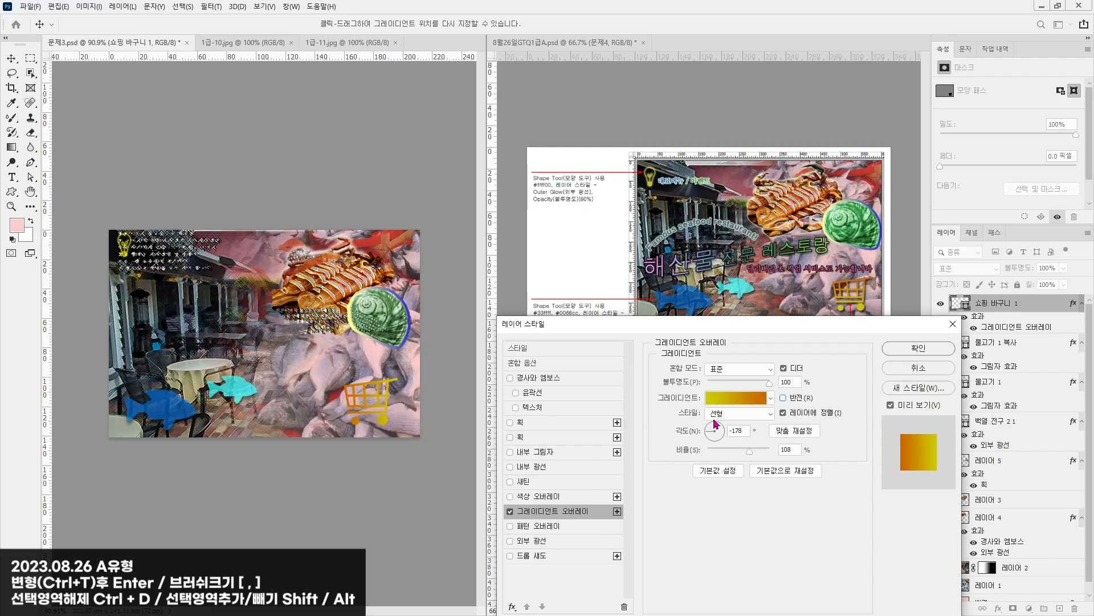
pyautogui.moveTo(717, 434); pyautogui.dragTo(717, 433)
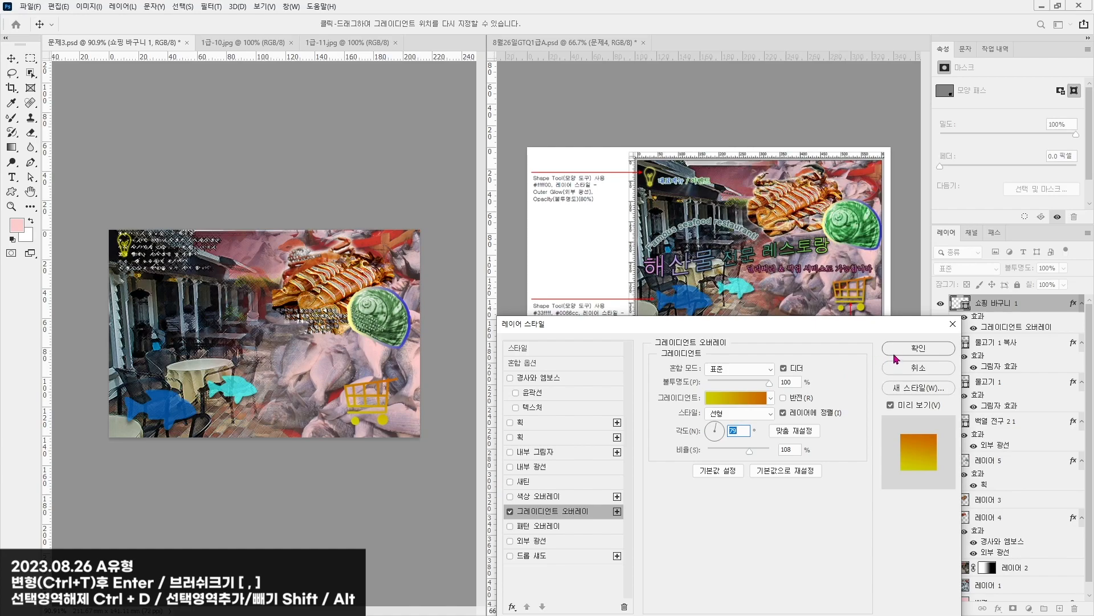
# Step: Add a Drop Shadow with 6 px distance and 7 px size to the shopping cart and apply the layer style
pyautogui.moveTo(861, 323); pyautogui.dragTo(456, 185)
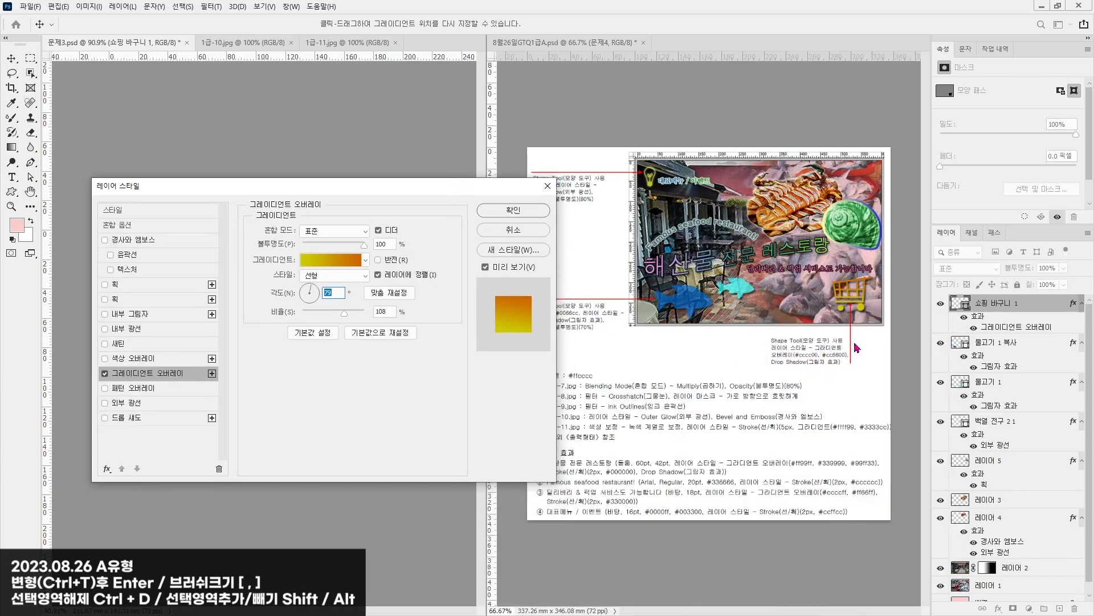
pyautogui.click(132, 421)
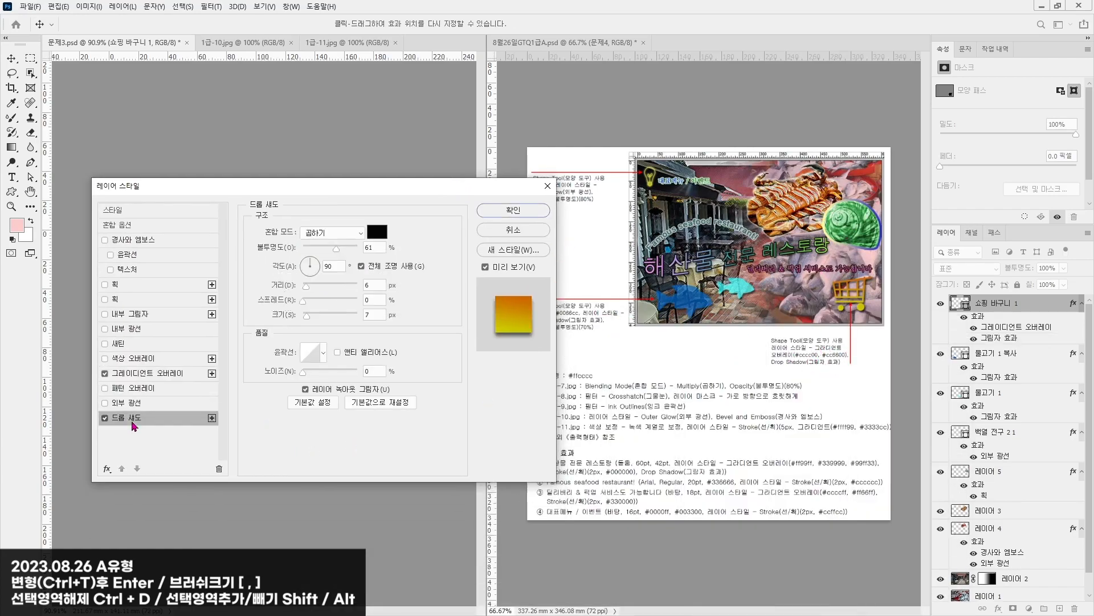
pyautogui.moveTo(438, 184); pyautogui.dragTo(841, 389)
pyautogui.click(912, 416)
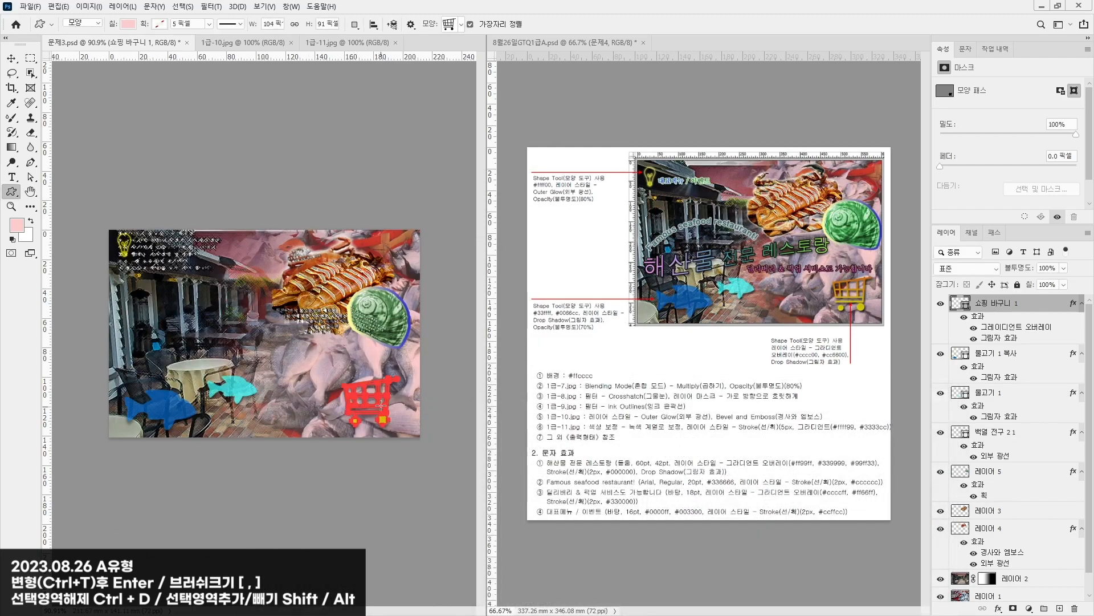
# Step: Shift the shopping cart slightly to the right, closer to the poster's lower-right corner
pyautogui.press('v')
pyautogui.click(211, 112)
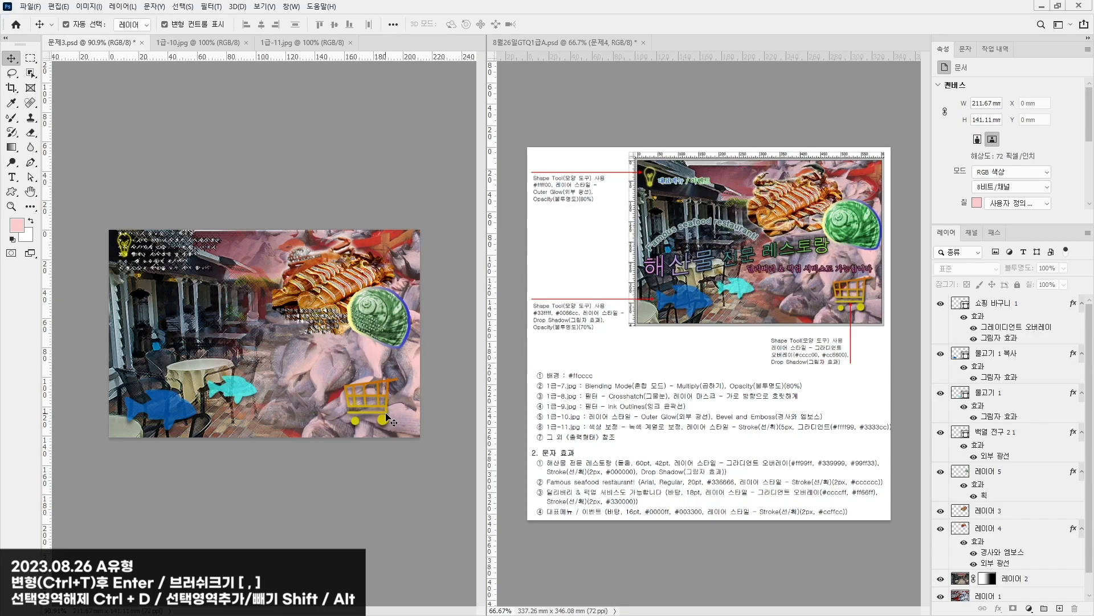
pyautogui.moveTo(387, 422); pyautogui.dragTo(395, 422)
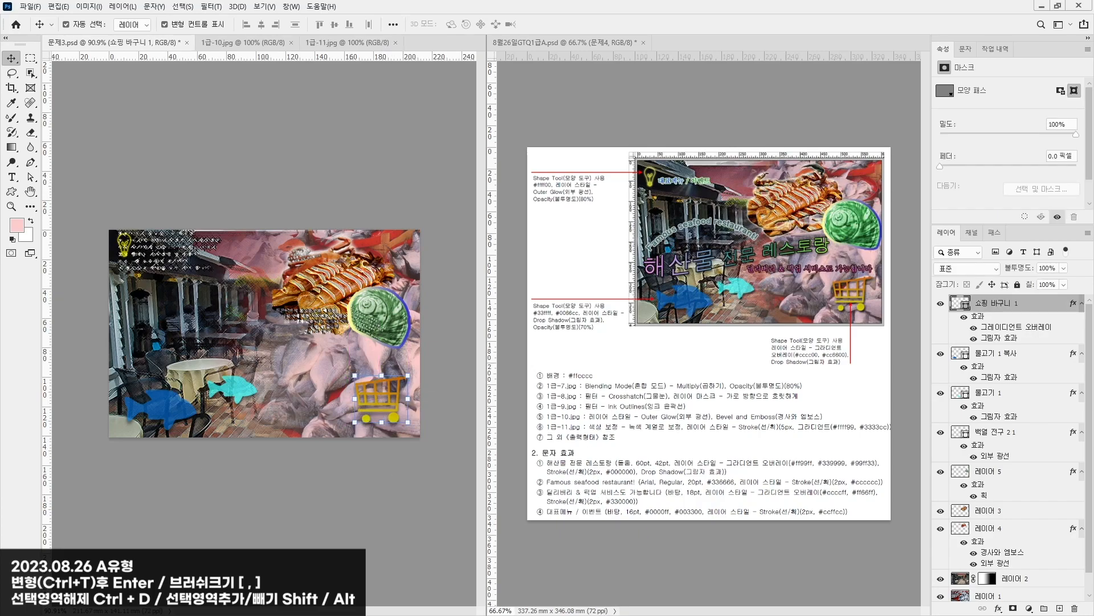
# Step: Add a horizontal text layer reading "해산물 전문 레스토랑" above the round table
pyautogui.click(11, 177)
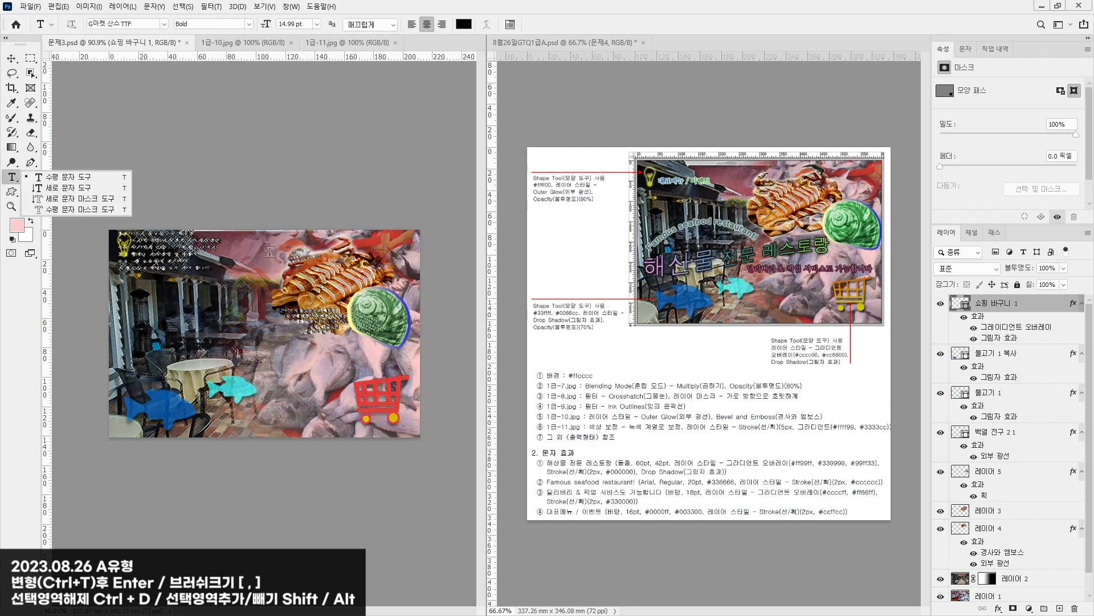
pyautogui.click(202, 318)
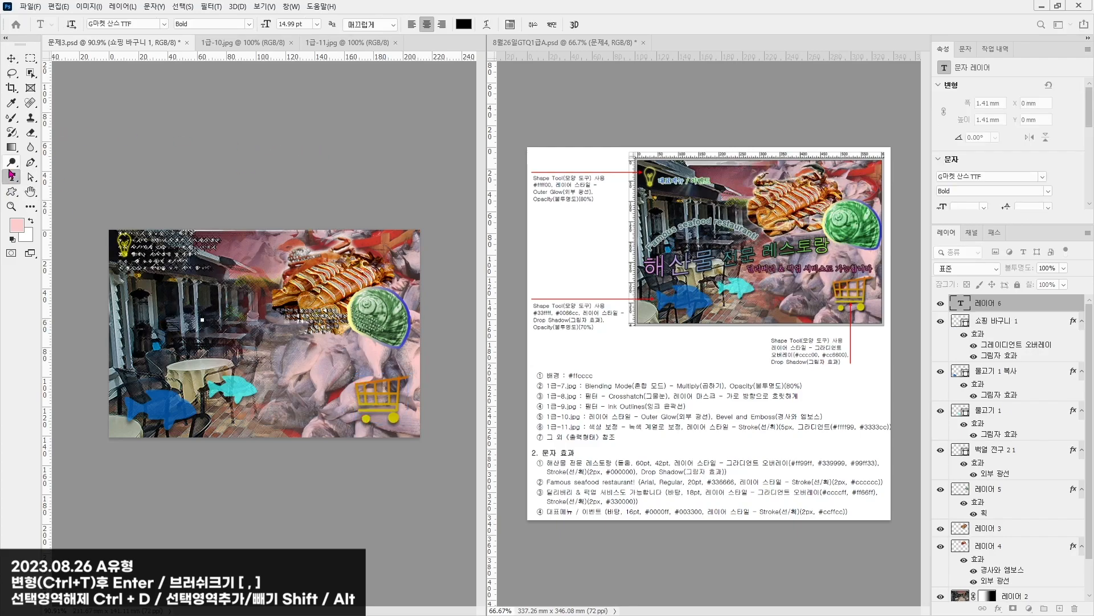
pyautogui.press('Escape')
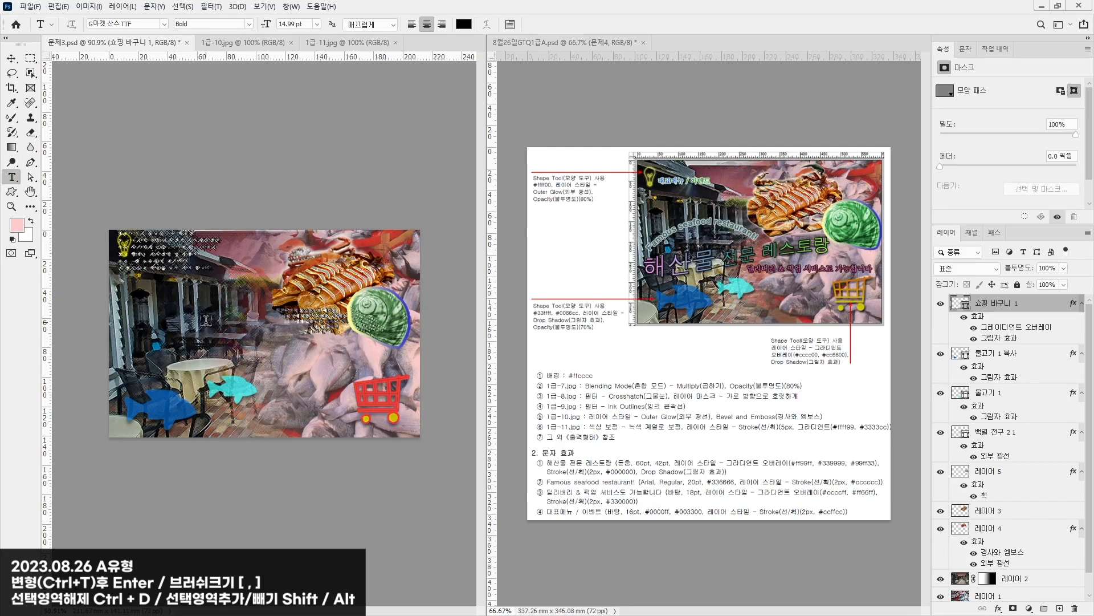
pyautogui.click(205, 320)
pyautogui.write('해산물 전문 레스토랑')
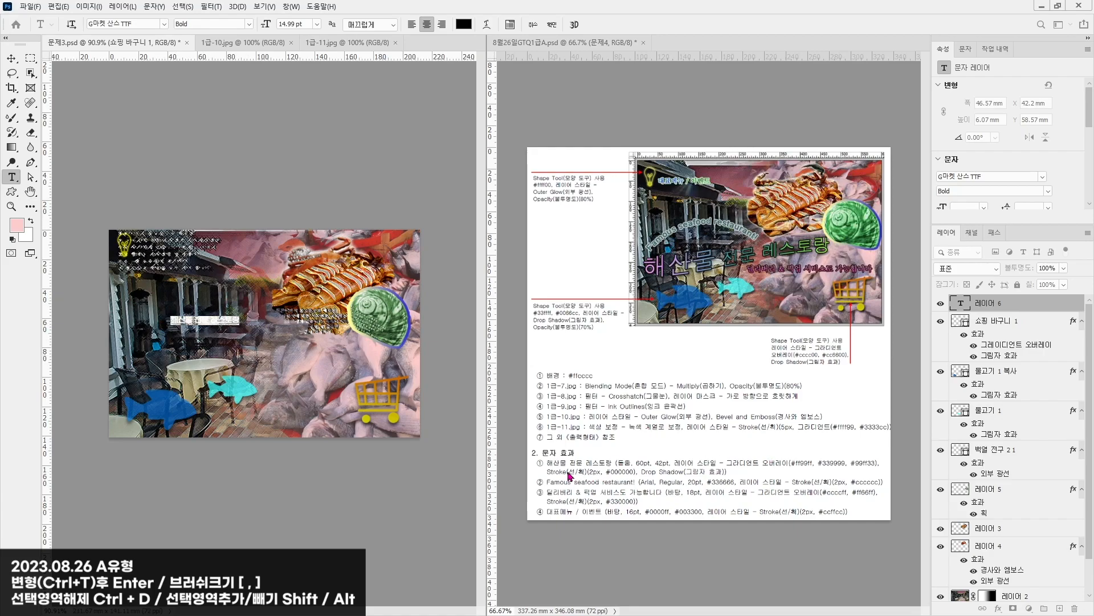
# Step: Set the title text's font to 돋움 and its size to 60 pt
pyautogui.moveTo(142, 25); pyautogui.dragTo(38, 24)
pyautogui.write('ㄷ')
pyautogui.hotkey('ctrl', 'a')
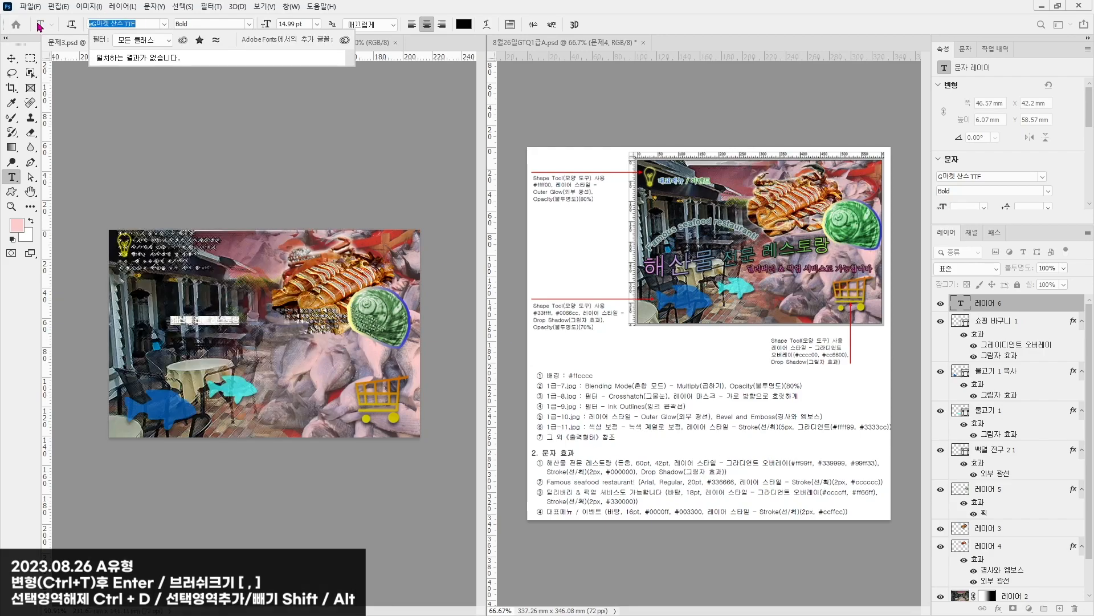
pyautogui.write('돋움')
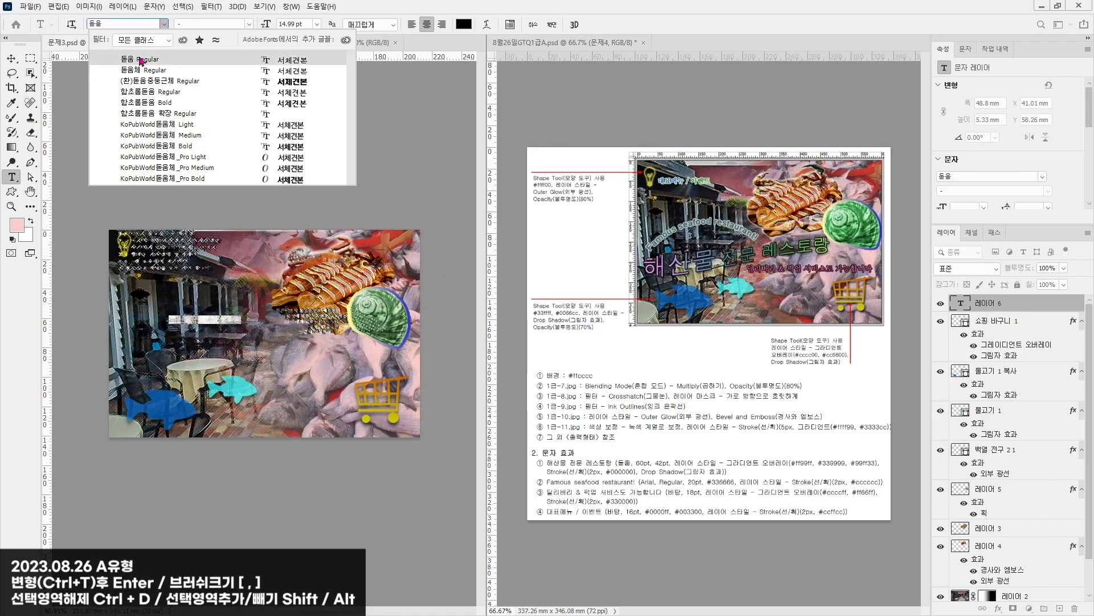
pyautogui.click(141, 60)
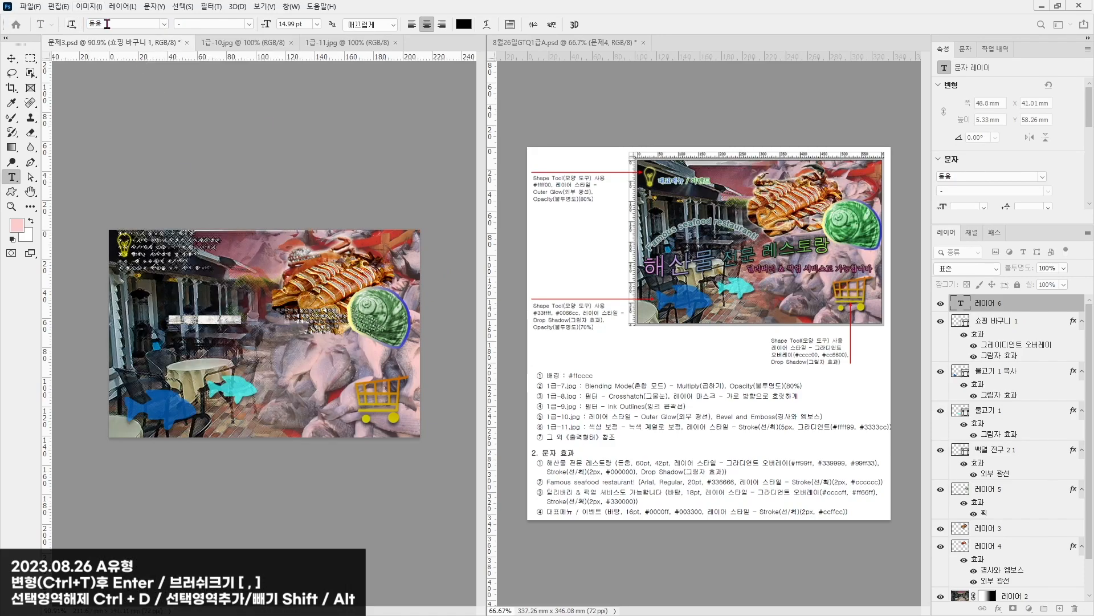
pyautogui.click(257, 24)
pyautogui.write('60')
pyautogui.press('Return')
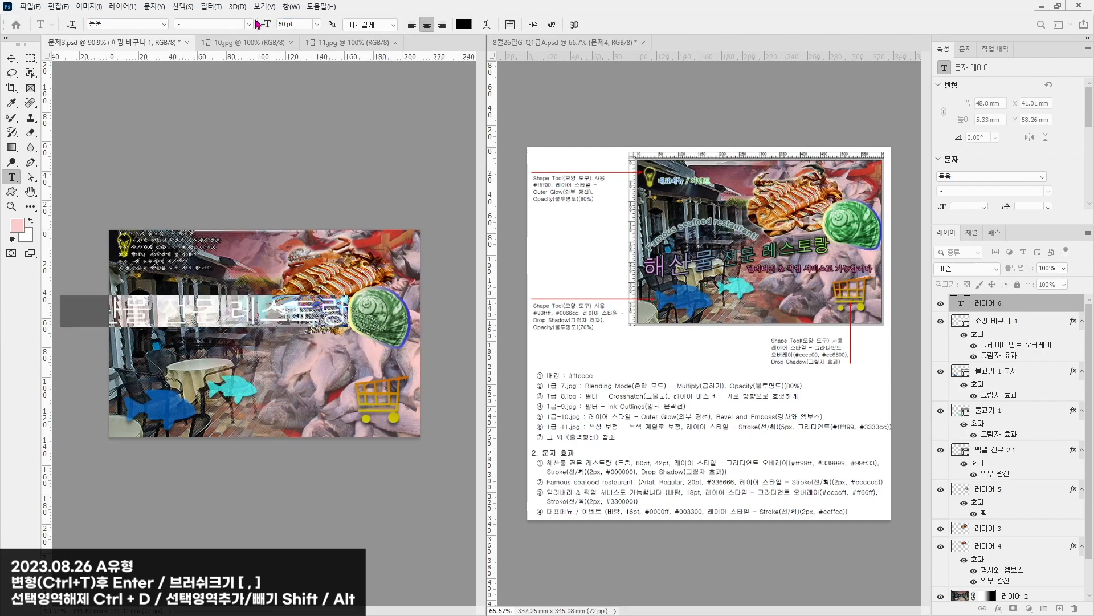
# Step: Reduce the words "전문 레스토랑" in the title to 42 pt and move the whole title fully onto the poster, above the round table
pyautogui.moveTo(164, 305); pyautogui.dragTo(455, 319)
pyautogui.moveTo(301, 24); pyautogui.dragTo(194, 28)
pyautogui.click(301, 23)
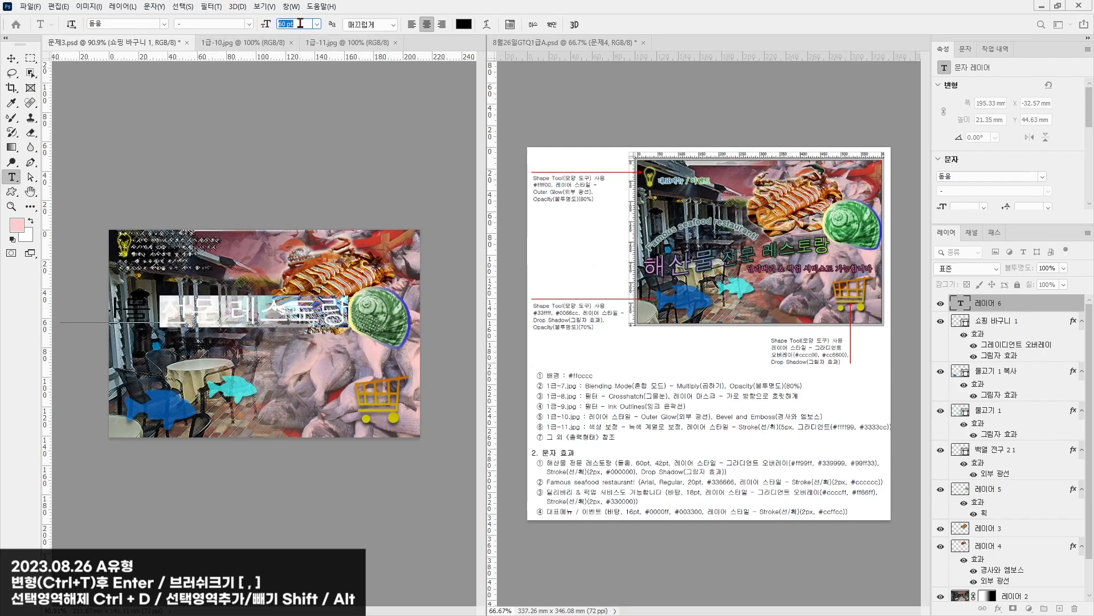
pyautogui.write('42')
pyautogui.press('Return')
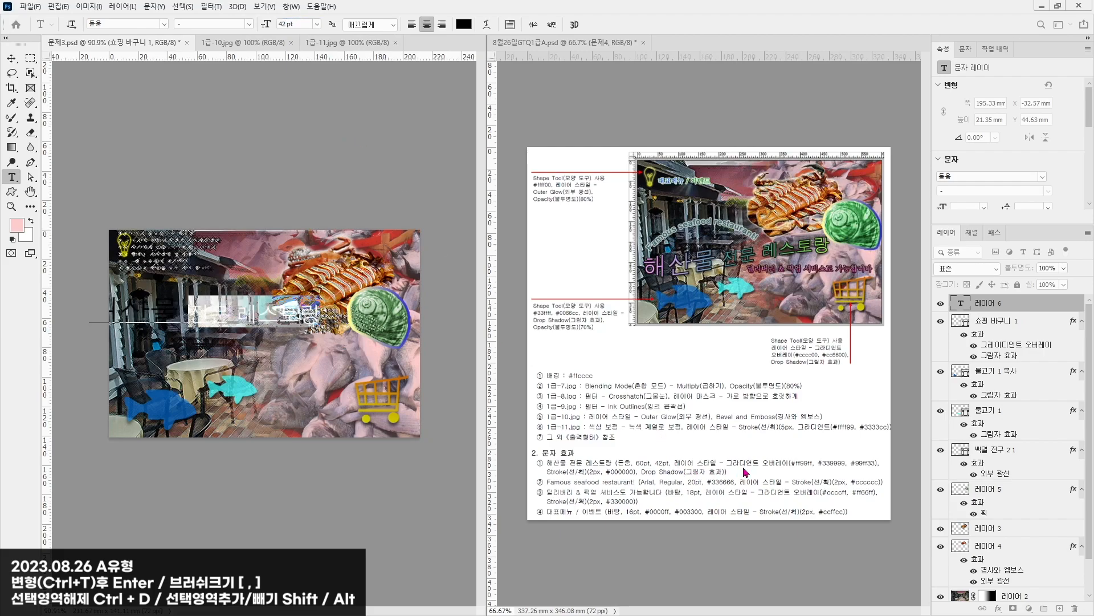
pyautogui.click(11, 58)
pyautogui.moveTo(255, 320); pyautogui.dragTo(289, 334)
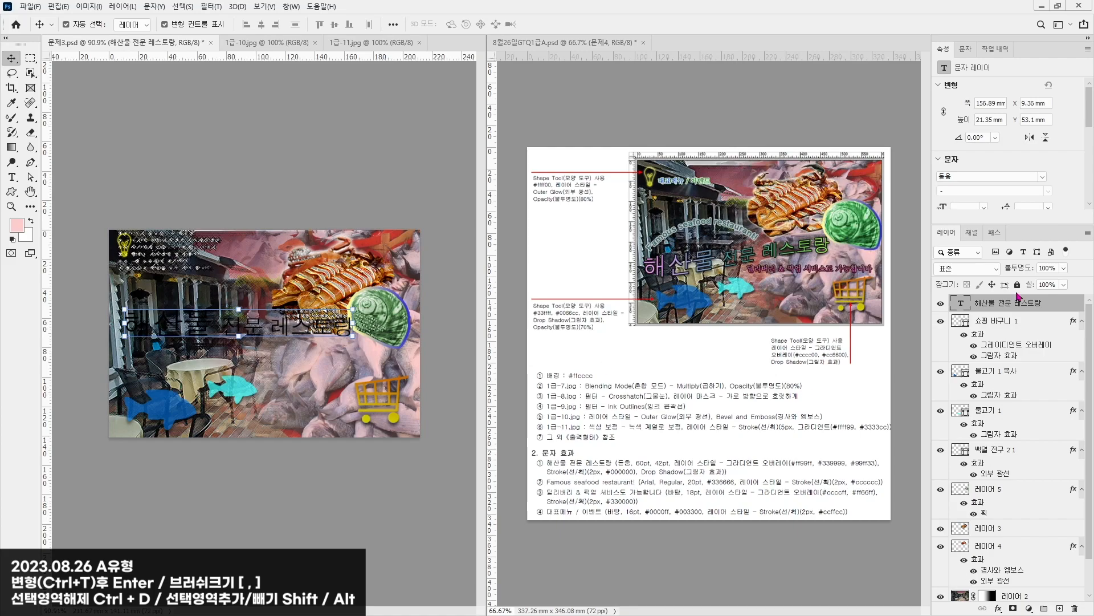
# Step: Add a Gradient Overlay to the title text layer and set the gradient's starting colour stop to #ff99ff
pyautogui.doubleClick(1072, 308)
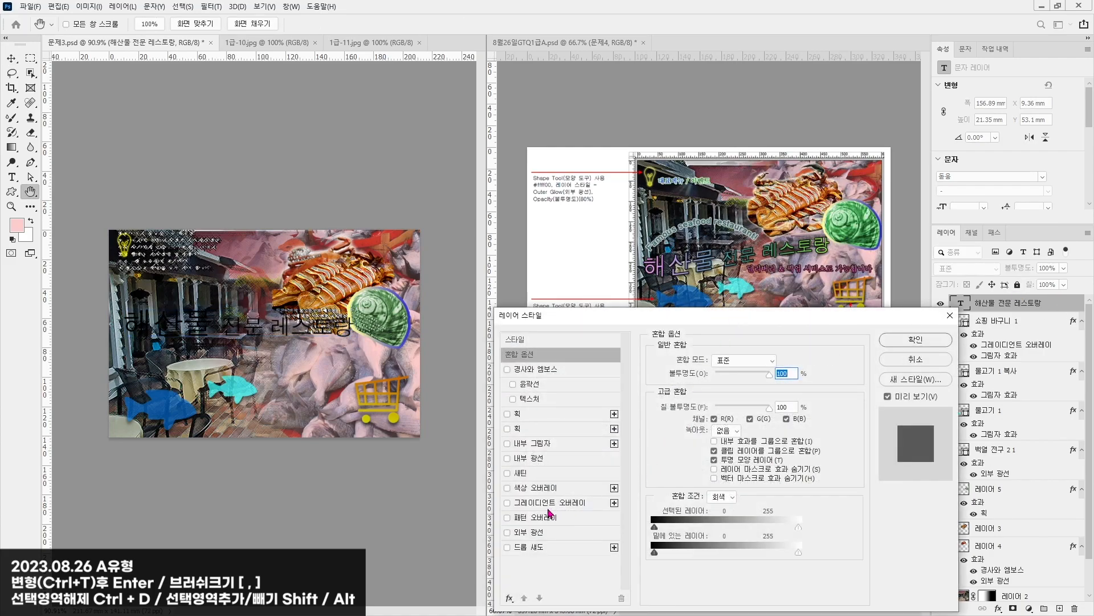
pyautogui.click(546, 503)
pyautogui.moveTo(648, 318); pyautogui.dragTo(212, 105)
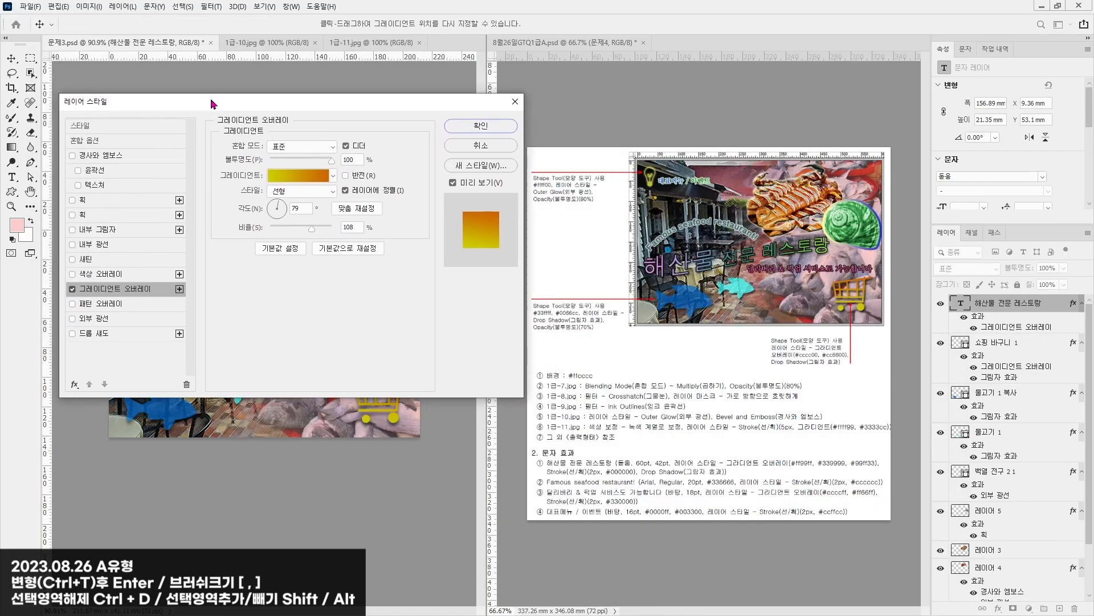
pyautogui.click(299, 175)
pyautogui.click(99, 261)
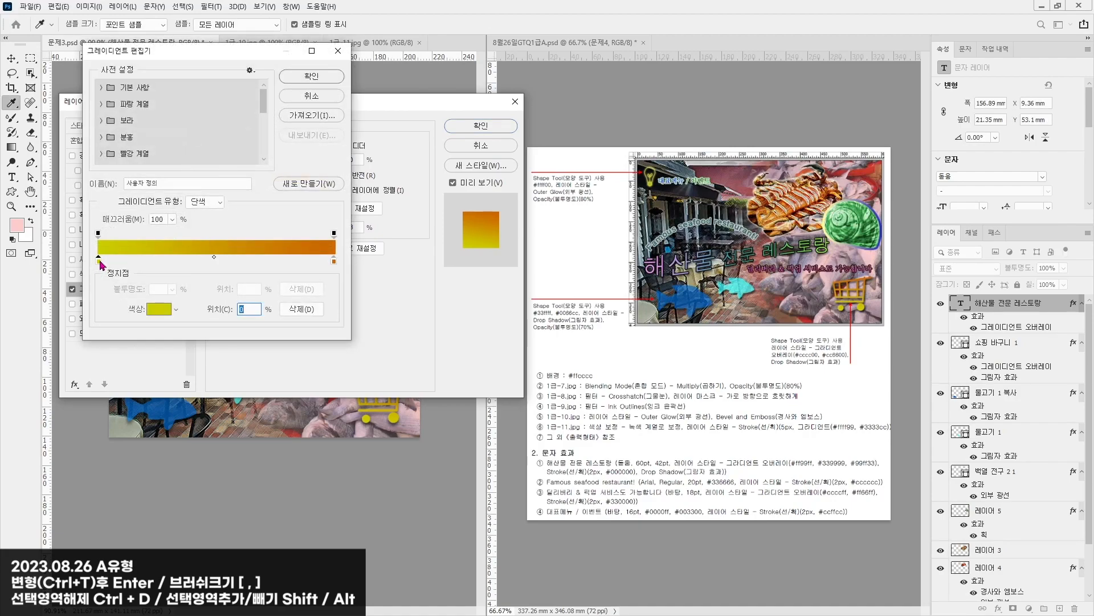
pyautogui.click(159, 310)
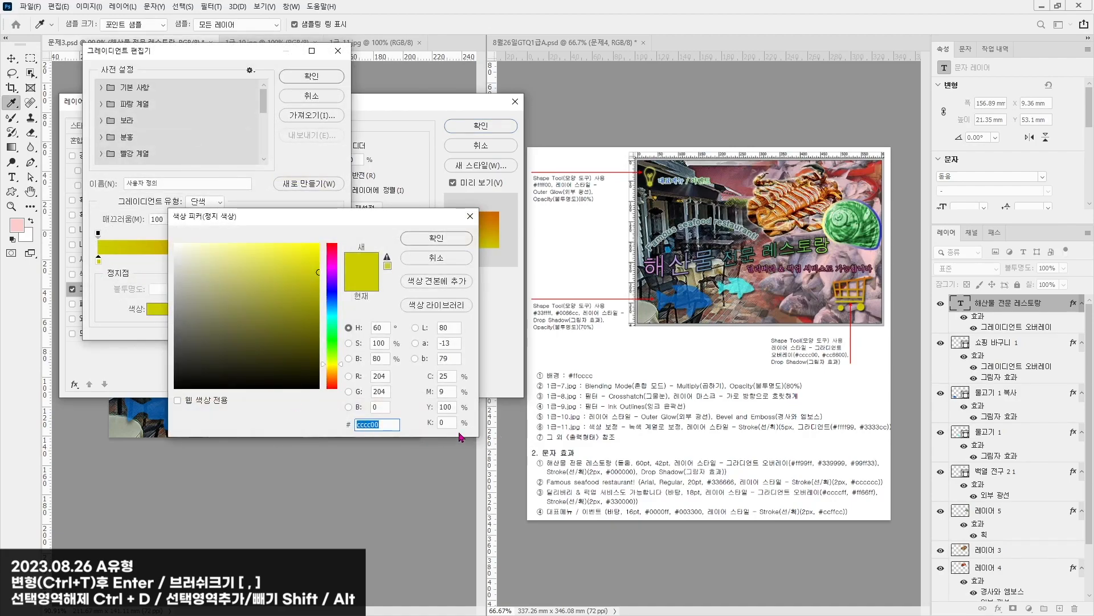
pyautogui.write('ff99ff')
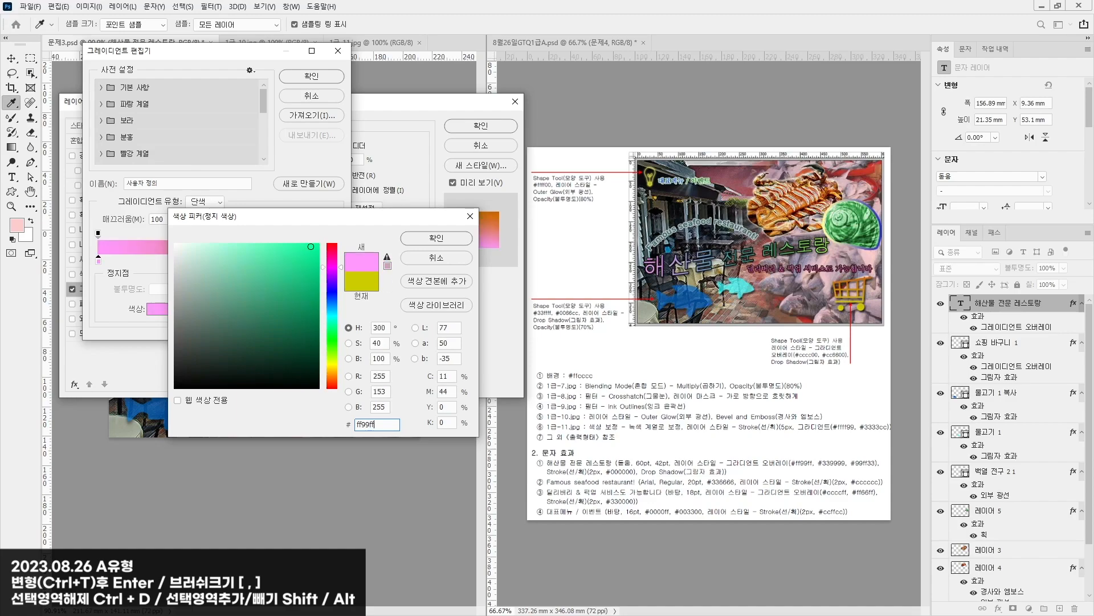
pyautogui.press('Return')
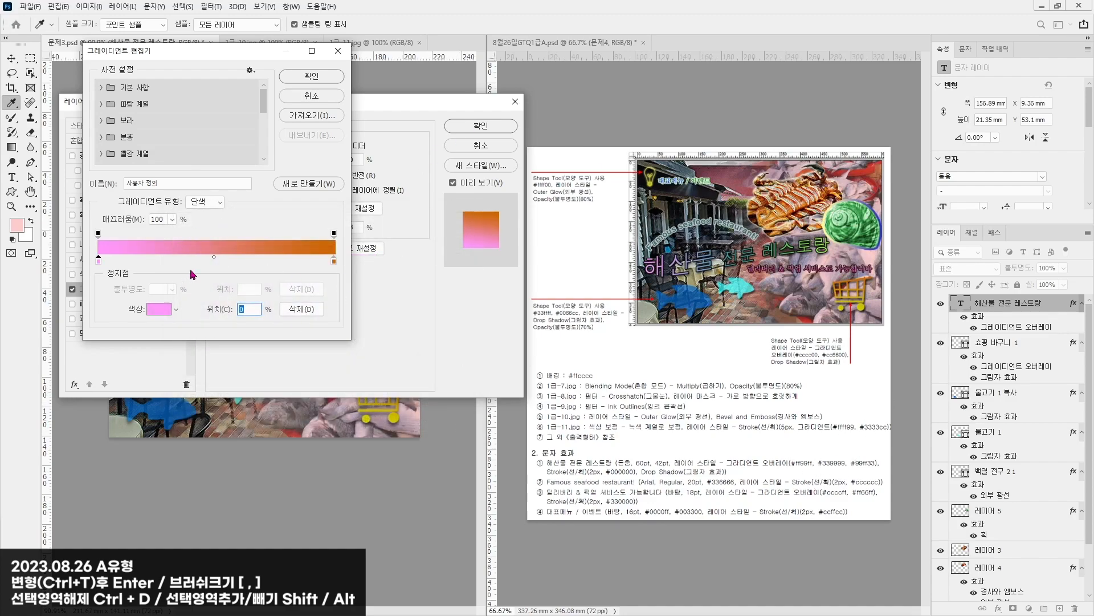
# Step: Add a #339999 colour stop at 52% of the title's gradient and set the end stop to #99ff33
pyautogui.click(221, 261)
pyautogui.click(161, 310)
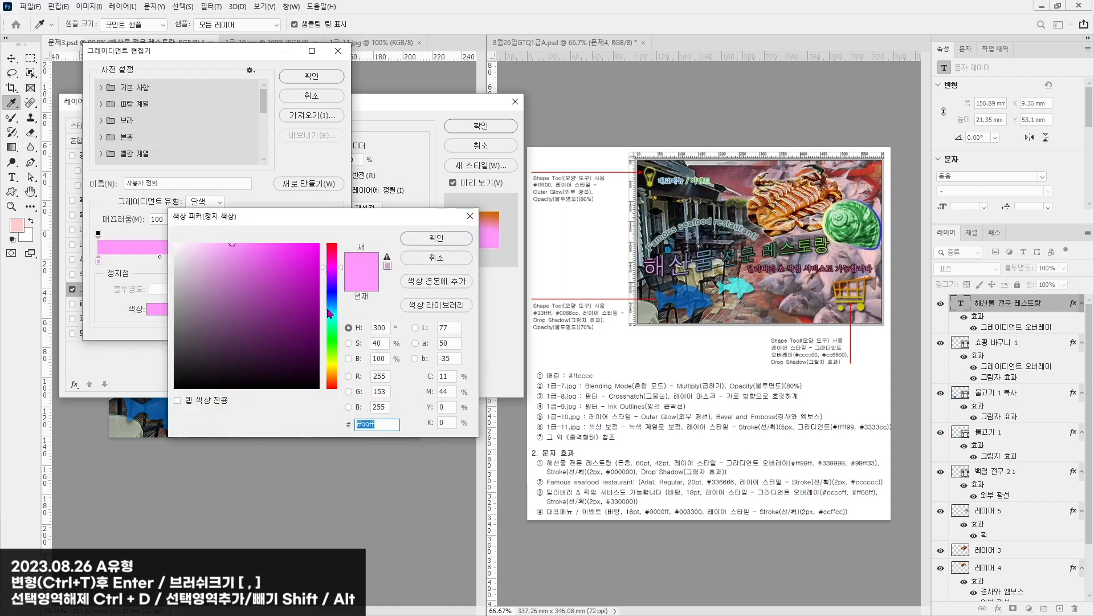
pyautogui.write('339999')
pyautogui.press('Return')
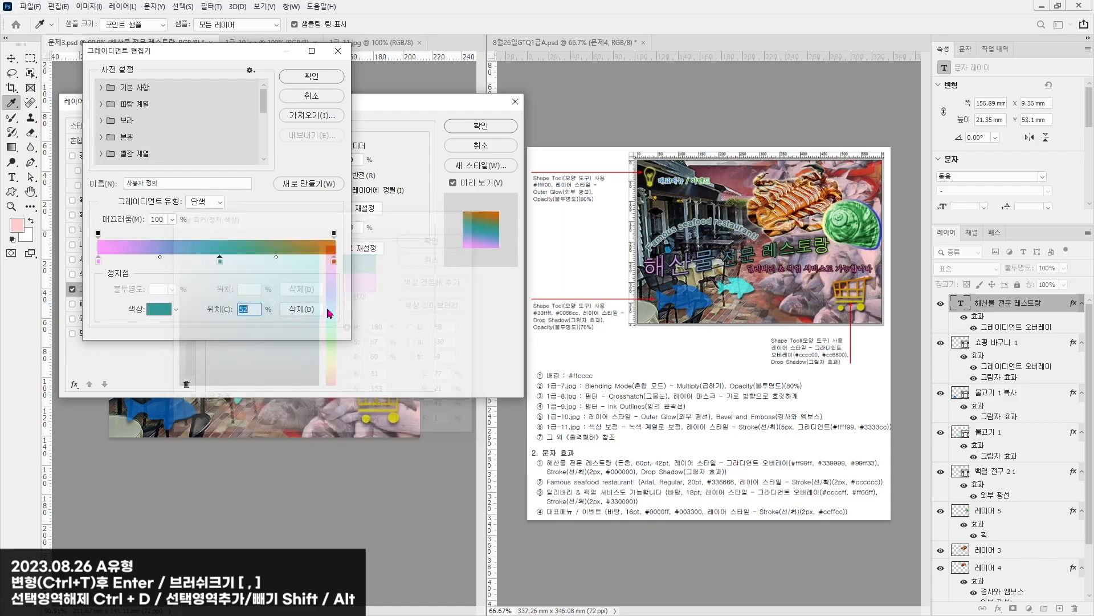
pyautogui.click(334, 262)
pyautogui.click(160, 309)
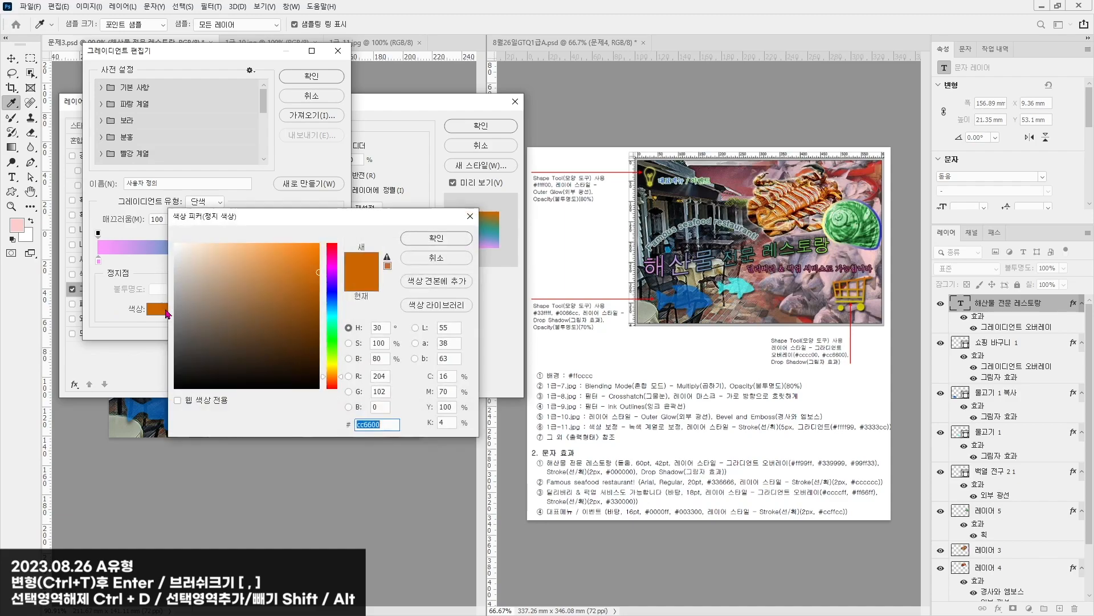
pyautogui.write('99ff33')
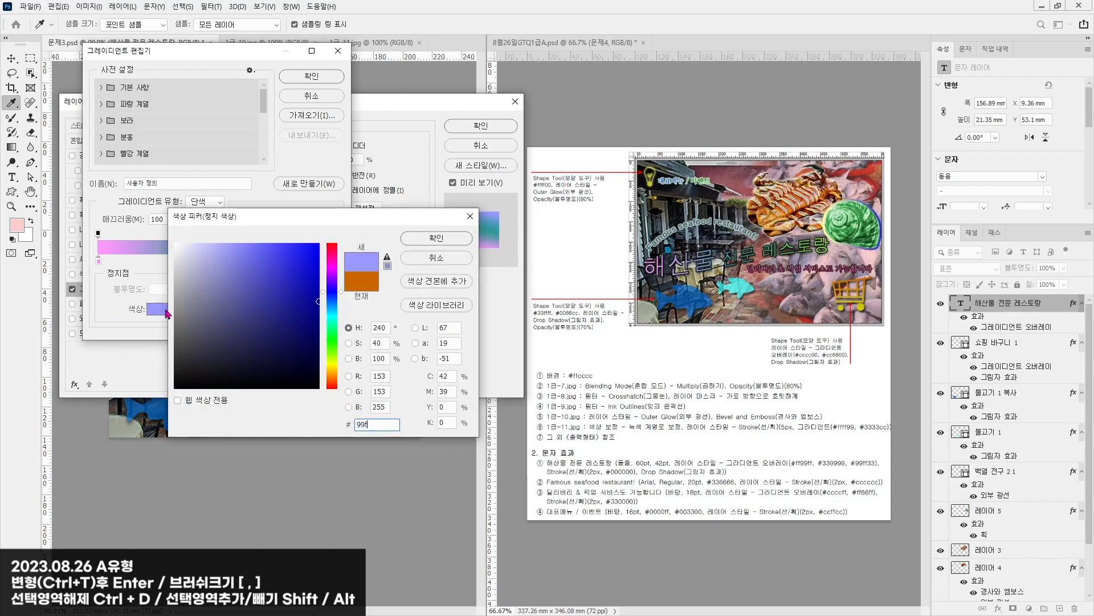
pyautogui.press('Return')
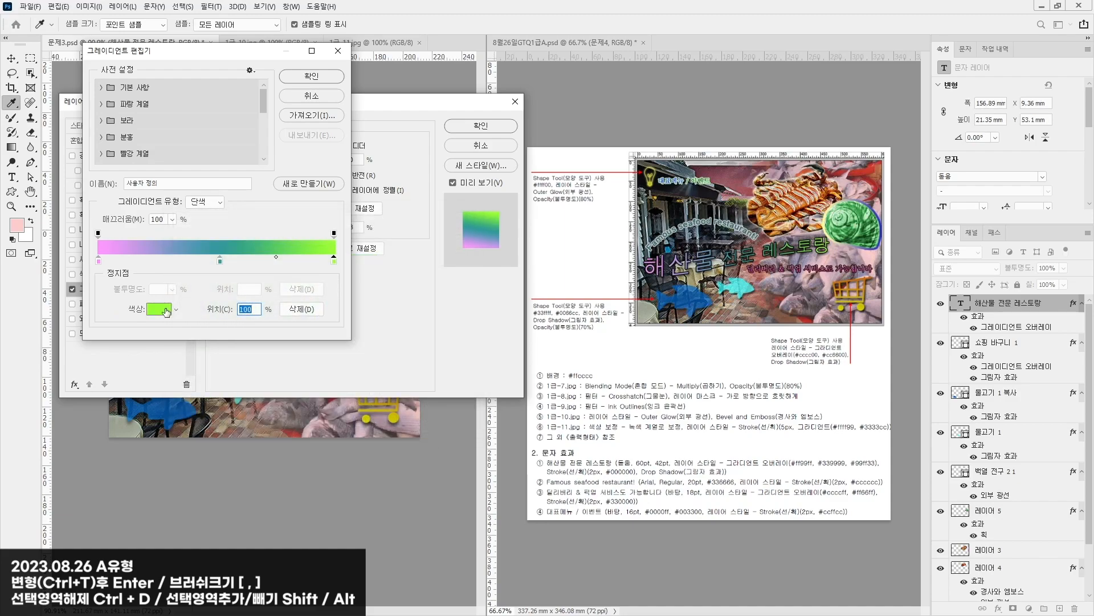
# Step: Accept the edited gradient and turn the overlay's angle to about 15° so the colours run left to right across the title
pyautogui.press('Return')
pyautogui.moveTo(331, 104); pyautogui.dragTo(649, 335)
pyautogui.click(600, 439)
pyautogui.moveTo(601, 439); pyautogui.dragTo(608, 439)
pyautogui.moveTo(751, 331); pyautogui.dragTo(471, 128)
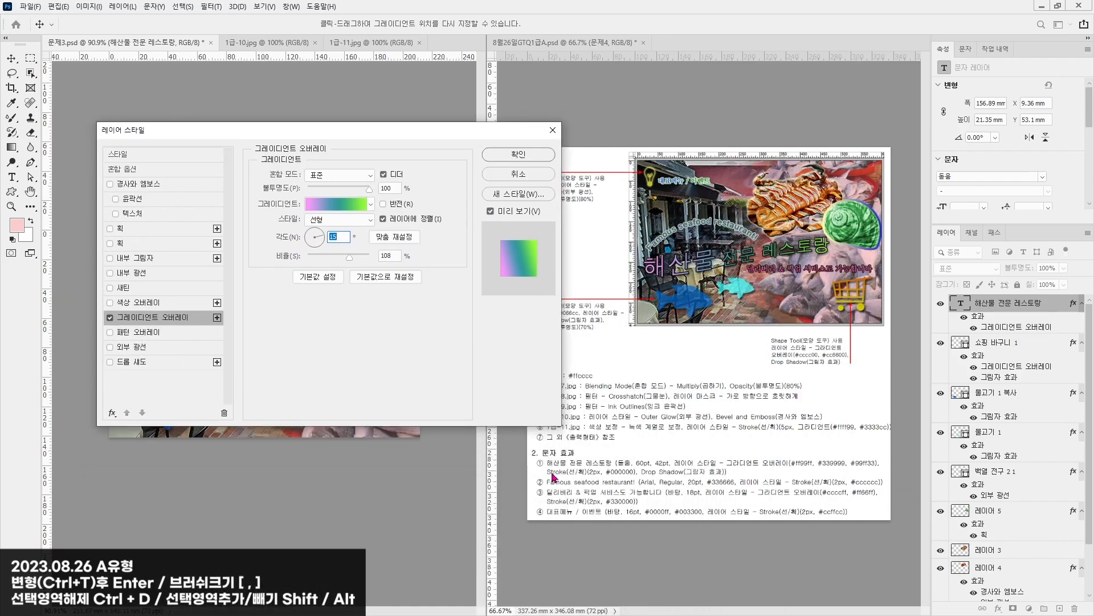
# Step: Add a 2 px outside Stroke in #000000 to the title text
pyautogui.click(110, 243)
pyautogui.click(123, 242)
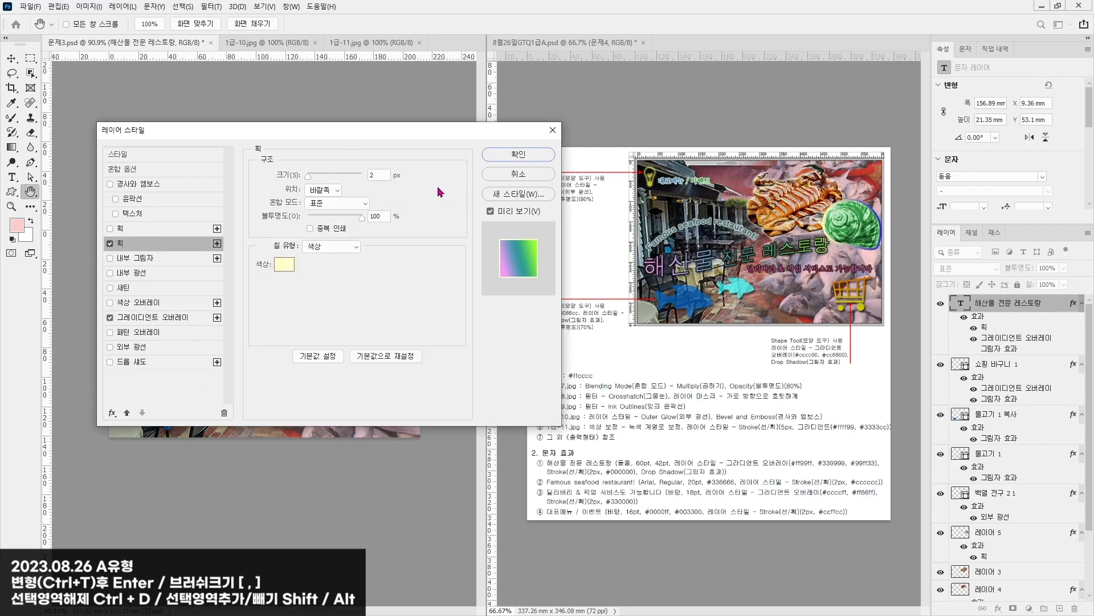
pyautogui.click(280, 266)
pyautogui.write('000000')
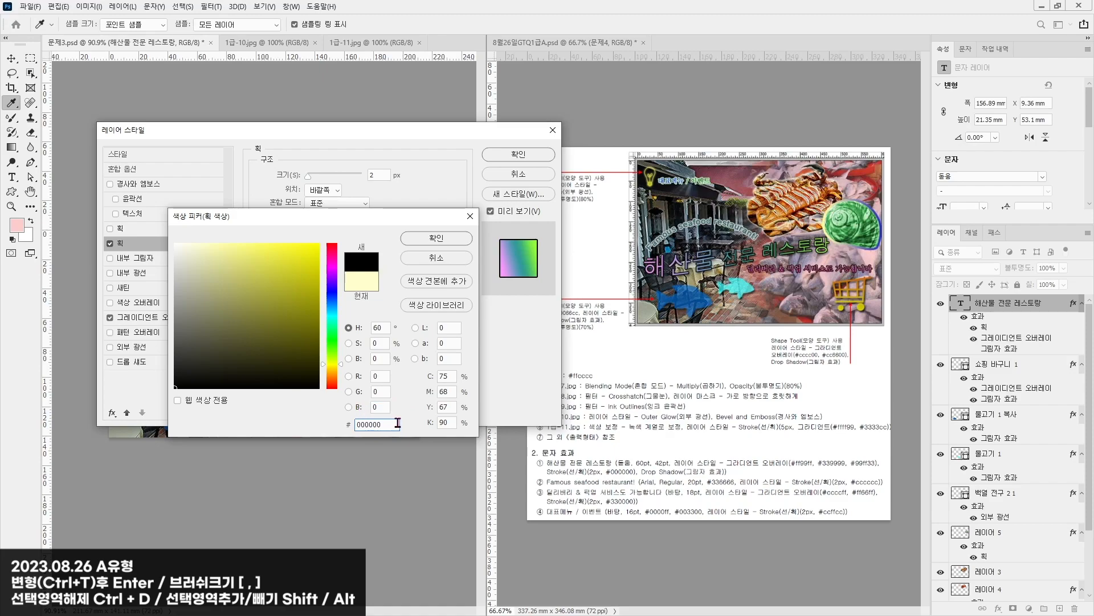
pyautogui.press('Return')
# Step: Add a Drop Shadow with 6 px distance and 7 px size to the title and apply the layer style
pyautogui.click(135, 364)
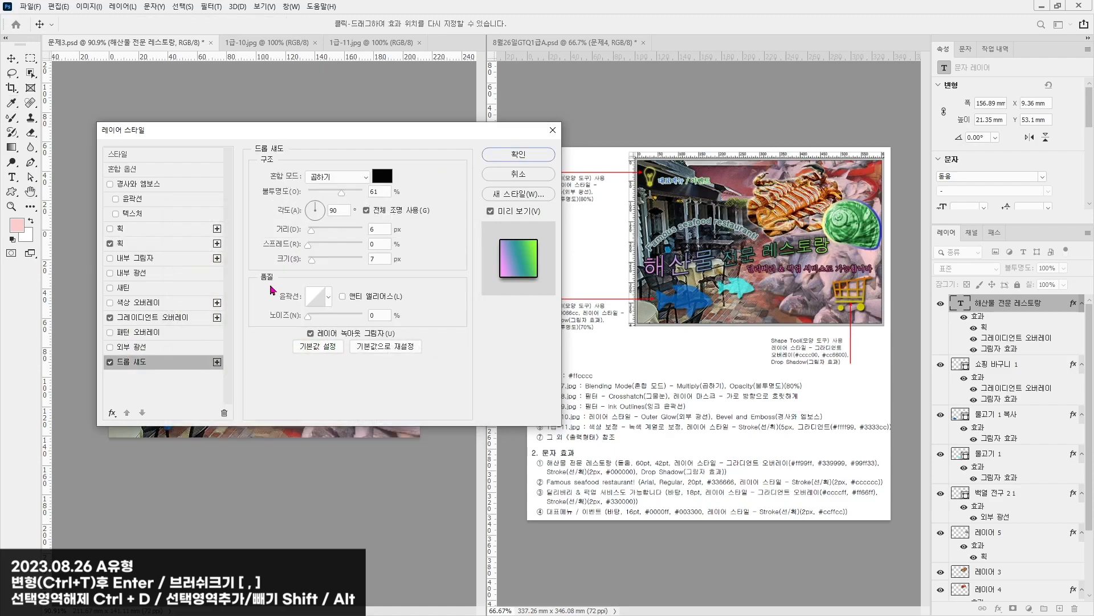
pyautogui.moveTo(315, 126); pyautogui.dragTo(692, 110)
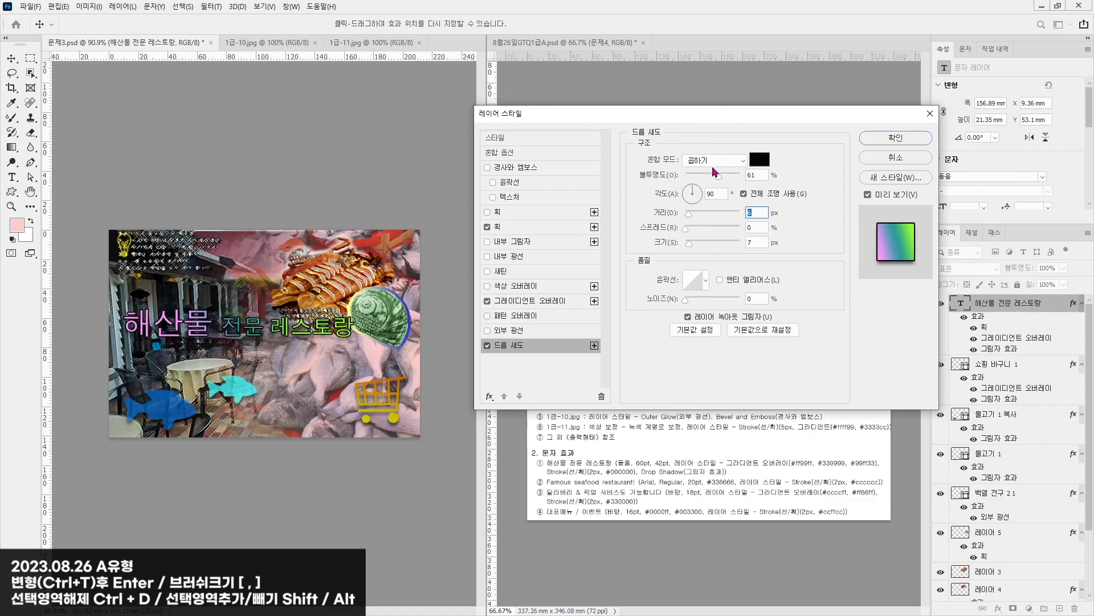
pyautogui.press('Return')
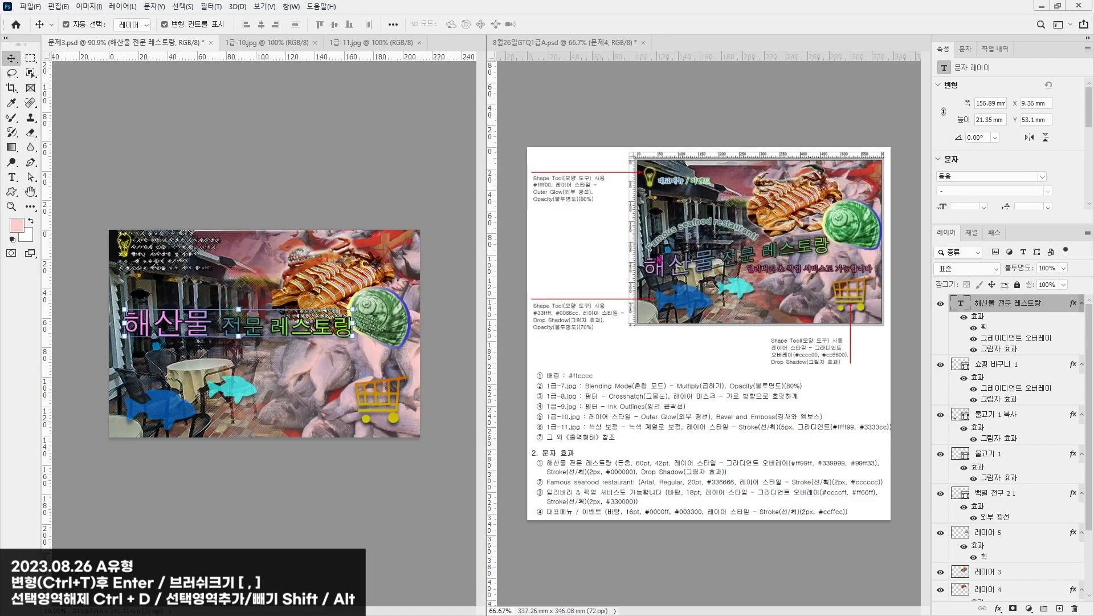
# Step: Warp the title text horizontally with the Rise (상승) style at +50% bend
pyautogui.doubleClick(209, 328)
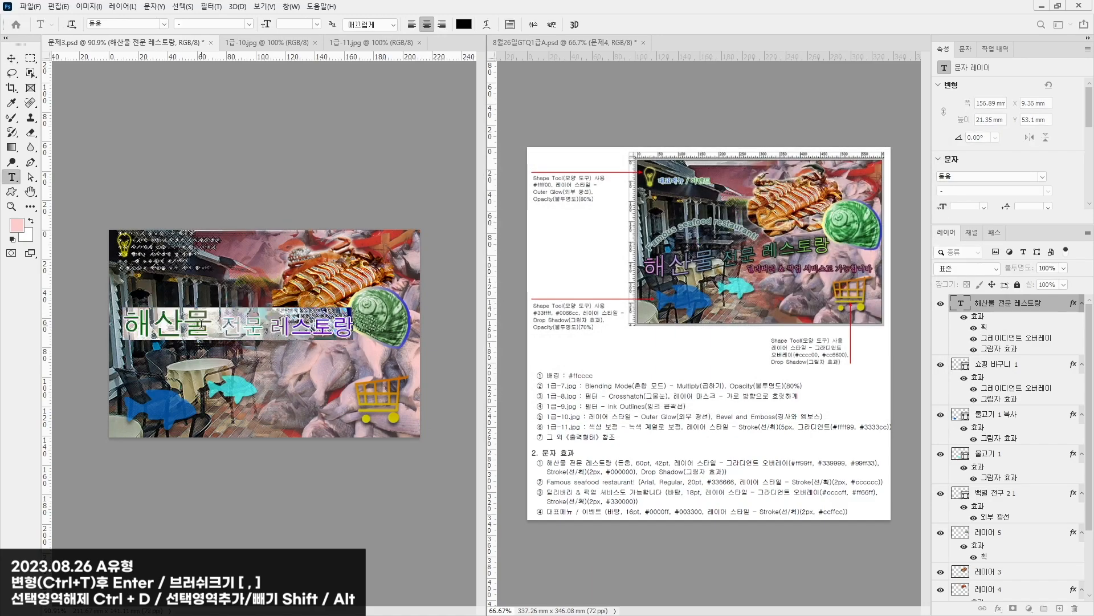
pyautogui.click(509, 25)
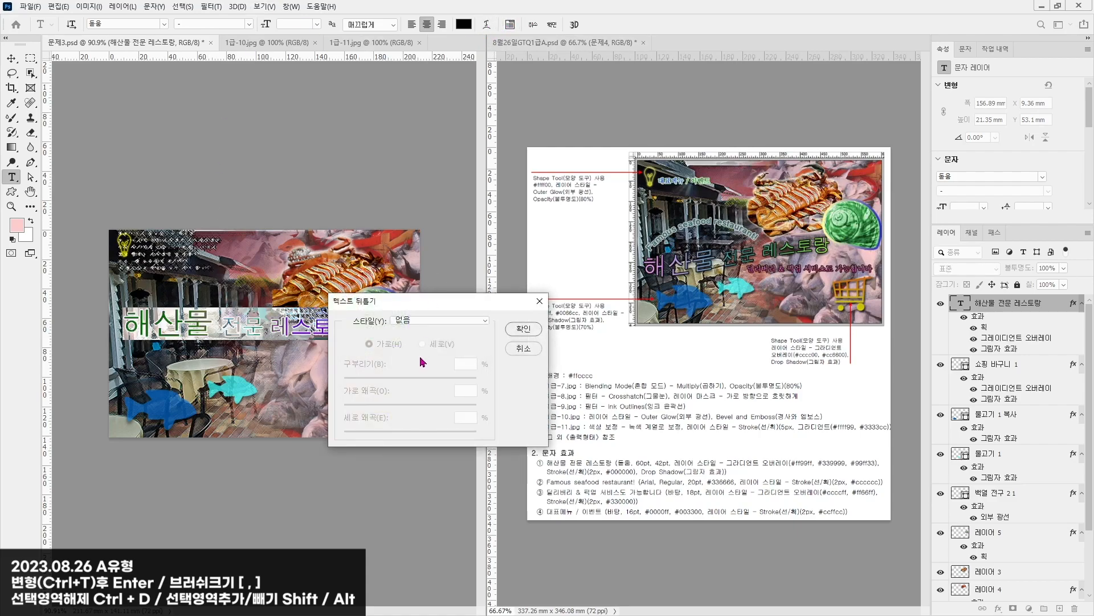
pyautogui.click(402, 323)
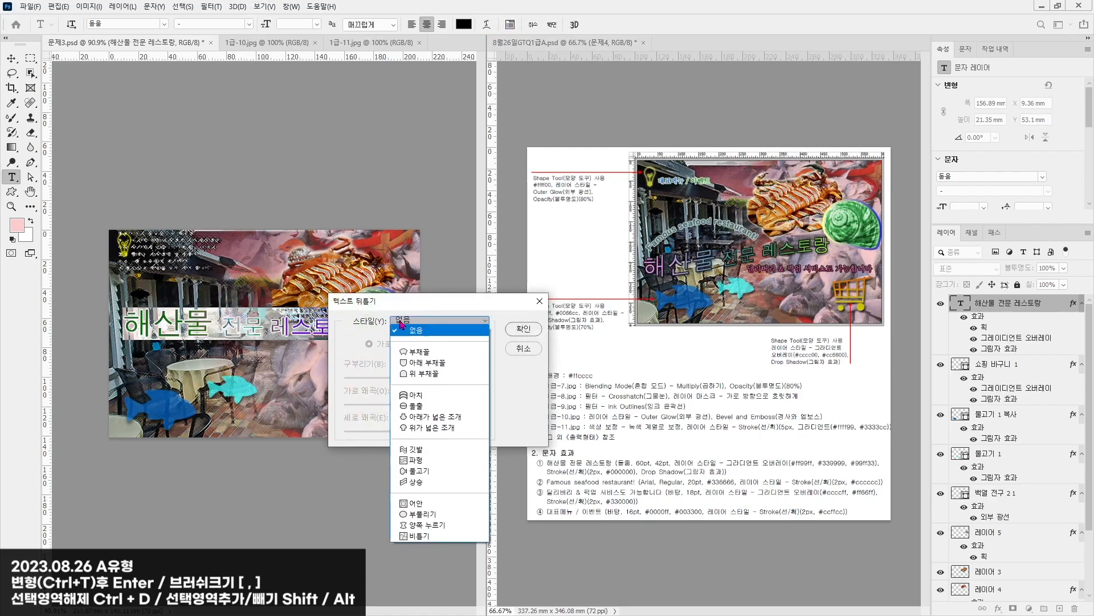
pyautogui.click(406, 473)
pyautogui.moveTo(473, 301); pyautogui.dragTo(453, 399)
pyautogui.click(509, 429)
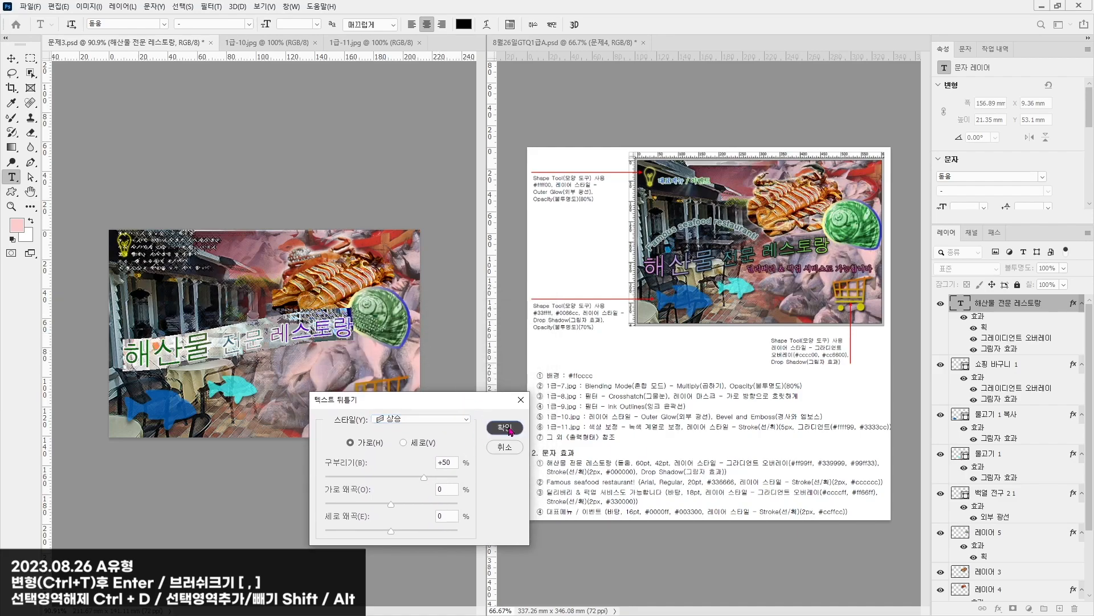
pyautogui.click(11, 57)
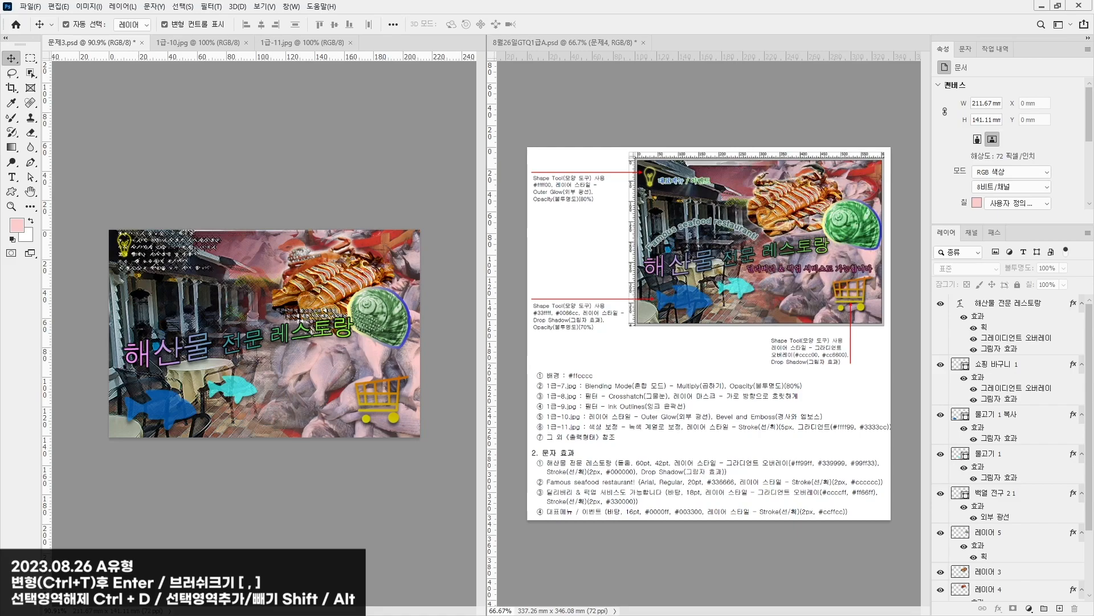
# Step: Add a new horizontal text layer reading "Famous seafood restaurant! (" above the start of the warped title
pyautogui.click(12, 178)
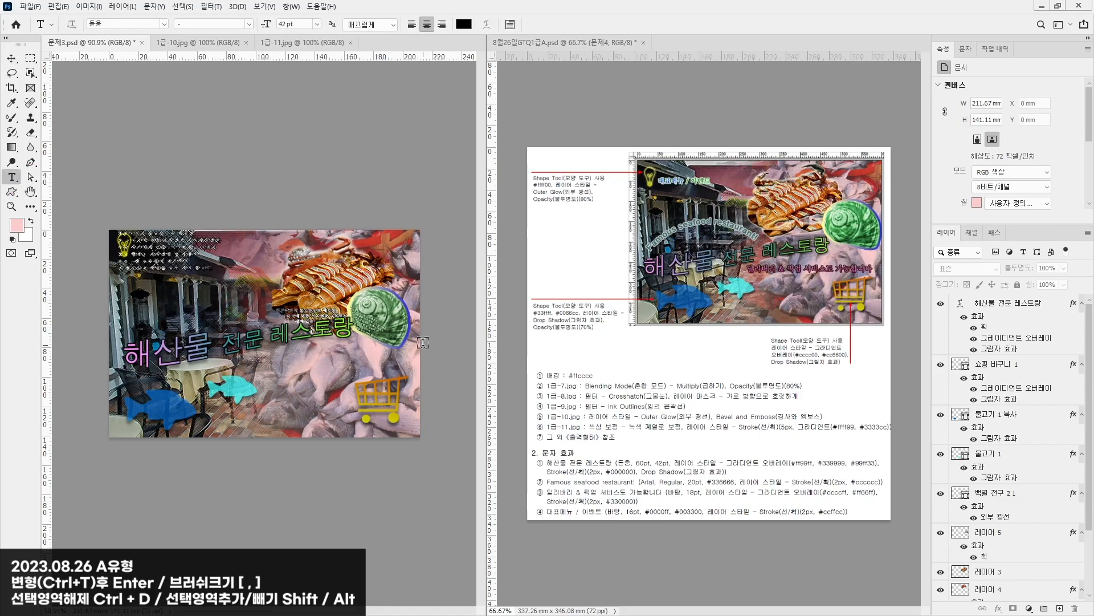
pyautogui.click(132, 325)
pyautogui.click(11, 58)
pyautogui.click(12, 177)
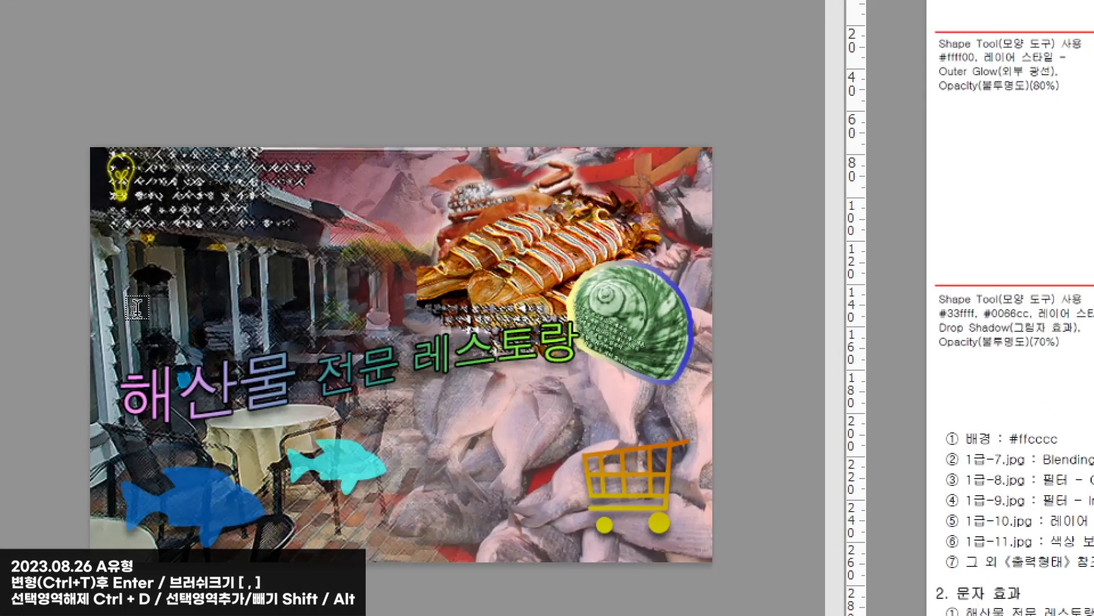
pyautogui.write('Famous seafood restaurant! (')
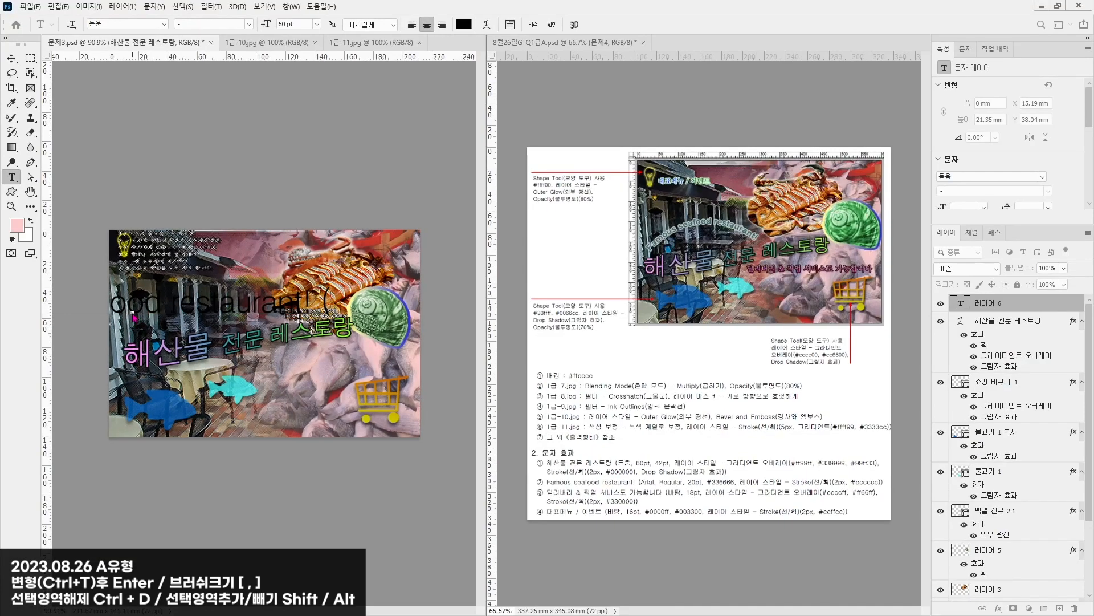
# Step: Set all of the English text to Arial Regular at 20 pt
pyautogui.hotkey('ctrl', 'a')
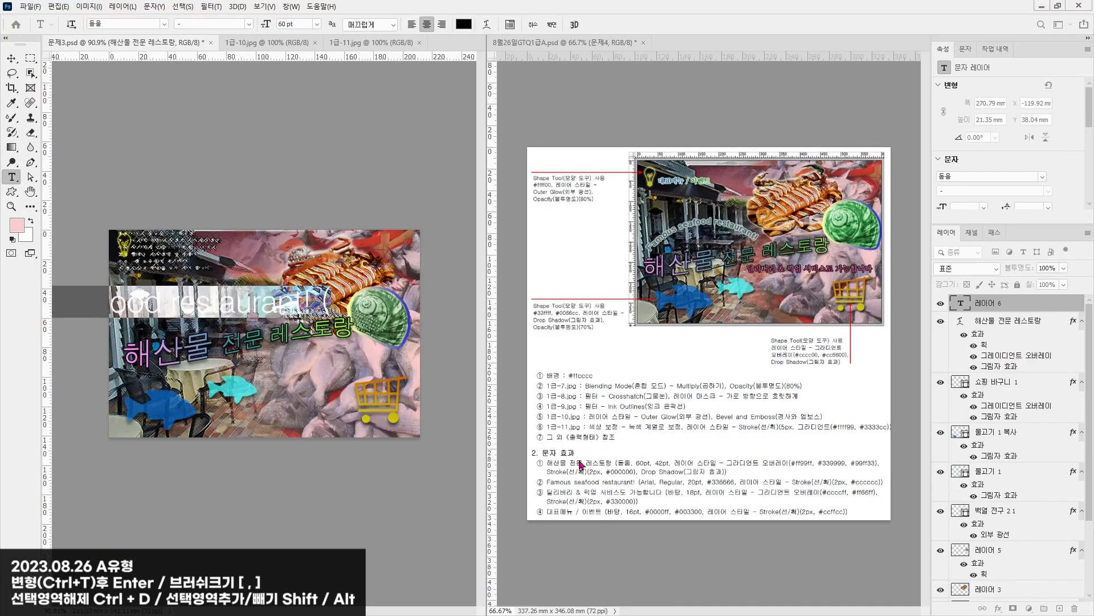
pyautogui.click(122, 24)
pyautogui.write('ari')
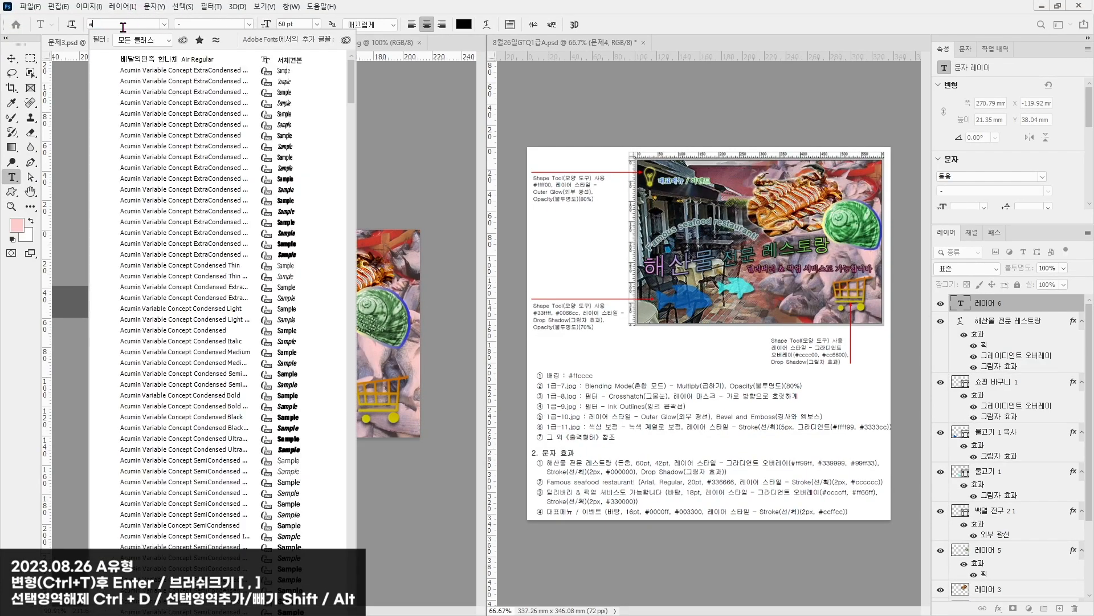
pyautogui.click(139, 104)
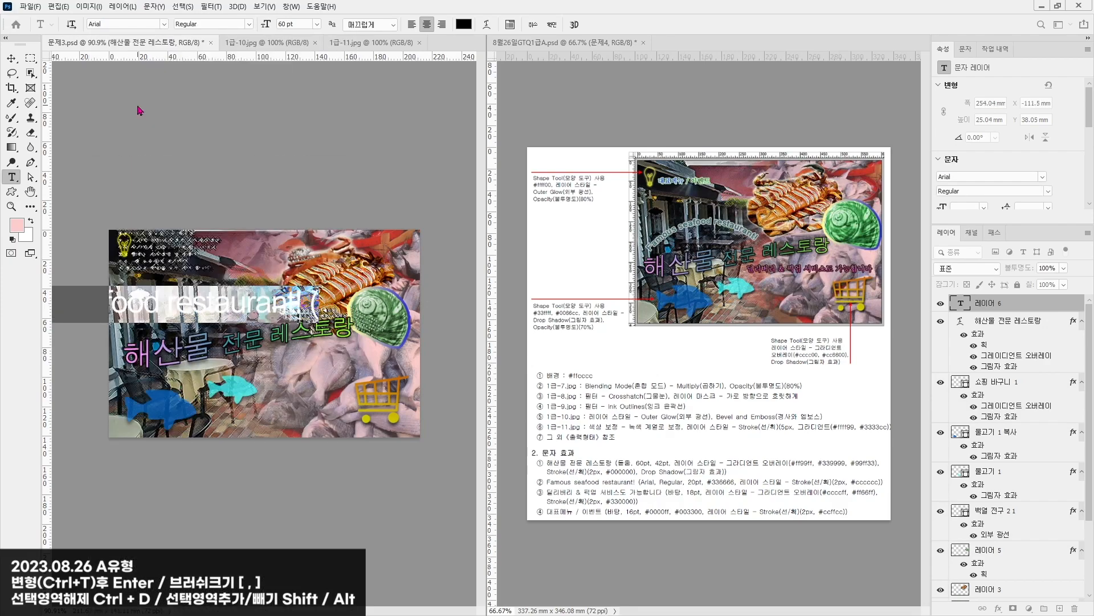
pyautogui.click(299, 23)
pyautogui.press('Return')
# Step: Colour the English text #336666 and move it right so it sits fully on the poster, above the warped title
pyautogui.click(472, 23)
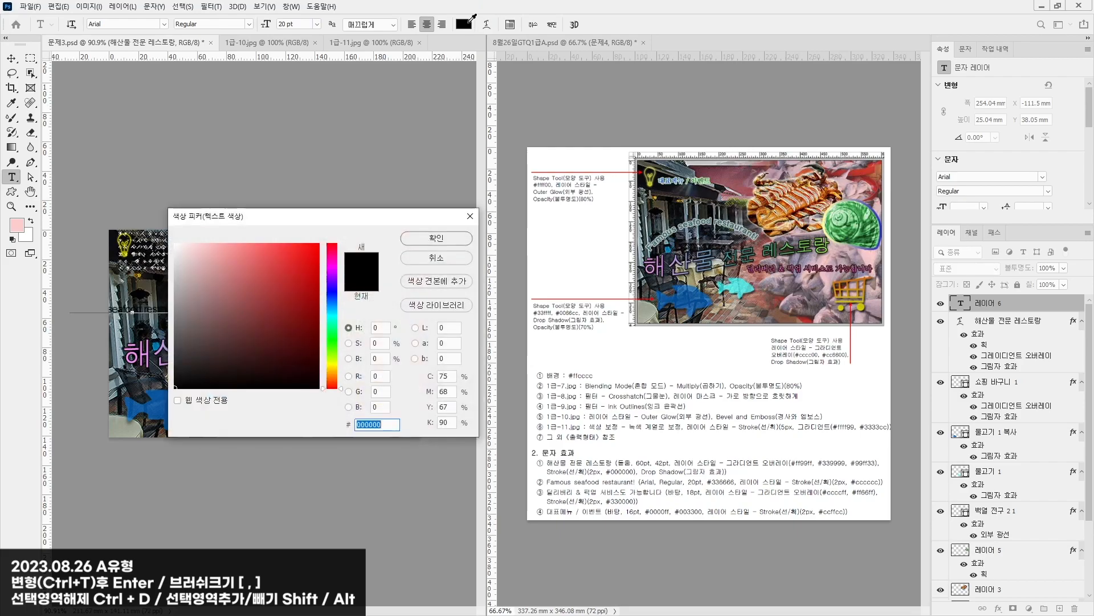
pyautogui.write('336666')
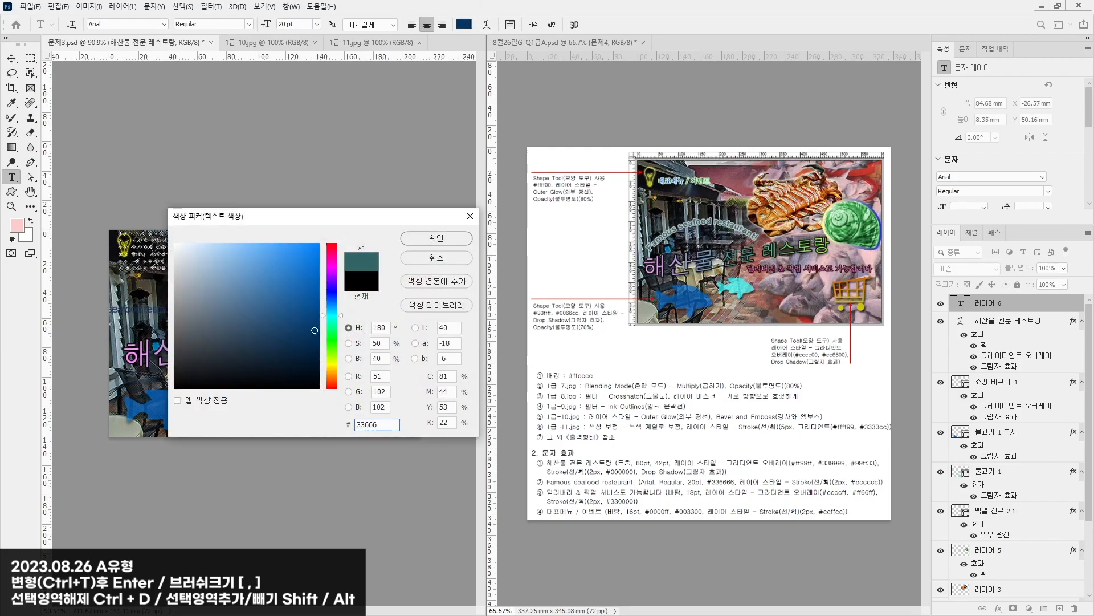
pyautogui.press('Return')
pyautogui.click(11, 59)
pyautogui.moveTo(161, 308); pyautogui.dragTo(221, 306)
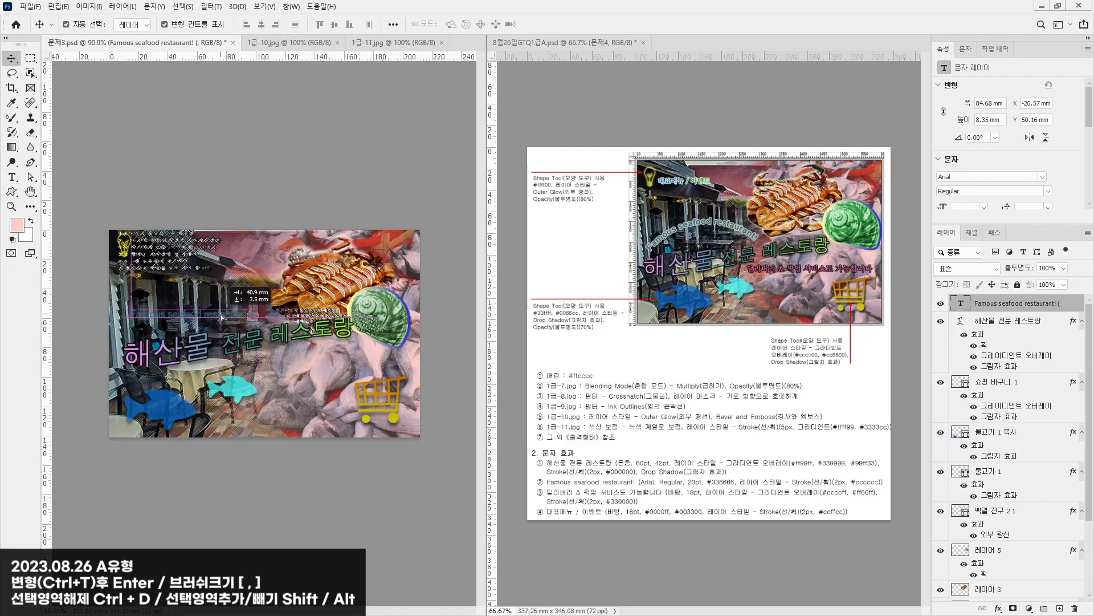
# Step: Add a solid 2 px #cccccc stroke to the English text layer
pyautogui.doubleClick(1072, 304)
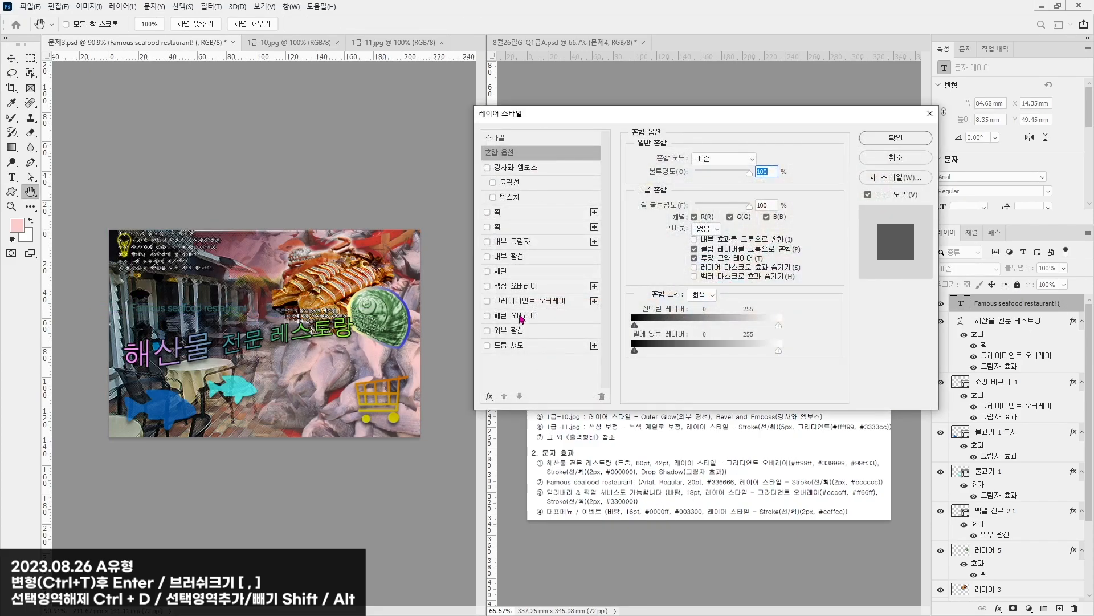
pyautogui.click(497, 213)
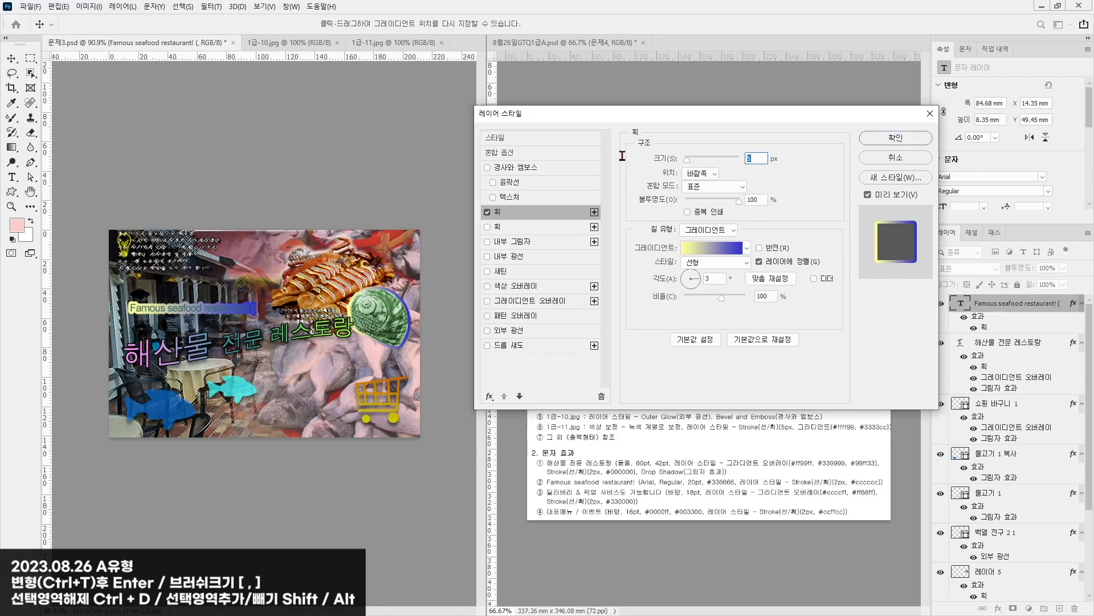
pyautogui.write('2')
pyautogui.click(701, 232)
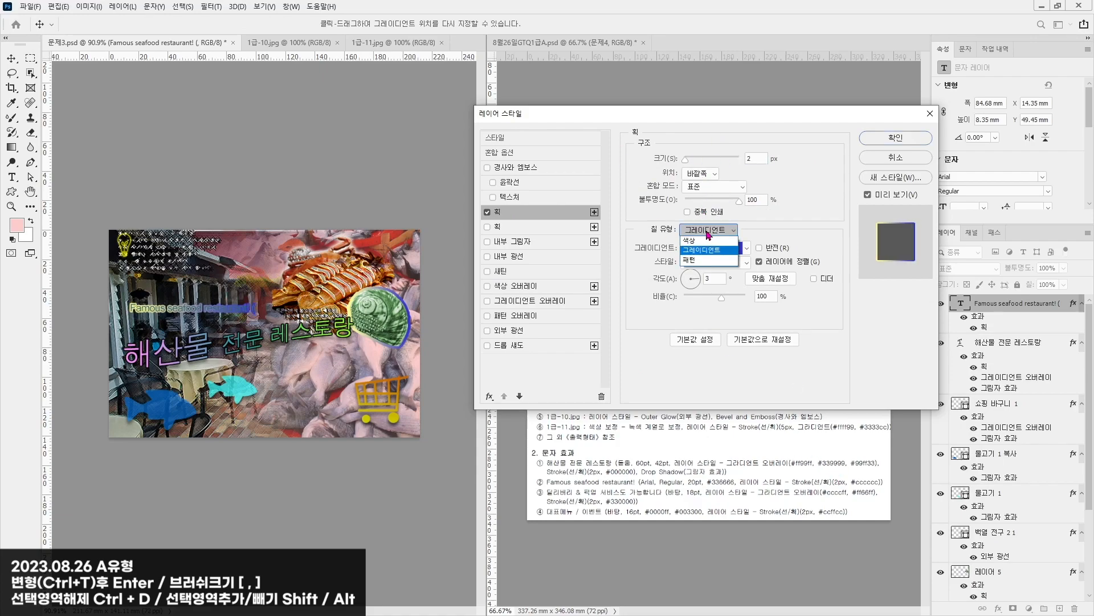
pyautogui.click(706, 242)
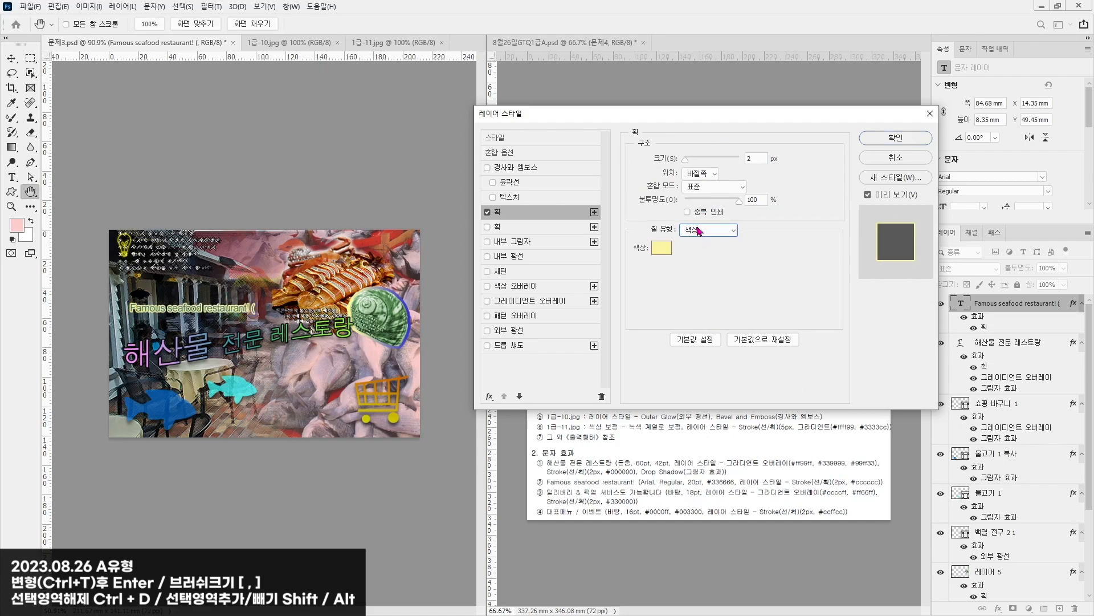
pyautogui.click(662, 247)
pyautogui.doubleClick(386, 424)
pyautogui.write('cccccc')
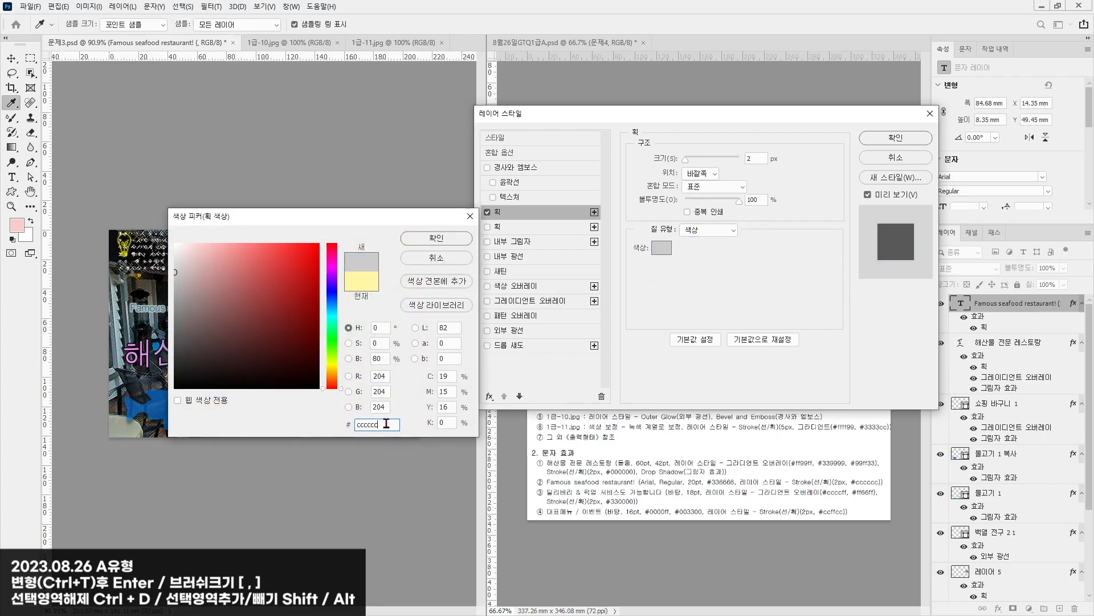
pyautogui.press('Return')
pyautogui.press('Return')
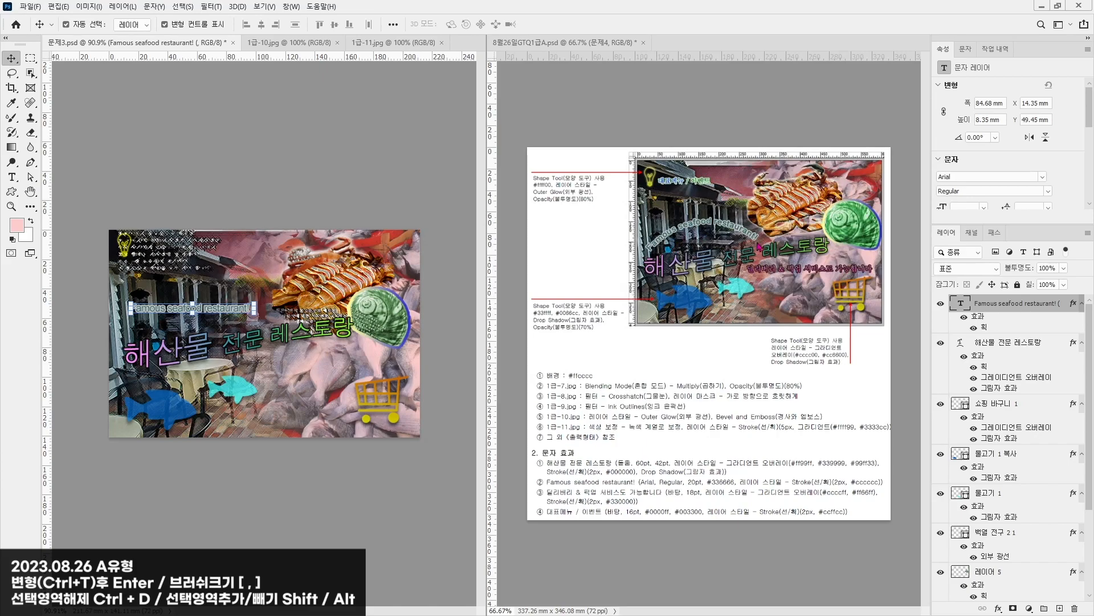
# Step: Warp the English text horizontally with the Arc (부채꼴) style at +50% bend and remove its trailing parenthesis
pyautogui.doubleClick(213, 311)
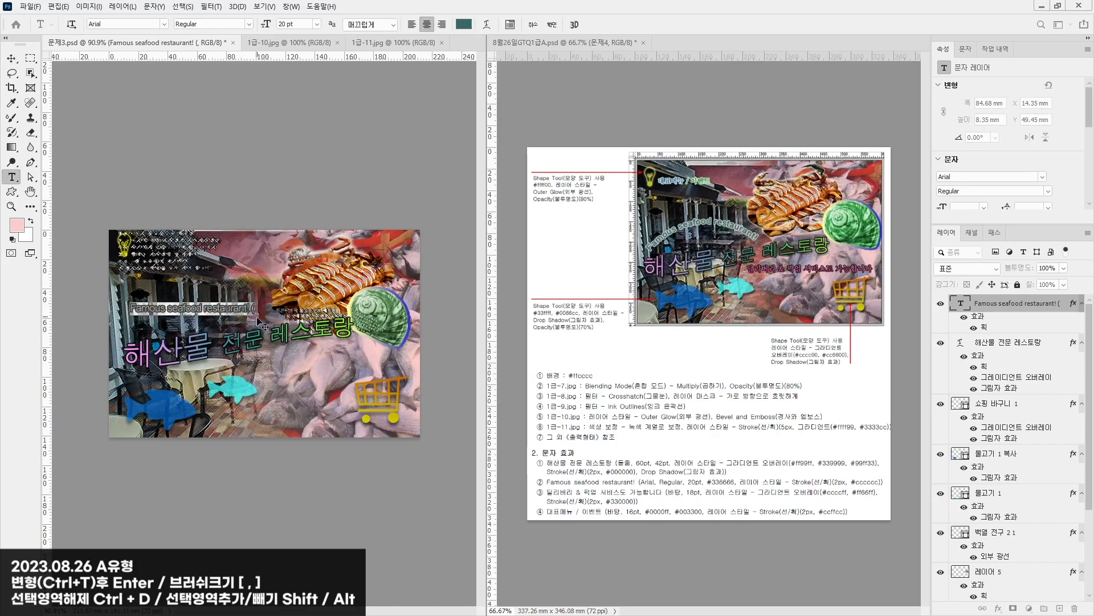
pyautogui.click(487, 24)
pyautogui.click(420, 419)
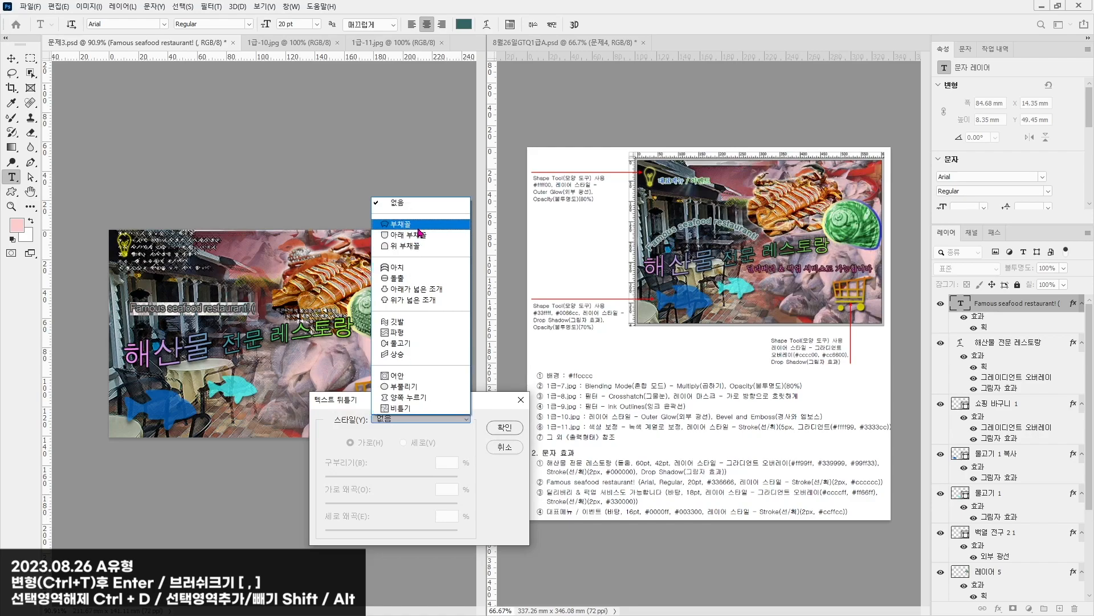
pyautogui.click(418, 227)
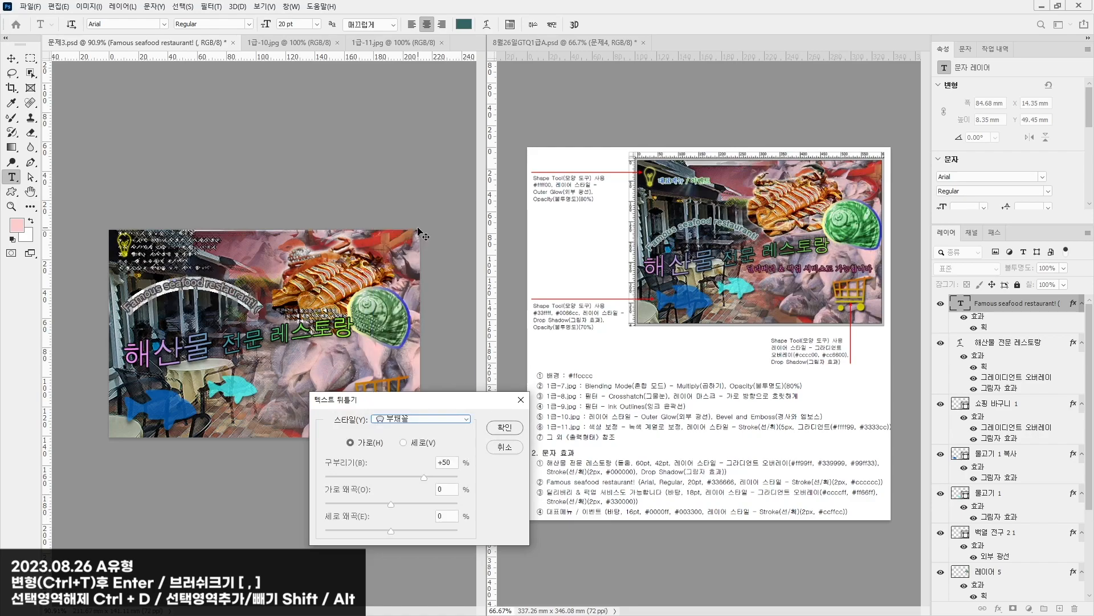
pyautogui.click(514, 429)
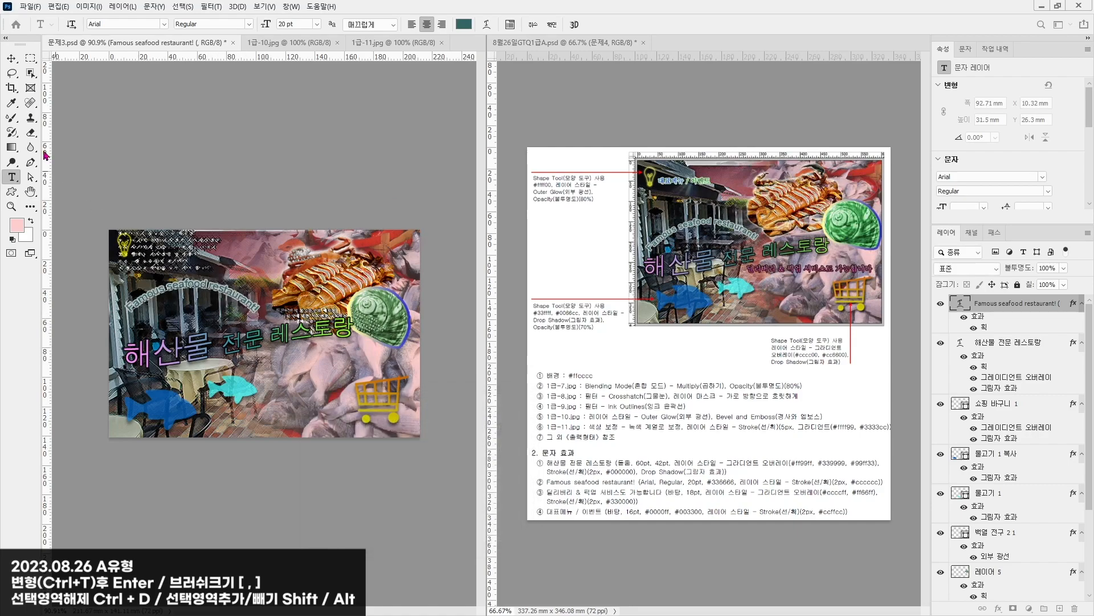
# Step: Move the arched English text down toward the title and rotate it about -7.5° to follow the title's slope
pyautogui.click(12, 58)
pyautogui.moveTo(208, 288); pyautogui.dragTo(206, 304)
pyautogui.moveTo(271, 295); pyautogui.dragTo(268, 286)
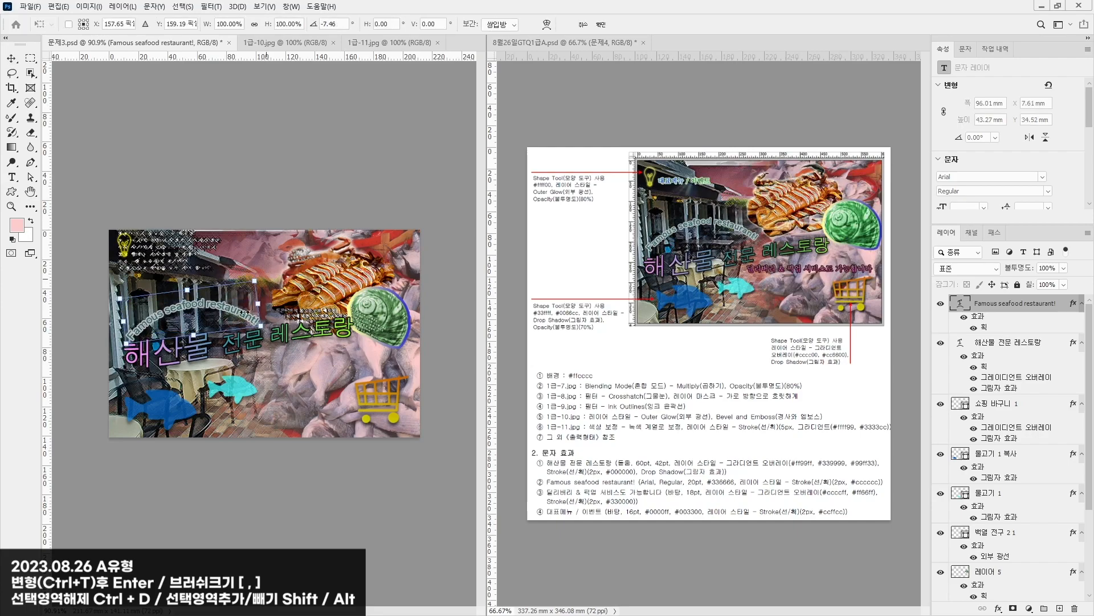
pyautogui.press('Return')
pyautogui.click(371, 144)
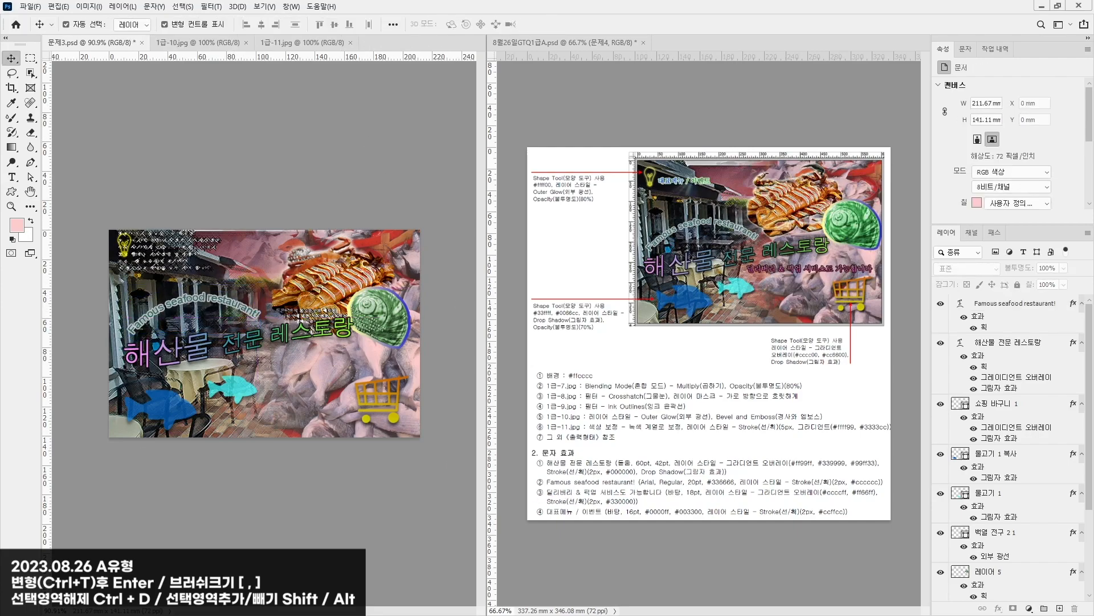
pyautogui.click(12, 179)
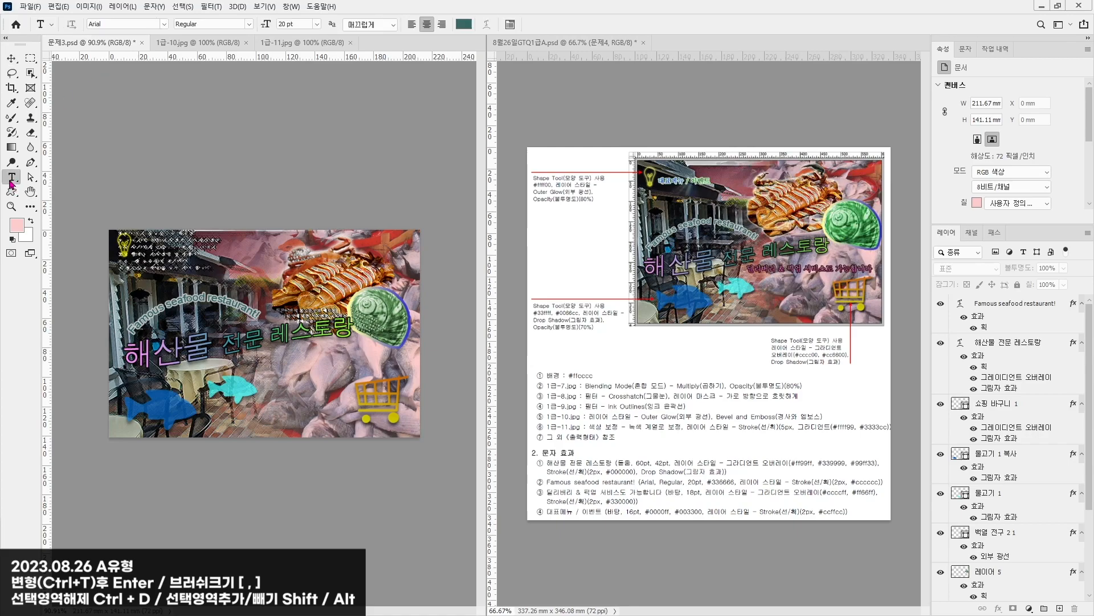
pyautogui.keyDown('ctrl'); pyautogui.click(287, 359); pyautogui.keyUp('ctrl')
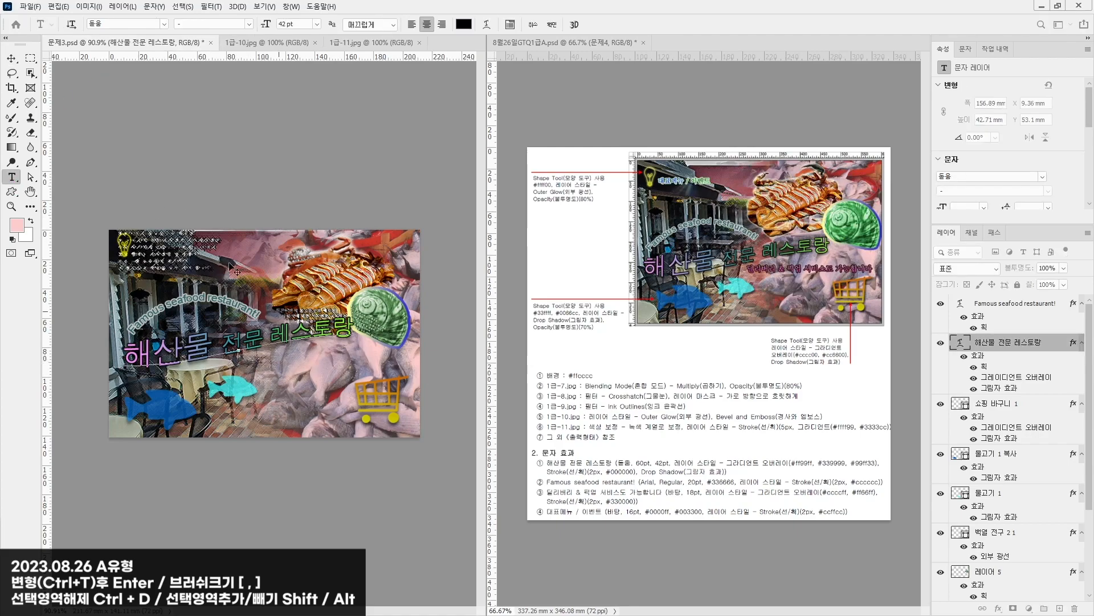
pyautogui.click(12, 58)
# Step: Add a horizontal text layer reading "딜리버리 & 픽업 서비스도 가능합니다" below the warped title
pyautogui.click(12, 176)
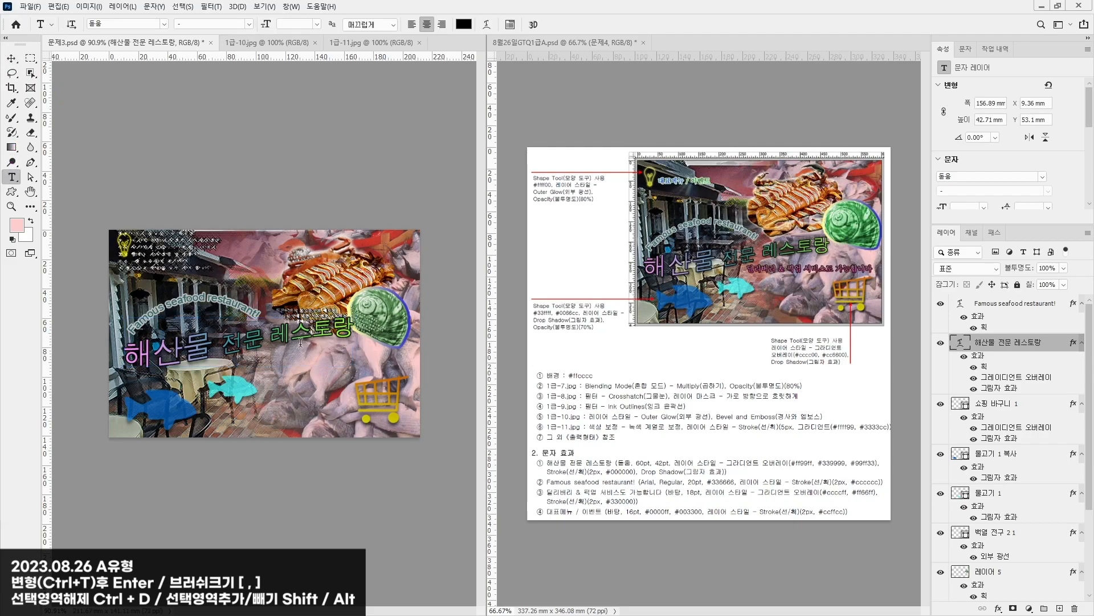
pyautogui.click(309, 371)
pyautogui.write('딜리버리 & 픽업 서비스도 가능합니다')
# Step: Set the whole delivery text to the 바탕 font at 18 pt
pyautogui.hotkey('ctrl', 'a')
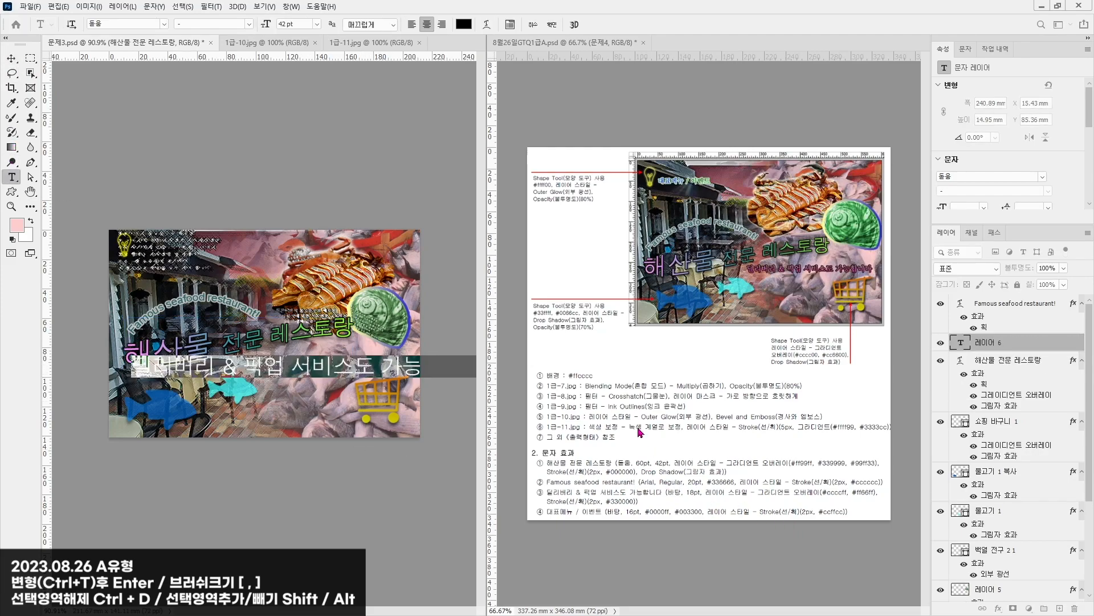
pyautogui.click(139, 26)
pyautogui.write('바탕')
pyautogui.press('Return')
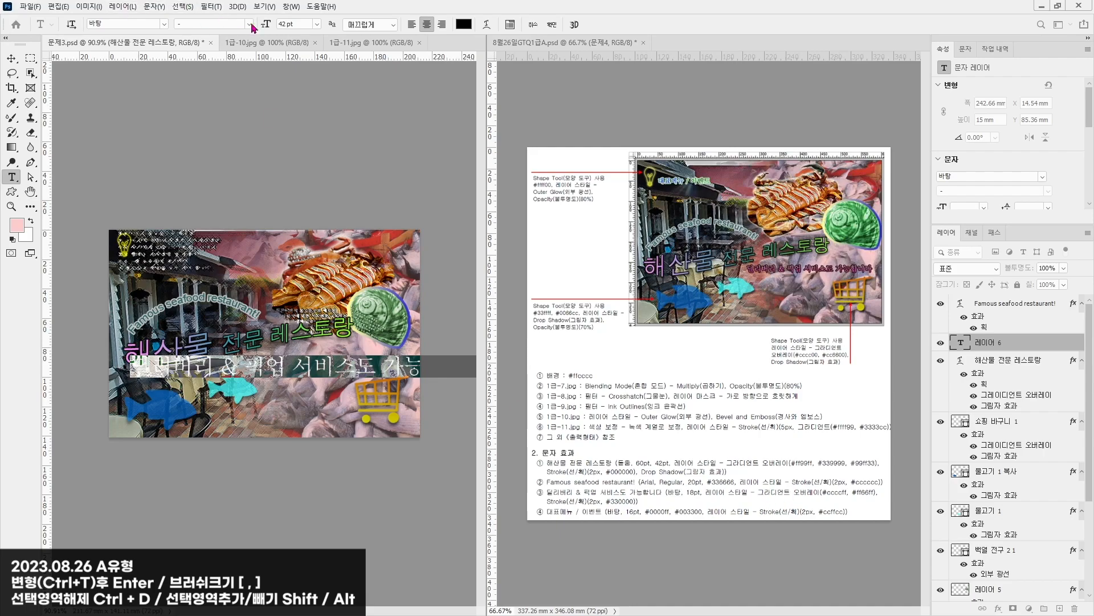
pyautogui.click(305, 22)
pyautogui.press('Return')
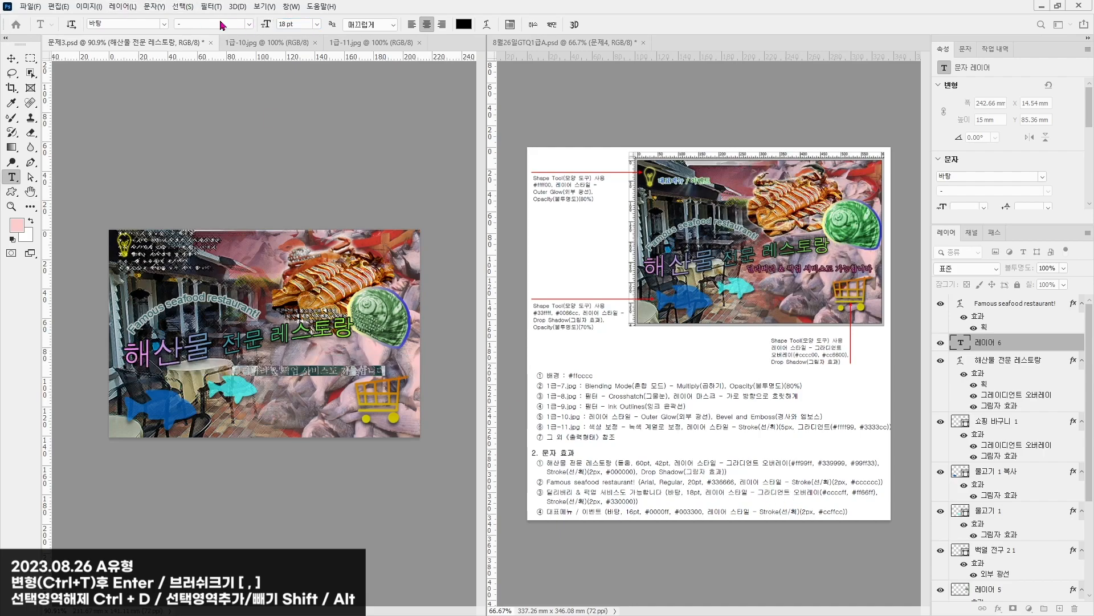
pyautogui.click(12, 57)
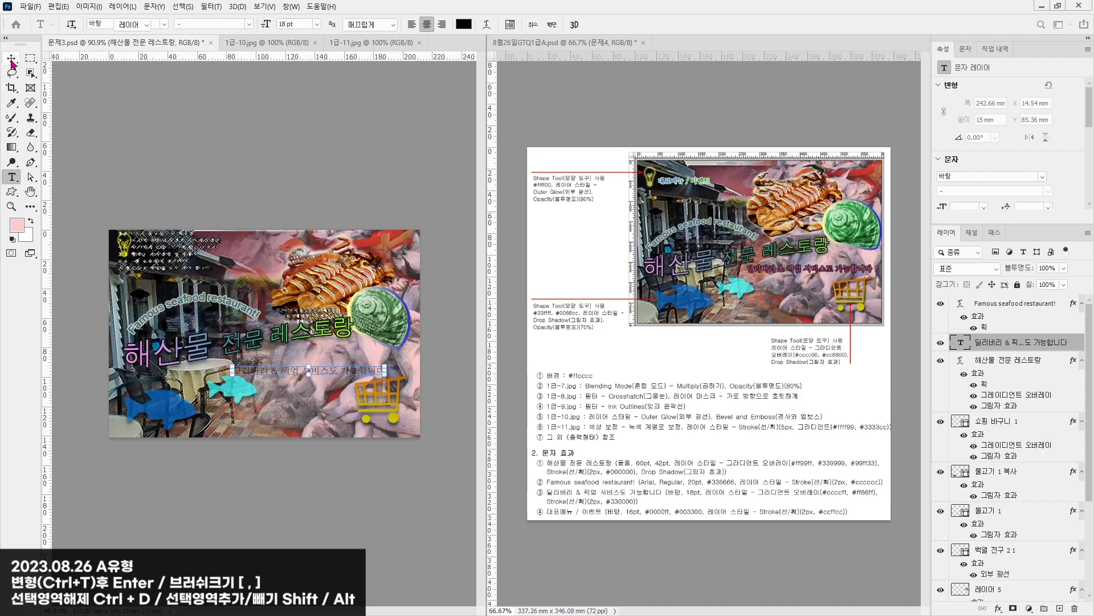
# Step: Add a gradient overlay to the delivery text, with the first stop set to #ccccff and the middle stop removed
pyautogui.doubleClick(1079, 345)
pyautogui.click(546, 302)
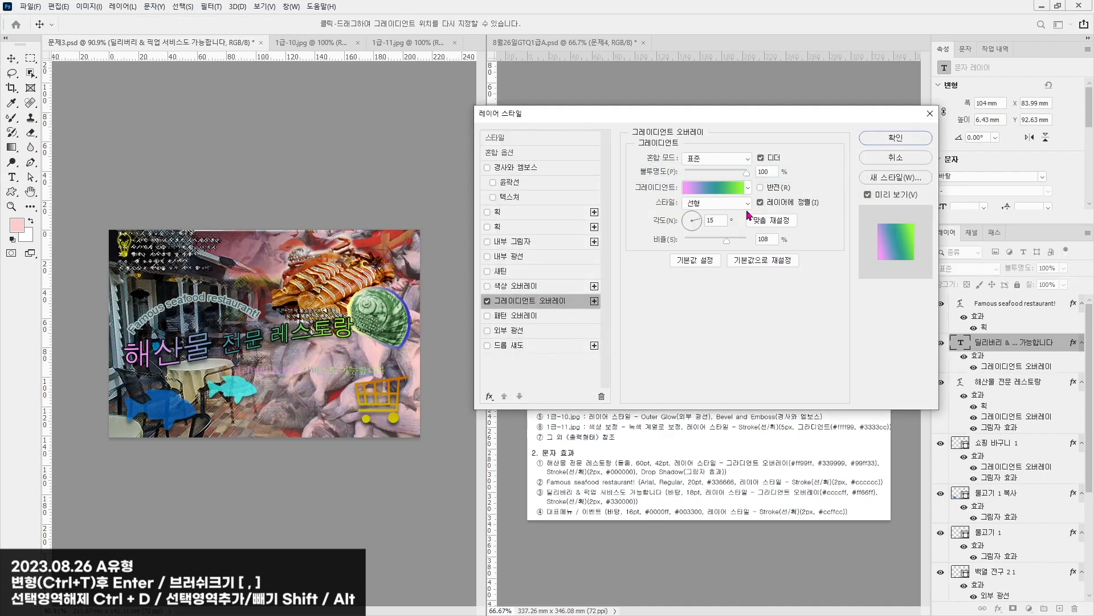
pyautogui.click(732, 191)
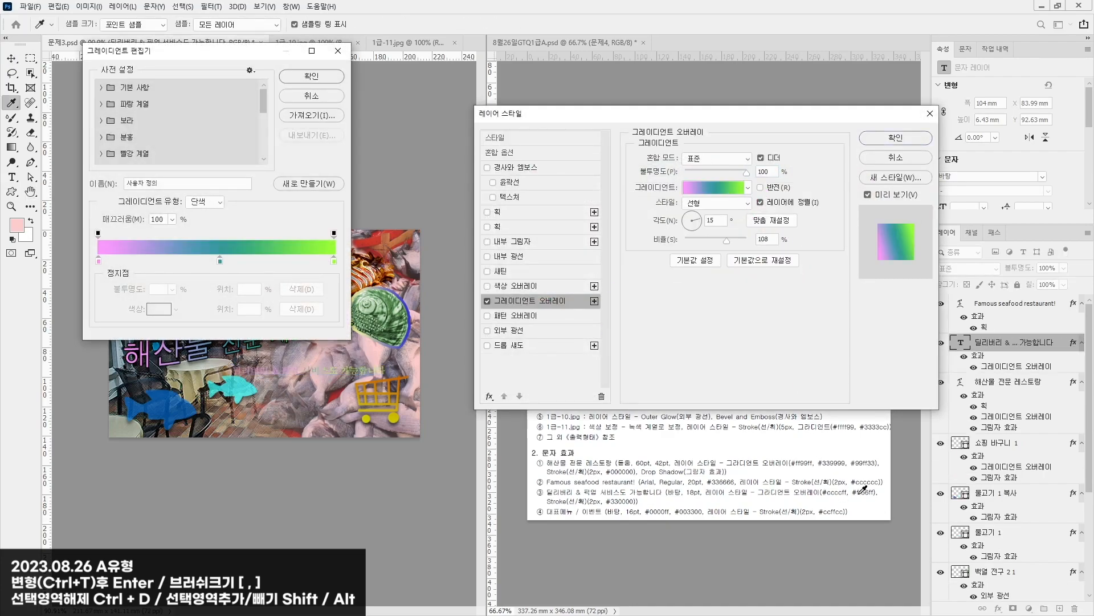
pyautogui.click(99, 261)
pyautogui.click(154, 308)
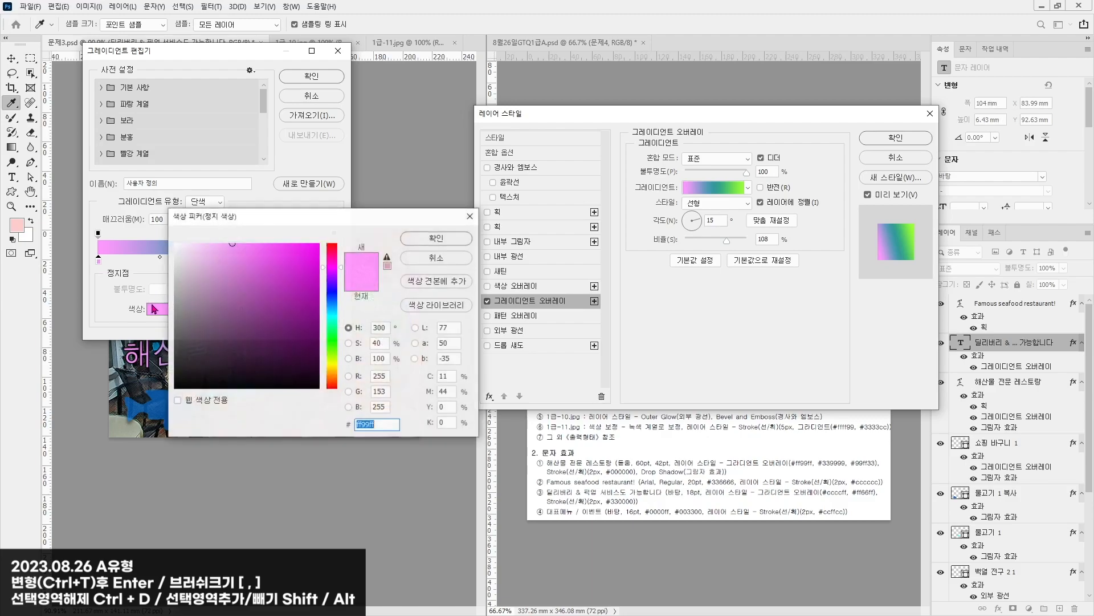
pyautogui.write('ㅊccccff')
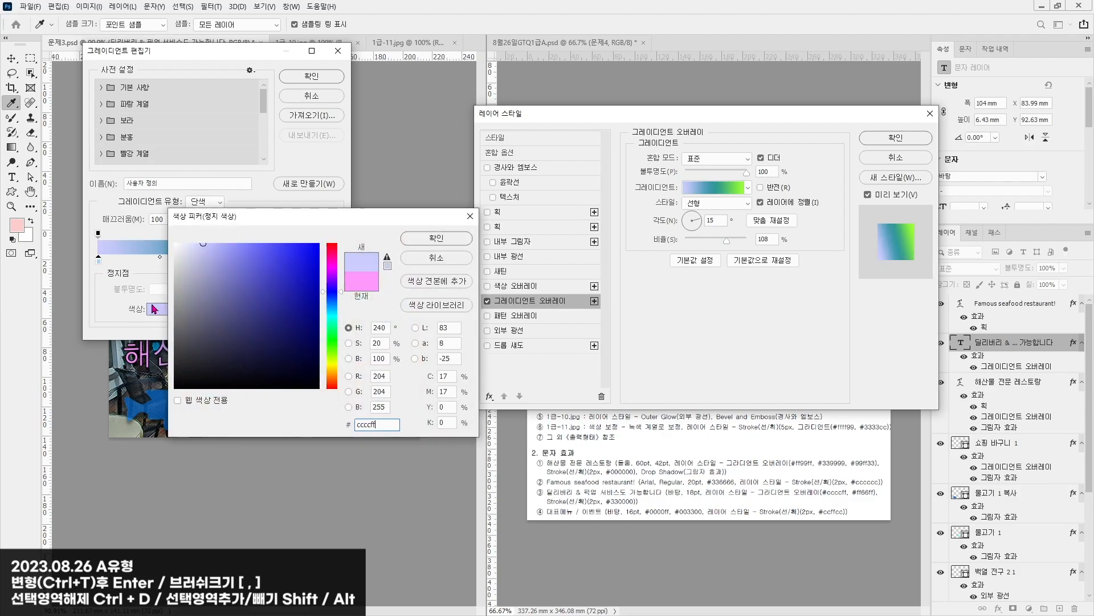
pyautogui.press('Return')
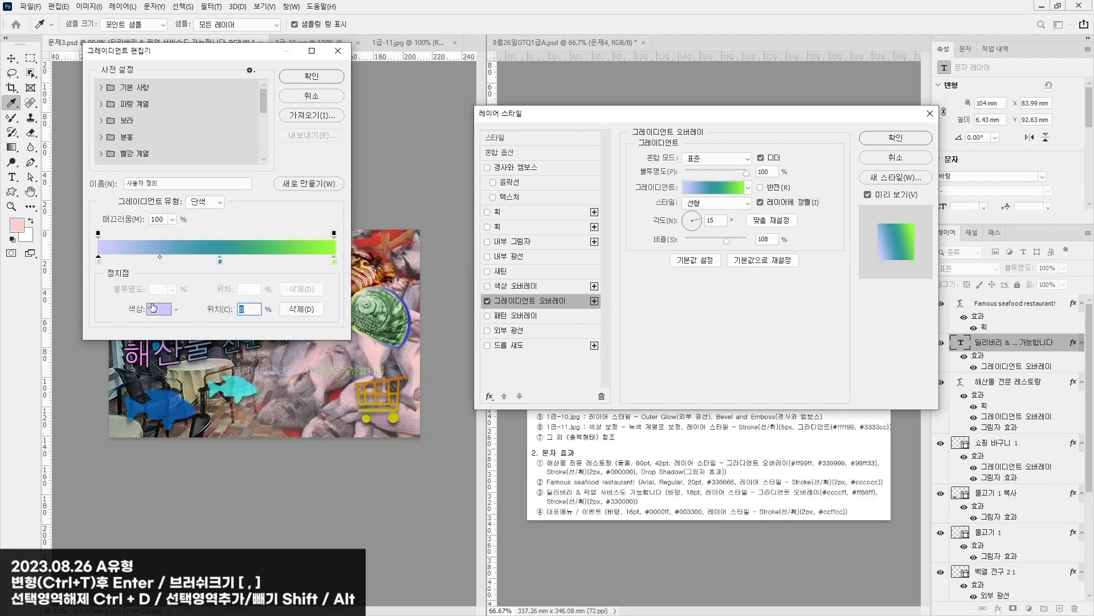
pyautogui.moveTo(221, 260); pyautogui.dragTo(220, 329)
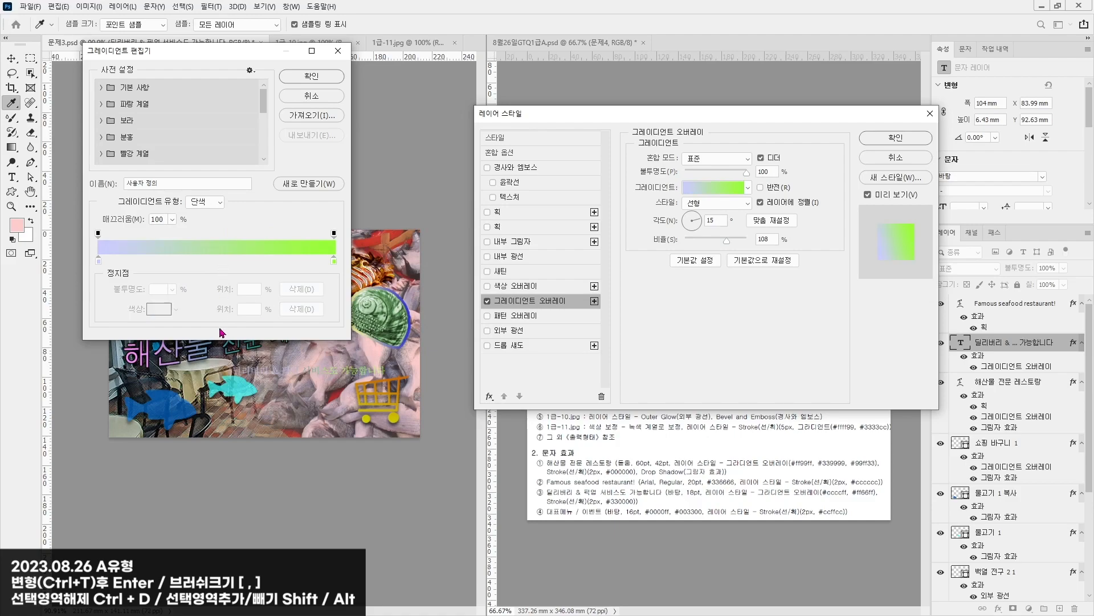
# Step: Set the gradient's end stop to #ff66ff and turn its angle so the colours run downward, almost vertically
pyautogui.click(334, 262)
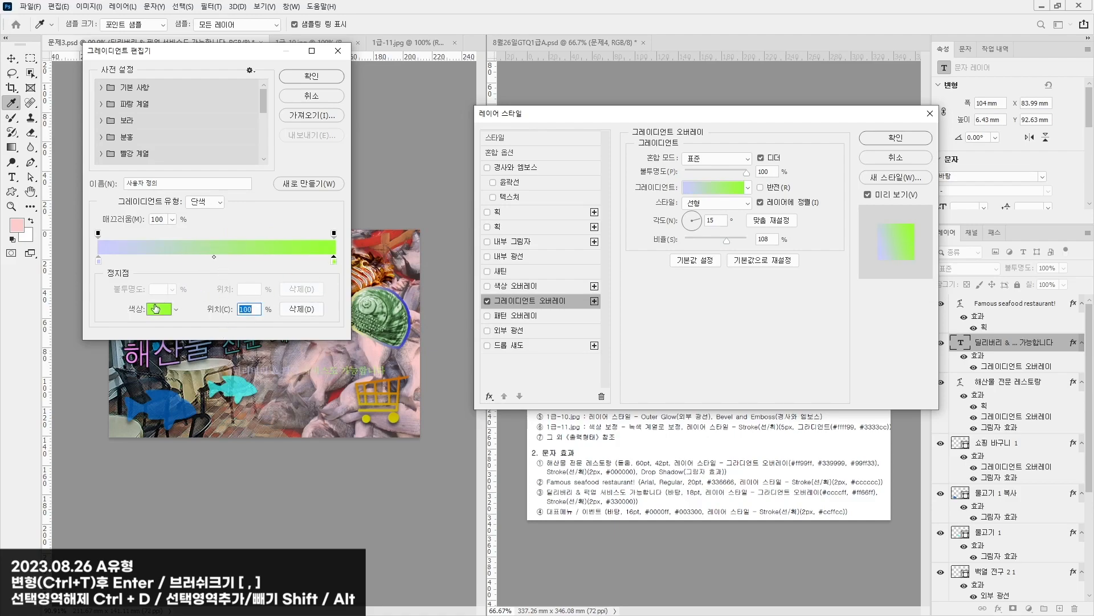
pyautogui.click(154, 309)
pyautogui.write('ff6')
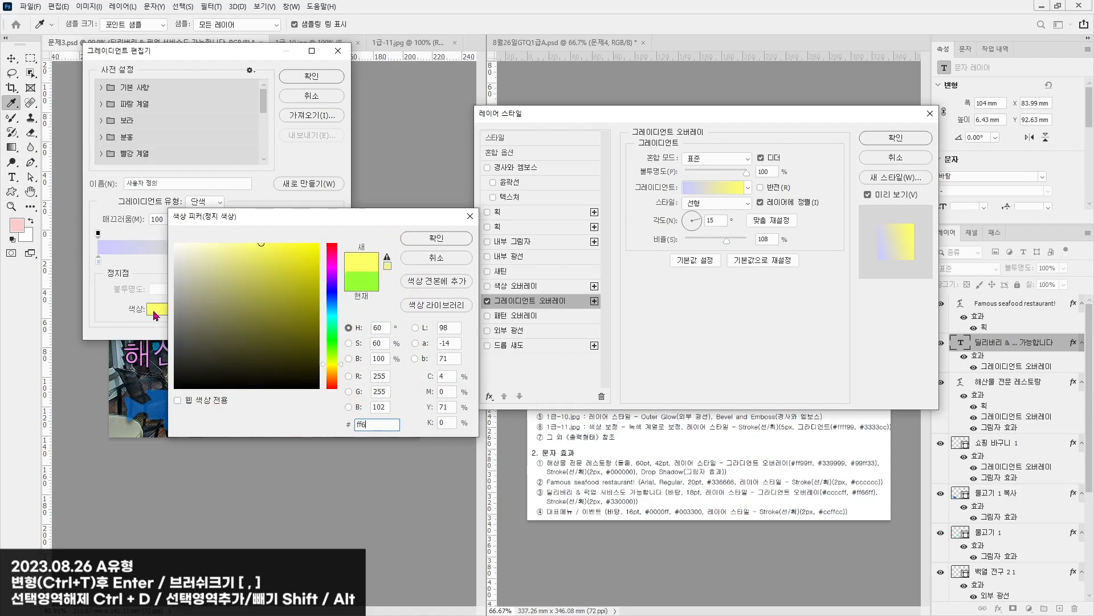
pyautogui.write('6ff')
pyautogui.press('Return')
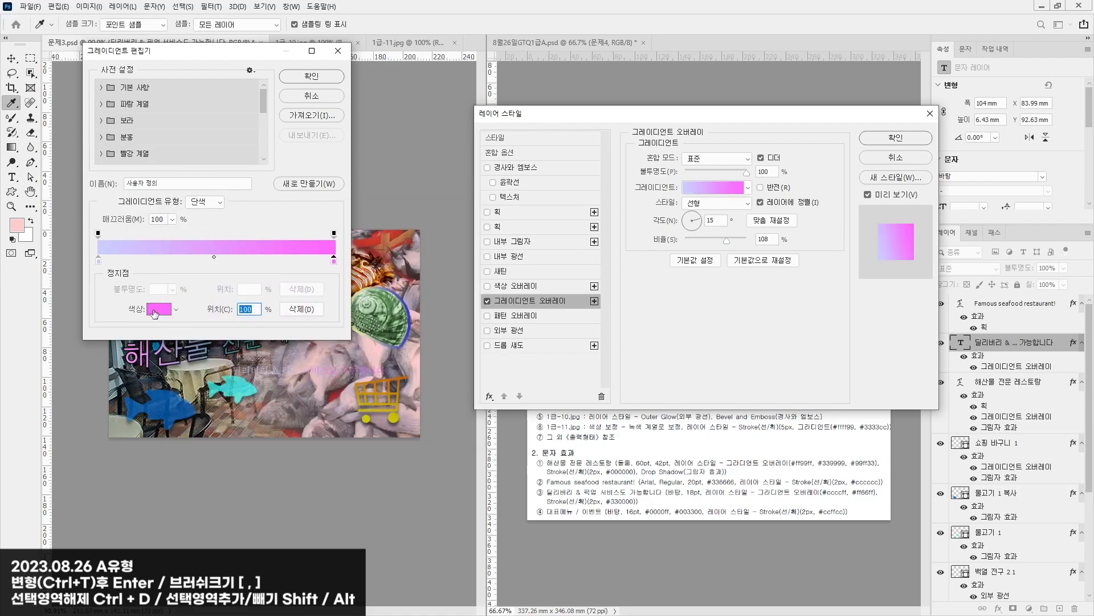
pyautogui.press('Return')
pyautogui.moveTo(344, 63); pyautogui.dragTo(333, 19)
pyautogui.moveTo(370, 123); pyautogui.dragTo(370, 135)
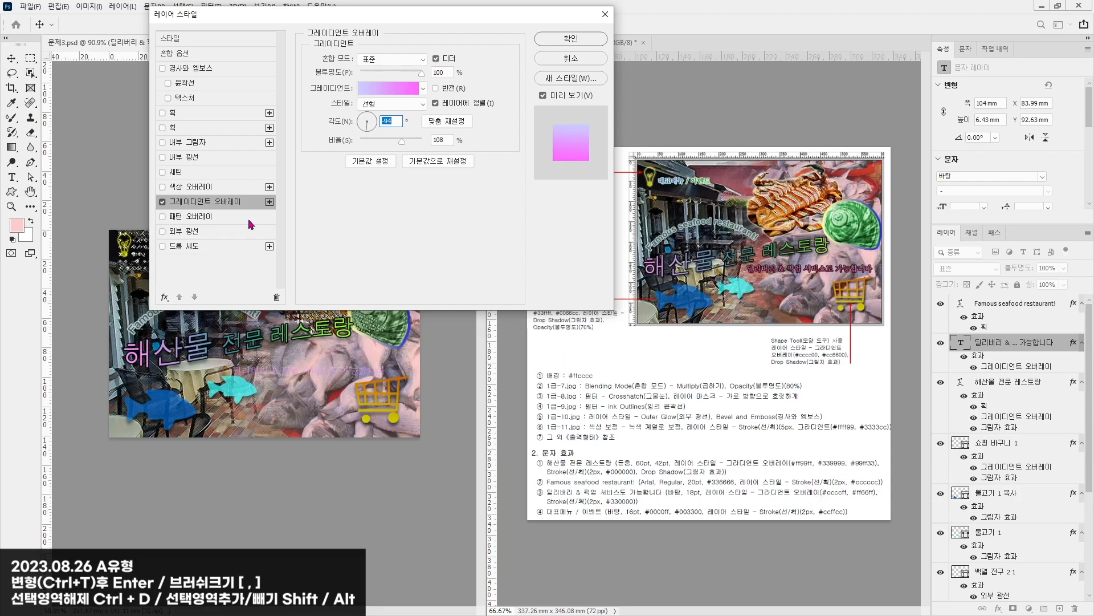
# Step: Add a 2 px #330000 stroke to the delivery text and move it right and slightly up, under the end of the title
pyautogui.click(173, 130)
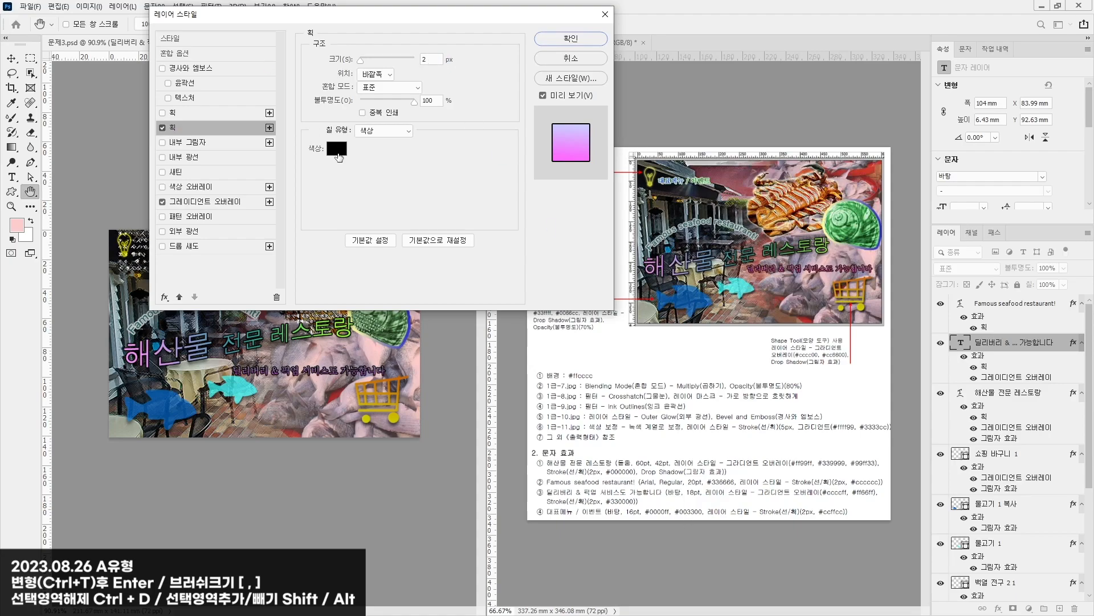
pyautogui.click(337, 149)
pyautogui.write('330000')
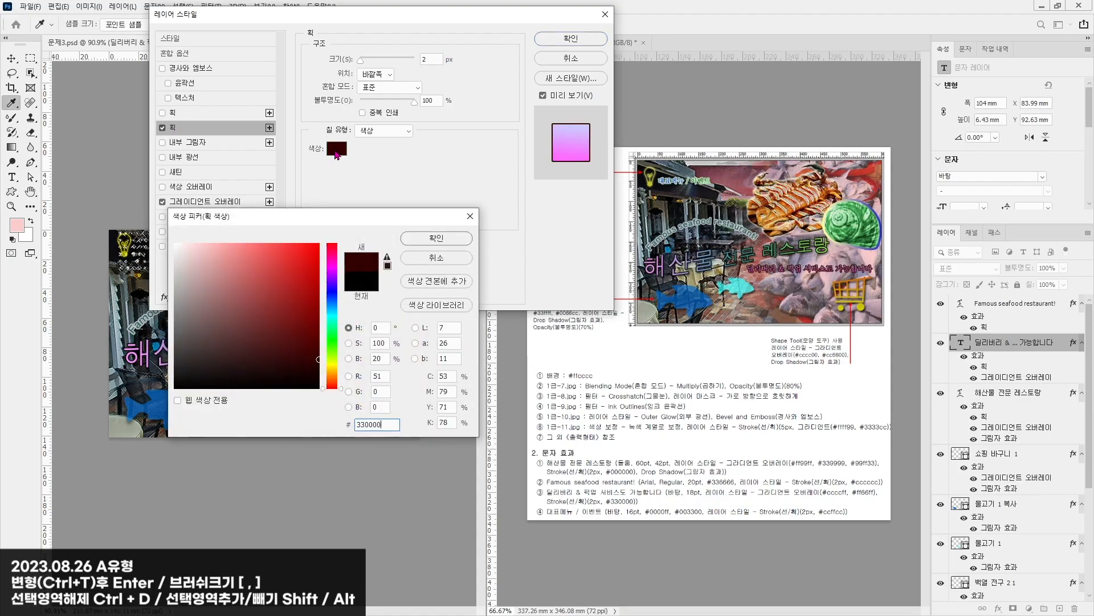
pyautogui.press('Return')
pyautogui.press('Return')
pyautogui.moveTo(349, 372); pyautogui.dragTo(374, 367)
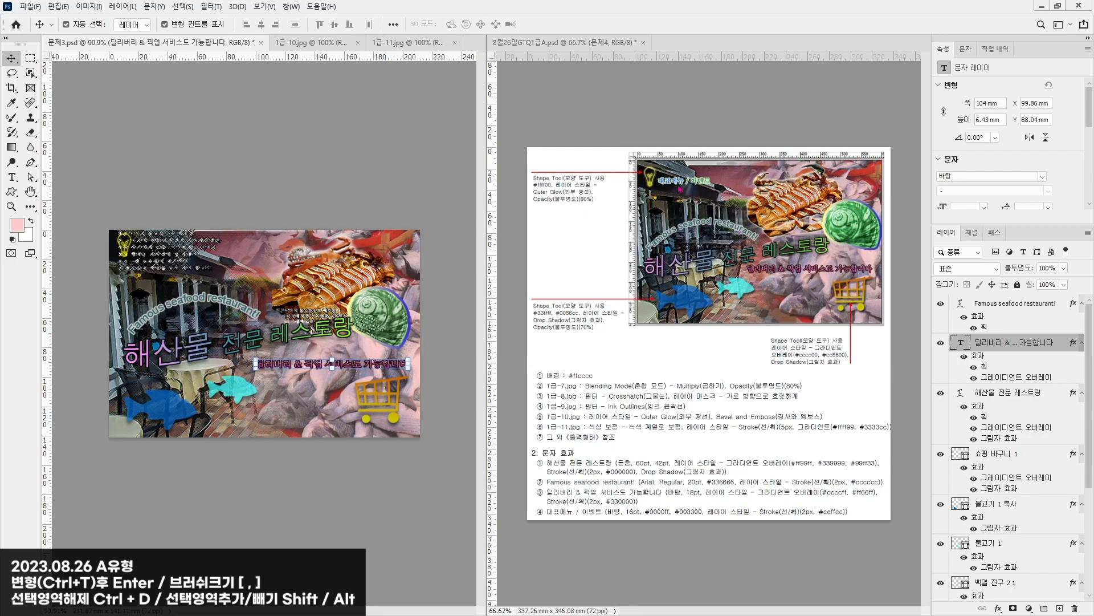
# Step: Add the text "대표메뉴 / 이벤트" near the light bulb, at 16 pt in #0000ff
pyautogui.click(12, 179)
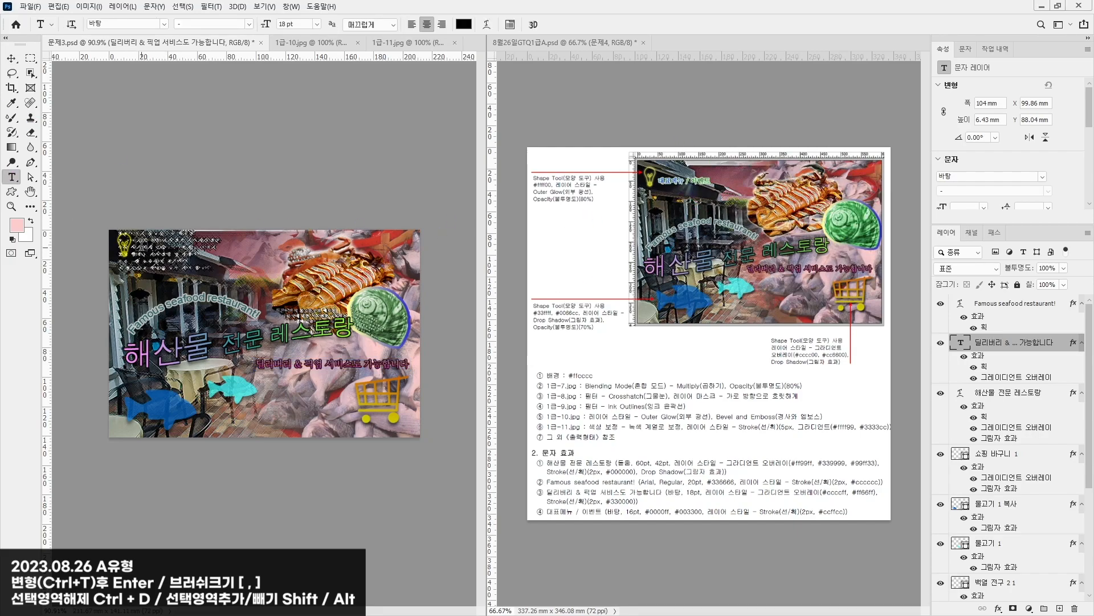
pyautogui.click(144, 252)
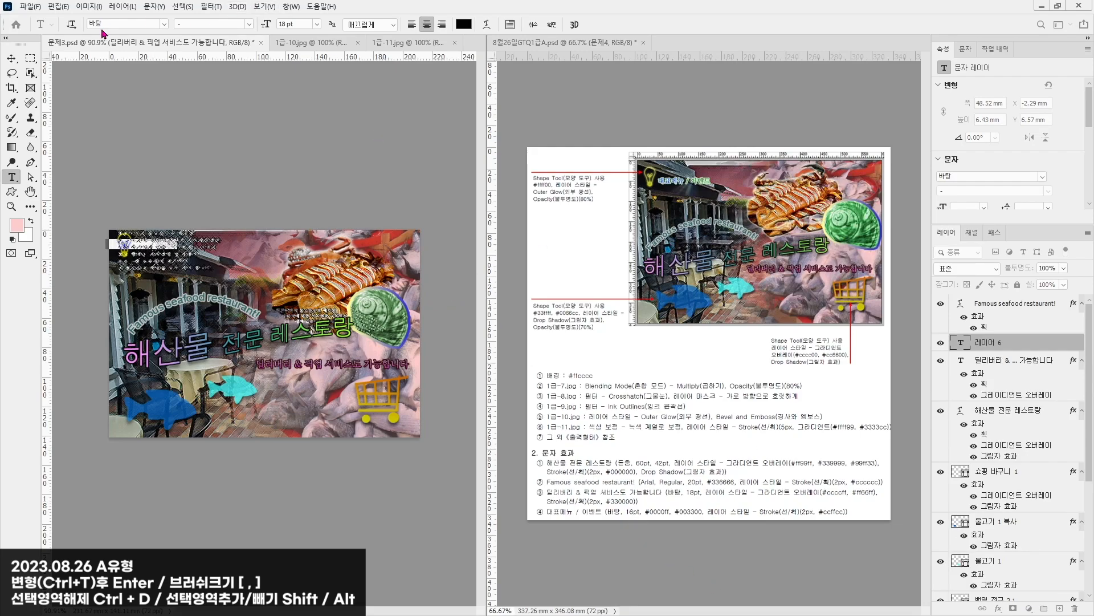
pyautogui.click(290, 24)
pyautogui.write('16')
pyautogui.press('Return')
pyautogui.click(464, 25)
pyautogui.write('0000ff')
pyautogui.press('Return')
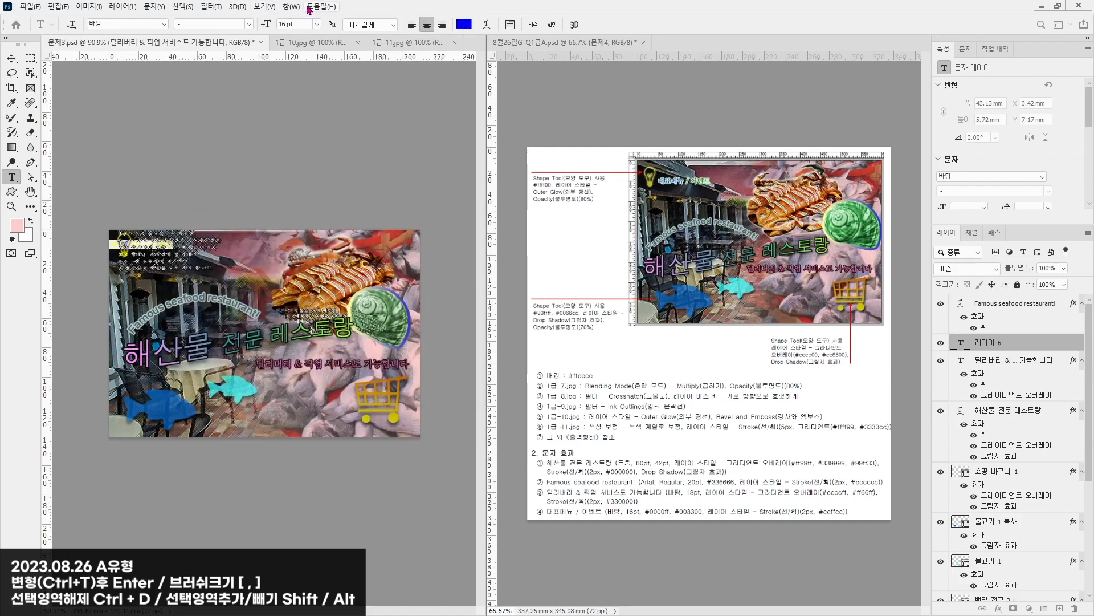
# Step: Move the finished "대표메뉴 / 이벤트" text to just beside the light bulb and deselect it
pyautogui.hotkey('ctrl', 'Return')
pyautogui.moveTo(157, 249); pyautogui.dragTo(184, 251)
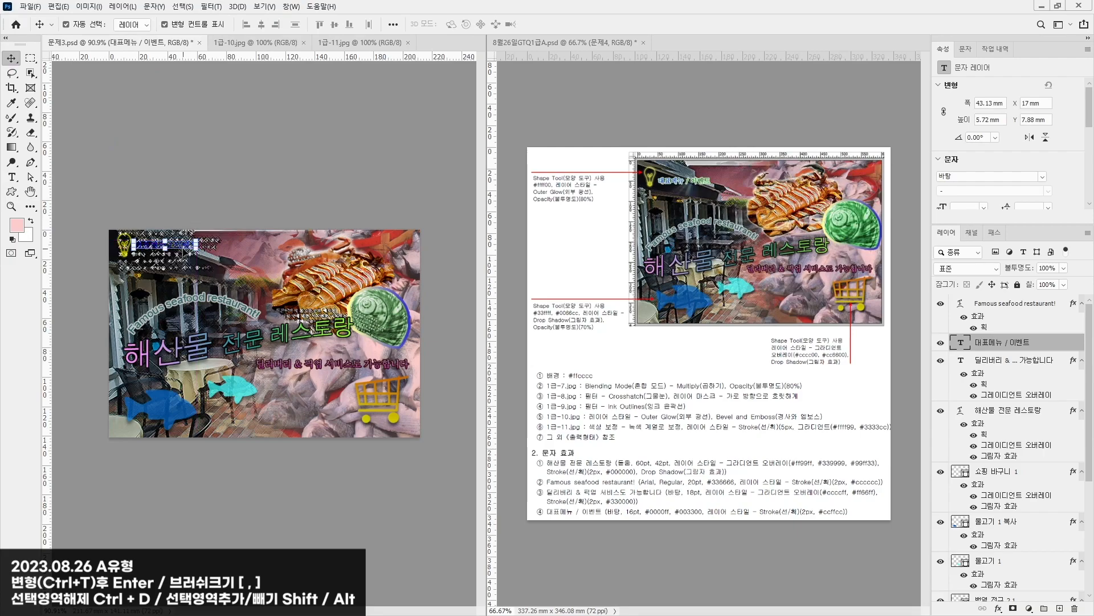
pyautogui.click(205, 188)
pyautogui.scroll(4, 182, 245)
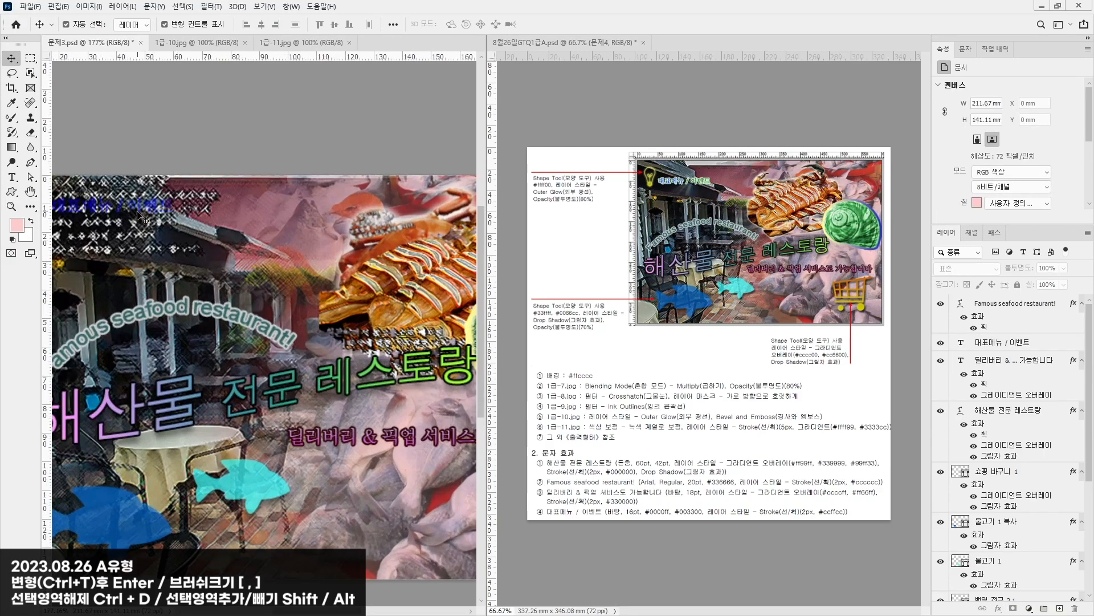
# Step: Recolour only the word "이벤트" in the "대표메뉴 / 이벤트" text to #003300
pyautogui.doubleClick(139, 214)
pyautogui.moveTo(117, 205); pyautogui.dragTo(201, 201)
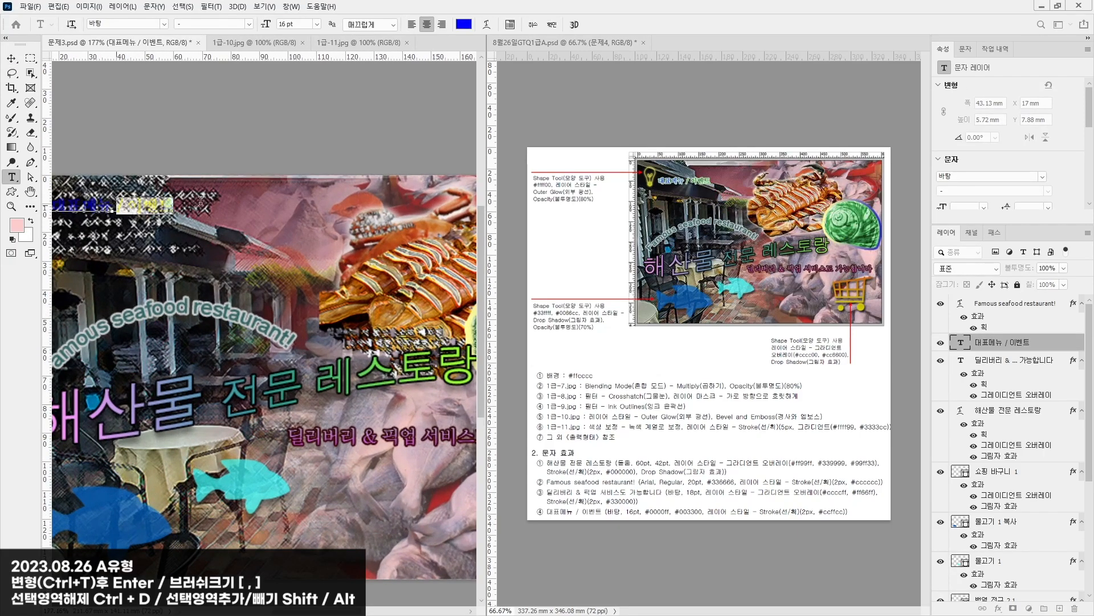
pyautogui.click(465, 24)
pyautogui.write('003300')
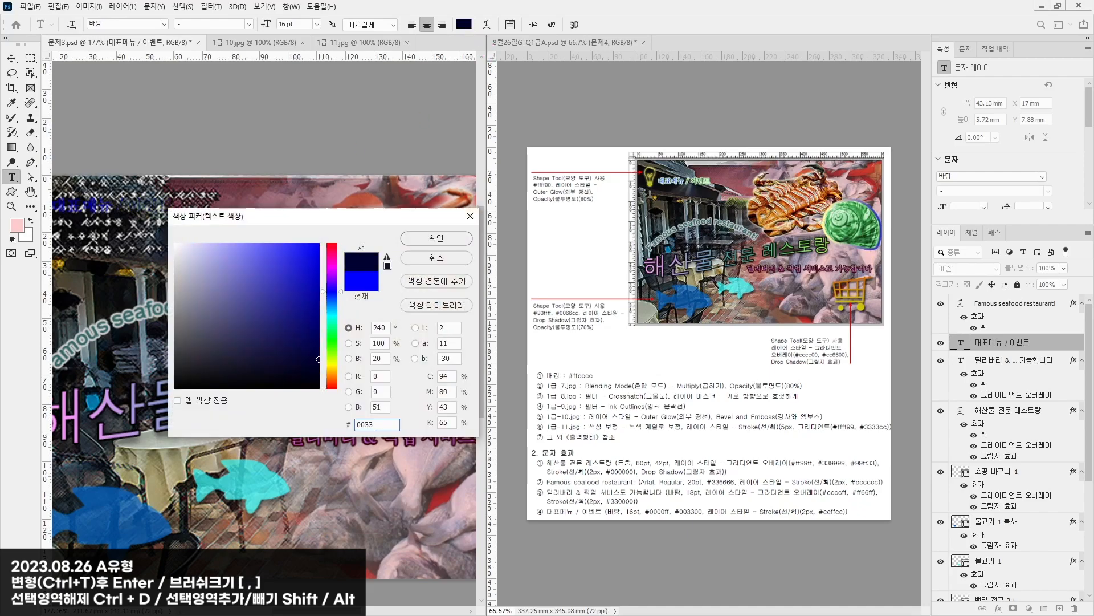
pyautogui.press('Return')
pyautogui.click(11, 59)
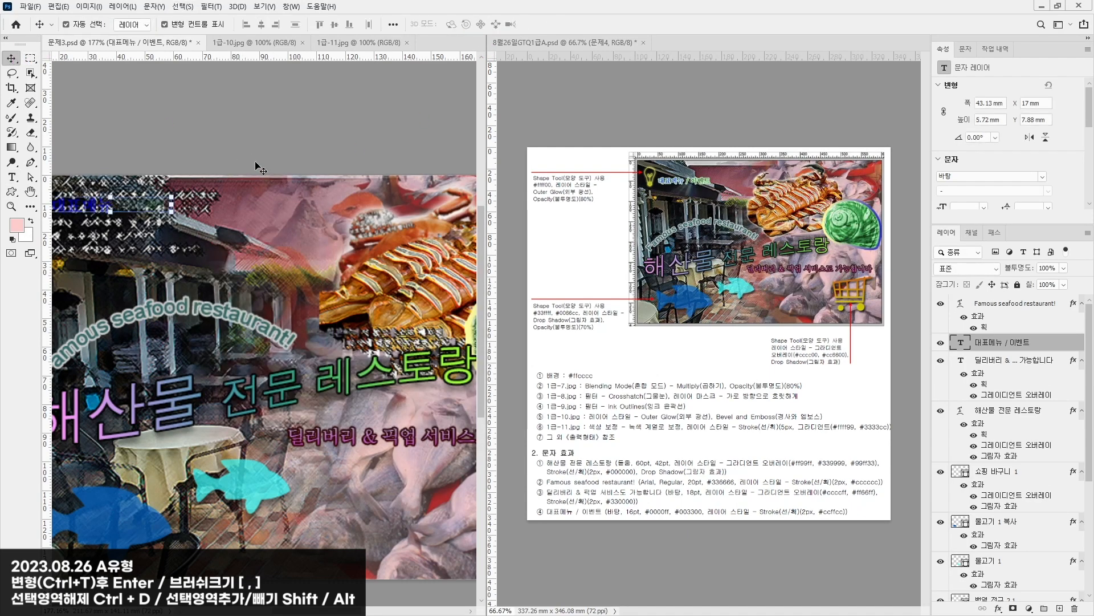
pyautogui.hotkey('ctrl', '0')
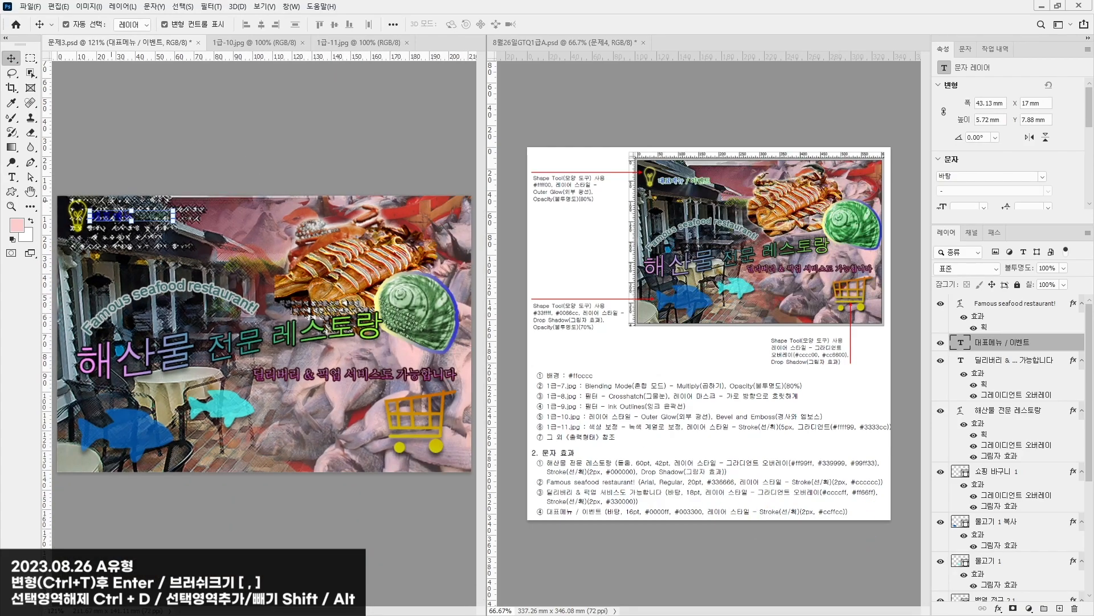
# Step: Add a 2 px #ccffcc stroke to the "대표메뉴 / 이벤트" text
pyautogui.click(998, 608)
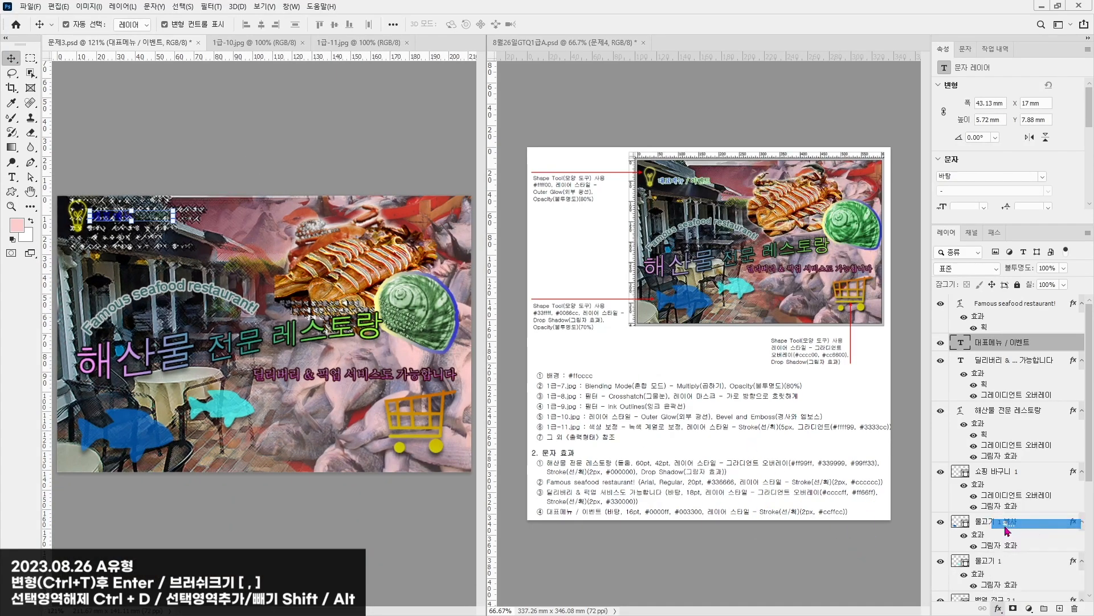
pyautogui.click(1026, 527)
pyautogui.click(337, 149)
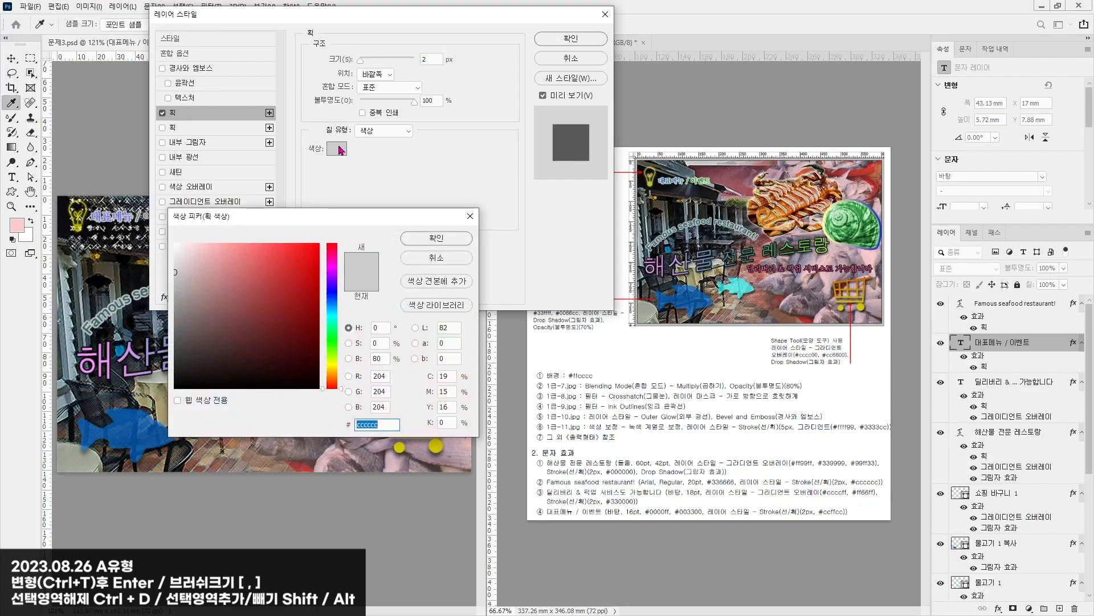
pyautogui.write('ccff')
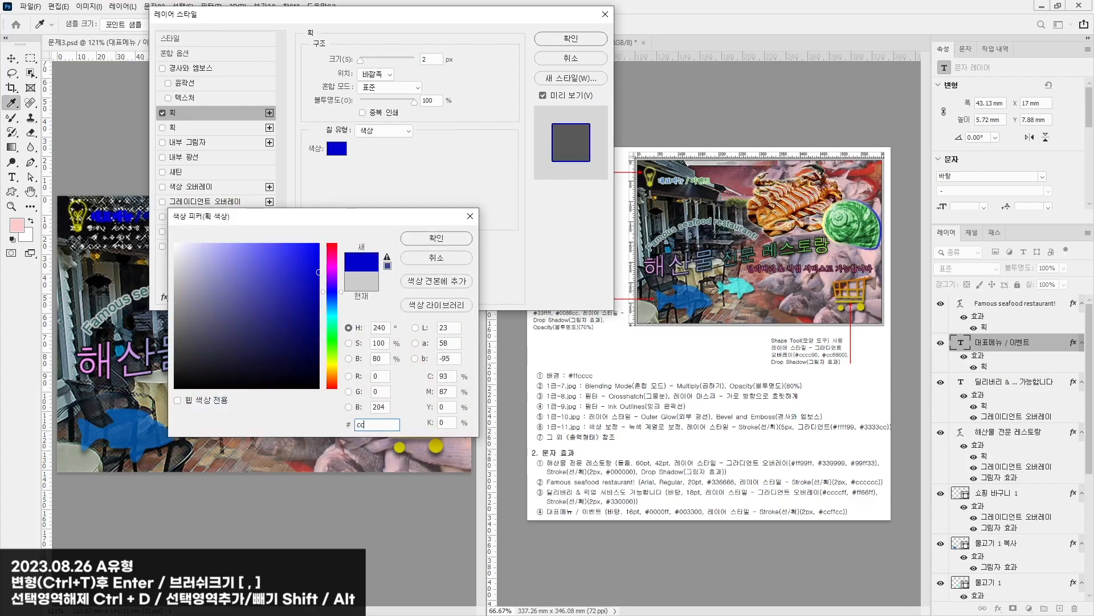
pyautogui.write('cc')
pyautogui.press('Return')
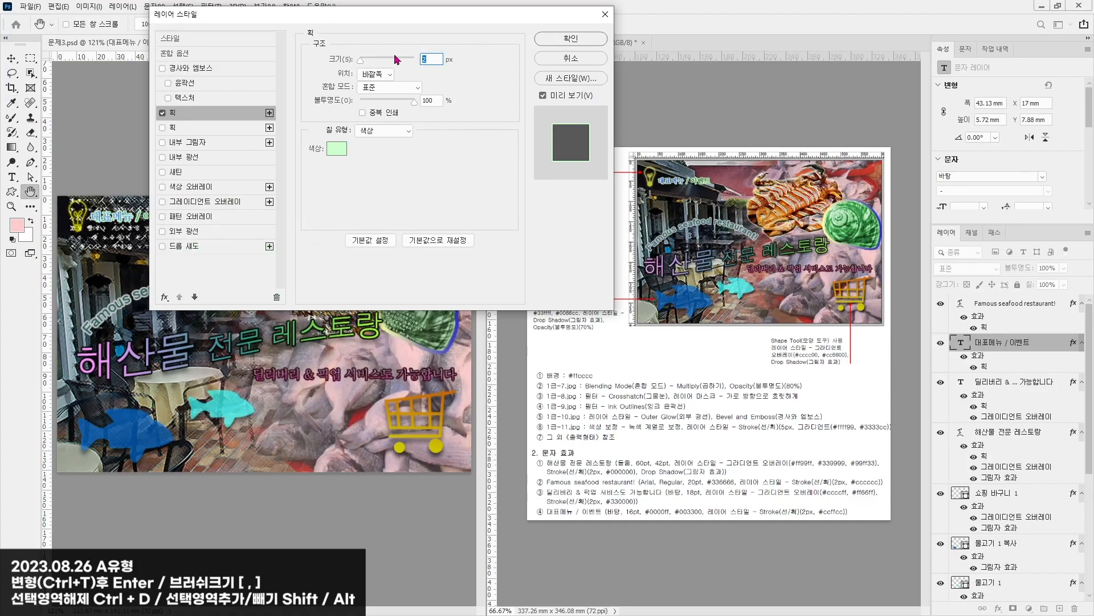
pyautogui.click(570, 38)
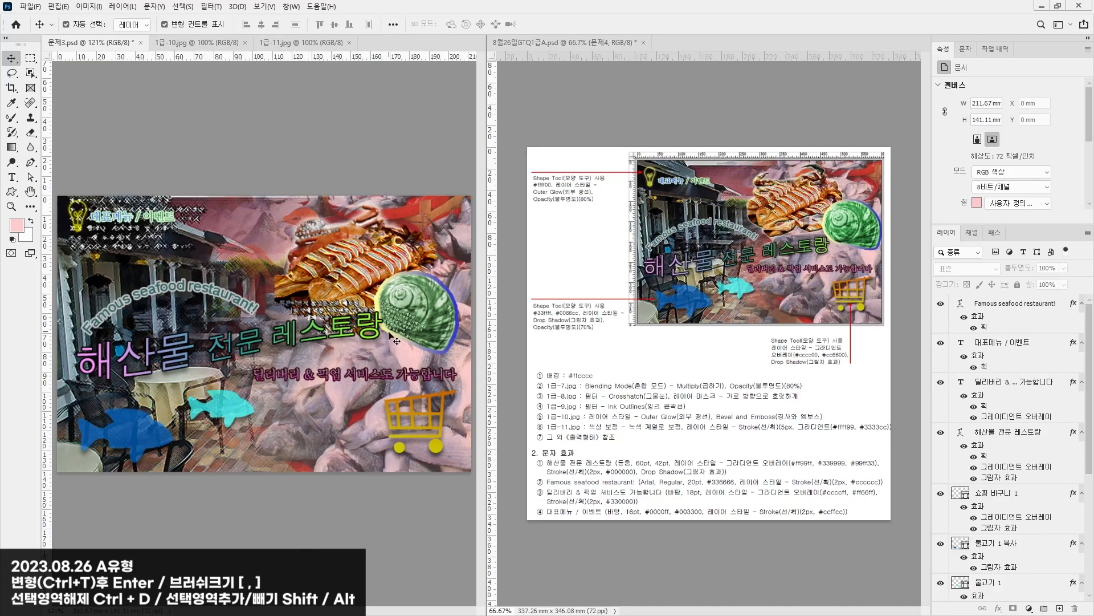
# Step: Nudge the green shell slightly right and down, and shift the seafood dish photo slightly up
pyautogui.moveTo(409, 306); pyautogui.dragTo(413, 311)
pyautogui.click(341, 235)
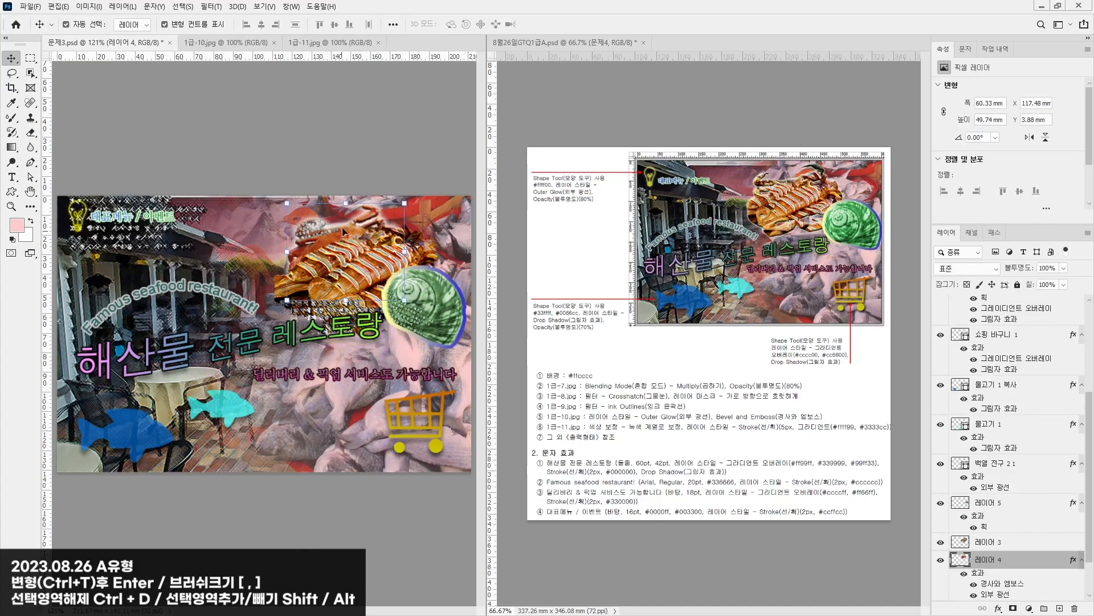
pyautogui.moveTo(339, 257)
pyautogui.mouseDown()
pyautogui.moveTo(352, 266)
pyautogui.moveTo(338, 247)
pyautogui.mouseUp()
pyautogui.keyDown('shift'); pyautogui.click(998, 560); pyautogui.keyUp('shift')
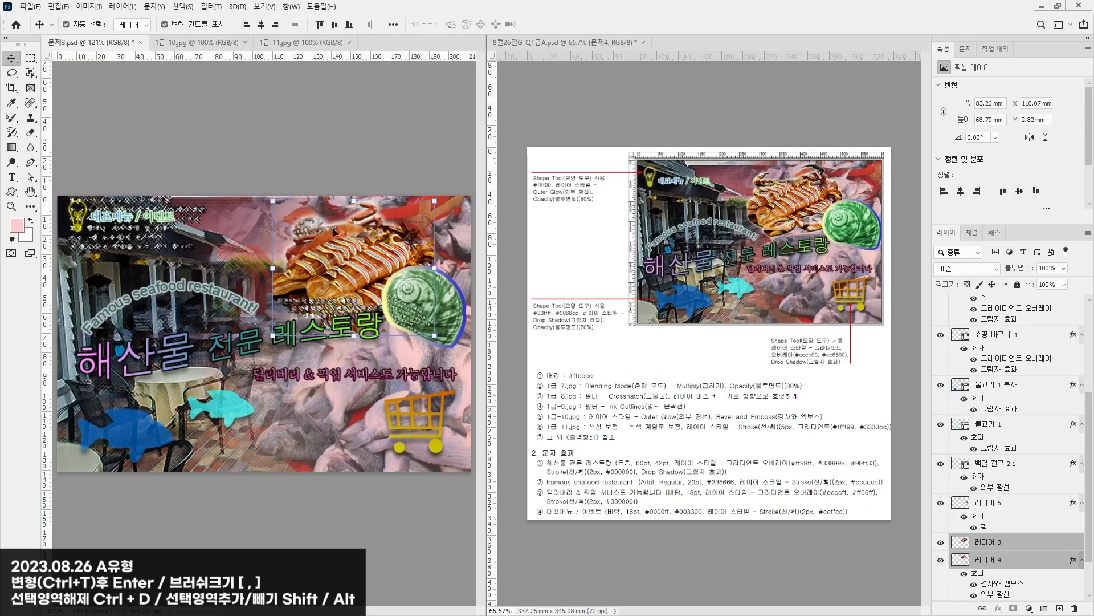
# Step: Move the "해산물 전문 레스토랑" title and the "Famous seafood restaurant!" text slightly left and down
pyautogui.scroll(-3, 328, 168)
pyautogui.keyDown('ctrl'); pyautogui.click(188, 361); pyautogui.keyUp('ctrl')
pyautogui.moveTo(188, 361); pyautogui.dragTo(182, 370)
pyautogui.moveTo(175, 306); pyautogui.dragTo(164, 313)
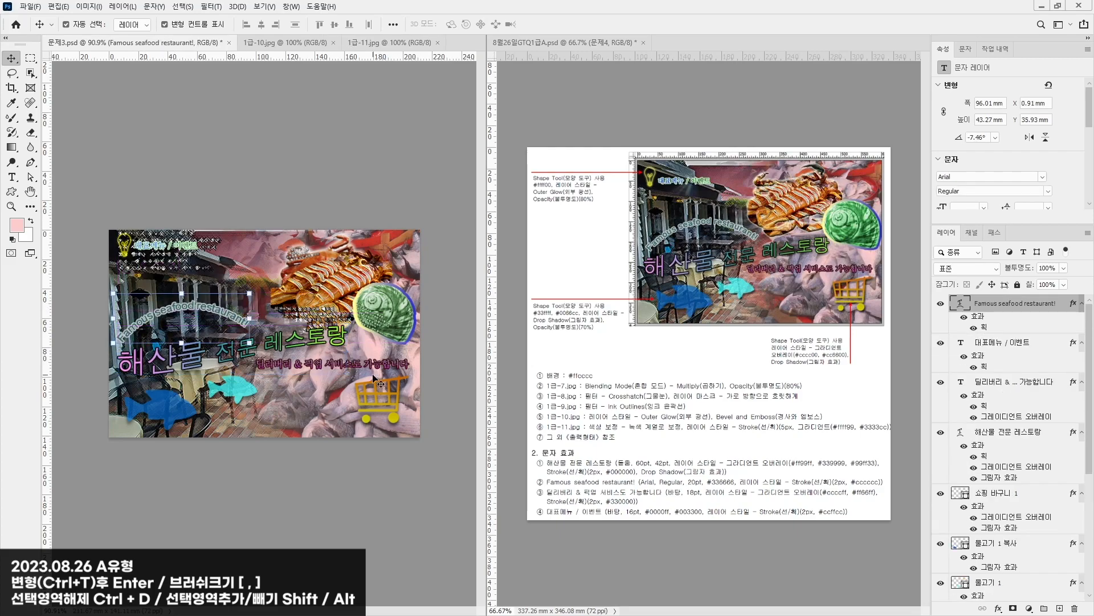
# Step: Move the shopping cart slightly right and down, and nudge the green shell up a little
pyautogui.click(395, 422)
pyautogui.moveTo(356, 382); pyautogui.dragTo(400, 369)
pyautogui.click(457, 365)
pyautogui.moveTo(385, 313); pyautogui.dragTo(385, 311)
# Step: Select 레이어 3 and 레이어 4 together and move the seafood photos left and slightly up
pyautogui.click(1001, 514)
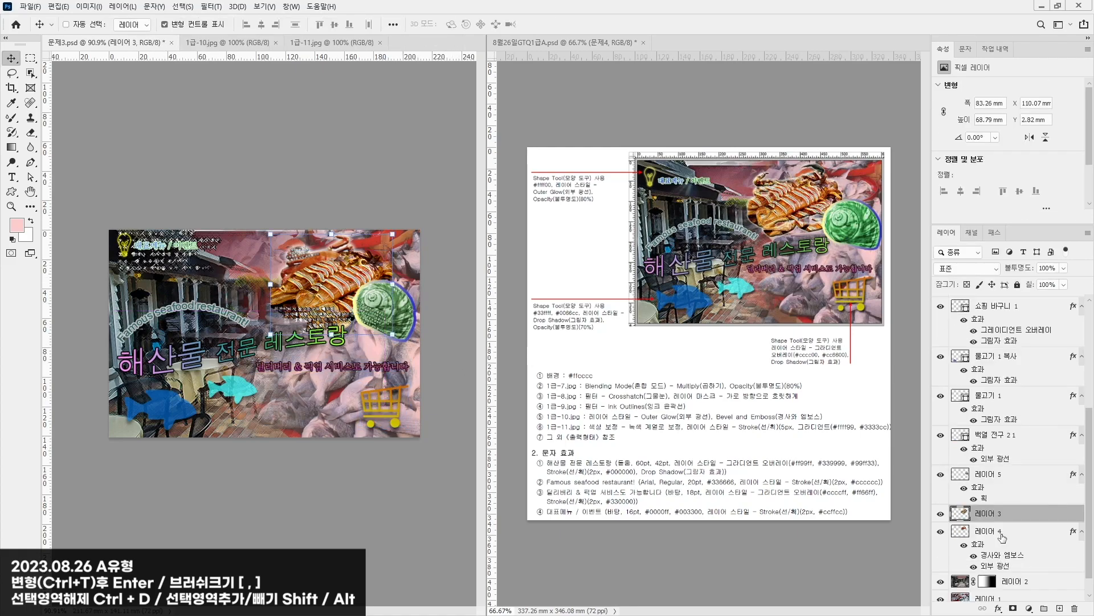
pyautogui.keyDown('ctrl'); pyautogui.click(1001, 531); pyautogui.keyUp('ctrl')
pyautogui.moveTo(333, 276); pyautogui.dragTo(321, 273)
pyautogui.click(313, 128)
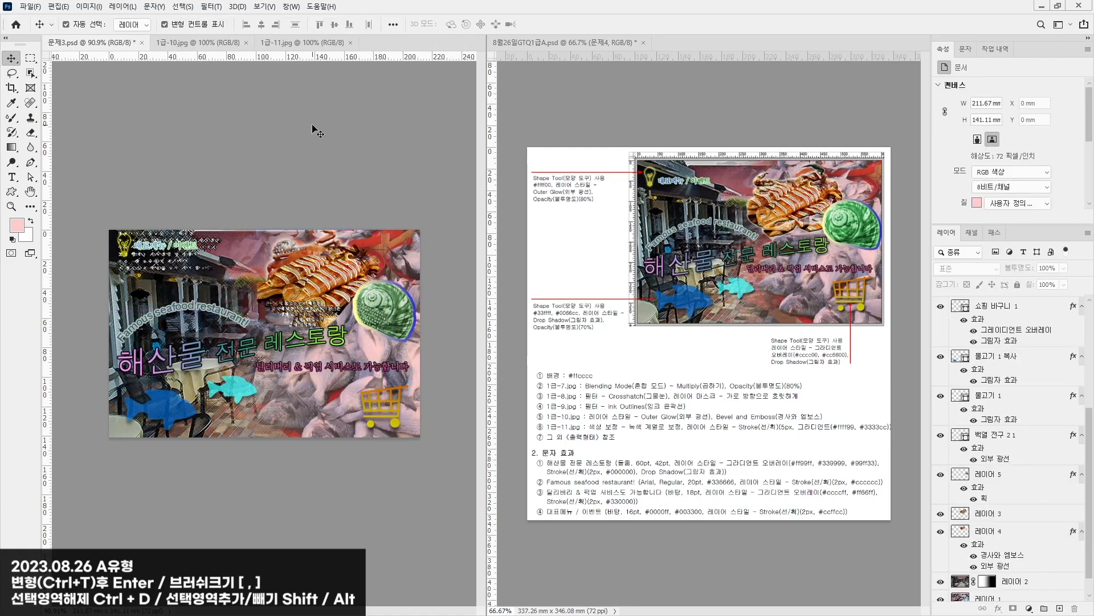
# Step: Save 문제3.psd and save a JPEG version of it in the same folder at quality 12
pyautogui.hotkey('ctrl', 's')
pyautogui.press('Return')
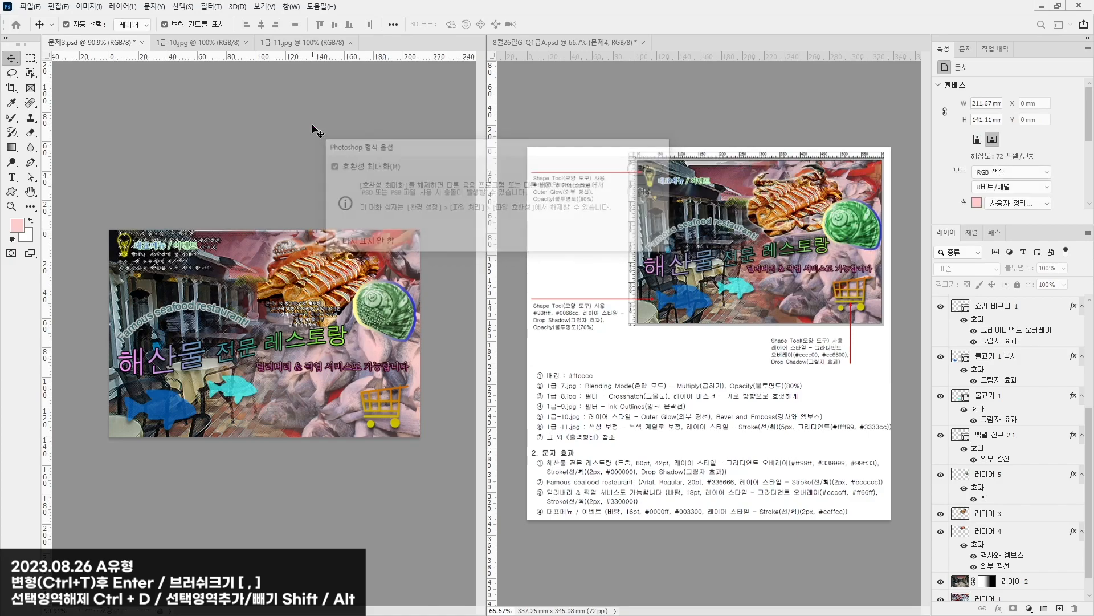
pyautogui.click(40, 6)
pyautogui.click(72, 147)
pyautogui.click(235, 215)
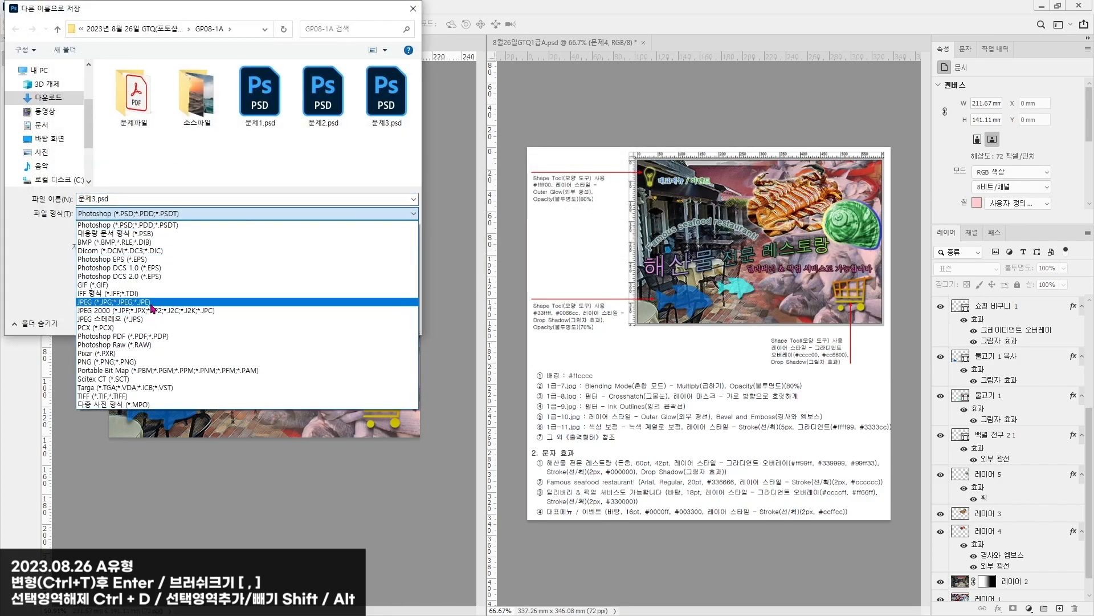
pyautogui.click(239, 292)
pyautogui.click(335, 323)
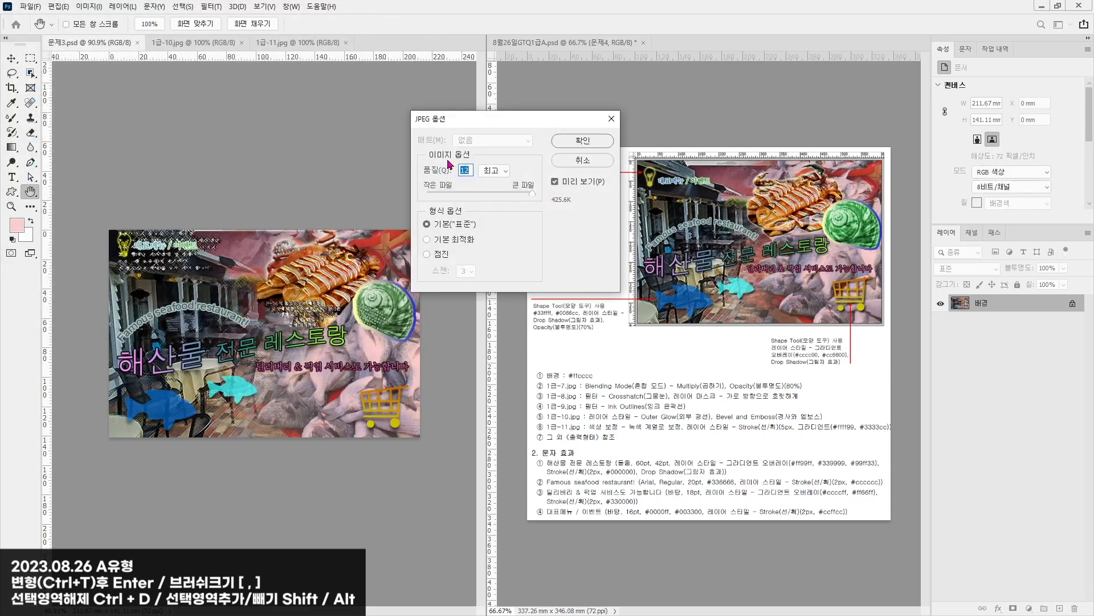
pyautogui.press('Return')
# Step: Switch the exam sheet document from showing the 문제 3 layer to showing the 문제 4 layer
pyautogui.scroll(-2, 1043, 406)
pyautogui.click(885, 285)
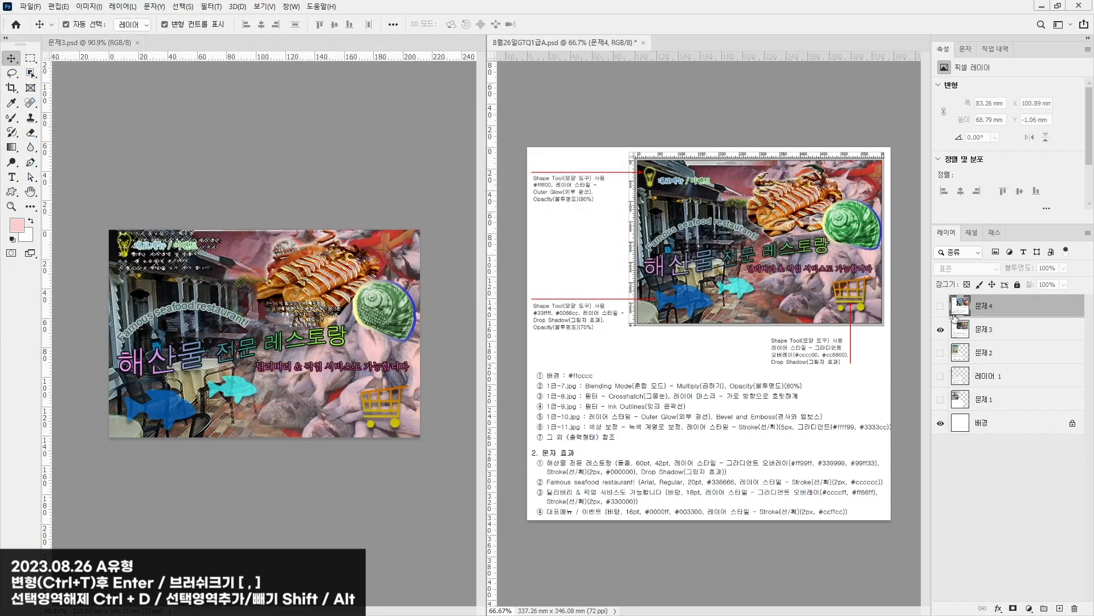
pyautogui.click(941, 306)
# Step: Create a 600 × 400 px, 72 ppi RGB document and dock it beside 문제3.psd
pyautogui.click(30, 6)
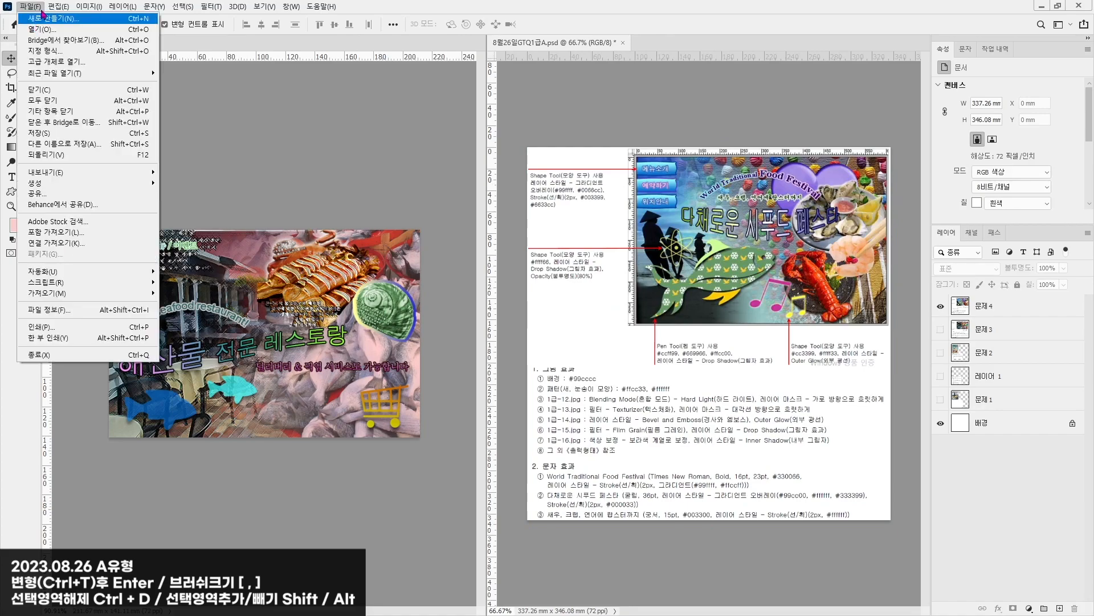
pyautogui.click(46, 16)
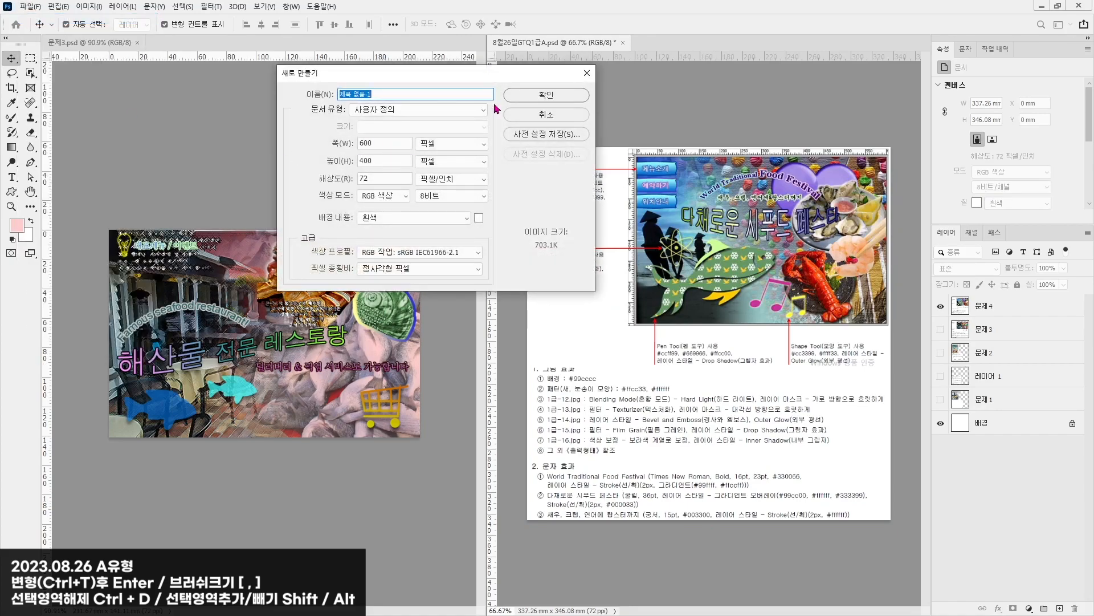
pyautogui.click(548, 95)
pyautogui.moveTo(679, 43); pyautogui.dragTo(188, 54)
# Step: Save the new document as 문제4.psd in the GP08-1A folder
pyautogui.click(30, 6)
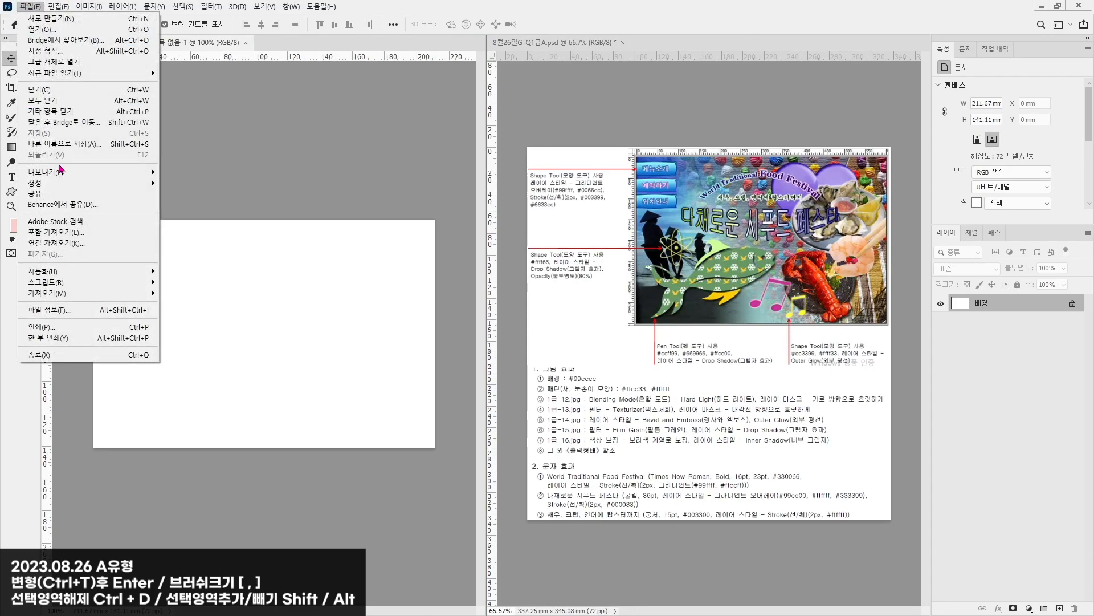
pyautogui.click(76, 145)
pyautogui.click(386, 97)
pyautogui.click(102, 199)
pyautogui.click(96, 199)
pyautogui.press('BackSpace')
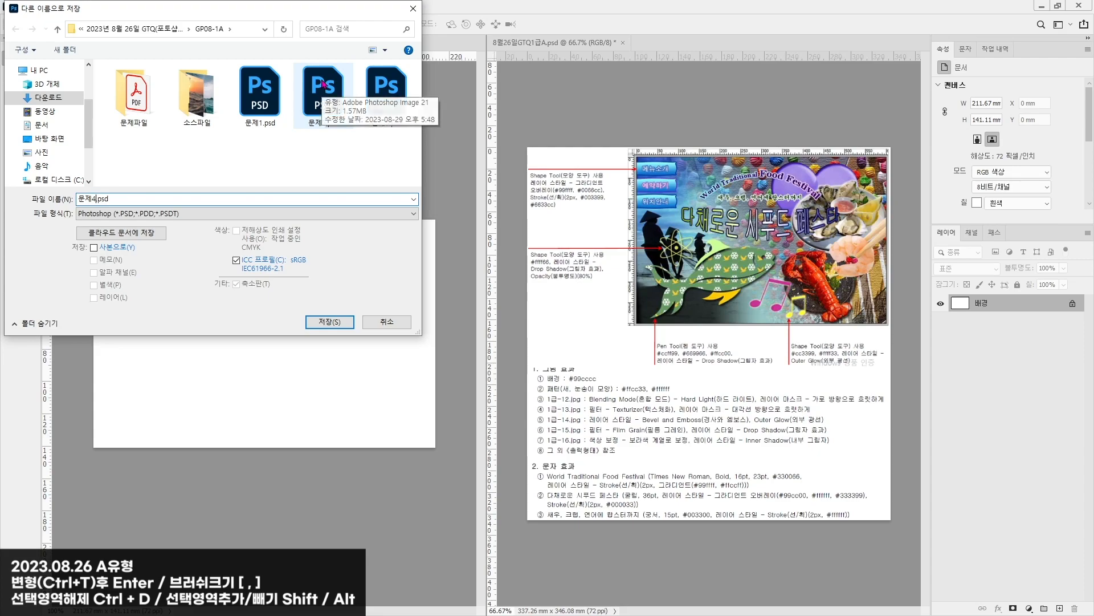
pyautogui.write('4')
pyautogui.press('Return')
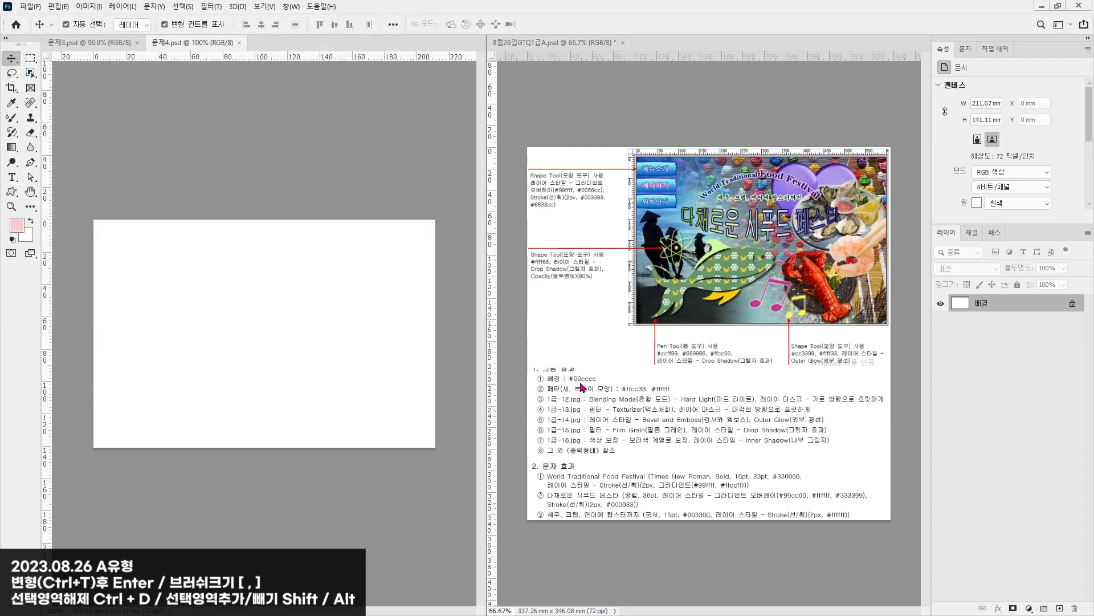
# Step: Set the foreground colour to #99cccc and fill the background of 문제4.psd with it
pyautogui.click(19, 223)
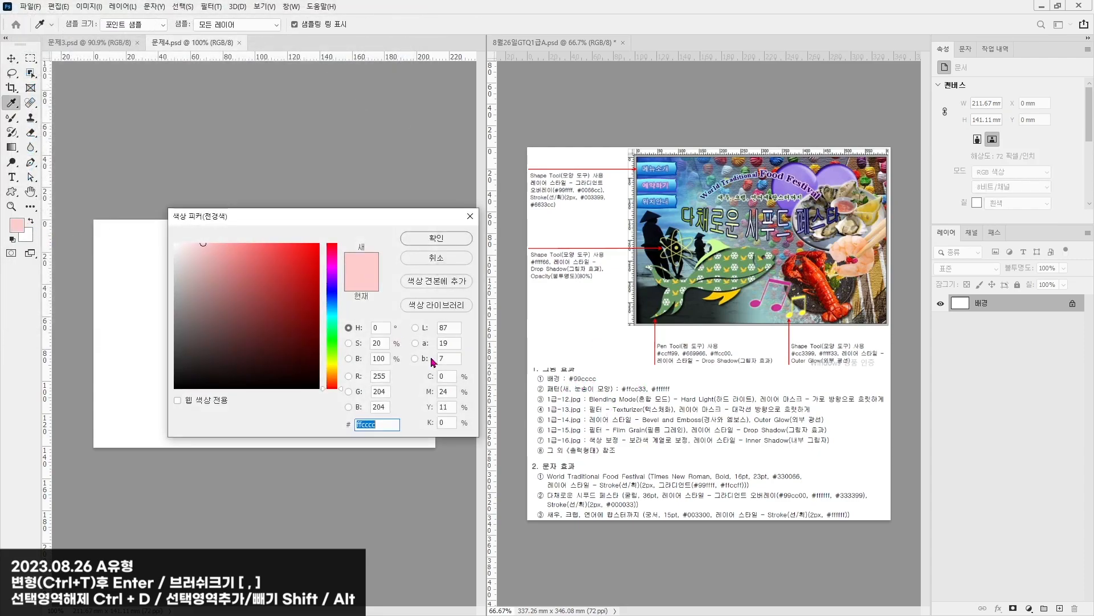
pyautogui.write('99cccc')
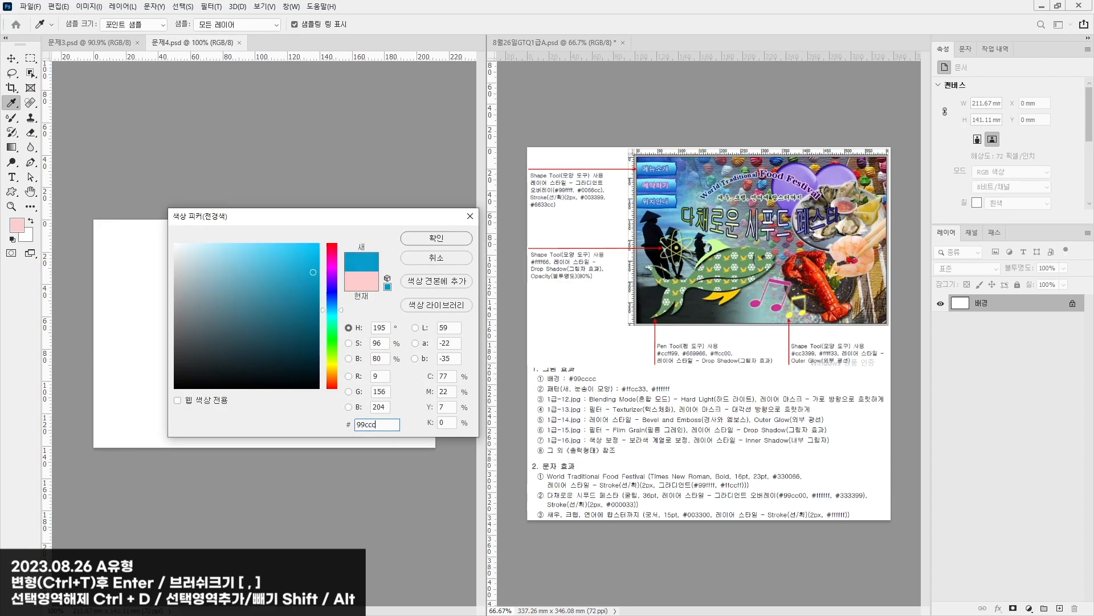
pyautogui.press('Return')
pyautogui.hotkey('alt', 'Delete')
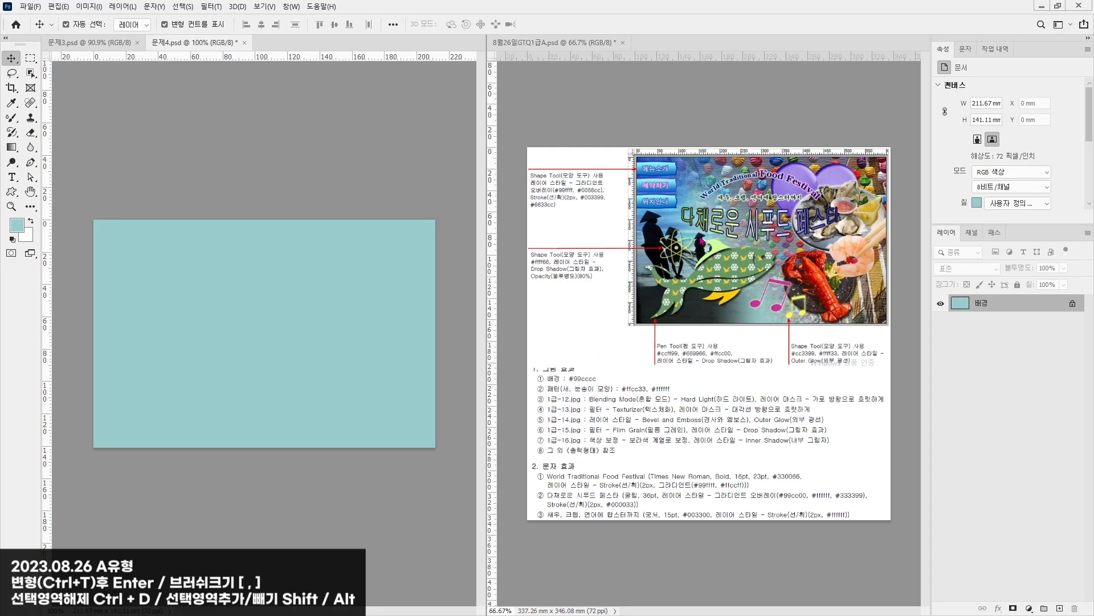
# Step: Draw a flying bird custom shape about 44 × 37 px near the middle of the canvas
pyautogui.click(11, 191)
pyautogui.click(454, 24)
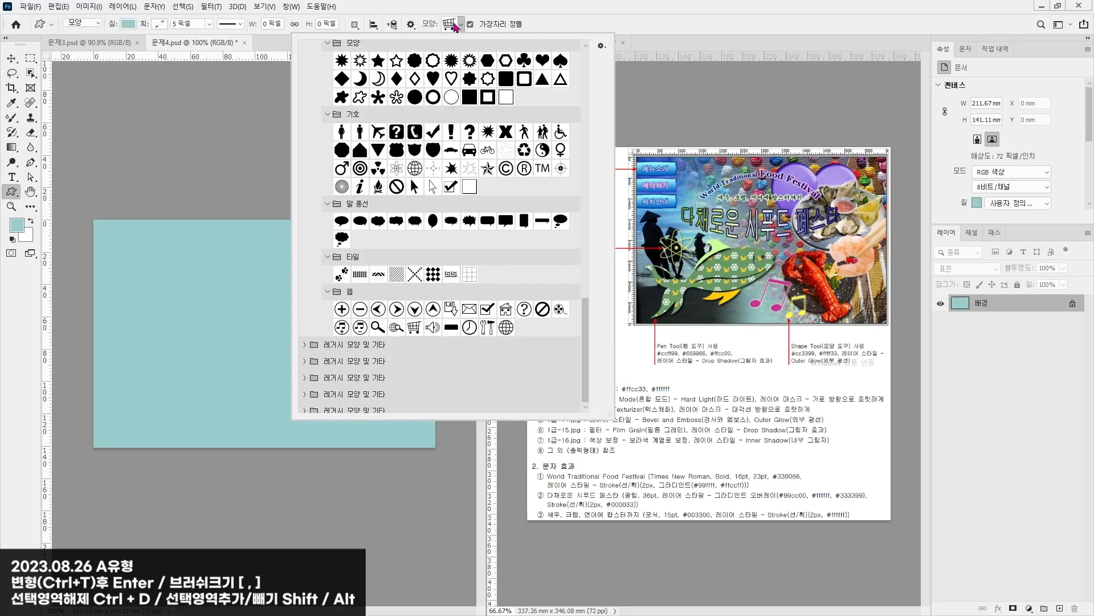
pyautogui.scroll(1, 393, 195)
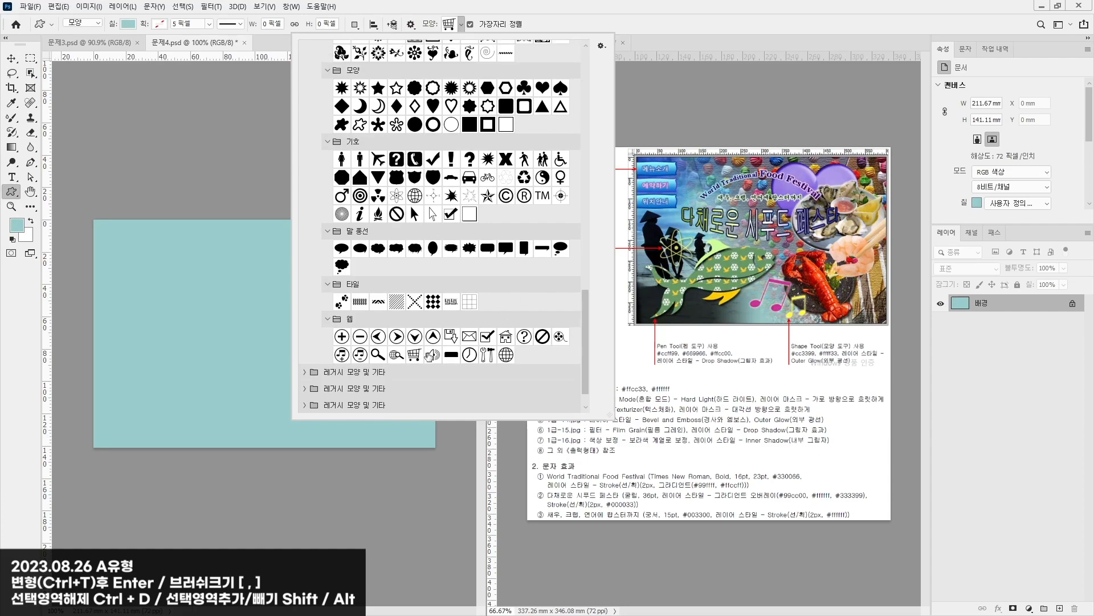
pyautogui.scroll(2, 535, 234)
pyautogui.scroll(5, 521, 239)
pyautogui.scroll(1, 520, 239)
pyautogui.moveTo(586, 260); pyautogui.dragTo(587, 169)
pyautogui.click(469, 144)
pyautogui.moveTo(192, 335); pyautogui.dragTo(223, 362)
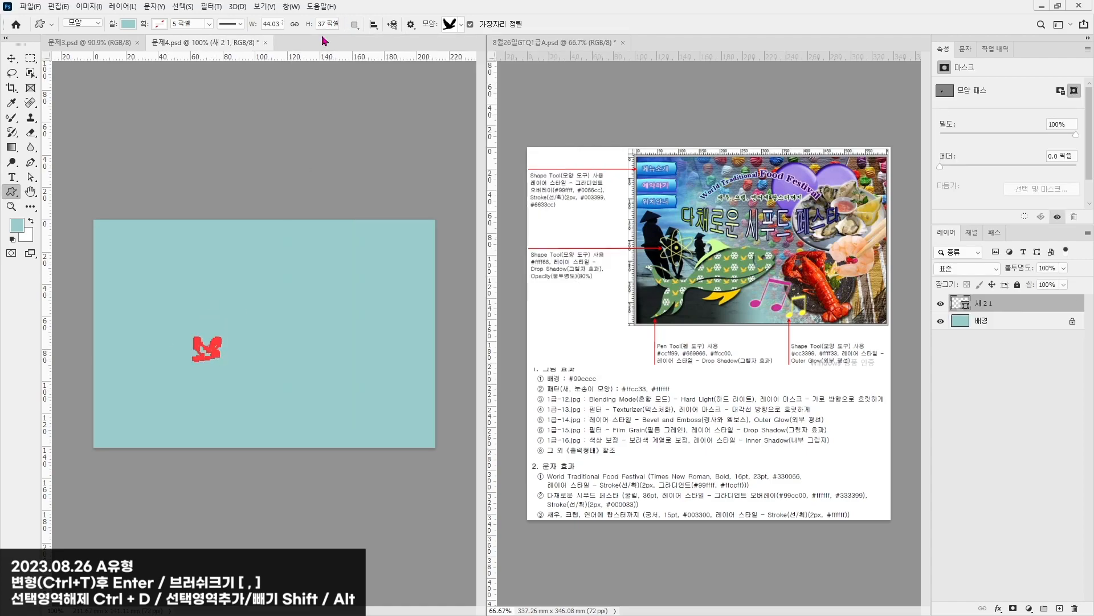
# Step: Recolour the bird to #336666 and draw a snowflake custom shape about 41 × 35 px just right of it
pyautogui.click(128, 24)
pyautogui.click(135, 84)
pyautogui.click(450, 24)
pyautogui.moveTo(585, 196); pyautogui.dragTo(592, 279)
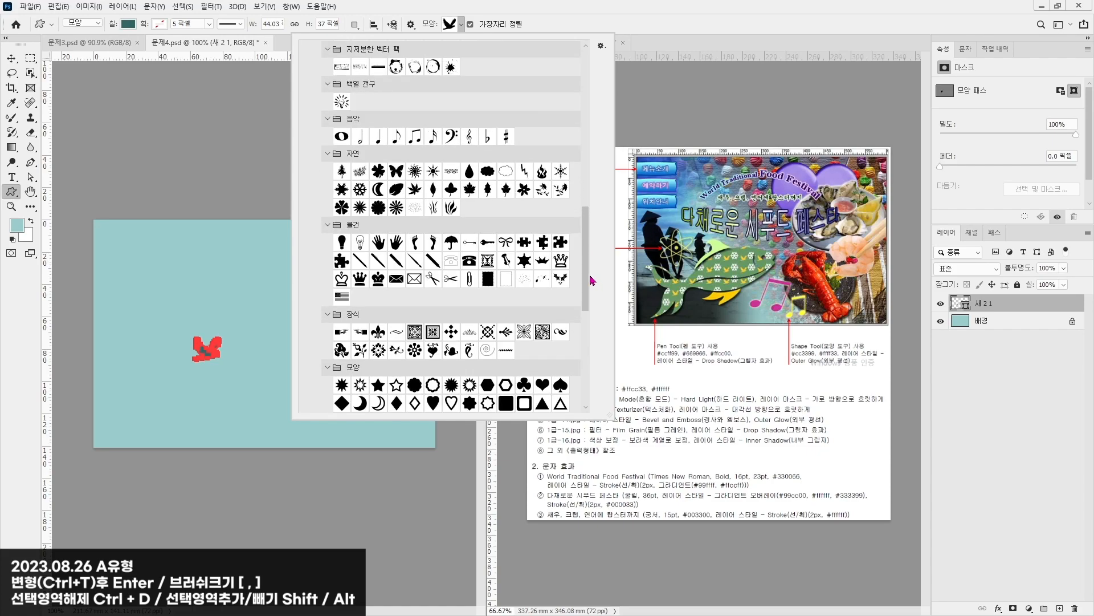
pyautogui.doubleClick(358, 192)
pyautogui.moveTo(235, 337); pyautogui.dragTo(261, 360)
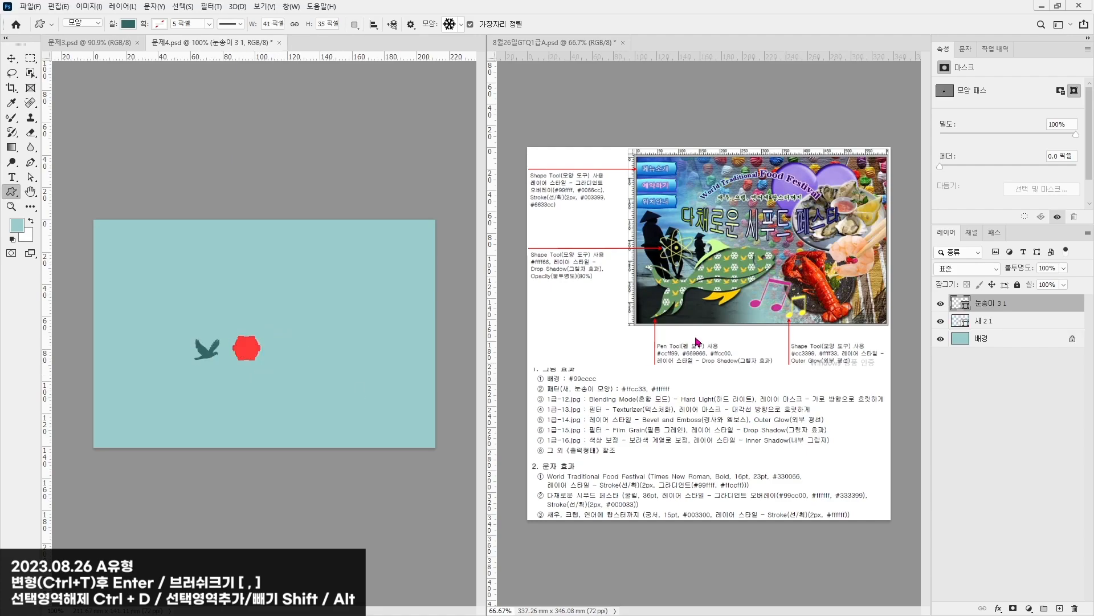
# Step: Recolour the snowflake shape to white (#ffffff) and the bird shape to #ffcc33
pyautogui.doubleClick(960, 303)
pyautogui.doubleClick(376, 425)
pyautogui.write('ff3333')
pyautogui.press('Return')
pyautogui.doubleClick(962, 321)
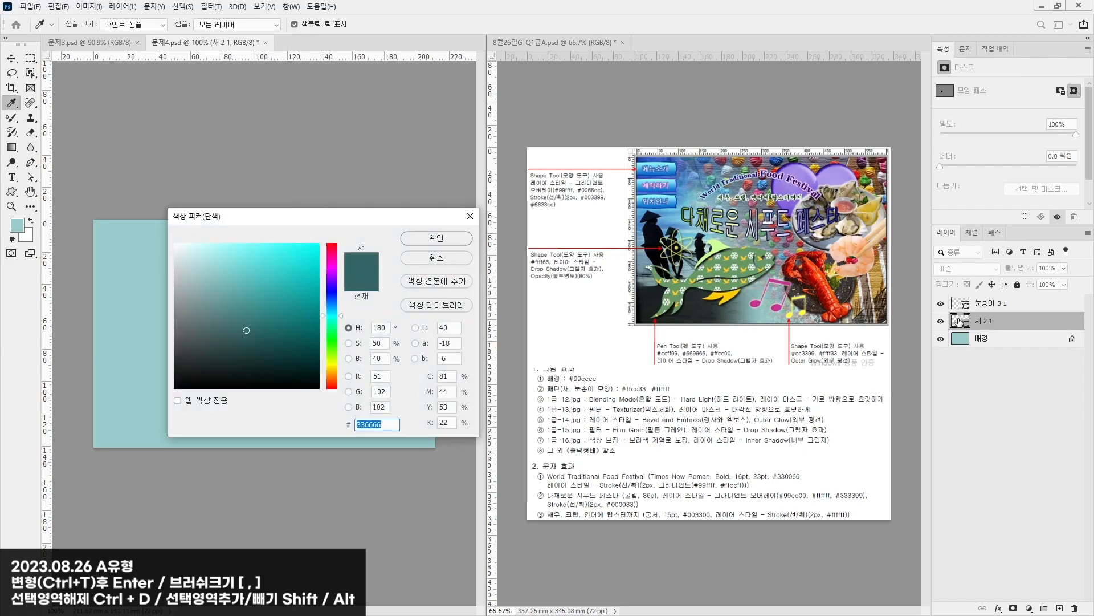
pyautogui.write('ffcc33')
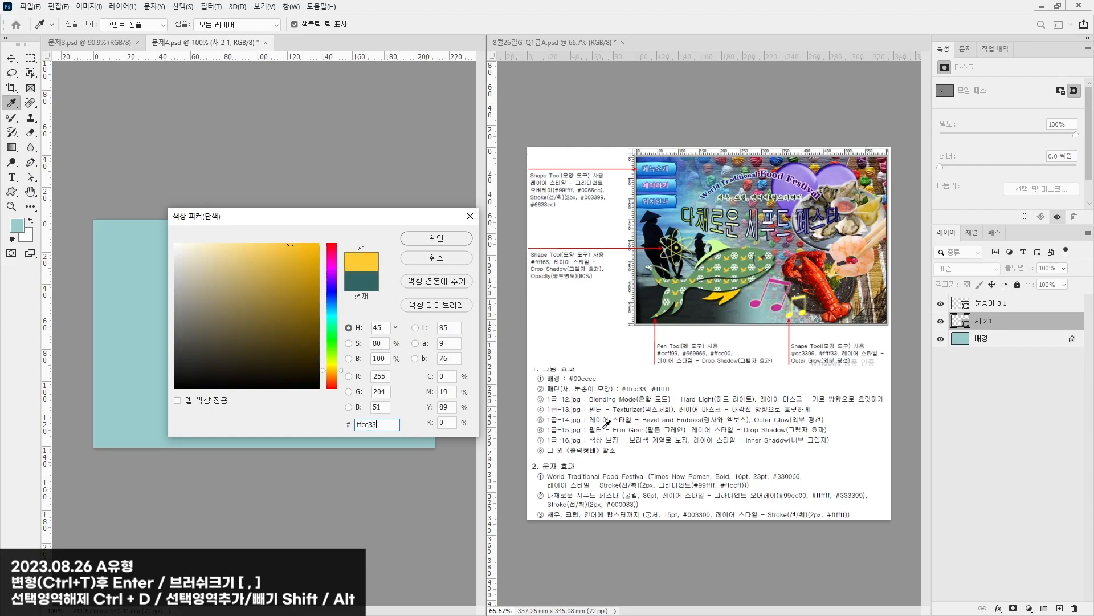
pyautogui.press('Return')
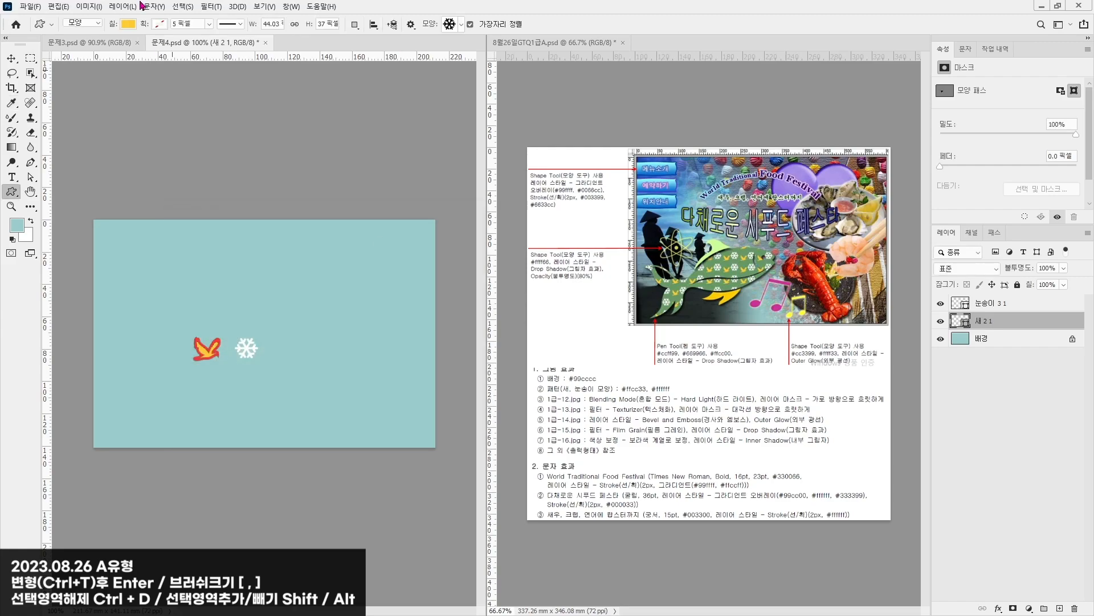
# Step: Move the bird diagonally below and left of the snowflake and scale it to about 75 × 73 %
pyautogui.press('v')
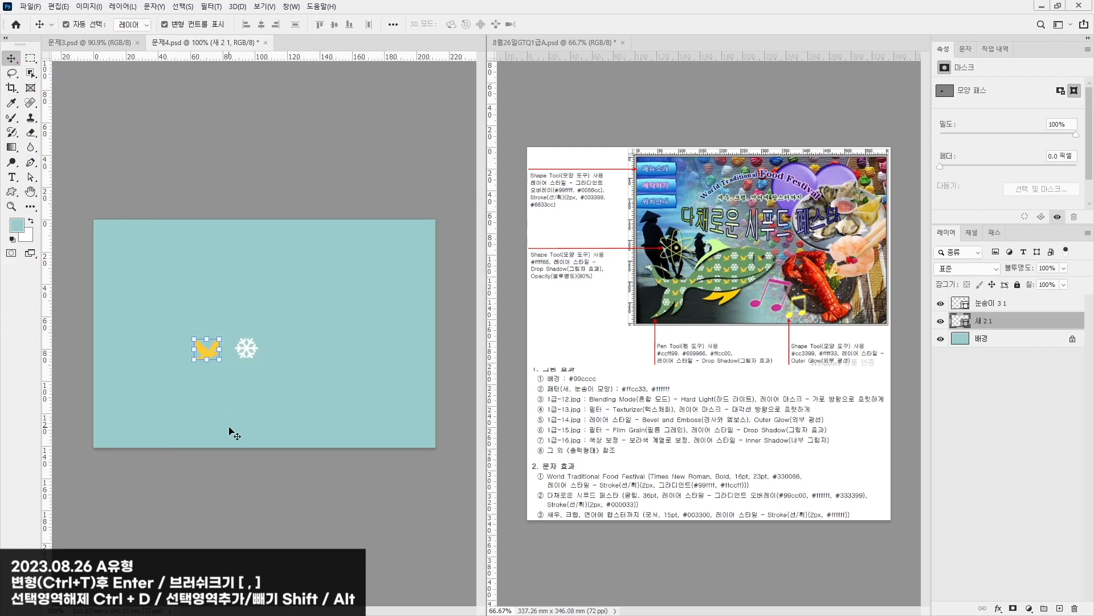
pyautogui.scroll(5, 227, 435)
pyautogui.moveTo(164, 287); pyautogui.dragTo(196, 305)
pyautogui.moveTo(162, 263); pyautogui.dragTo(205, 300)
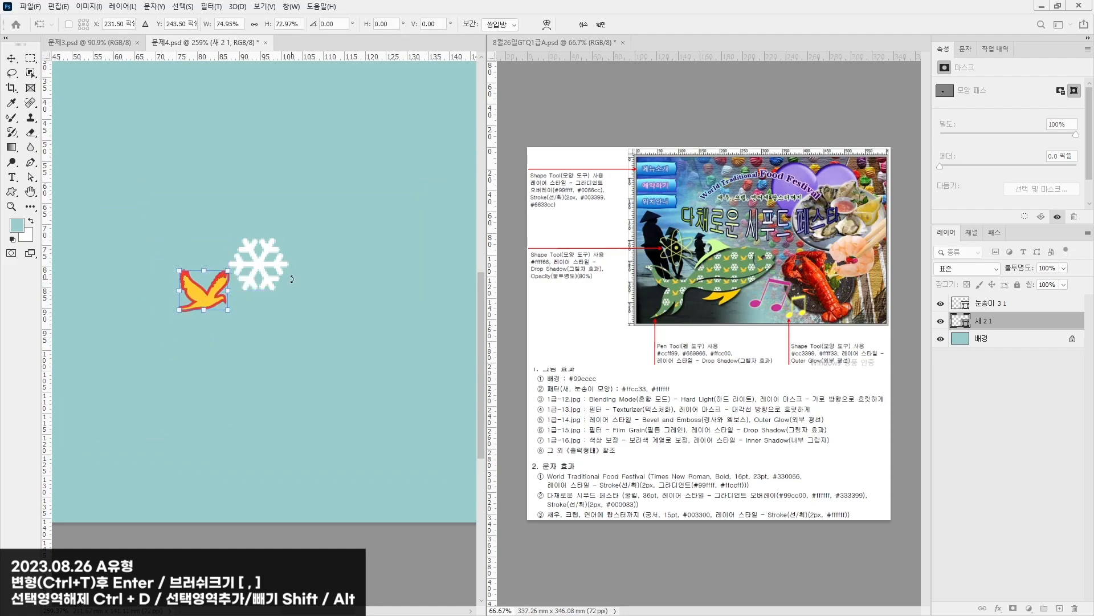
pyautogui.press('Return')
# Step: Scale the snowflake to about 90 × 89 % so that its lower left touches the bird
pyautogui.click(284, 264)
pyautogui.hotkey('ctrl', 't')
pyautogui.moveTo(288, 238); pyautogui.dragTo(284, 242)
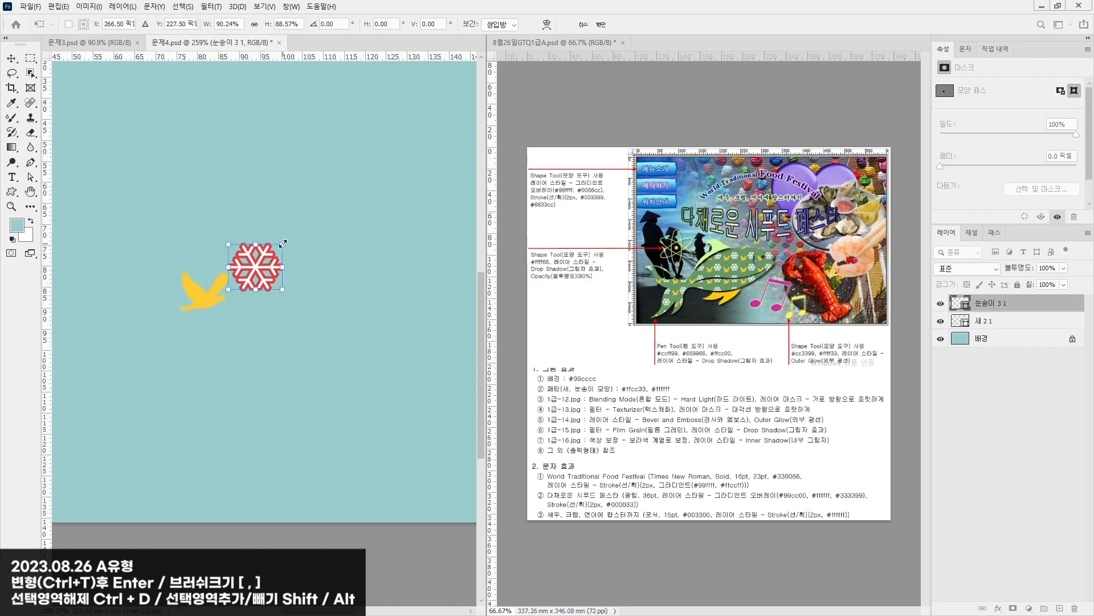
pyautogui.press('Return')
# Step: Group the bird and snowflake layers, name the group 패턴 and hide it
pyautogui.keyDown('shift'); pyautogui.click(983, 322); pyautogui.keyUp('shift')
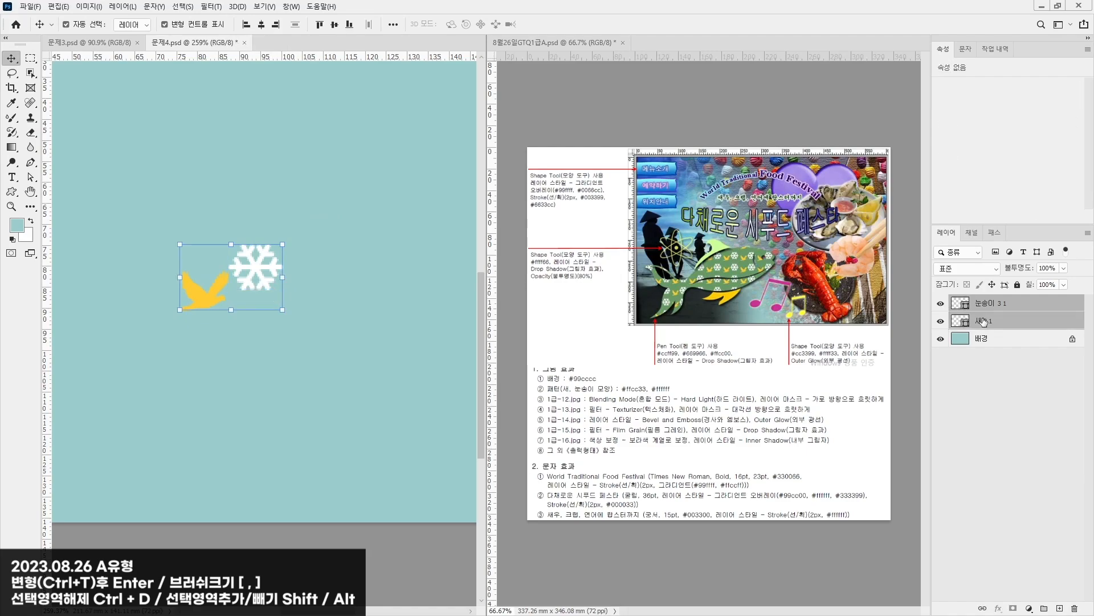
pyautogui.hotkey('ctrl', 'g')
pyautogui.doubleClick(982, 300)
pyautogui.write('ㅅ')
pyautogui.write('패턴')
pyautogui.press('Return')
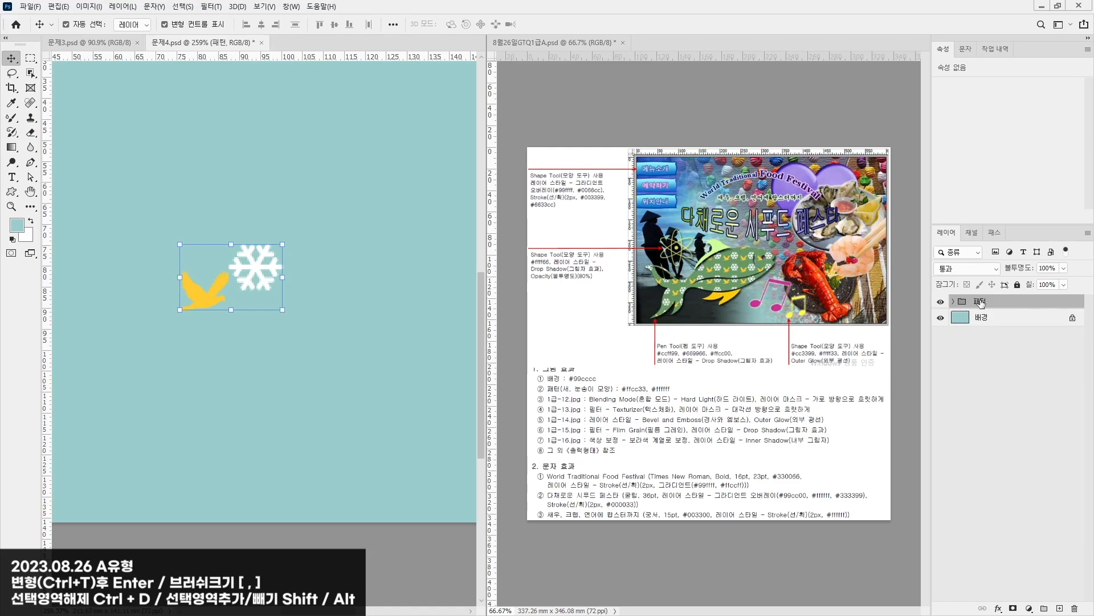
pyautogui.click(940, 301)
# Step: Open 1급-12.jpg from the 소스파일 folder, copy it into 문제4.psd over the canvas and close the source image
pyautogui.click(284, 407)
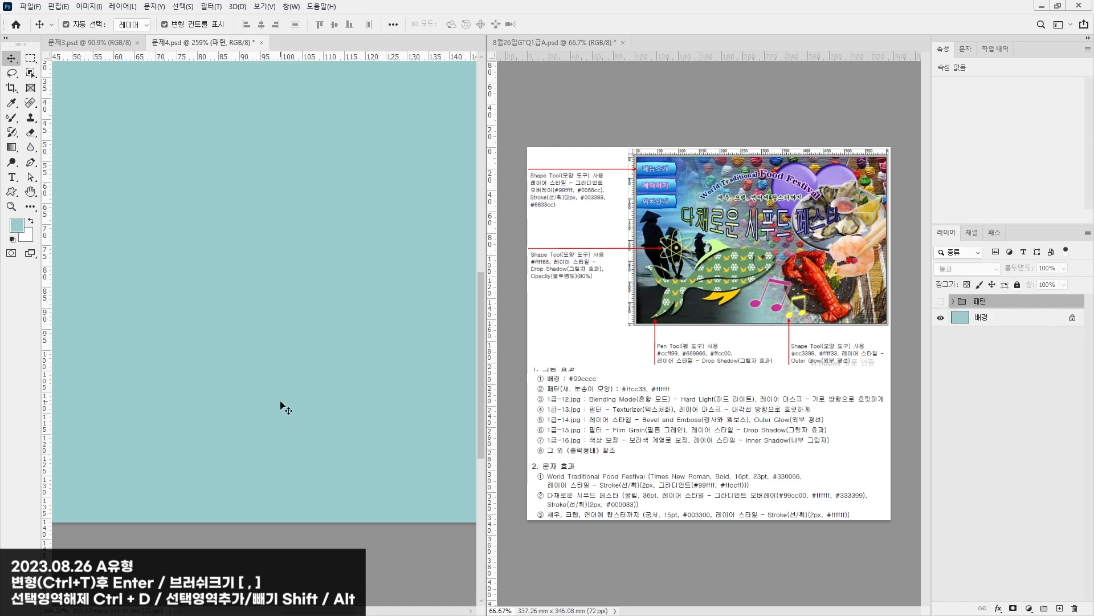
pyautogui.scroll(-3, 283, 407)
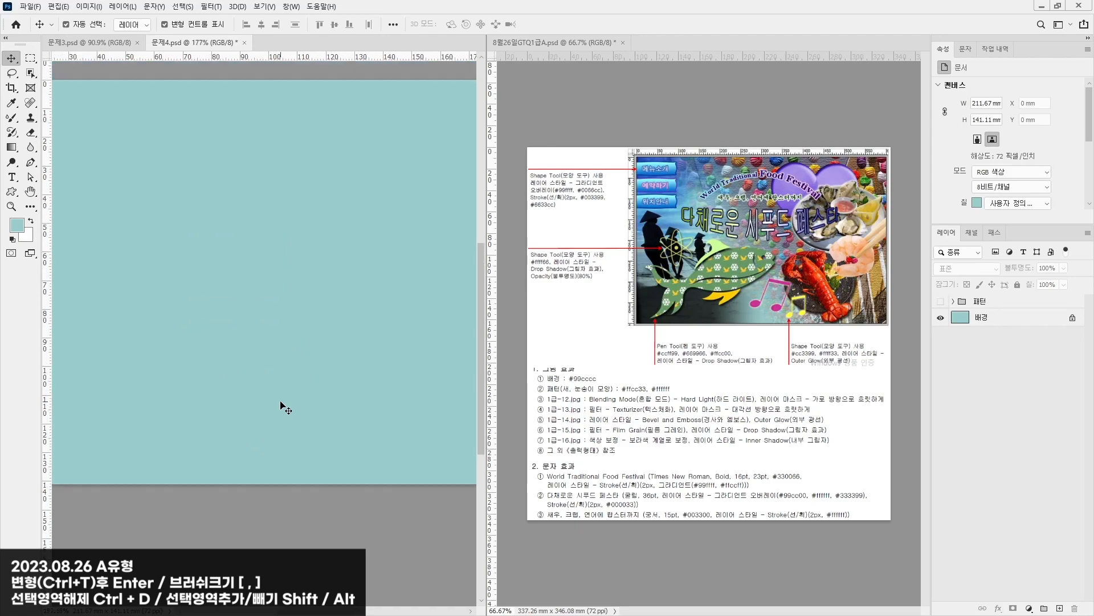
pyautogui.scroll(-3, 283, 407)
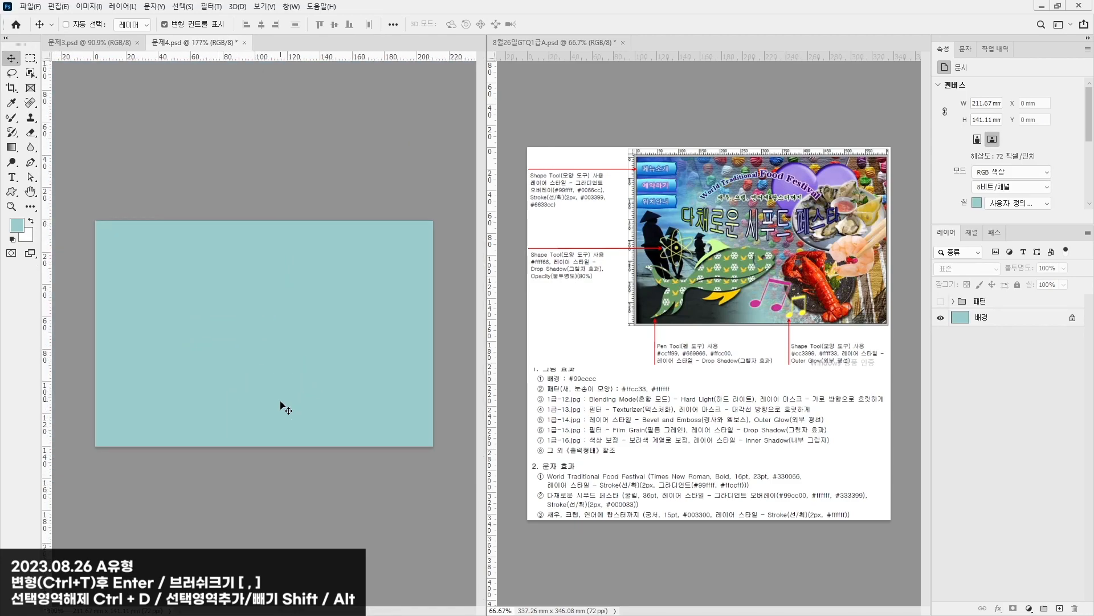
pyautogui.scroll(1, 283, 407)
pyautogui.click(41, 10)
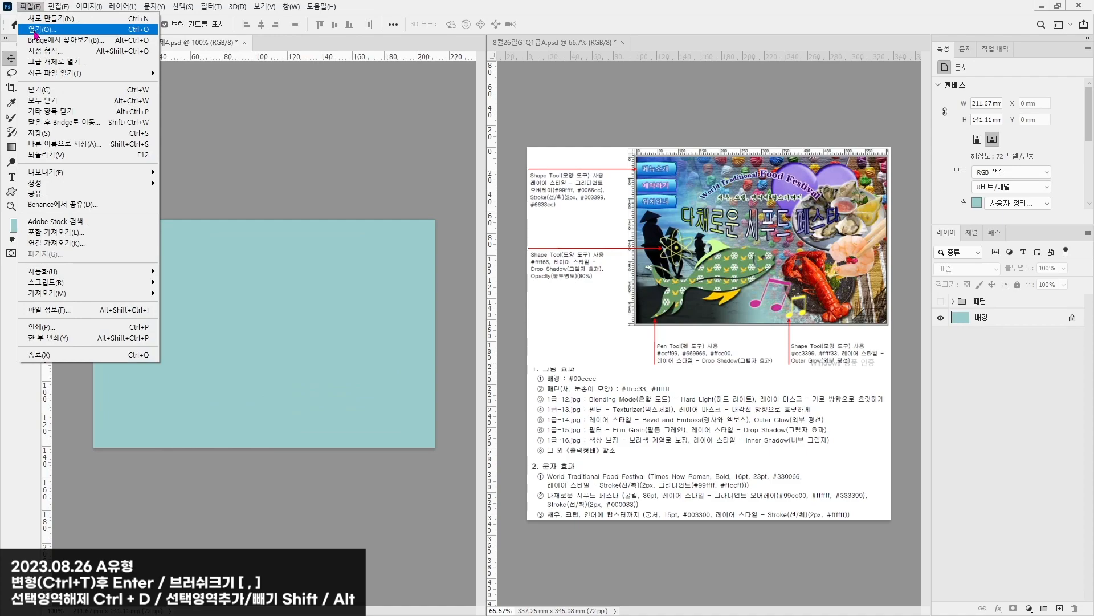
pyautogui.click(51, 32)
pyautogui.scroll(-2, 313, 174)
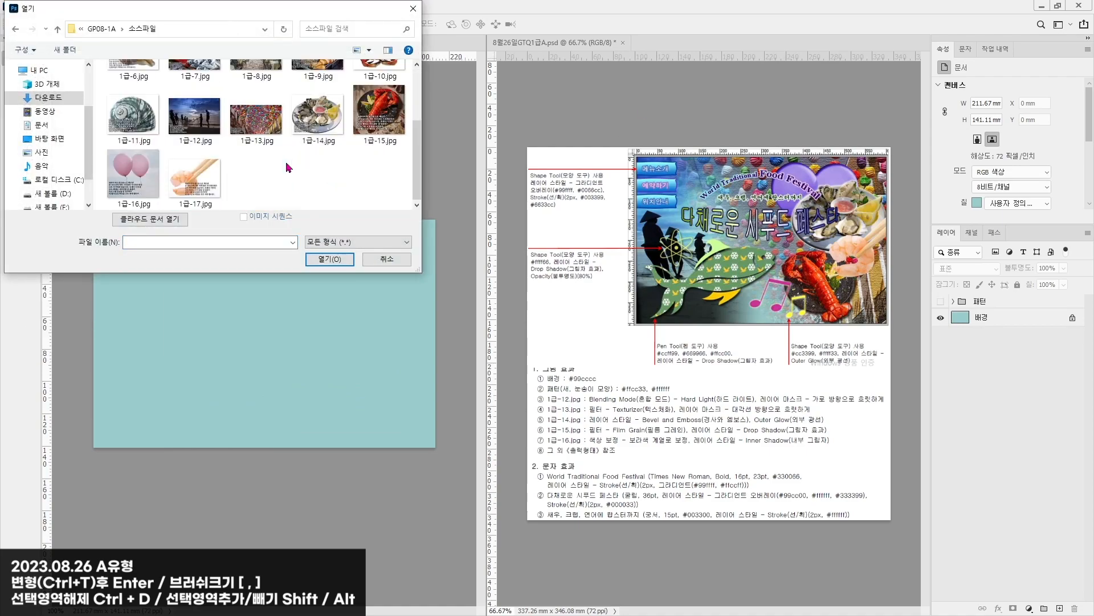
pyautogui.doubleClick(177, 111)
pyautogui.moveTo(277, 46); pyautogui.dragTo(567, 117)
pyautogui.moveTo(616, 244); pyautogui.dragTo(260, 267)
pyautogui.click(951, 117)
pyautogui.moveTo(389, 302); pyautogui.dragTo(274, 320)
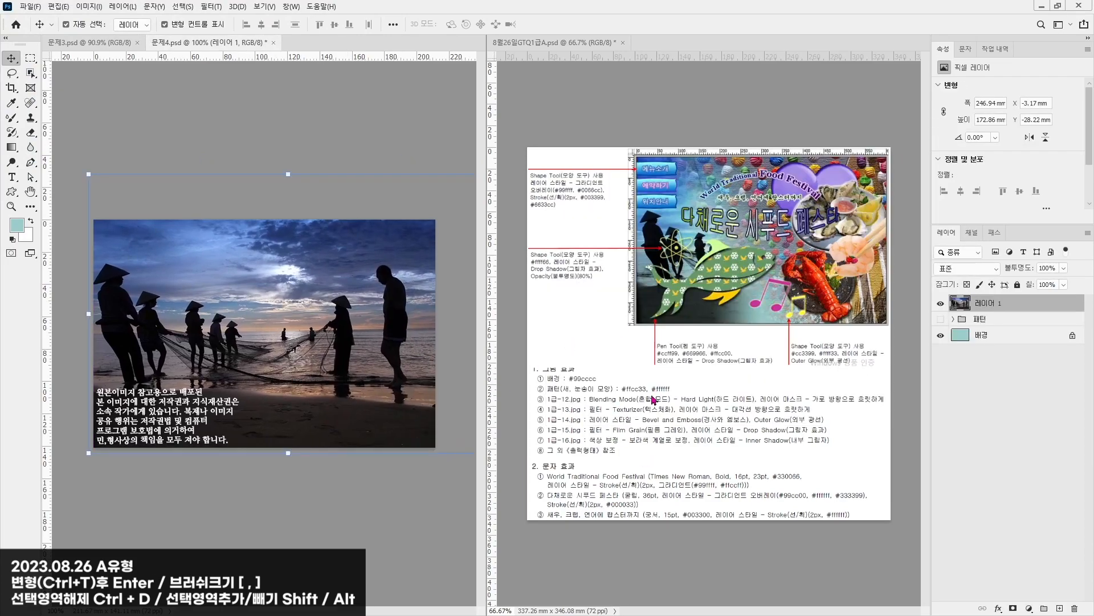
# Step: Set the fishermen photo layer to the Hard Light blend mode and scale it to about 213 × 150 mm from the canvas's top-left corner
pyautogui.click(967, 269)
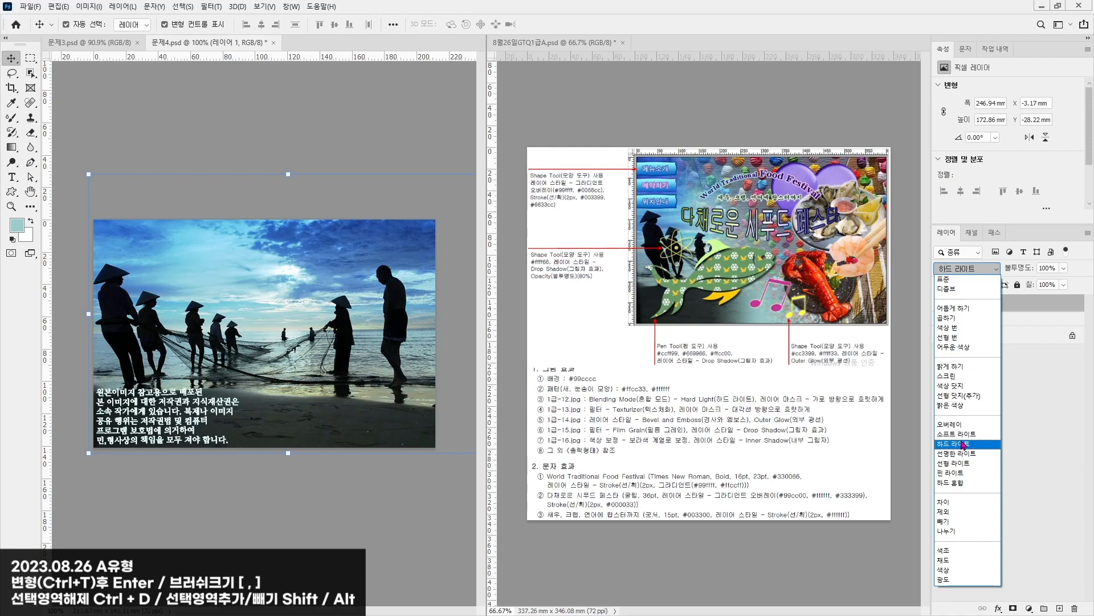
pyautogui.click(958, 443)
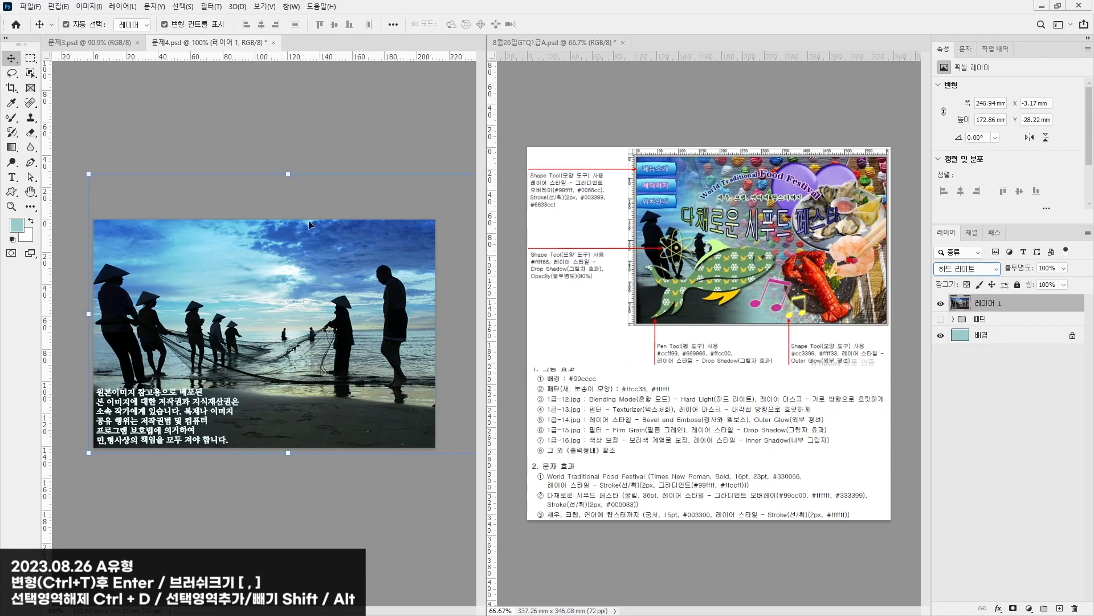
pyautogui.hotkey('ctrl', 't')
pyautogui.moveTo(89, 174); pyautogui.dragTo(146, 215)
pyautogui.moveTo(256, 291); pyautogui.dragTo(198, 292)
pyautogui.moveTo(336, 416); pyautogui.dragTo(341, 416)
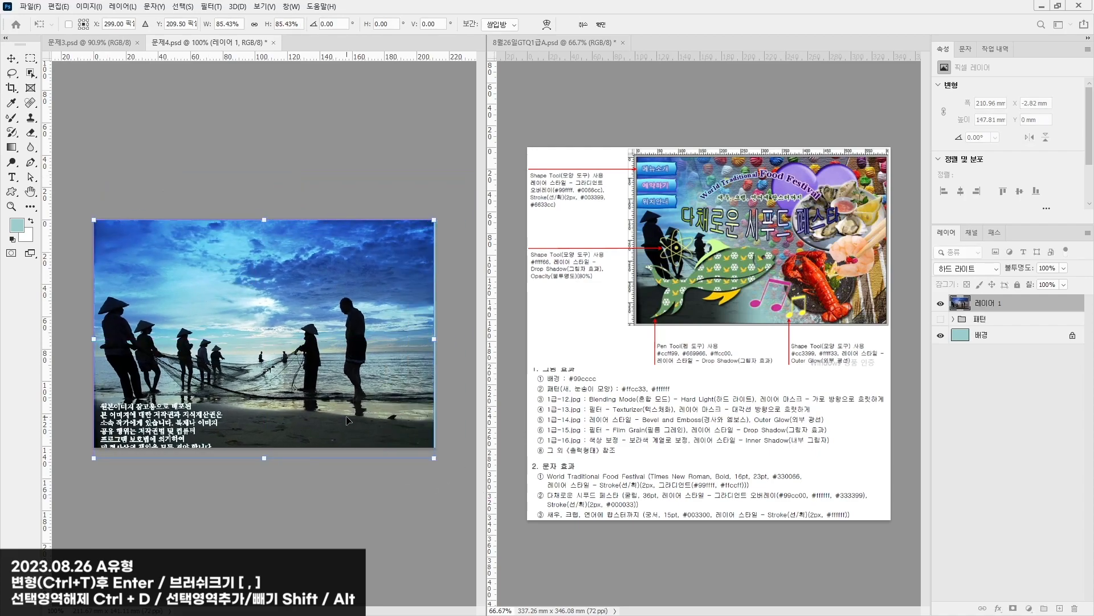
pyautogui.moveTo(434, 458); pyautogui.dragTo(438, 460)
pyautogui.press('Return')
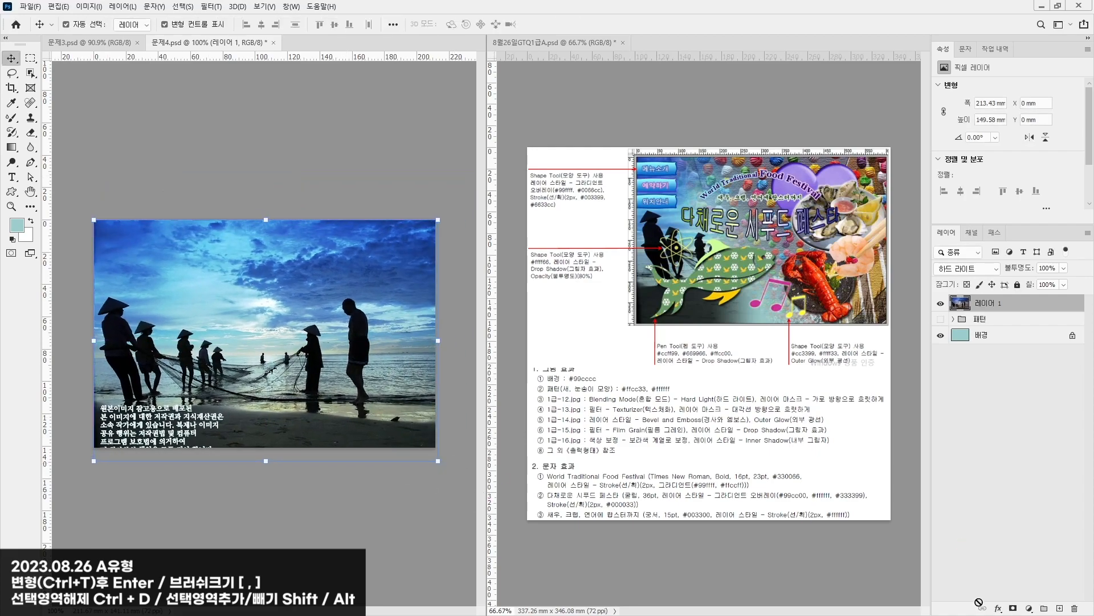
# Step: Add a layer mask to the fishermen photo and fade its right side out horizontally with a black-to-white linear gradient
pyautogui.click(1013, 609)
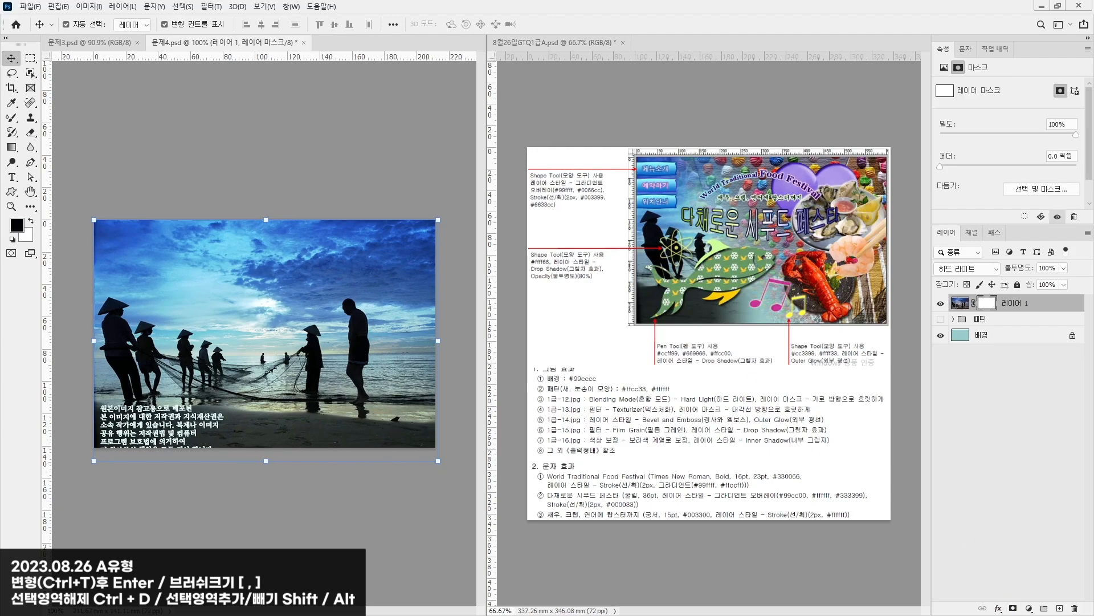
pyautogui.click(12, 147)
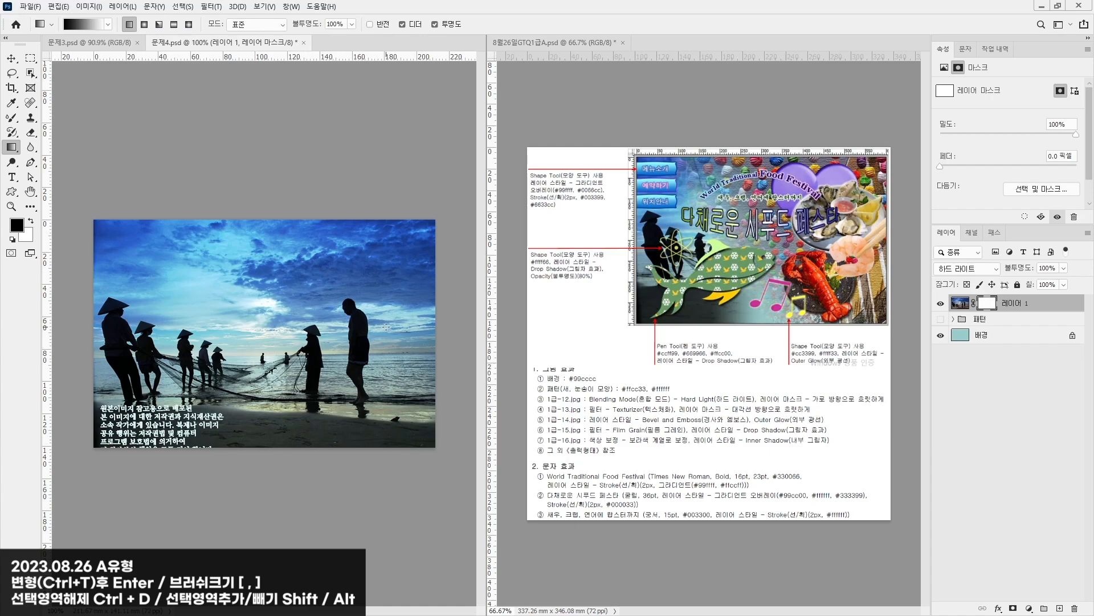
pyautogui.moveTo(386, 326); pyautogui.dragTo(173, 335)
pyautogui.moveTo(344, 317); pyautogui.dragTo(203, 318)
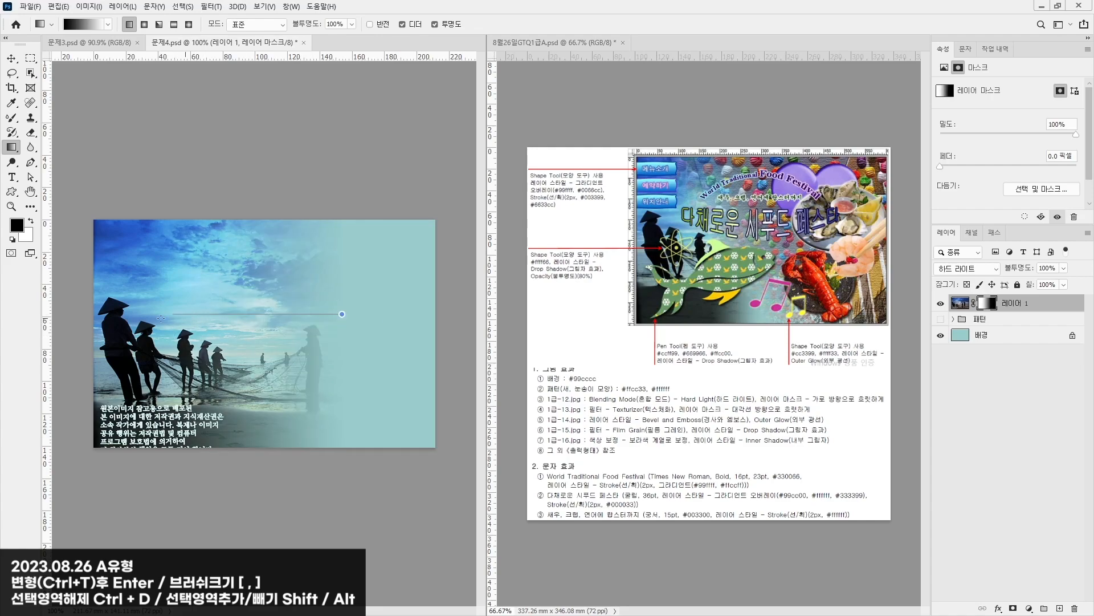
pyautogui.moveTo(125, 314); pyautogui.dragTo(126, 314)
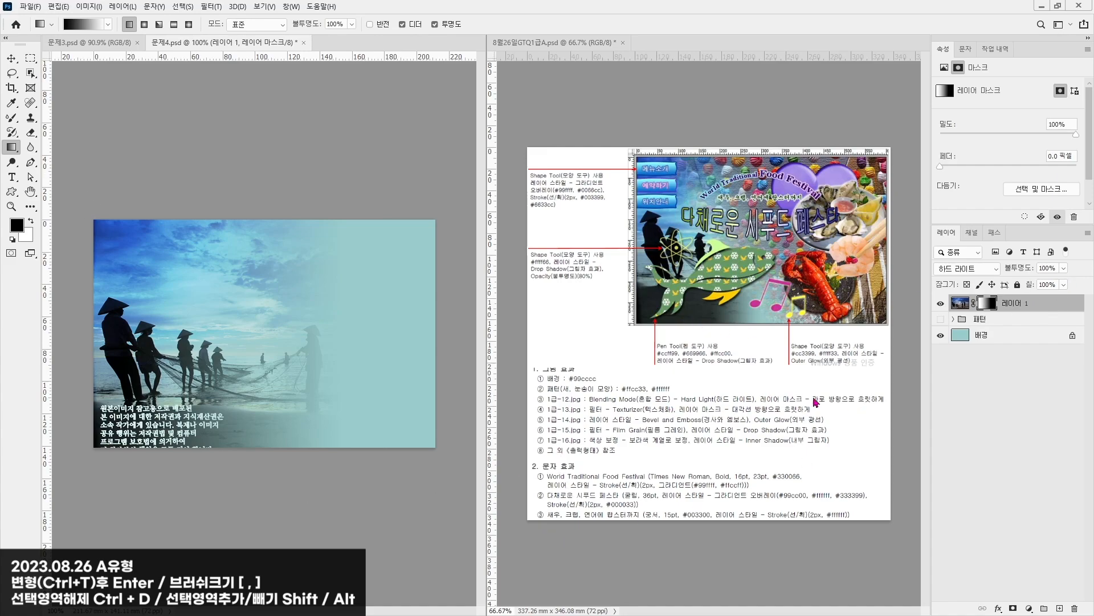
# Step: Open 1급-13.jpg, copy the lantern photo into 문제4.psd as the top layer and close the source image
pyautogui.click(31, 6)
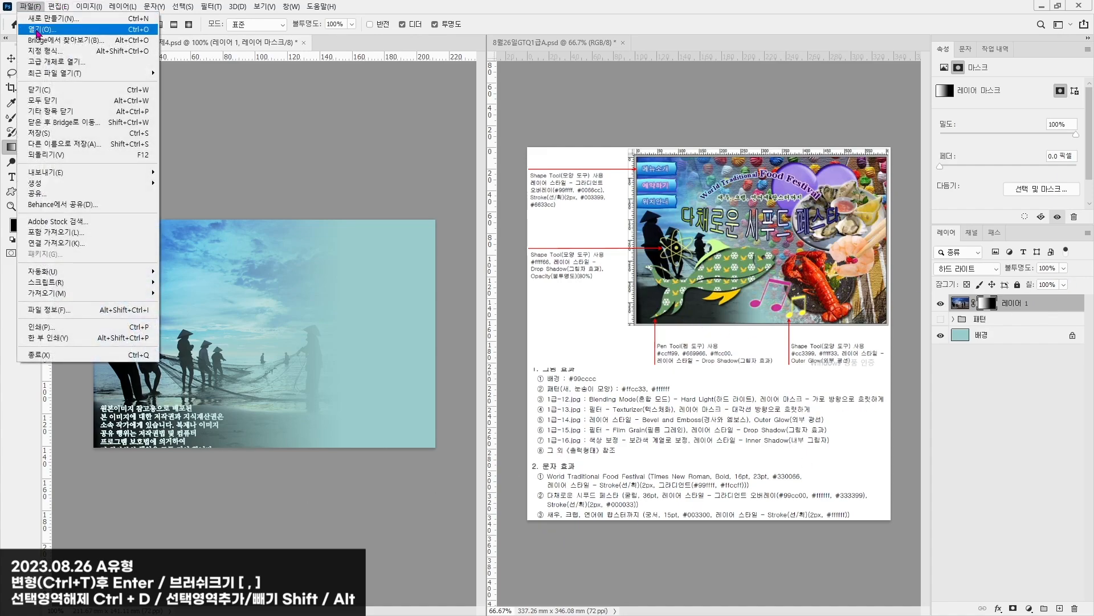
pyautogui.click(38, 33)
pyautogui.scroll(-2, 254, 125)
pyautogui.doubleClick(255, 117)
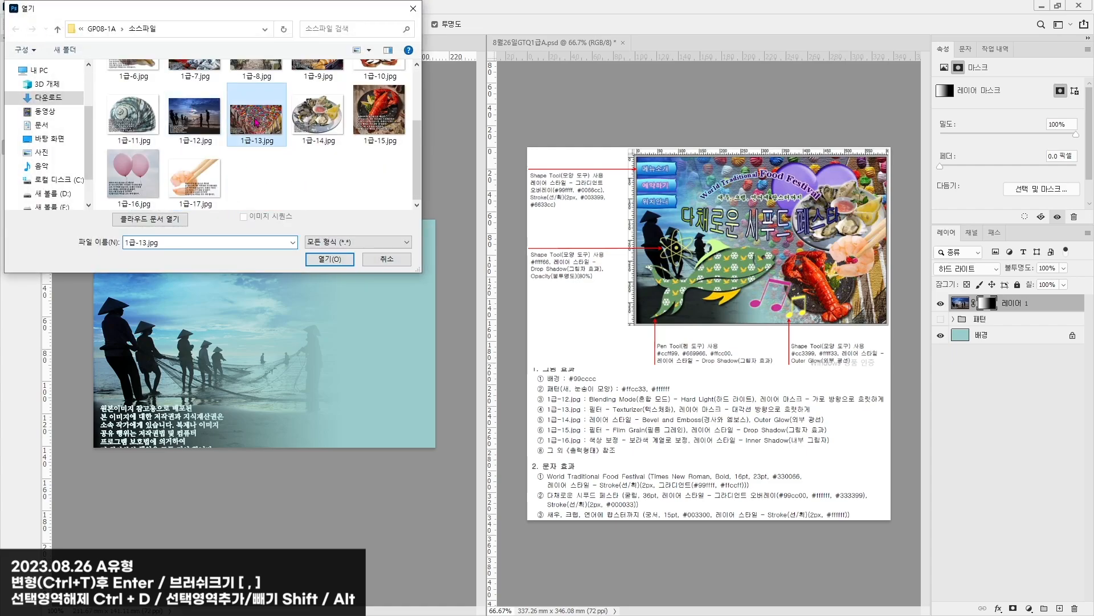
pyautogui.moveTo(359, 42); pyautogui.dragTo(456, 188)
pyautogui.press('v')
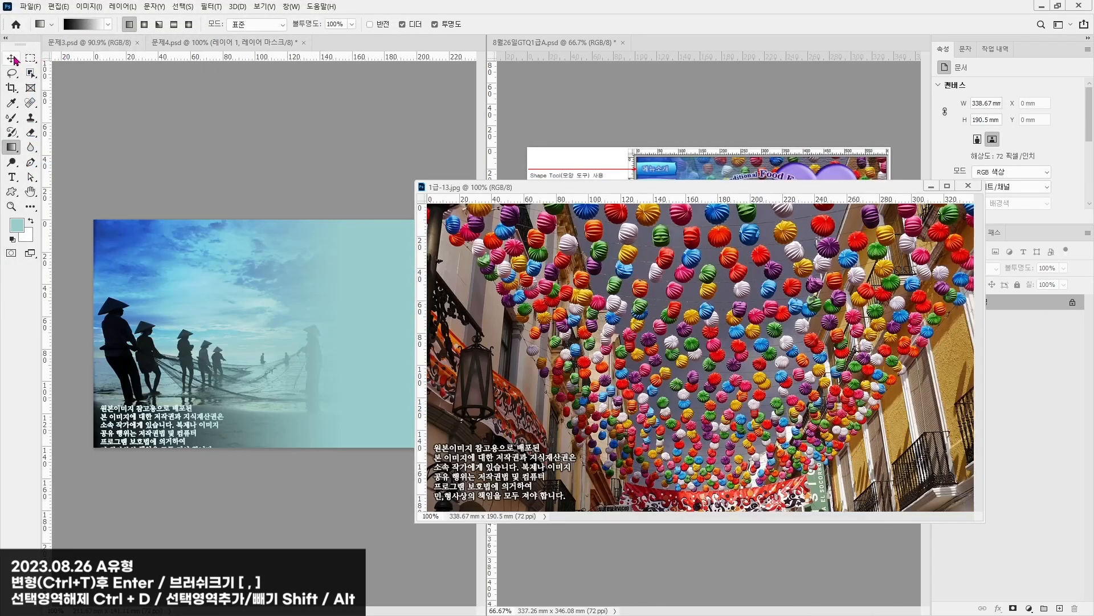
pyautogui.moveTo(605, 332); pyautogui.dragTo(241, 302)
pyautogui.click(968, 186)
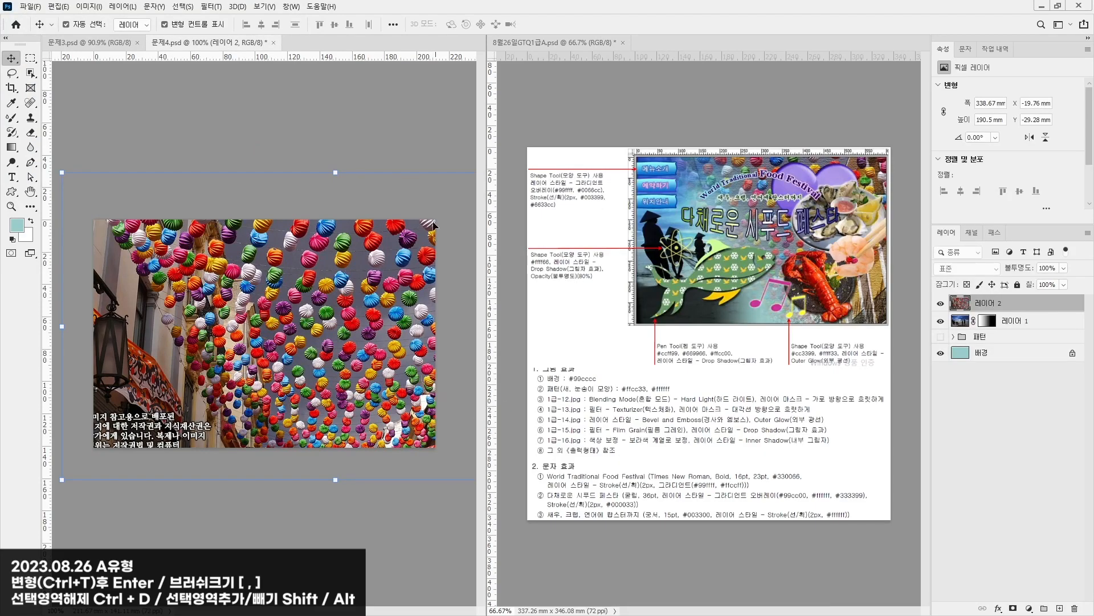
# Step: Scale the lantern photo to about 74 % and align it with the canvas's left and top edges
pyautogui.moveTo(62, 172); pyautogui.dragTo(132, 212)
pyautogui.moveTo(212, 255); pyautogui.dragTo(176, 266)
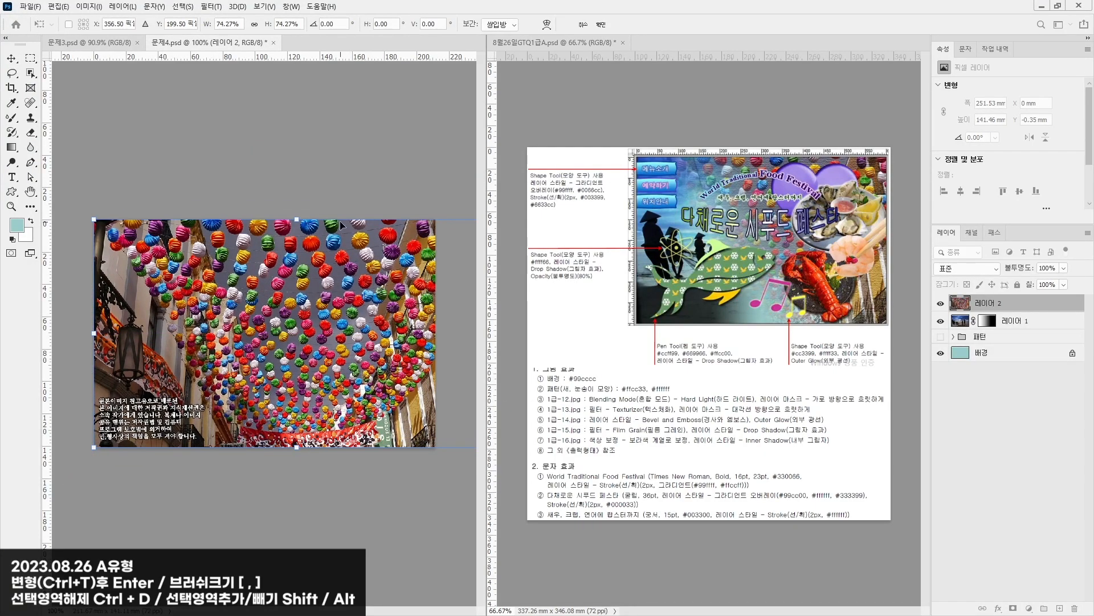
pyautogui.press('Return')
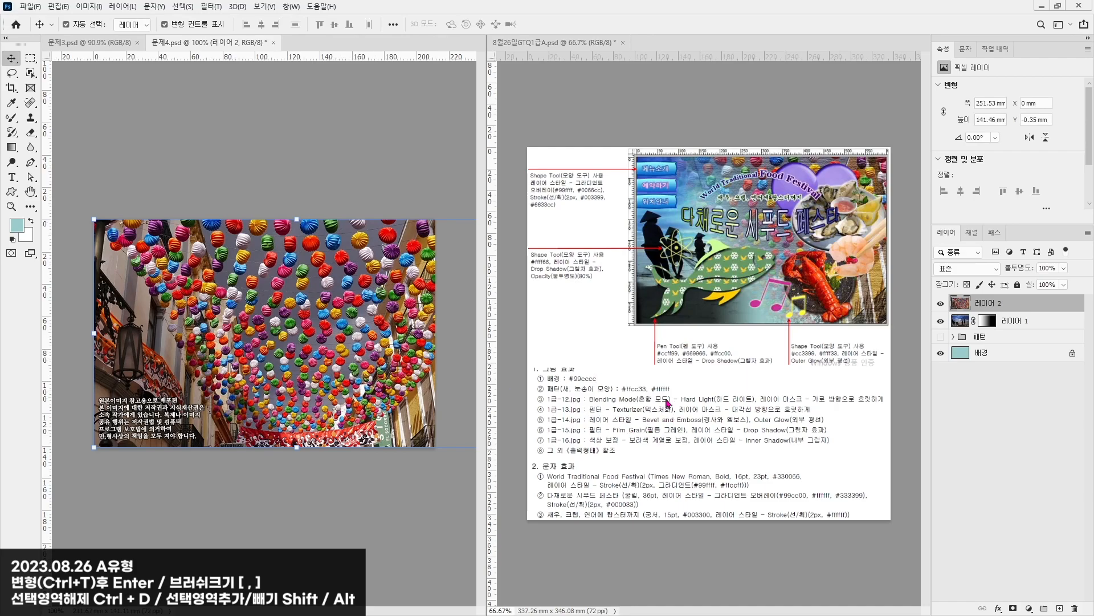
# Step: Apply the Texturizer filter with the Canvas texture and a stronger relief to the lantern photo
pyautogui.click(211, 8)
pyautogui.click(229, 54)
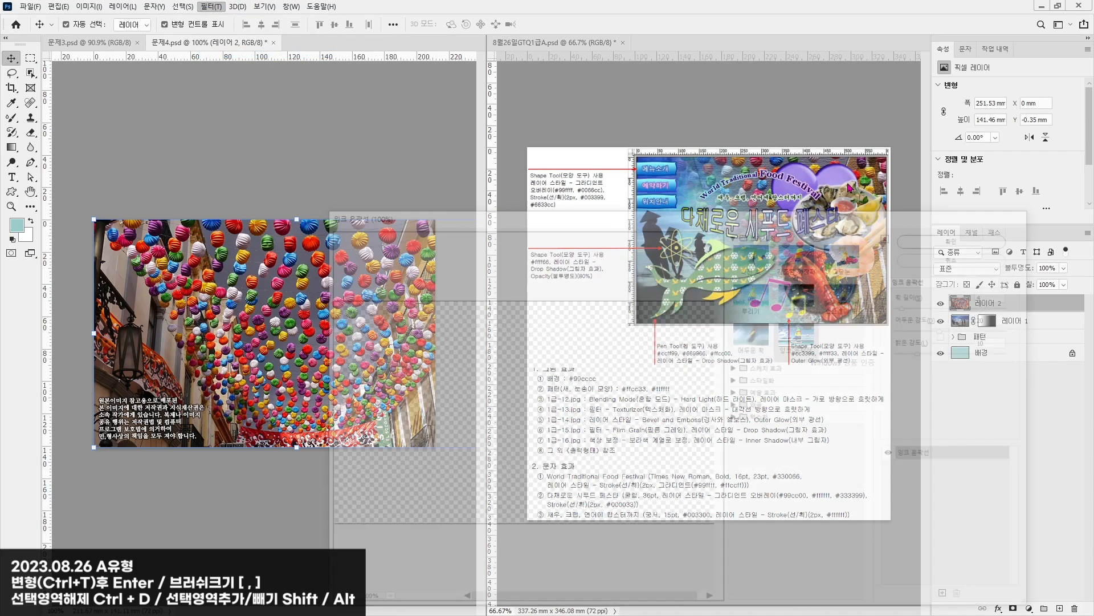
pyautogui.click(942, 279)
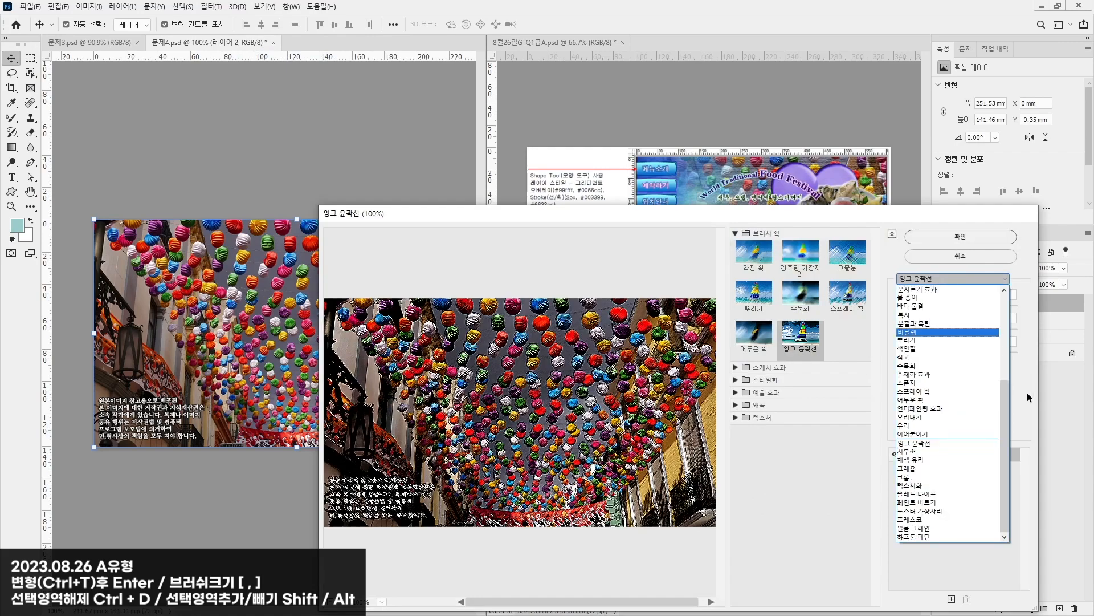
pyautogui.scroll(1, 1005, 365)
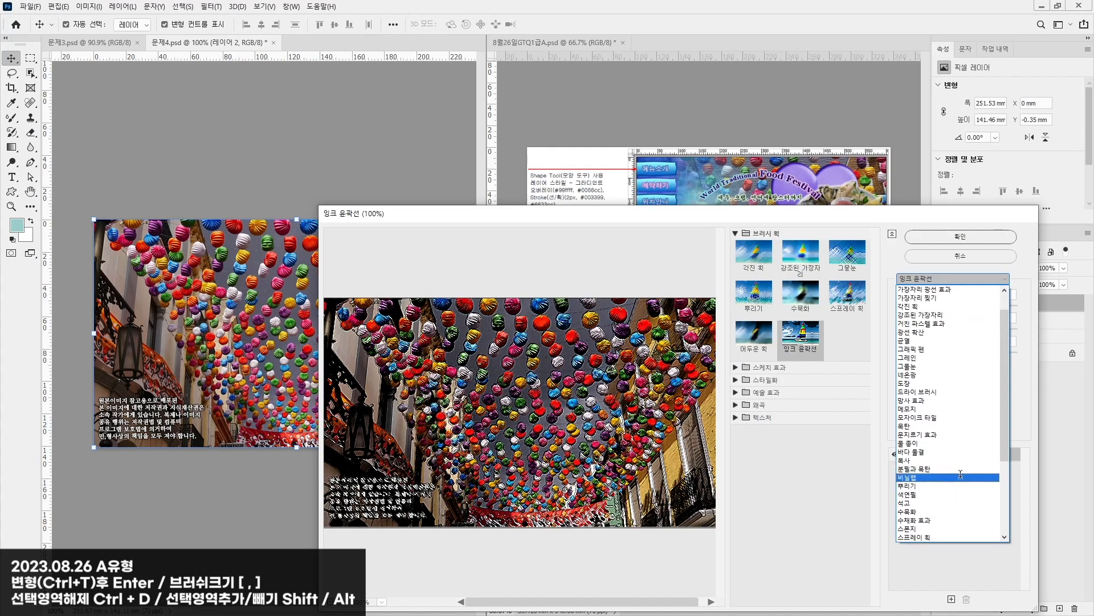
pyautogui.scroll(-1, 947, 507)
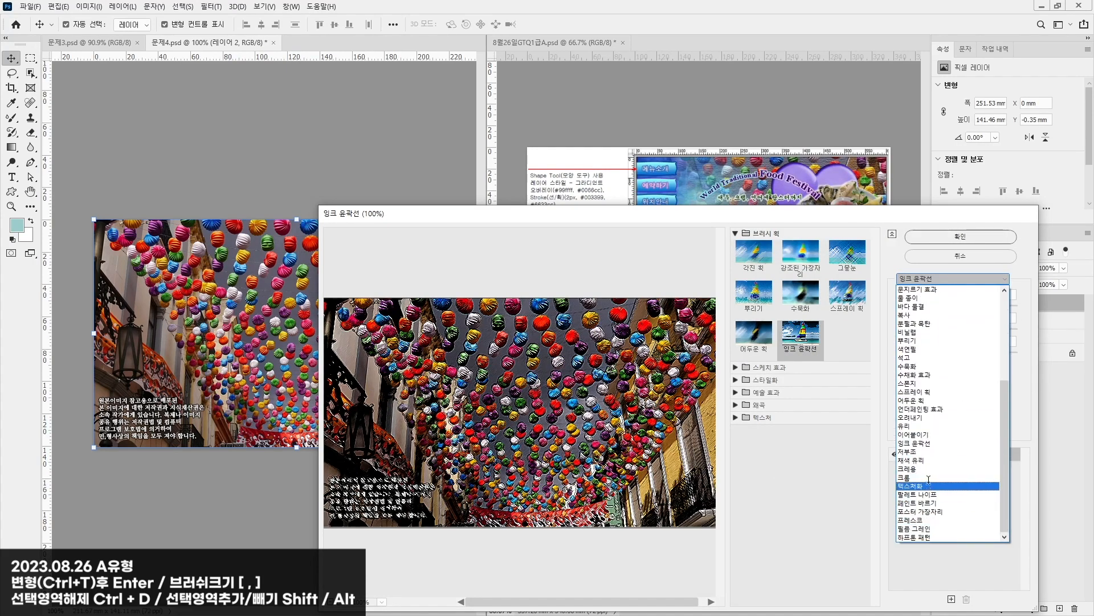
pyautogui.click(938, 486)
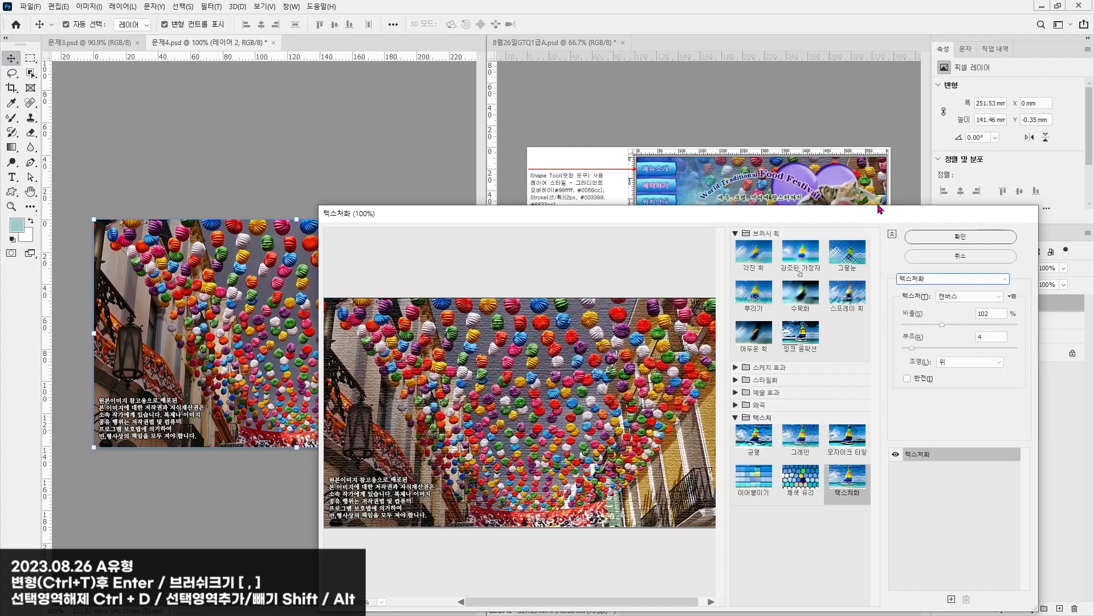
pyautogui.moveTo(879, 206); pyautogui.dragTo(862, 242)
pyautogui.moveTo(930, 383); pyautogui.dragTo(918, 390)
pyautogui.click(946, 270)
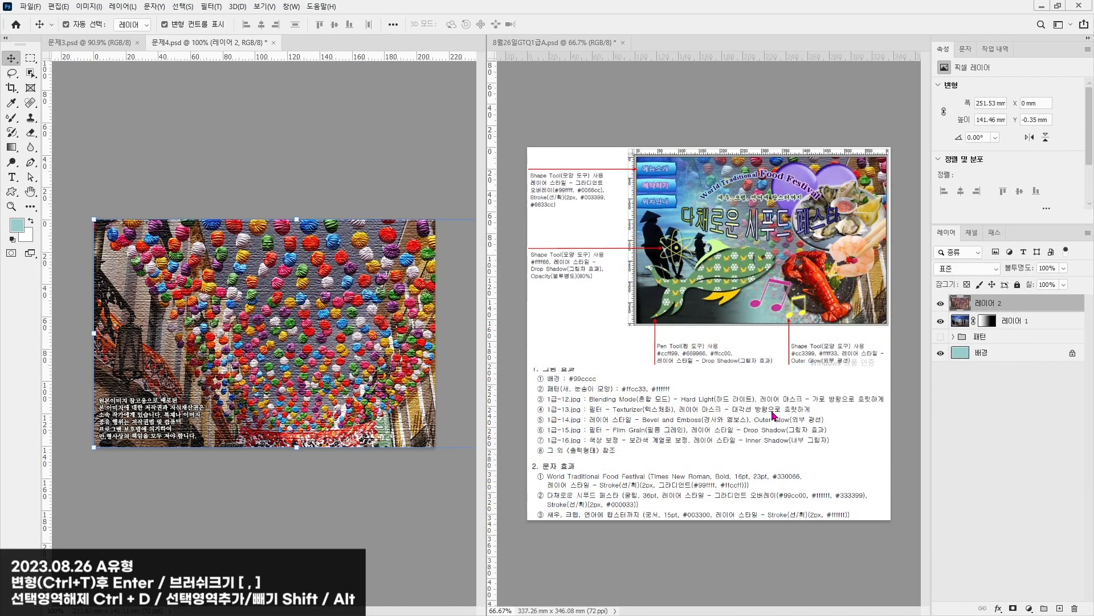
# Step: Add a layer mask to the lantern photo and fade it diagonally with a black-to-white gradient from lower left to upper right
pyautogui.click(1014, 609)
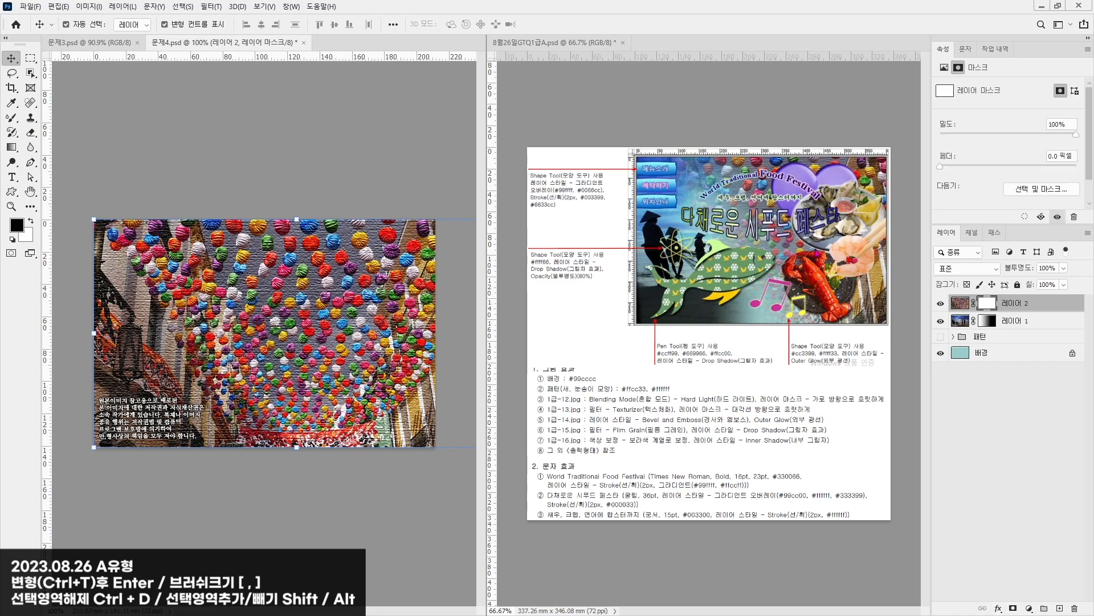
pyautogui.moveTo(875, 304)
pyautogui.mouseDown()
pyautogui.moveTo(748, 224)
pyautogui.moveTo(795, 109)
pyautogui.moveTo(967, 295)
pyautogui.moveTo(875, 285)
pyautogui.mouseUp()
pyautogui.click(15, 149)
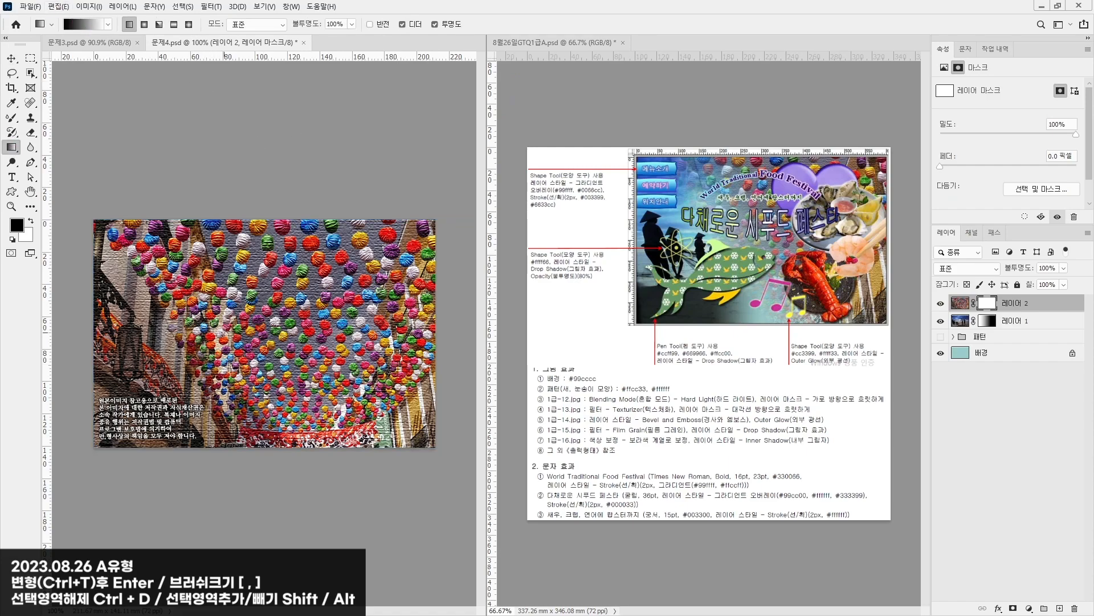
pyautogui.moveTo(245, 314)
pyautogui.mouseDown()
pyautogui.moveTo(89, 353)
pyautogui.moveTo(298, 445)
pyautogui.mouseUp()
pyautogui.press('Escape')
pyautogui.moveTo(168, 380); pyautogui.dragTo(387, 254)
pyautogui.moveTo(151, 386); pyautogui.dragTo(413, 260)
pyautogui.press('Escape')
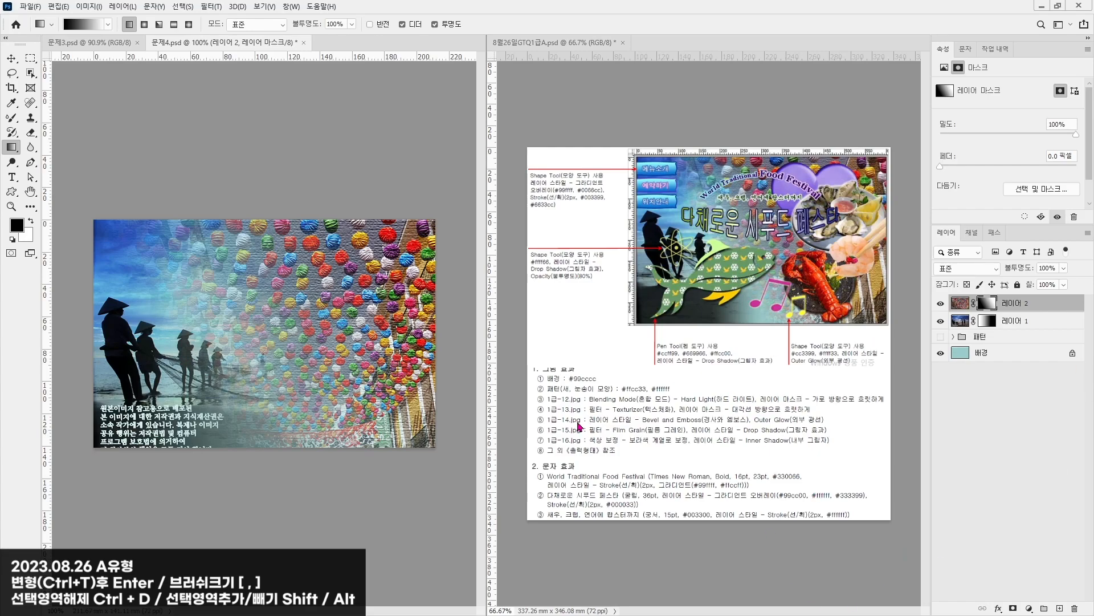
# Step: Open 1급-14.jpg and select the oyster plate with the Object Selection tool, ready for refinement with the Quick Selection tool
pyautogui.click(31, 6)
pyautogui.click(40, 30)
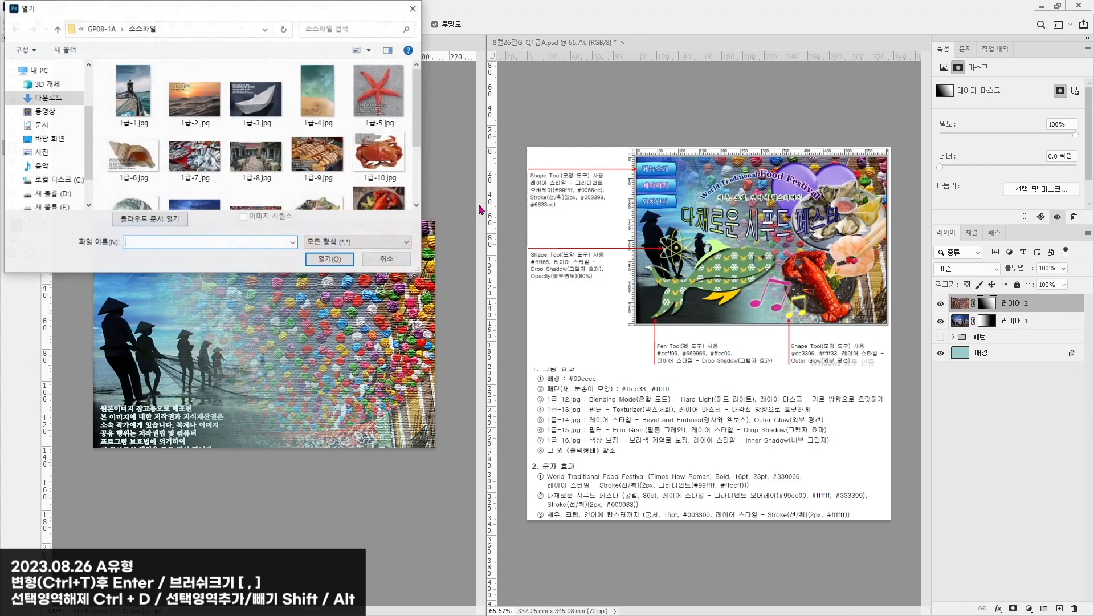
pyautogui.doubleClick(317, 117)
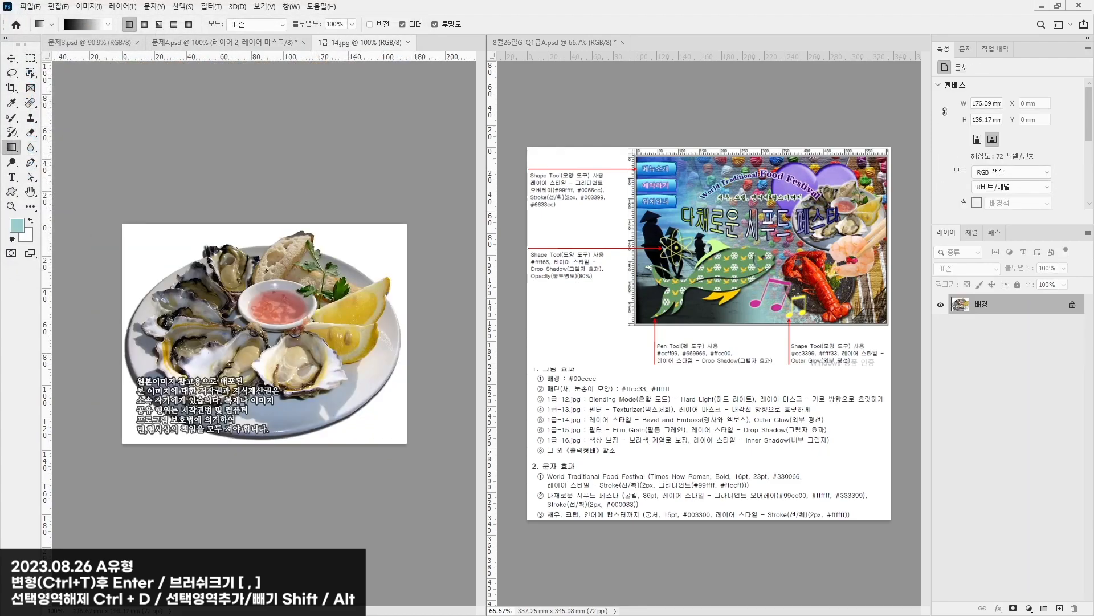
pyautogui.rightClick(40, 75)
pyautogui.click(69, 72)
pyautogui.moveTo(123, 213); pyautogui.dragTo(426, 461)
pyautogui.rightClick(32, 74)
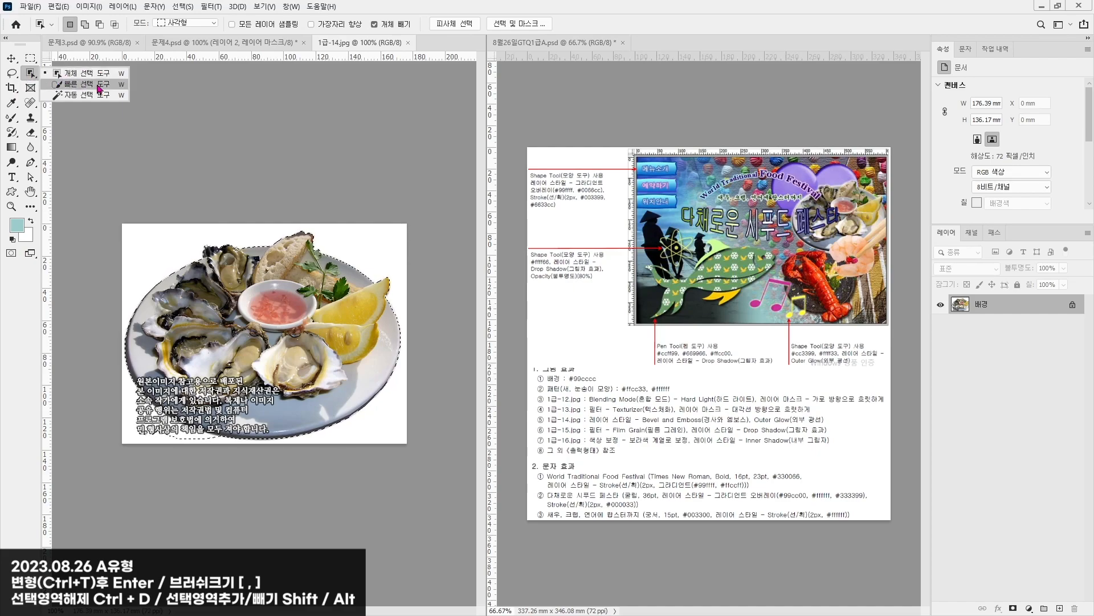
# Step: Refine the oyster plate selection in 1급-14.jpg with the Quick Selection tool and paste the plate into 문제4.psd
pyautogui.click(69, 83)
pyautogui.press('alt')
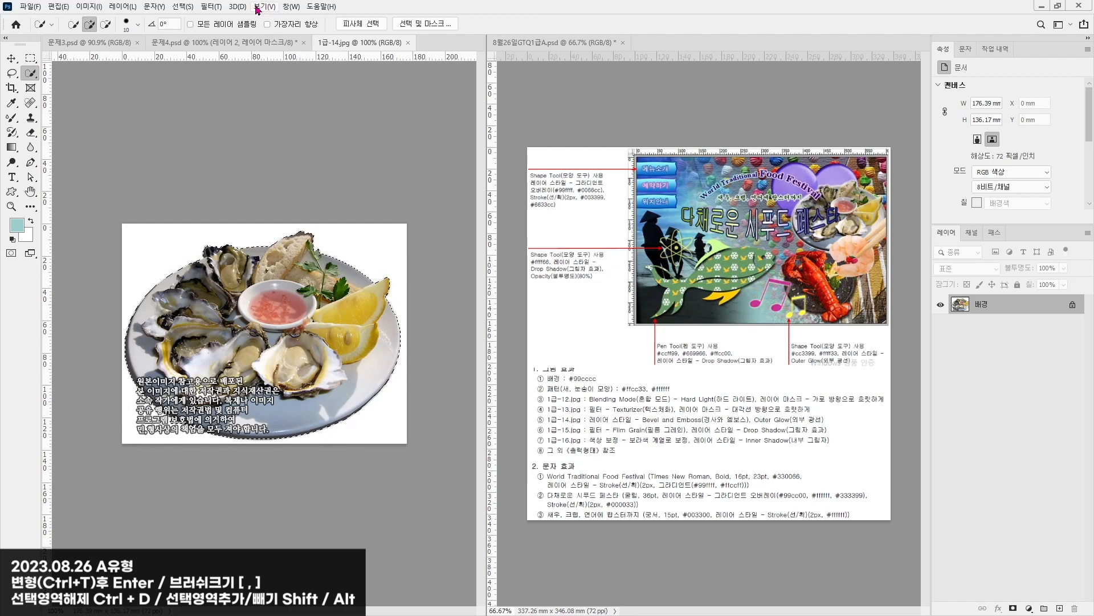
pyautogui.click(172, 41)
pyautogui.click(12, 58)
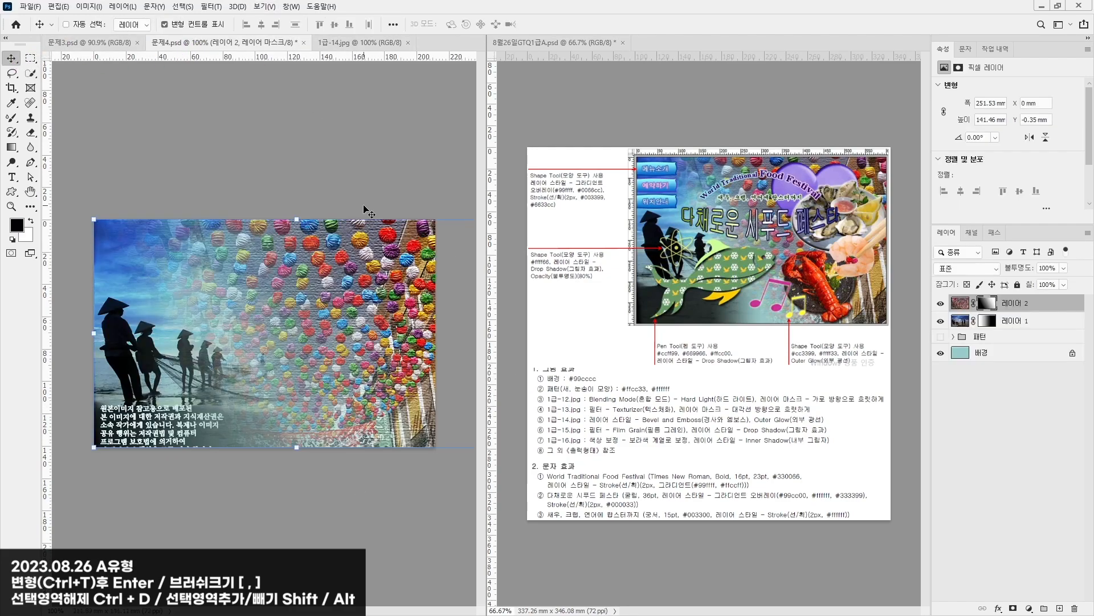
pyautogui.hotkey('ctrl', 'v')
# Step: Scale the pasted oyster plate to about 51.6% and place it against the canvas's right edge, in the upper half
pyautogui.moveTo(403, 228); pyautogui.dragTo(336, 278)
pyautogui.moveTo(295, 351); pyautogui.dragTo(388, 317)
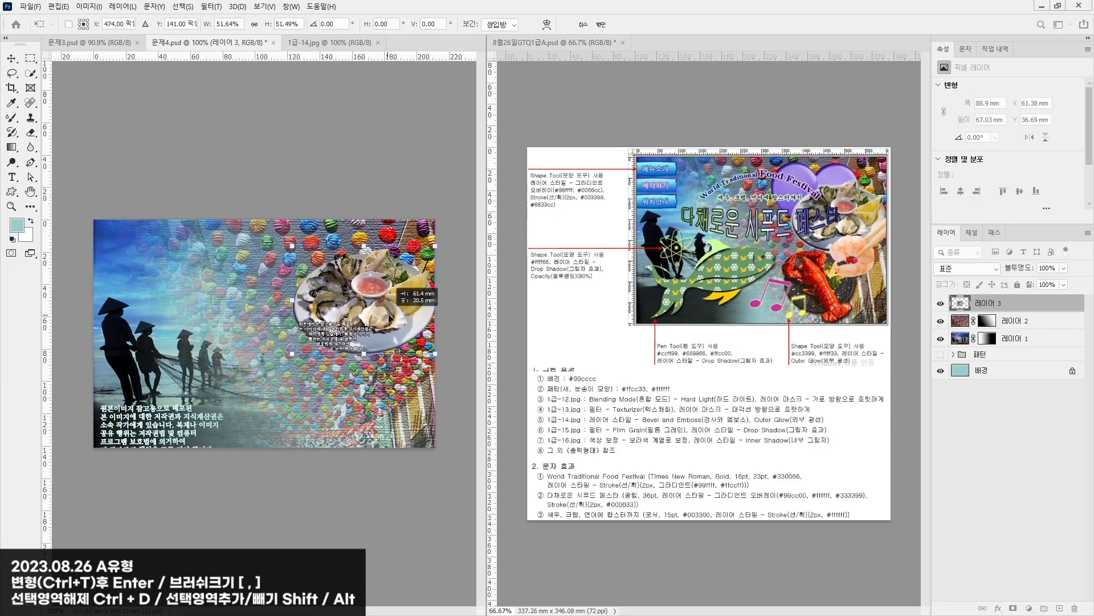
pyautogui.press('Return')
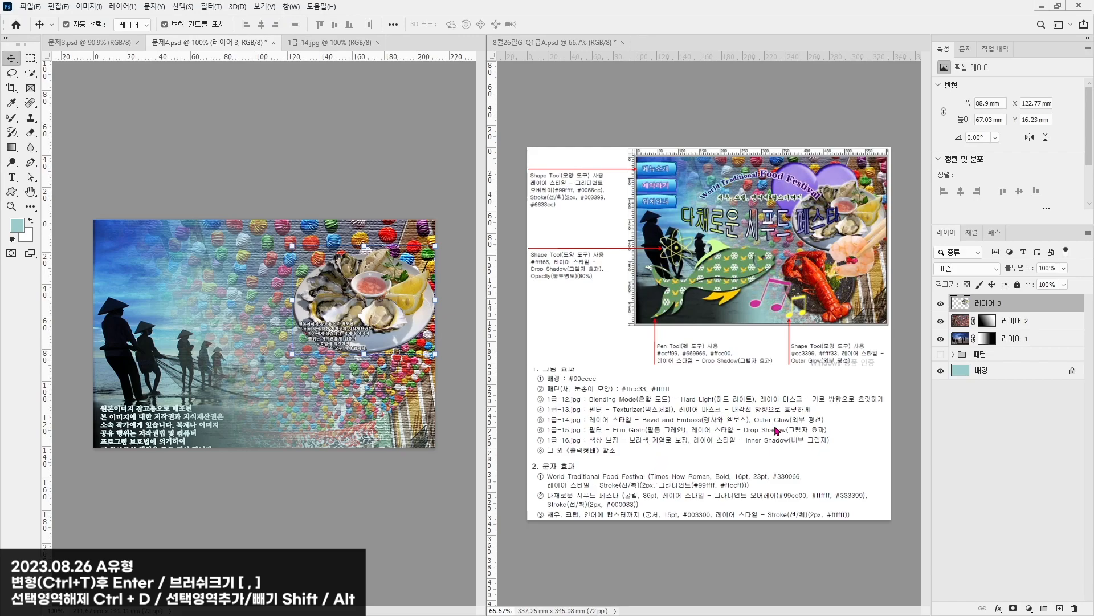
# Step: Add a Bevel and Emboss layer style to the oyster plate layer
pyautogui.doubleClick(1067, 302)
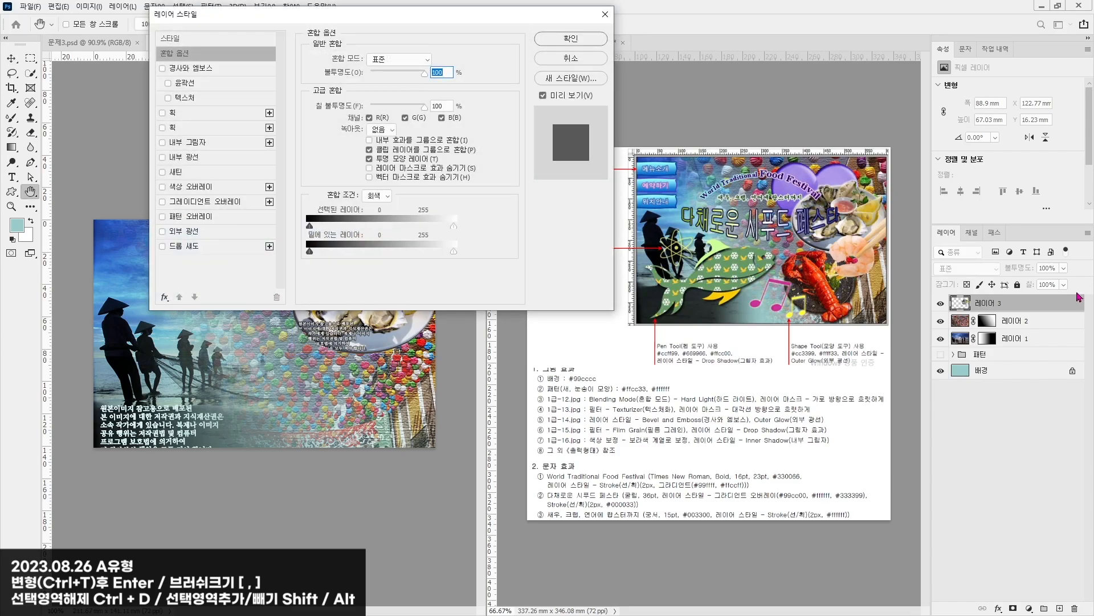
pyautogui.moveTo(354, 10); pyautogui.dragTo(722, 174)
pyautogui.click(144, 130)
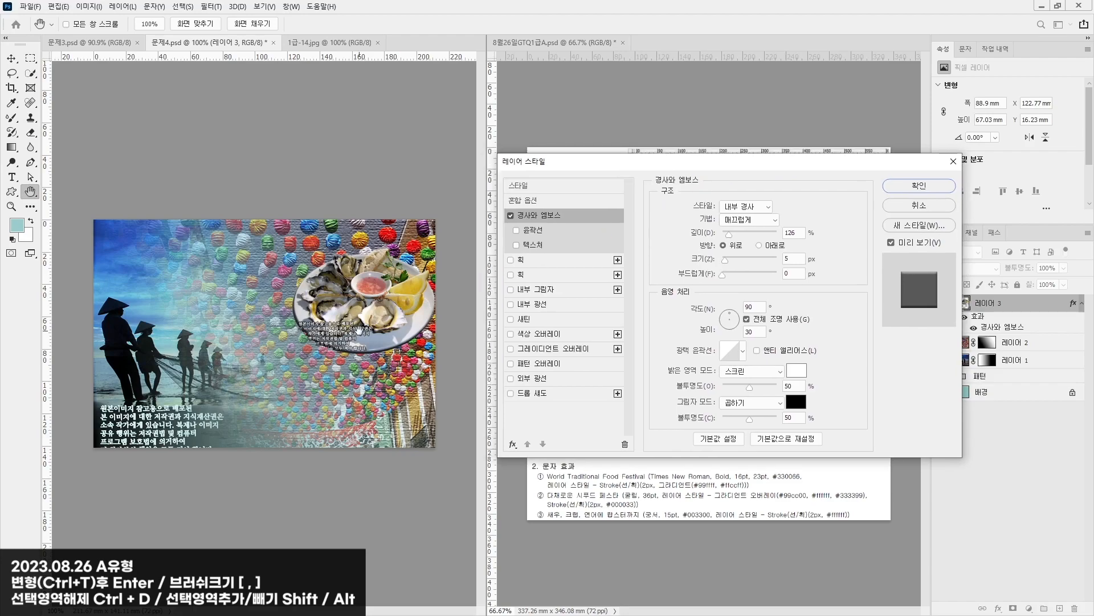
pyautogui.moveTo(612, 165); pyautogui.dragTo(622, 310)
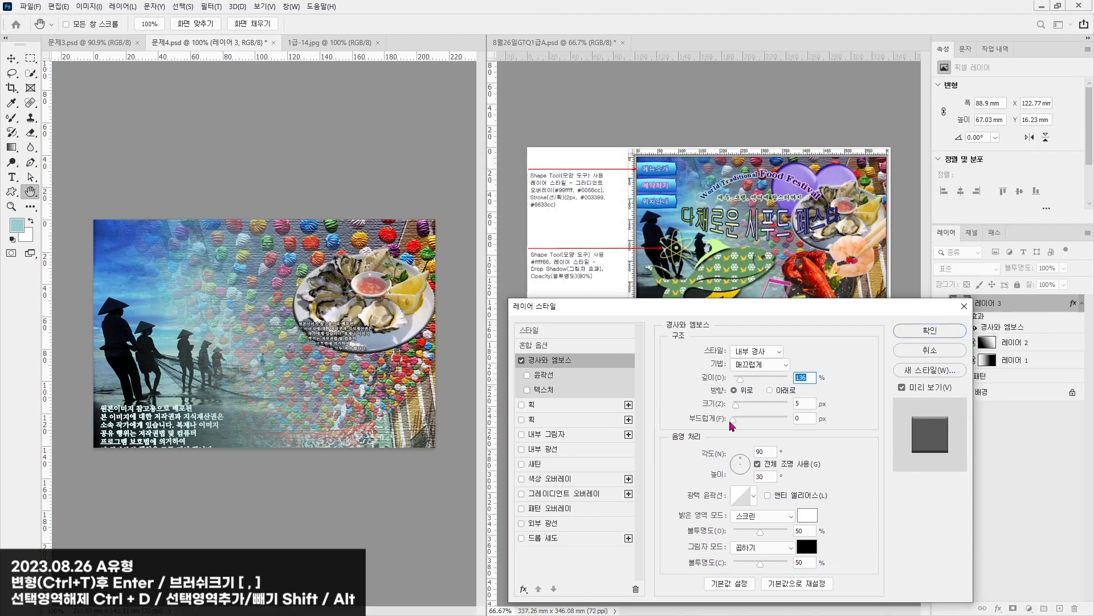
pyautogui.moveTo(775, 311); pyautogui.dragTo(340, 215)
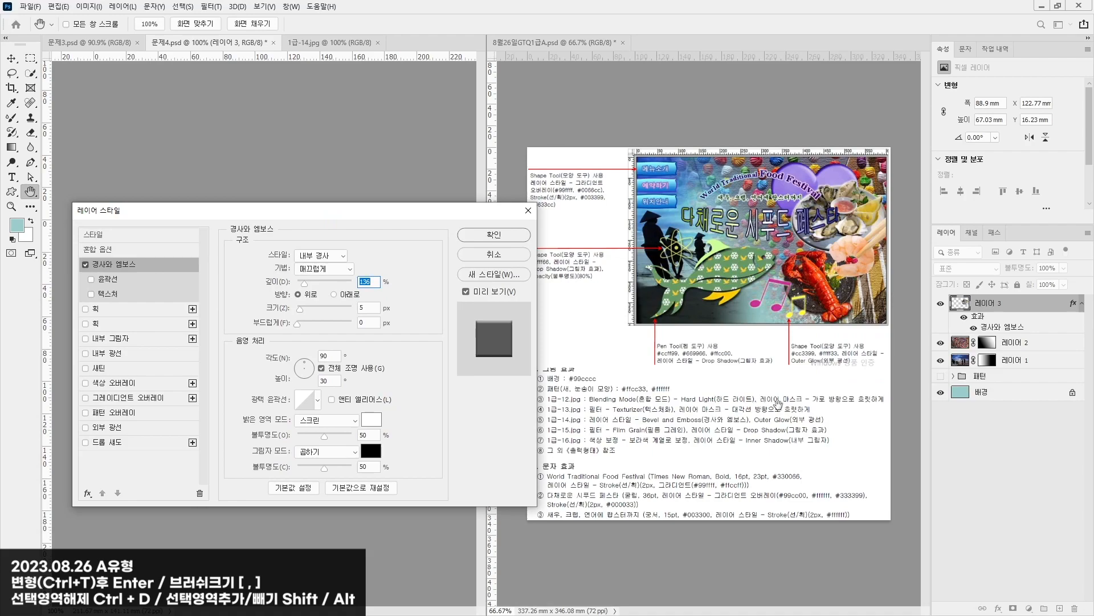
# Step: Add an Outer Glow to the oyster plate layer with colour #ffffff and a size of about 13 px
pyautogui.click(106, 427)
pyautogui.moveTo(248, 219); pyautogui.dragTo(707, 296)
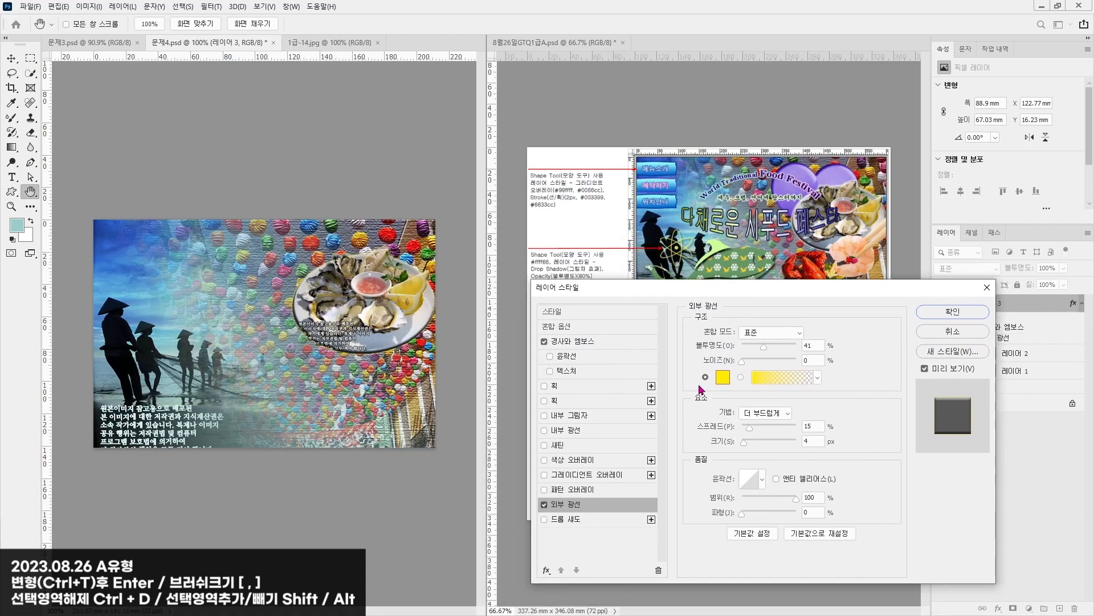
pyautogui.click(723, 379)
pyautogui.moveTo(195, 260); pyautogui.dragTo(59, 159)
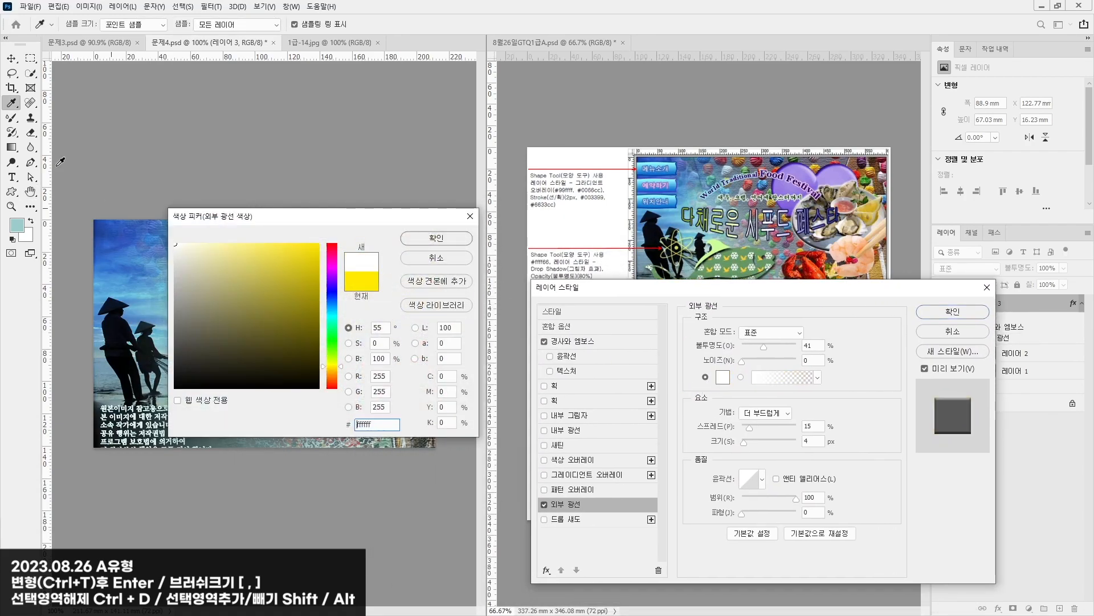
pyautogui.click(435, 243)
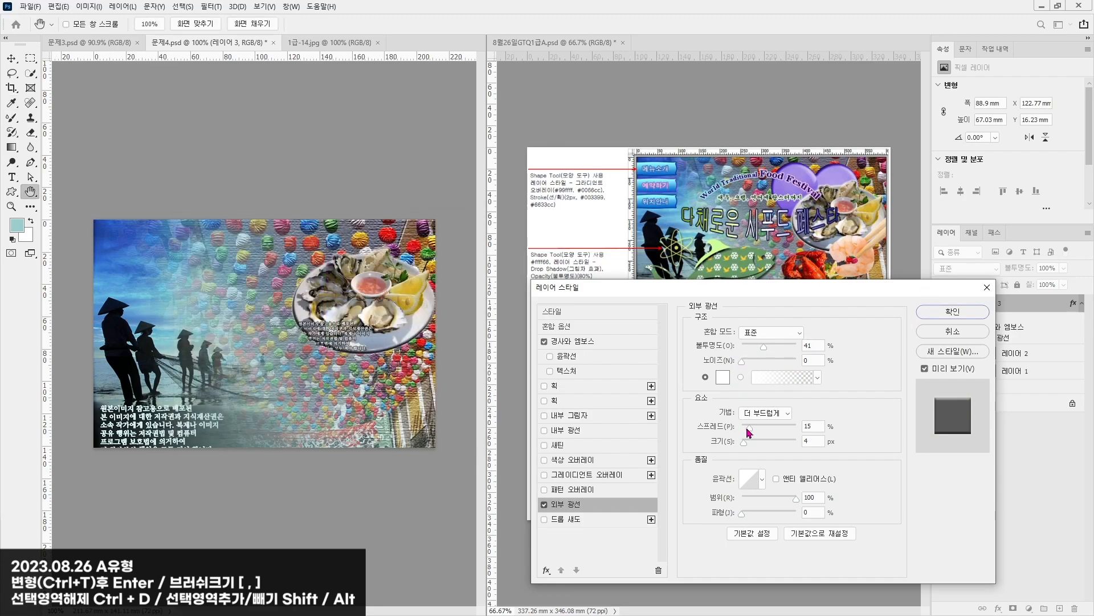
pyautogui.moveTo(746, 445); pyautogui.dragTo(751, 445)
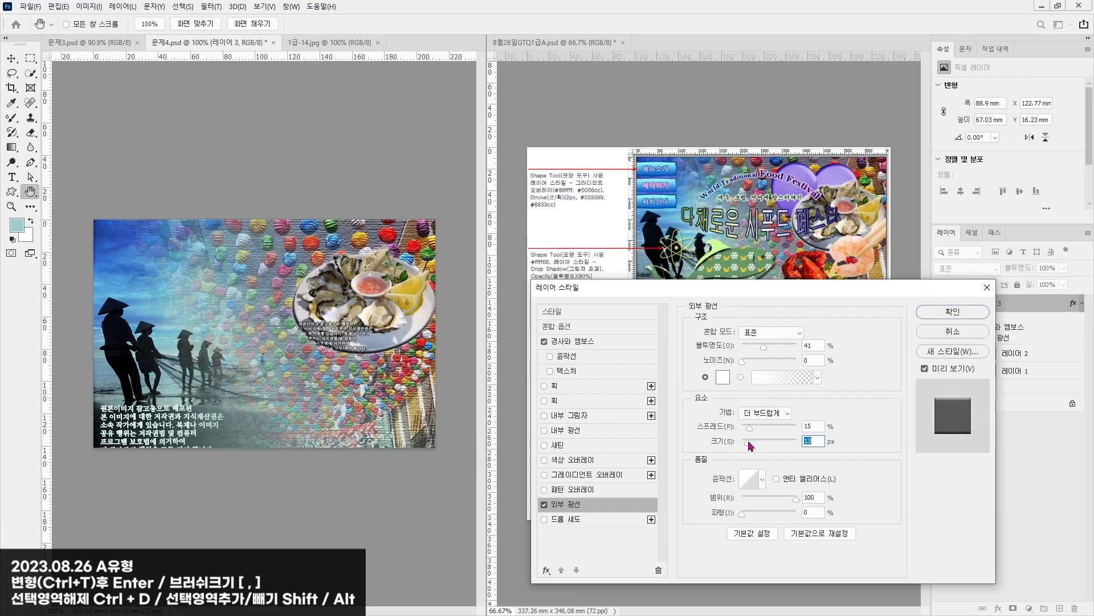
pyautogui.click(953, 311)
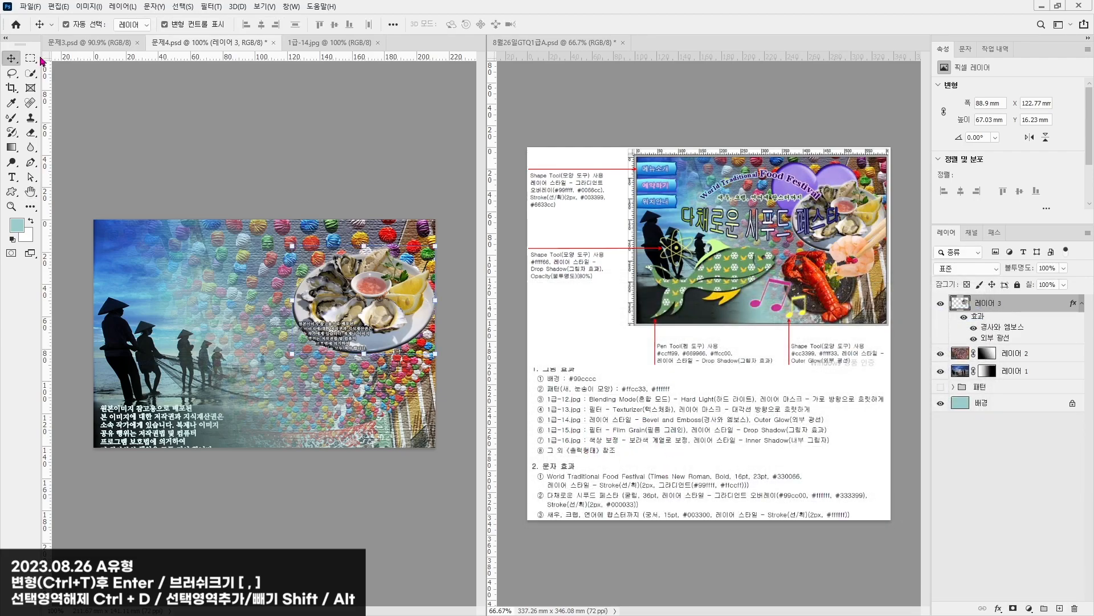
# Step: Open the lobster source image 1급-15.jpg
pyautogui.click(30, 6)
pyautogui.click(40, 34)
pyautogui.doubleClick(379, 111)
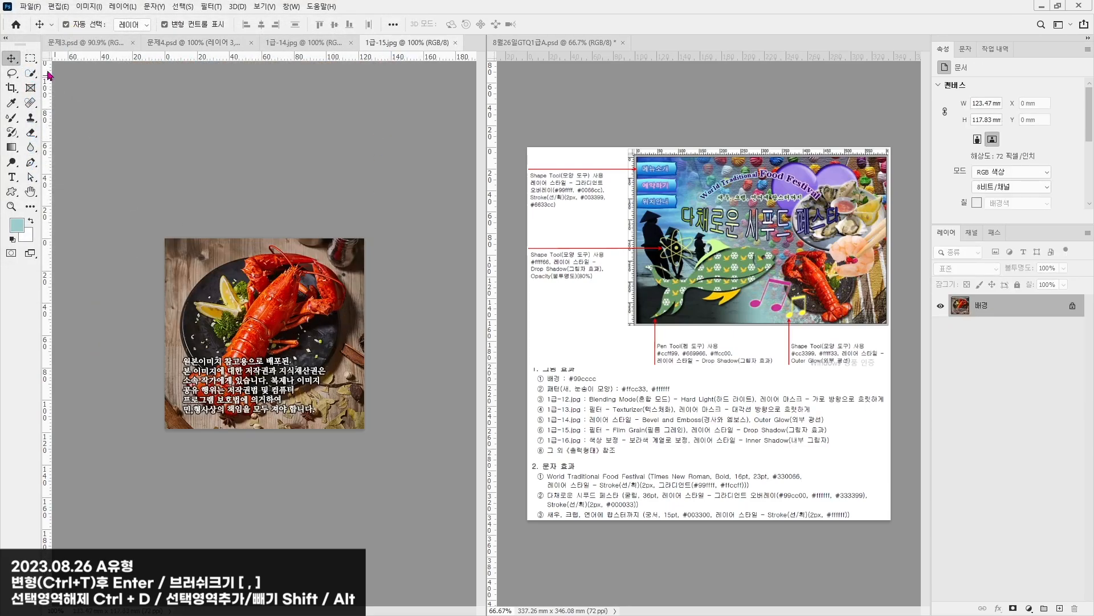
# Step: Select the lobster plate with the Object Selection tool and trim the selection's edge by subtracting with Quick Selection
pyautogui.click(32, 76)
pyautogui.click(63, 74)
pyautogui.moveTo(166, 240); pyautogui.dragTo(354, 423)
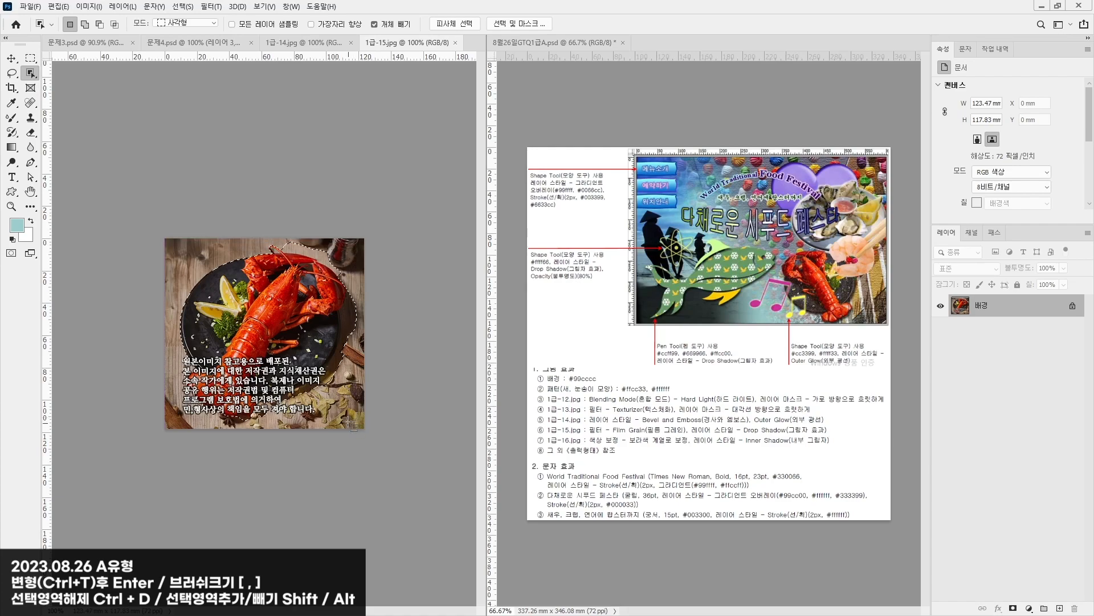
pyautogui.click(30, 73)
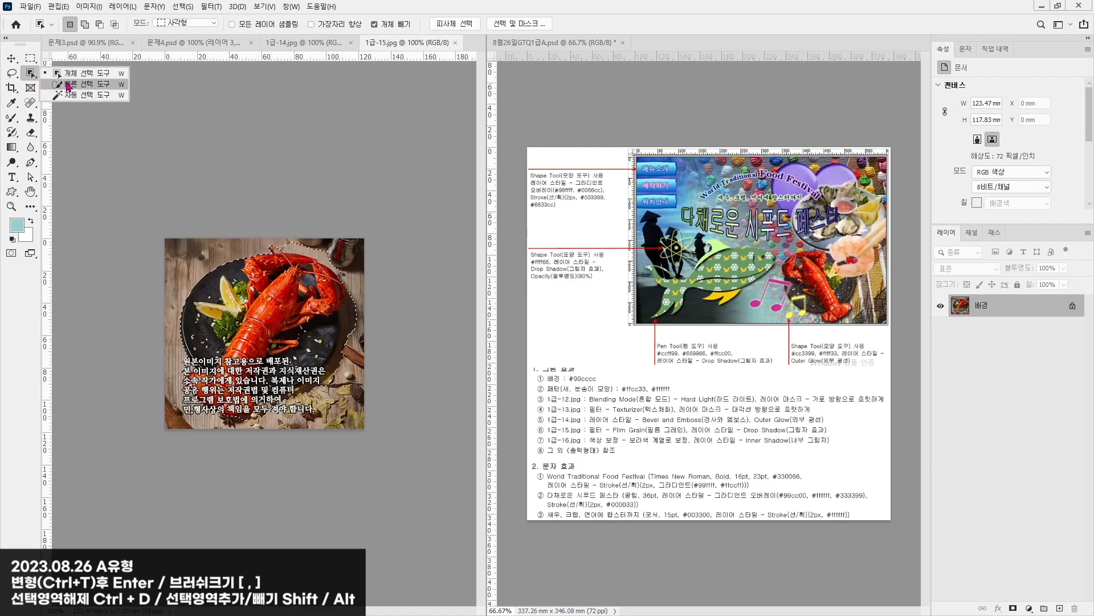
pyautogui.click(63, 80)
pyautogui.press('alt')
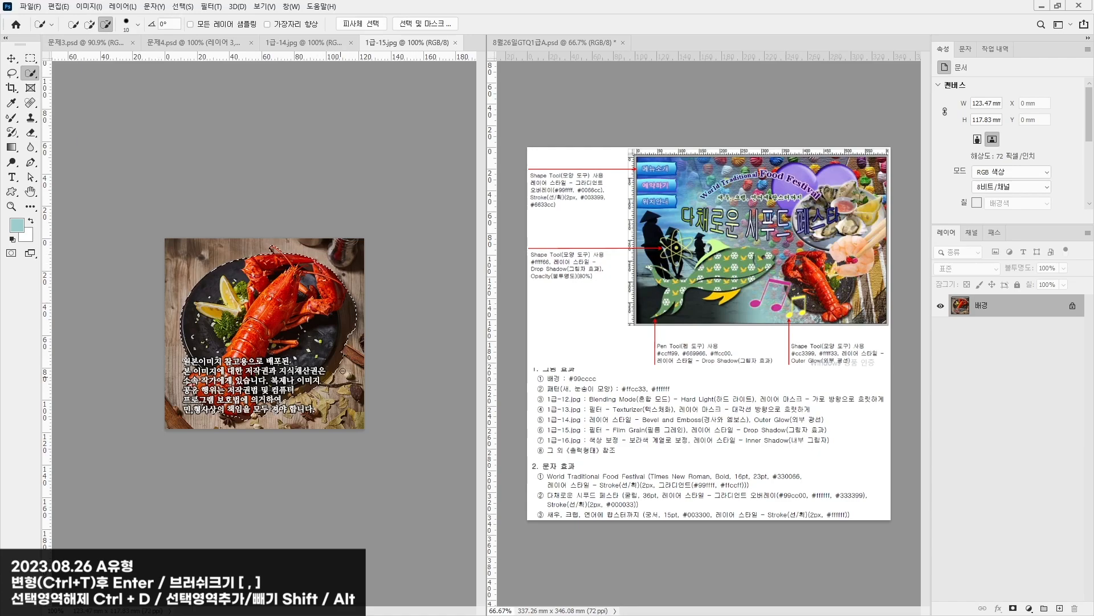
pyautogui.moveTo(356, 303); pyautogui.dragTo(308, 383)
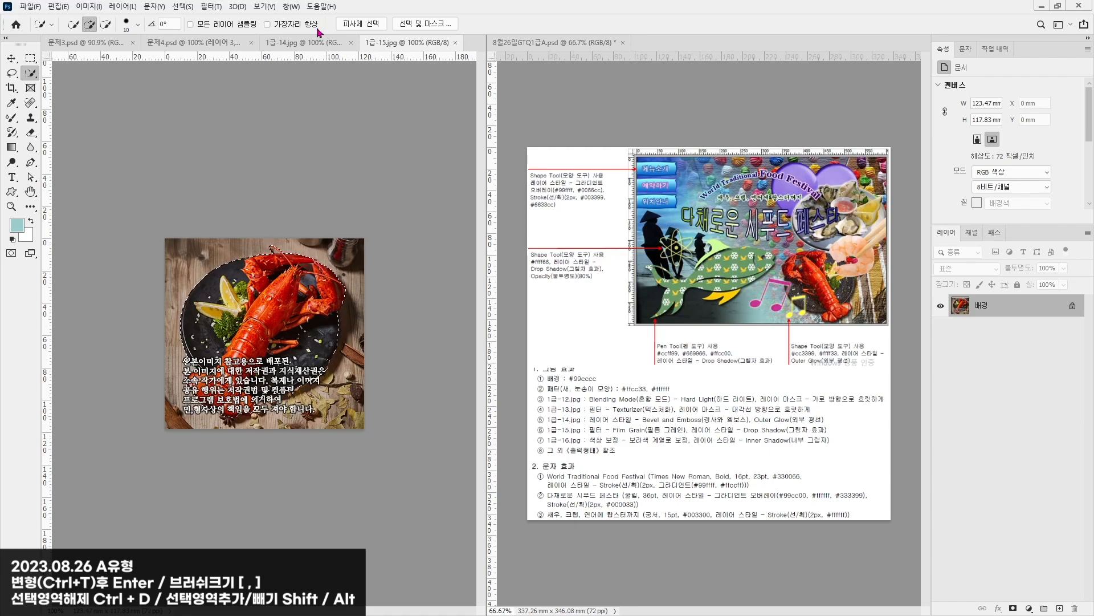
# Step: Paste the selected lobster plate into 문제4.psd as a new layer above the oyster plate
pyautogui.click(194, 42)
pyautogui.press('v')
pyautogui.hotkey('ctrl', 'v')
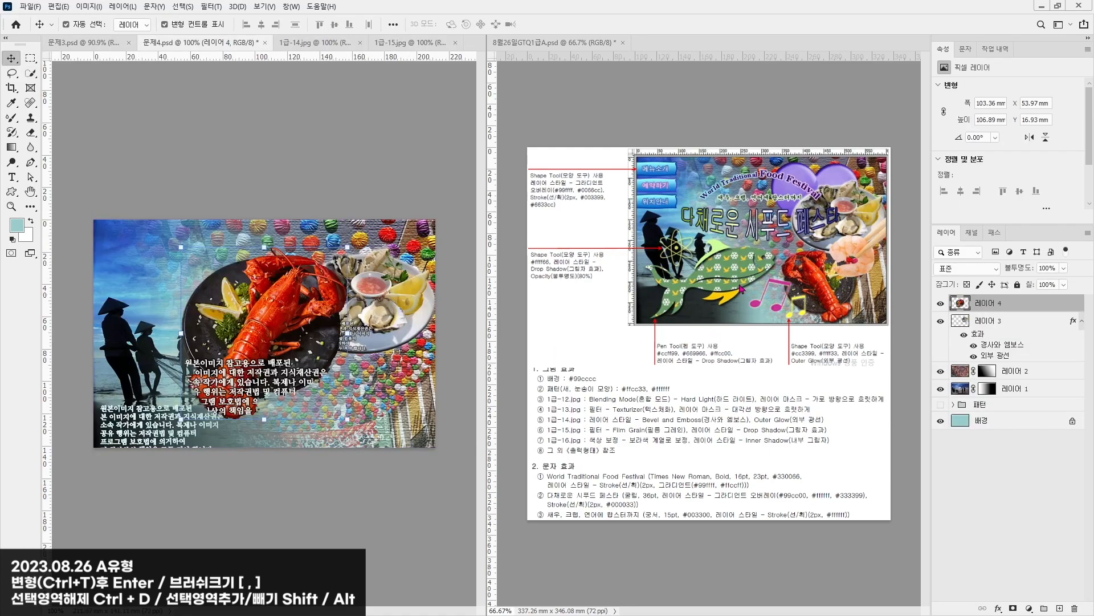
pyautogui.moveTo(304, 294); pyautogui.dragTo(306, 296)
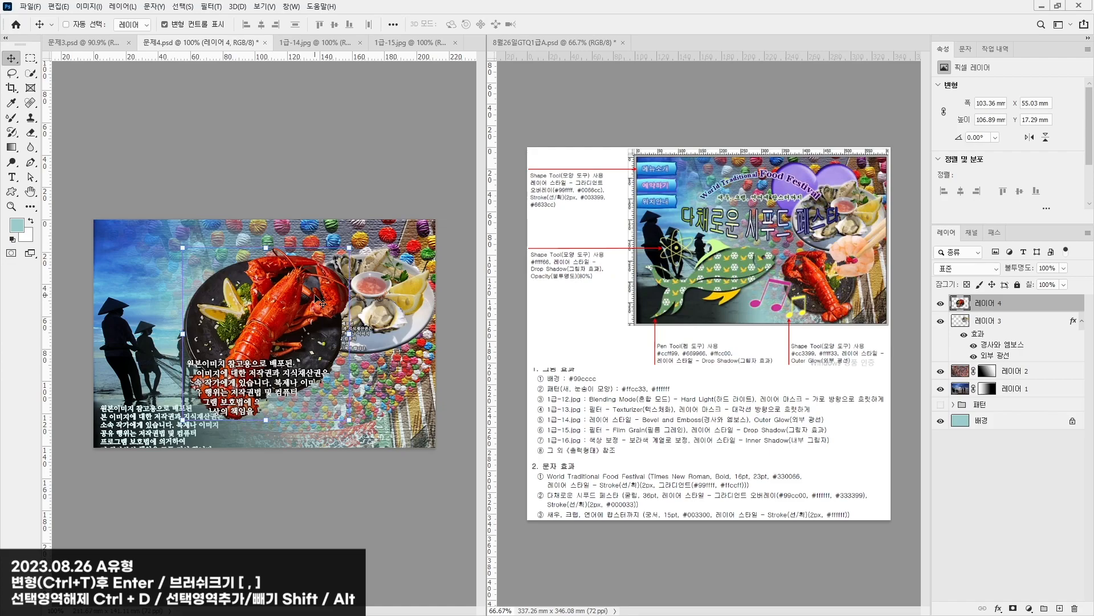
# Step: Flip the pasted lobster plate horizontally
pyautogui.hotkey('ctrl', 't')
pyautogui.rightClick(281, 302)
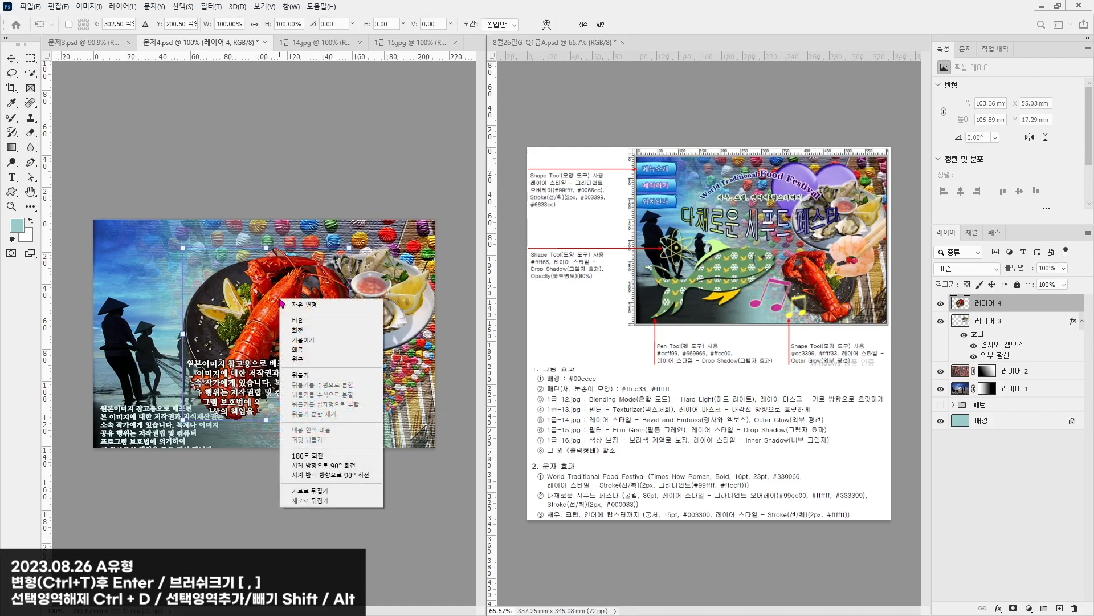
pyautogui.click(297, 491)
# Step: Scale the lobster plate to about 58% and place it below the oyster plate, near the canvas's lower right
pyautogui.moveTo(184, 249); pyautogui.dragTo(253, 321)
pyautogui.moveTo(306, 386); pyautogui.dragTo(355, 408)
pyautogui.press('Down')
pyautogui.press('Right')
pyautogui.press('Right')
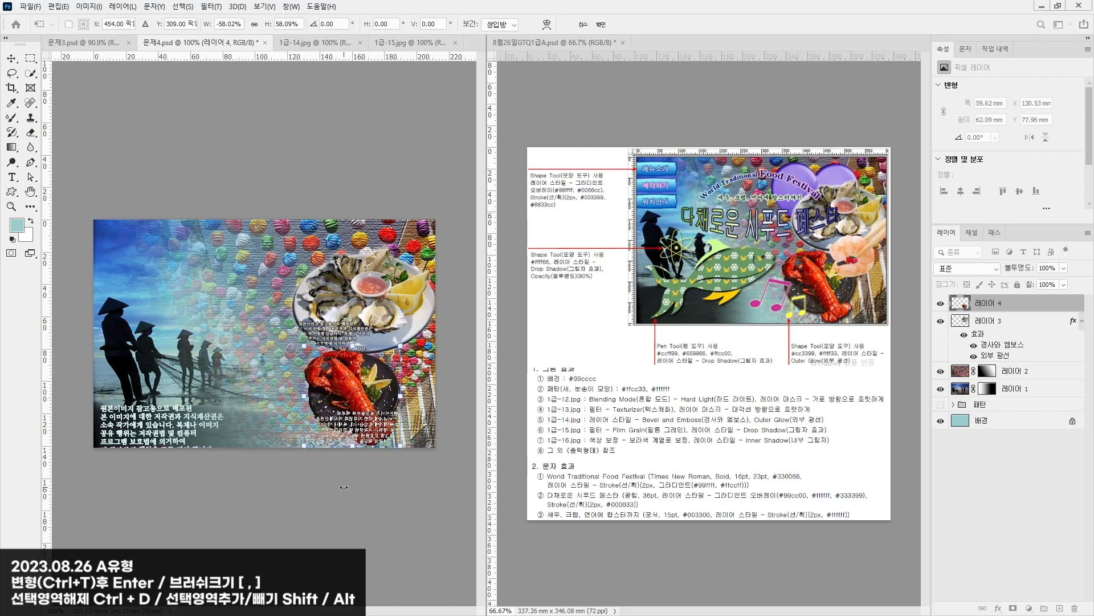
pyautogui.press('Return')
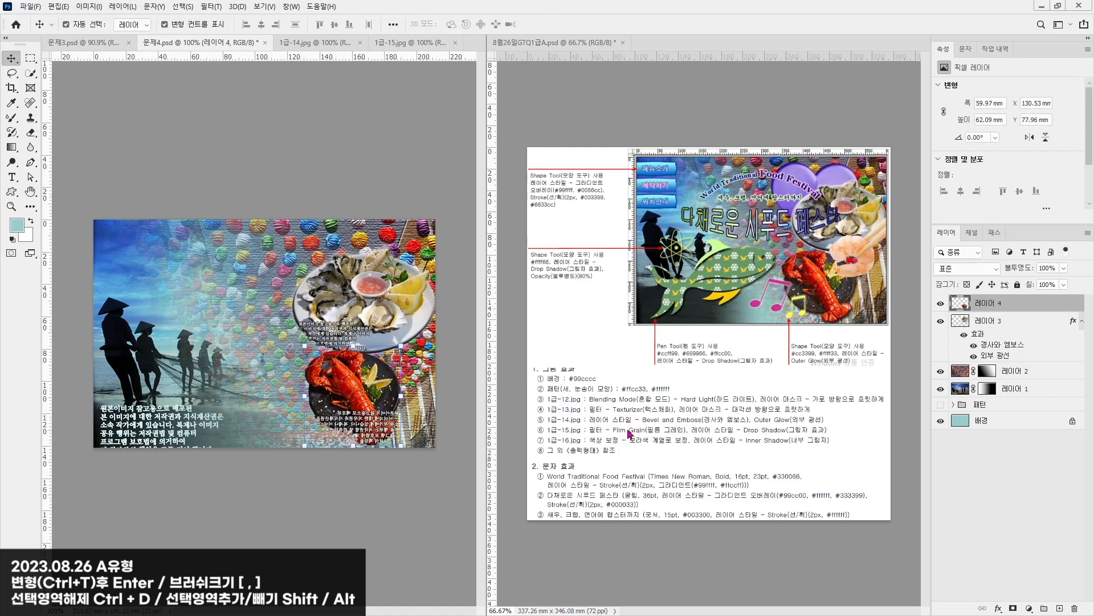
# Step: Apply the Film Grain filter from the Filter Gallery to the lobster layer
pyautogui.click(208, 8)
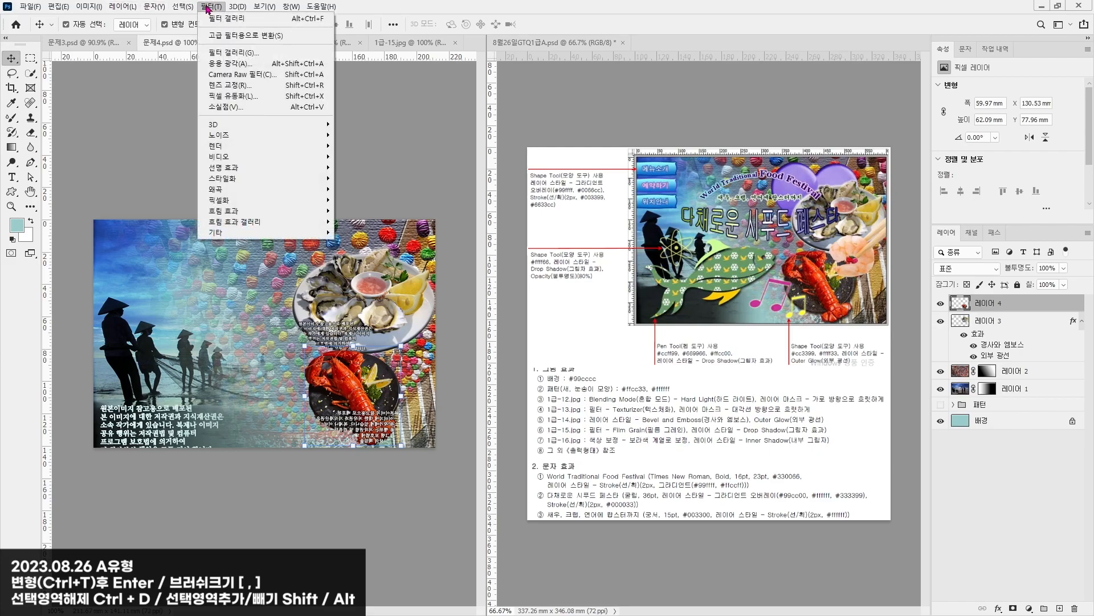
pyautogui.click(228, 53)
pyautogui.click(938, 314)
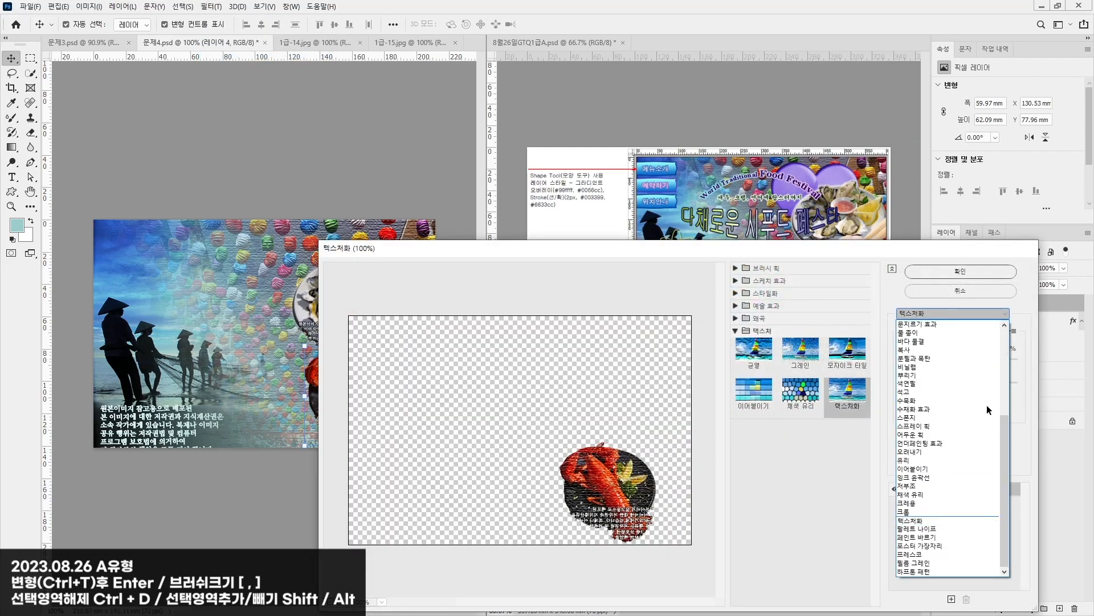
pyautogui.moveTo(1004, 449); pyautogui.dragTo(1005, 439)
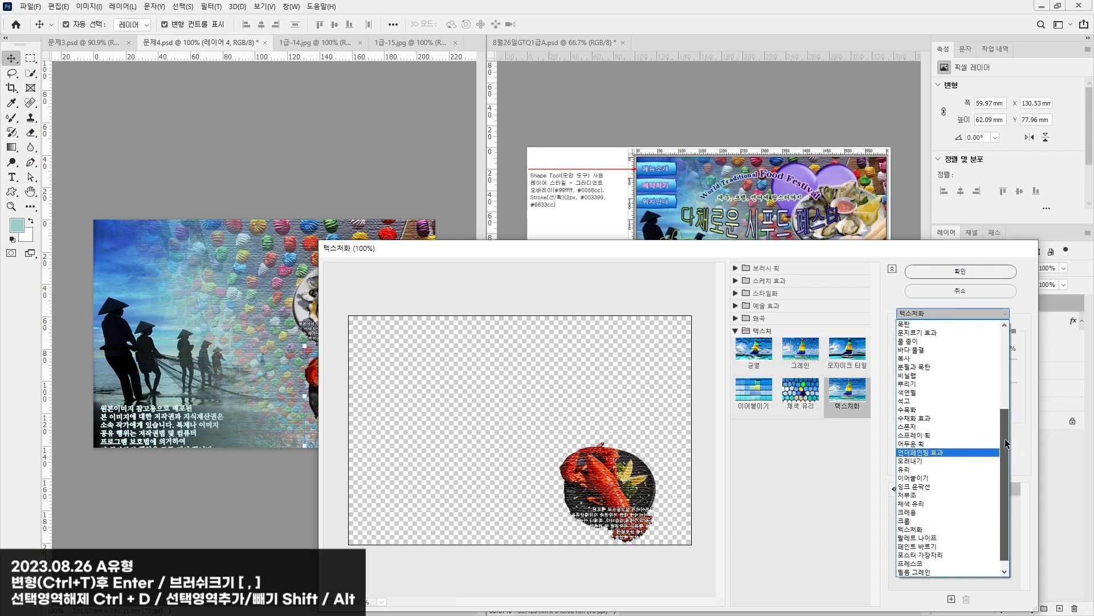
pyautogui.click(915, 570)
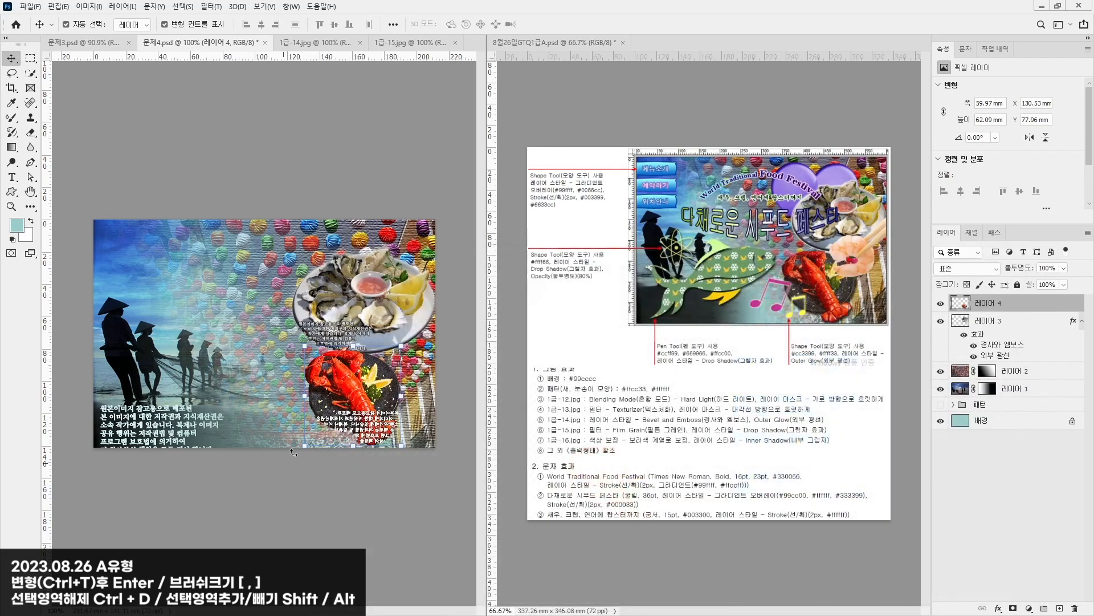
pyautogui.click(939, 272)
# Step: Add a Drop Shadow layer style to the lobster layer
pyautogui.doubleClick(1061, 302)
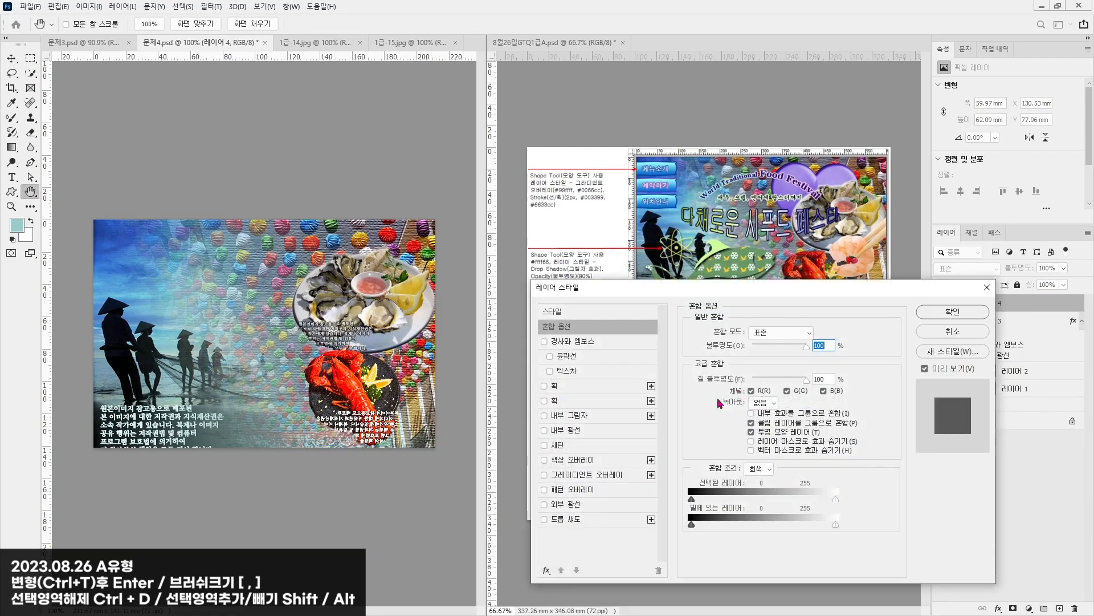
pyautogui.click(575, 520)
pyautogui.click(952, 312)
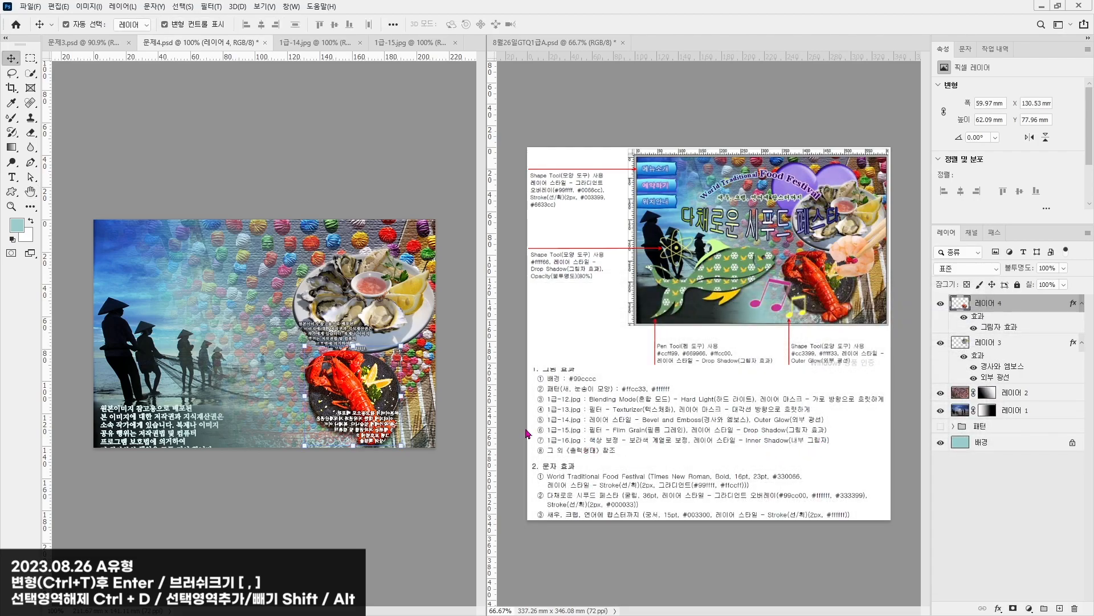
# Step: Open the balloon source image 1급-16.jpg
pyautogui.click(32, 7)
pyautogui.click(43, 33)
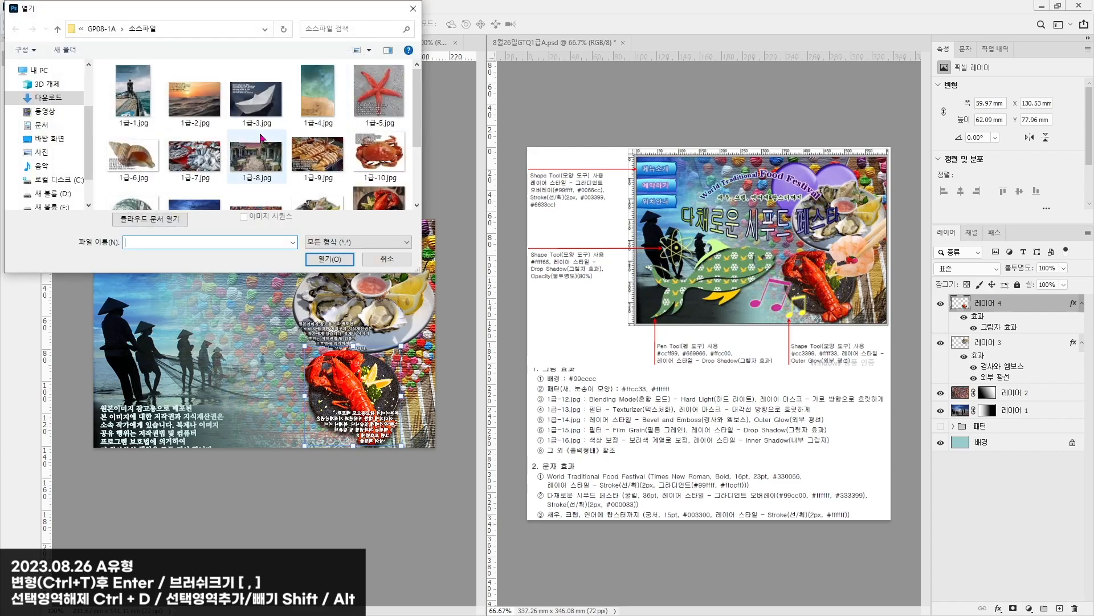
pyautogui.doubleClick(137, 179)
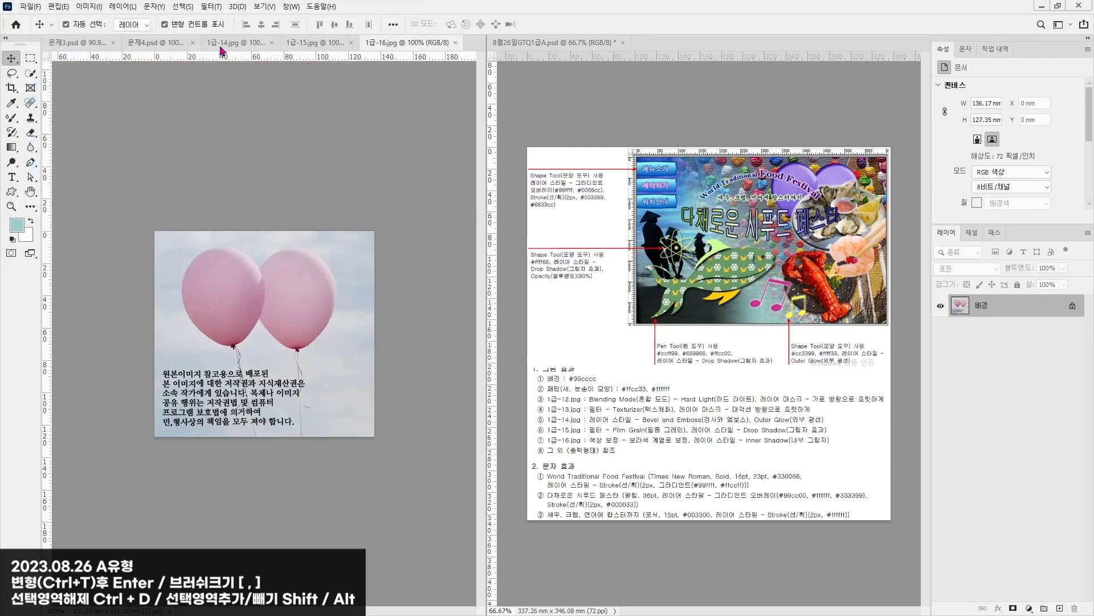
# Step: Select both pink balloons with the Quick Selection tool, leaving out the sky and the strings
pyautogui.click(31, 73)
pyautogui.moveTo(220, 276)
pyautogui.mouseDown()
pyautogui.moveTo(287, 288)
pyautogui.moveTo(299, 277)
pyautogui.mouseUp()
pyautogui.moveTo(252, 238)
pyautogui.mouseDown()
pyautogui.moveTo(306, 239)
pyautogui.moveTo(356, 274)
pyautogui.moveTo(370, 331)
pyautogui.mouseUp()
pyautogui.moveTo(214, 235); pyautogui.dragTo(232, 251)
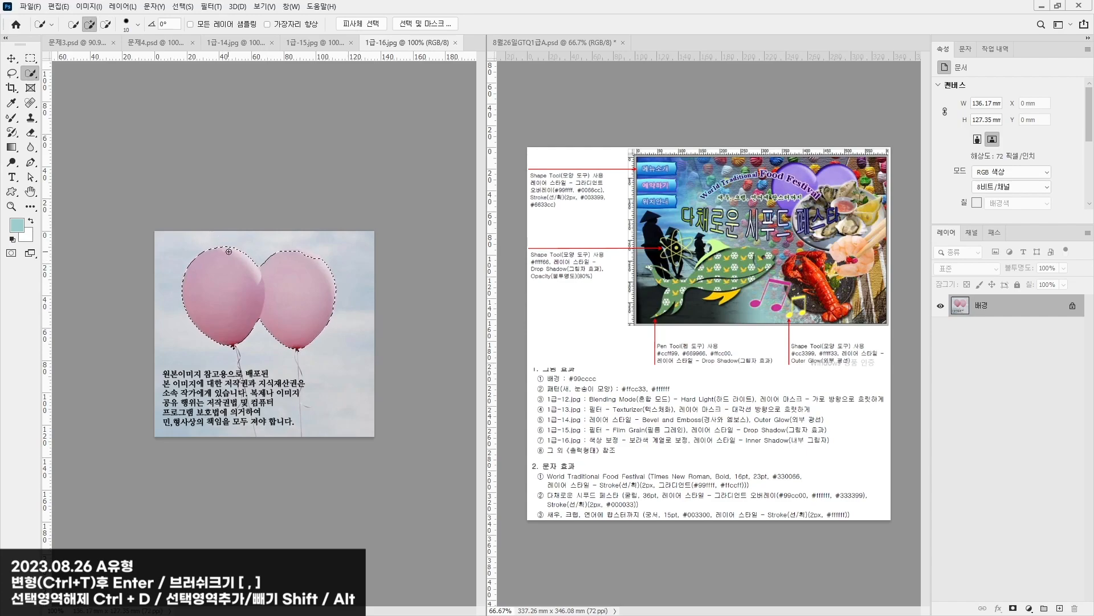
pyautogui.click(308, 256)
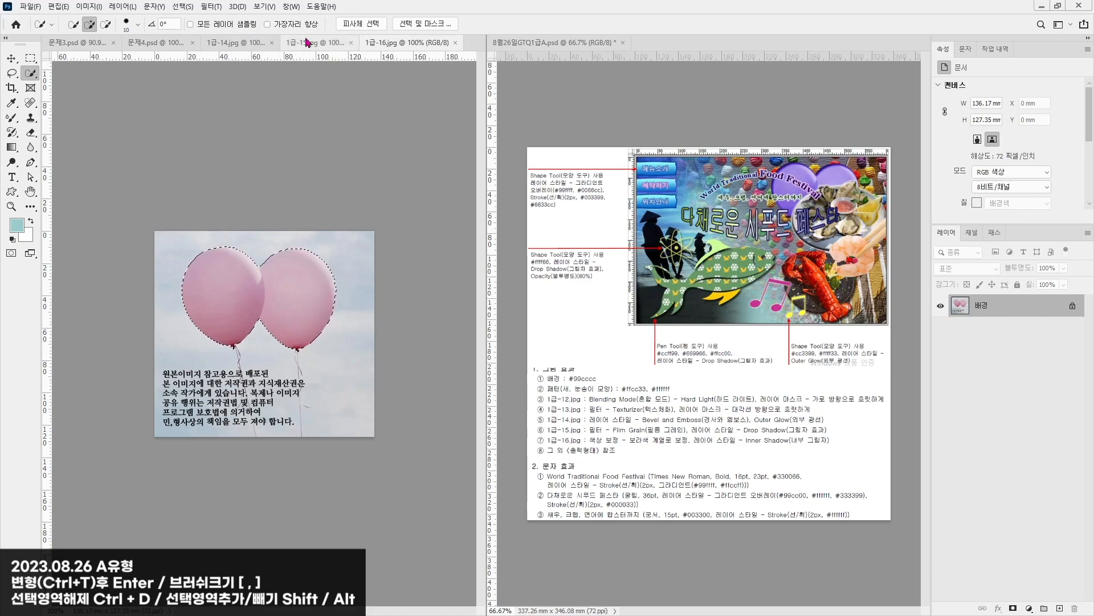
# Step: Paste the selected balloons into 문제4.psd as a new layer above the lobster plate
pyautogui.click(154, 42)
pyautogui.click(11, 59)
pyautogui.hotkey('ctrl', 'v')
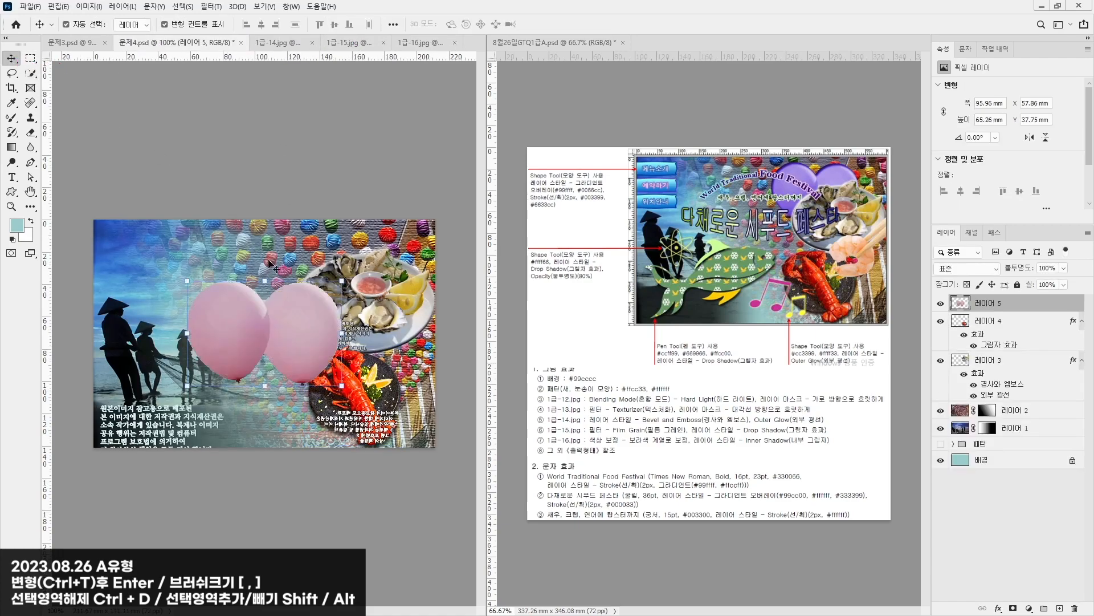
# Step: Scale the balloons to about 73%, move them behind the oyster plate's upper edge, and place their layer below 레이어 3
pyautogui.moveTo(325, 307); pyautogui.dragTo(381, 249)
pyautogui.moveTo(357, 285); pyautogui.dragTo(364, 268)
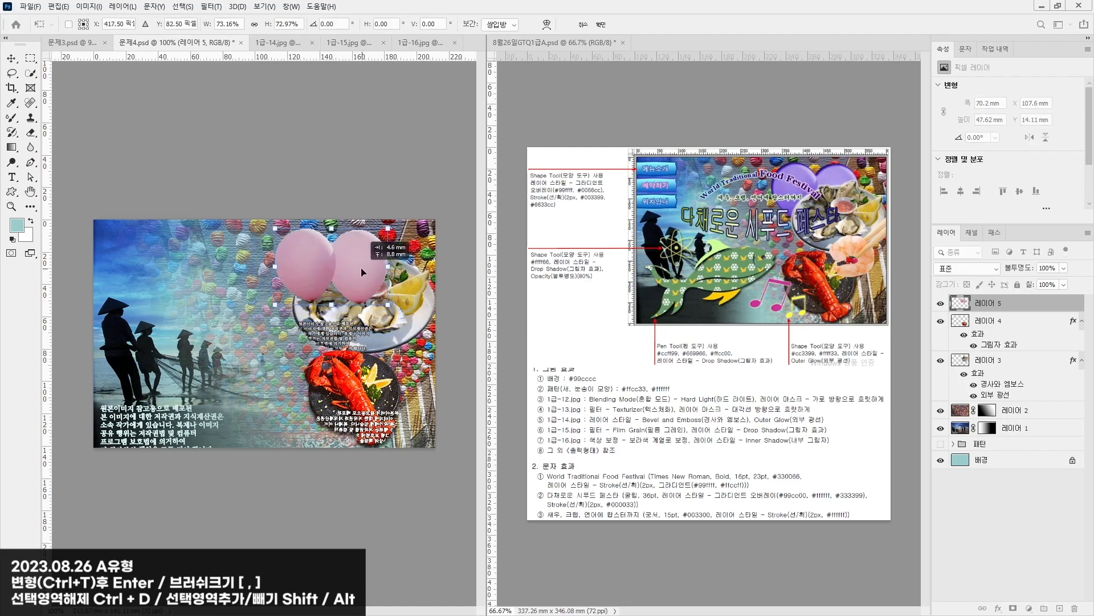
pyautogui.press('Return')
pyautogui.moveTo(999, 308); pyautogui.dragTo(994, 402)
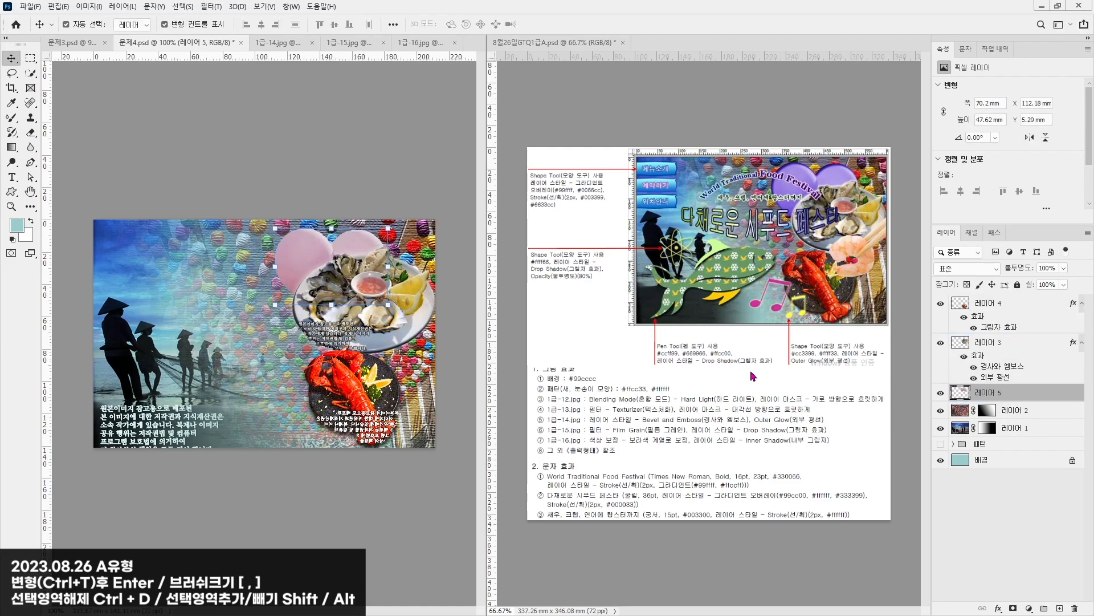
# Step: Colorize the balloon layer purple with Hue/Saturation, using hue 261 and saturation 69
pyautogui.click(90, 6)
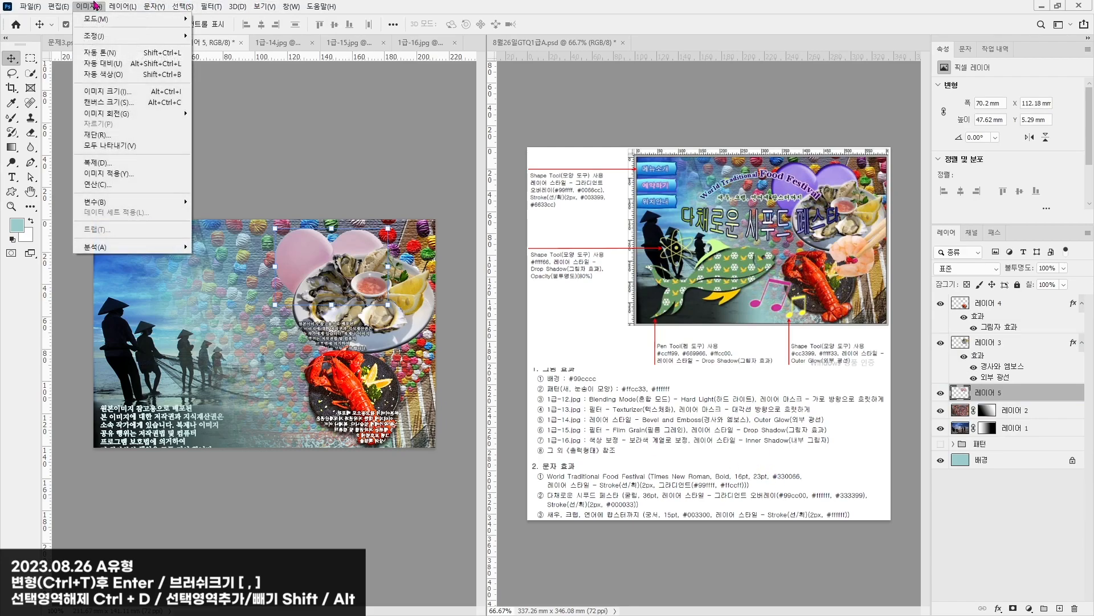
pyautogui.moveTo(95, 37)
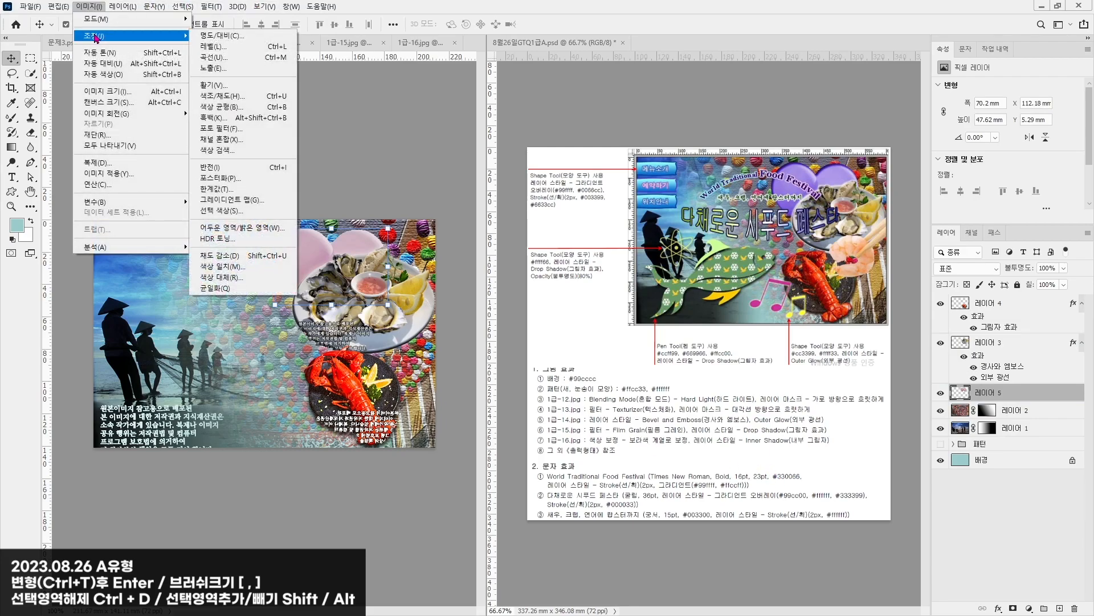
pyautogui.click(222, 96)
pyautogui.click(831, 495)
pyautogui.moveTo(696, 424); pyautogui.dragTo(723, 429)
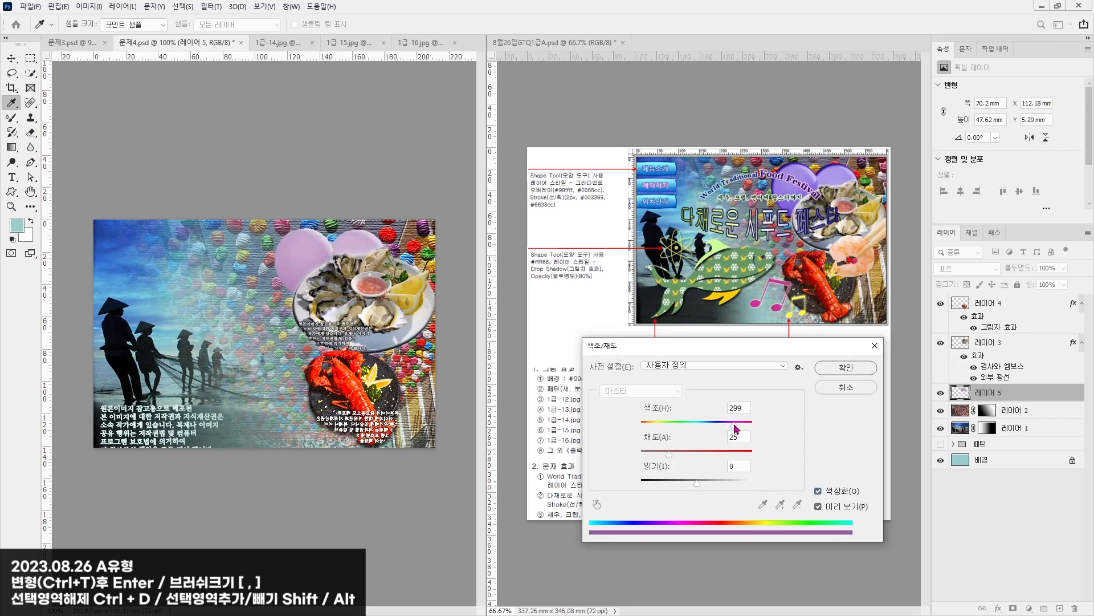
pyautogui.moveTo(707, 454); pyautogui.dragTo(726, 427)
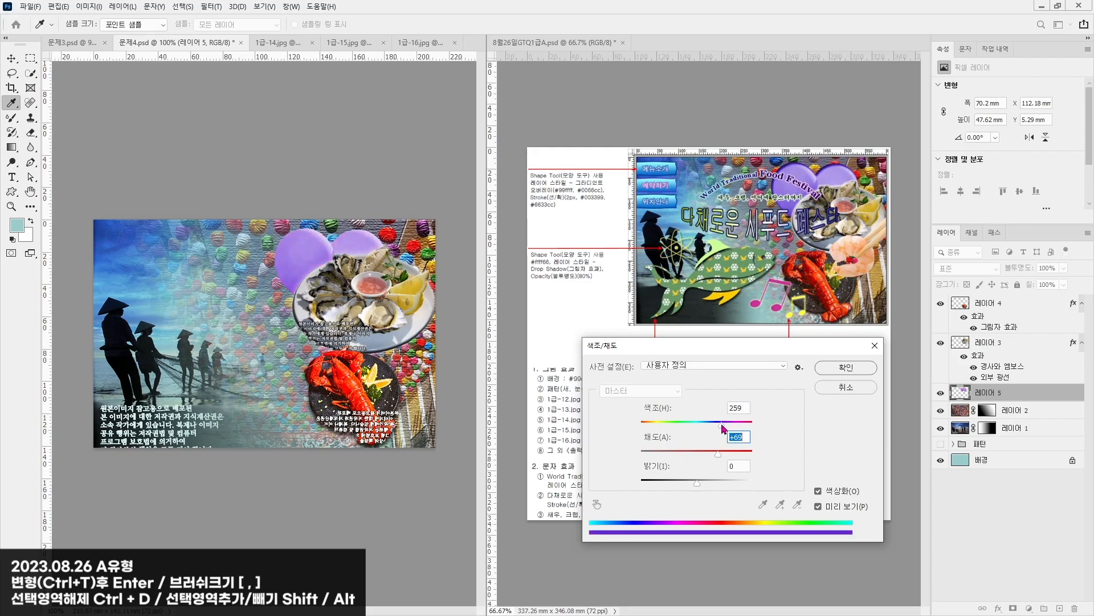
pyautogui.click(723, 427)
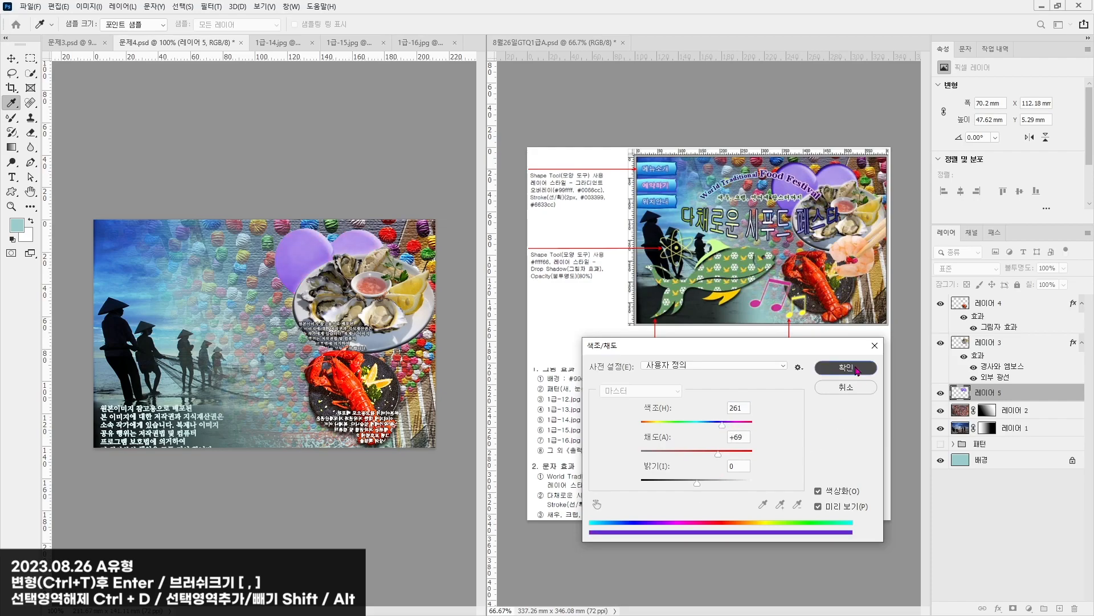
pyautogui.click(857, 369)
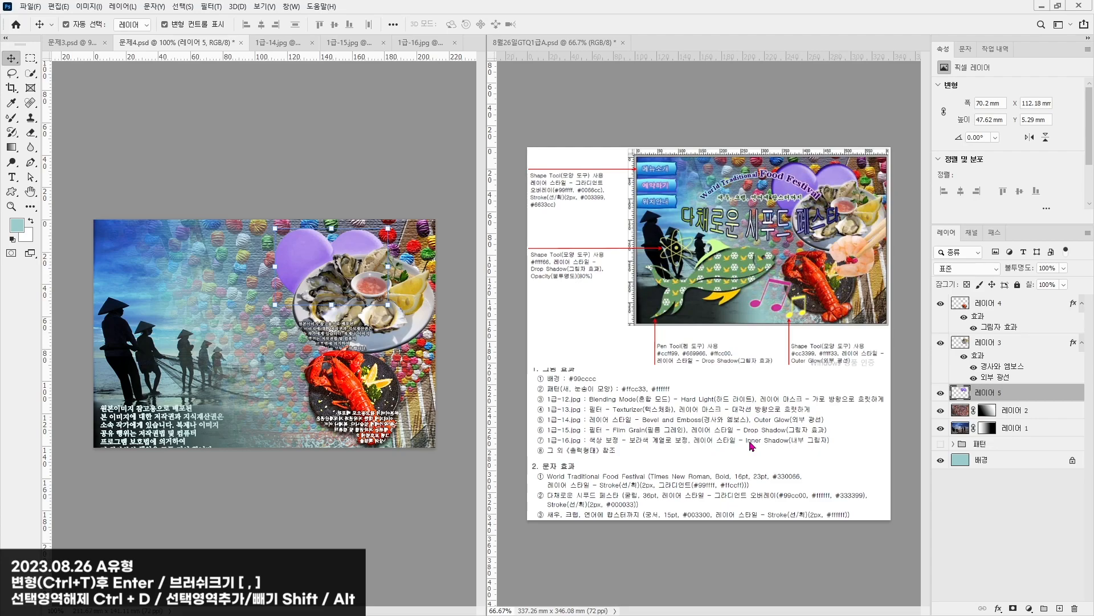
# Step: Add an Inner Shadow layer style to the balloons with a 125° angle and 100% opacity
pyautogui.click(997, 607)
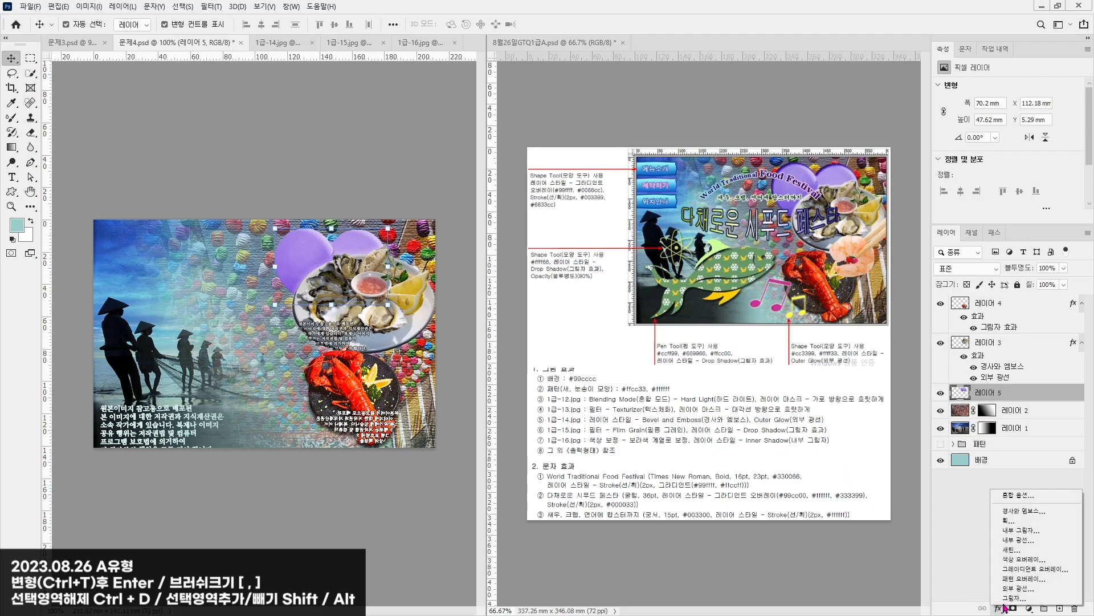
pyautogui.click(1018, 530)
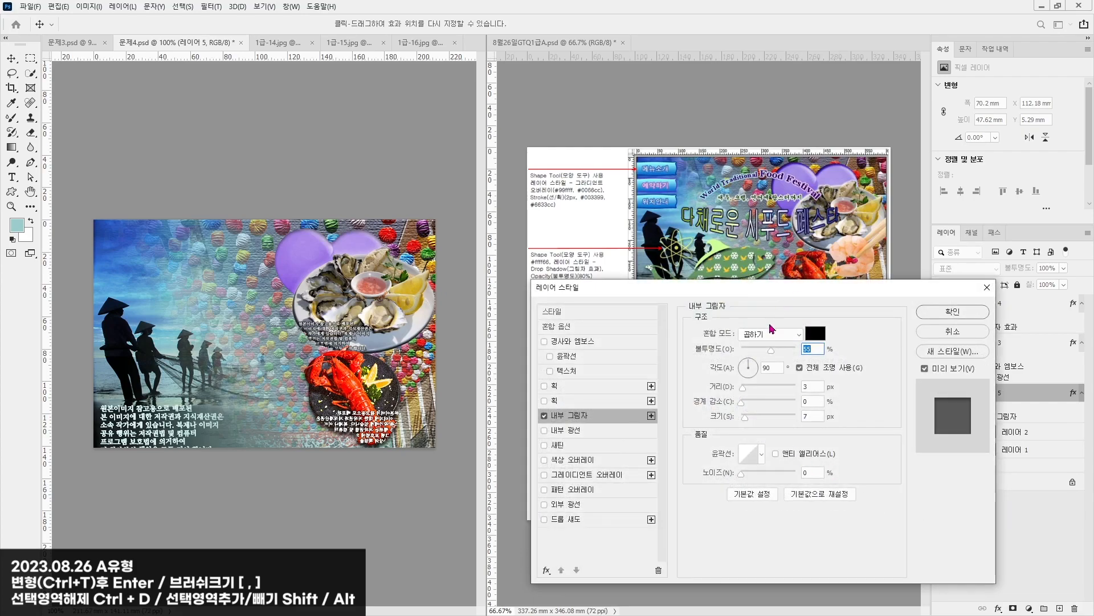
pyautogui.click(747, 366)
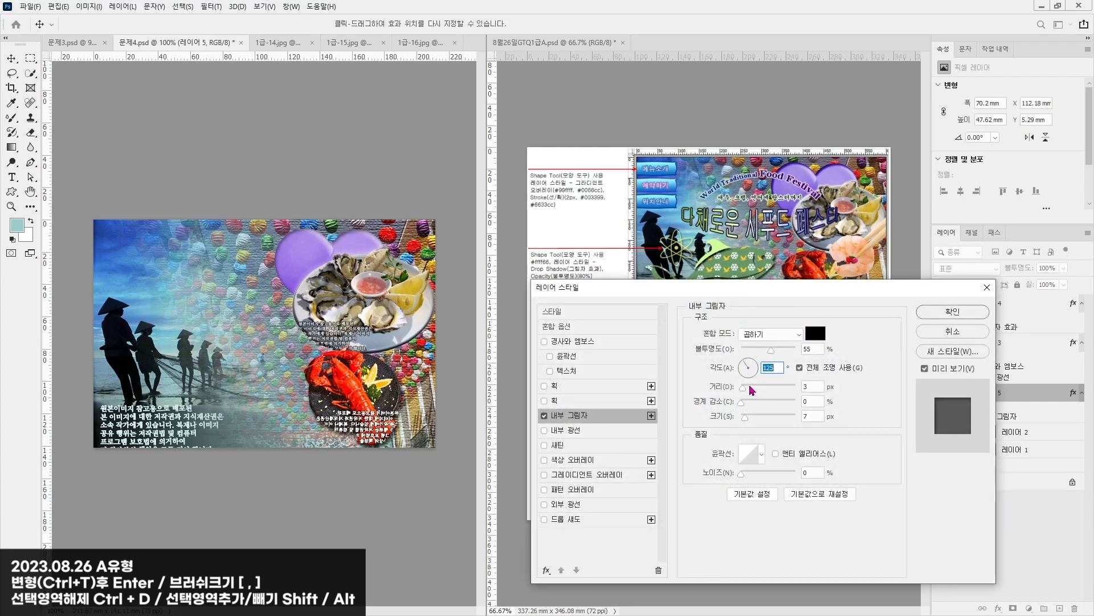
pyautogui.moveTo(779, 354); pyautogui.dragTo(801, 354)
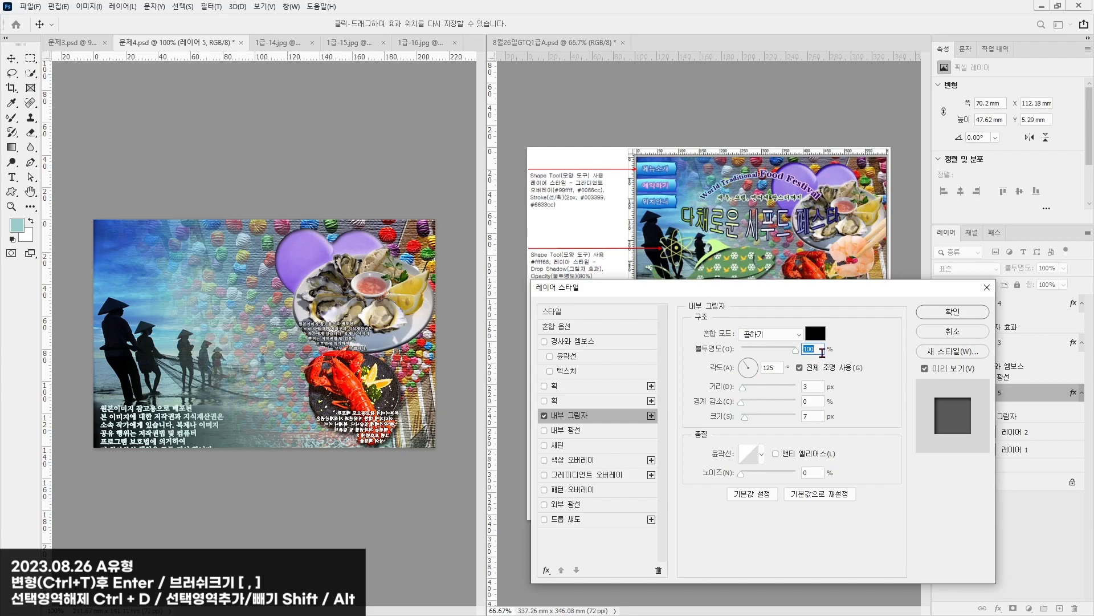
pyautogui.click(749, 420)
pyautogui.click(931, 314)
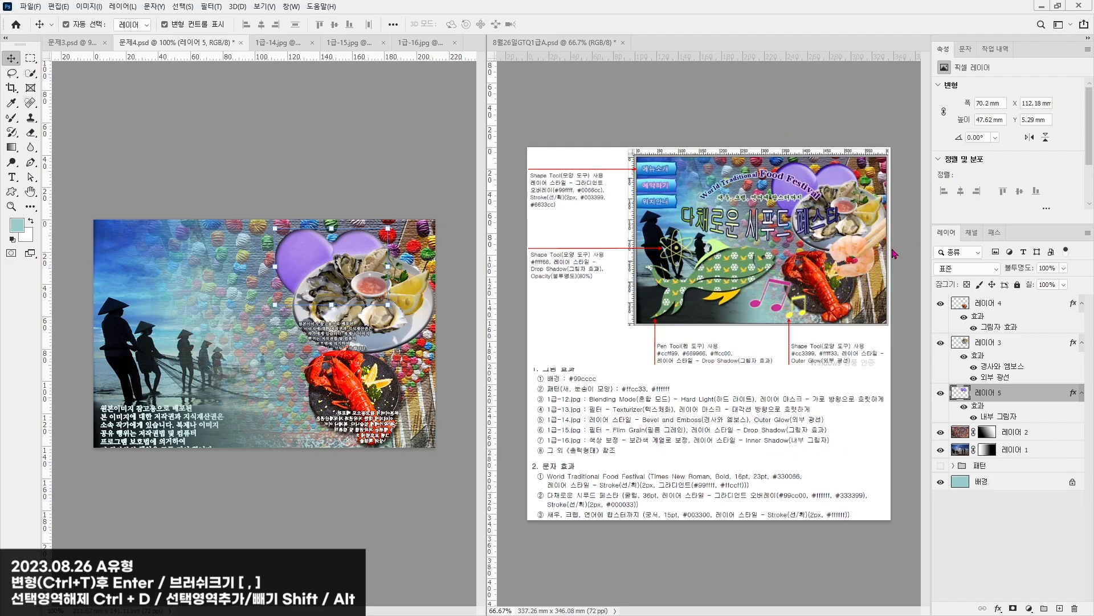
# Step: Open the shrimp and chopsticks source image 1급-17.jpg
pyautogui.click(37, 6)
pyautogui.click(34, 32)
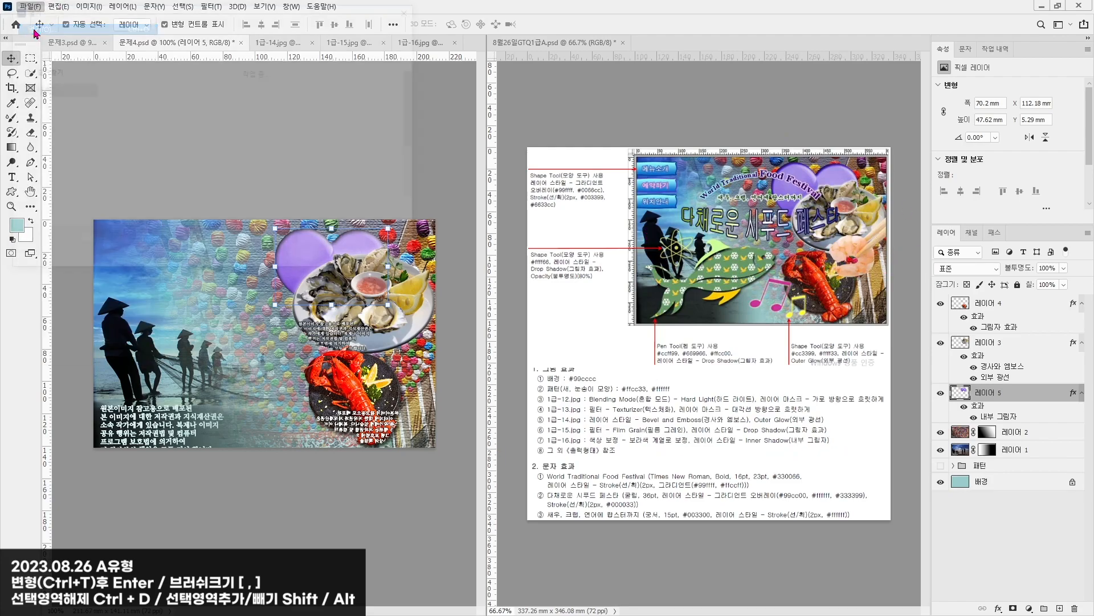
pyautogui.scroll(-2, 212, 178)
pyautogui.doubleClick(212, 177)
# Step: Select the shrimp and chopsticks with the Object Selection tool and subtract stray areas near the caption with the Quick Selection tool
pyautogui.rightClick(30, 73)
pyautogui.click(79, 76)
pyautogui.moveTo(145, 242); pyautogui.dragTo(448, 422)
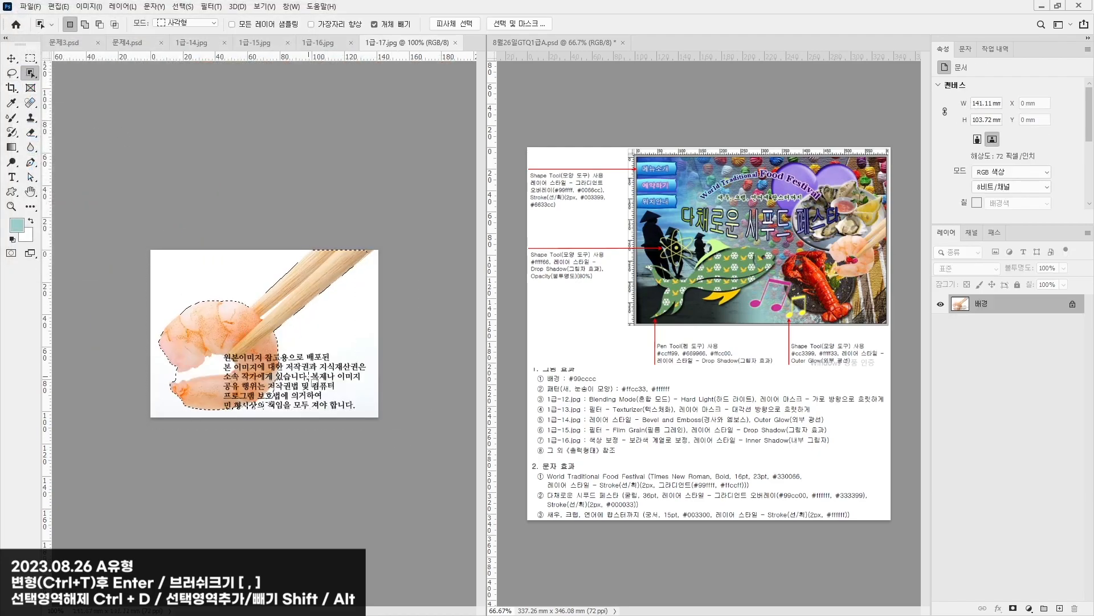
pyautogui.rightClick(31, 73)
pyautogui.click(82, 85)
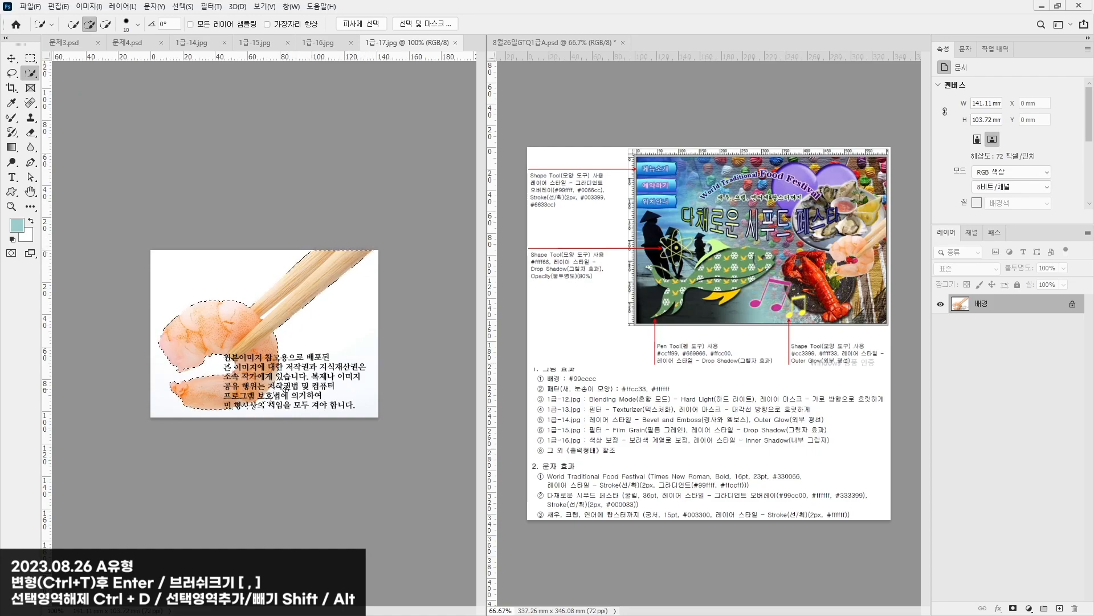
pyautogui.keyDown('alt'); pyautogui.click(251, 404); pyautogui.keyUp('alt')
pyautogui.keyDown('alt'); pyautogui.click(272, 402); pyautogui.keyUp('alt')
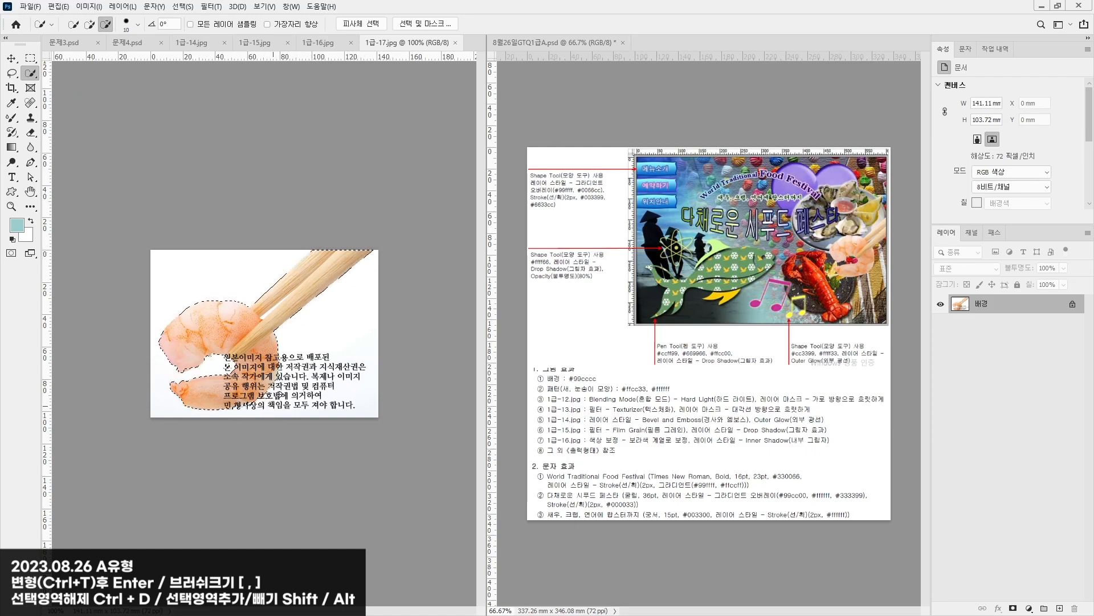
# Step: Copy the selected shrimp and chopsticks and paste them into 문제4.psd as a new layer
pyautogui.hotkey('ctrl', 'c')
pyautogui.click(119, 48)
pyautogui.press('v')
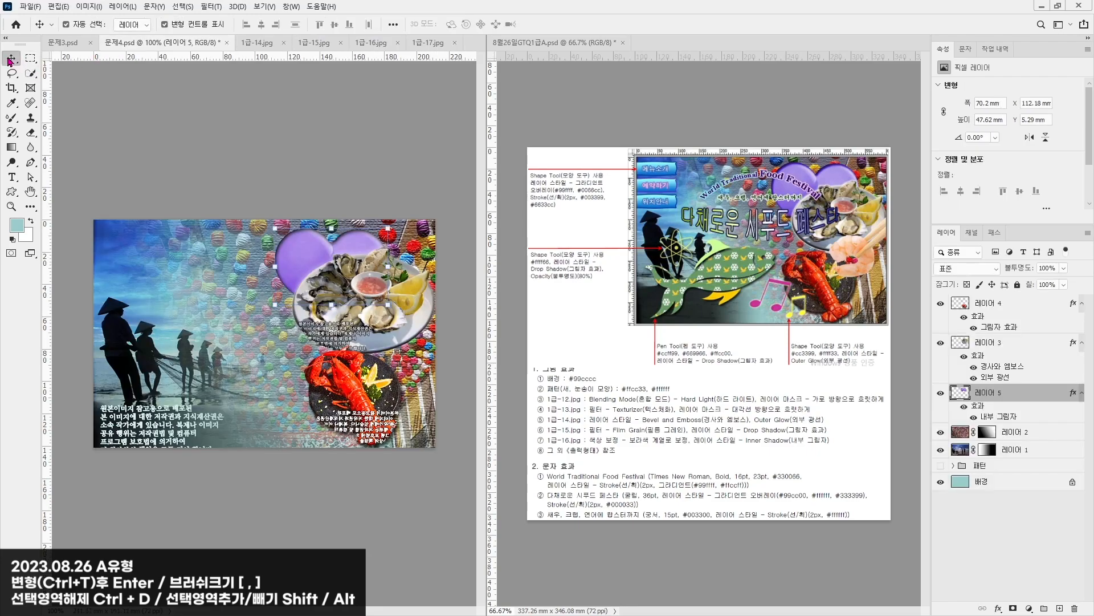
pyautogui.hotkey('ctrl', 'v')
# Step: Scale the shrimp to about 61%, move its layer to the top of the stack, and position it between the oysters and lobster at the canvas edge
pyautogui.moveTo(372, 253); pyautogui.dragTo(336, 289)
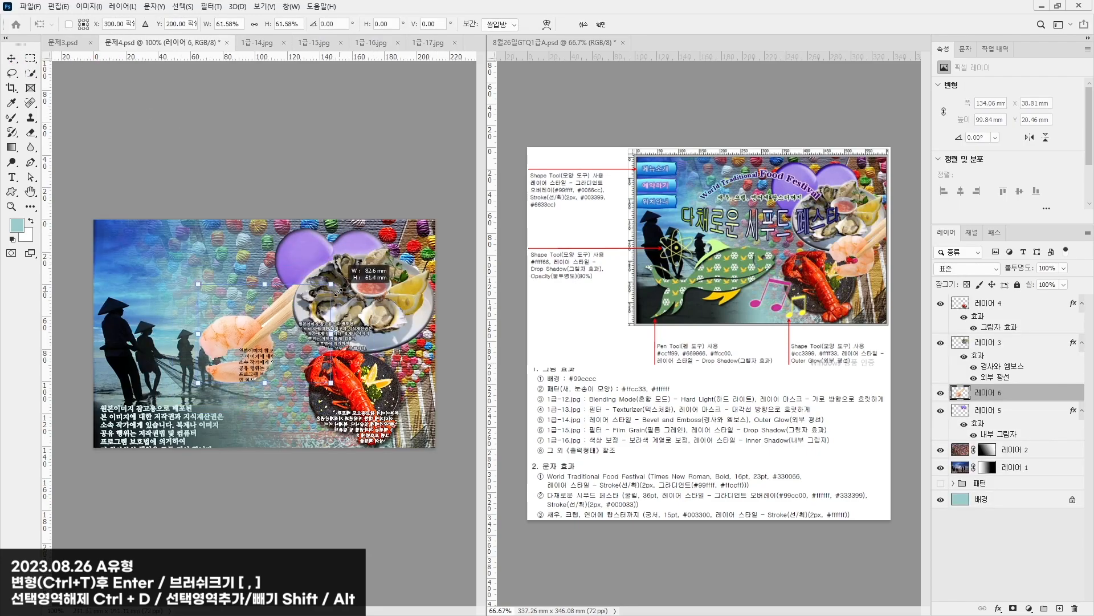
pyautogui.moveTo(239, 336); pyautogui.dragTo(377, 356)
pyautogui.press('Return')
pyautogui.moveTo(1009, 393); pyautogui.dragTo(1023, 308)
pyautogui.click(399, 164)
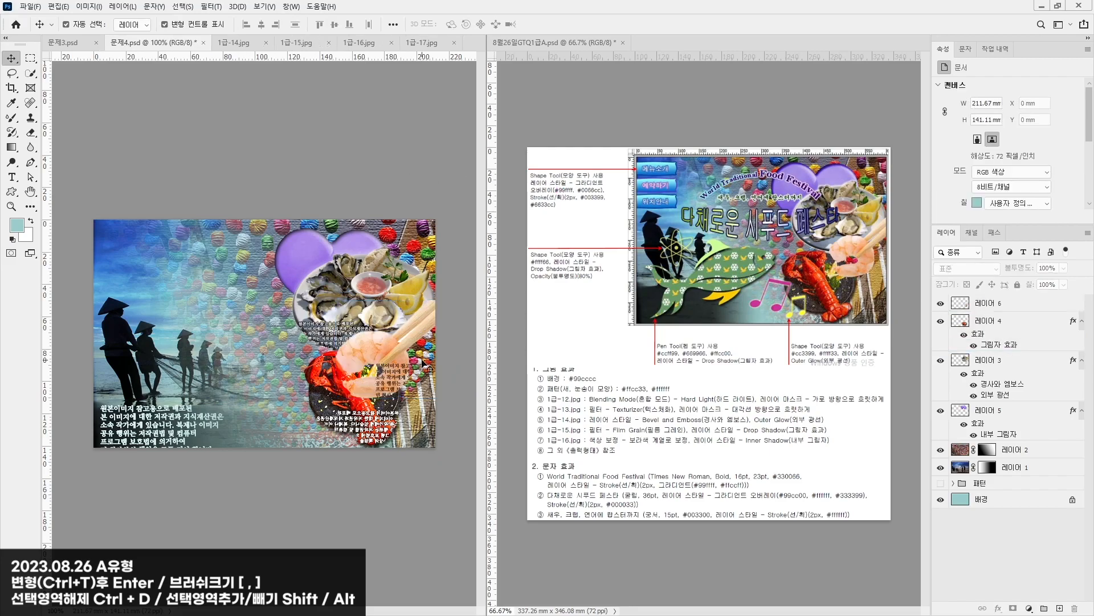
pyautogui.moveTo(391, 350); pyautogui.dragTo(413, 336)
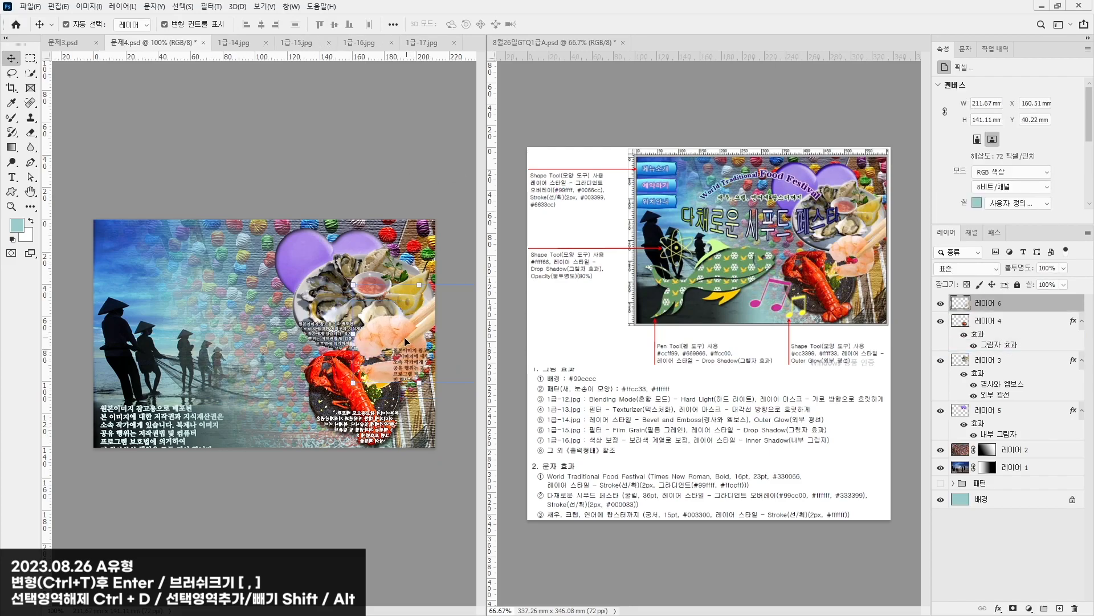
pyautogui.click(464, 226)
pyautogui.scroll(5, 416, 353)
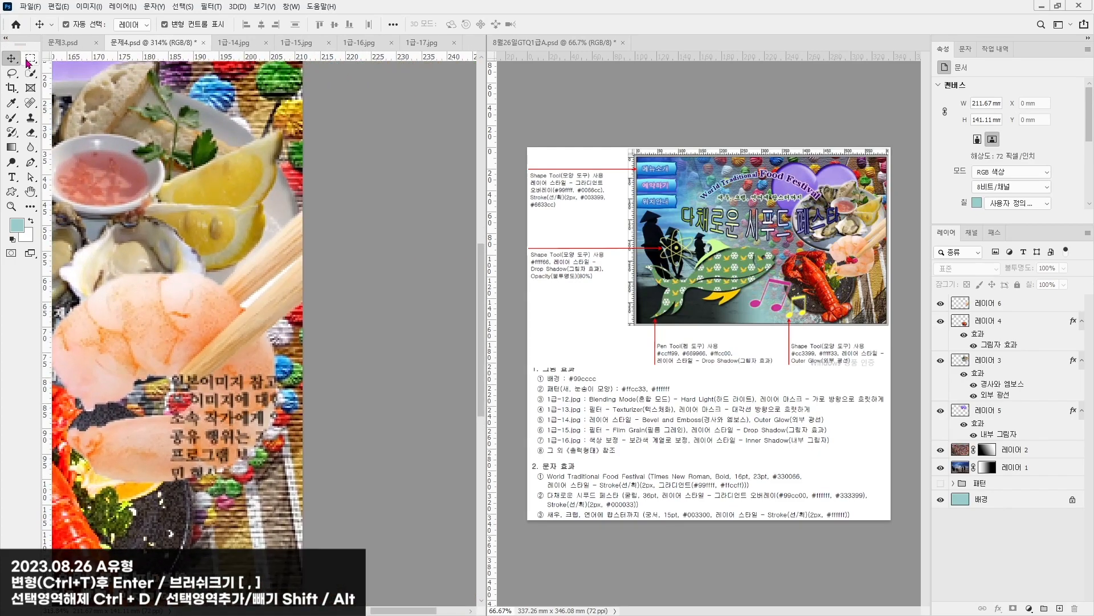
pyautogui.click(31, 72)
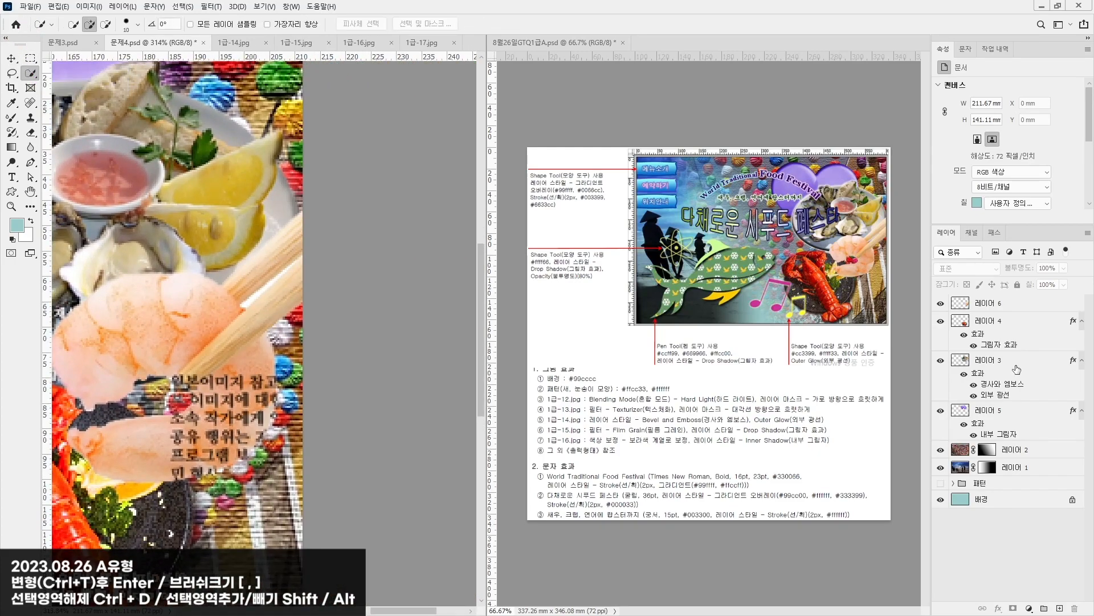
pyautogui.click(1002, 305)
pyautogui.rightClick(28, 77)
pyautogui.click(85, 95)
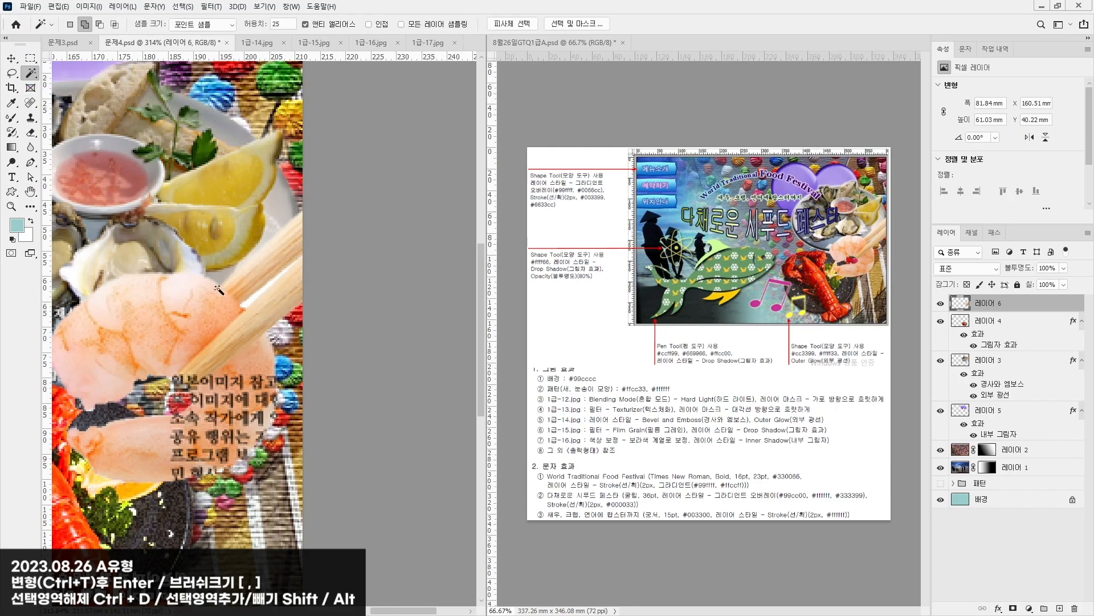
pyautogui.click(249, 304)
pyautogui.hotkey('ctrl', 'd')
pyautogui.click(369, 25)
pyautogui.click(257, 295)
pyautogui.hotkey('ctrl', 'd')
pyautogui.hotkey('ctrl', '0')
pyautogui.click(11, 58)
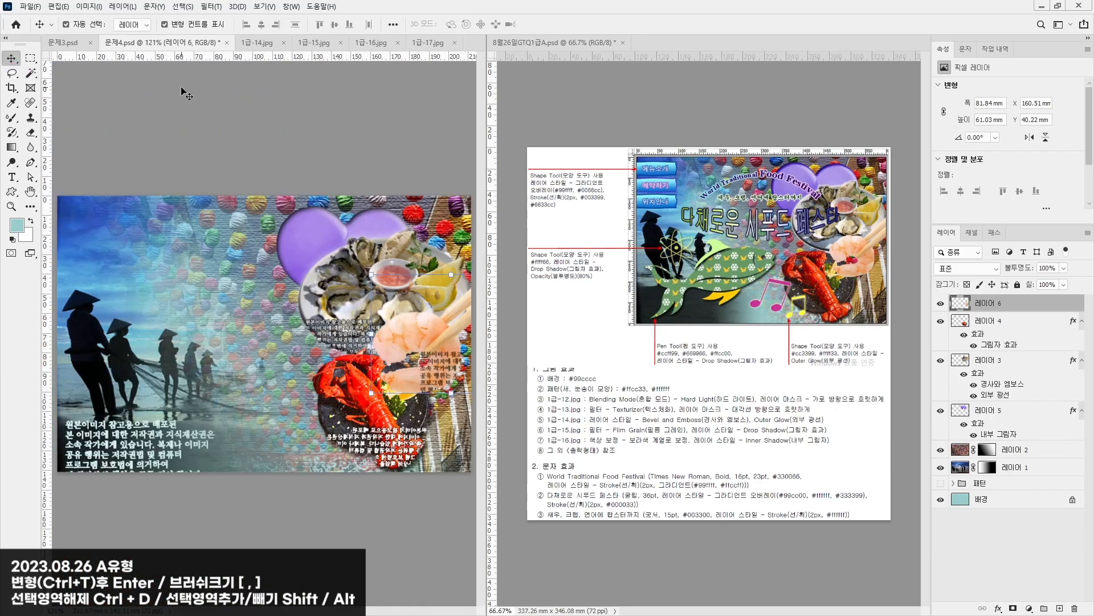
# Step: Draw a rounded banner custom shape (배너 3) about 100 by 32 px near the canvas's upper-left corner
pyautogui.click(183, 93)
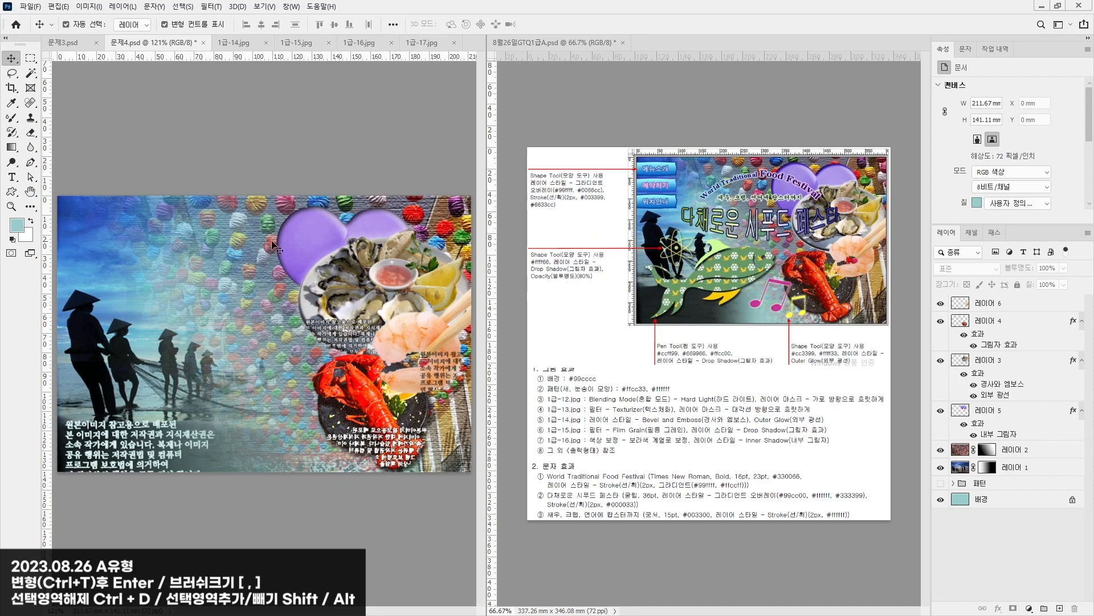
pyautogui.click(11, 191)
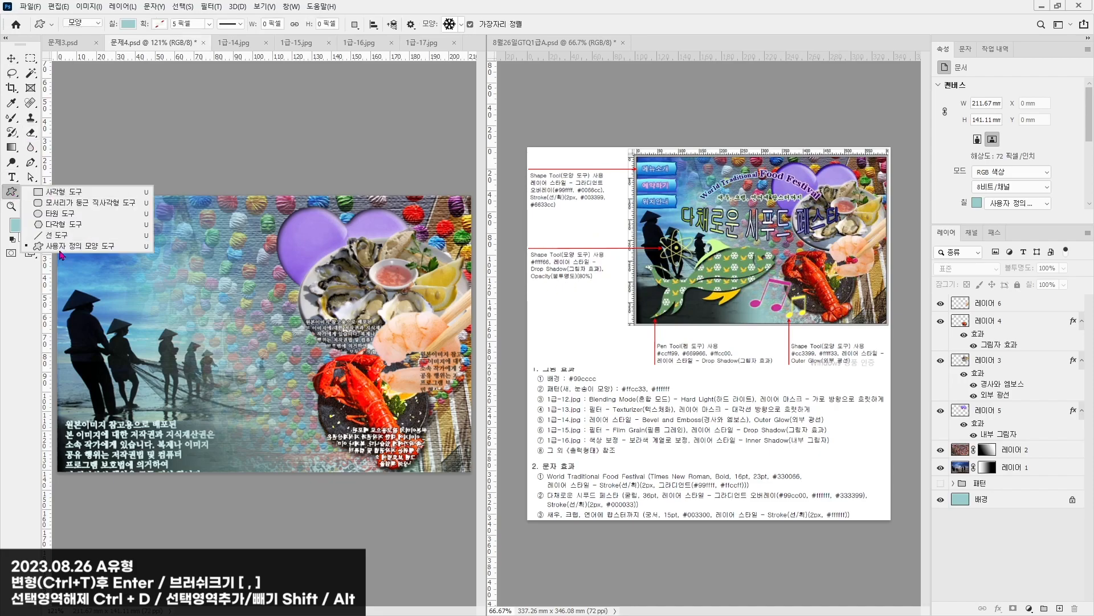
pyautogui.click(62, 246)
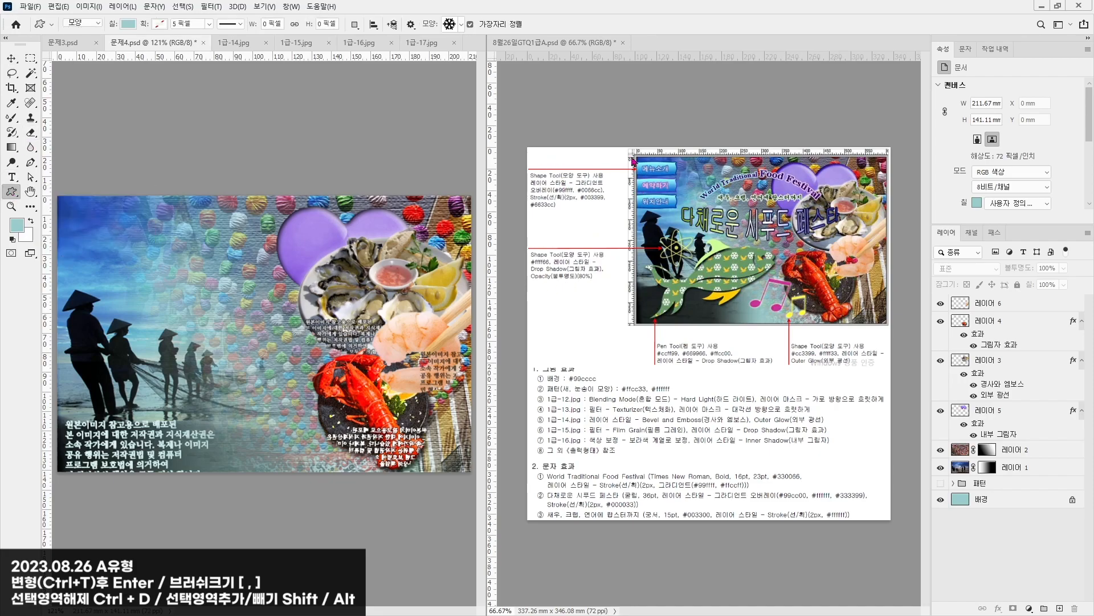
pyautogui.click(457, 26)
pyautogui.moveTo(588, 244); pyautogui.dragTo(591, 186)
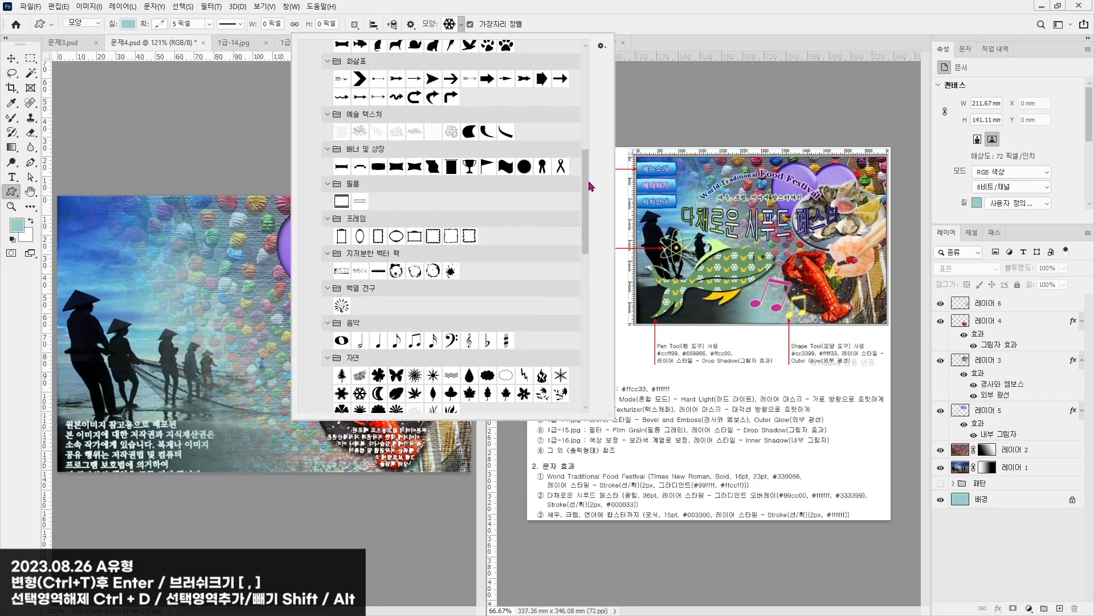
pyautogui.doubleClick(378, 167)
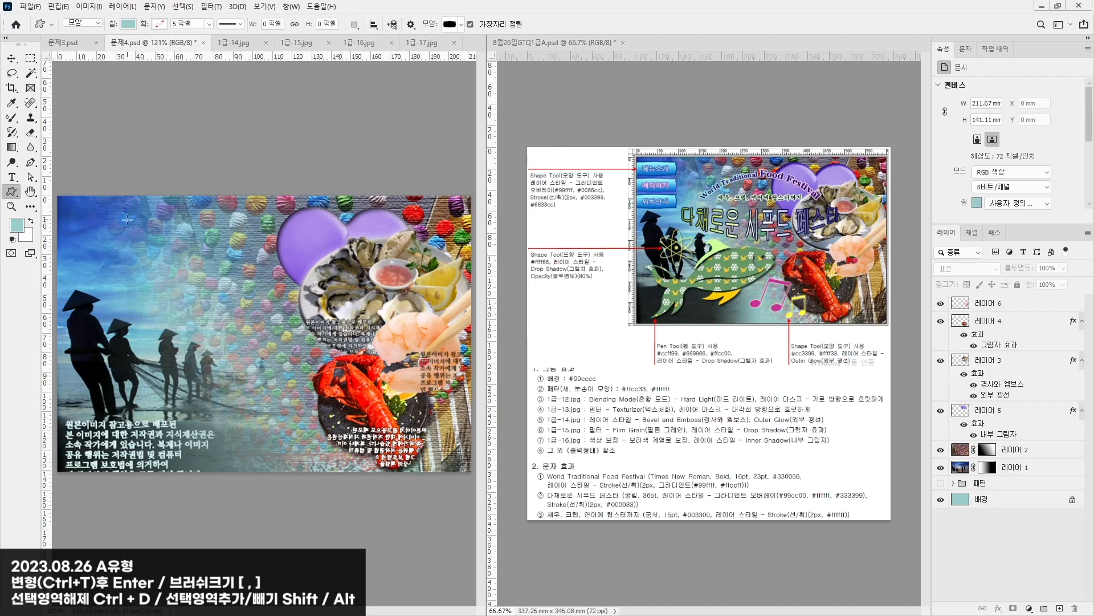
pyautogui.moveTo(56, 209); pyautogui.dragTo(126, 230)
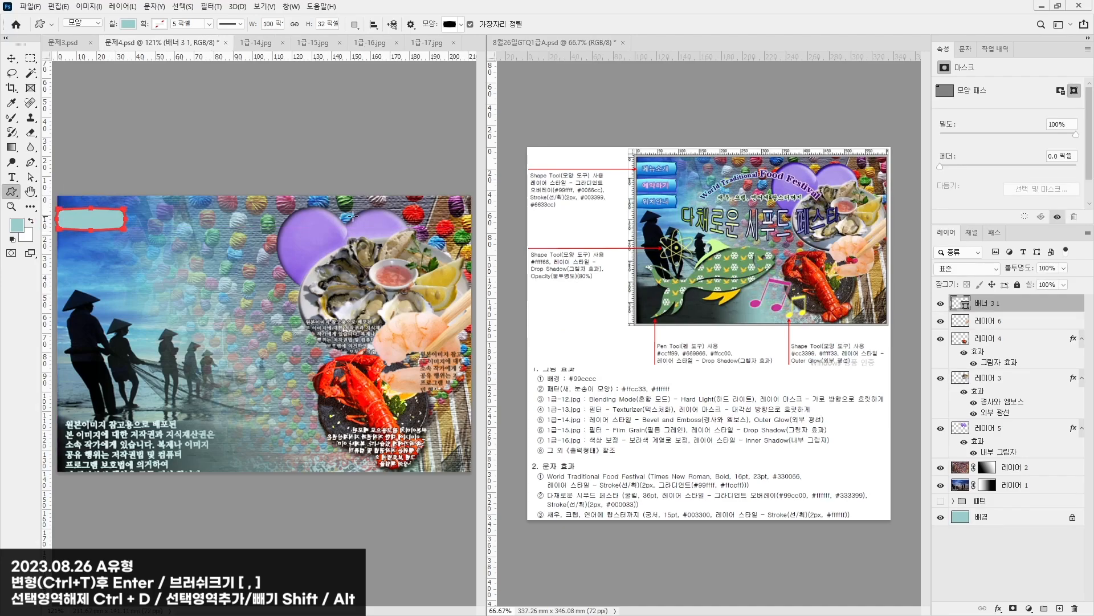
# Step: Add a Gradient Overlay to the banner shape and set the gradient's start color to #99ffff
pyautogui.doubleClick(1074, 311)
pyautogui.click(595, 474)
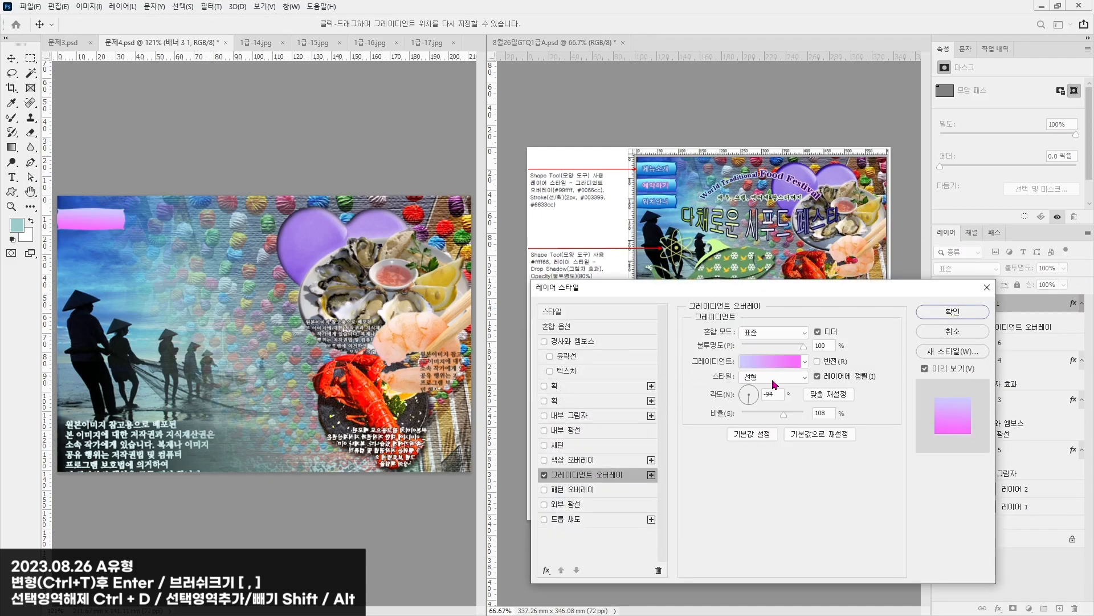
pyautogui.click(774, 363)
pyautogui.click(100, 261)
pyautogui.click(155, 310)
pyautogui.write('99ffff')
pyautogui.press('Return')
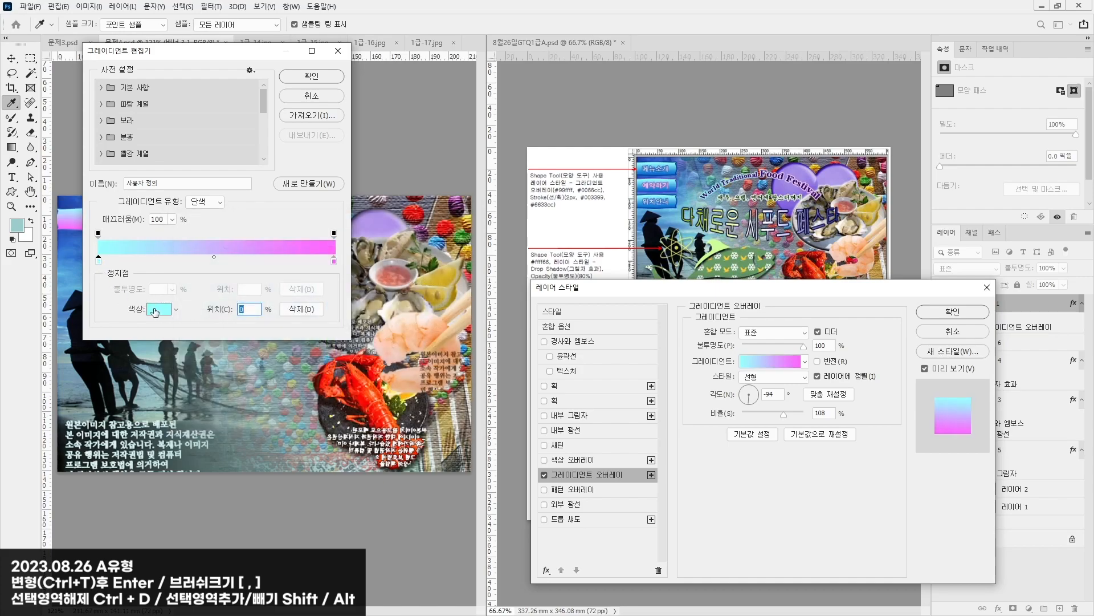
# Step: Set the end color of the banner's gradient to #0066cc
pyautogui.click(334, 261)
pyautogui.click(159, 309)
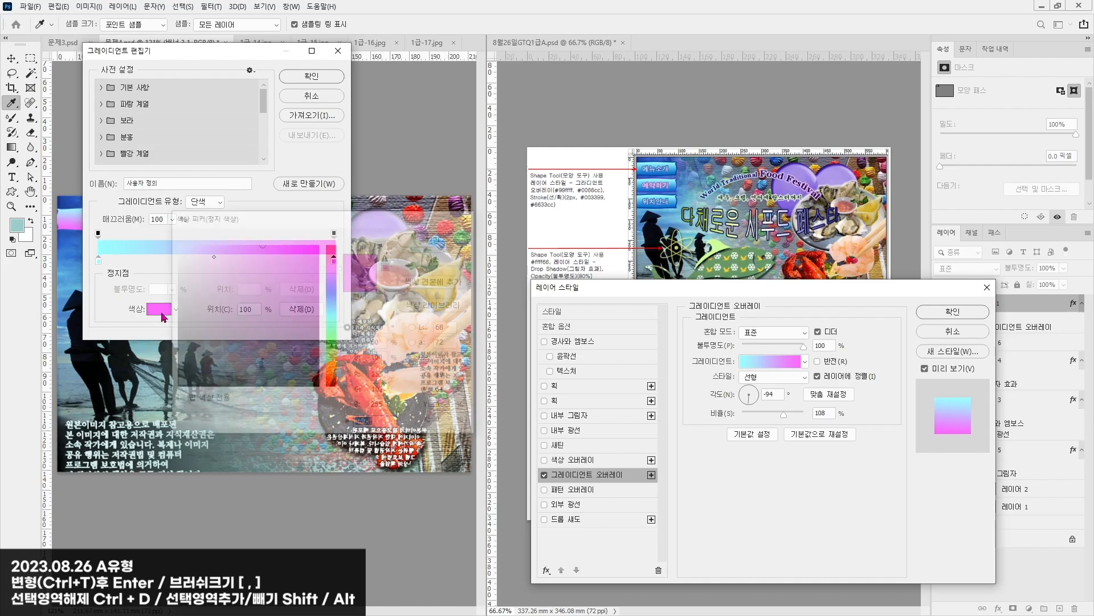
pyautogui.write('10')
pyautogui.press('BackSpace')
pyautogui.press('BackSpace')
pyautogui.write('0066cc')
pyautogui.press('Return')
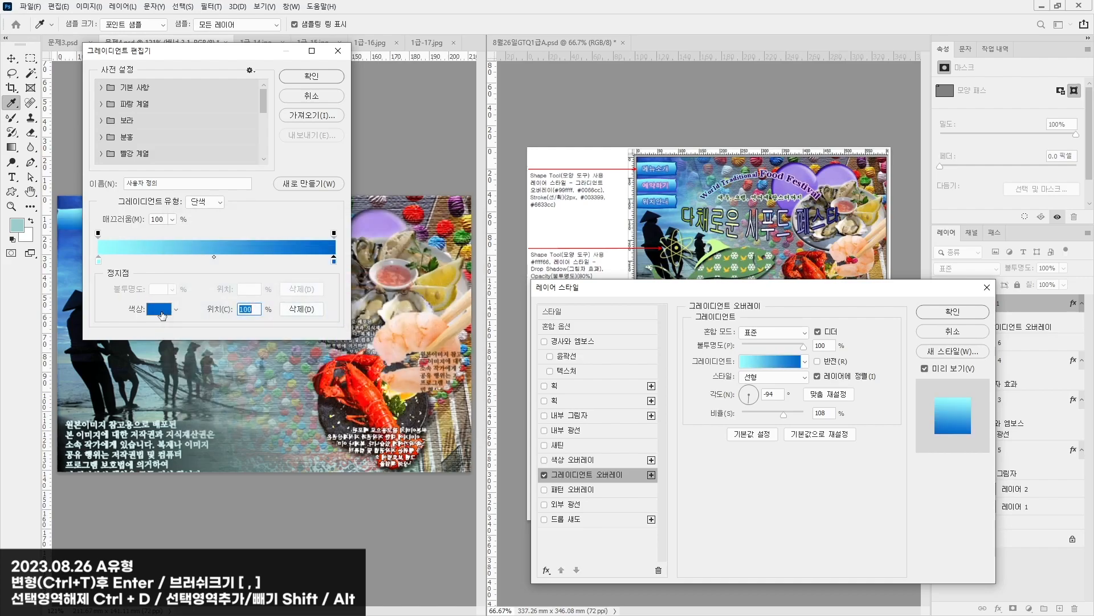
# Step: Add a 2 px outside Stroke in #003399 to the banner, keeping its gradient overlay
pyautogui.press('Return')
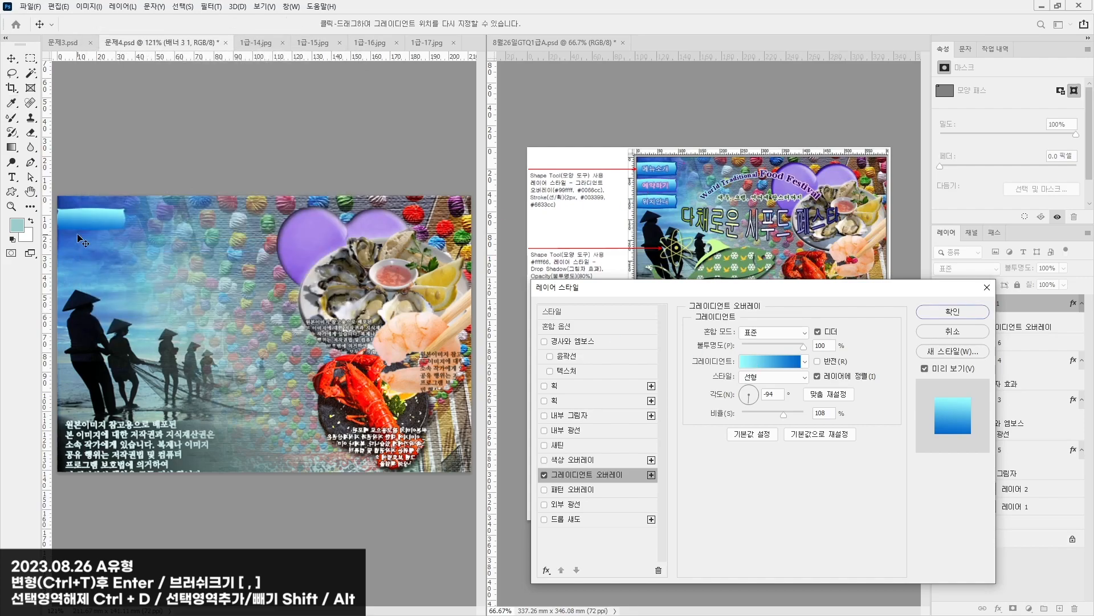
pyautogui.click(556, 386)
pyautogui.click(719, 422)
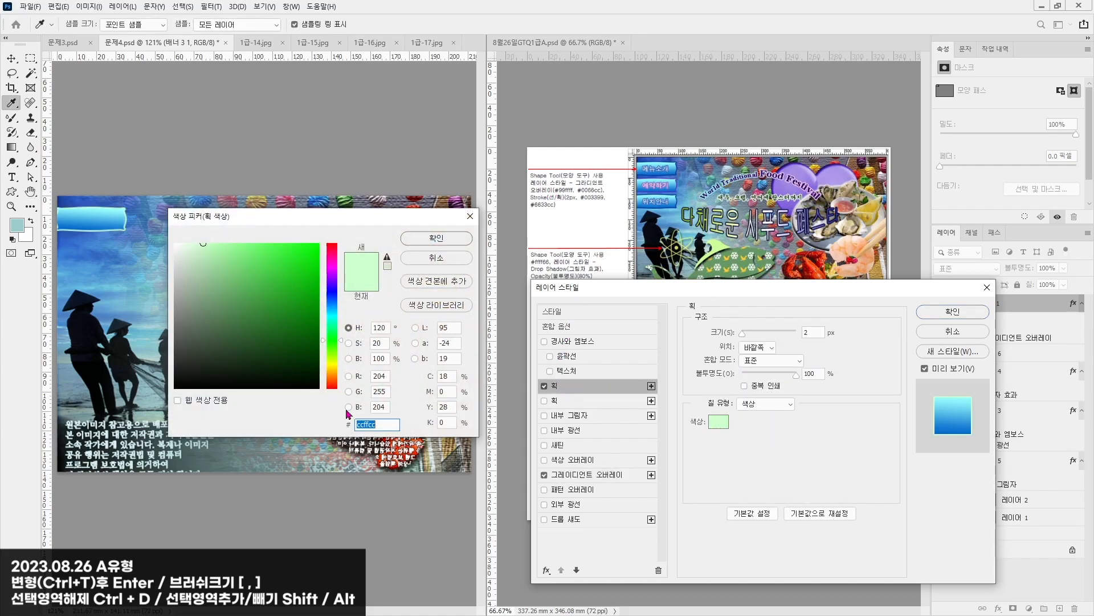
pyautogui.write('003399')
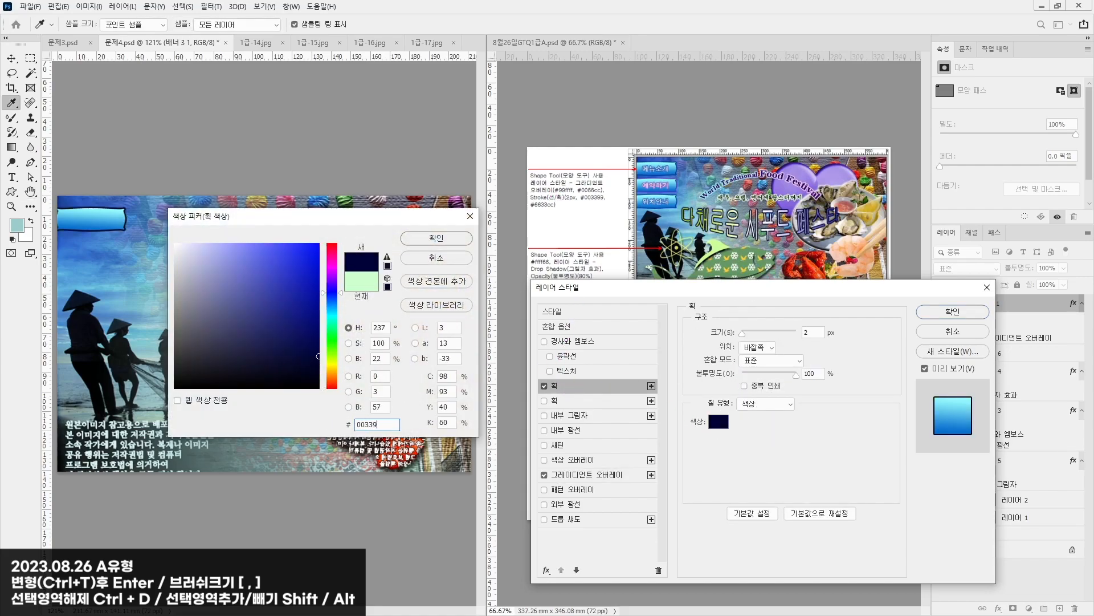
pyautogui.press('Return')
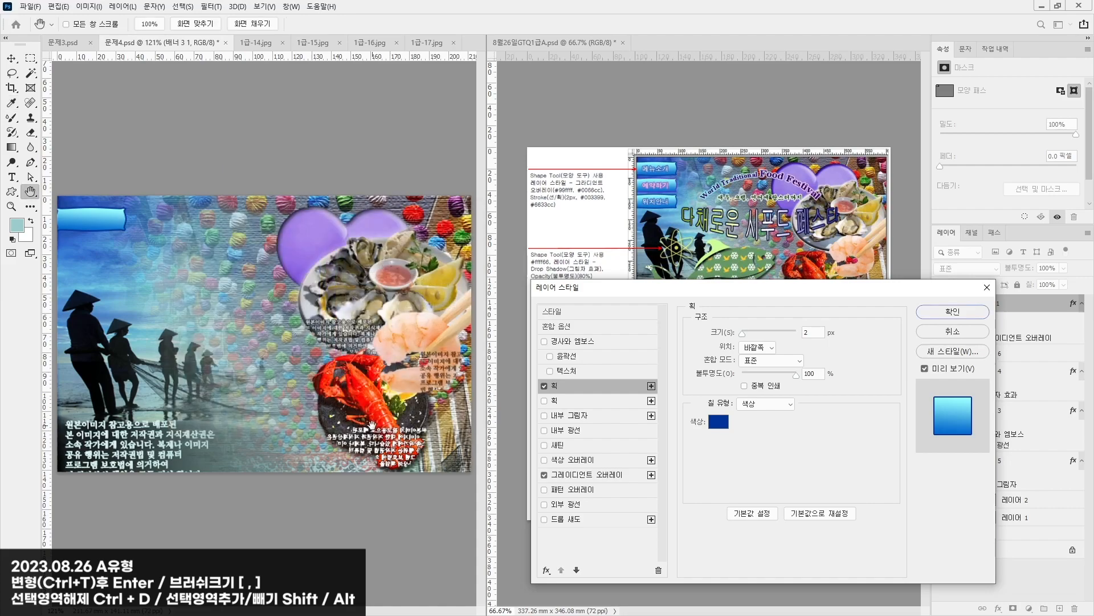
pyautogui.press('Return')
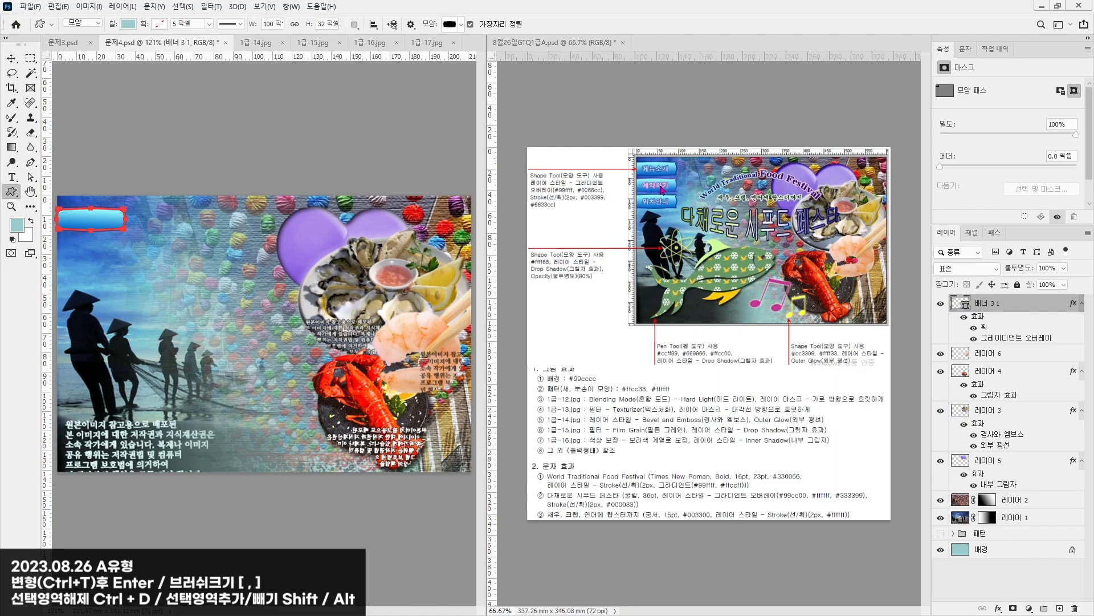
# Step: Duplicate the banner twice and stack the copies evenly below the original along the canvas's left edge
pyautogui.hotkey('ctrl', 't')
pyautogui.click(13, 59)
pyautogui.moveTo(111, 218); pyautogui.dragTo(117, 248)
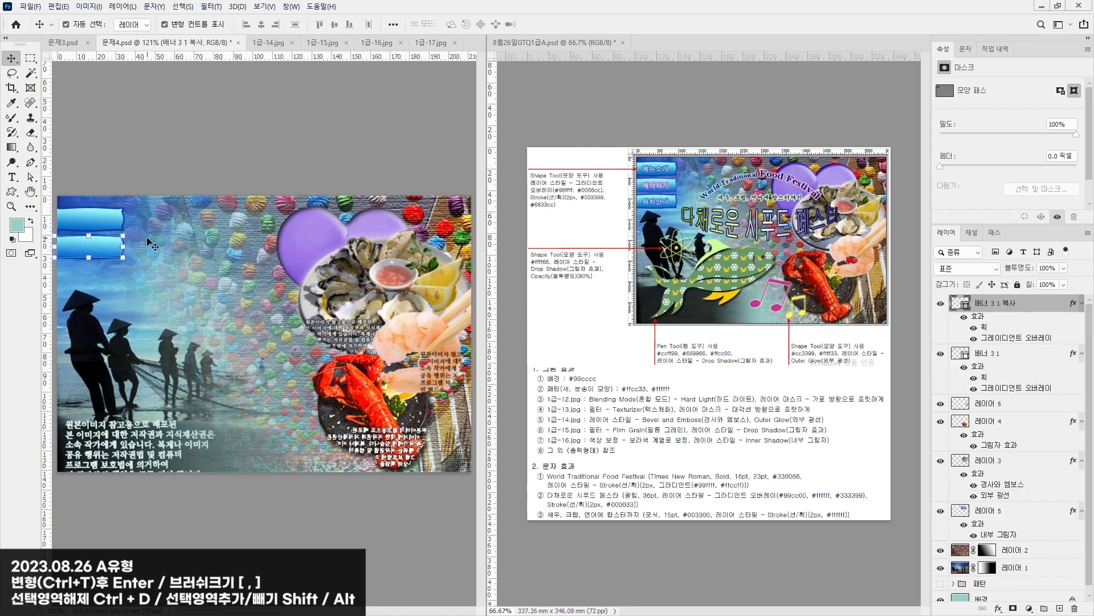
pyautogui.moveTo(105, 245); pyautogui.dragTo(106, 274)
pyautogui.click(117, 246)
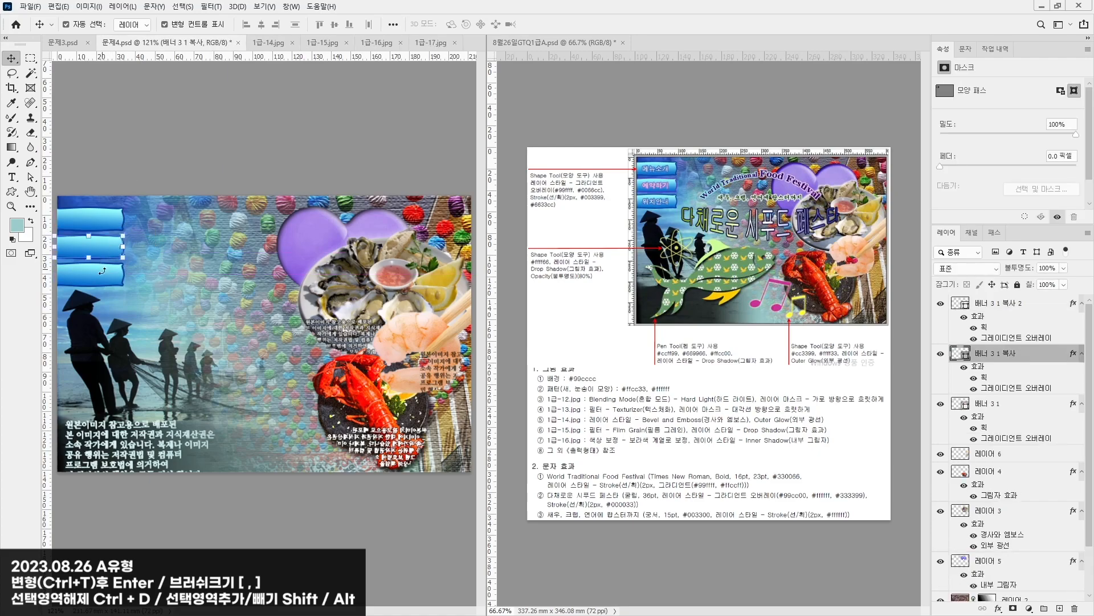
pyautogui.keyDown('shift'); pyautogui.click(105, 273); pyautogui.keyUp('shift')
pyautogui.click(191, 142)
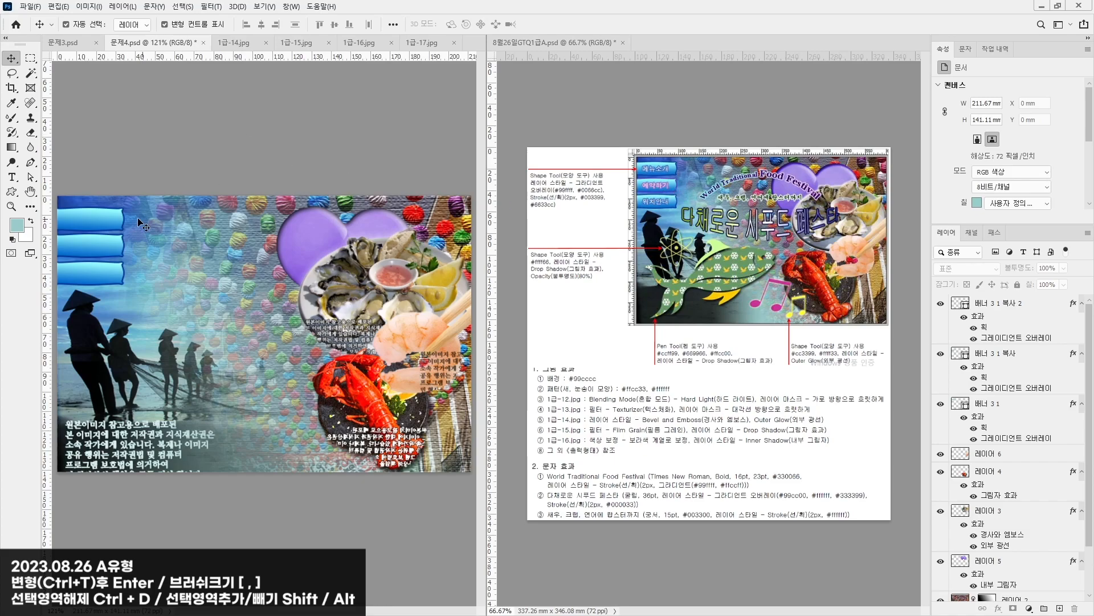
# Step: Change the middle banner's stroke color to #6633cc
pyautogui.click(106, 251)
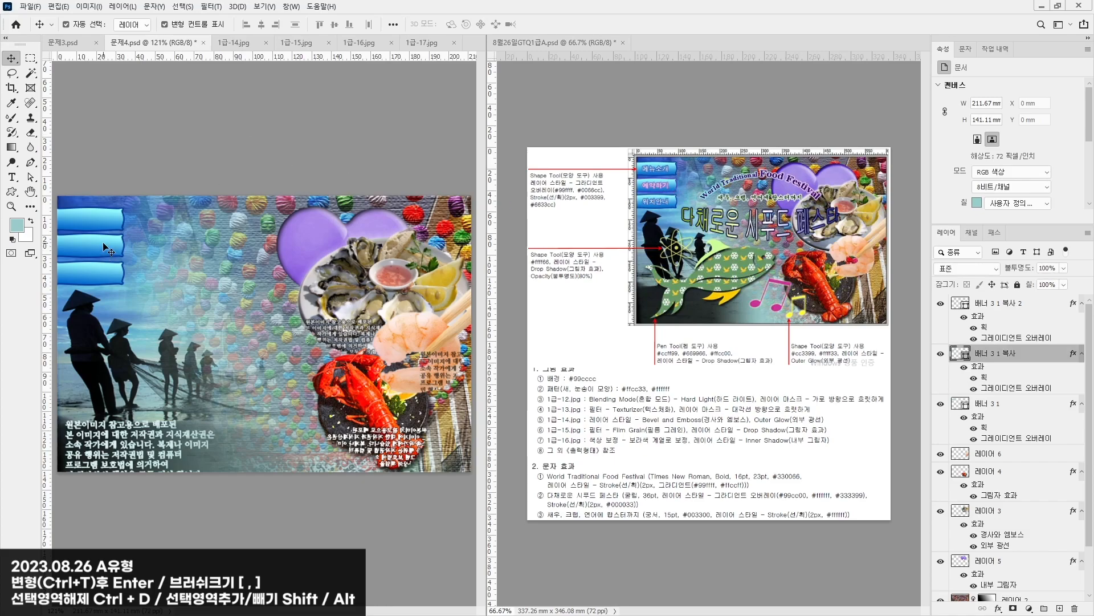
pyautogui.doubleClick(986, 377)
pyautogui.click(718, 420)
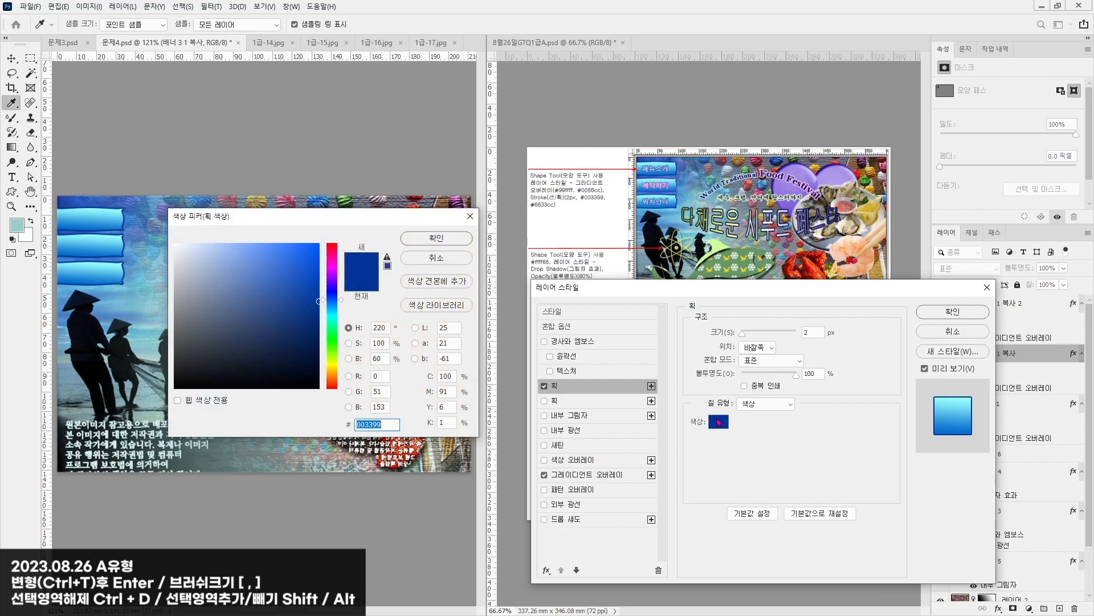
pyautogui.write('6633cc')
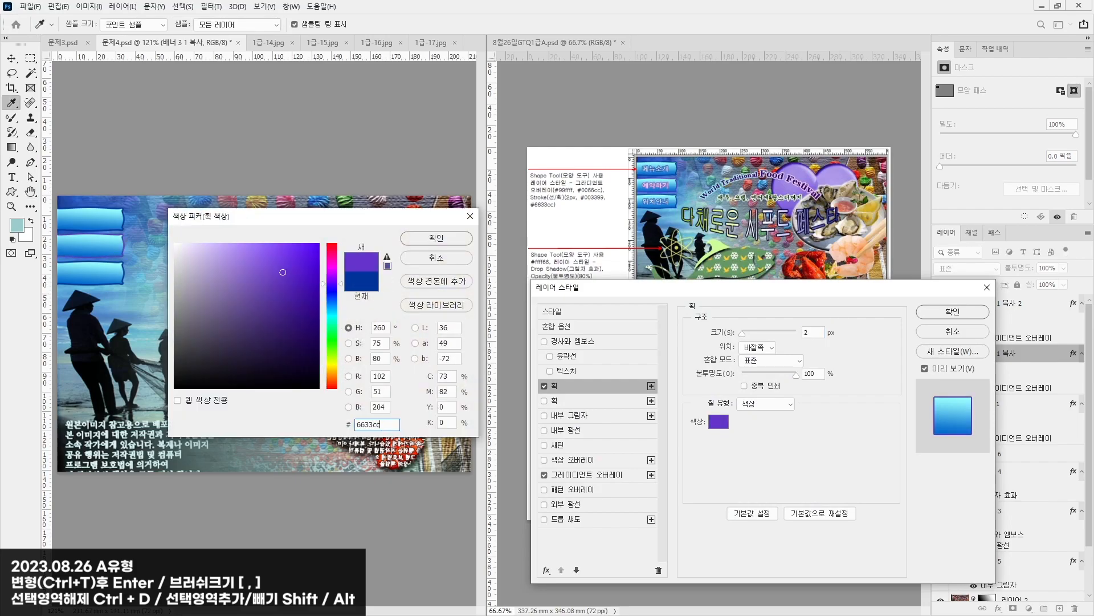
pyautogui.press('Return')
pyautogui.press('Return')
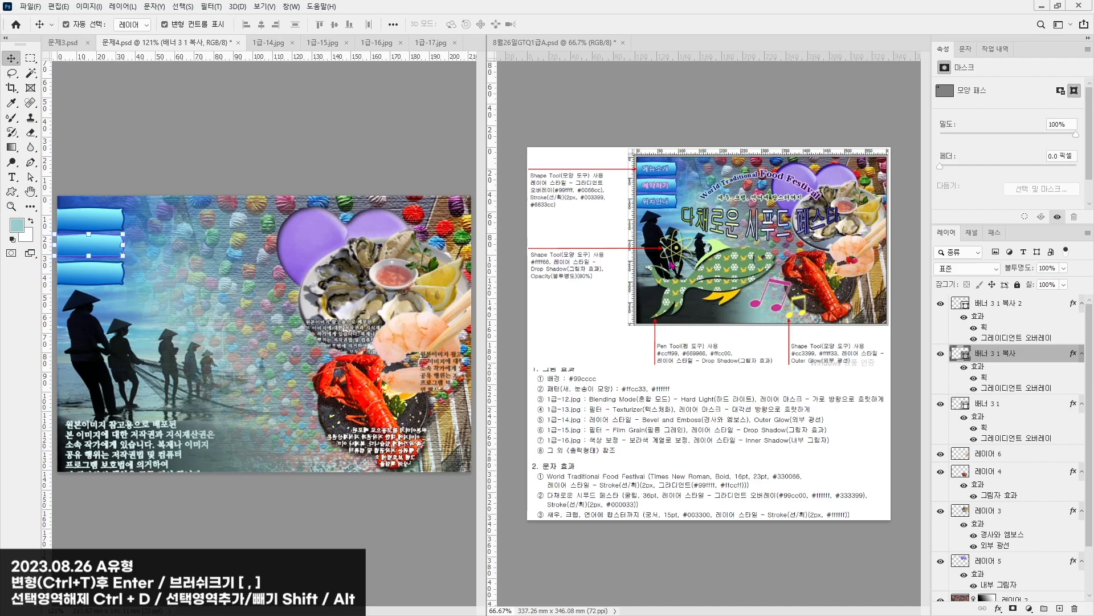
# Step: Draw an atom custom shape (핵) about 75 by 85 px over the fishermen silhouettes
pyautogui.click(12, 191)
pyautogui.click(451, 26)
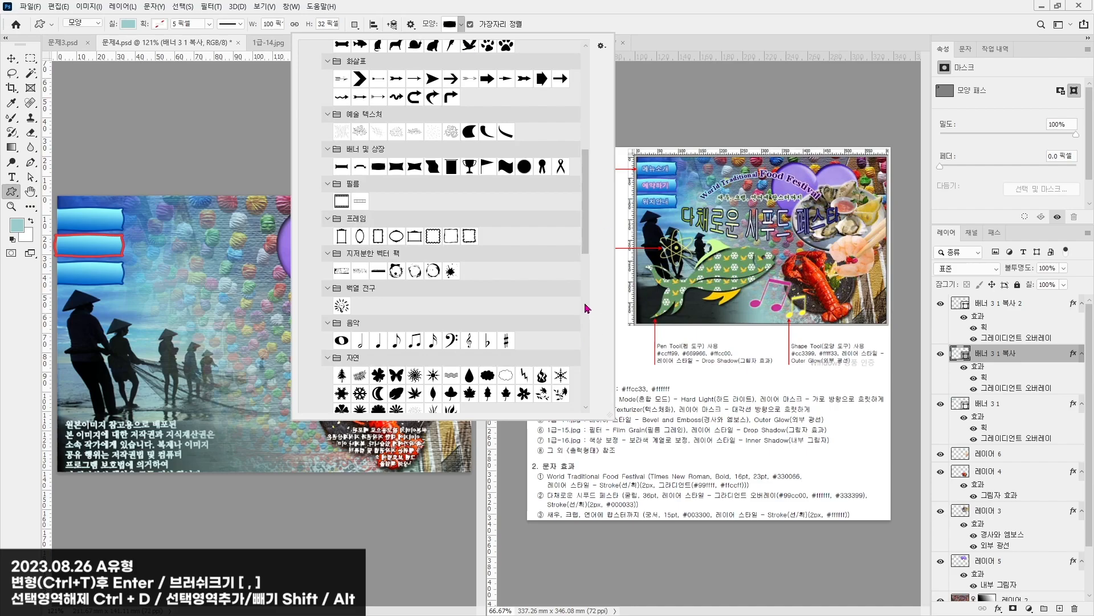
pyautogui.scroll(5, 587, 228)
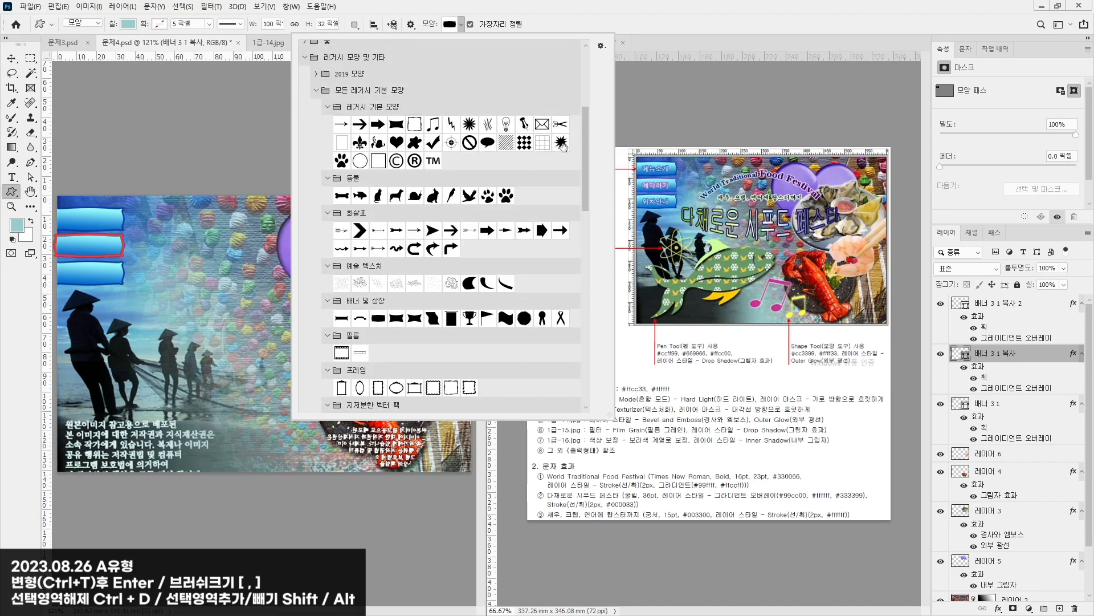
pyautogui.scroll(-10, 454, 285)
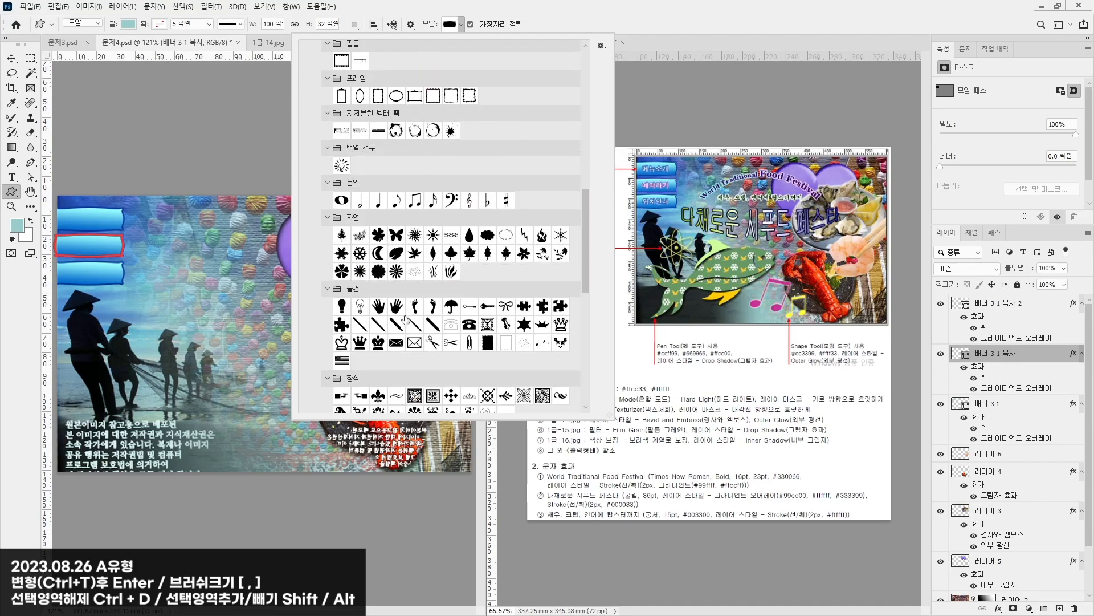
pyautogui.scroll(-5, 546, 321)
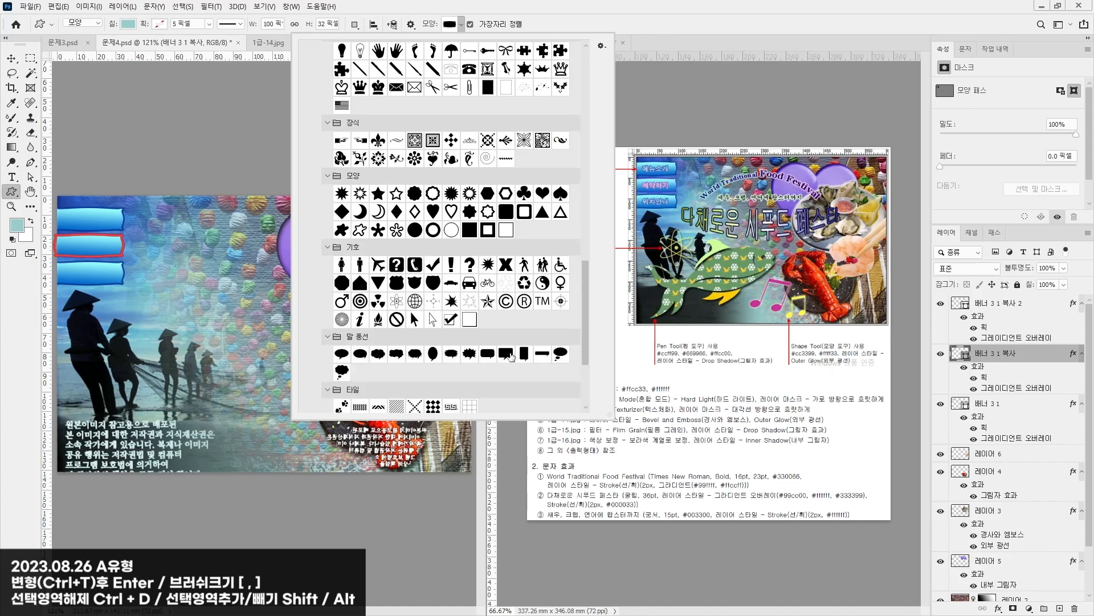
pyautogui.doubleClick(398, 301)
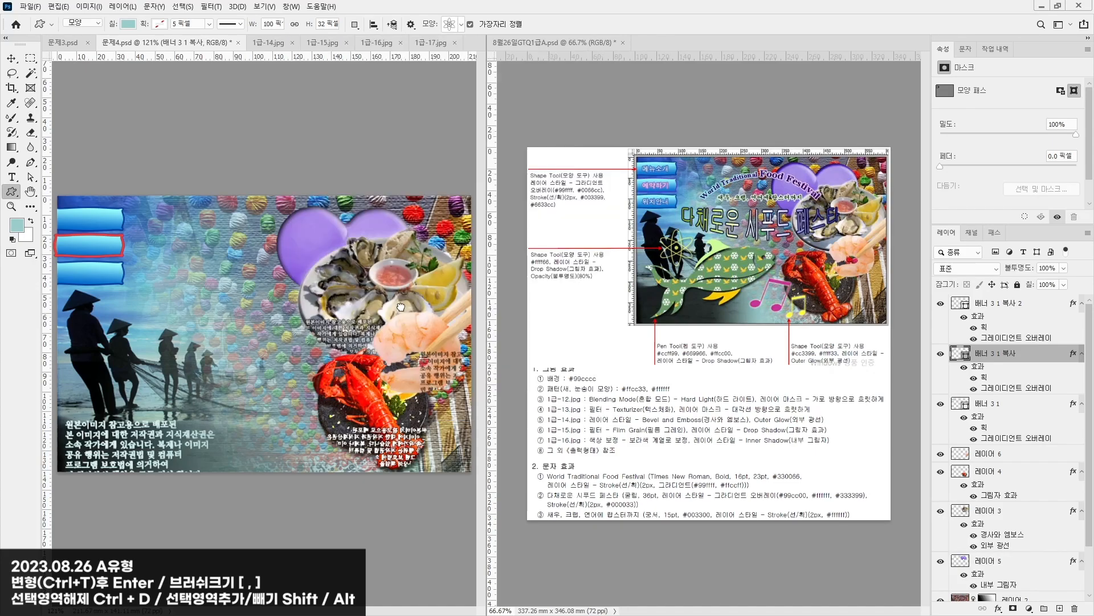
pyautogui.moveTo(101, 316); pyautogui.dragTo(162, 376)
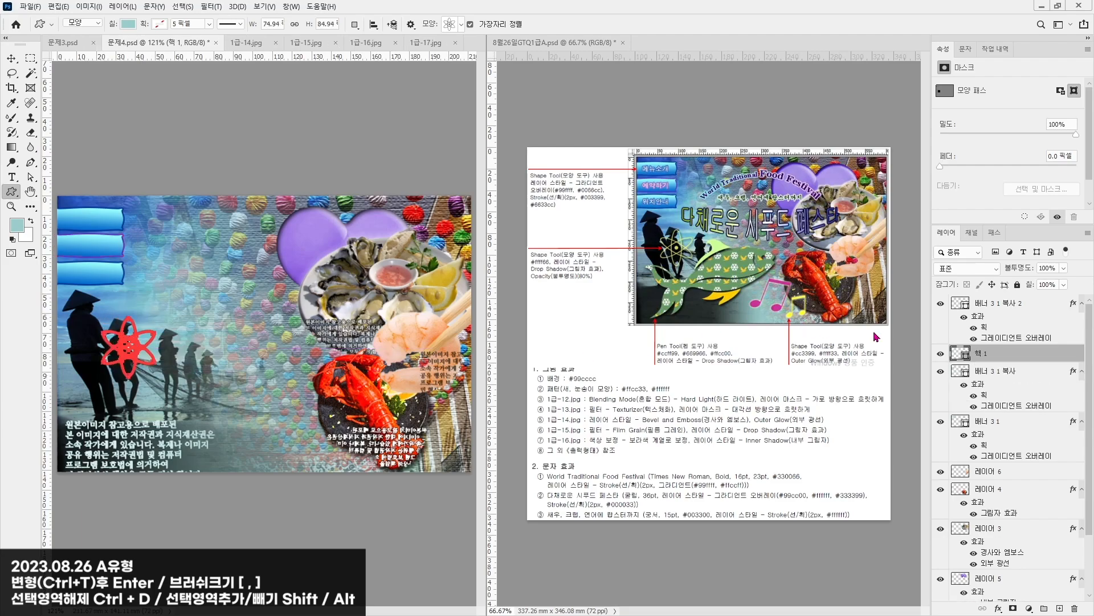
# Step: Set the atom shape's fill color to #ffff66
pyautogui.doubleClick(959, 353)
pyautogui.write('ffff66')
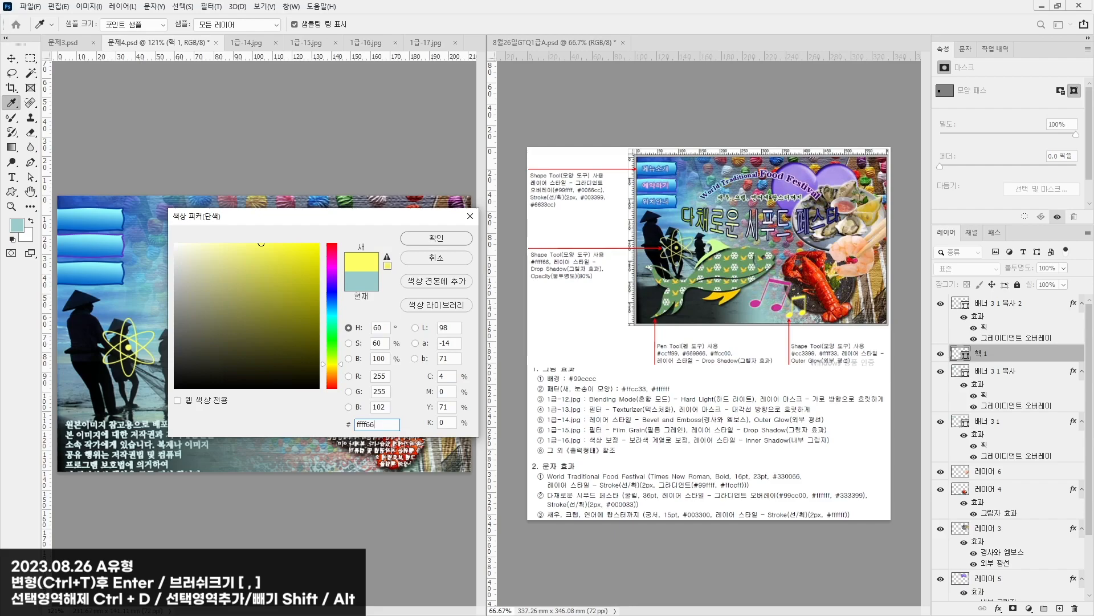
pyautogui.press('Return')
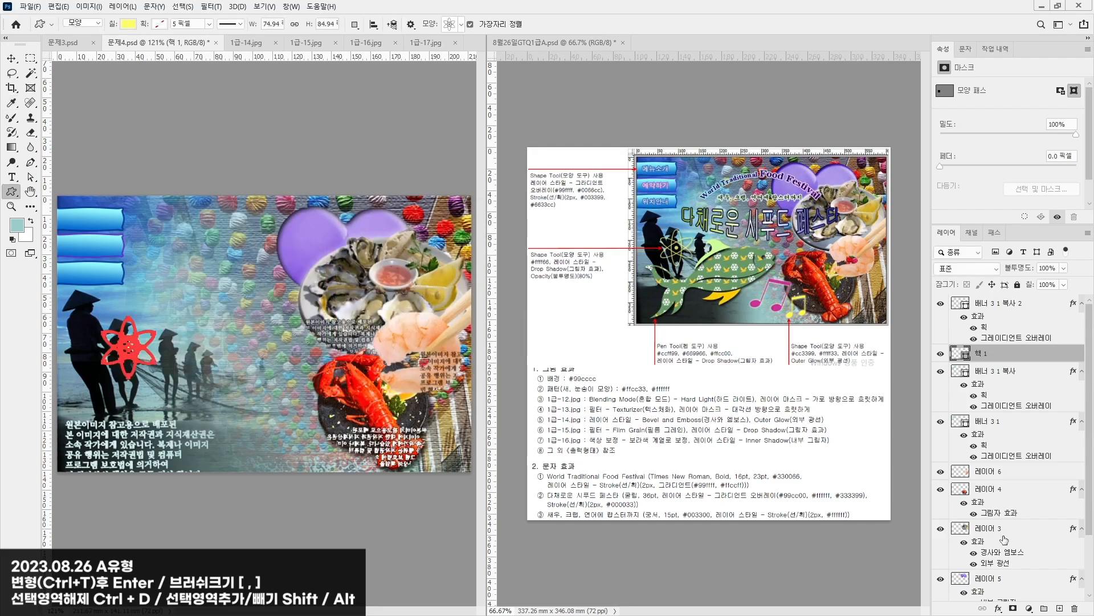
# Step: Add a Drop Shadow to the atom shape and set its layer opacity to 80%
pyautogui.click(998, 608)
pyautogui.click(1008, 602)
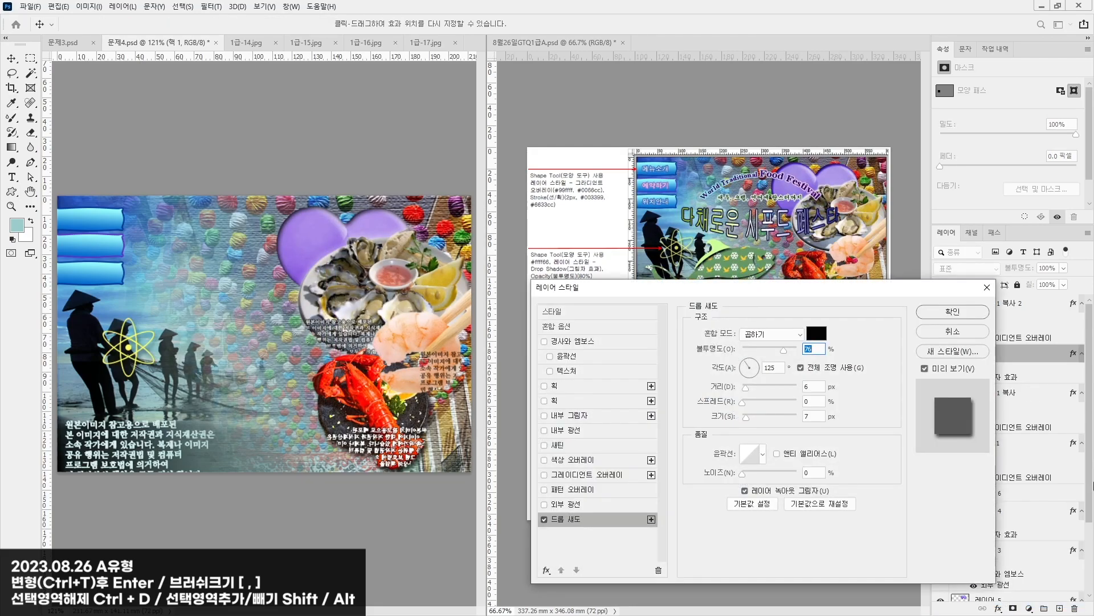
pyautogui.press('Return')
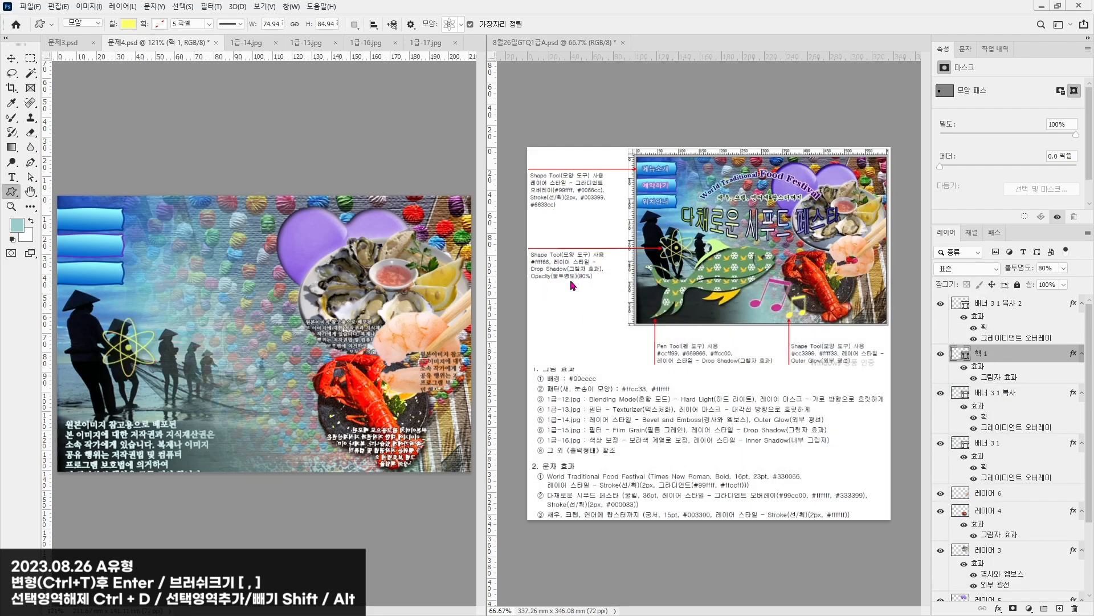
pyautogui.moveTo(1055, 275); pyautogui.dragTo(1059, 276)
pyautogui.press('Escape')
# Step: Draw a beamed eighth-notes custom shape (8분 음표) about 46 by 54 px beside the lobster's lower-left side
pyautogui.click(461, 24)
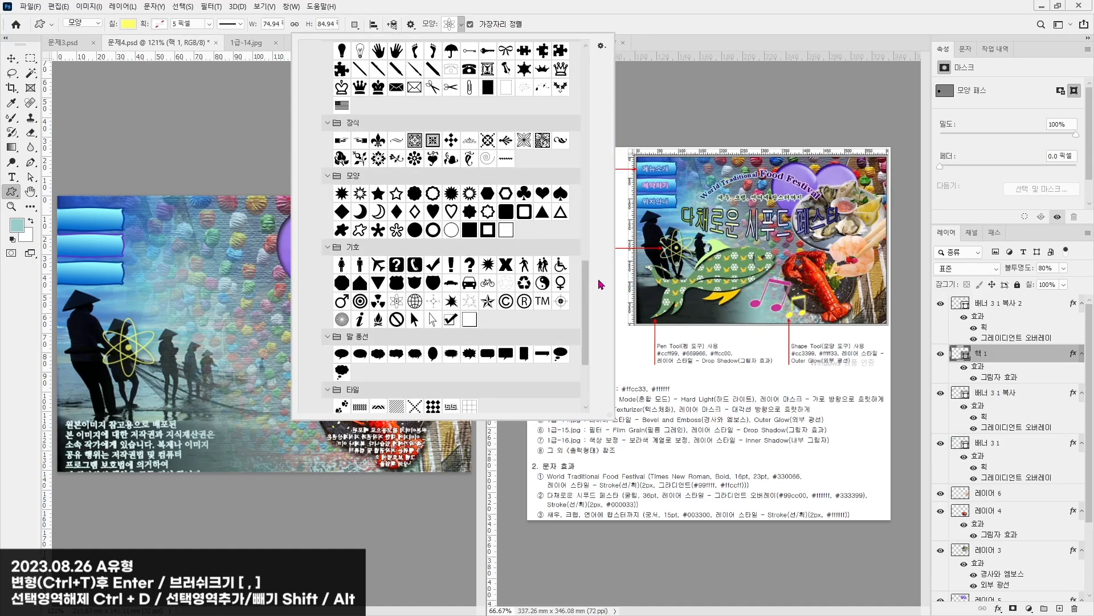
pyautogui.scroll(-3, 593, 313)
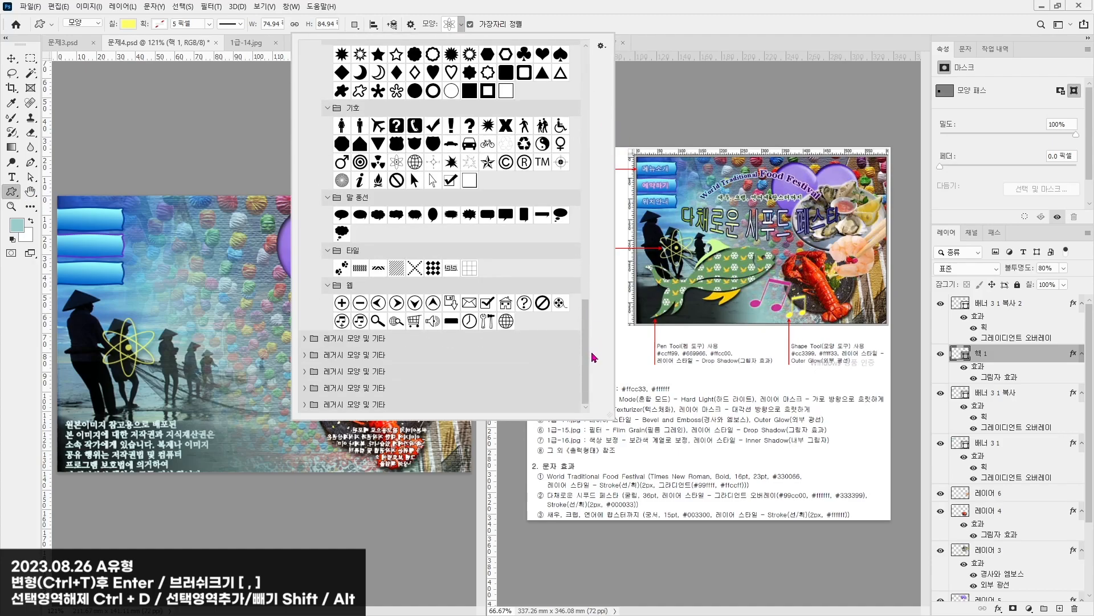
pyautogui.scroll(6, 596, 285)
pyautogui.scroll(3, 598, 259)
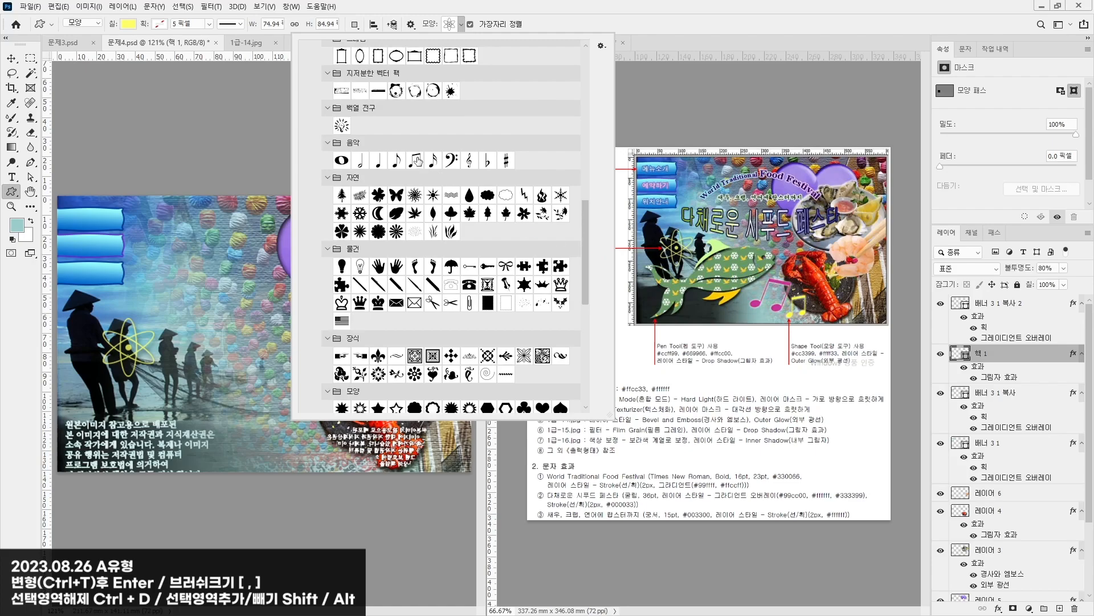
pyautogui.doubleClick(420, 165)
pyautogui.moveTo(281, 401); pyautogui.dragTo(312, 438)
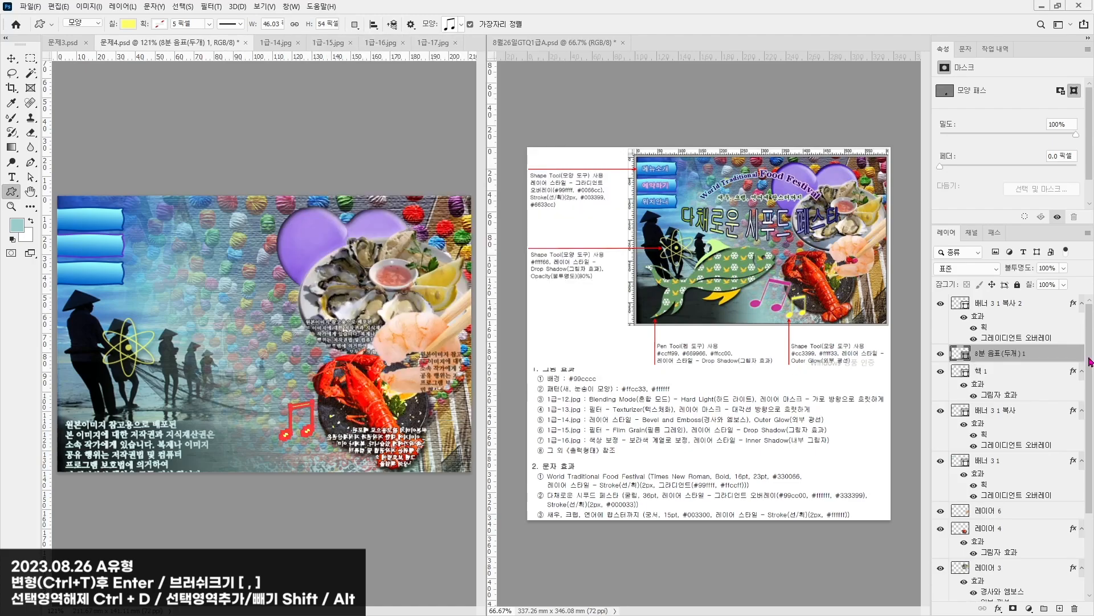
# Step: Set the musical note shape's fill color to #cc3399
pyautogui.doubleClick(961, 354)
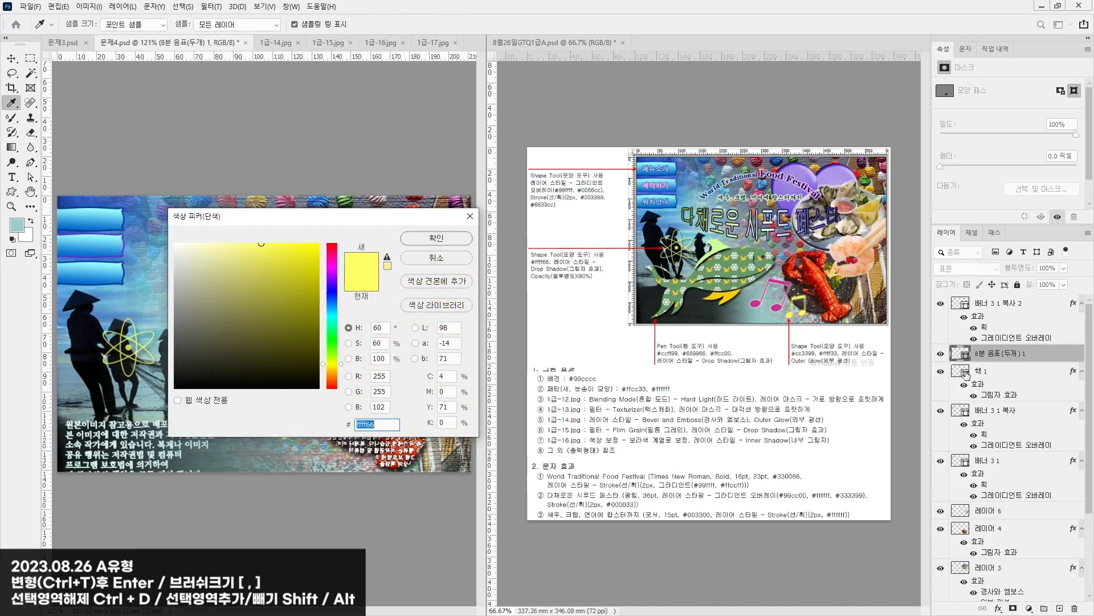
pyautogui.write('cc33')
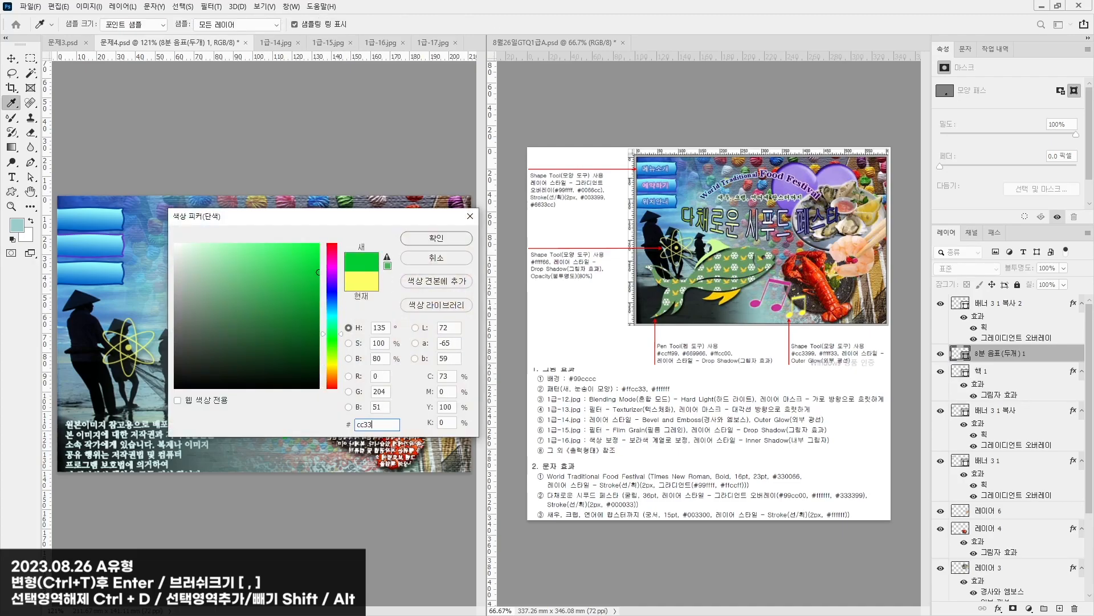
pyautogui.write('99')
pyautogui.press('Return')
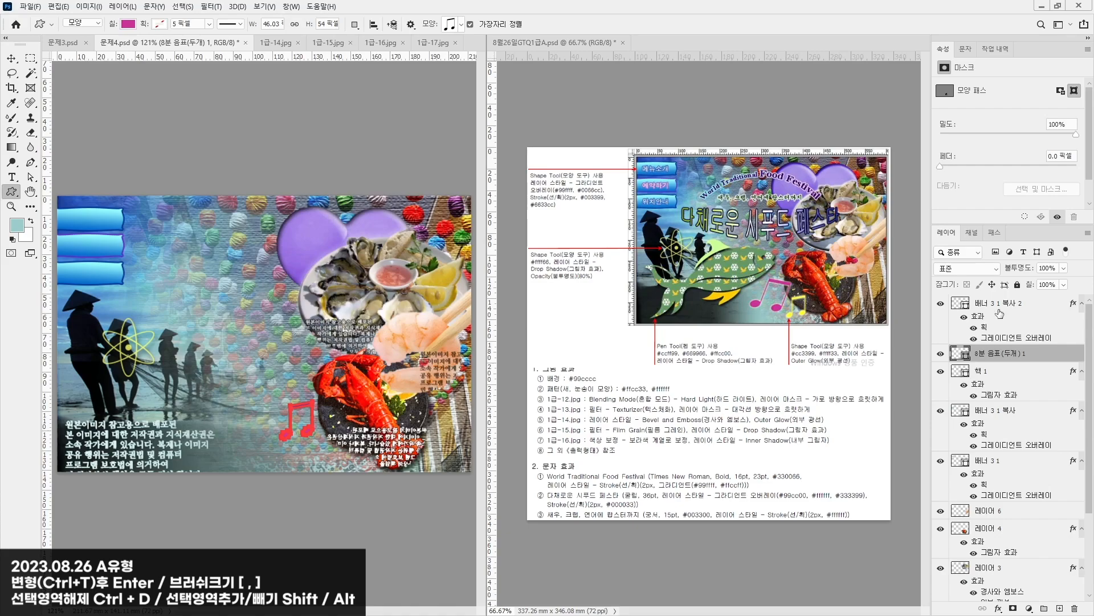
# Step: Add an Outer Glow with a 10 px size to the musical note shape
pyautogui.doubleClick(1075, 356)
pyautogui.click(578, 505)
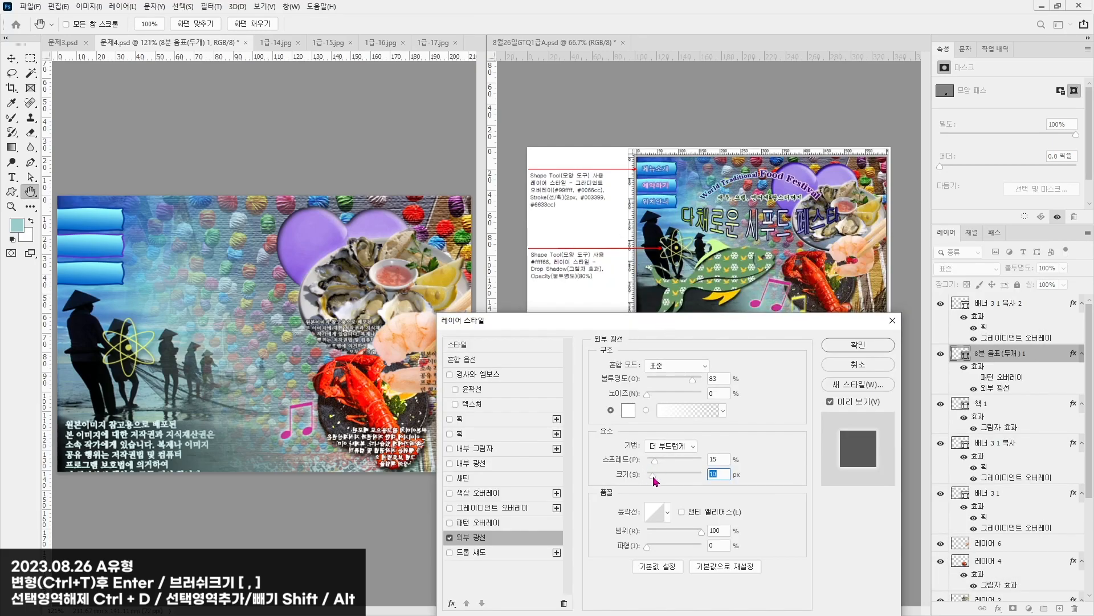
pyautogui.click(869, 346)
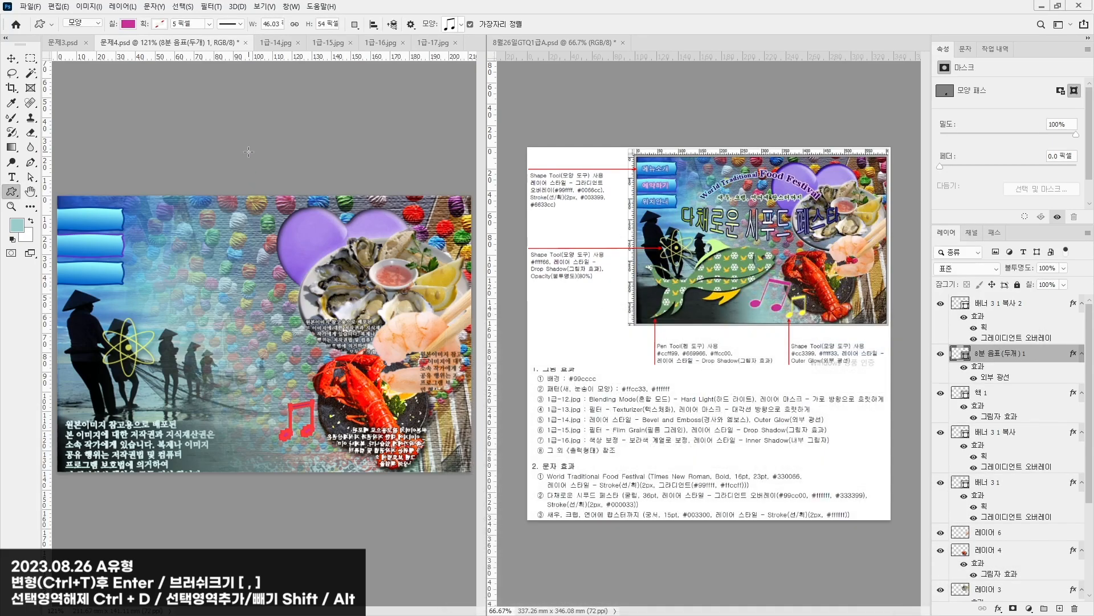
# Step: Rotate the pink musical note slightly clockwise beside the lobster
pyautogui.click(8, 61)
pyautogui.moveTo(323, 408); pyautogui.dragTo(346, 408)
pyautogui.press('Return')
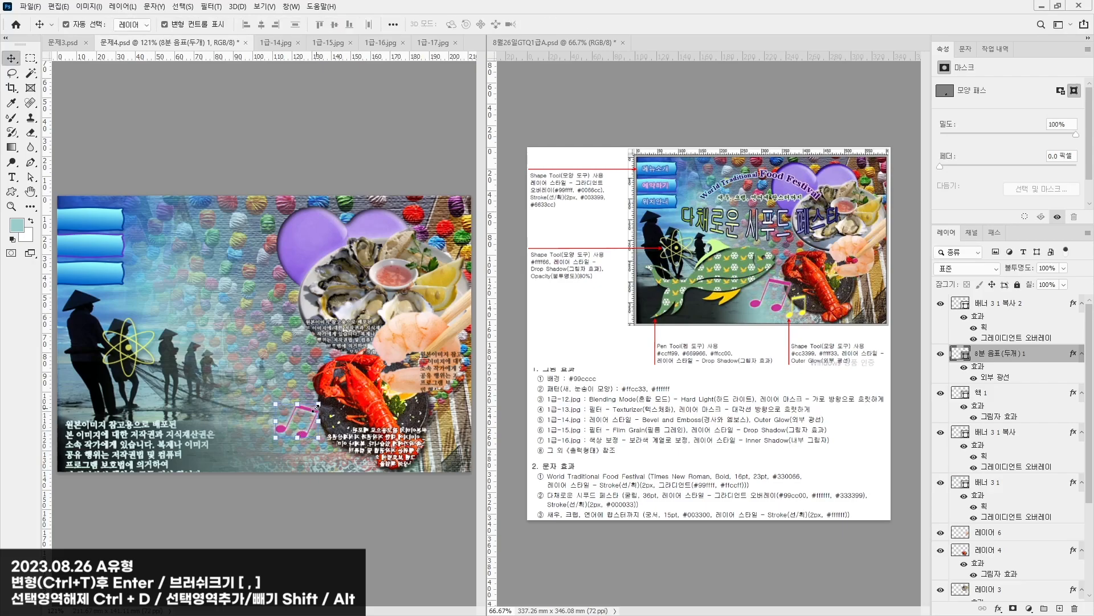
# Step: Duplicate the pink musical note to its lower right and set the copy's fill color to #ffff33
pyautogui.moveTo(287, 428); pyautogui.dragTo(315, 450)
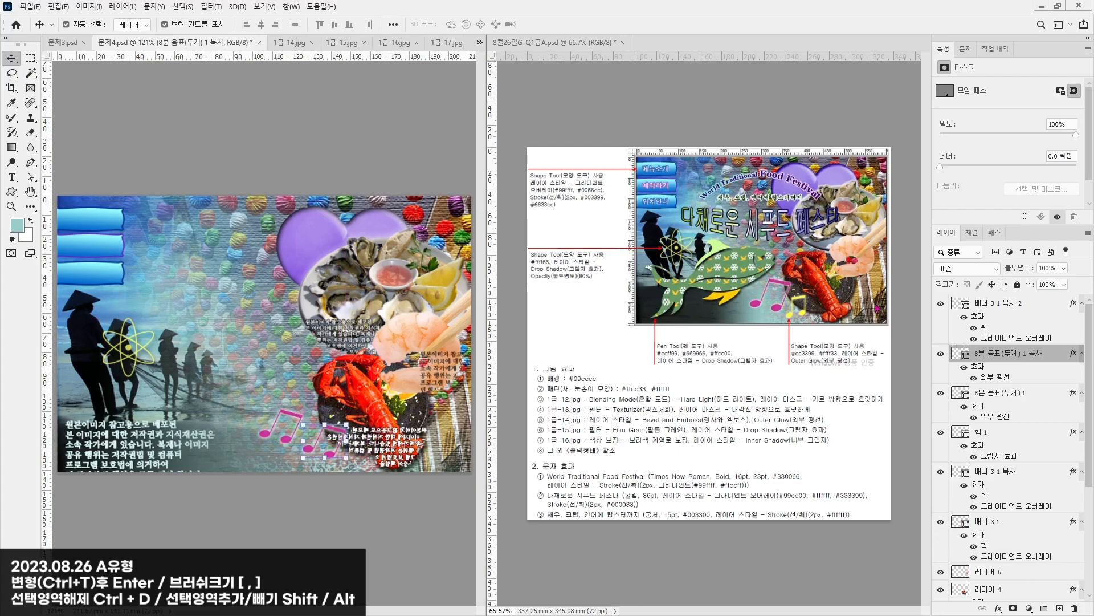
pyautogui.doubleClick(957, 355)
pyautogui.write('ffff33')
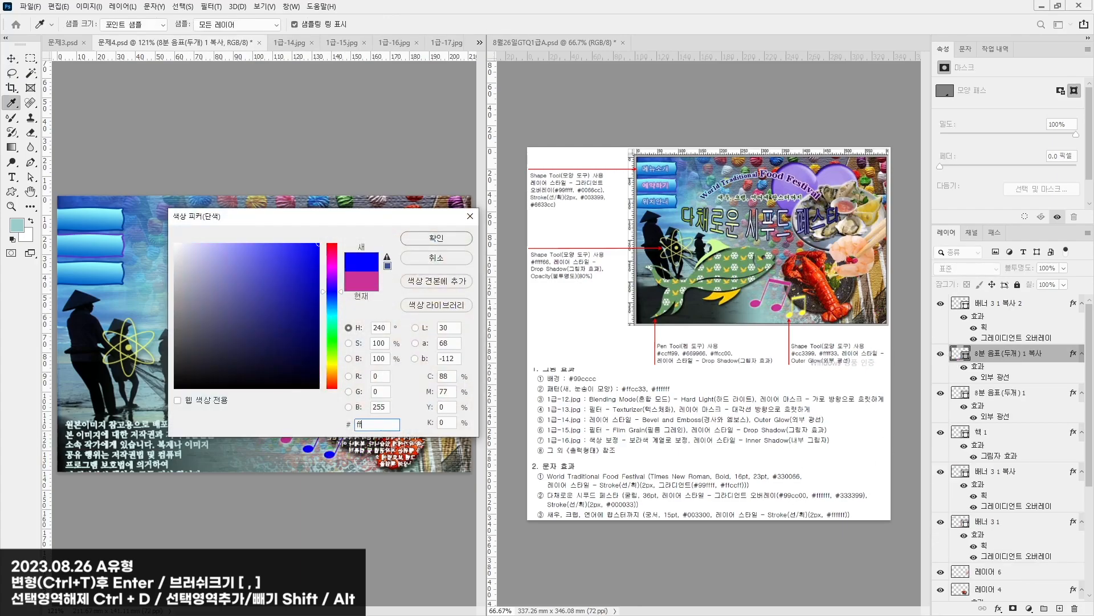
pyautogui.press('Return')
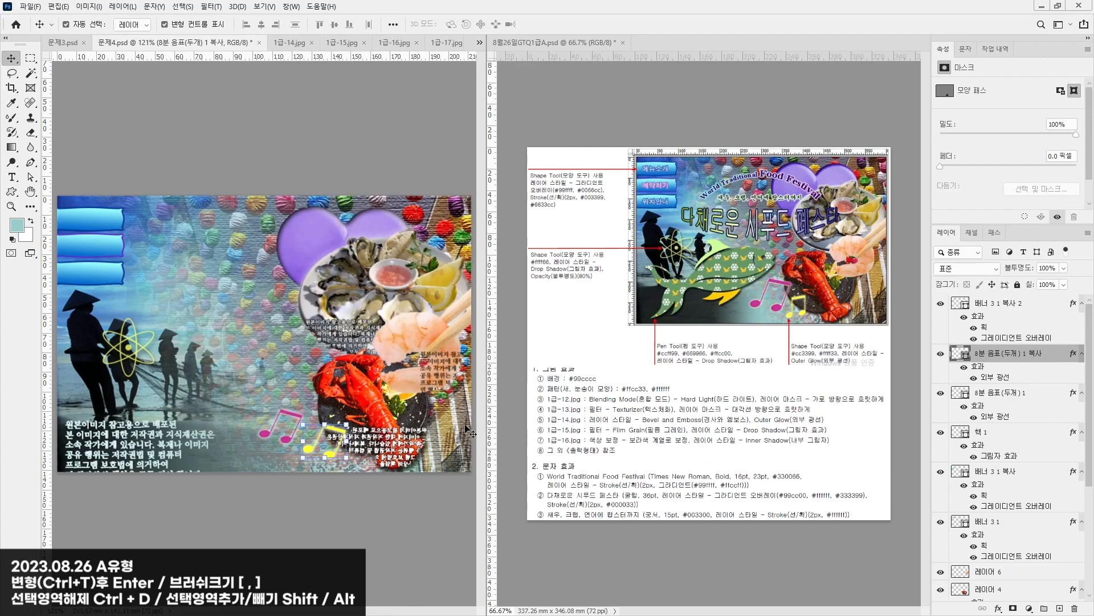
# Step: Scale down the yellow musical note and slightly enlarge the pink note beside the lobster
pyautogui.moveTo(347, 424); pyautogui.dragTo(329, 402)
pyautogui.press('Return')
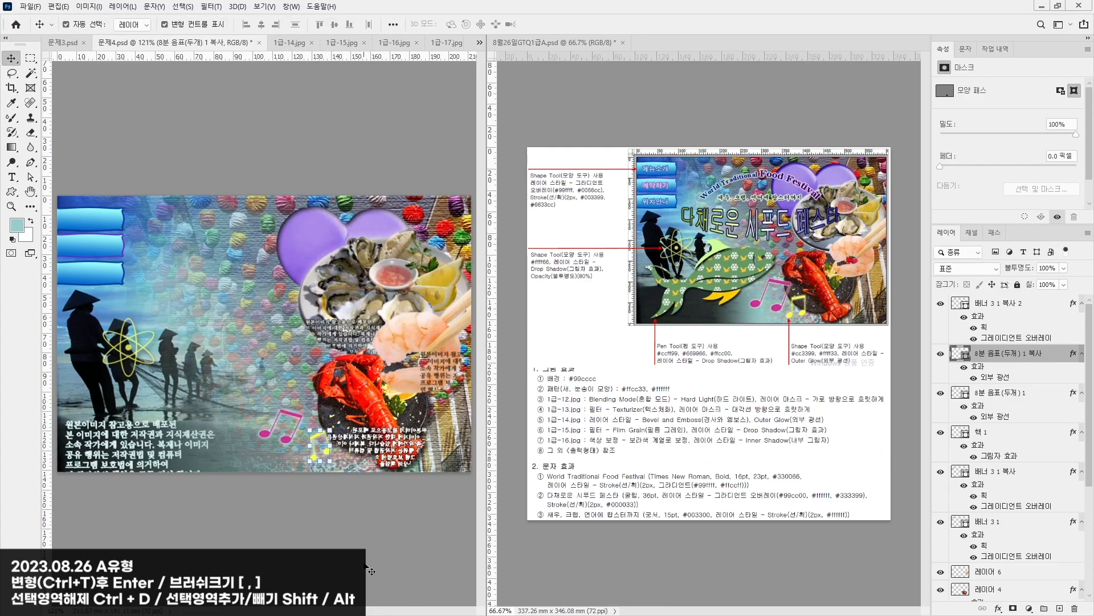
pyautogui.moveTo(283, 444); pyautogui.dragTo(257, 453)
pyautogui.press('Return')
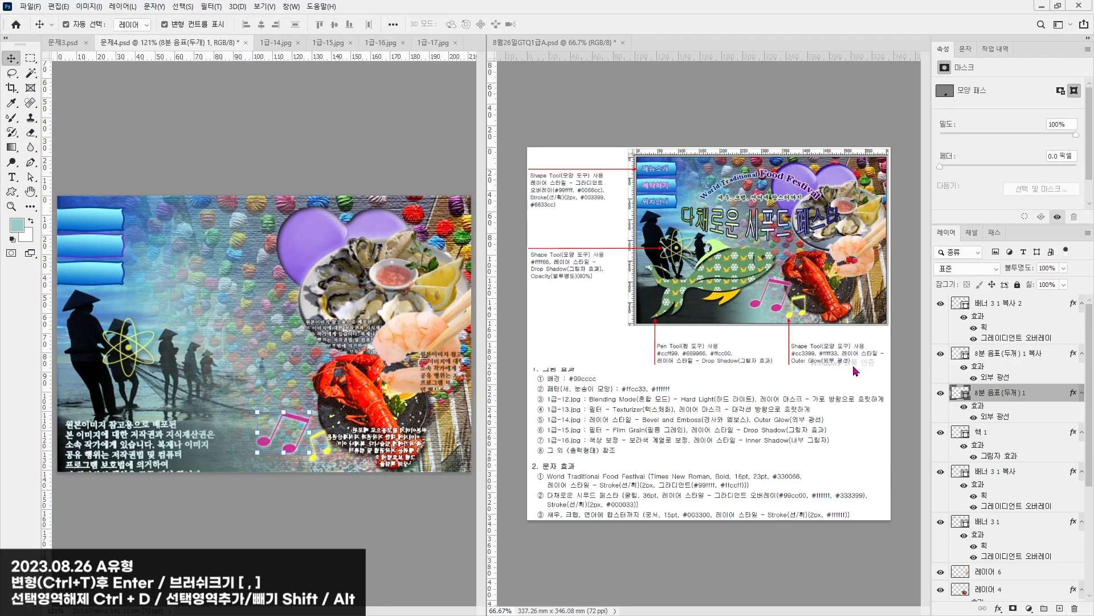
pyautogui.click(637, 554)
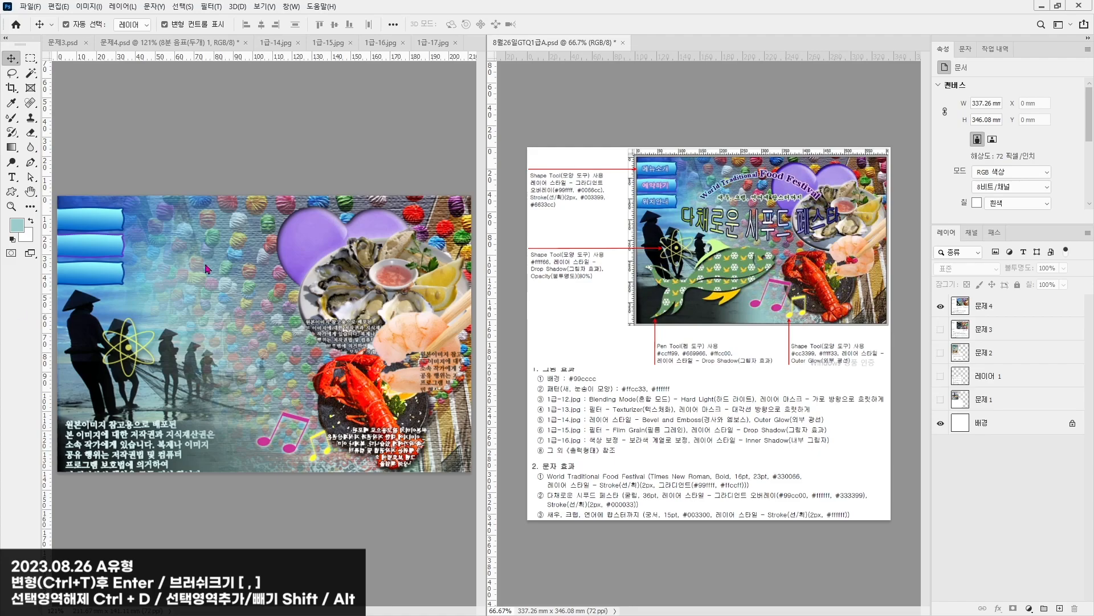
# Step: Add the text "World Traditional Food Festival" beside the banners and set its font to Times New Roman Bold
pyautogui.click(12, 178)
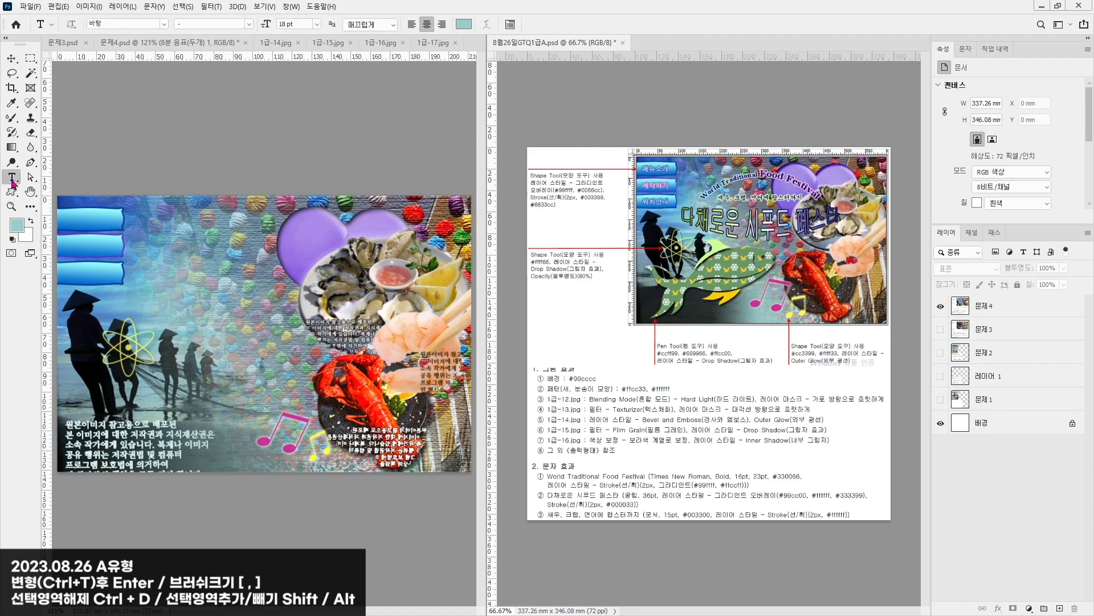
pyautogui.click(200, 250)
pyautogui.click(198, 245)
pyautogui.write('World Traditional Food Festival')
pyautogui.hotkey('ctrl', 'a')
pyautogui.click(118, 28)
pyautogui.write('tim')
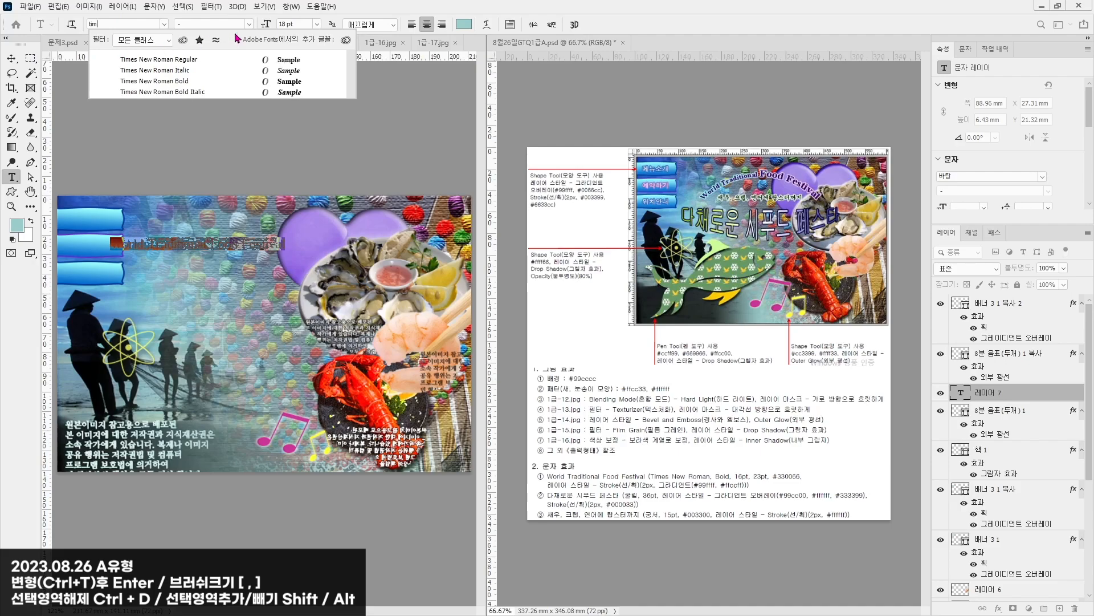
pyautogui.click(213, 83)
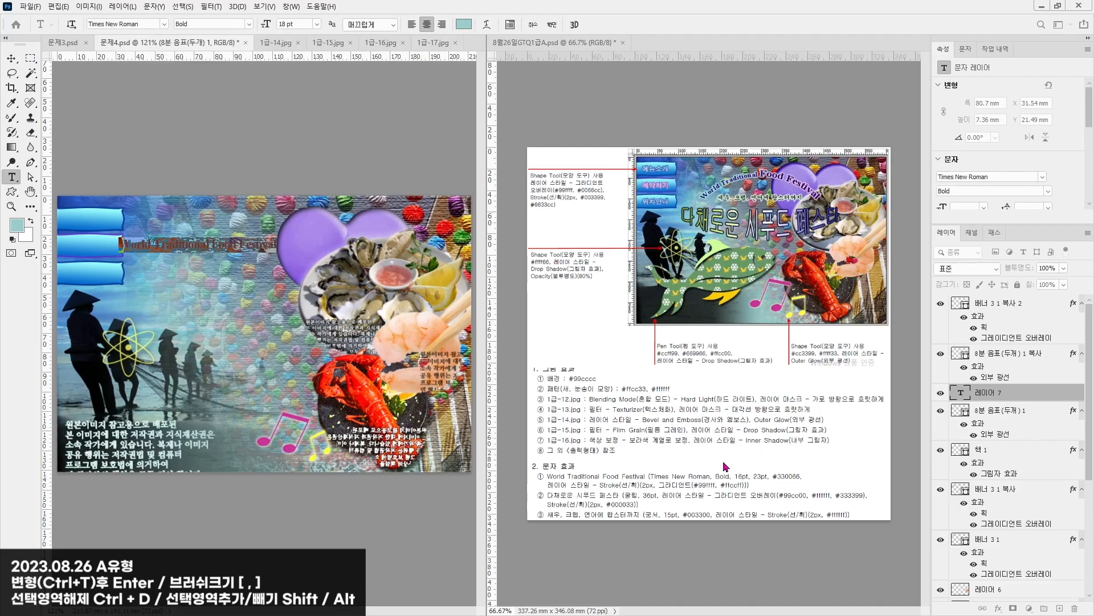
# Step: Set "World Traditional" to 16 pt and "Food Festival" to 23 pt
pyautogui.moveTo(294, 23); pyautogui.dragTo(175, 23)
pyautogui.write('16')
pyautogui.press('Return')
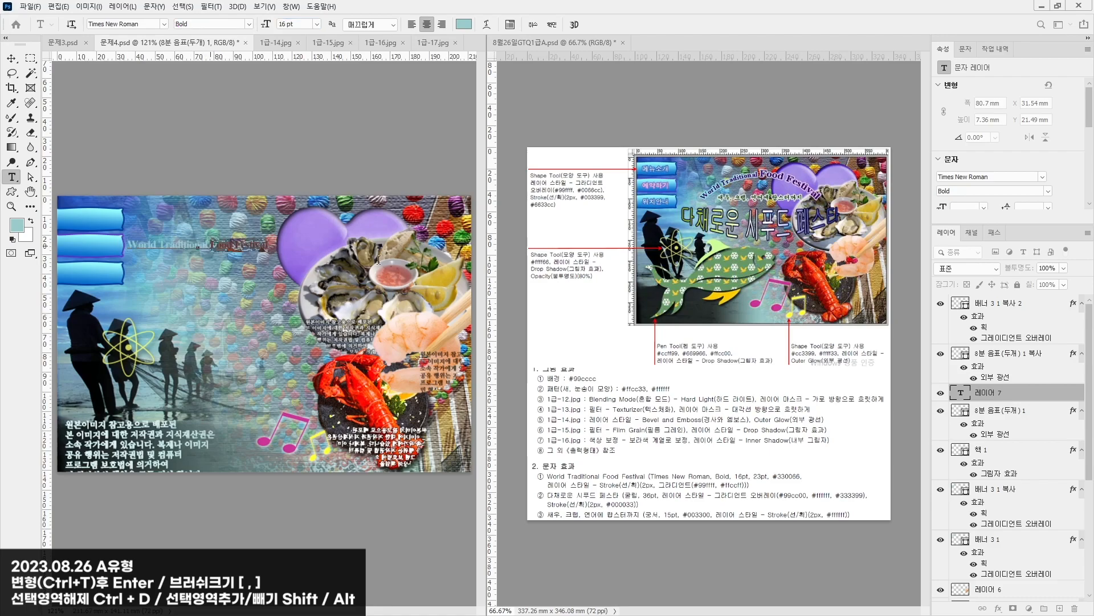
pyautogui.moveTo(302, 24); pyautogui.dragTo(147, 29)
pyautogui.write('23')
pyautogui.press('Return')
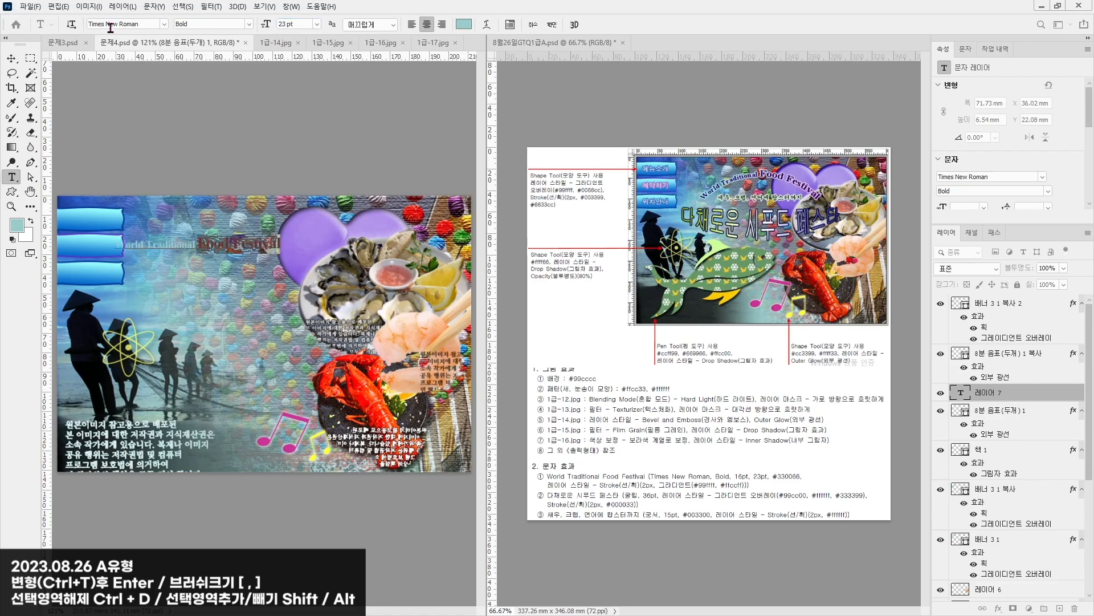
# Step: Color the whole English title #330066 and move it right, partly over the purple heart
pyautogui.hotkey('ctrl', 'a')
pyautogui.click(464, 24)
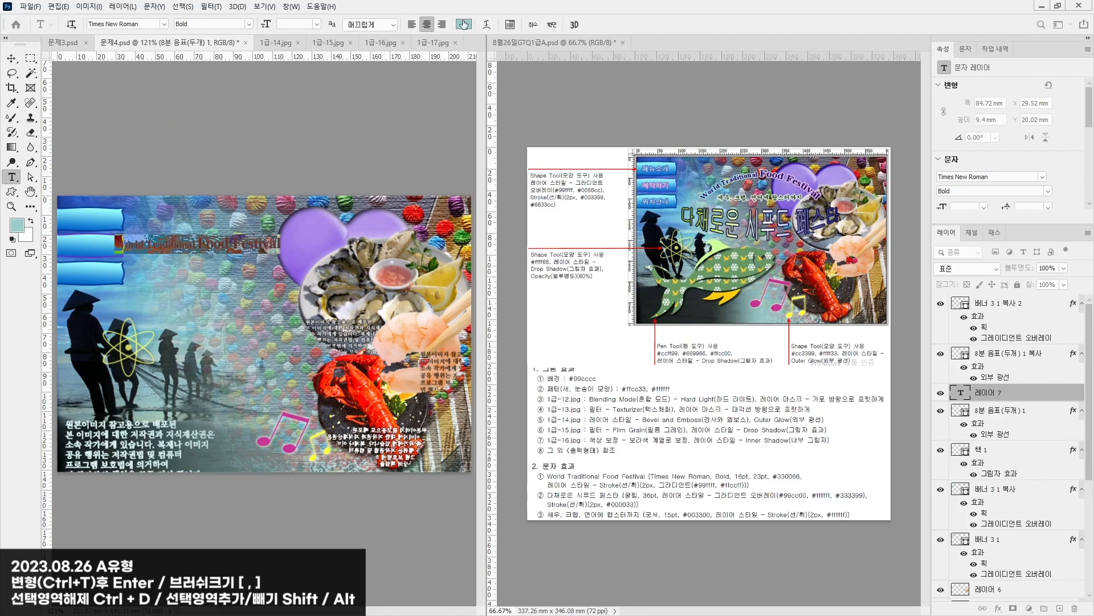
pyautogui.write('330066')
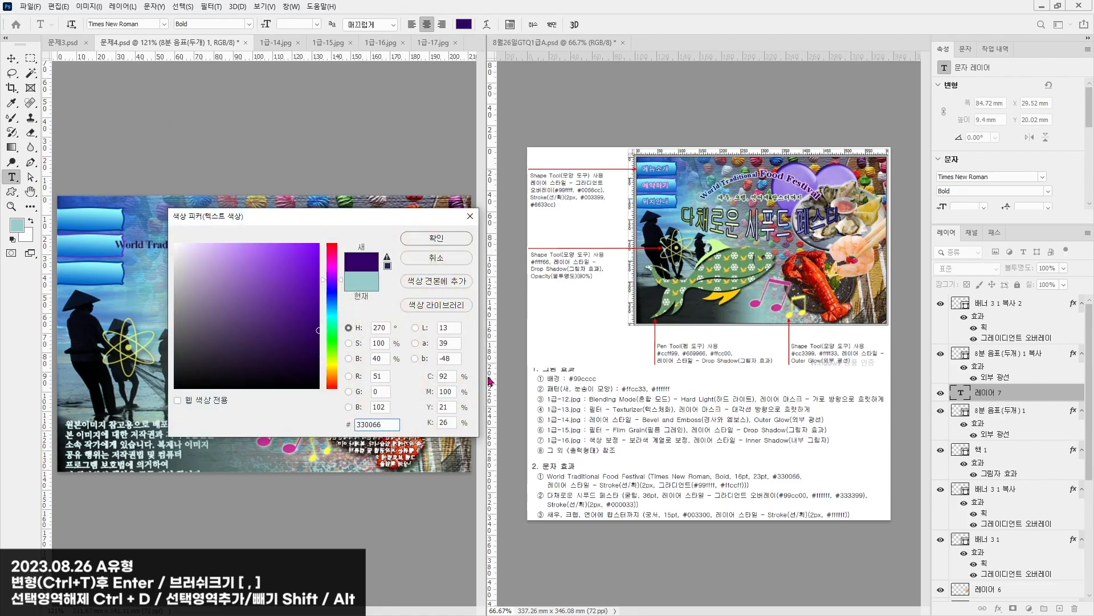
pyautogui.press('Return')
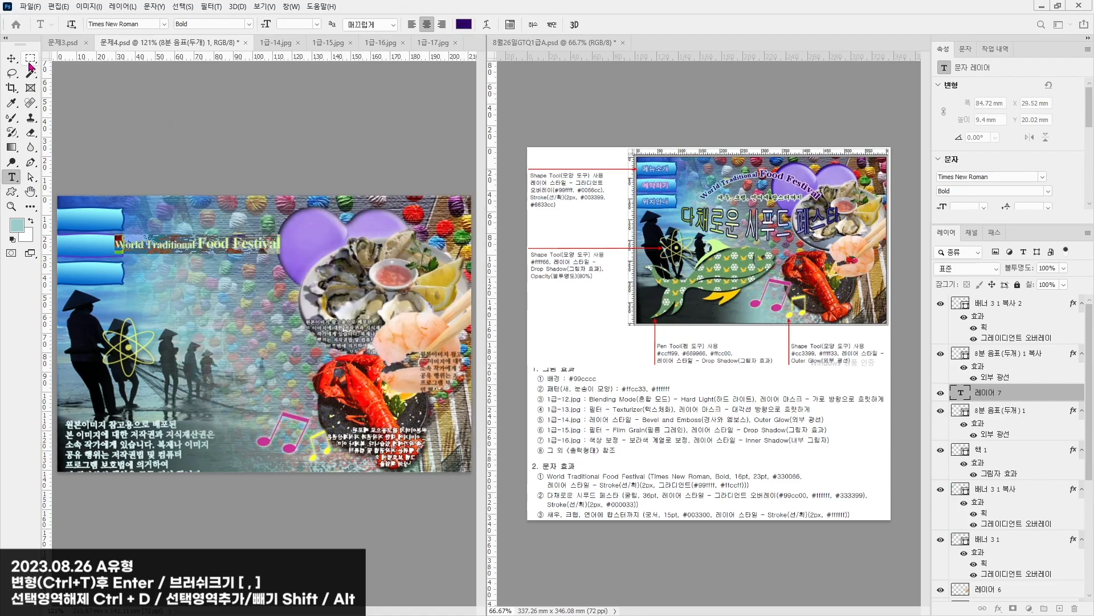
pyautogui.click(11, 58)
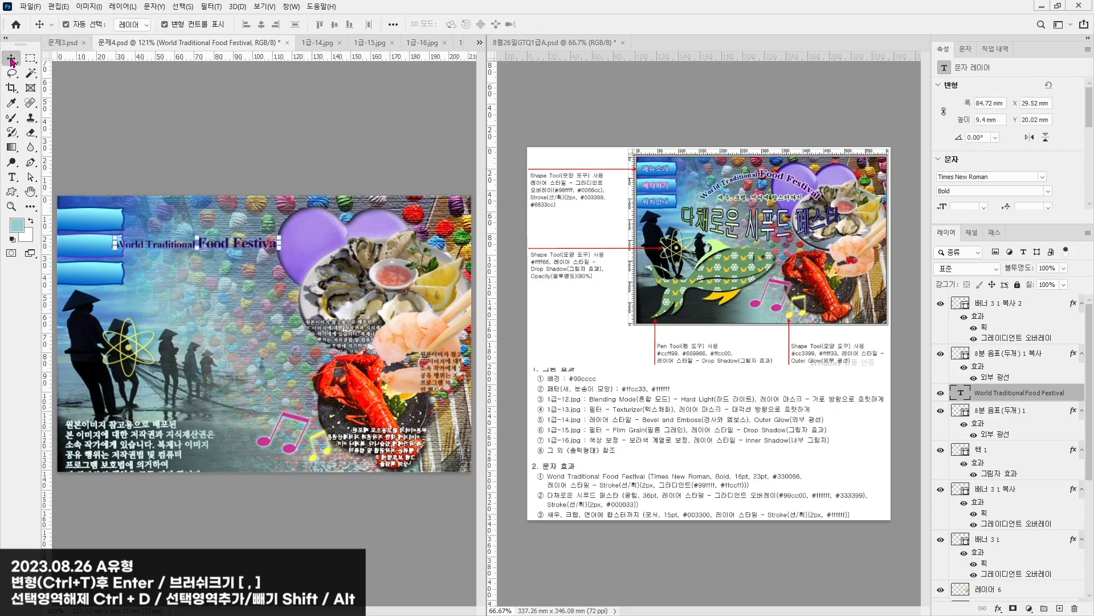
pyautogui.moveTo(162, 244); pyautogui.dragTo(192, 241)
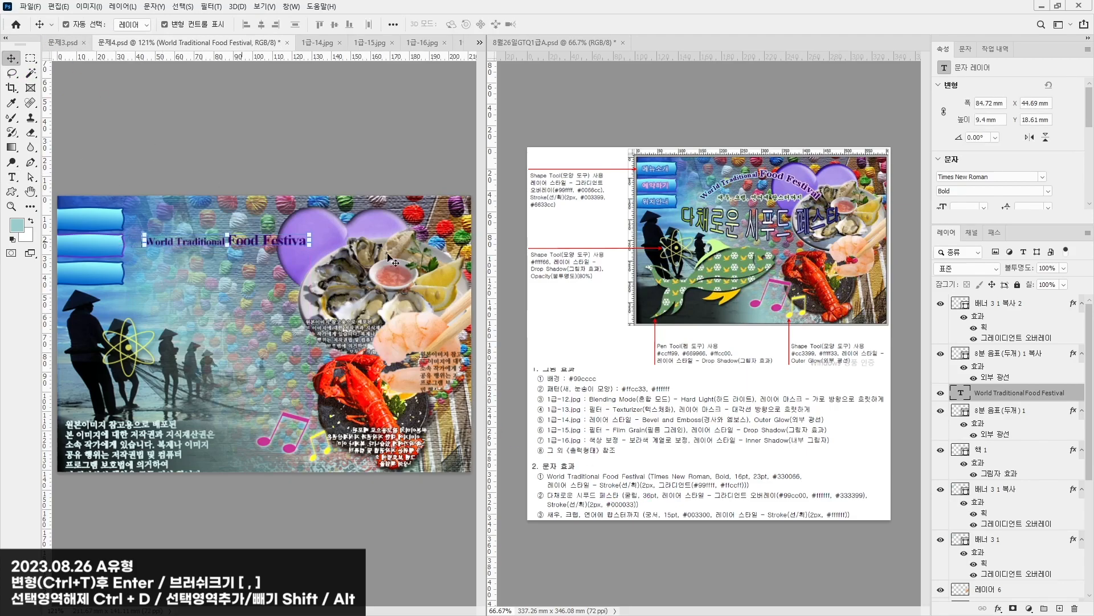
# Step: Add a 2 px outside Stroke to the English title and set its fill type to gradient
pyautogui.doubleClick(1075, 397)
pyautogui.click(461, 414)
pyautogui.moveTo(513, 315)
pyautogui.mouseDown()
pyautogui.moveTo(130, 361)
pyautogui.moveTo(130, 292)
pyautogui.mouseUp()
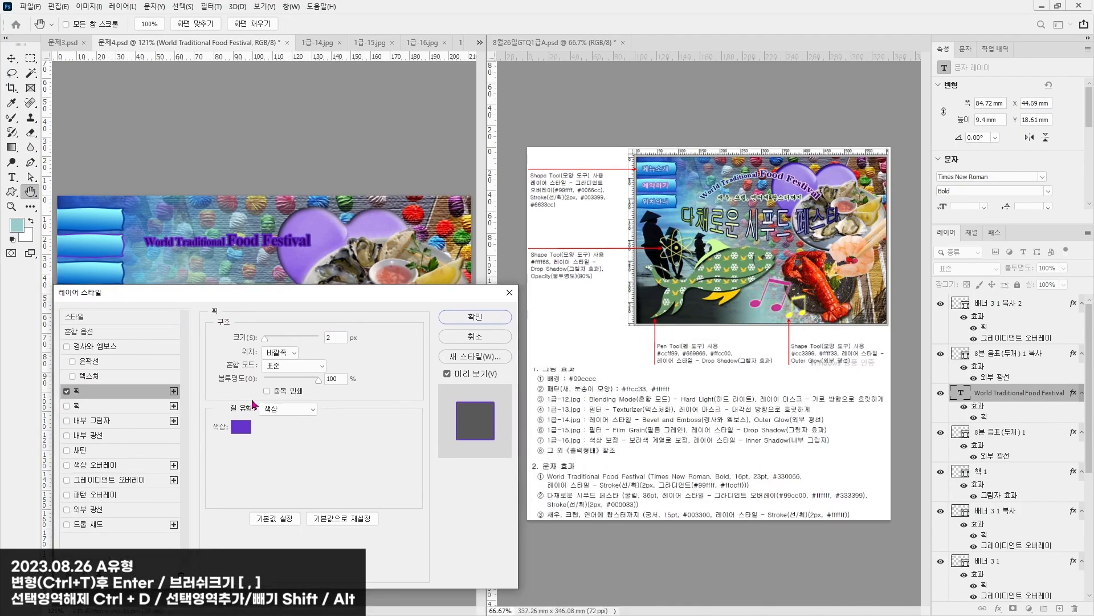
pyautogui.click(285, 410)
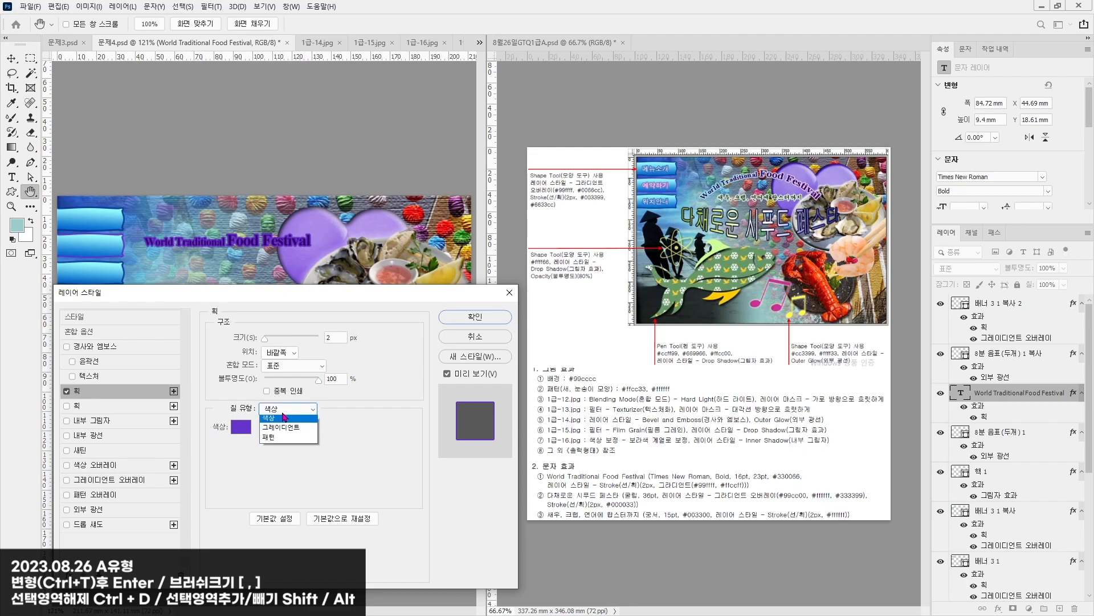
pyautogui.click(280, 420)
# Step: Set the English title's stroke gradient to run from #99ffff to #ffccff and apply the layer style
pyautogui.click(291, 427)
pyautogui.click(98, 259)
pyautogui.click(159, 309)
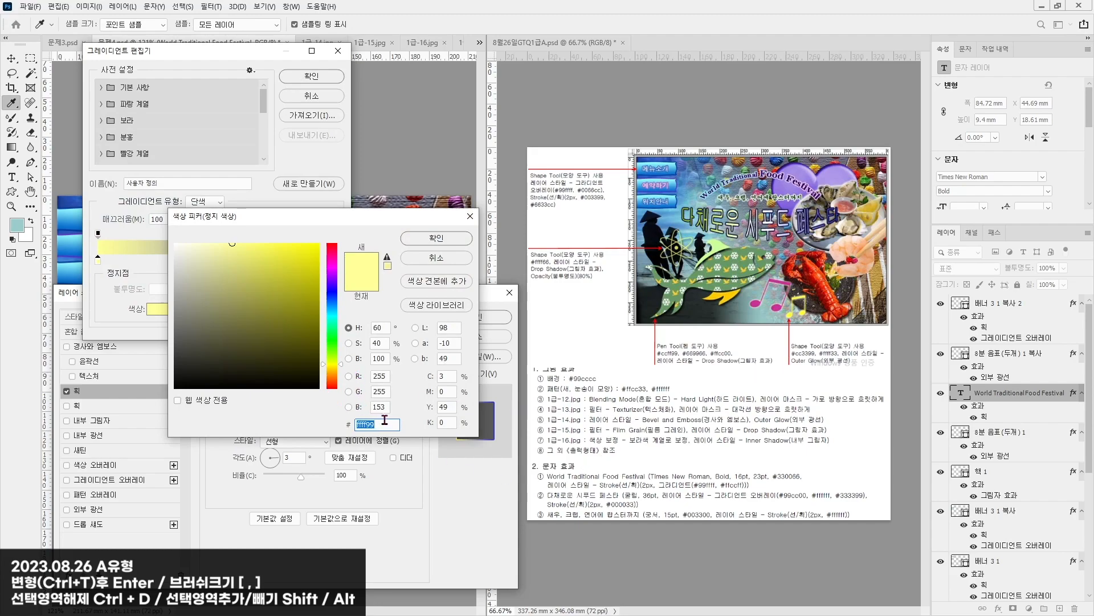
pyautogui.write('99ffff')
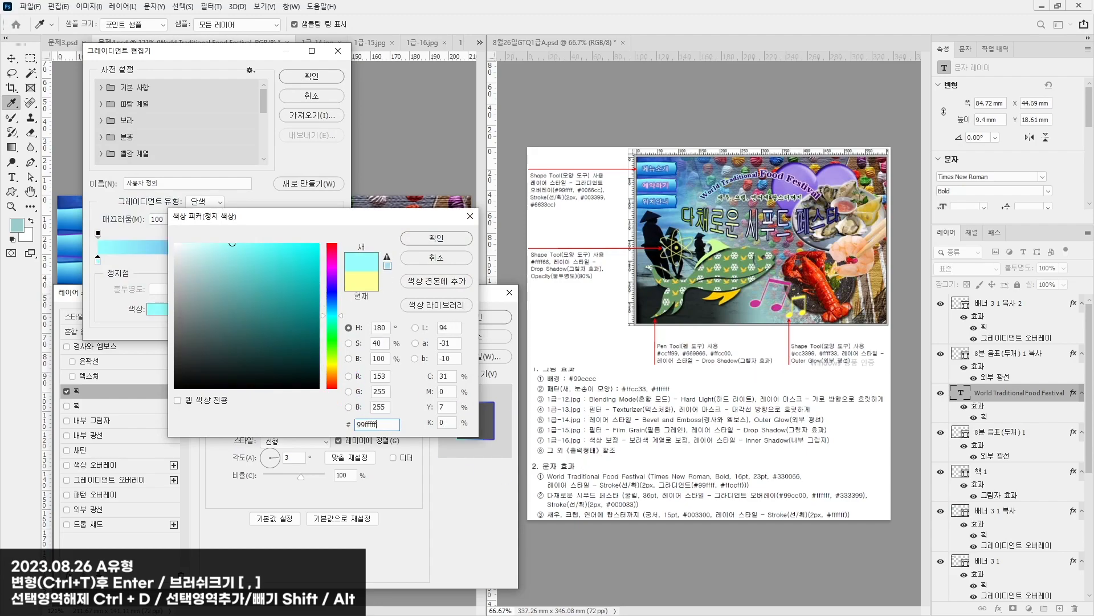
pyautogui.press('Return')
pyautogui.click(335, 260)
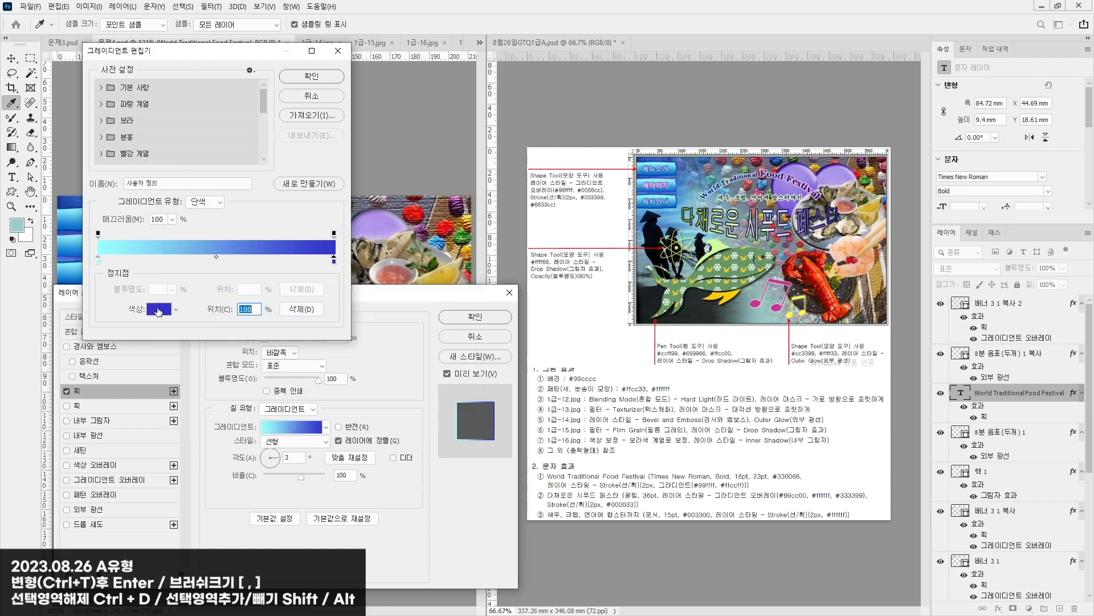
pyautogui.click(171, 311)
pyautogui.write('f')
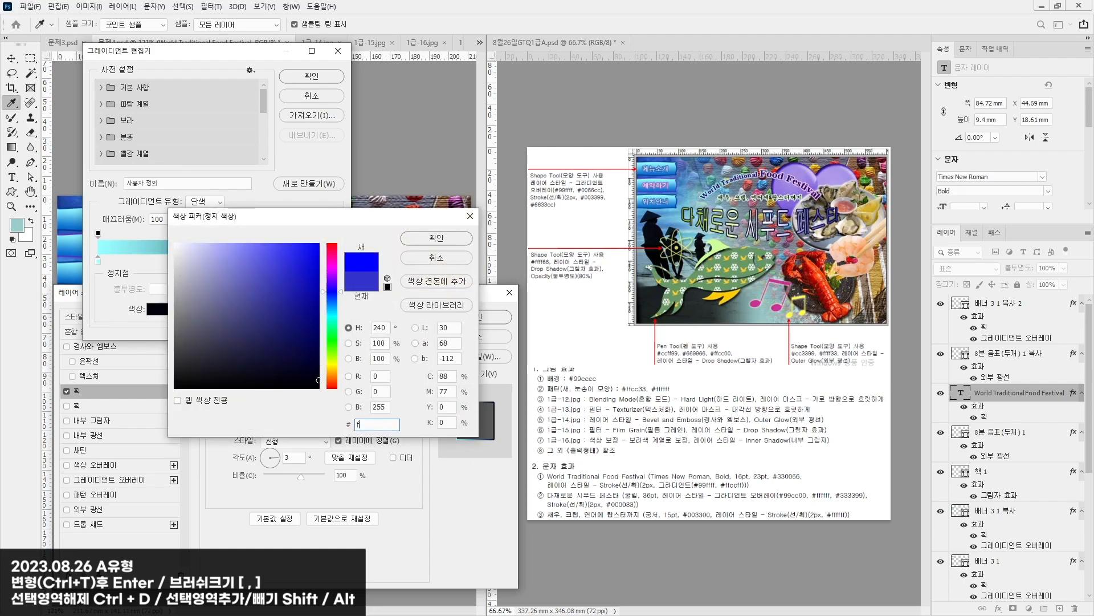
pyautogui.write('fccff')
pyautogui.press('Return')
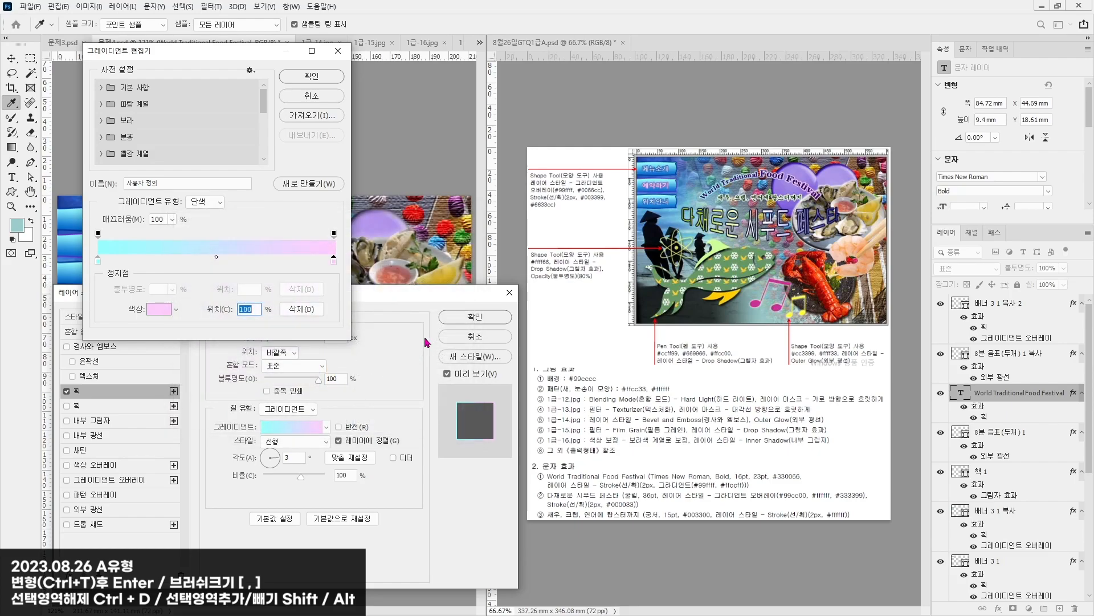
pyautogui.press('Return')
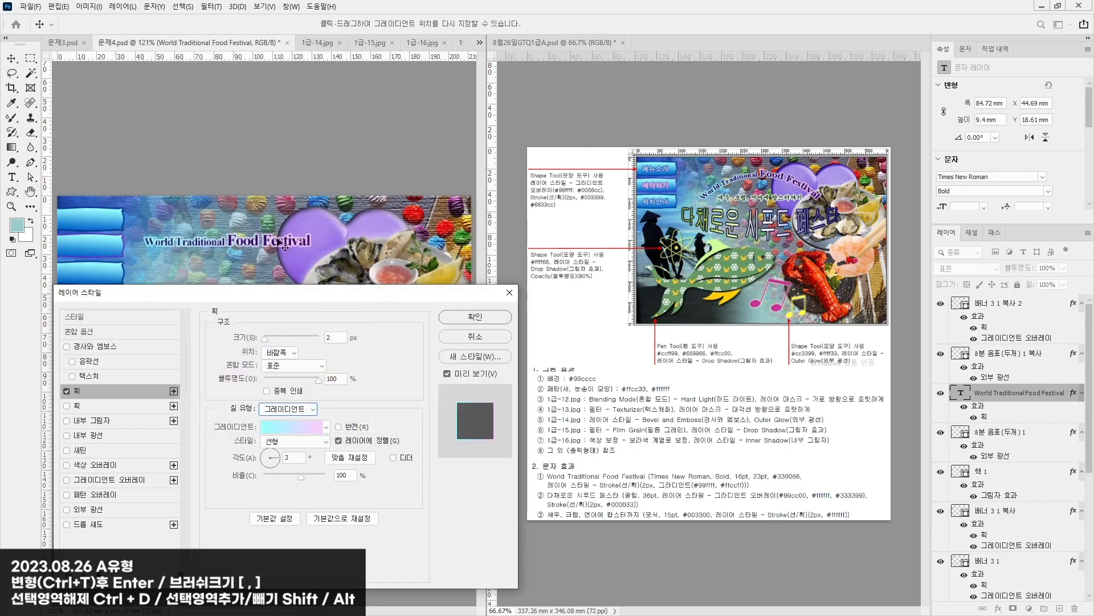
pyautogui.click(466, 317)
# Step: Warp the English title with the horizontal 부채꼴 (Arc) style at +50% bend
pyautogui.doubleClick(265, 238)
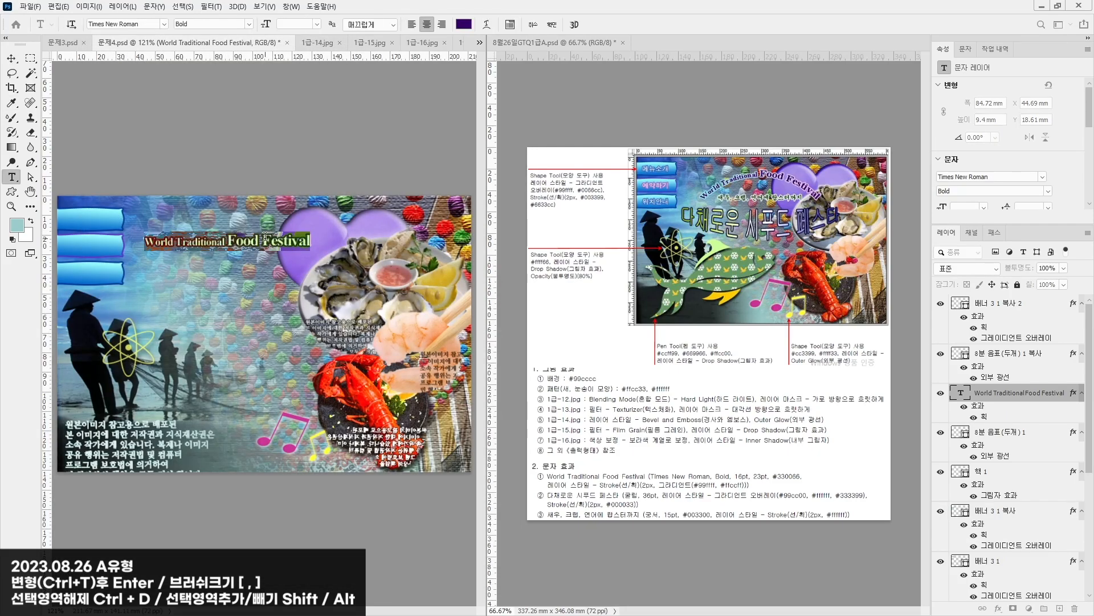
pyautogui.click(486, 24)
pyautogui.click(403, 423)
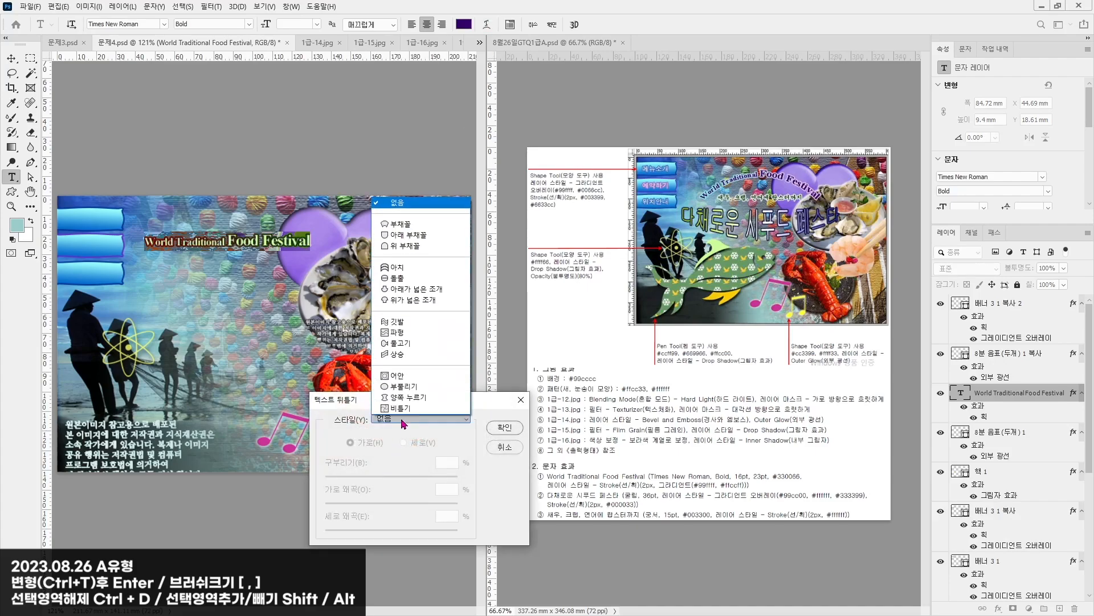
pyautogui.click(400, 235)
pyautogui.moveTo(406, 404); pyautogui.dragTo(425, 288)
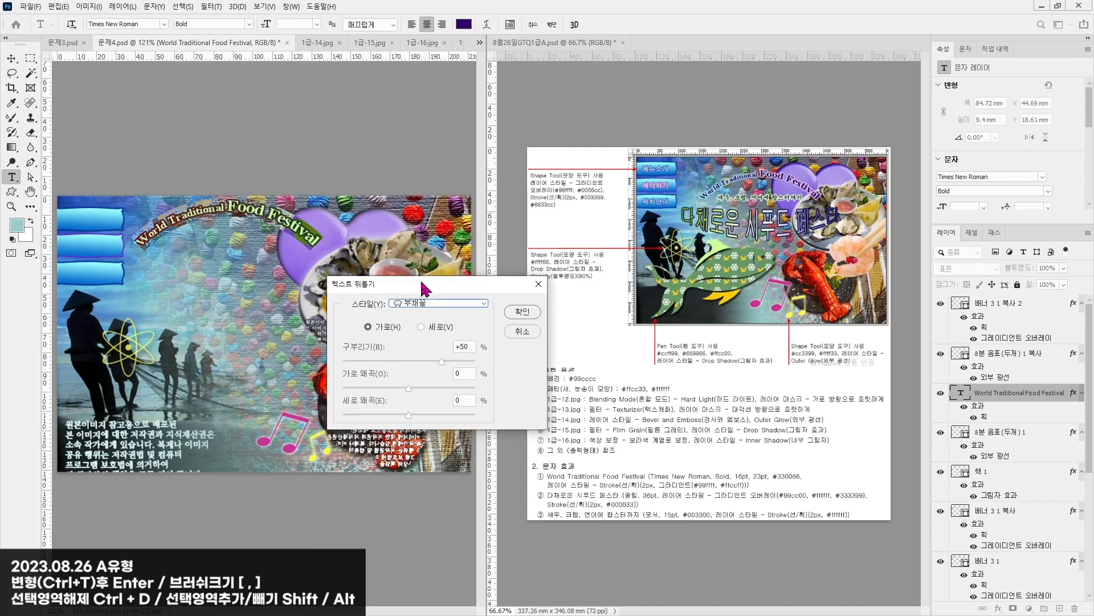
pyautogui.click(522, 311)
# Step: Move the arched English title down and to the right so its end overlaps the purple heart
pyautogui.click(12, 58)
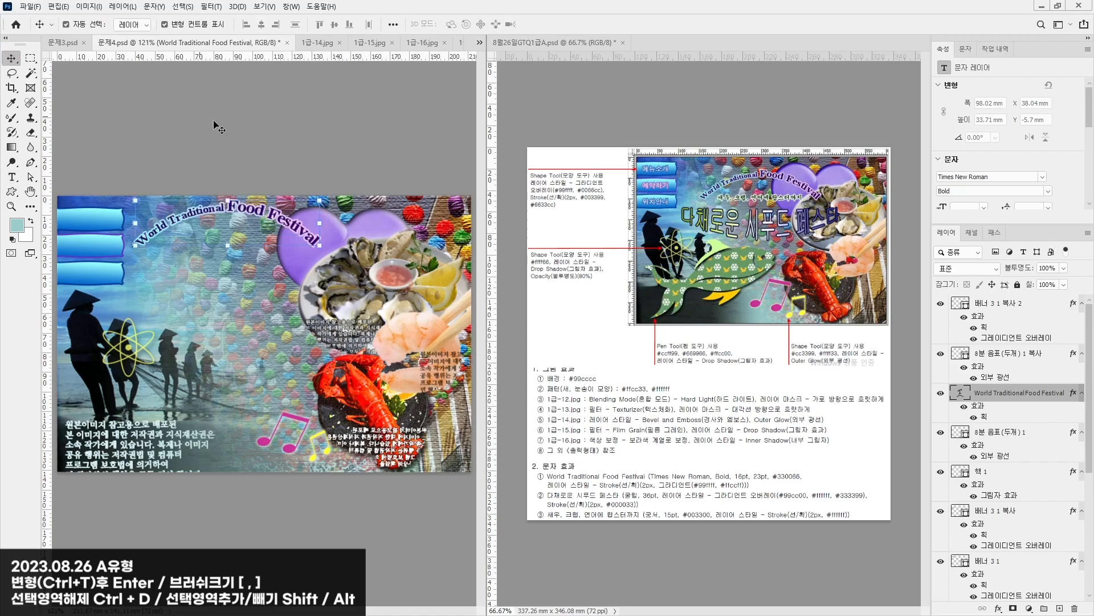
pyautogui.moveTo(337, 72); pyautogui.dragTo(363, 90)
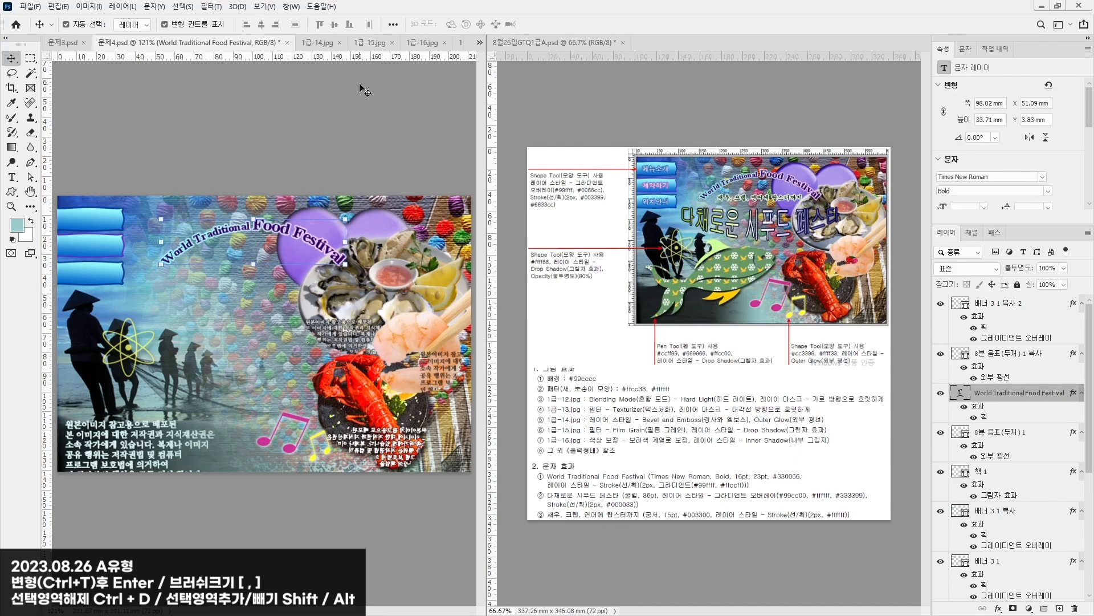
pyautogui.click(360, 85)
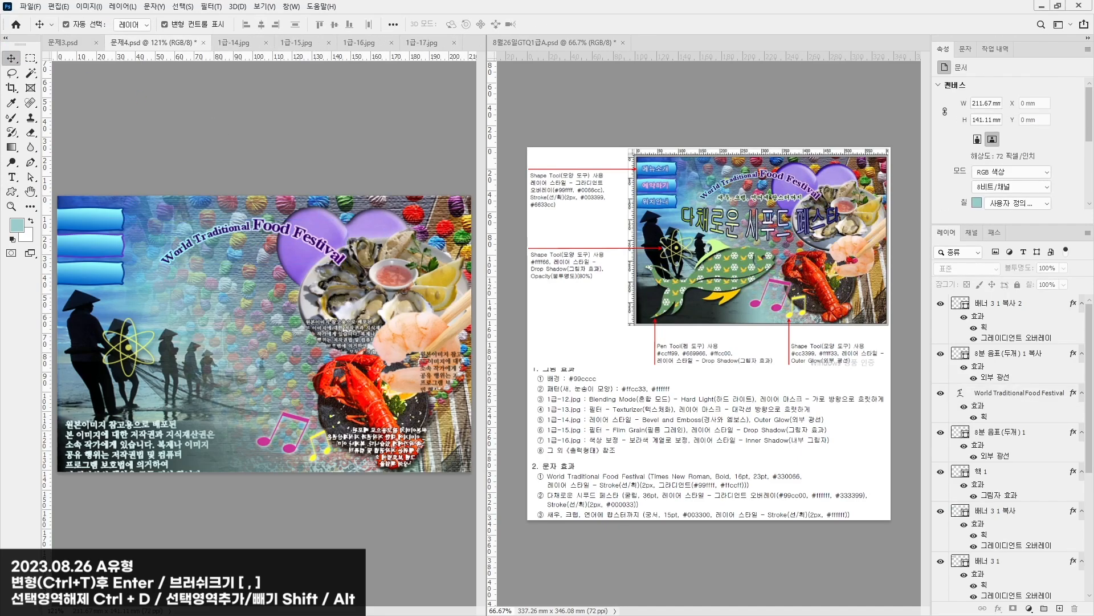
# Step: Add the Korean title text "다채로운 시푸드 페스타" below the banners
pyautogui.click(12, 178)
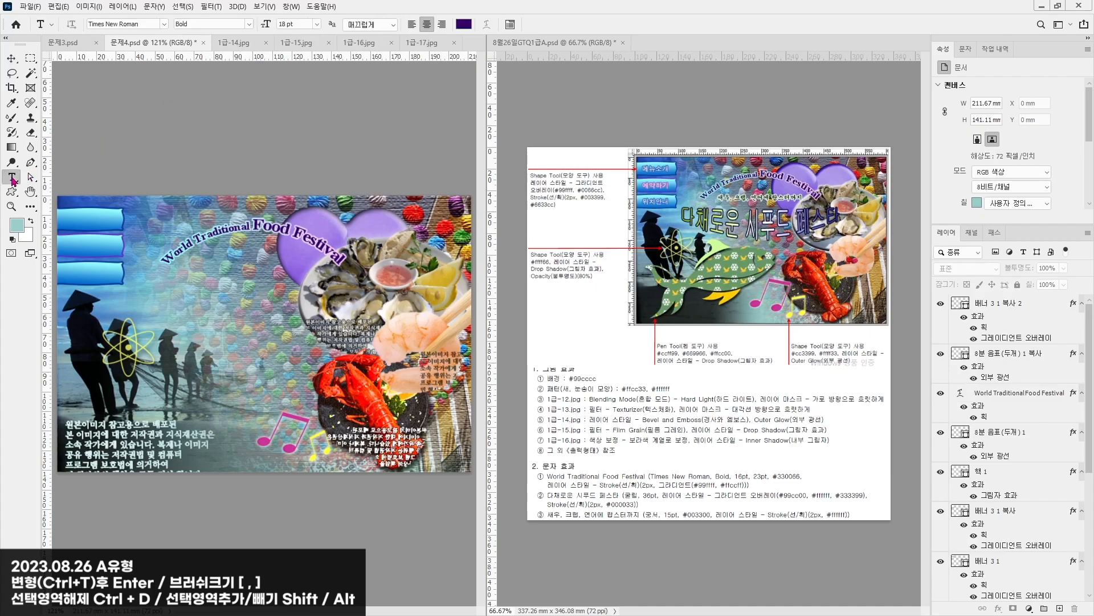
pyautogui.click(164, 298)
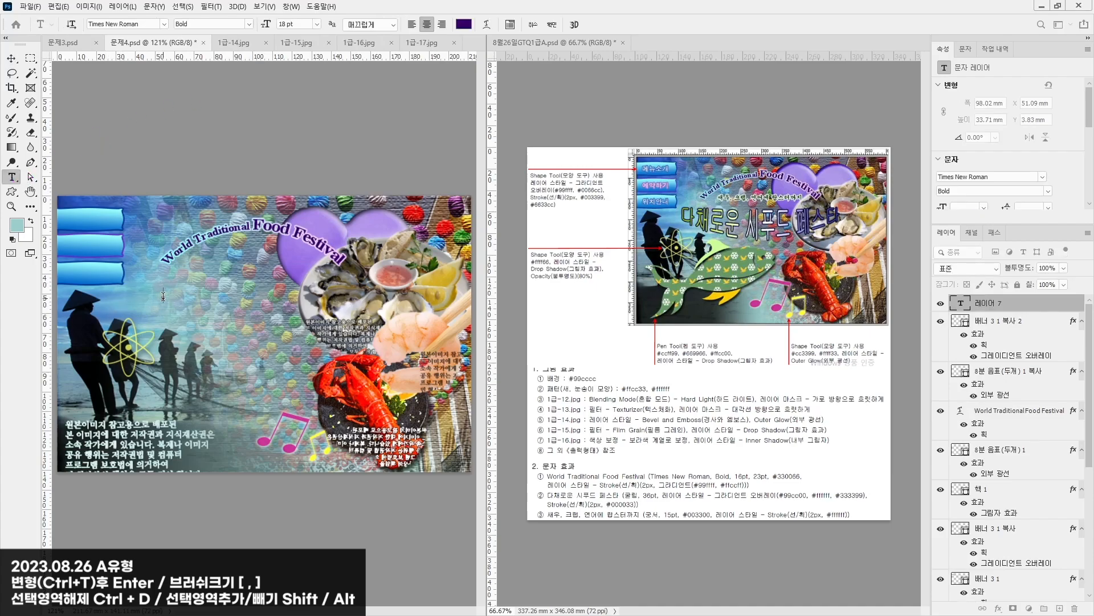
pyautogui.write('다채로운 시푸드 페스타')
pyautogui.hotkey('ctrl', 'a')
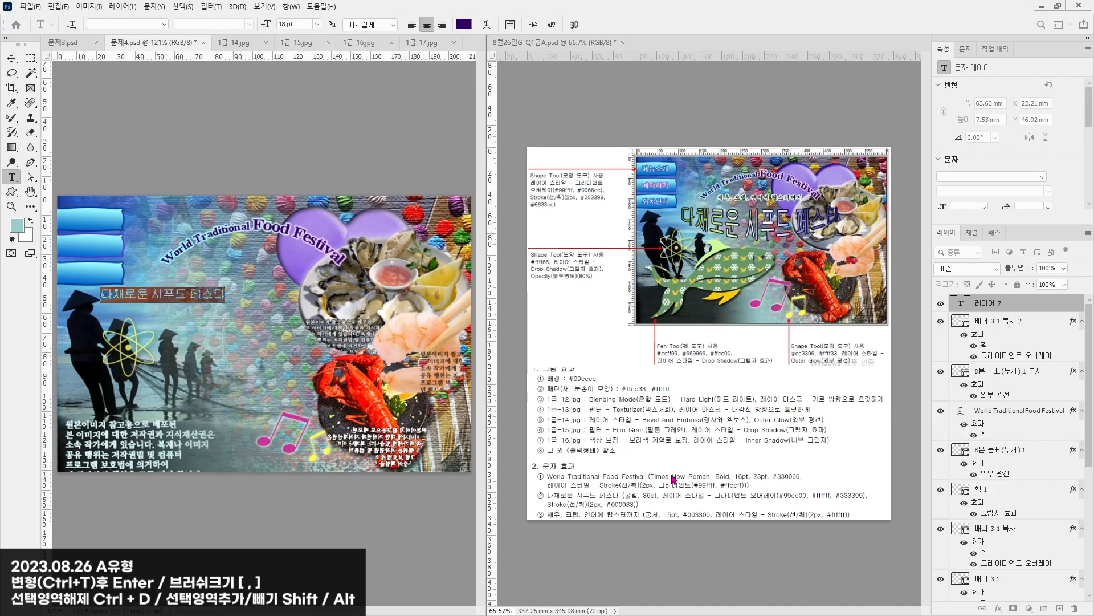
# Step: Set the Korean title to 굴림 at 36 pt and move it right, beneath the arched English title
pyautogui.click(108, 24)
pyautogui.write('굴림')
pyautogui.press('Tab')
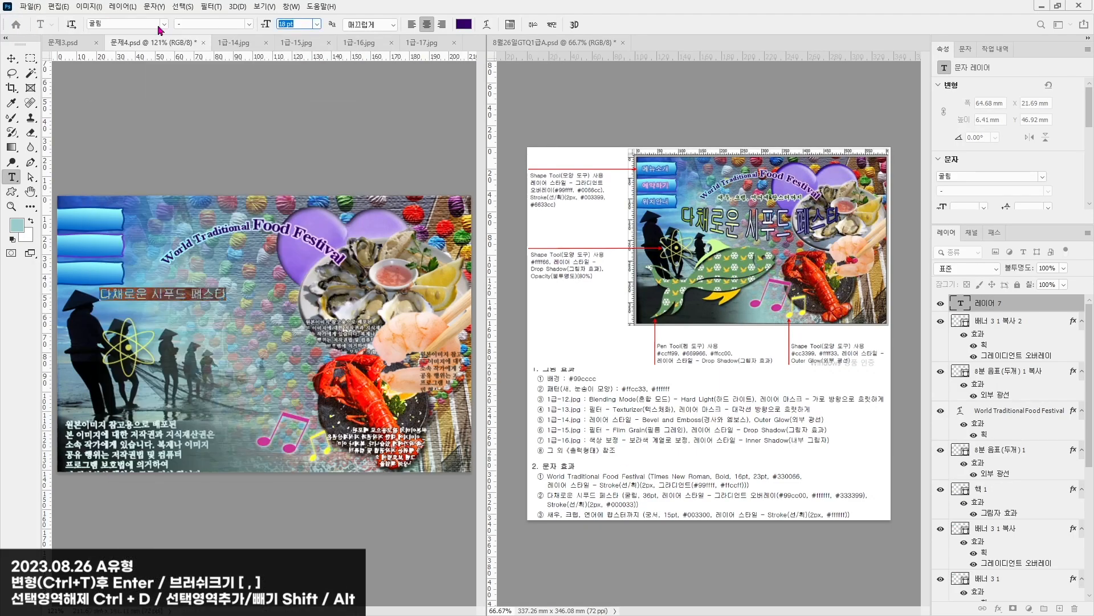
pyautogui.write('36')
pyautogui.press('Return')
pyautogui.click(11, 58)
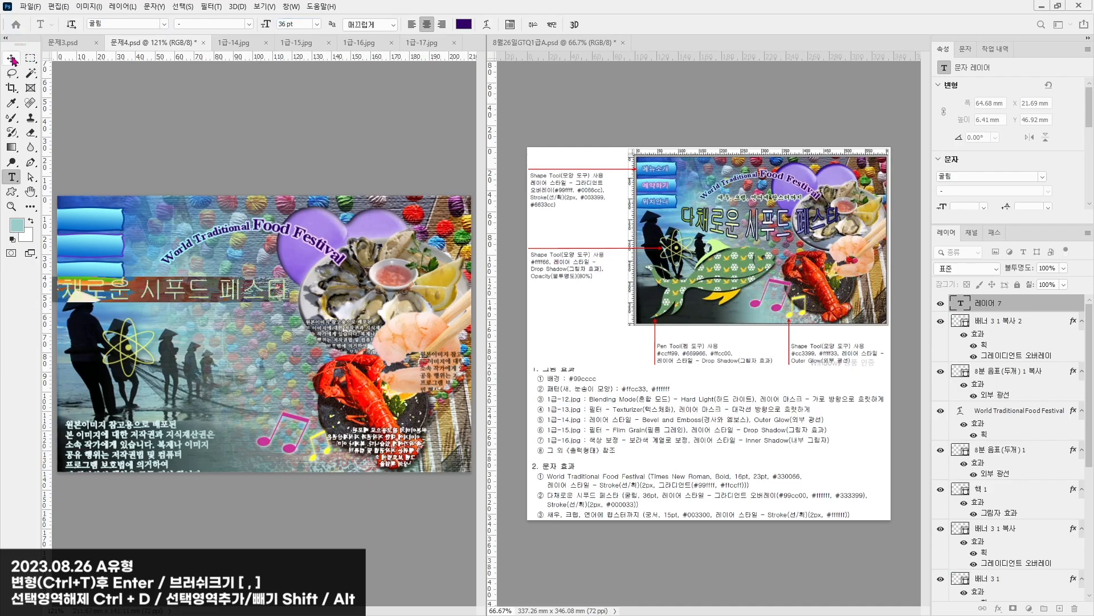
pyautogui.moveTo(249, 295); pyautogui.dragTo(334, 306)
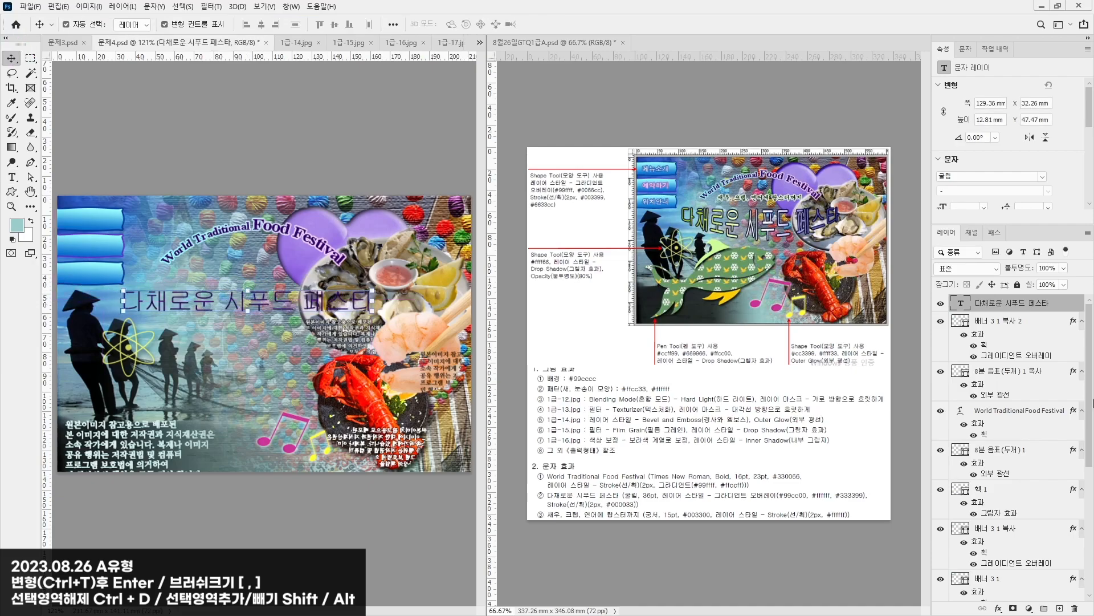
# Step: Add a Gradient Overlay to the Korean title and set the gradient's starting color stop to #99cc00
pyautogui.doubleClick(1078, 305)
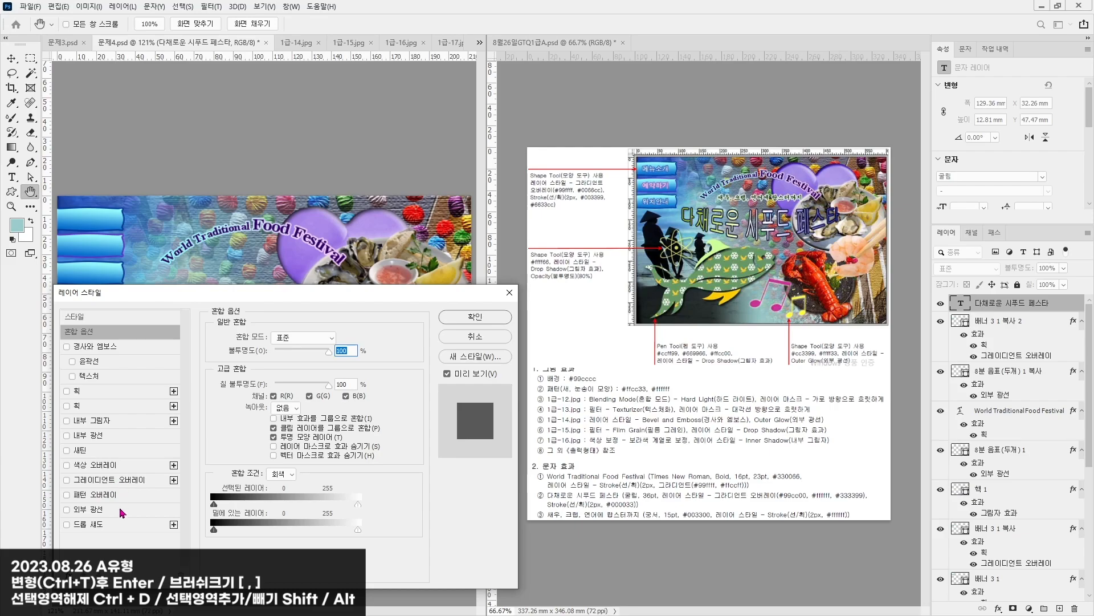
pyautogui.click(106, 482)
pyautogui.click(294, 367)
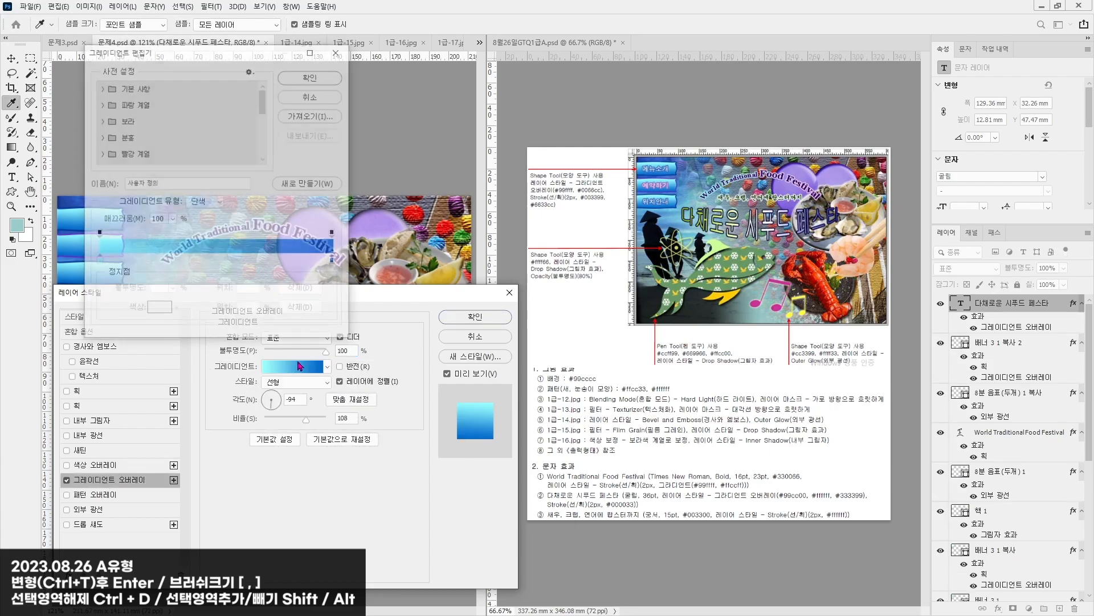
pyautogui.click(99, 261)
pyautogui.click(158, 309)
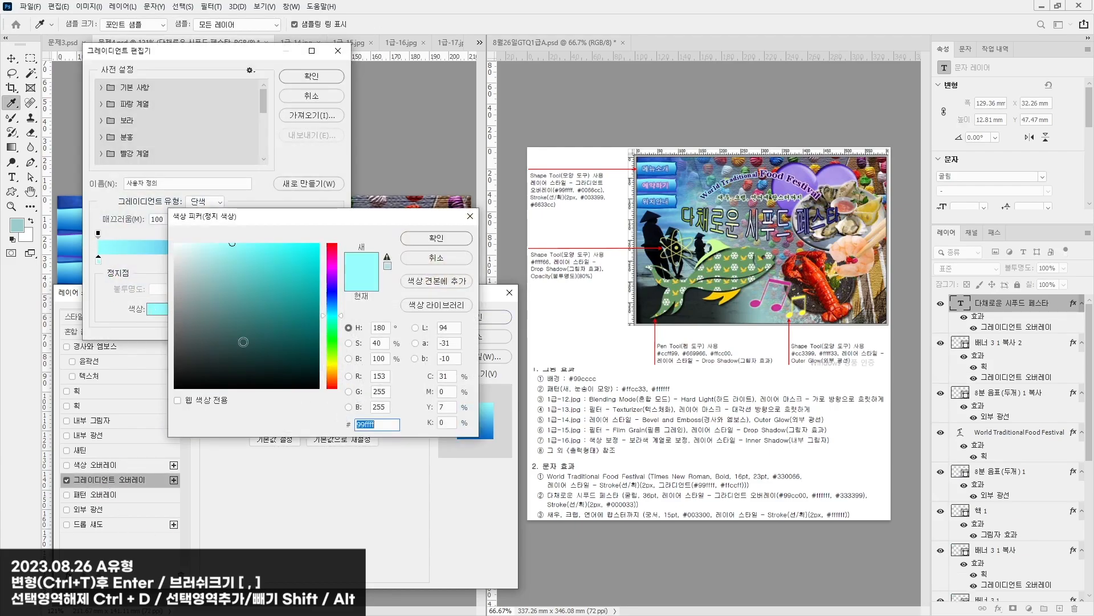
pyautogui.write('99ㅊ')
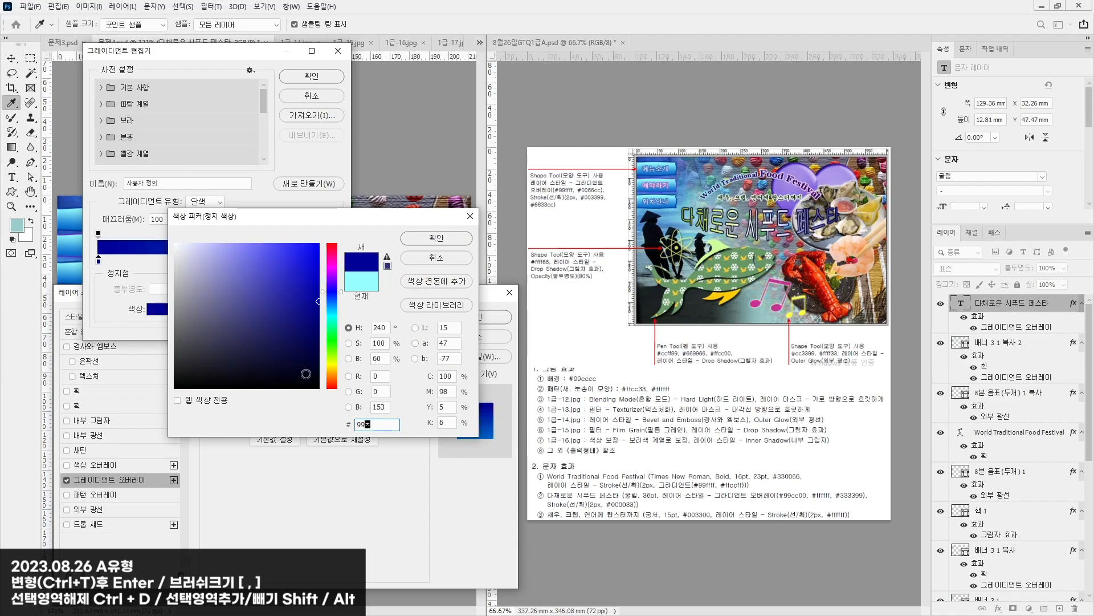
pyautogui.write('cc00')
pyautogui.press('Return')
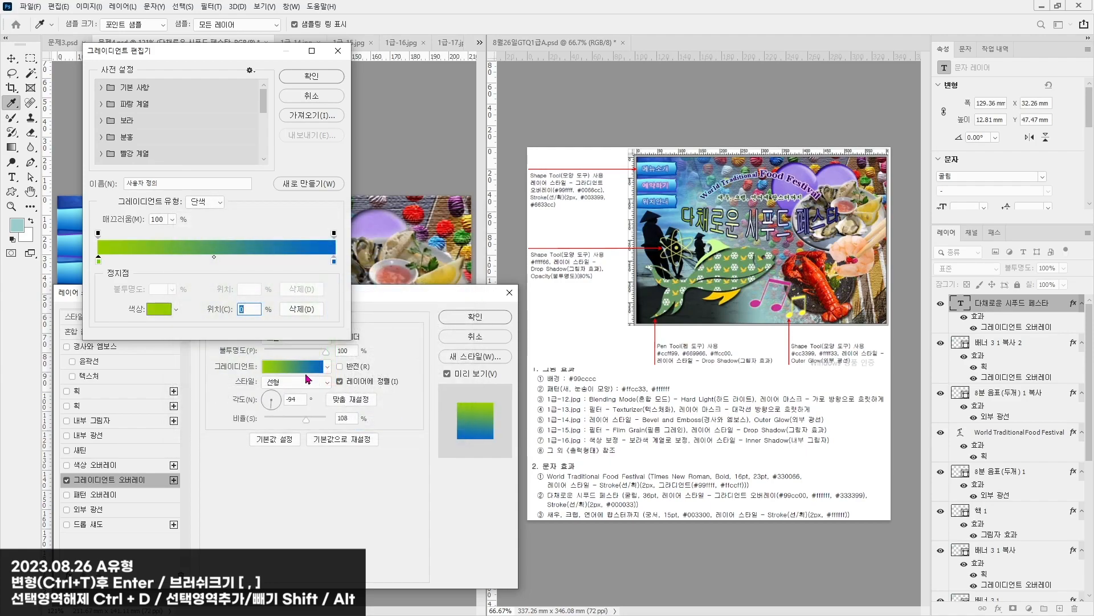
# Step: Add a white middle color stop at 50% in the Korean title's overlay gradient
pyautogui.click(214, 261)
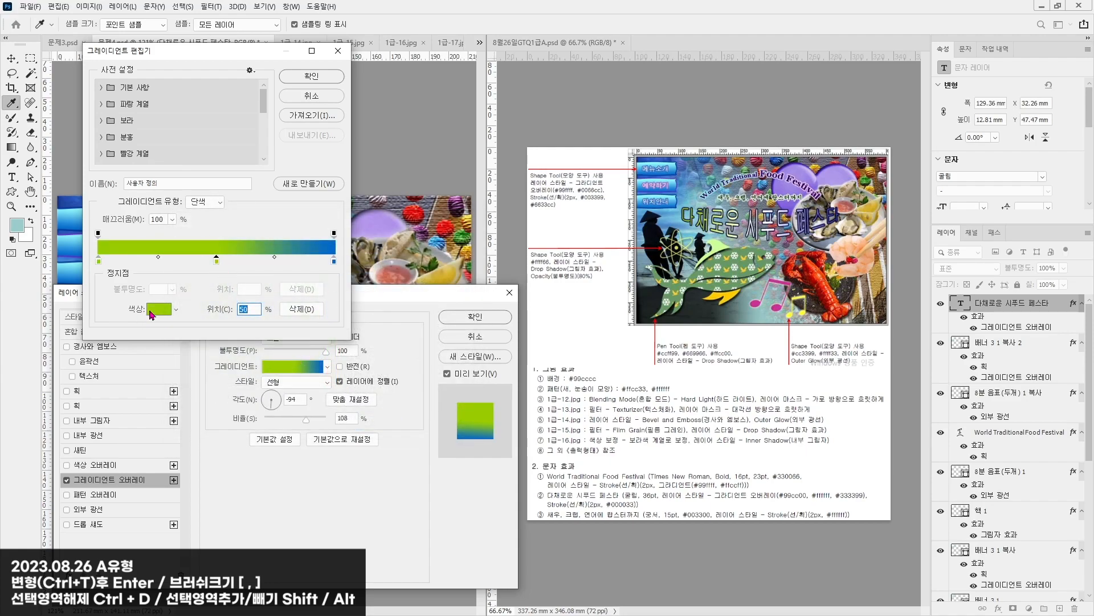
pyautogui.click(158, 308)
pyautogui.click(174, 243)
pyautogui.click(436, 237)
# Step: Set the overlay gradient's end stop to #333399 and its angle to -1° so the colors run horizontally across the Korean title
pyautogui.click(334, 260)
pyautogui.click(159, 309)
pyautogui.write('333399')
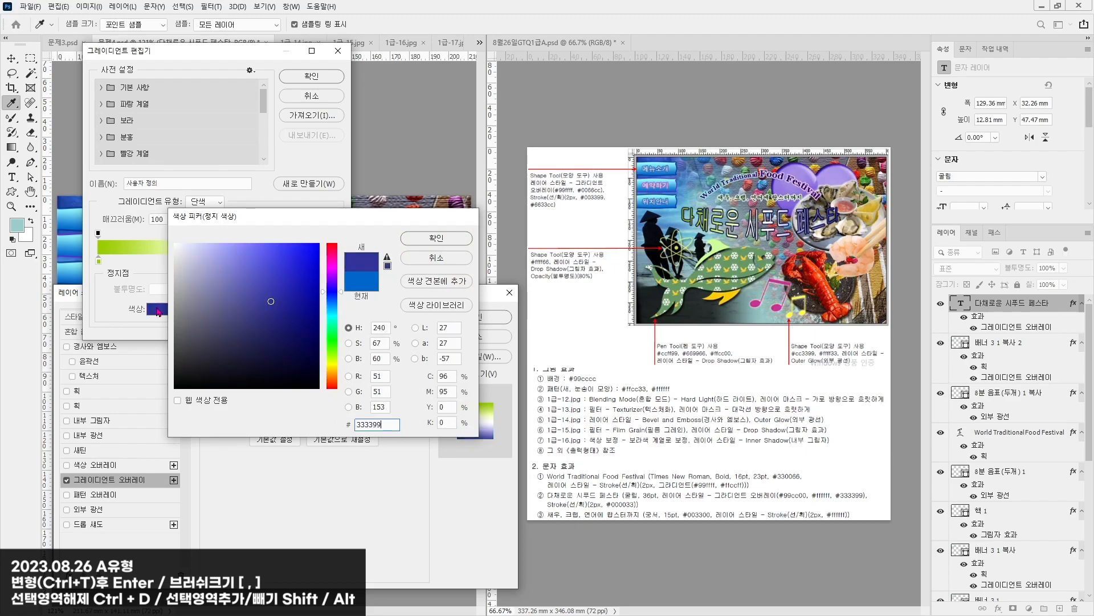
pyautogui.press('Return')
pyautogui.press('Return')
pyautogui.moveTo(287, 292); pyautogui.dragTo(593, 318)
pyautogui.moveTo(586, 421)
pyautogui.mouseDown()
pyautogui.moveTo(579, 406)
pyautogui.moveTo(587, 422)
pyautogui.mouseUp()
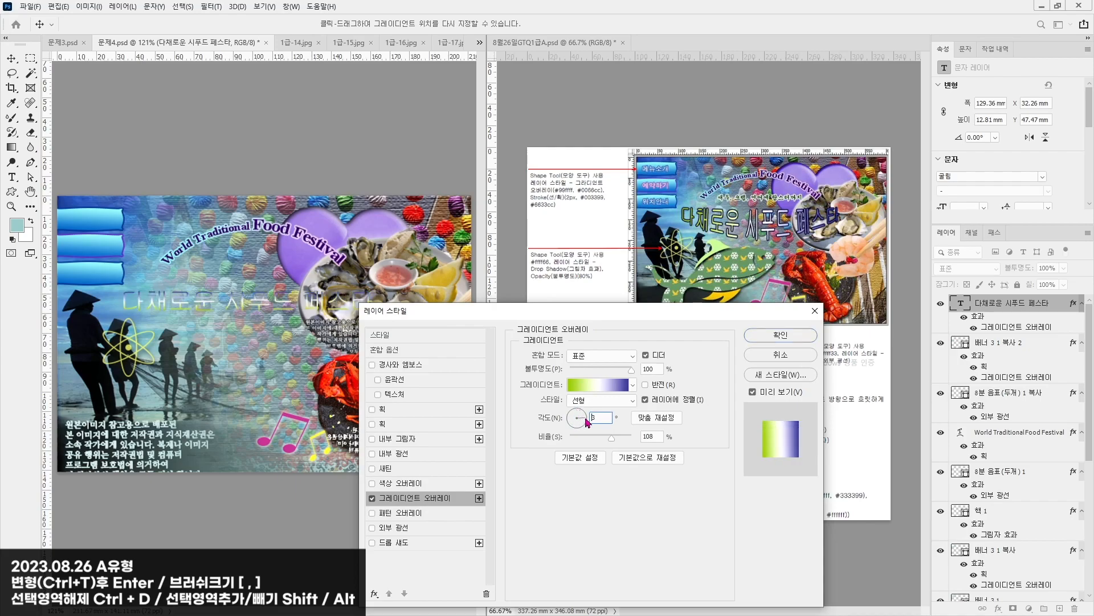
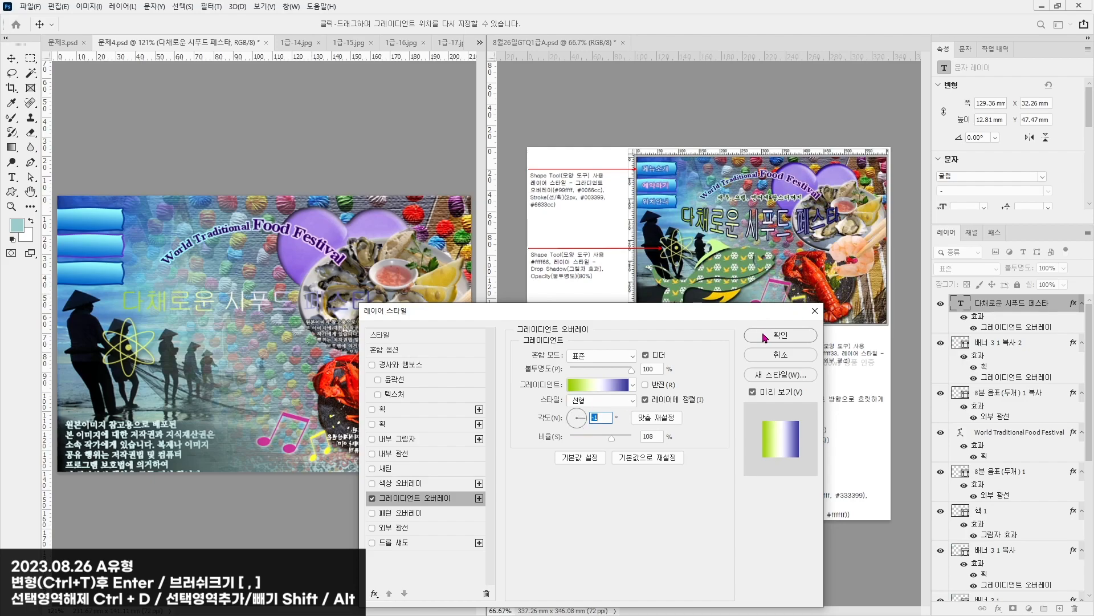
# Step: Add a 2 px Stroke to the Korean title with solid color #000033 and apply its layer style
pyautogui.moveTo(553, 312); pyautogui.dragTo(325, 109)
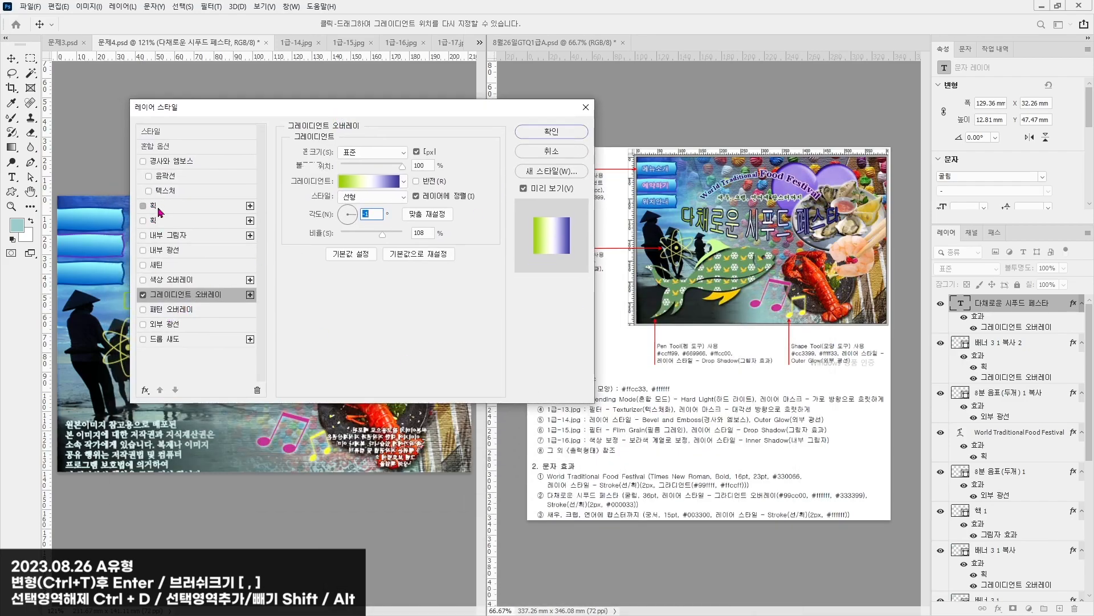
pyautogui.click(155, 206)
pyautogui.doubleClick(414, 152)
pyautogui.write('2')
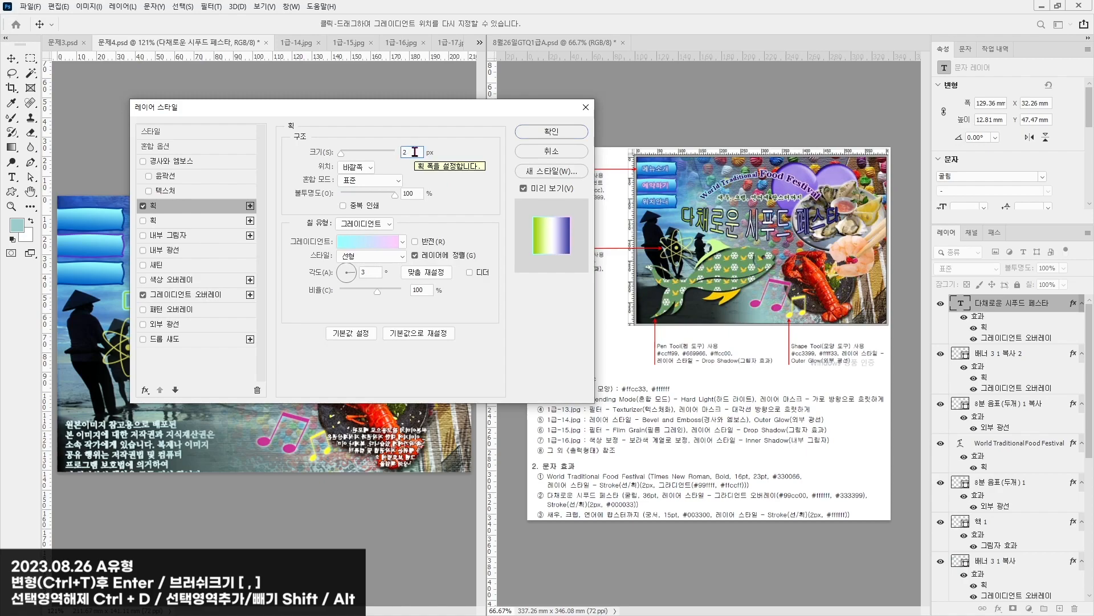
pyautogui.click(363, 223)
pyautogui.click(363, 239)
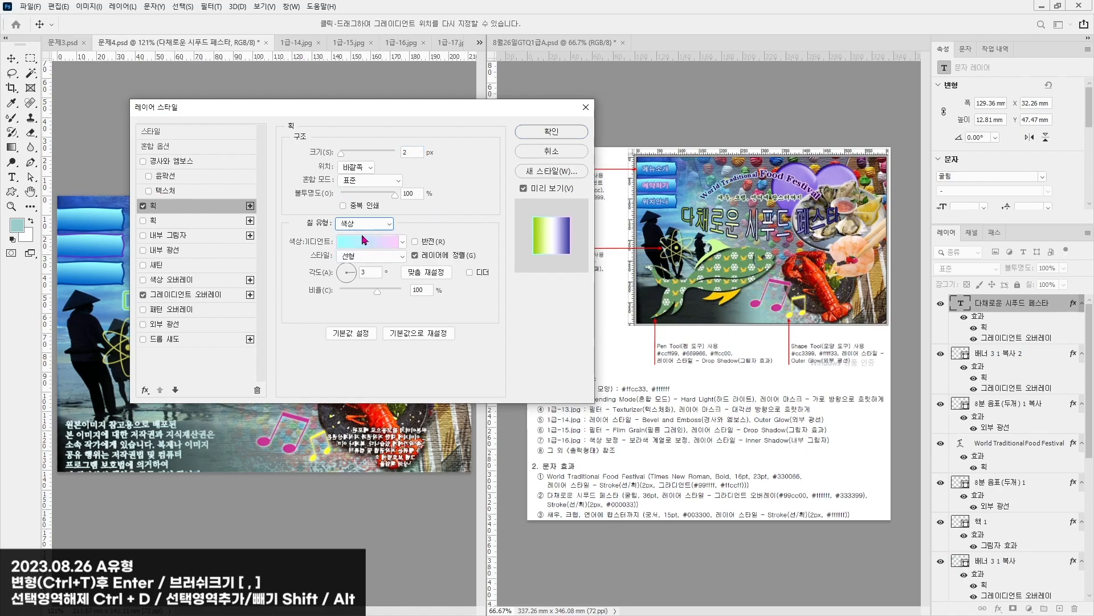
pyautogui.click(324, 242)
pyautogui.write('000033')
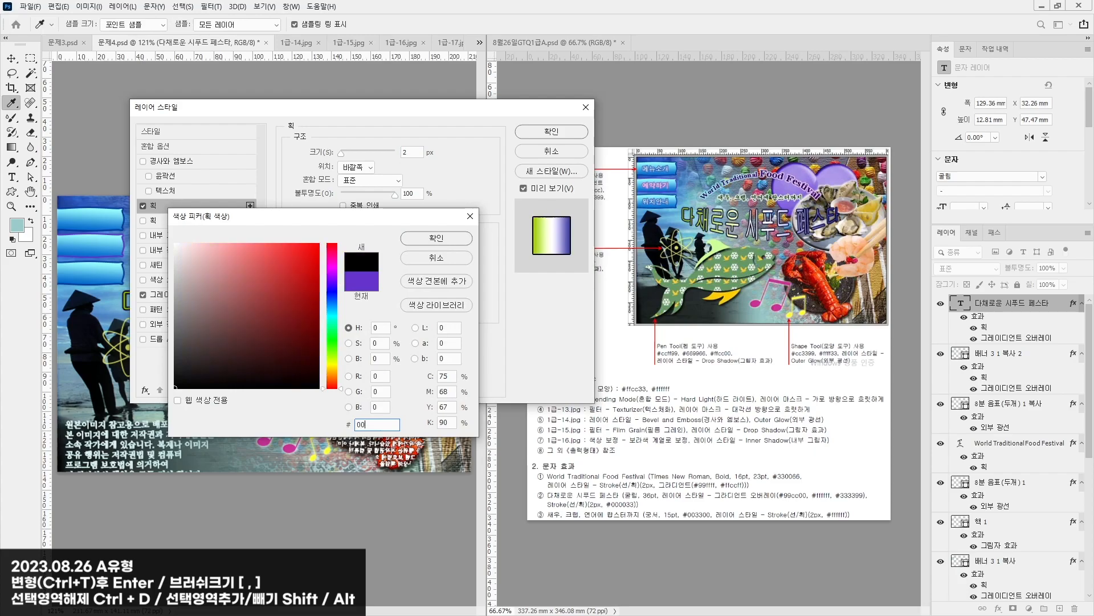
pyautogui.press('Return')
pyautogui.press('Return')
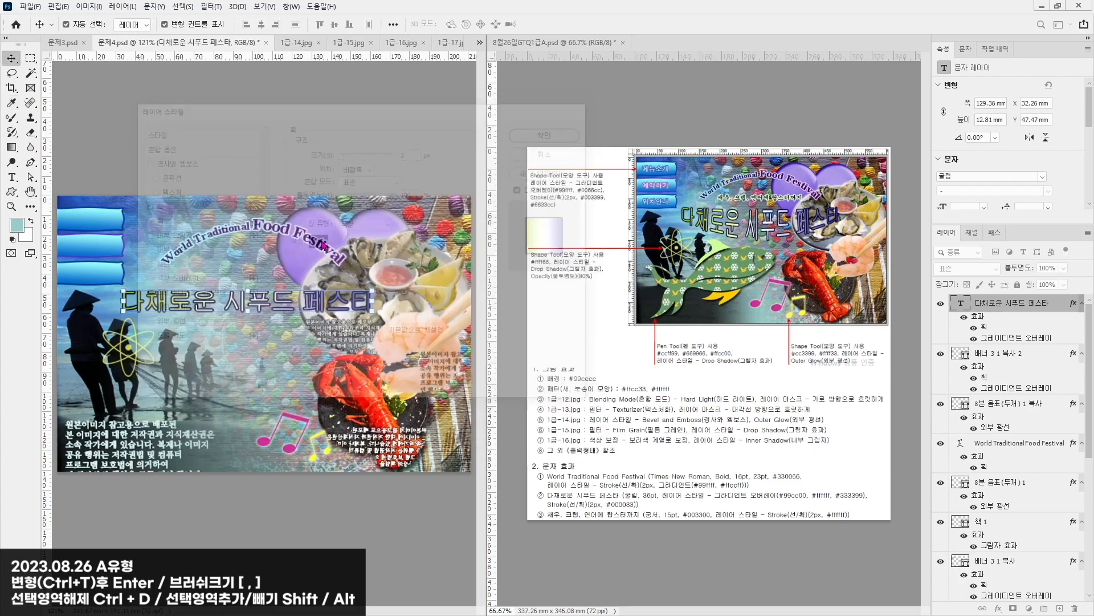
# Step: Warp the Korean title with the horizontal 아래 부채꼴 (Arc Lower) style at +36% bend
pyautogui.doubleClick(290, 311)
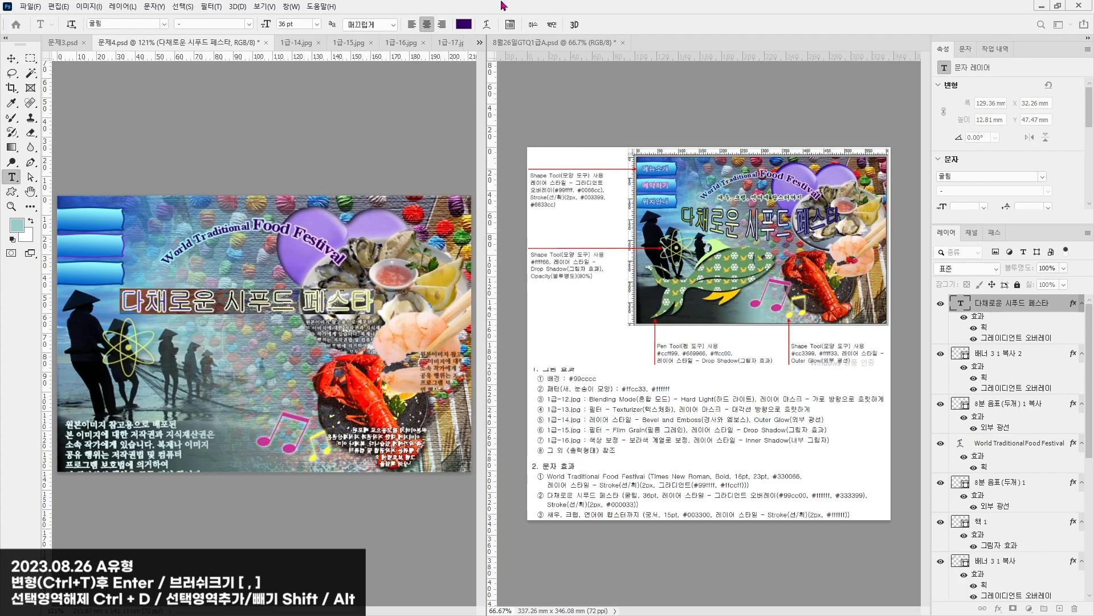
pyautogui.click(487, 24)
pyautogui.click(408, 304)
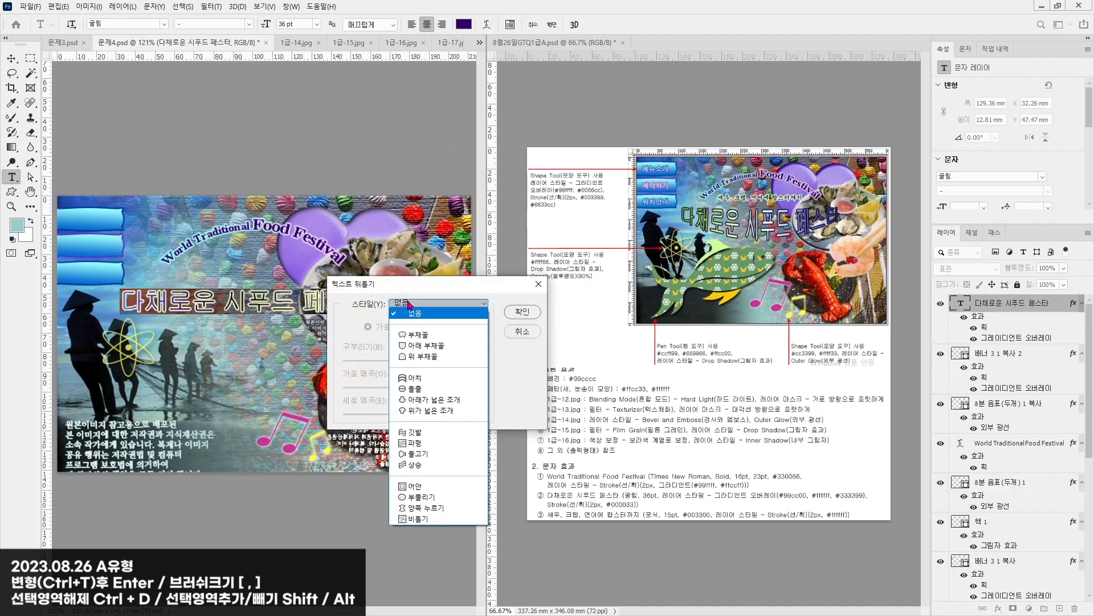
pyautogui.click(425, 347)
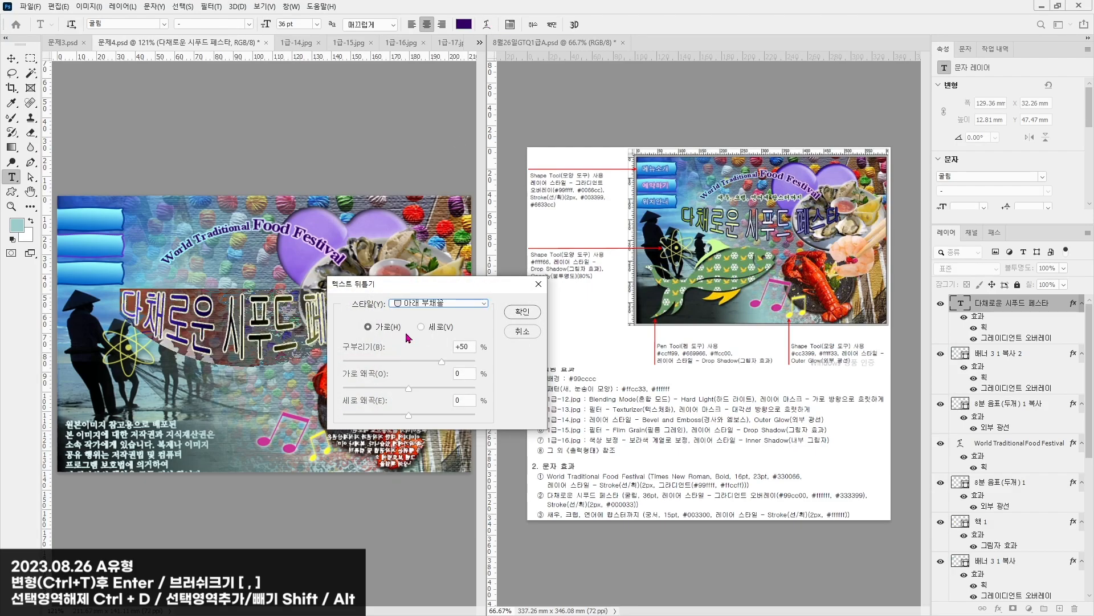
pyautogui.moveTo(451, 284); pyautogui.dragTo(519, 319)
pyautogui.moveTo(511, 397); pyautogui.dragTo(500, 400)
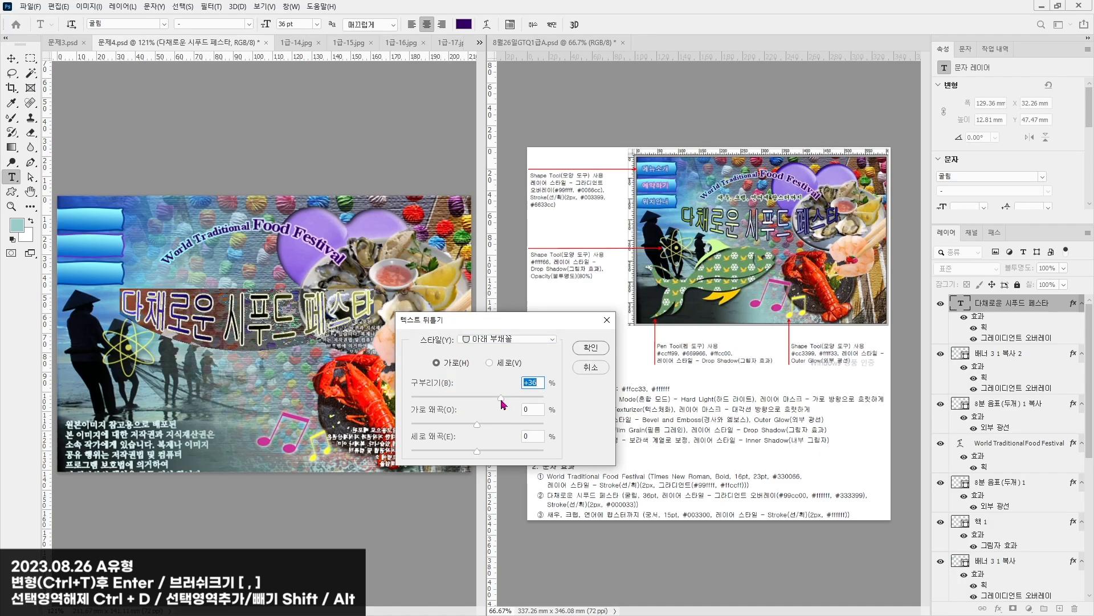
pyautogui.click(577, 348)
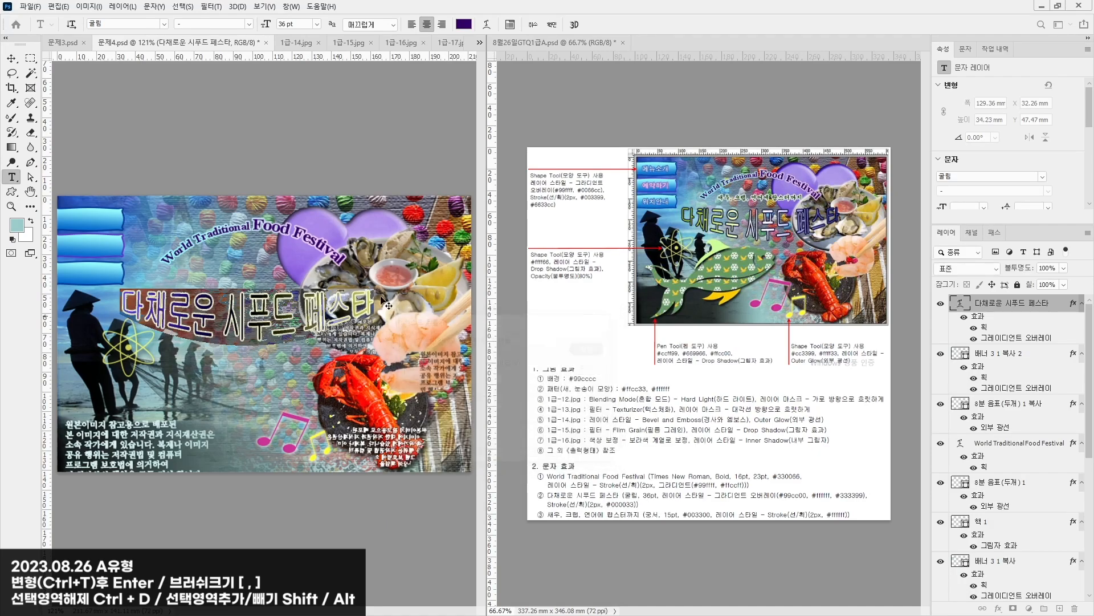
# Step: Move the warped Korean title slightly up and to the right
pyautogui.click(12, 59)
pyautogui.click(279, 115)
pyautogui.moveTo(324, 314); pyautogui.dragTo(329, 308)
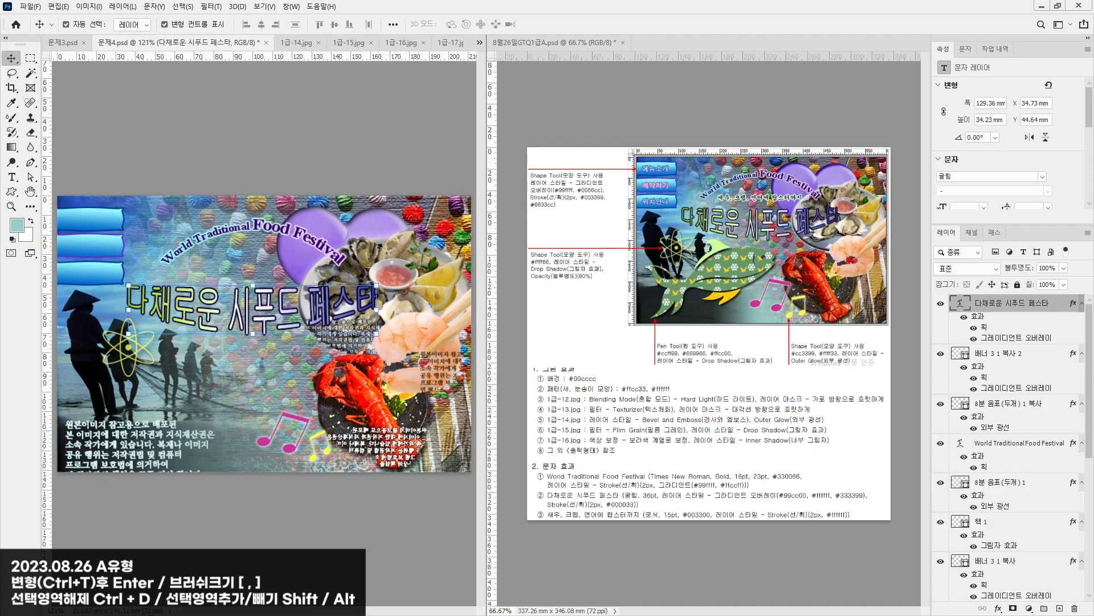
# Step: Add the subtitle text "새우, 크랩, 연어에 랍스터까지" between the English title and the Korean title
pyautogui.press('t')
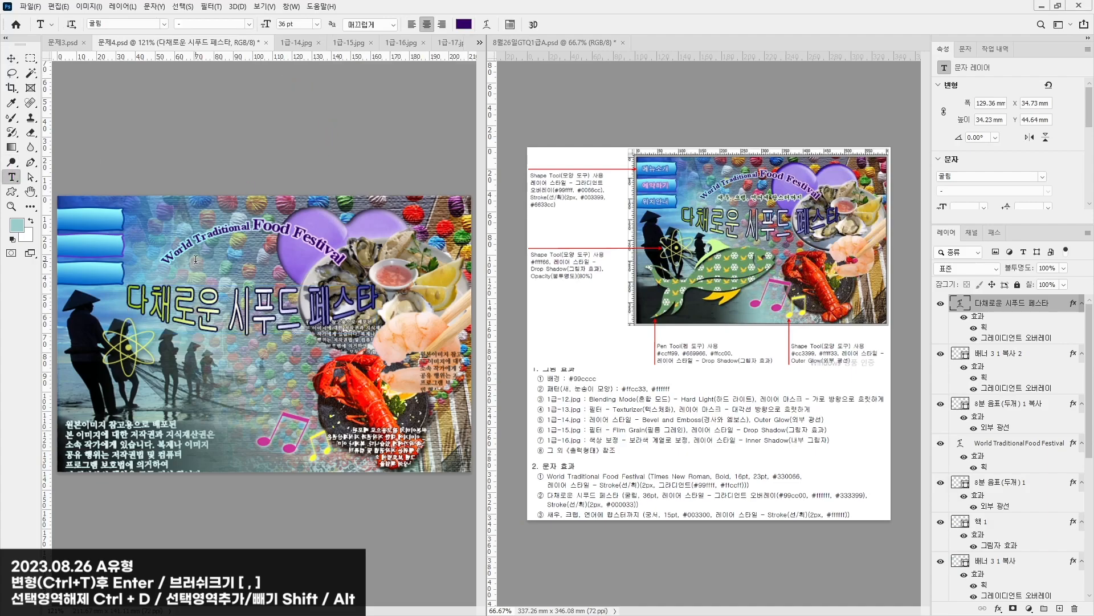
pyautogui.click(197, 265)
pyautogui.write('새우, 크랩, 연어에 랍스터까지')
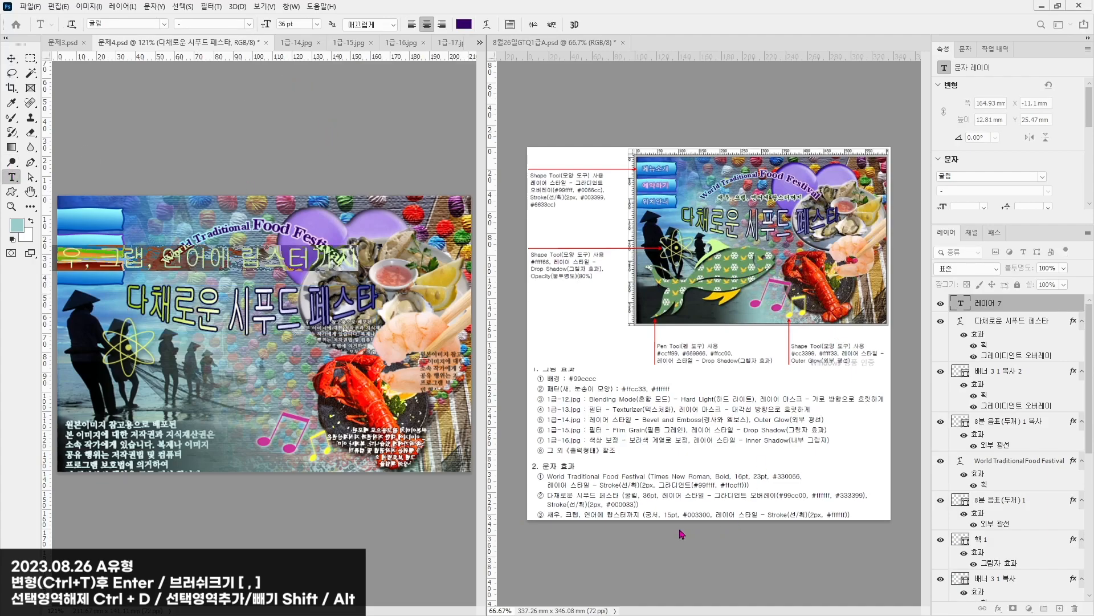
# Step: Set the subtitle's font to 궁서 at 15 pt
pyautogui.click(101, 24)
pyautogui.write('궁')
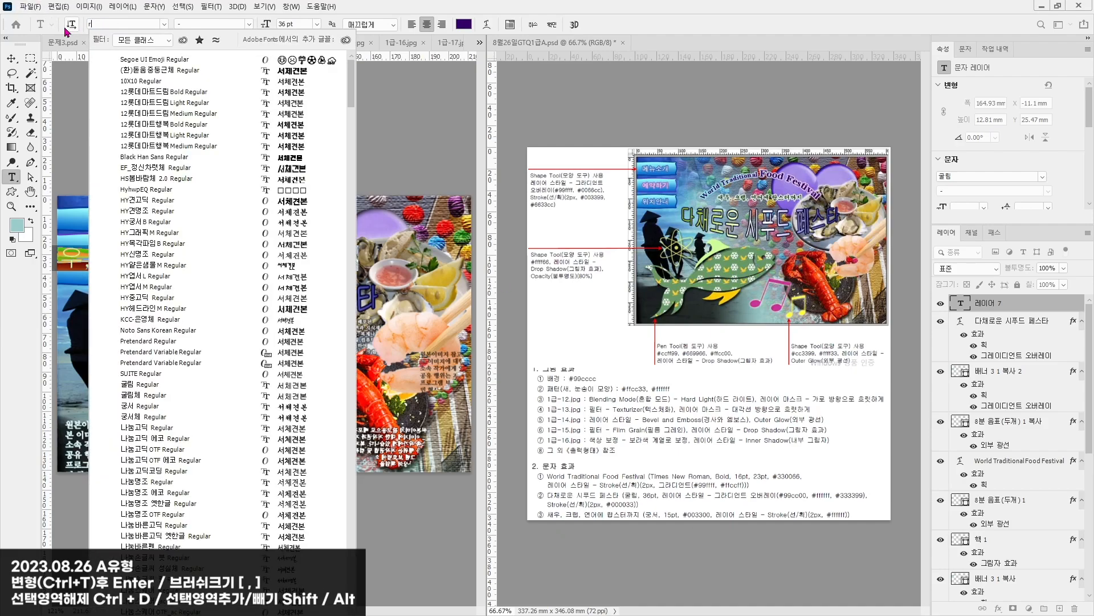
pyautogui.press('Return')
pyautogui.click(279, 23)
pyautogui.write('15')
pyautogui.press('Return')
# Step: Set the subtitle's text color to #003300 and commit the text
pyautogui.click(464, 24)
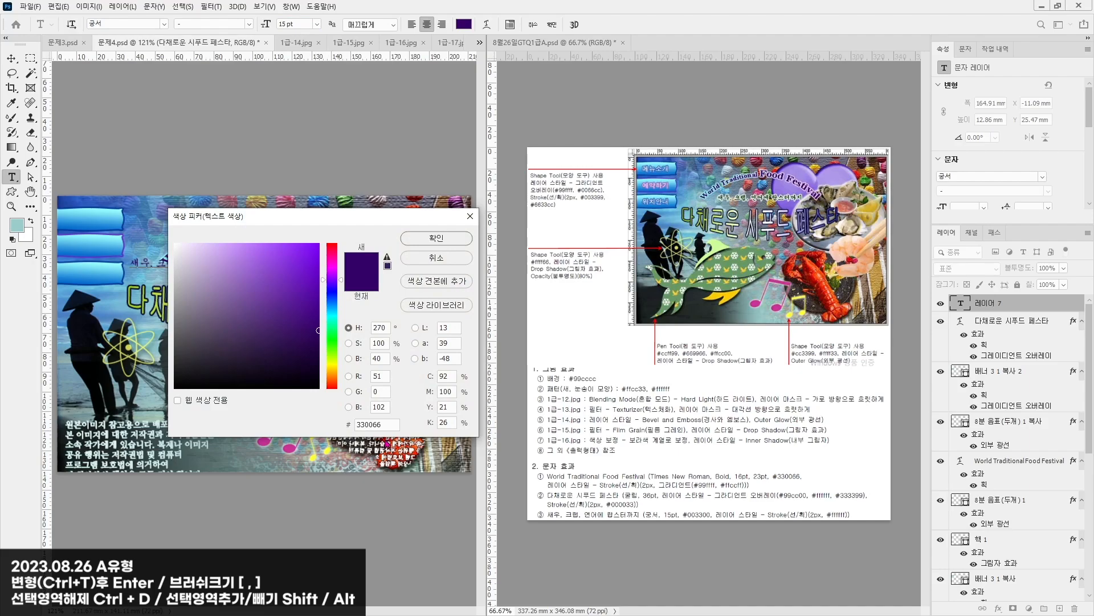
pyautogui.doubleClick(393, 423)
pyautogui.write('003300')
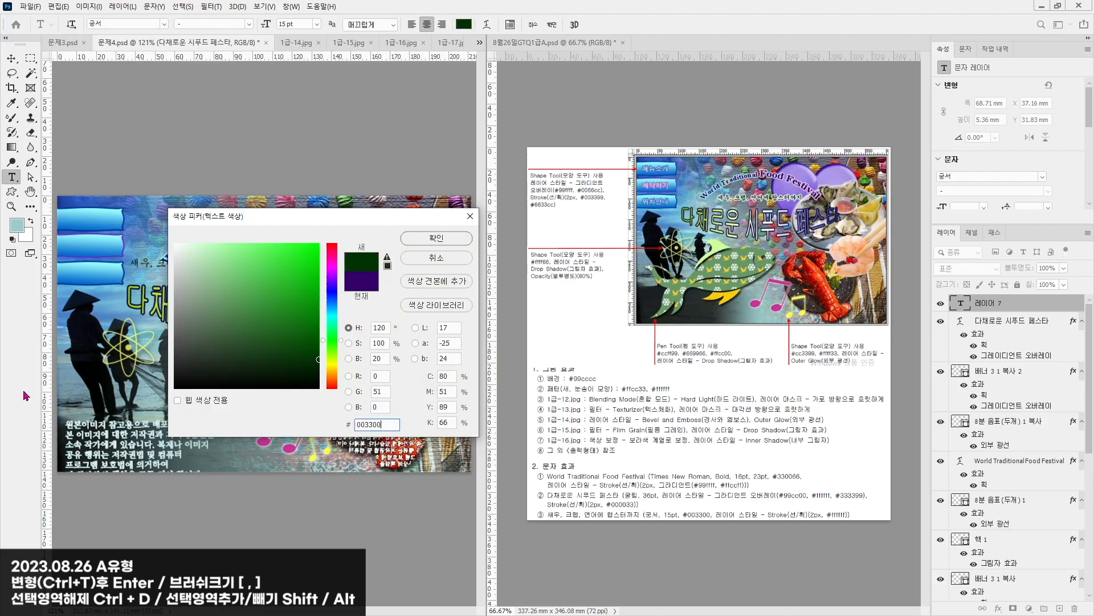
pyautogui.press('Return')
pyautogui.click(12, 57)
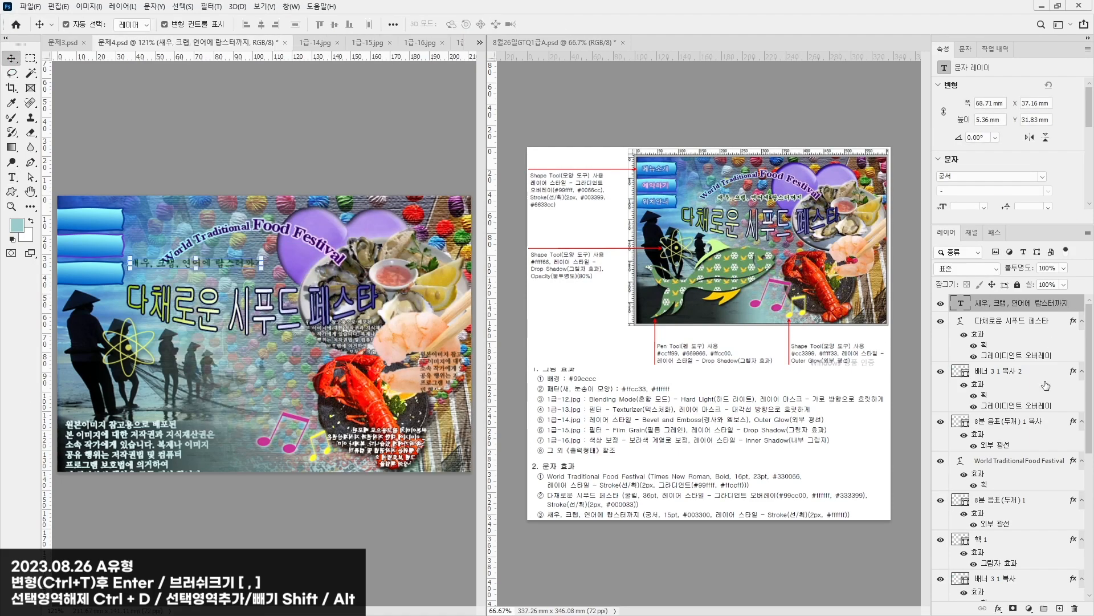
# Step: Add a 2 px #ffffff Stroke to the subtitle and move it right, beneath the arched English title
pyautogui.click(998, 608)
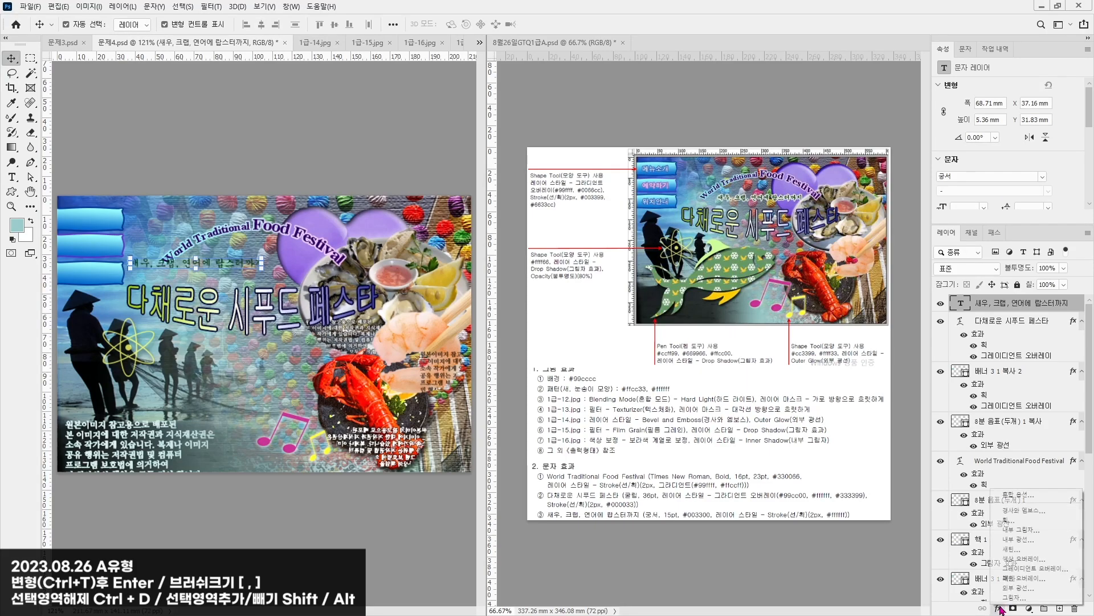
pyautogui.click(1026, 521)
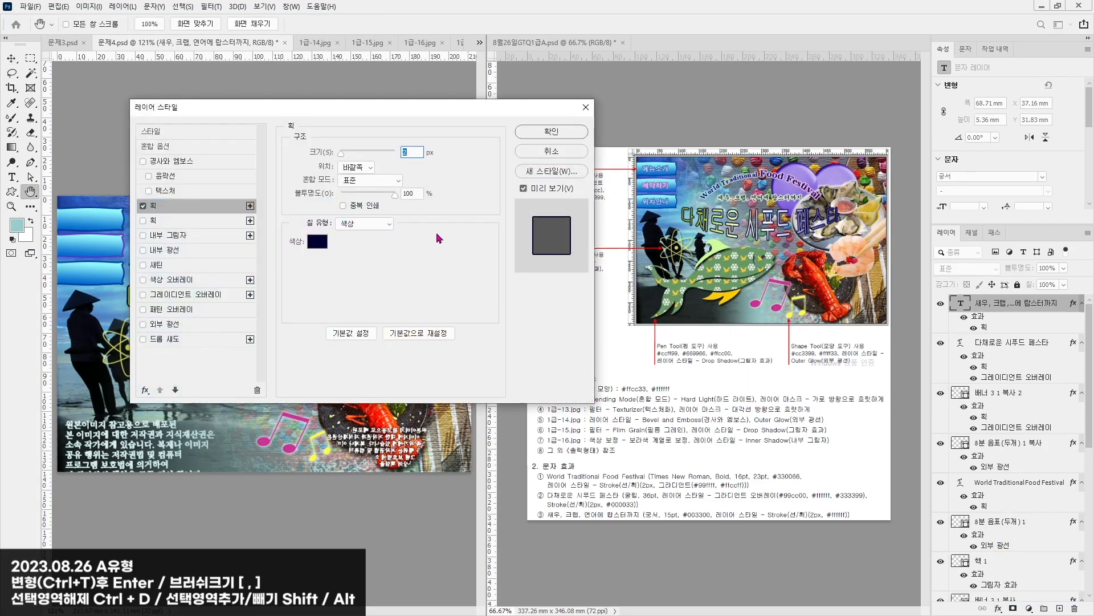
pyautogui.click(311, 245)
pyautogui.write('ffffff')
pyautogui.press('Return')
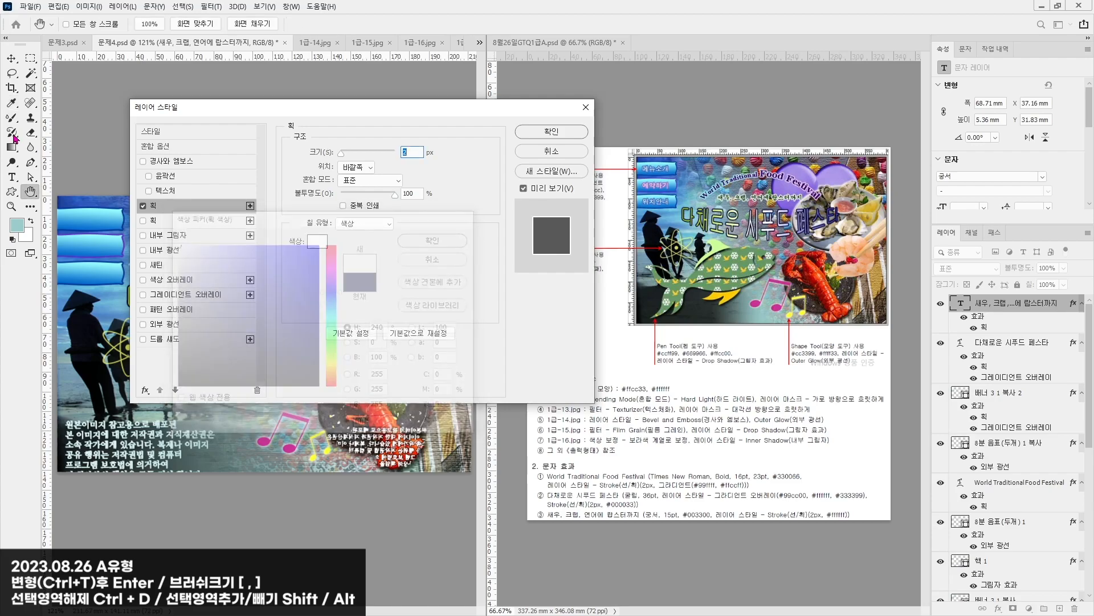
pyautogui.press('Return')
pyautogui.moveTo(223, 265); pyautogui.dragTo(277, 270)
pyautogui.click(391, 154)
# Step: Shift the exam sheet image upward in its document to uncover text item ④, and return to 문제4.psd
pyautogui.moveTo(645, 502); pyautogui.dragTo(645, 492)
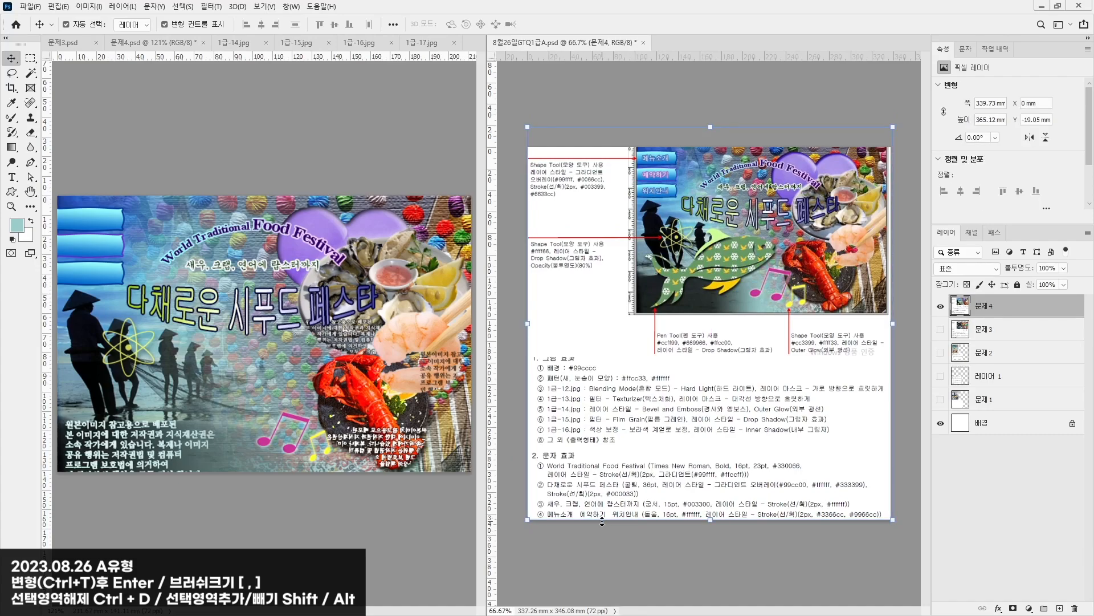
pyautogui.click(649, 543)
pyautogui.click(158, 183)
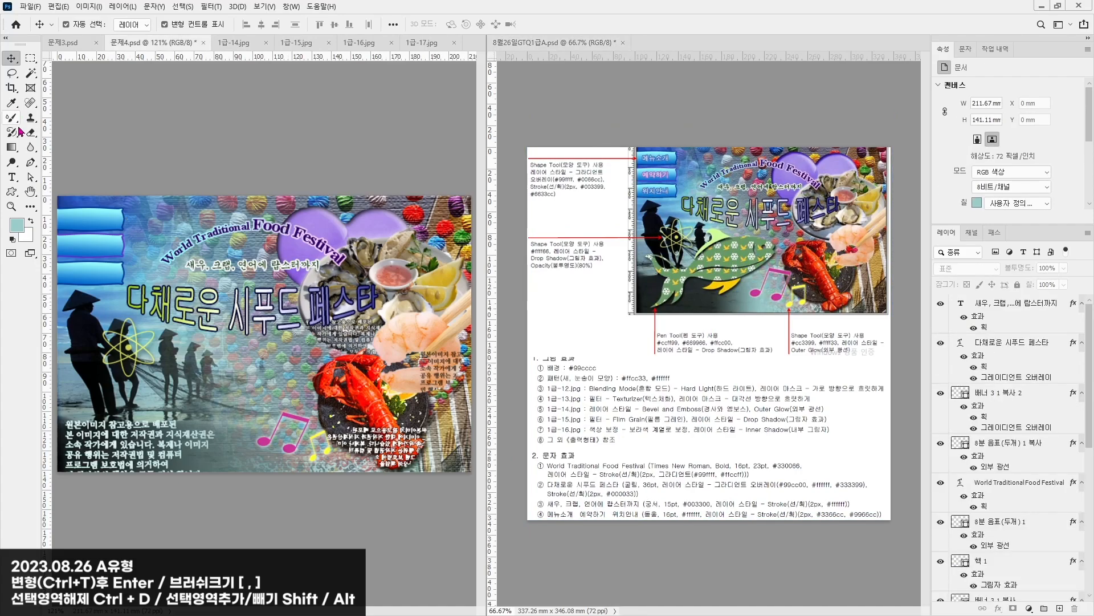
# Step: Add the text "메뉴소개" on the uppermost banner in the 돋움 font at 16 pt
pyautogui.click(15, 174)
pyautogui.click(69, 216)
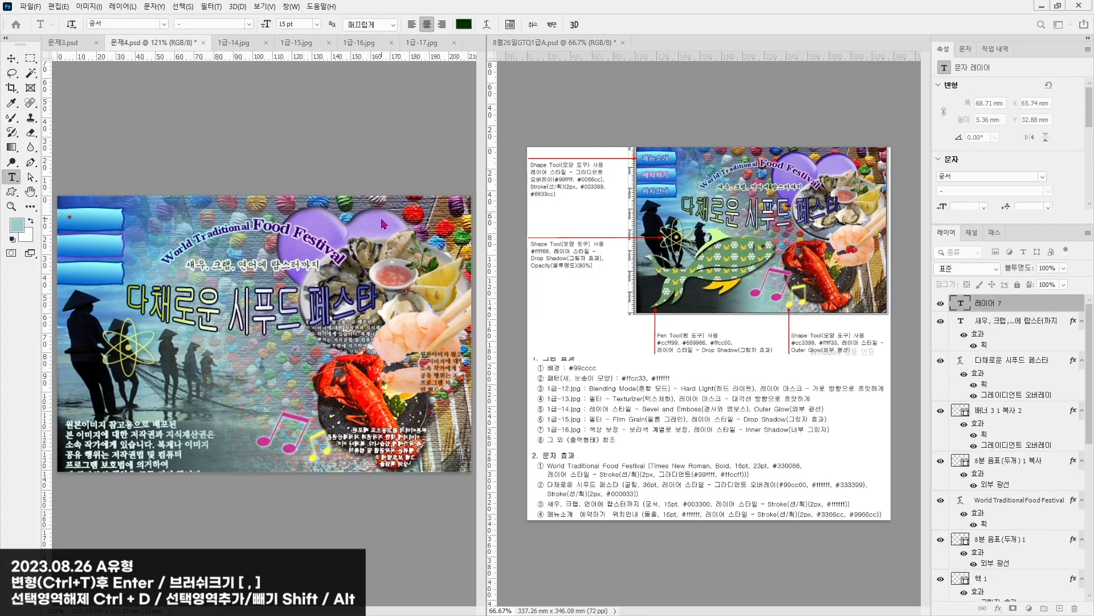
pyautogui.write('메뉴소개')
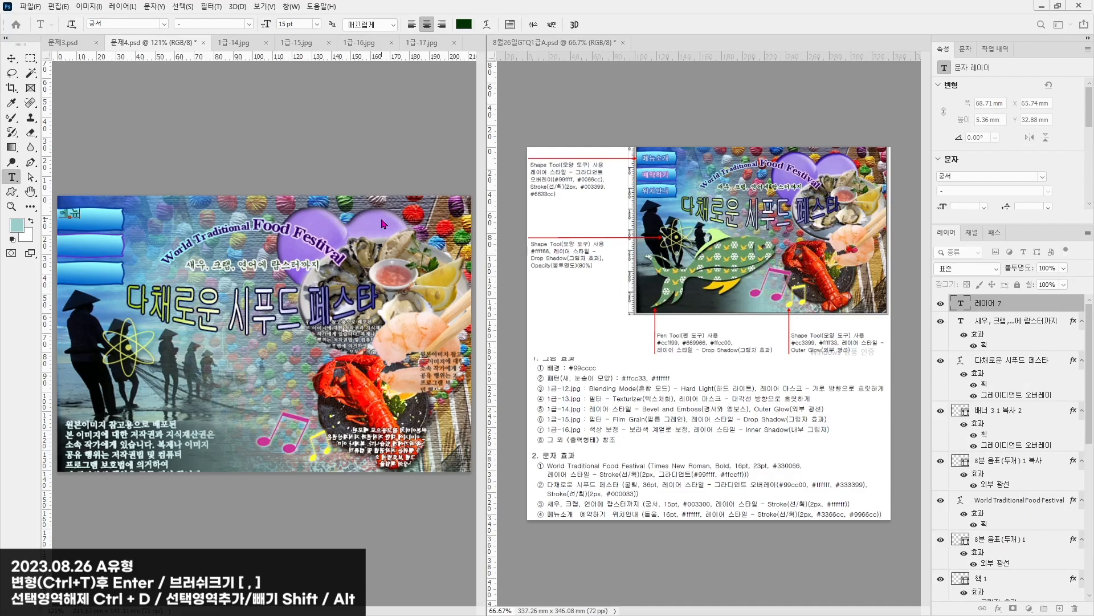
pyautogui.hotkey('ctrl', 'a')
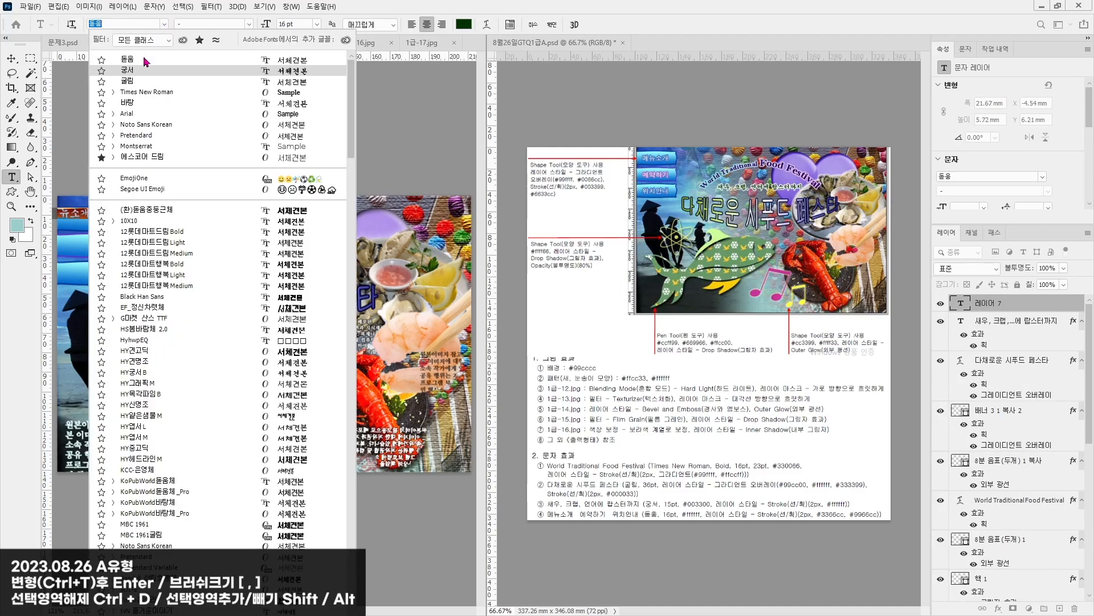
pyautogui.click(145, 61)
pyautogui.click(304, 23)
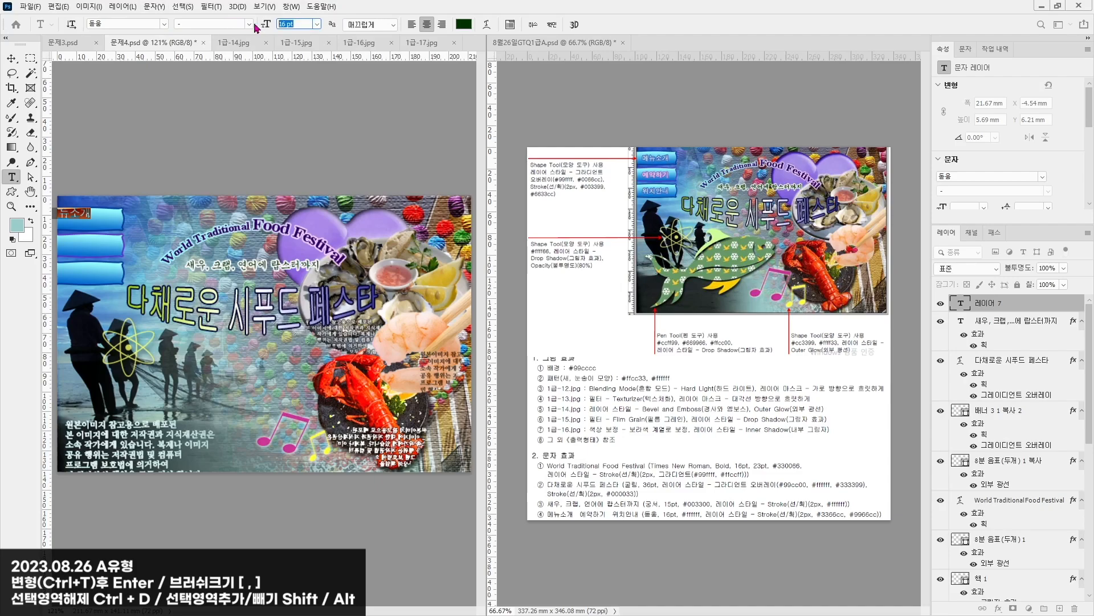
# Step: Set the "메뉴소개" text's color to #ffffff, commit it and center it on the uppermost banner
pyautogui.click(465, 24)
pyautogui.write('ffffff')
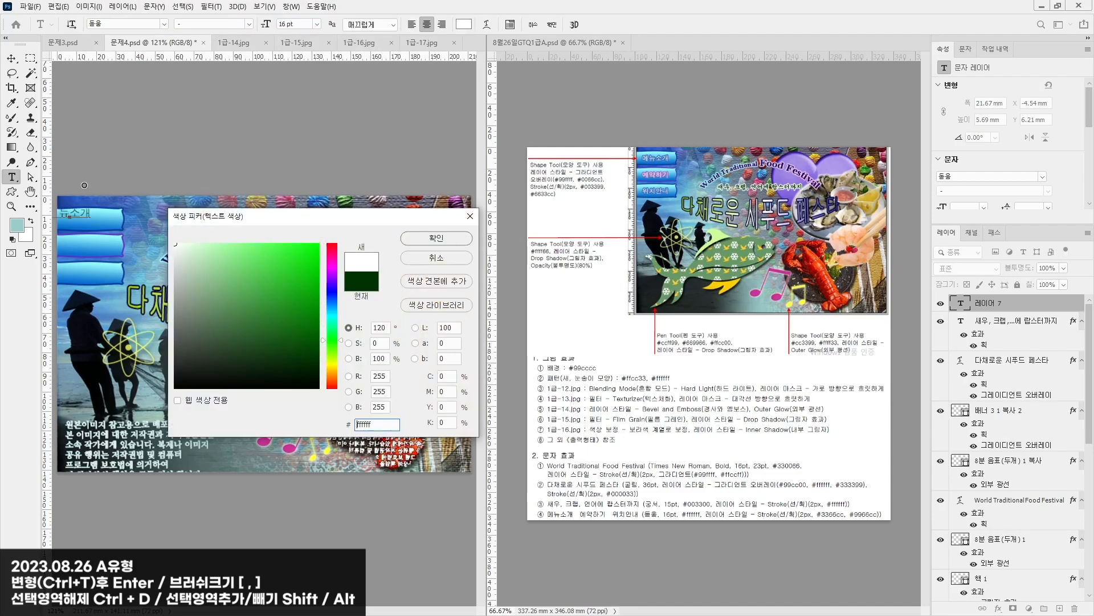
pyautogui.press('Return')
pyautogui.click(11, 58)
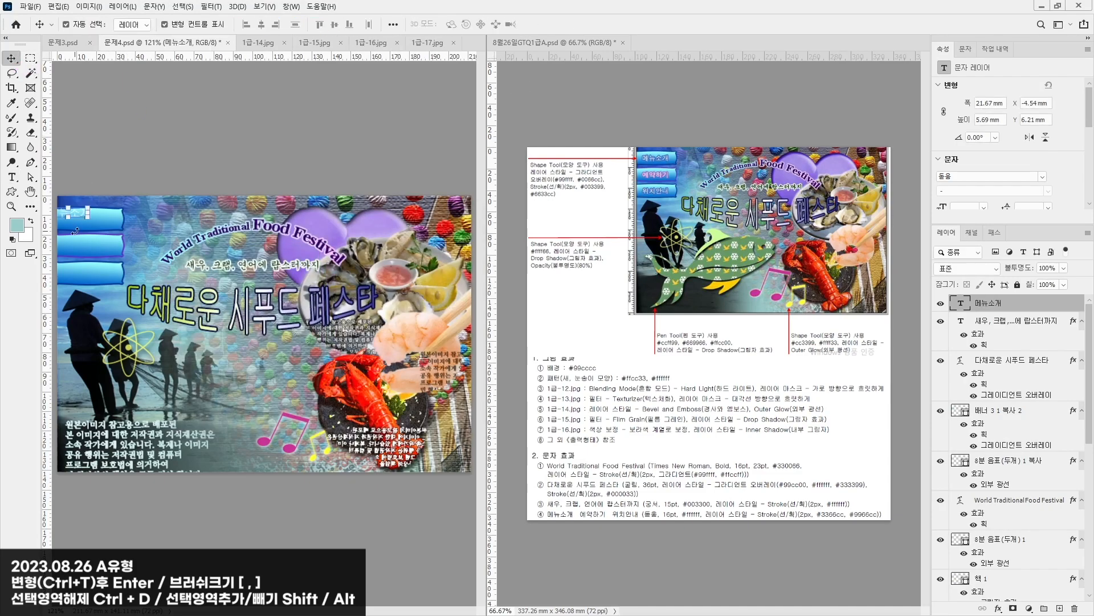
pyautogui.moveTo(78, 214); pyautogui.dragTo(98, 220)
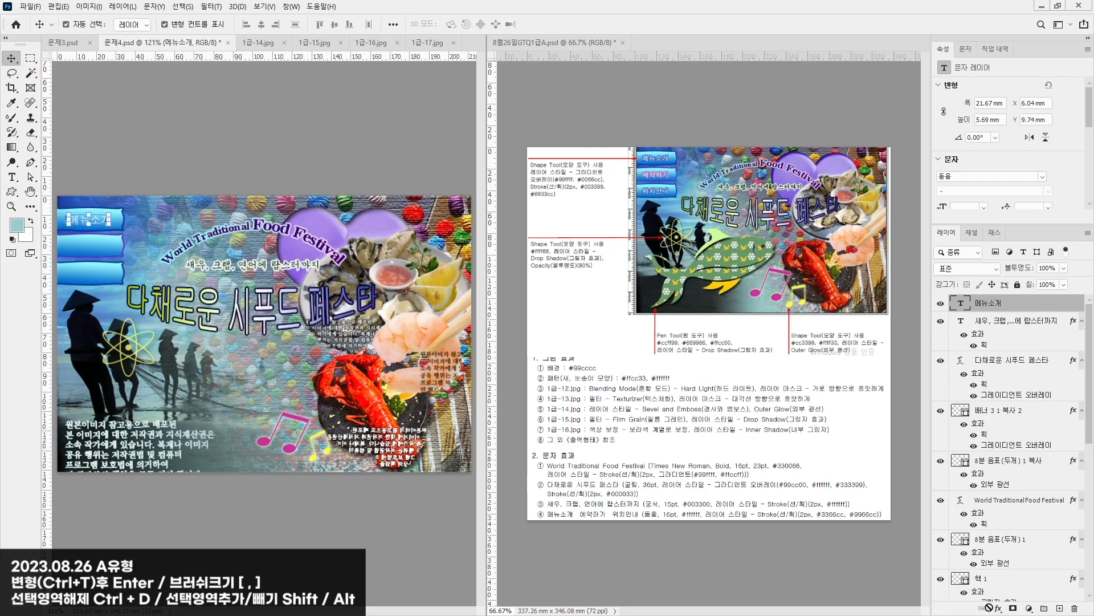
# Step: Add a 2 px Stroke in #3366cc to the "메뉴소개" text
pyautogui.click(998, 608)
pyautogui.click(1023, 525)
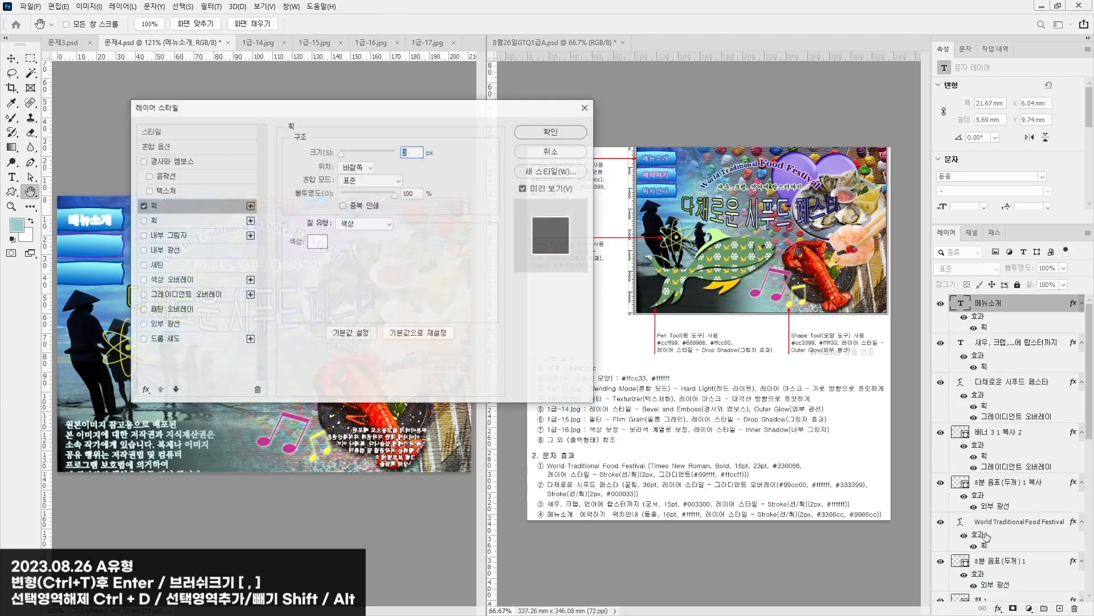
pyautogui.click(318, 241)
pyautogui.write('33')
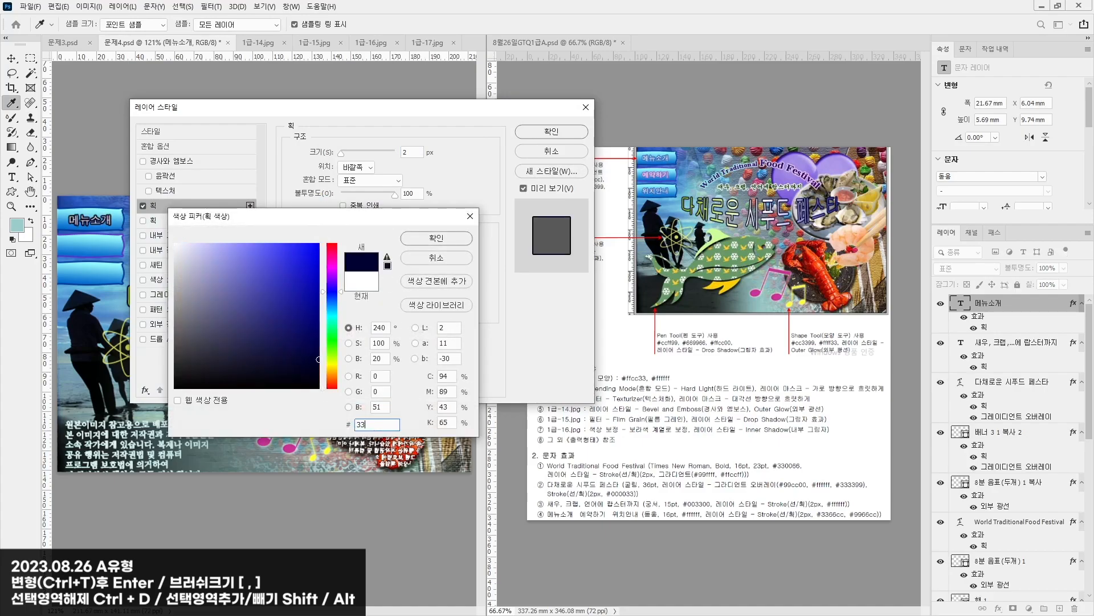
pyautogui.write('66c')
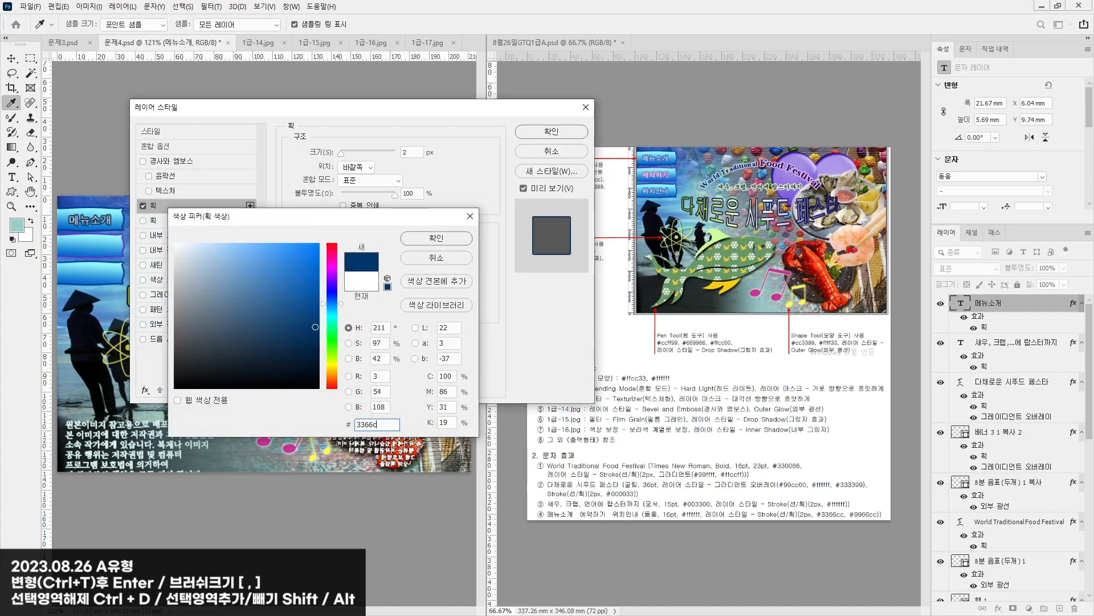
pyautogui.write('c')
pyautogui.press('Return')
pyautogui.press('Return')
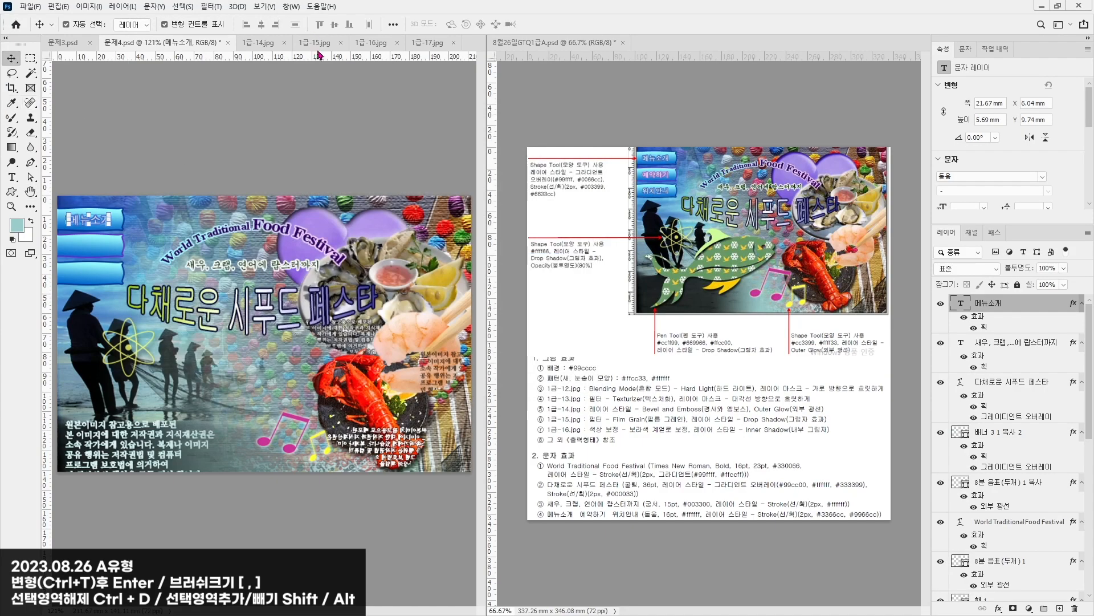
# Step: Duplicate the "메뉴소개" text onto the lowest banner and change the copy to "위치안내"
pyautogui.click(142, 118)
pyautogui.click(122, 230)
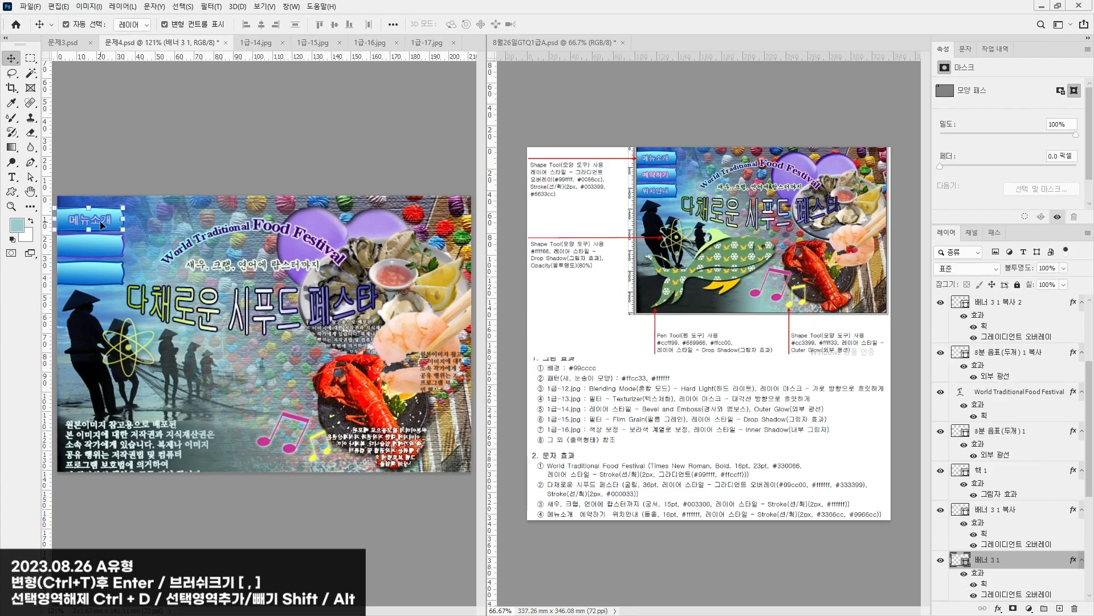
pyautogui.moveTo(96, 220); pyautogui.dragTo(96, 272)
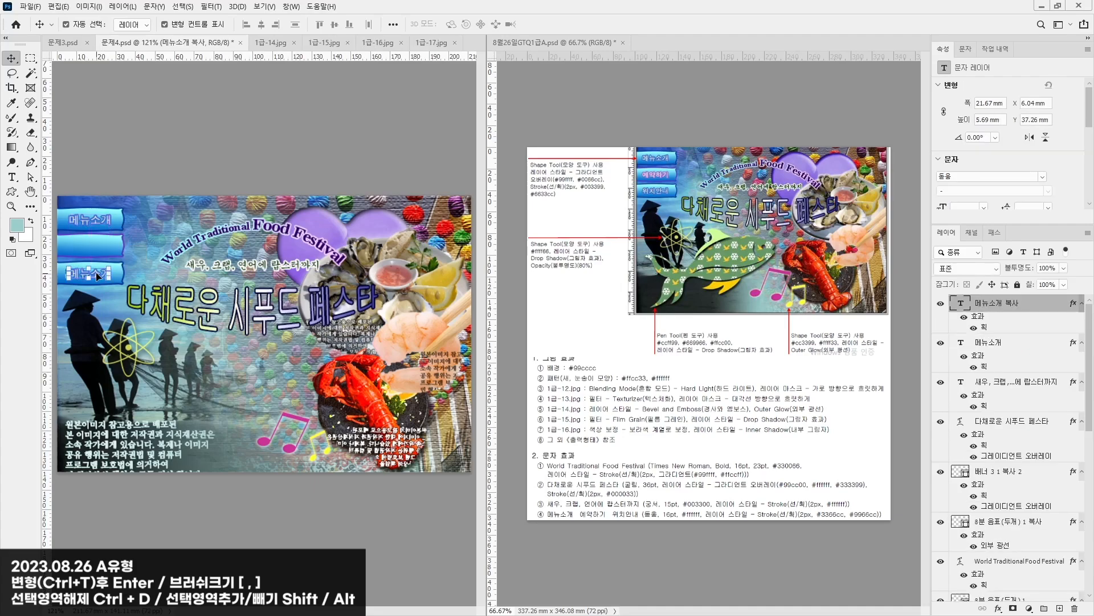
pyautogui.press('t')
pyautogui.doubleClick(96, 272)
pyautogui.write('dnlcldksso')
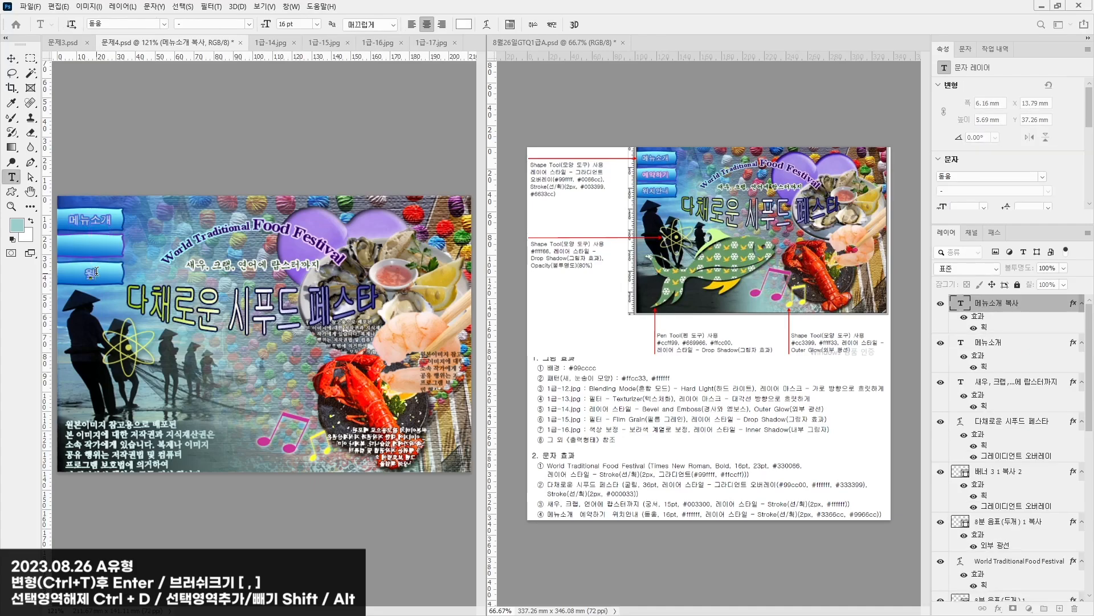
pyautogui.click(12, 60)
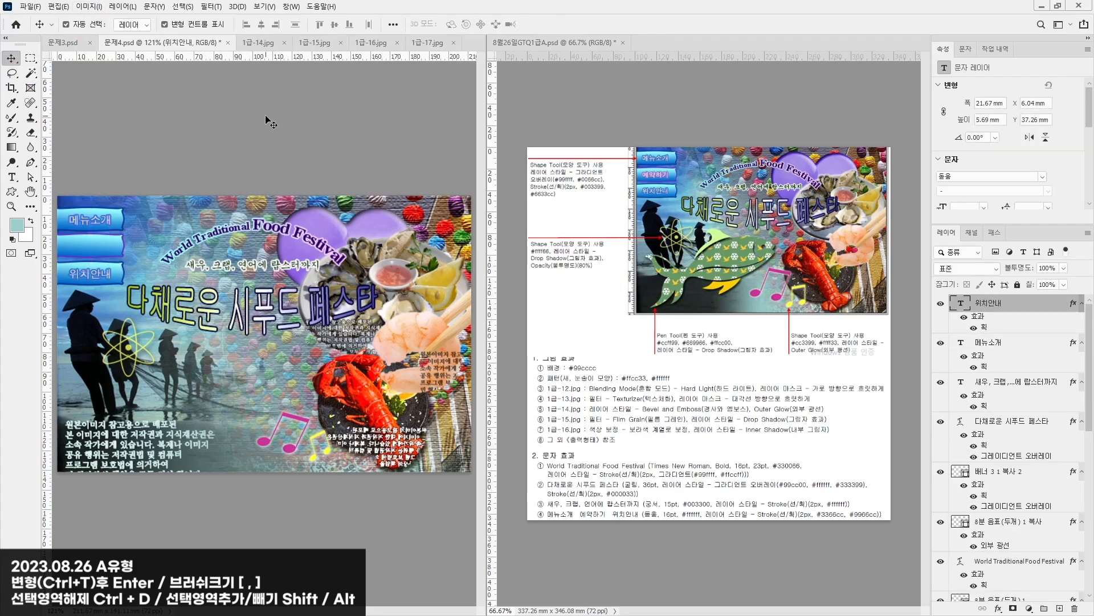
# Step: Duplicate the "위치안내" text onto the middle banner and change the copy to "예약하기"
pyautogui.moveTo(86, 276); pyautogui.dragTo(89, 251)
pyautogui.press('t')
pyautogui.doubleClick(90, 246)
pyautogui.write('dpdirgkrl')
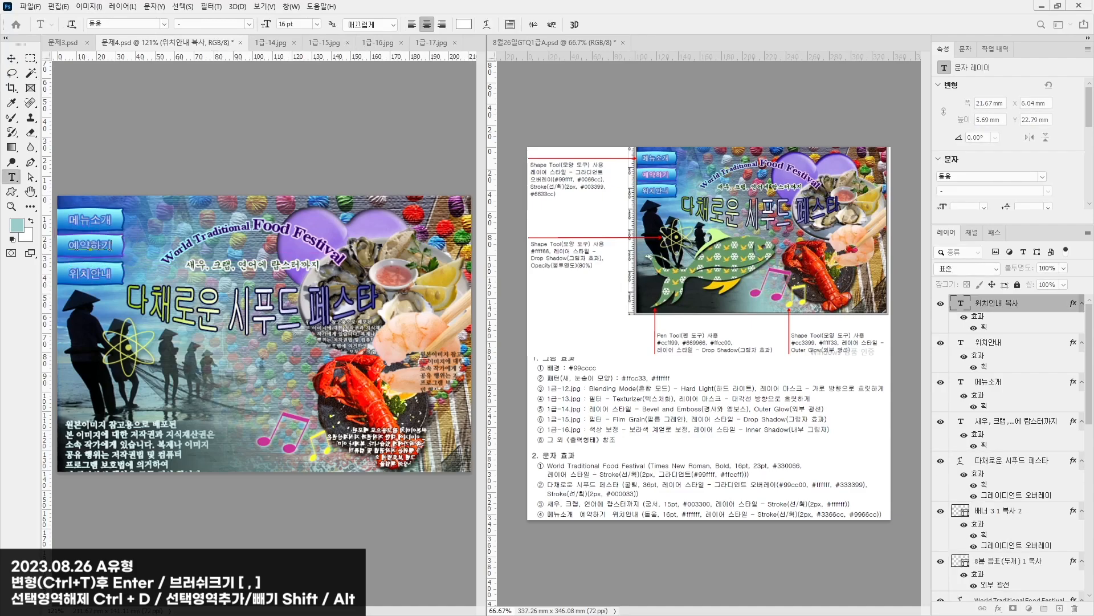
pyautogui.click(12, 59)
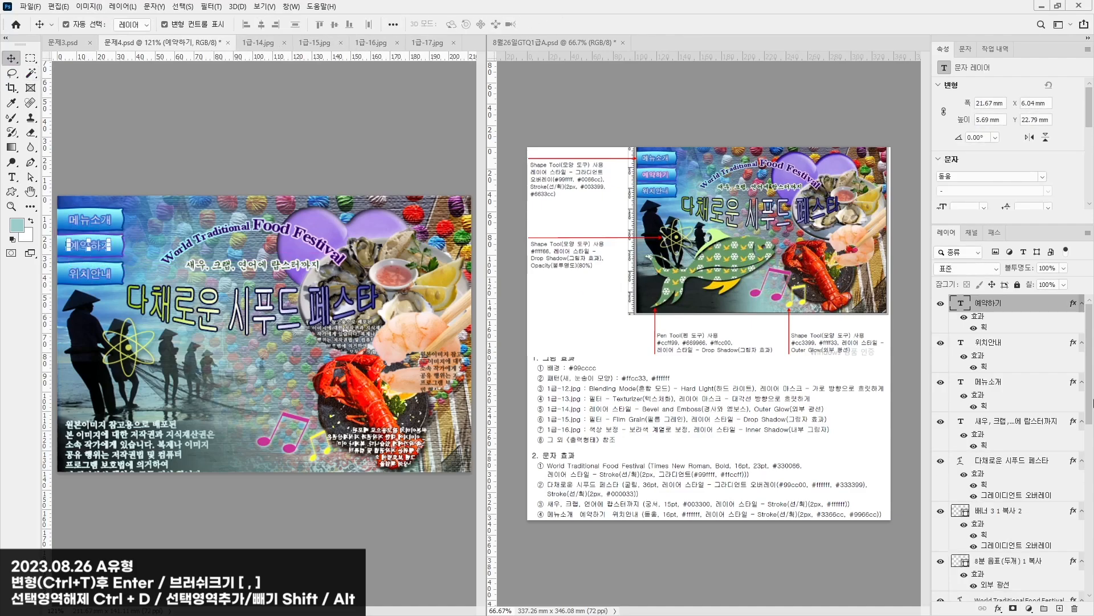
# Step: Change the Stroke color of the "예약하기" text to #9966cc and deselect the layer
pyautogui.doubleClick(984, 327)
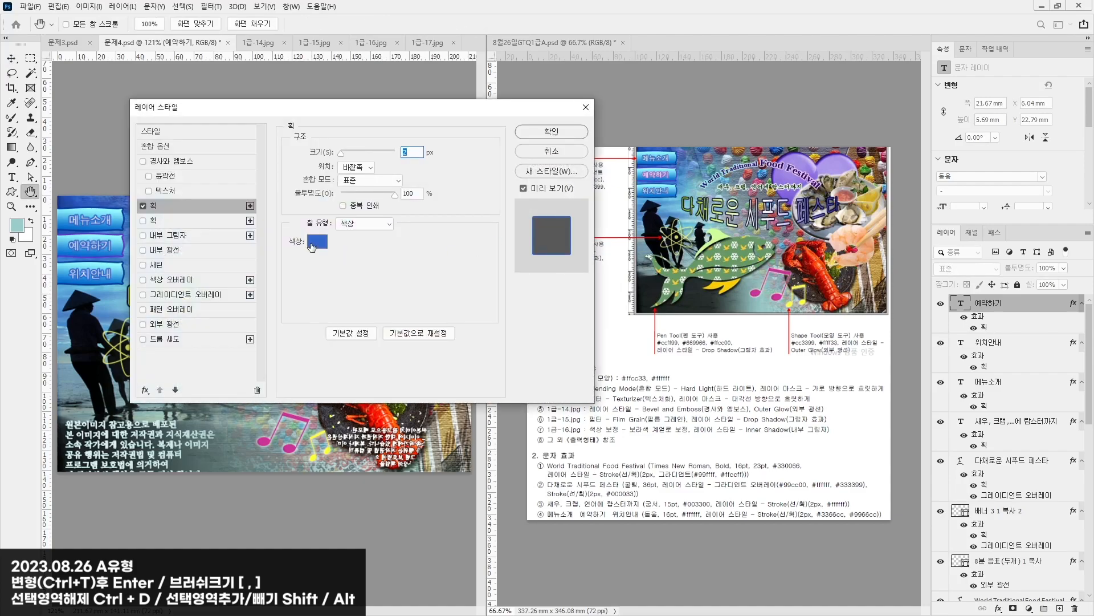
pyautogui.click(313, 245)
pyautogui.write('9966c')
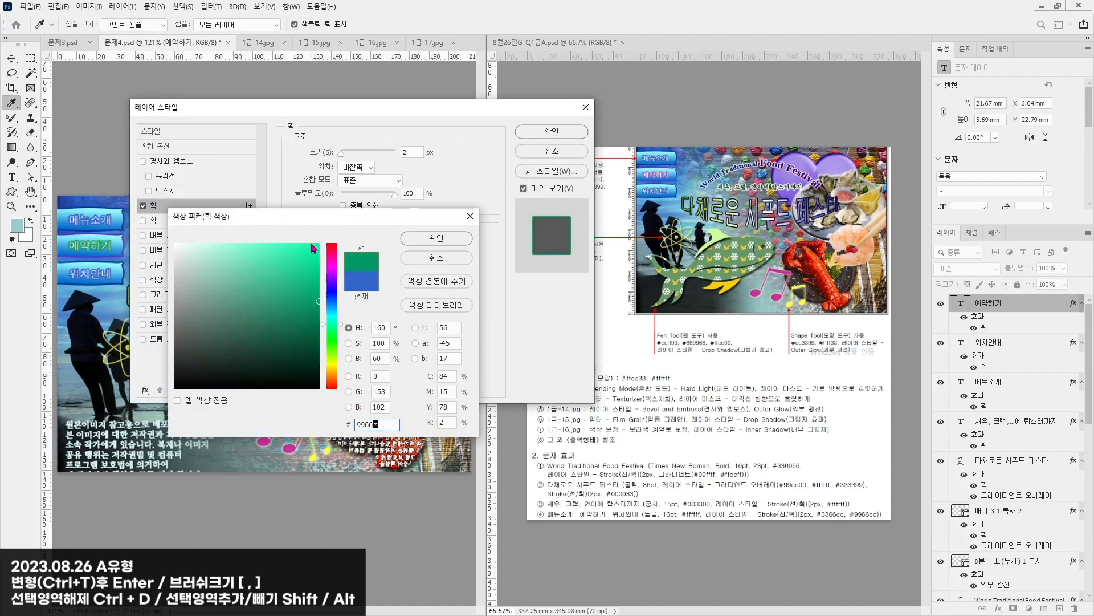
pyautogui.press('BackSpace')
pyautogui.write('cc')
pyautogui.press('Return')
pyautogui.press('Return')
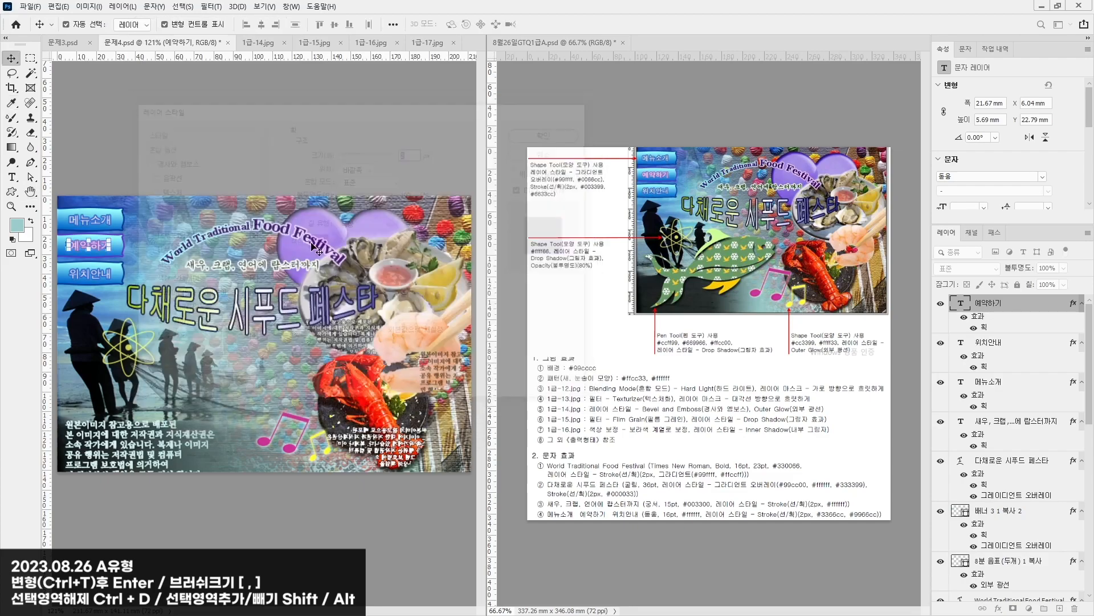
pyautogui.click(208, 101)
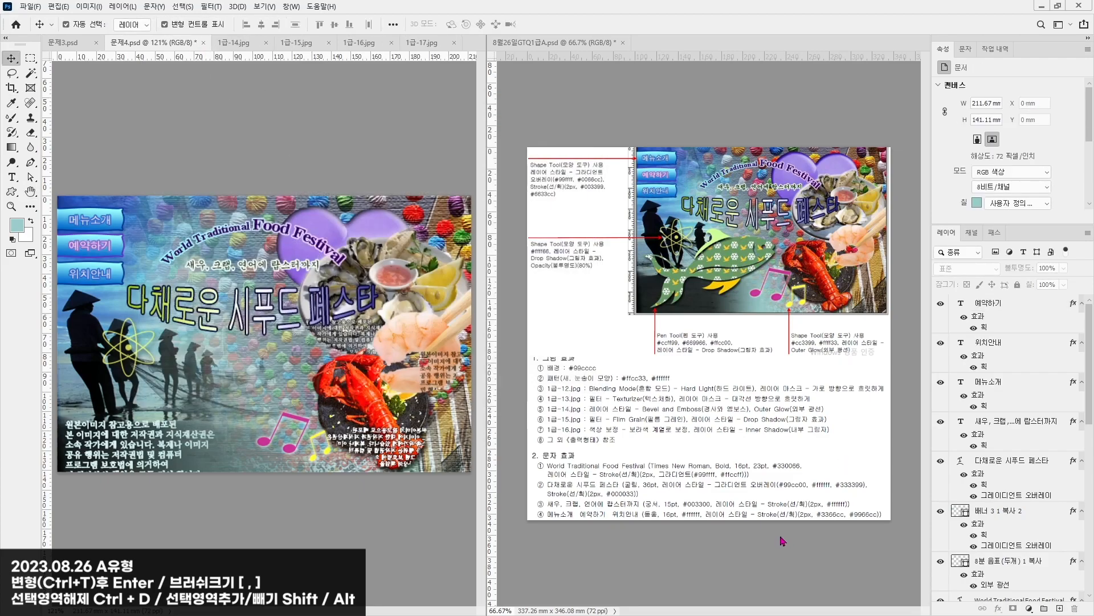
# Step: Set up the Pen tool in shape mode with a #669966 fill
pyautogui.moveTo(771, 311)
pyautogui.mouseDown()
pyautogui.moveTo(684, 219)
pyautogui.moveTo(778, 303)
pyautogui.mouseUp()
pyautogui.press('Escape')
pyautogui.click(31, 164)
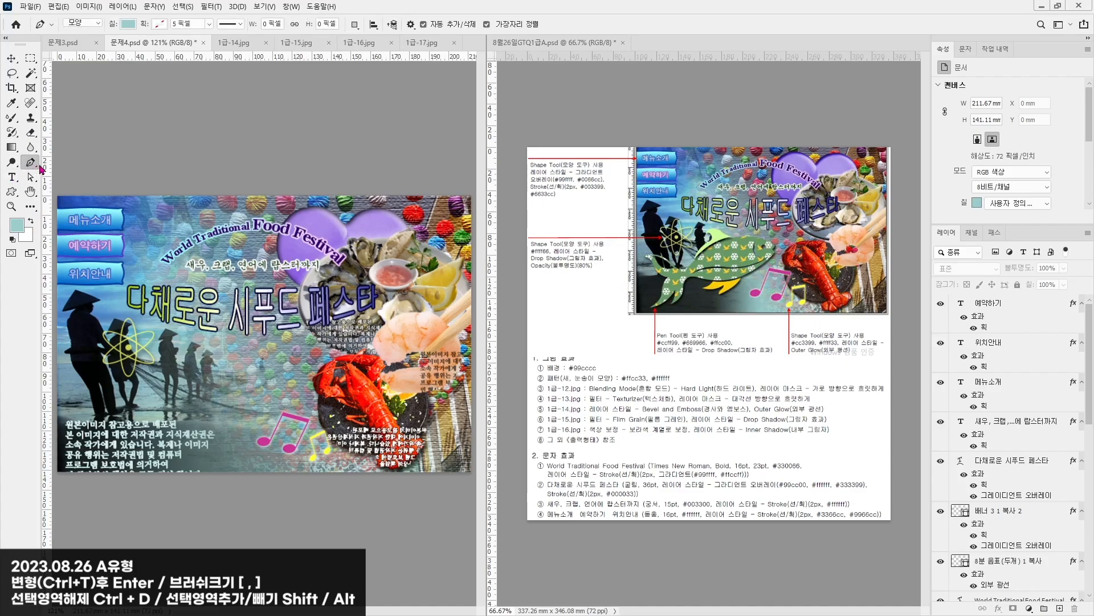
pyautogui.click(126, 25)
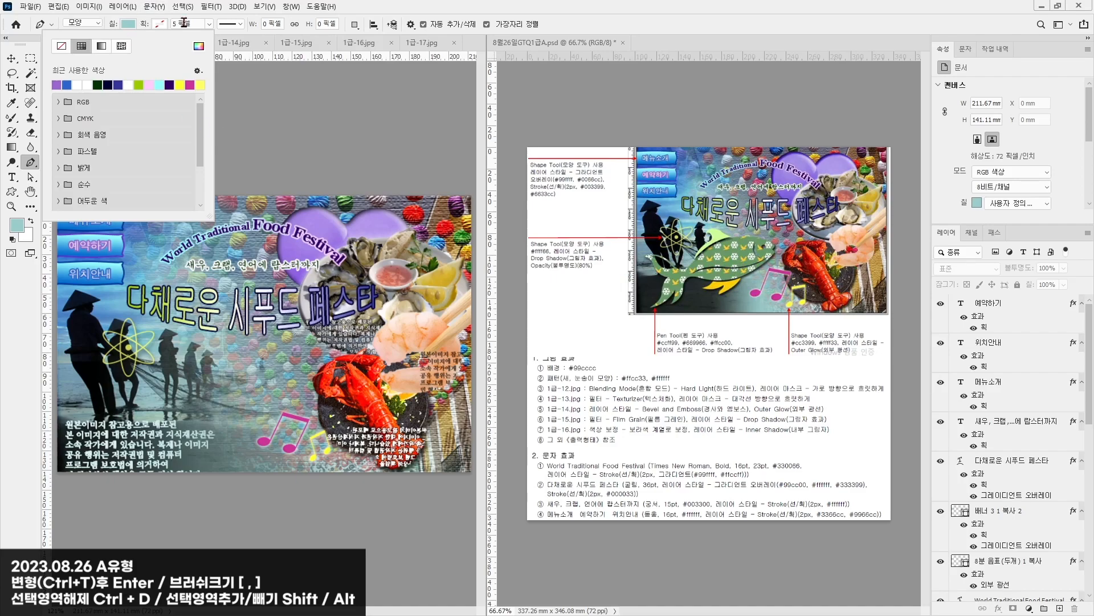
pyautogui.click(199, 47)
pyautogui.write('669966')
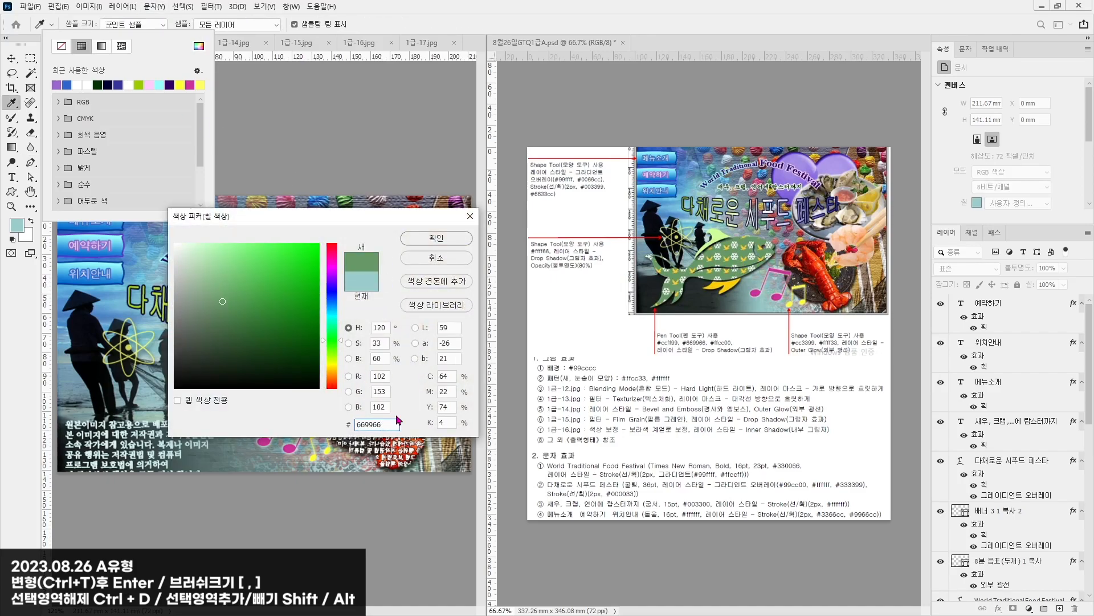
pyautogui.press('Return')
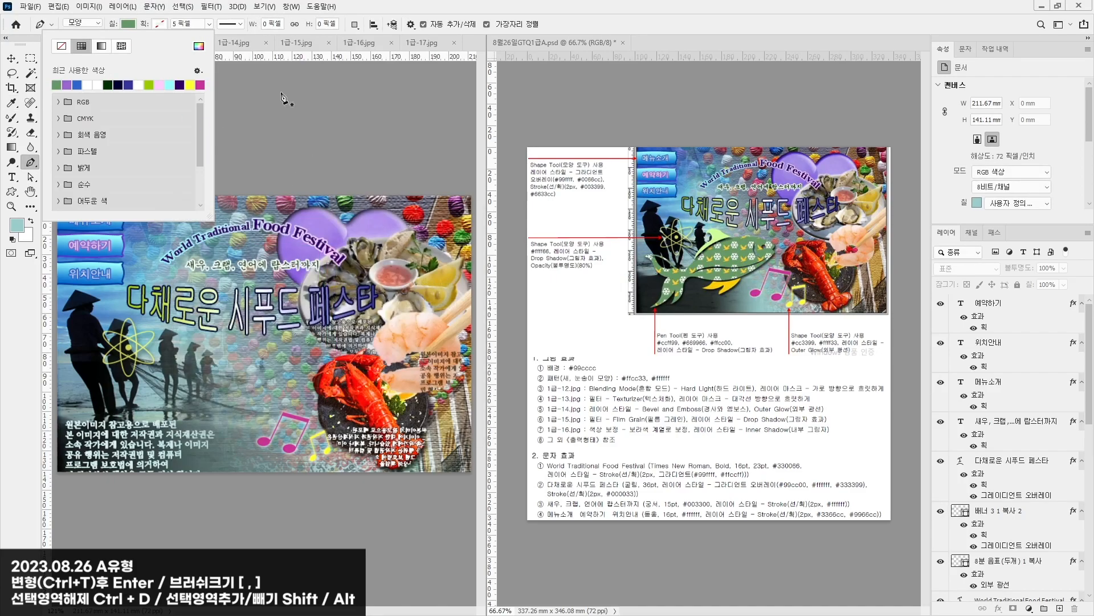
# Step: Draw the fish silhouette with forked tail and mouth notch using the Pen tool, about 297 px wide, below the main title
pyautogui.click(287, 357)
pyautogui.moveTo(169, 379); pyautogui.dragTo(155, 413)
pyautogui.hotkey('ctrl', 'z')
pyautogui.keyDown('alt'); pyautogui.click(169, 389); pyautogui.keyUp('alt')
pyautogui.hotkey('ctrl', 'z')
pyautogui.keyDown('alt'); pyautogui.click(106, 459); pyautogui.keyUp('alt')
pyautogui.hotkey('ctrl', 'z')
pyautogui.keyDown('alt'); pyautogui.click(132, 440); pyautogui.keyUp('alt')
pyautogui.moveTo(182, 422); pyautogui.dragTo(194, 426)
pyautogui.moveTo(285, 372); pyautogui.dragTo(289, 379)
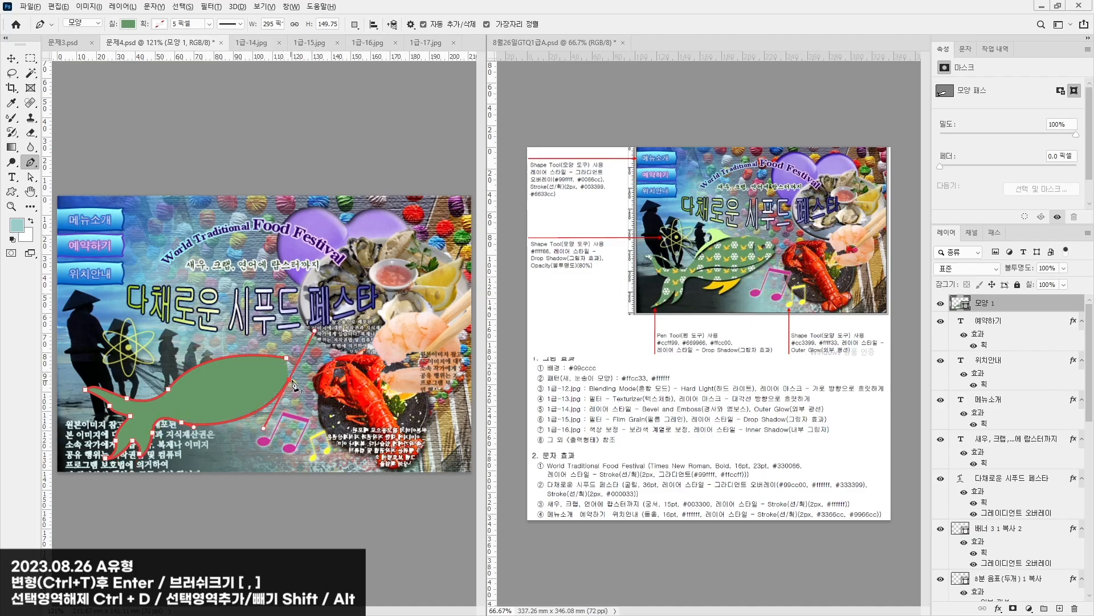
pyautogui.click(285, 363)
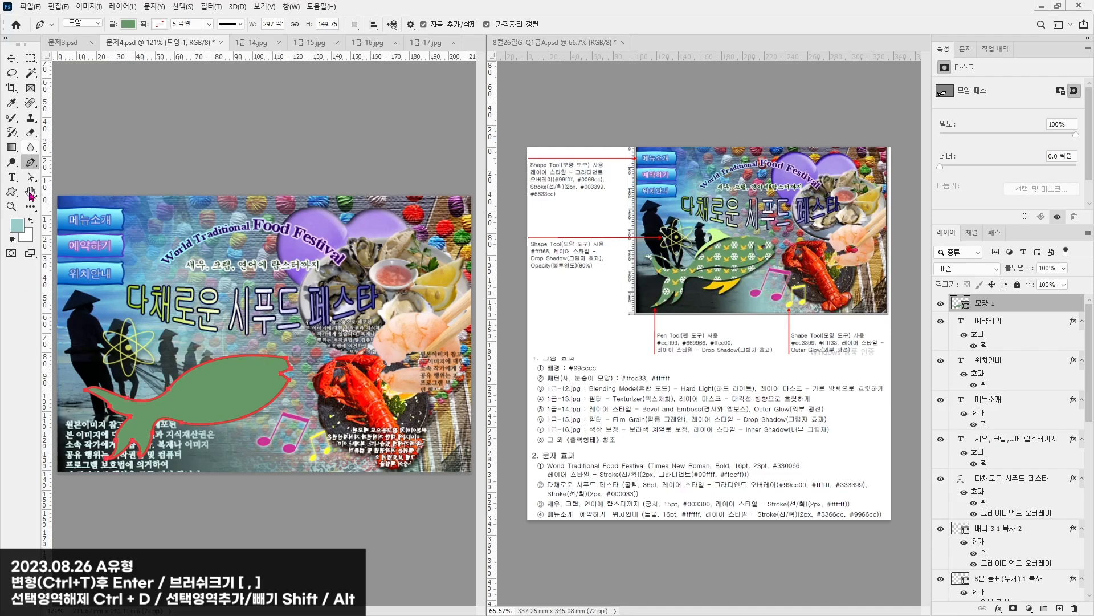
pyautogui.press('a')
pyautogui.click(303, 514)
pyautogui.click(13, 59)
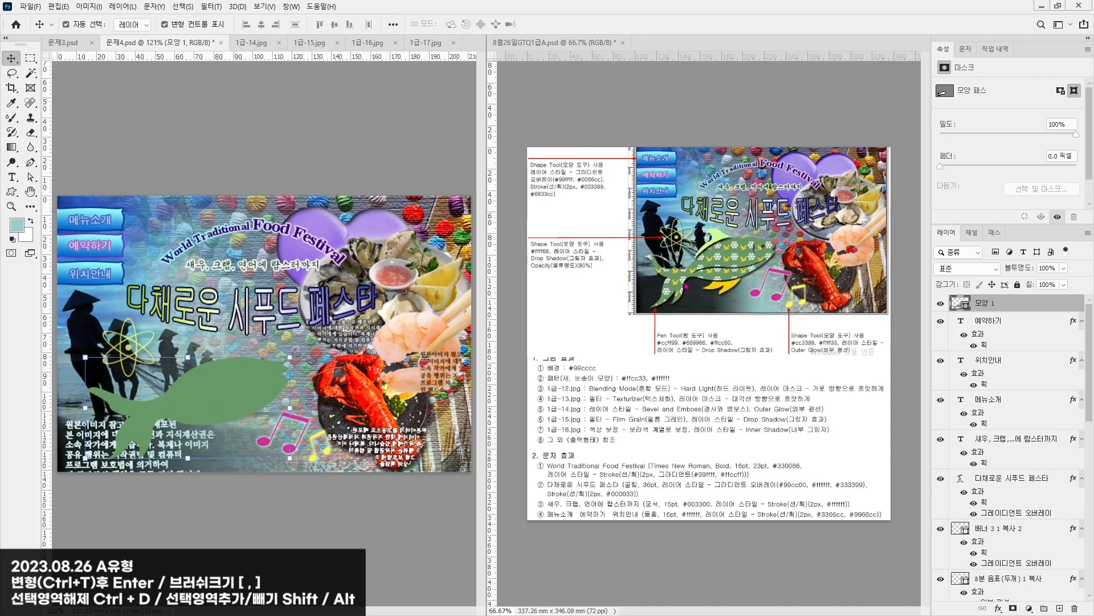
# Step: Subtract a circular eye of about 9 px from the fish's head using the Ellipse tool with Subtract Front Shape
pyautogui.click(12, 192)
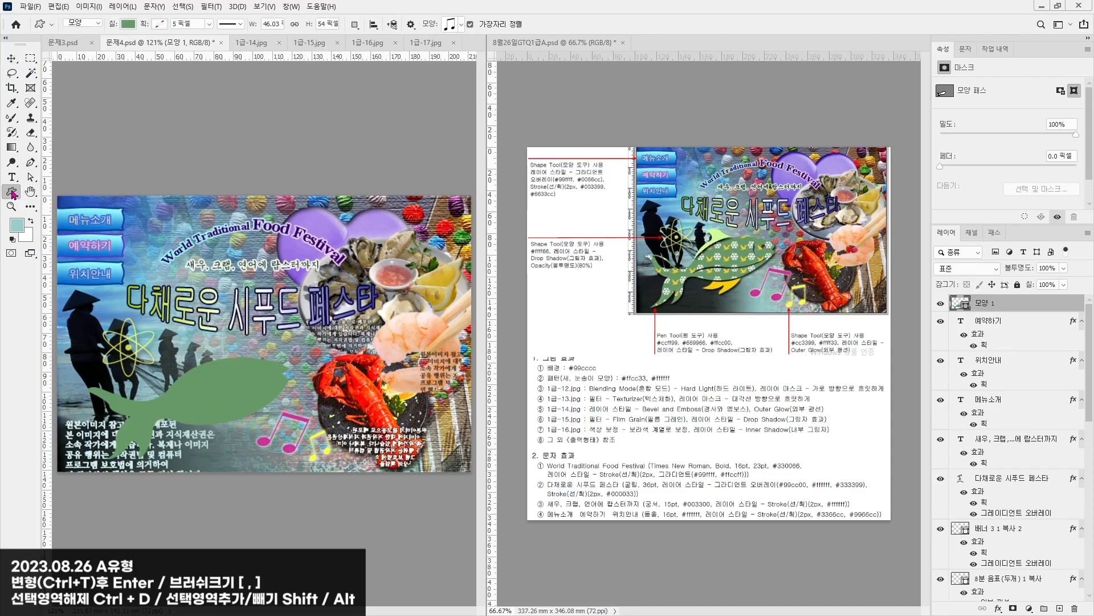
pyautogui.click(994, 233)
pyautogui.click(965, 275)
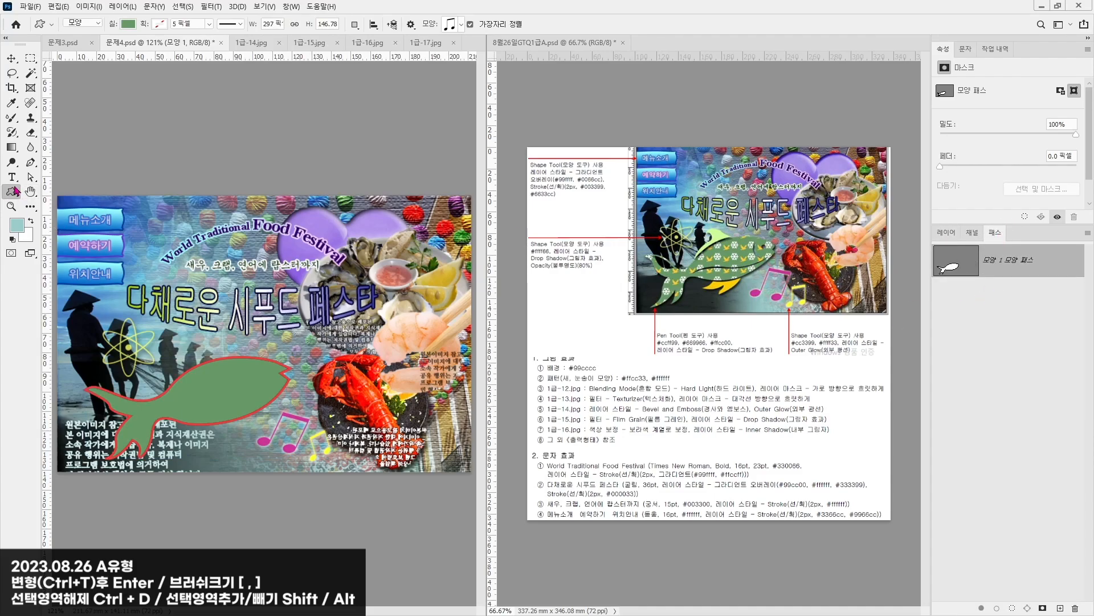
pyautogui.click(356, 24)
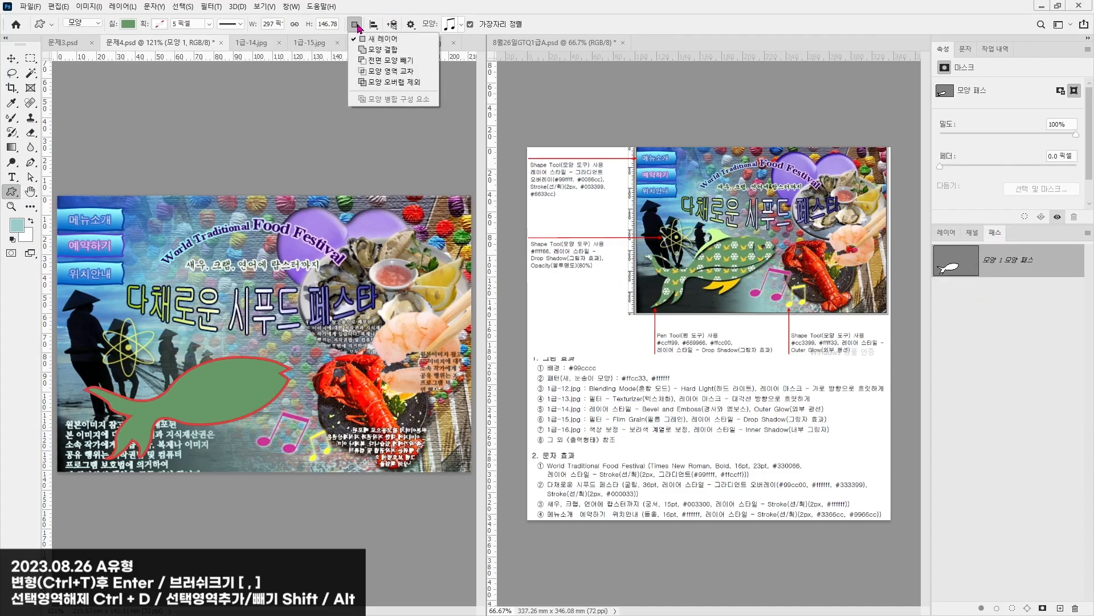
pyautogui.click(393, 64)
pyautogui.rightClick(12, 192)
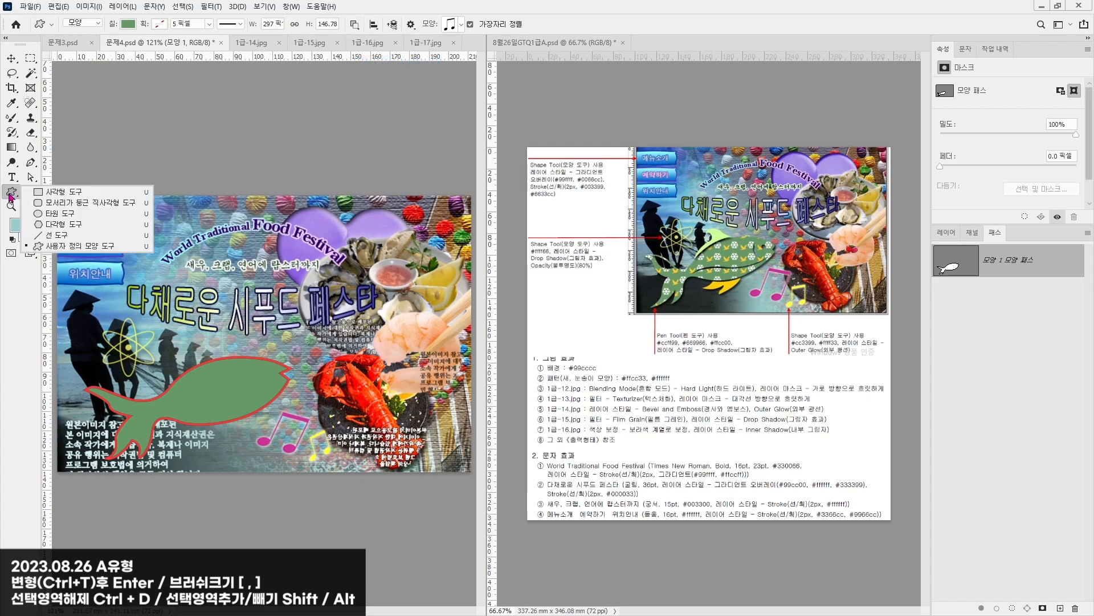
pyautogui.click(45, 204)
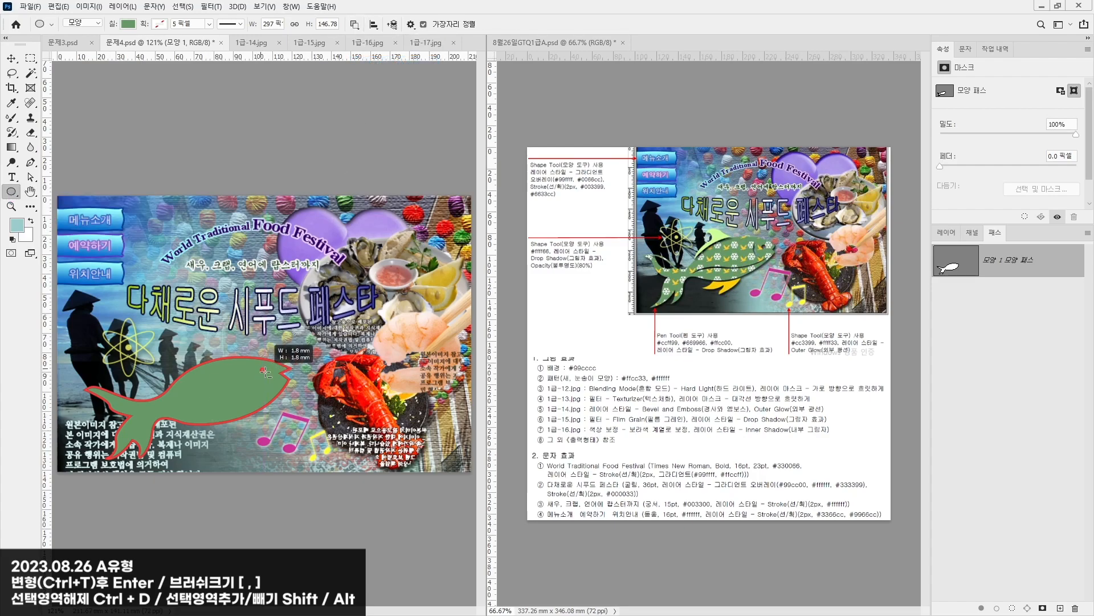
pyautogui.moveTo(260, 368); pyautogui.dragTo(267, 374)
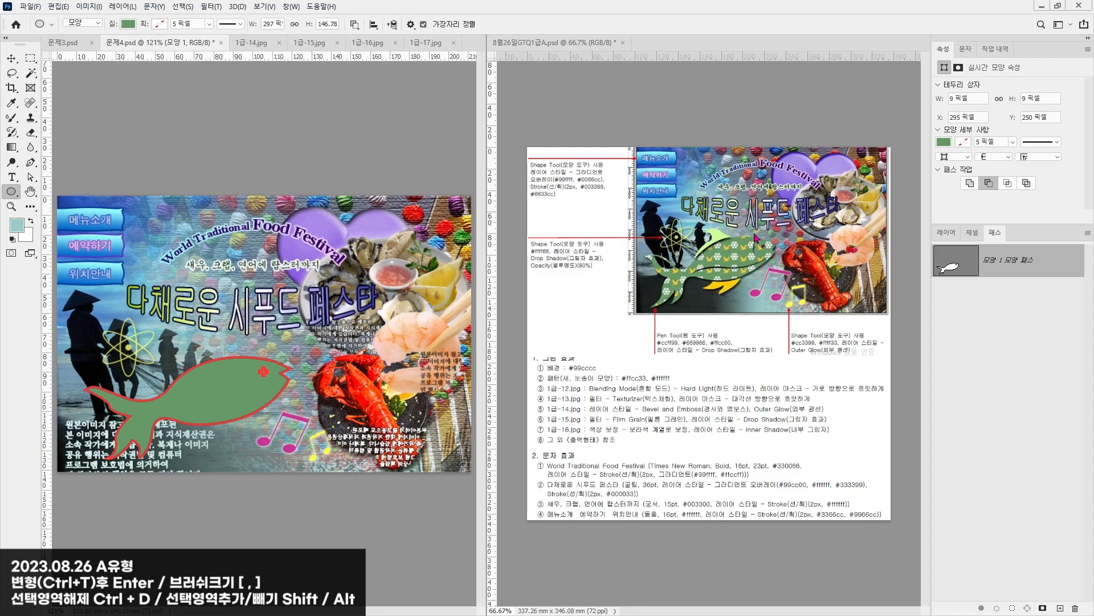
# Step: Cut a curved gill slit behind the fish's eye using the Pen tool with Subtract Front Shape
pyautogui.click(31, 163)
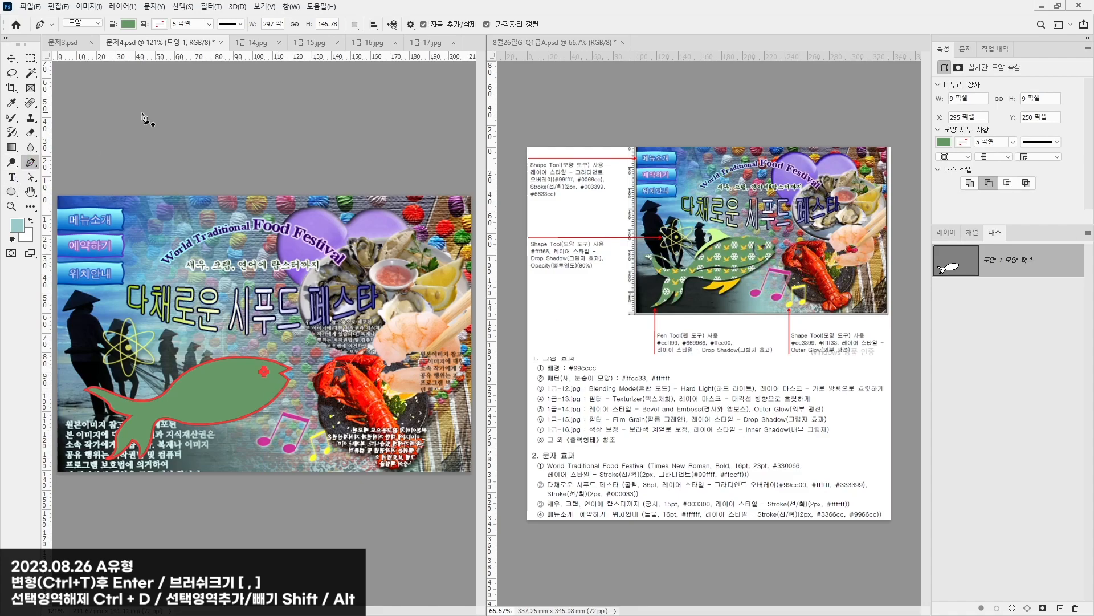
pyautogui.click(355, 24)
pyautogui.click(393, 59)
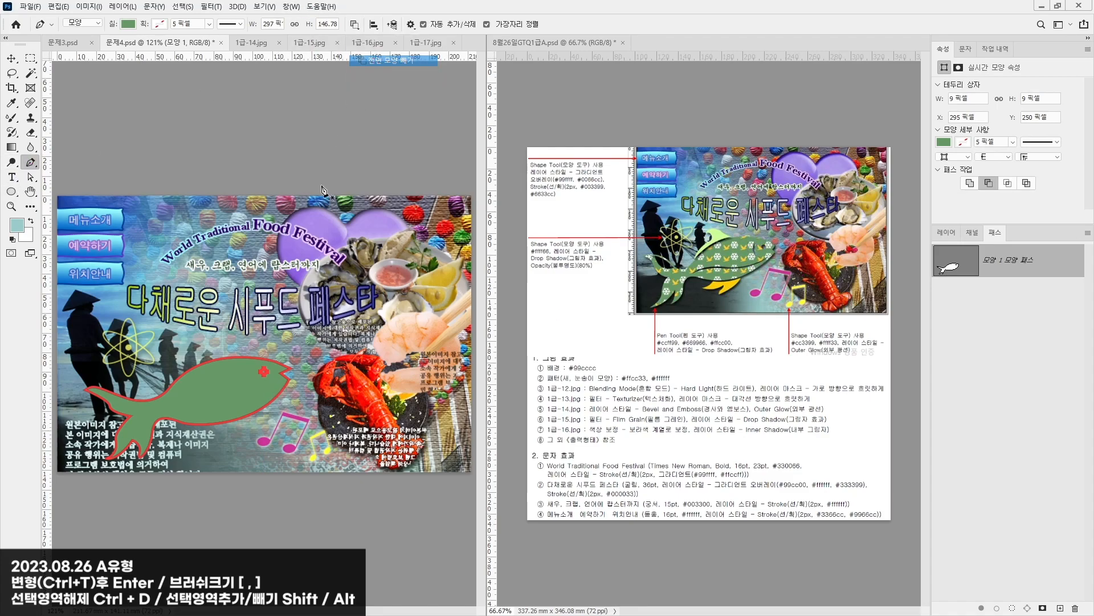
pyautogui.click(248, 368)
pyautogui.moveTo(255, 387); pyautogui.dragTo(268, 393)
pyautogui.hotkey('ctrl', 'z')
pyautogui.keyDown('alt'); pyautogui.click(255, 388); pyautogui.keyUp('alt')
pyautogui.moveTo(249, 360); pyautogui.dragTo(249, 355)
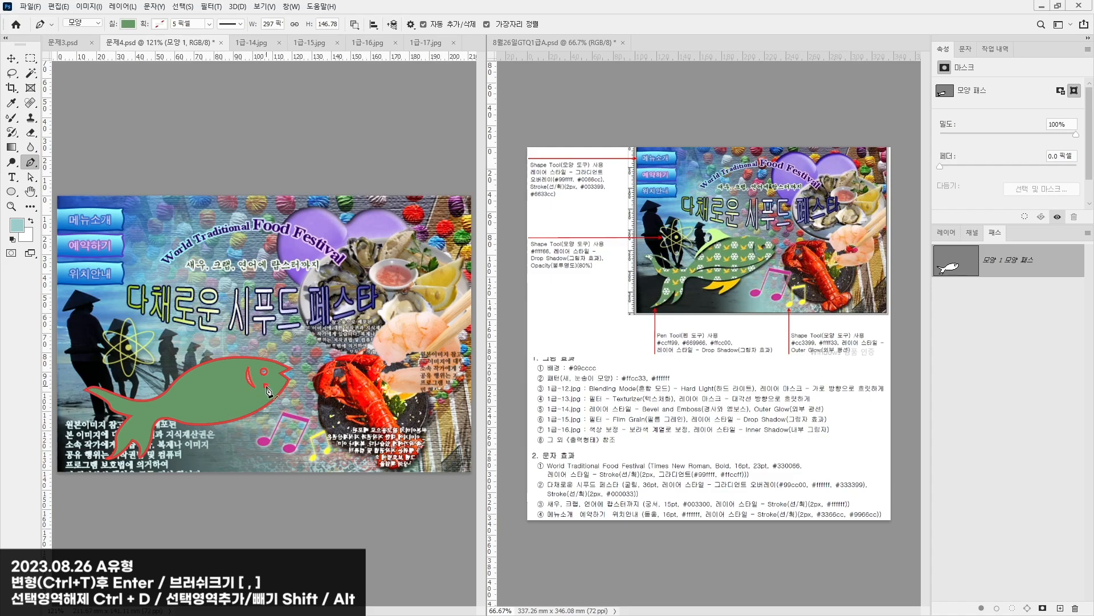
# Step: Cut a thin curved stripe out of the fish along its belly up to the tail, then finish the path
pyautogui.moveTo(198, 402); pyautogui.dragTo(155, 424)
pyautogui.moveTo(244, 407); pyautogui.dragTo(249, 408)
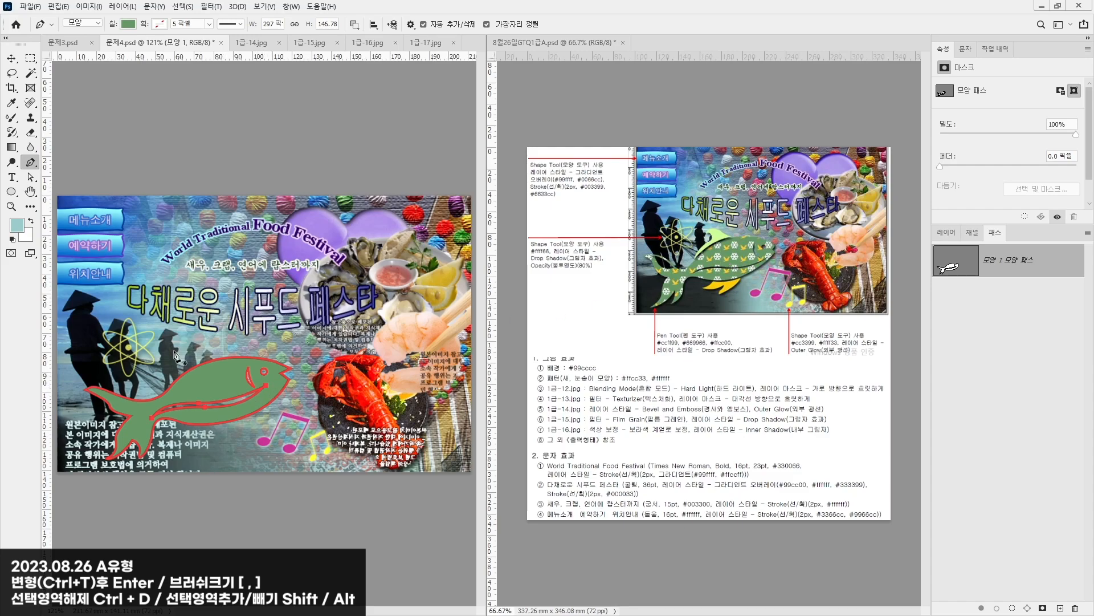
pyautogui.click(128, 402)
pyautogui.moveTo(128, 401); pyautogui.dragTo(145, 386)
pyautogui.click(10, 58)
pyautogui.click(194, 496)
pyautogui.click(216, 375)
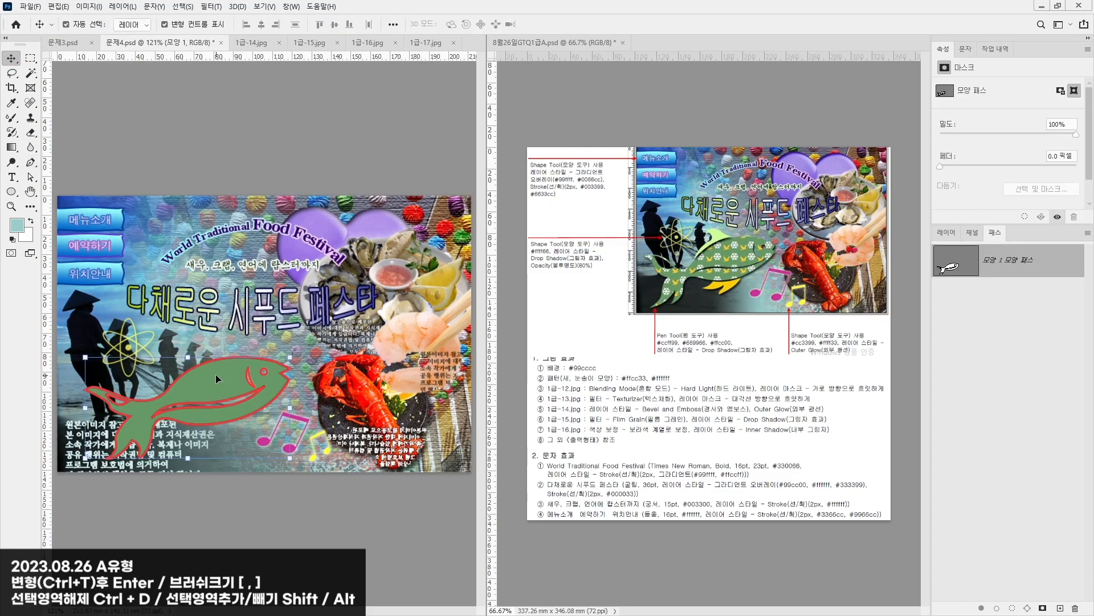
# Step: Draw a two-pointed fin filled #ffcc00, about 62 by 46 px, under the fish's belly as a separate Pen tool shape
pyautogui.click(946, 233)
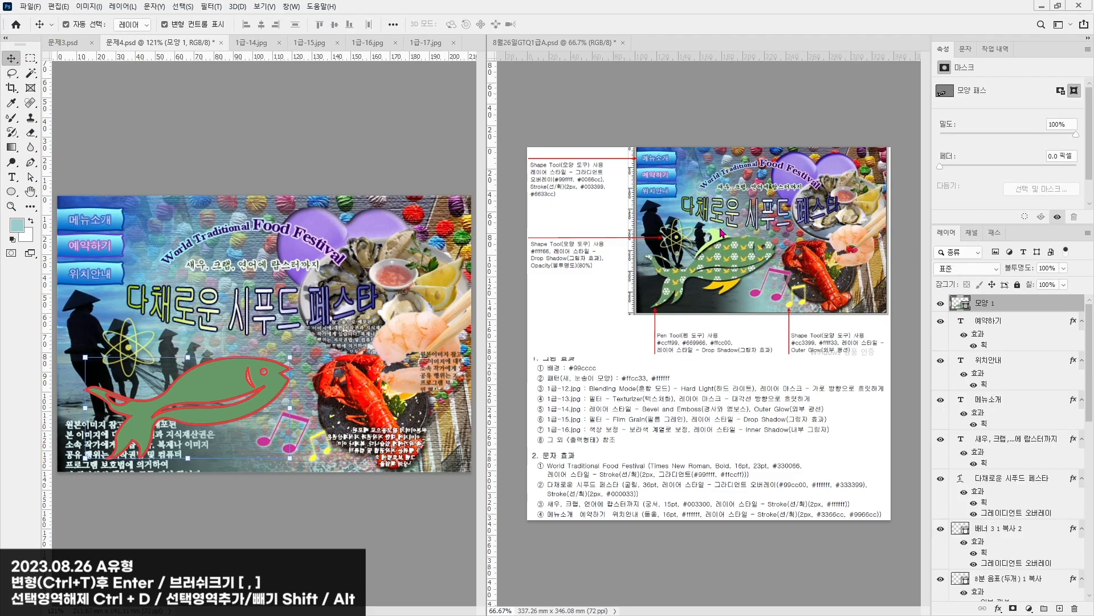
pyautogui.click(81, 131)
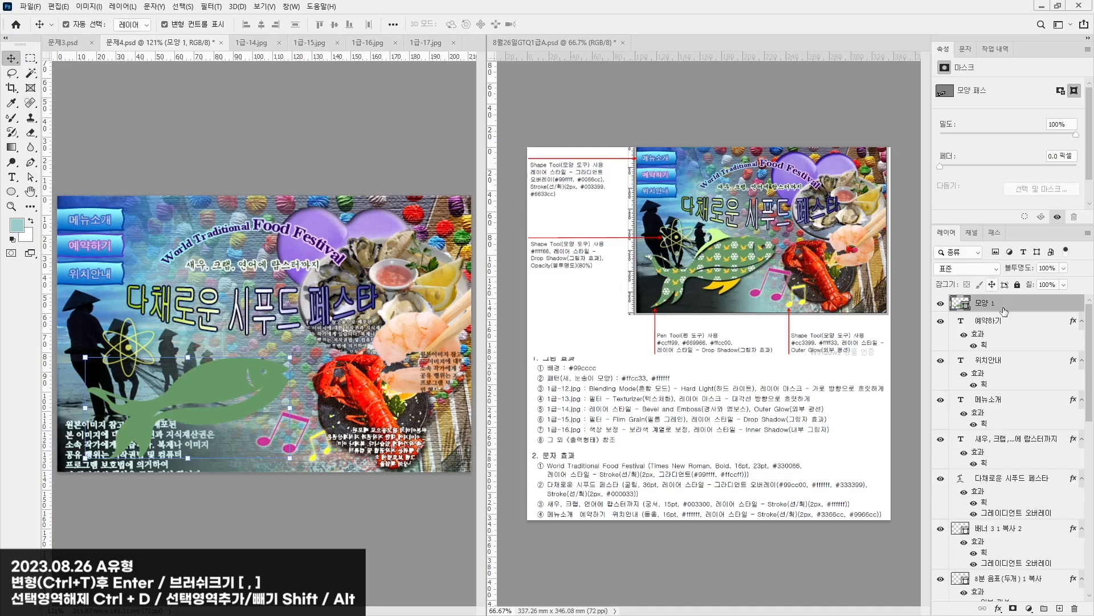
pyautogui.click(30, 163)
pyautogui.click(127, 24)
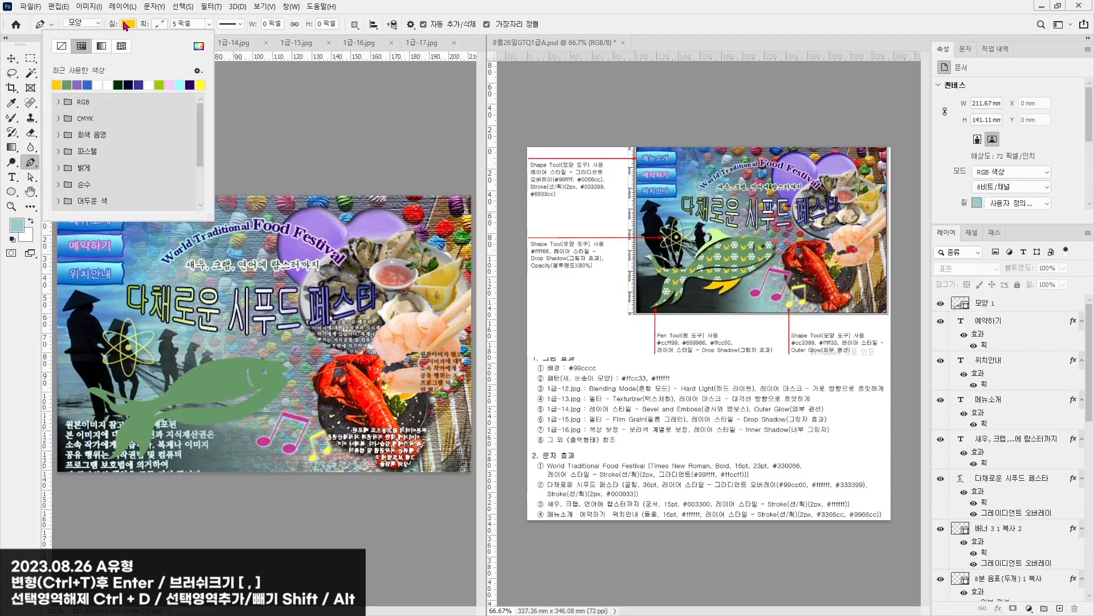
pyautogui.click(196, 47)
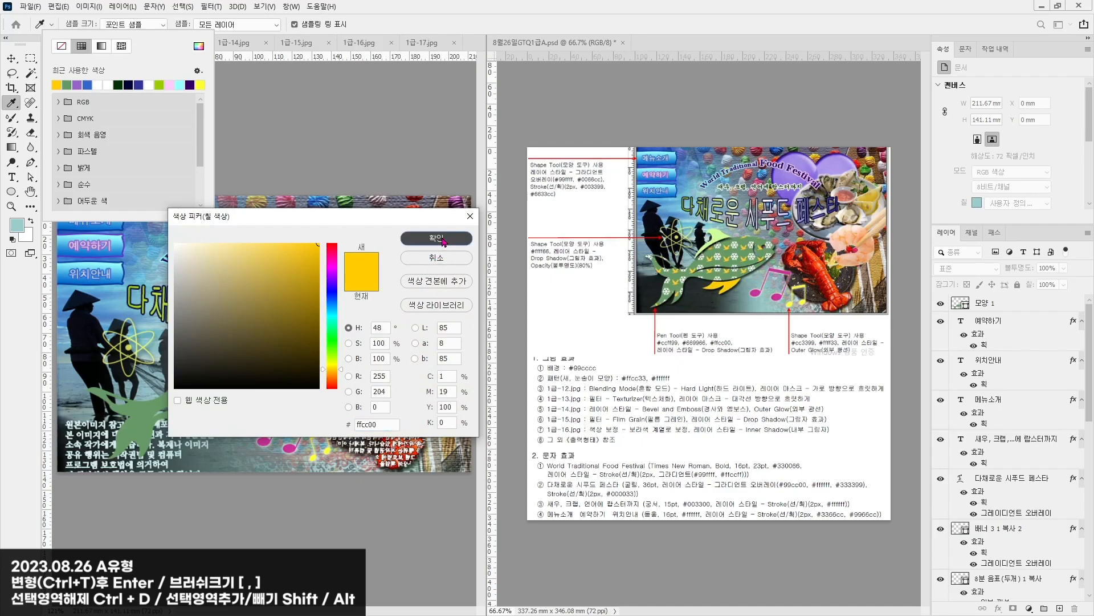
pyautogui.click(436, 237)
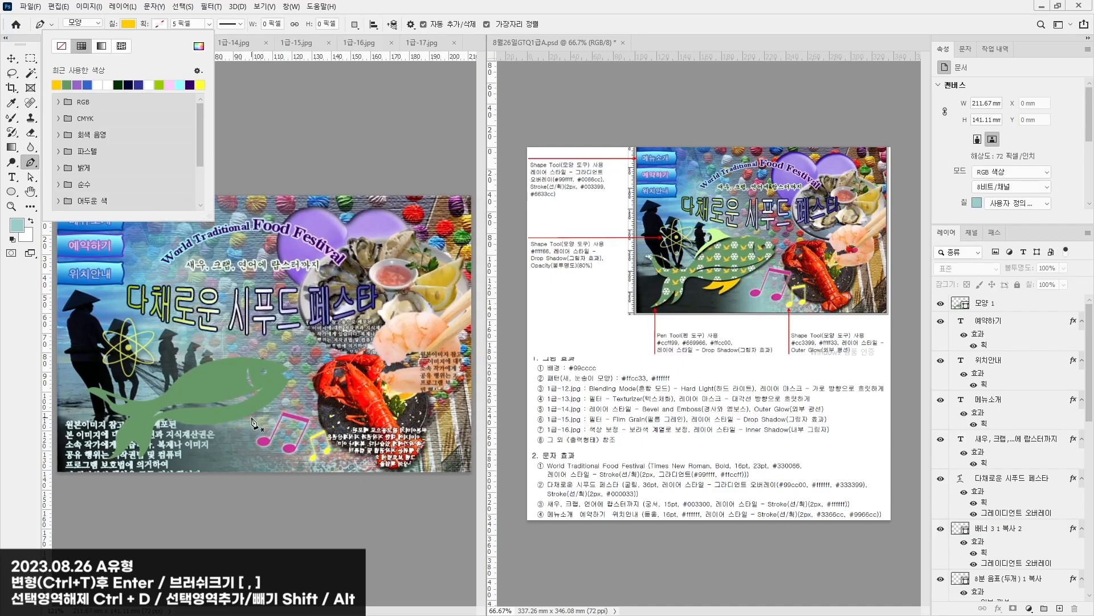
pyautogui.moveTo(365, 16); pyautogui.dragTo(373, 36)
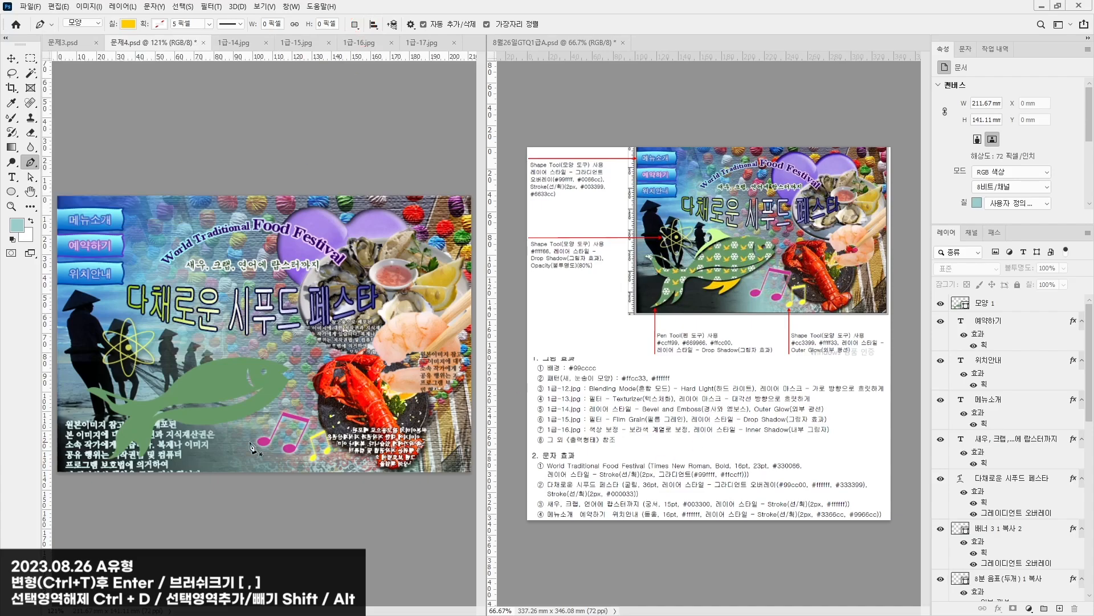
pyautogui.click(254, 416)
pyautogui.moveTo(214, 428); pyautogui.dragTo(201, 427)
pyautogui.click(209, 445)
pyautogui.hotkey('ctrl', 'z')
pyautogui.keyDown('alt'); pyautogui.click(214, 428); pyautogui.keyUp('alt')
pyautogui.click(212, 447)
pyautogui.moveTo(233, 431); pyautogui.dragTo(260, 398)
pyautogui.keyDown('alt'); pyautogui.click(233, 432); pyautogui.keyUp('alt')
pyautogui.click(231, 448)
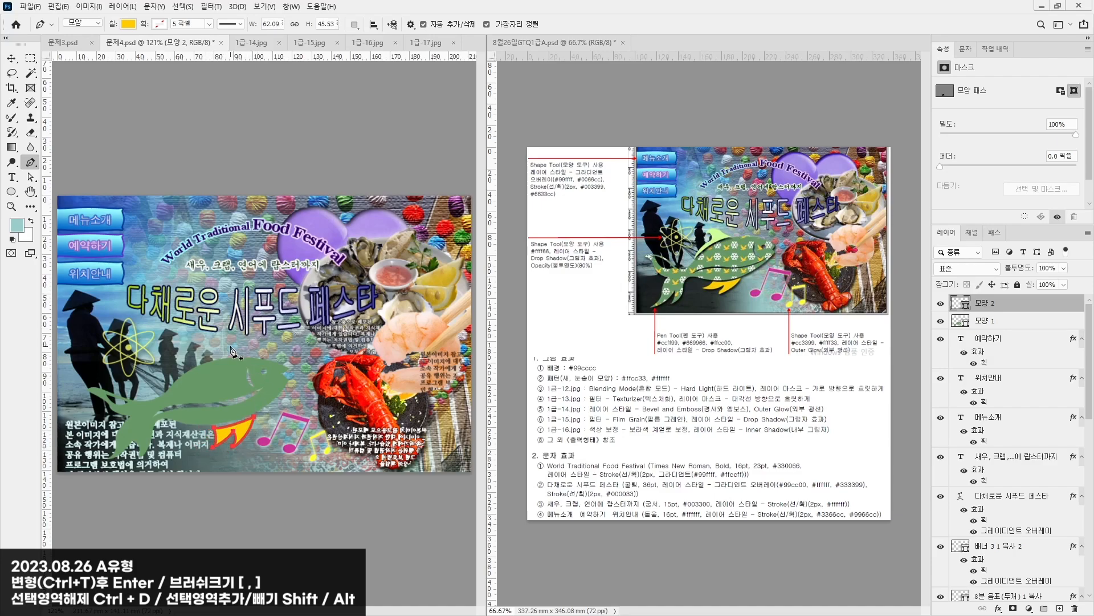
pyautogui.press('v')
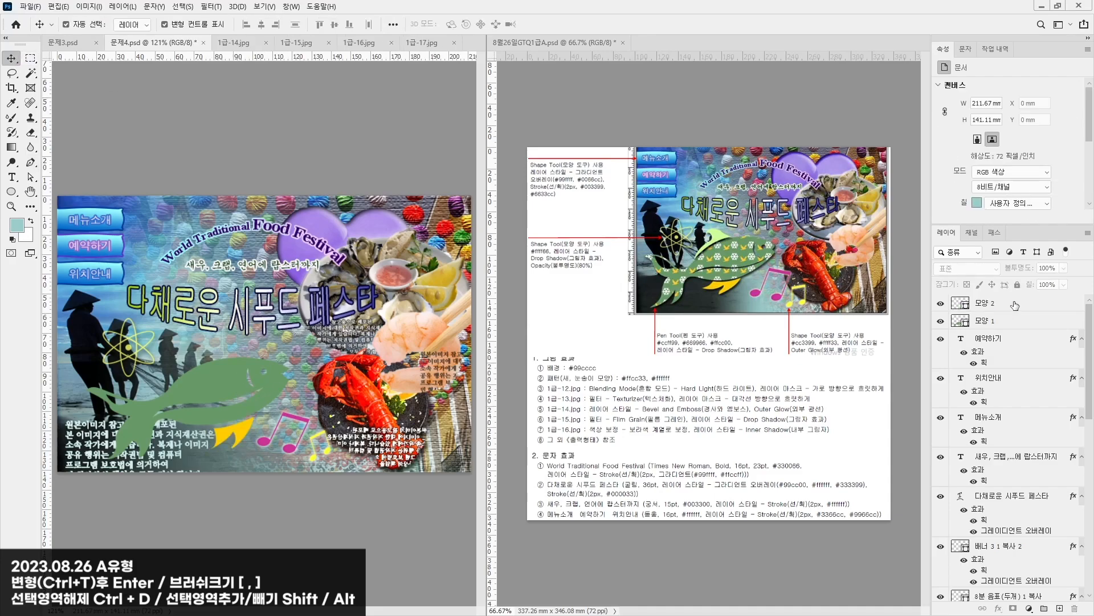
# Step: Draw a curved dorsal fin filled #ccff99, about 96 by 68 px, along the fish's back as a separate Pen tool shape
pyautogui.click(31, 162)
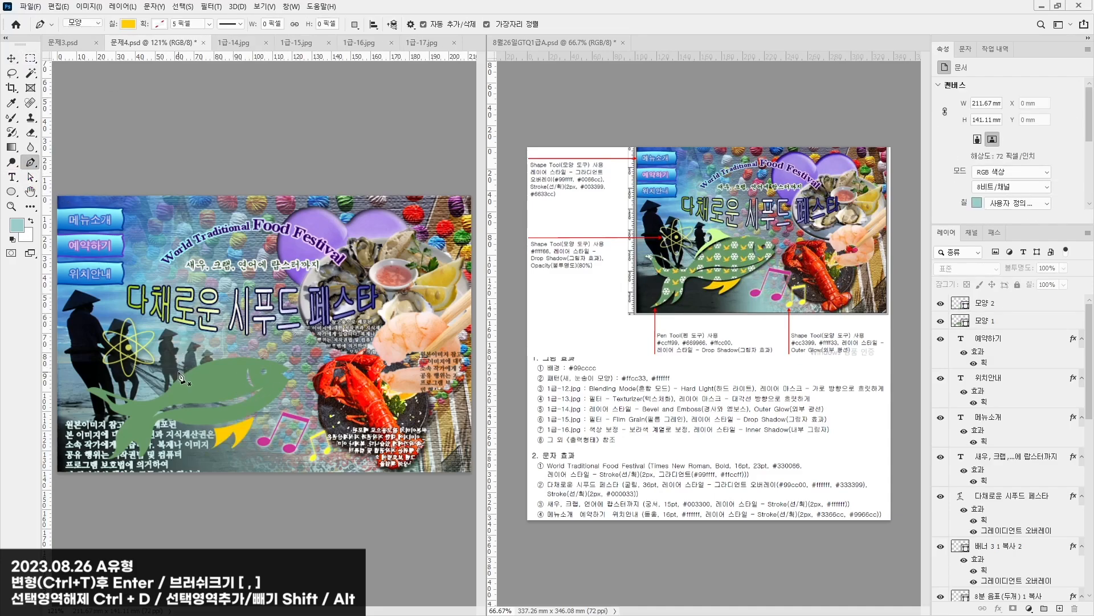
pyautogui.click(129, 25)
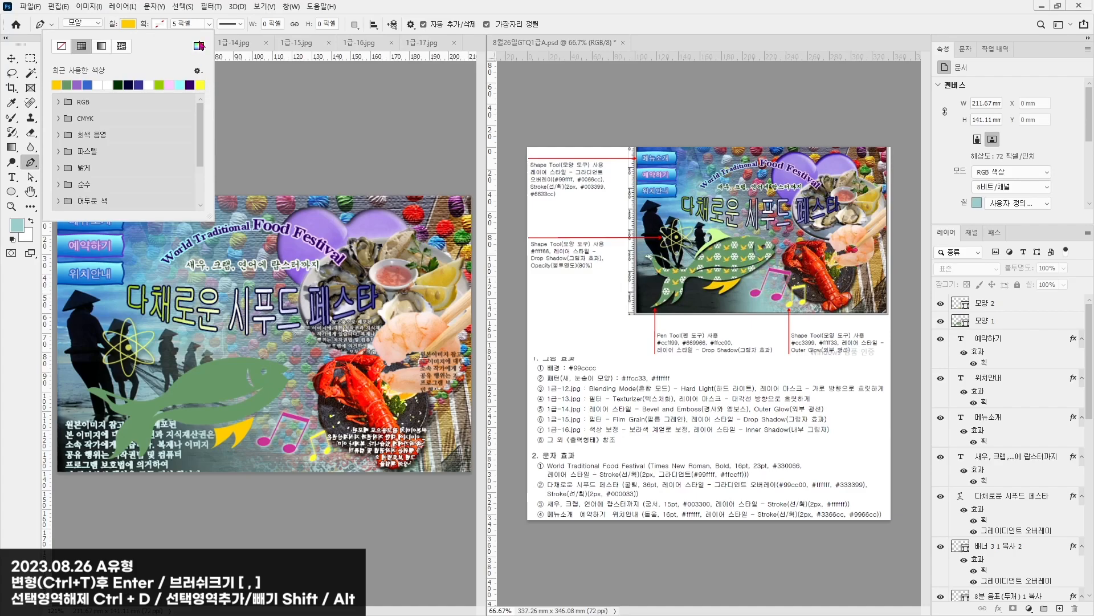
pyautogui.click(200, 45)
pyautogui.write('ccff99')
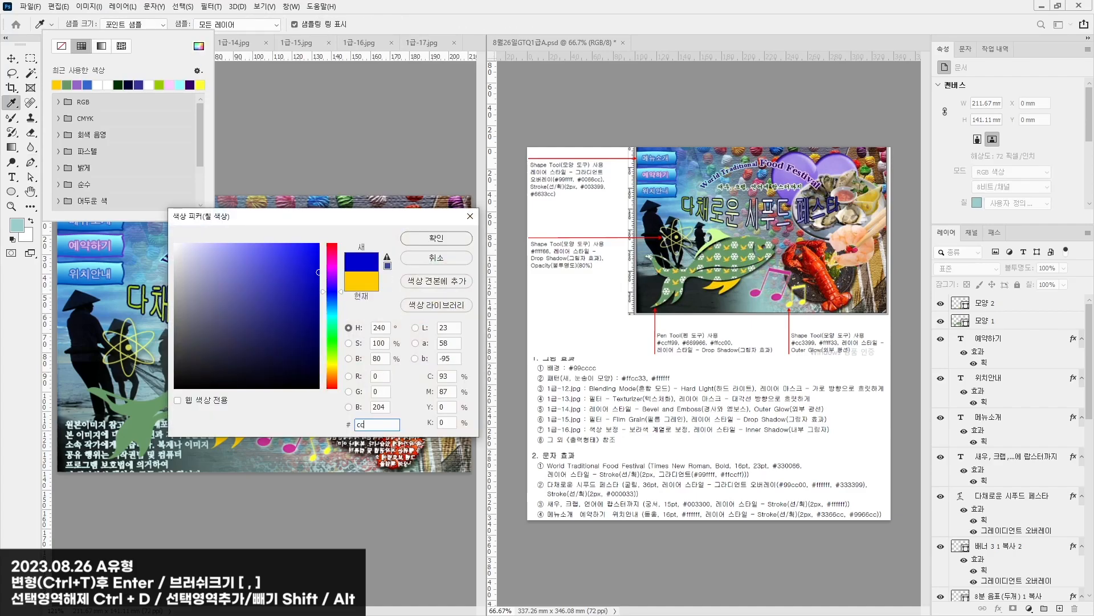
pyautogui.press('Return')
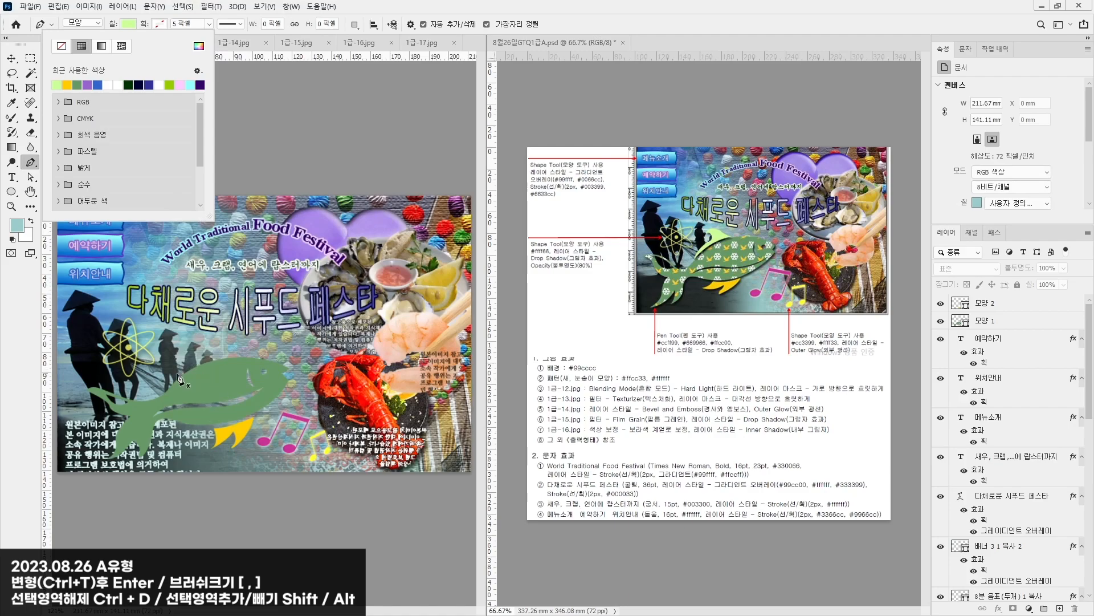
pyautogui.click(178, 375)
pyautogui.click(178, 374)
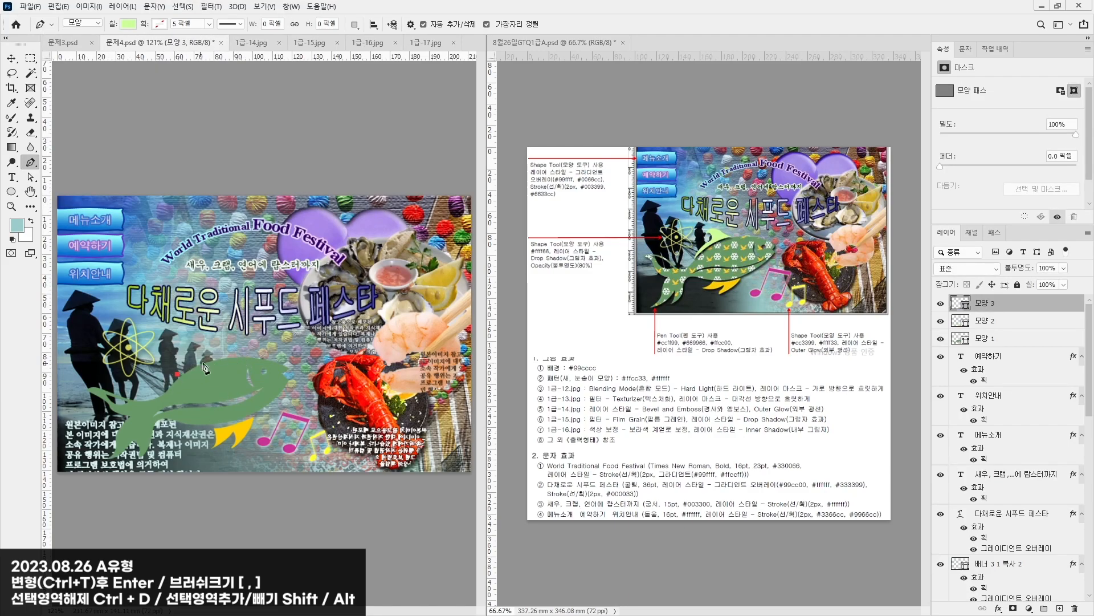
pyautogui.moveTo(234, 354); pyautogui.dragTo(265, 356)
pyautogui.keyDown('alt'); pyautogui.click(233, 354); pyautogui.keyUp('alt')
pyautogui.moveTo(194, 338); pyautogui.dragTo(182, 335)
pyautogui.click(202, 352)
pyautogui.press('Return')
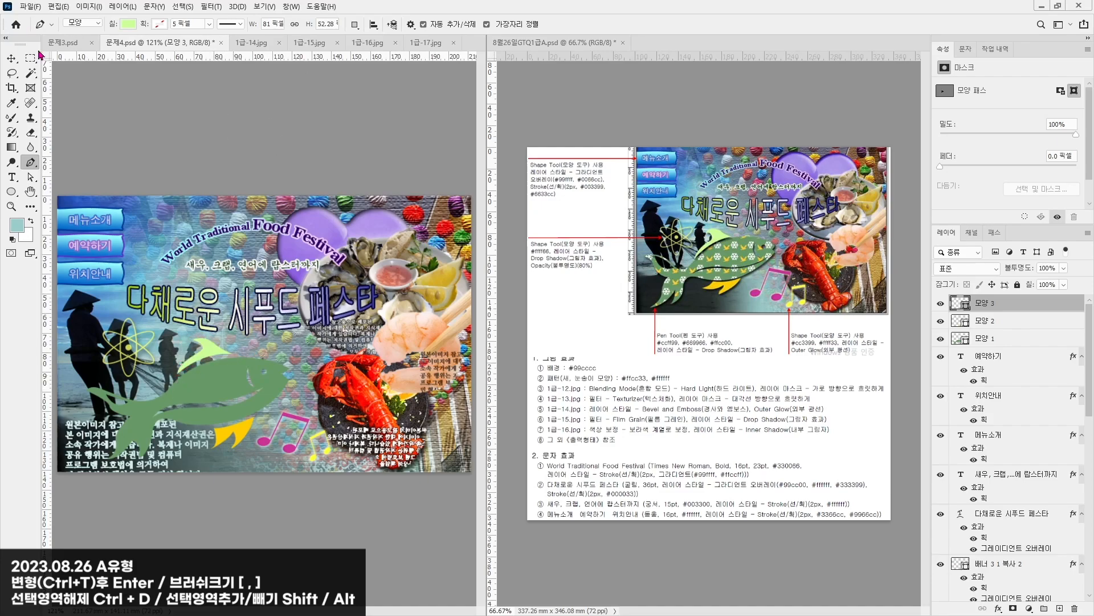
pyautogui.click(31, 176)
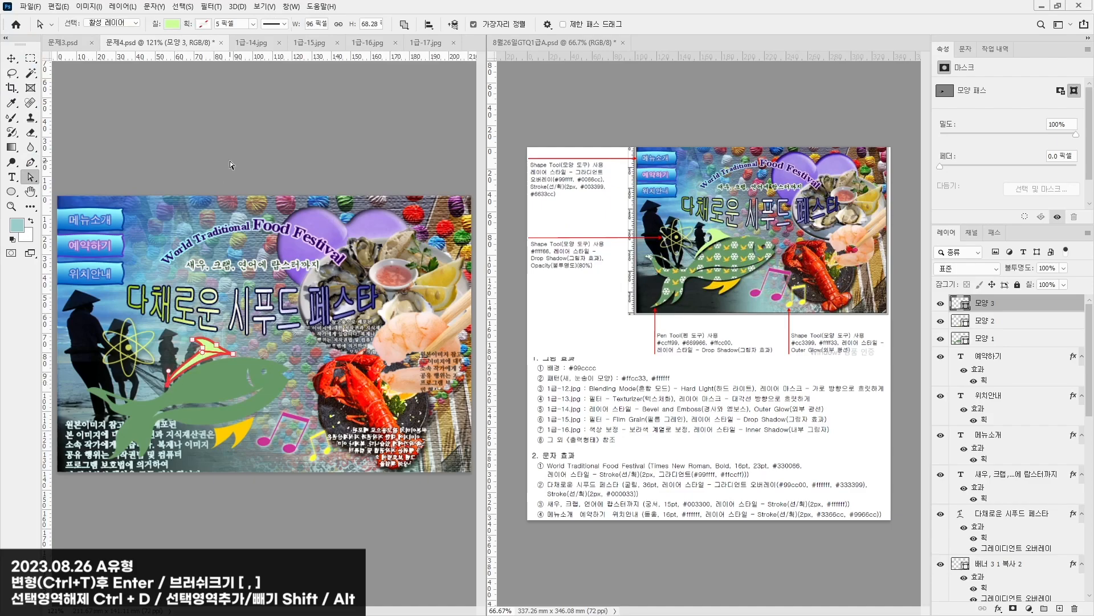
pyautogui.click(11, 58)
pyautogui.click(182, 82)
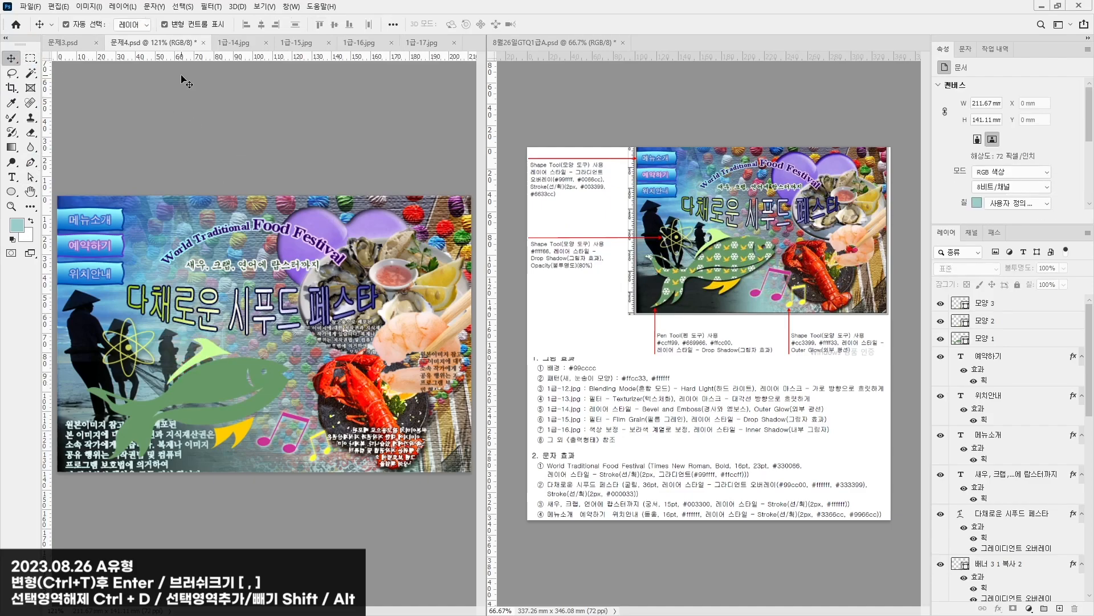
# Step: Add a drop shadow with 38% opacity and 6 px size to the dorsal fin, and copy it to the belly fin and fish body
pyautogui.click(206, 350)
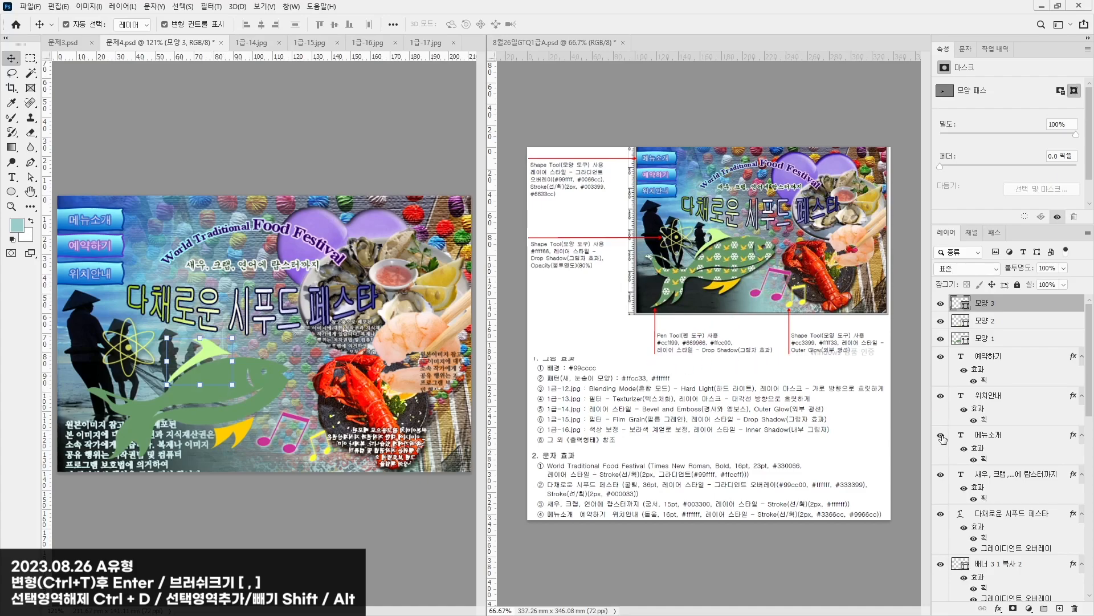
pyautogui.doubleClick(1077, 301)
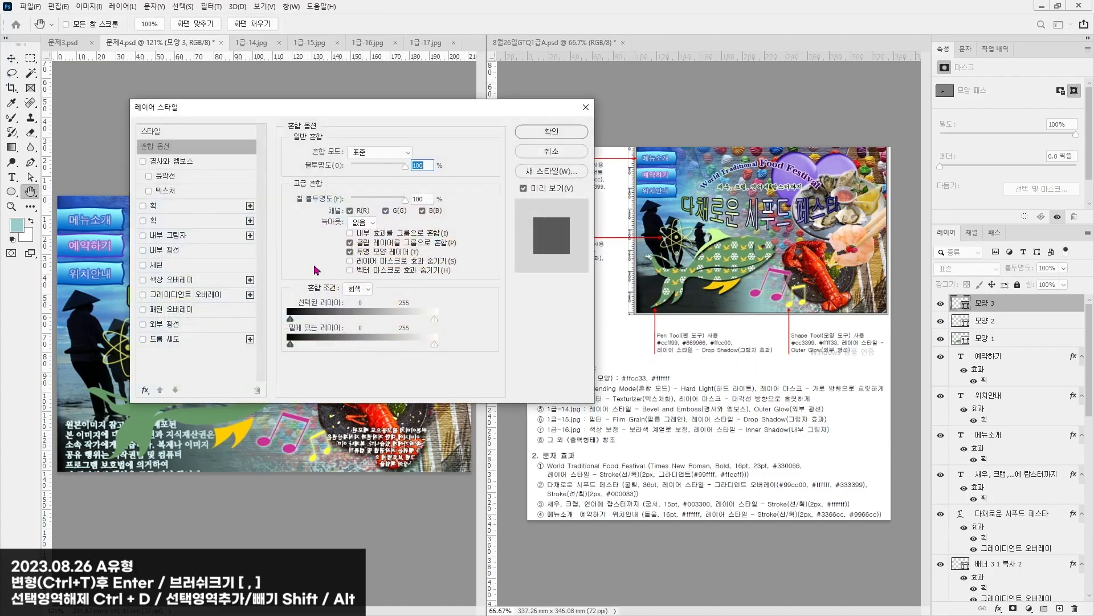
pyautogui.click(168, 336)
pyautogui.moveTo(335, 107); pyautogui.dragTo(793, 313)
pyautogui.moveTo(802, 437); pyautogui.dragTo(796, 436)
pyautogui.moveTo(836, 373); pyautogui.dragTo(803, 442)
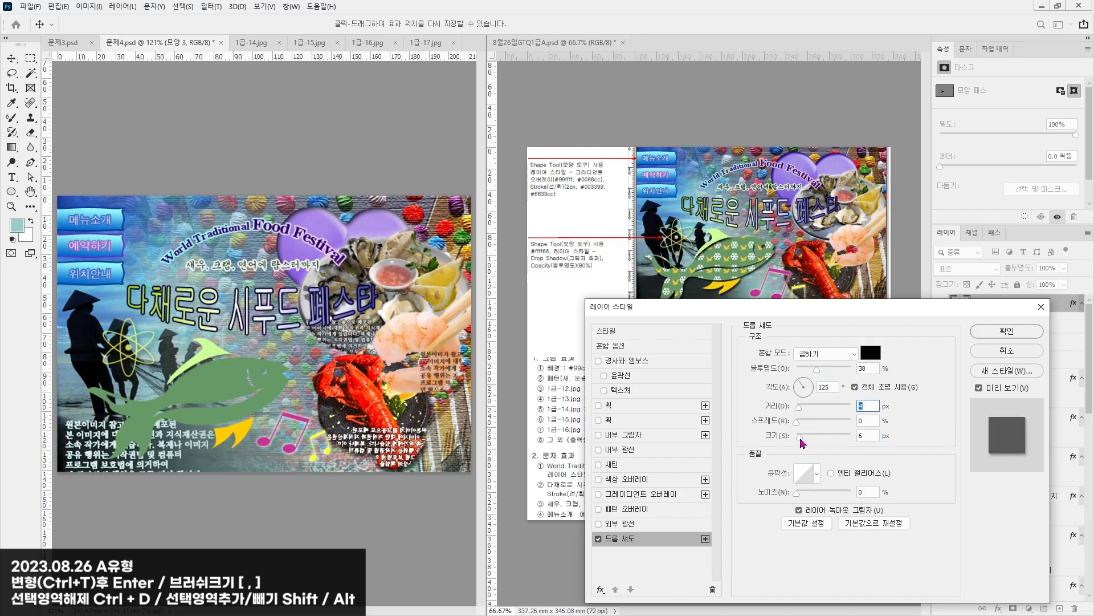
pyautogui.moveTo(999, 328); pyautogui.dragTo(988, 382)
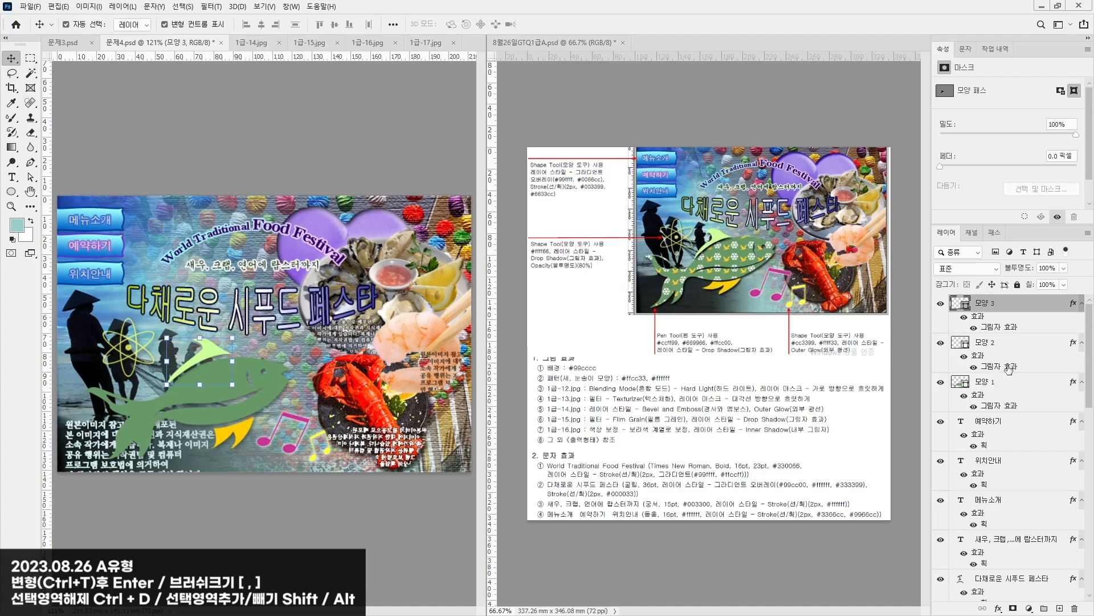
pyautogui.click(356, 516)
# Step: Move the 패턴 group to the top of the layer stack above the fish shapes and make it visible
pyautogui.click(213, 393)
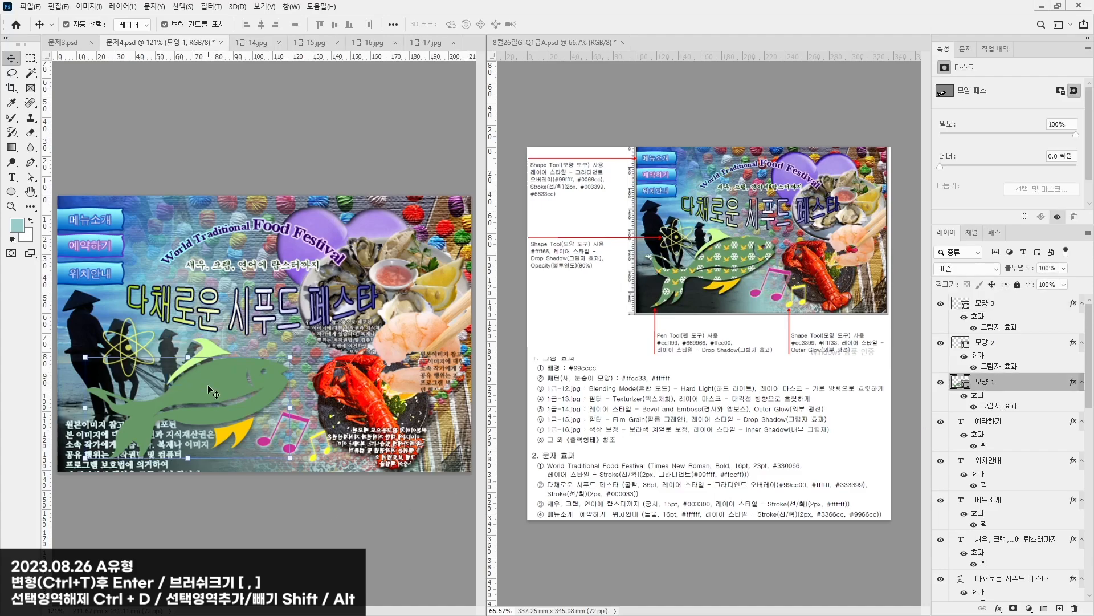
pyautogui.scroll(-10, 1028, 459)
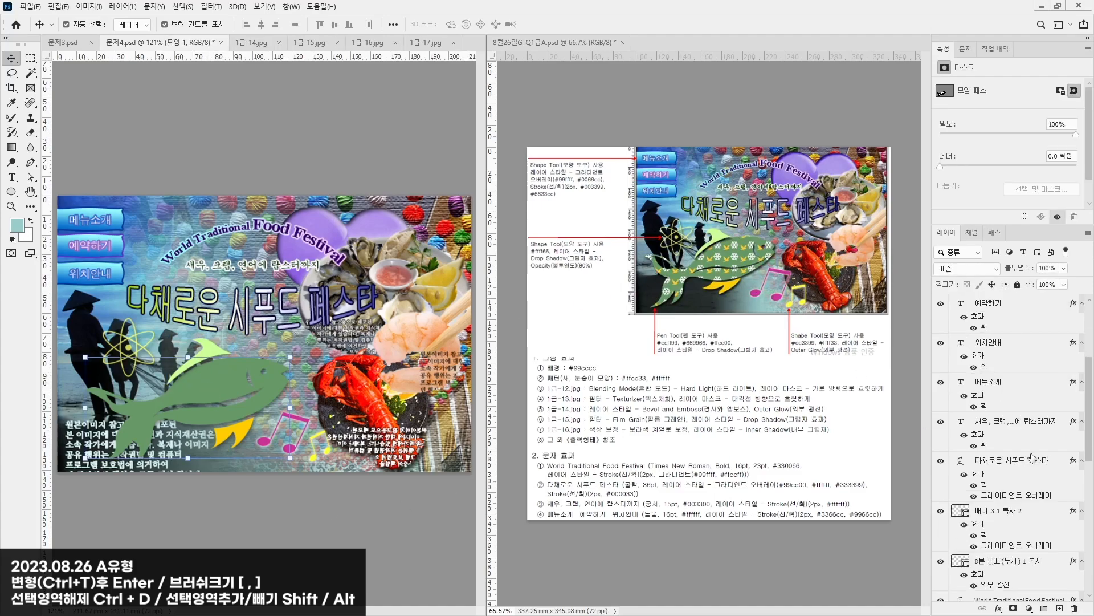
pyautogui.moveTo(988, 580); pyautogui.dragTo(988, 300)
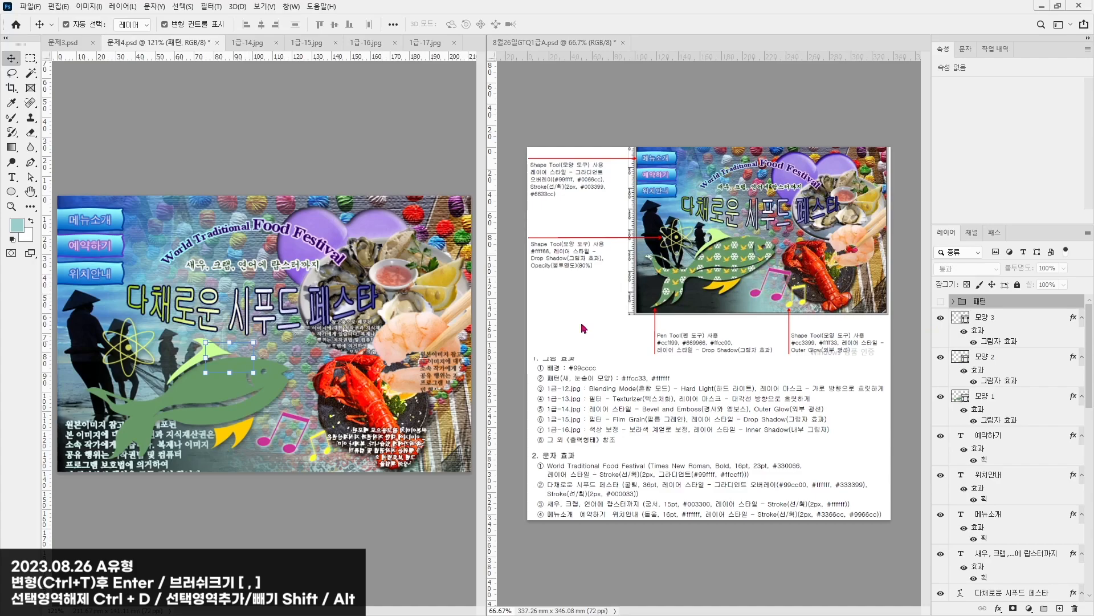
pyautogui.click(941, 302)
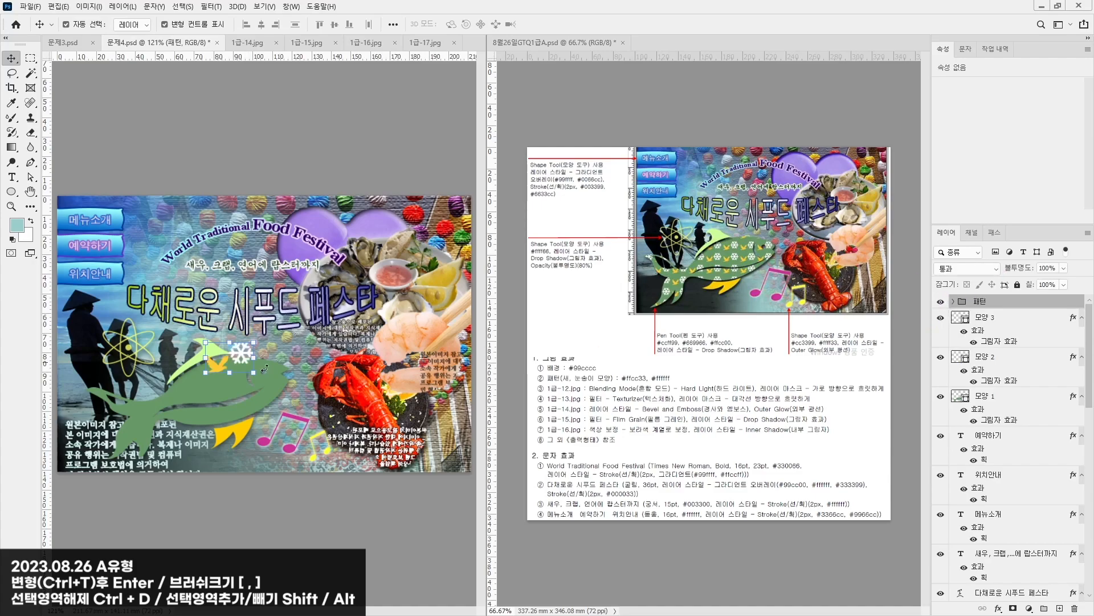
# Step: Scale the snowflake and bird shapes together to about 53% and place them on the middle of the fish's body
pyautogui.scroll(5, 195, 431)
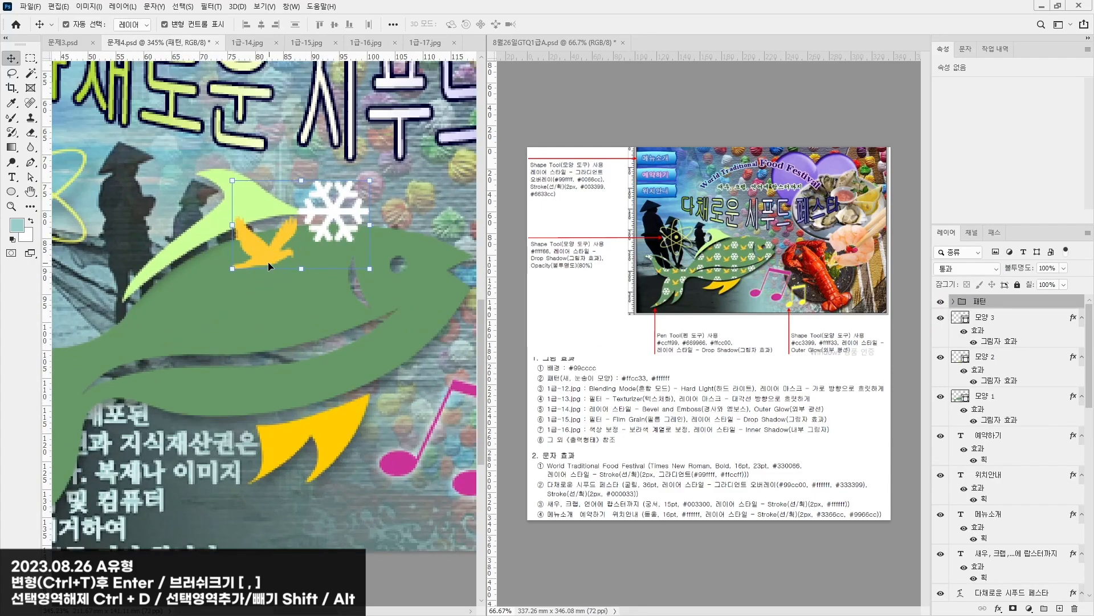
pyautogui.moveTo(274, 259); pyautogui.dragTo(272, 285)
pyautogui.keyDown('shift'); pyautogui.click(272, 285); pyautogui.keyUp('shift')
pyautogui.hotkey('ctrl', 't')
pyautogui.moveTo(358, 210); pyautogui.dragTo(328, 234)
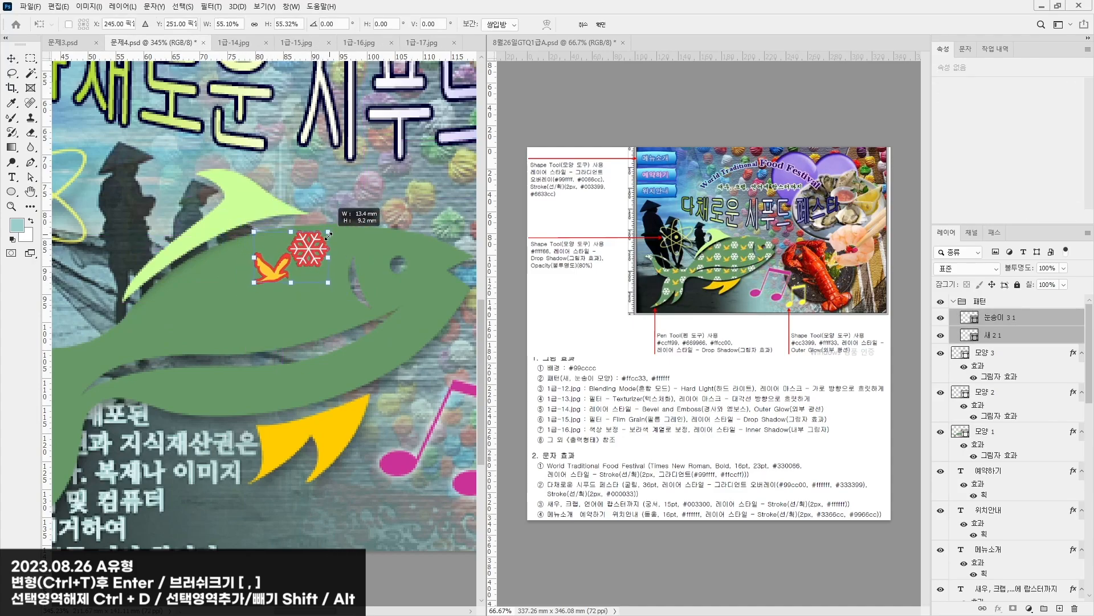
pyautogui.moveTo(277, 265); pyautogui.dragTo(279, 304)
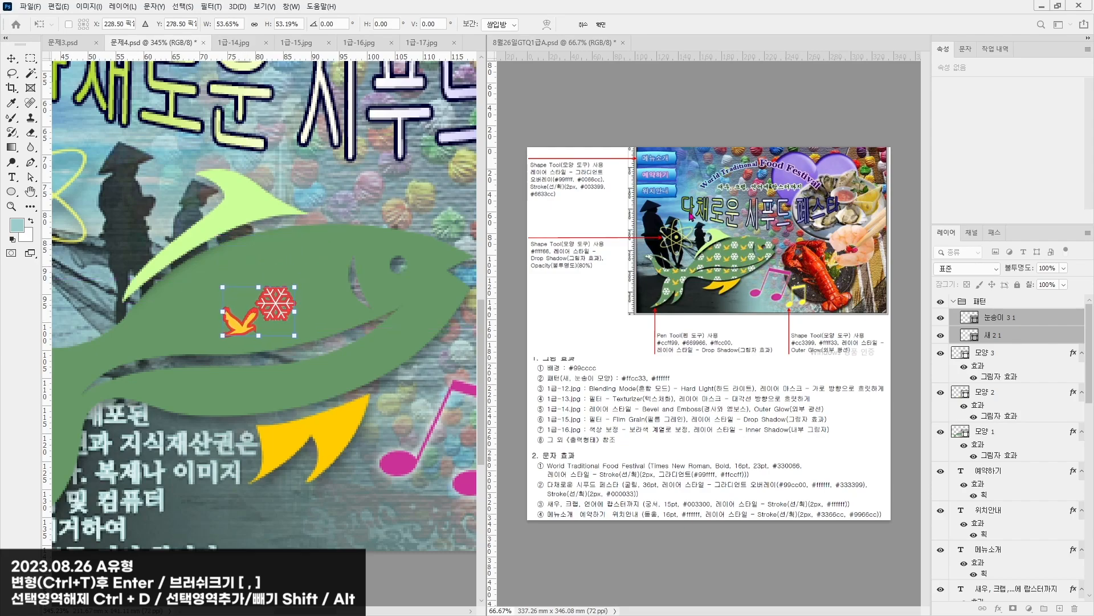
pyautogui.press('Return')
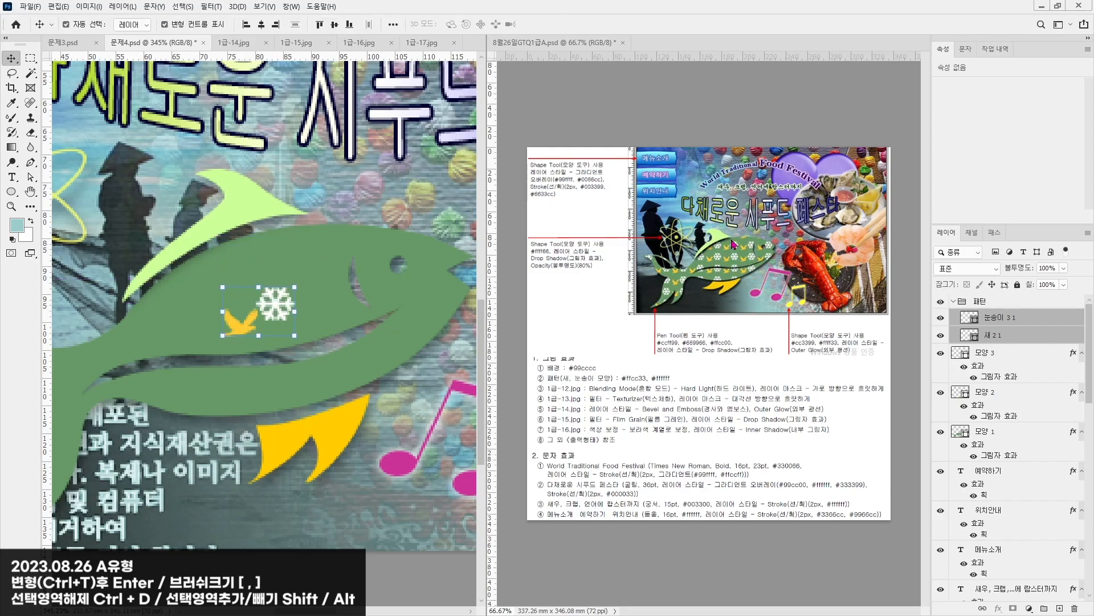
# Step: Define a new pattern from a rectangular selection around the bird and snowflake, keeping the suggested name
pyautogui.click(30, 58)
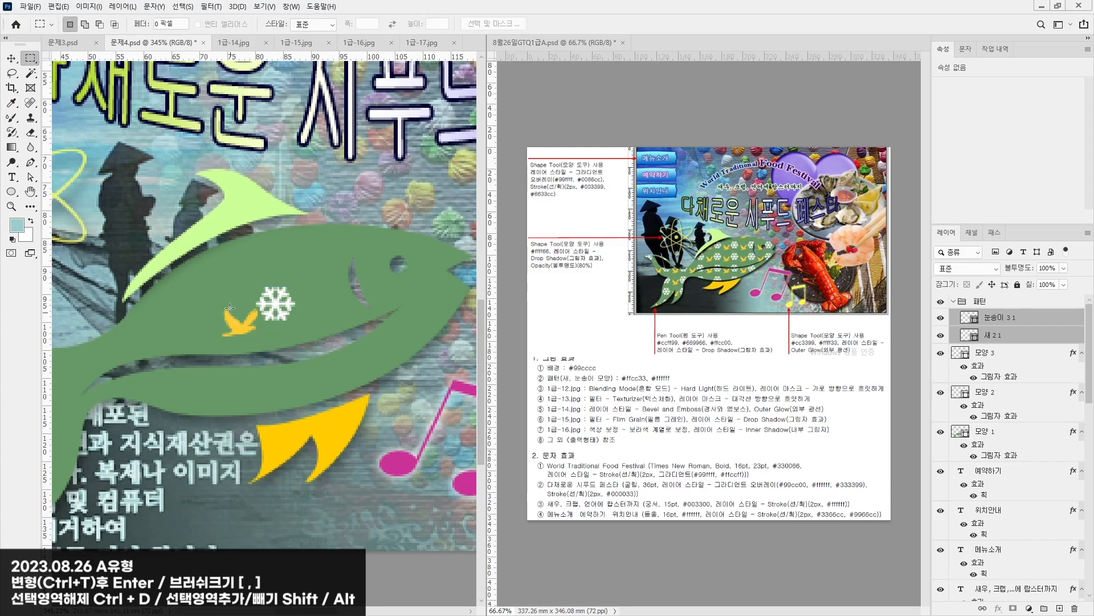
pyautogui.moveTo(216, 283); pyautogui.dragTo(298, 341)
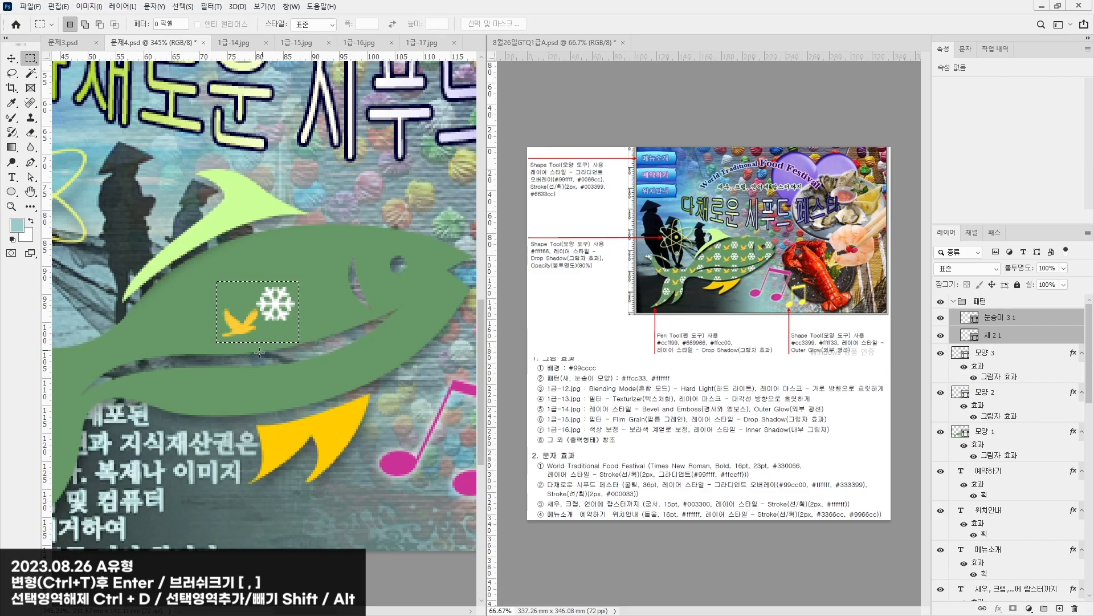
pyautogui.click(58, 6)
pyautogui.click(73, 315)
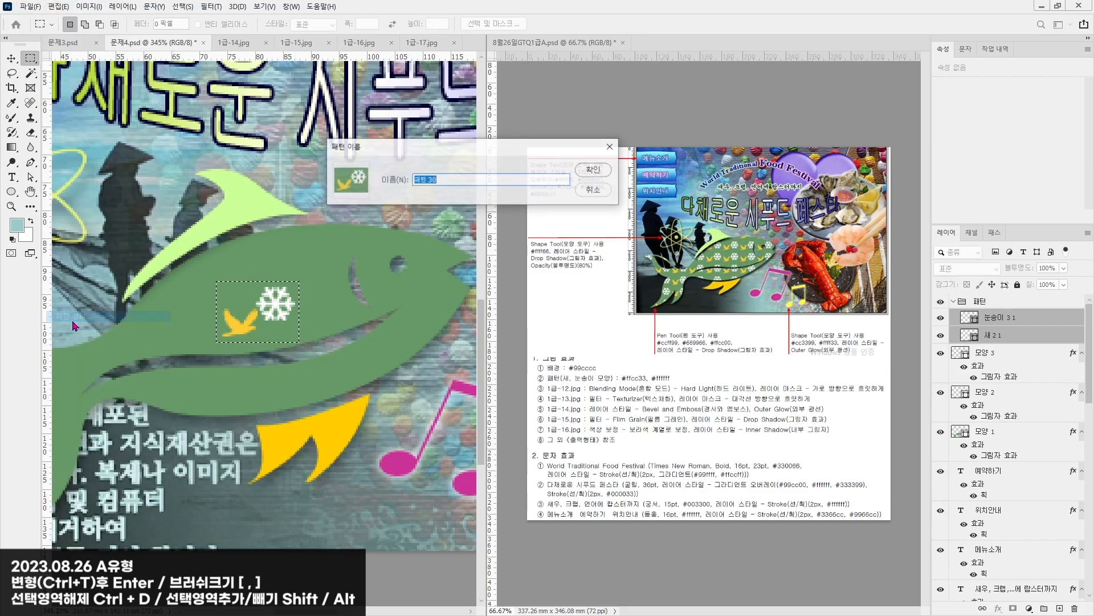
pyautogui.click(594, 165)
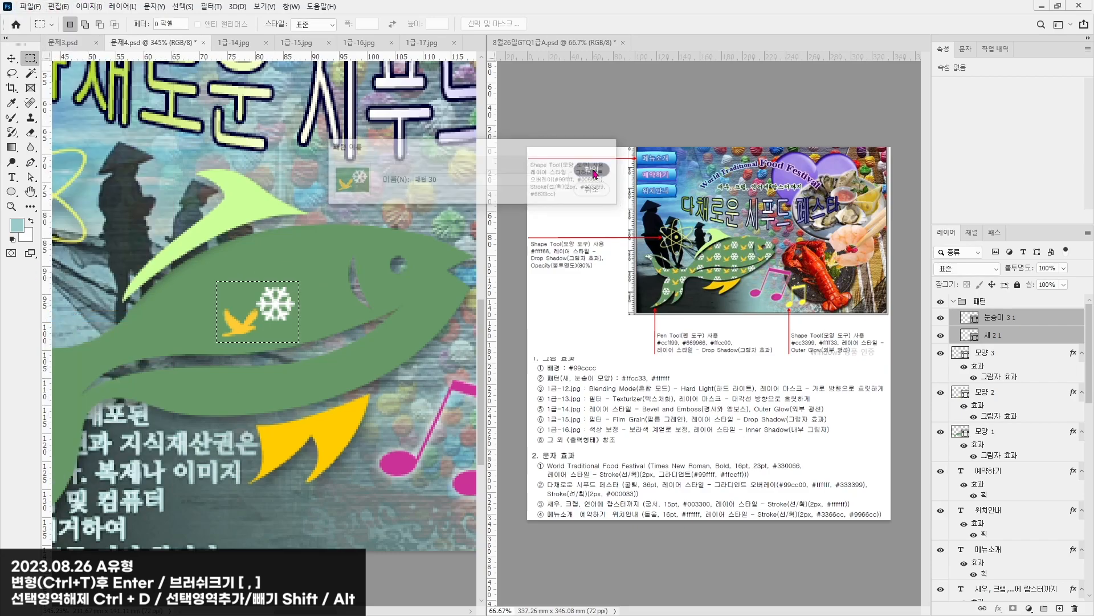
# Step: Deselect the pattern area, then hide and collapse the 패턴 group
pyautogui.click(11, 58)
pyautogui.hotkey('ctrl', 'd')
pyautogui.click(940, 302)
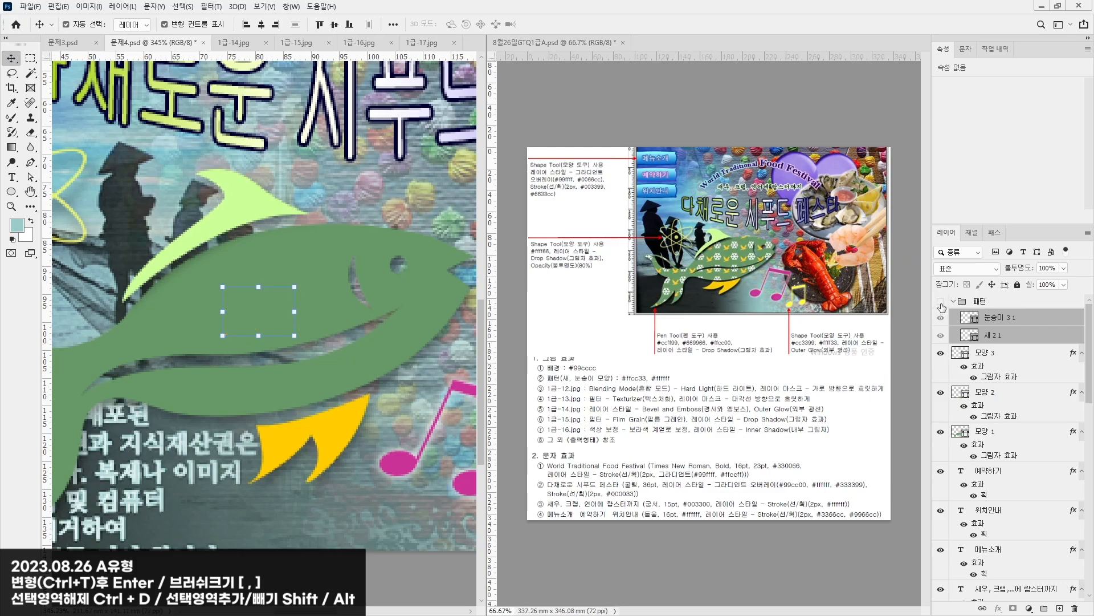
pyautogui.click(953, 301)
pyautogui.moveTo(339, 263); pyautogui.dragTo(304, 248)
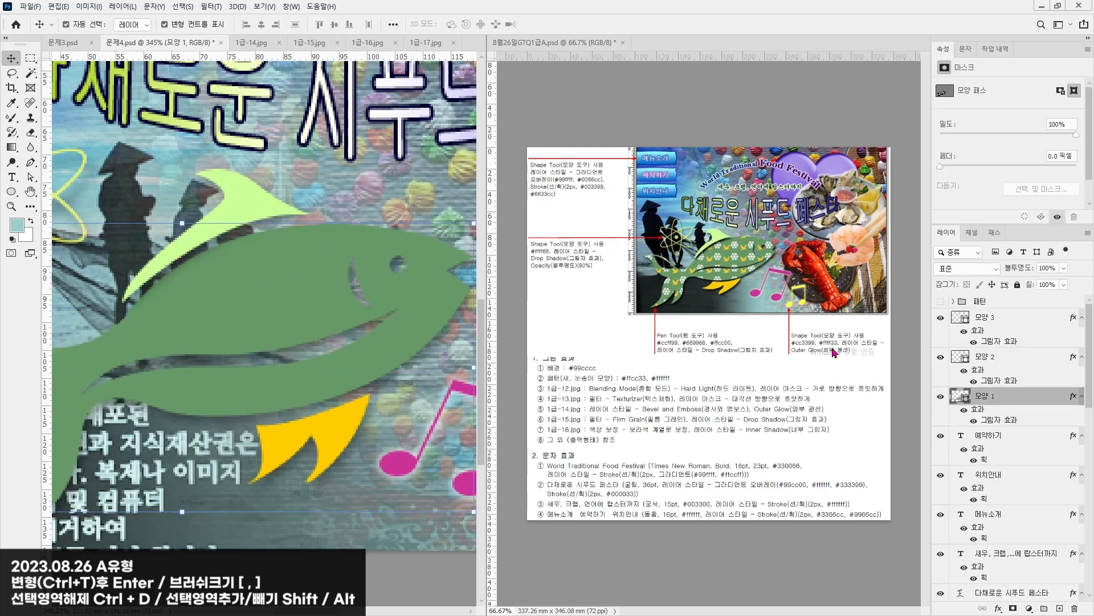
pyautogui.click(1002, 608)
pyautogui.click(1020, 585)
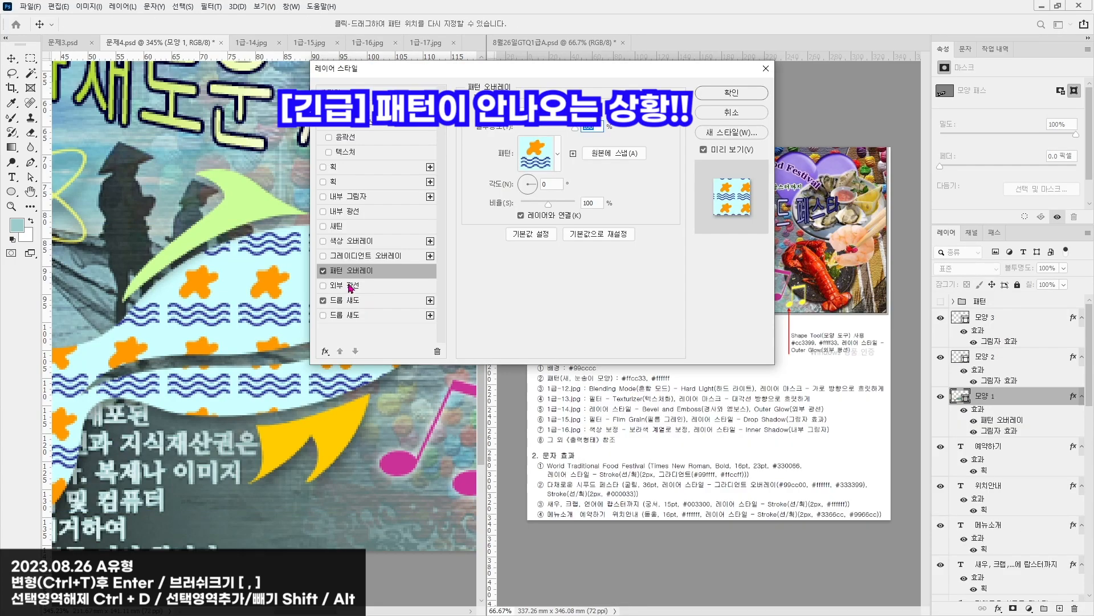
pyautogui.click(557, 154)
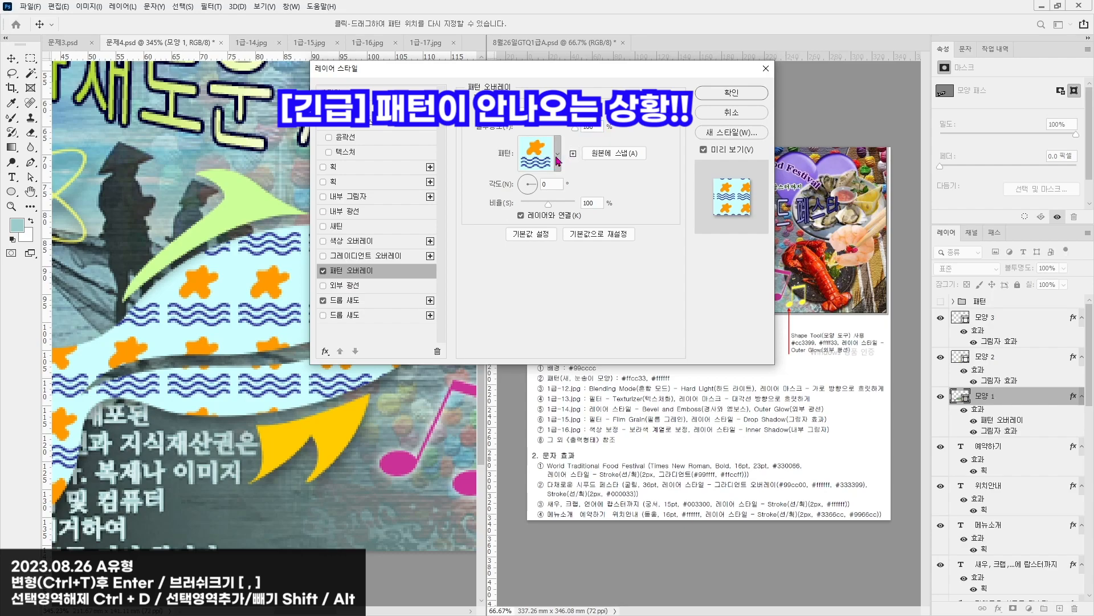
pyautogui.click(732, 112)
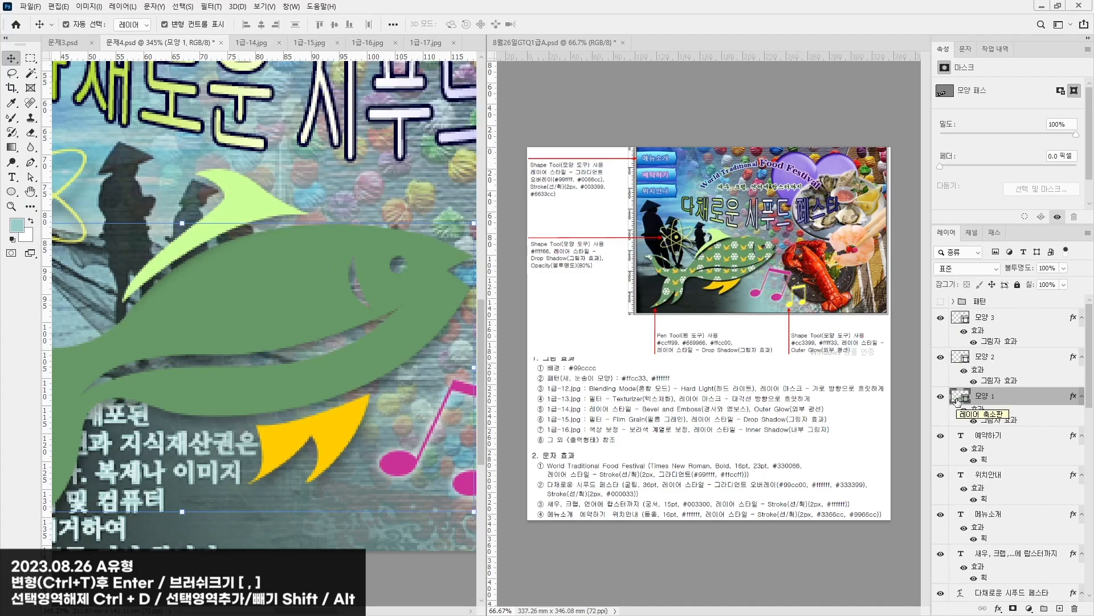
pyautogui.click(998, 608)
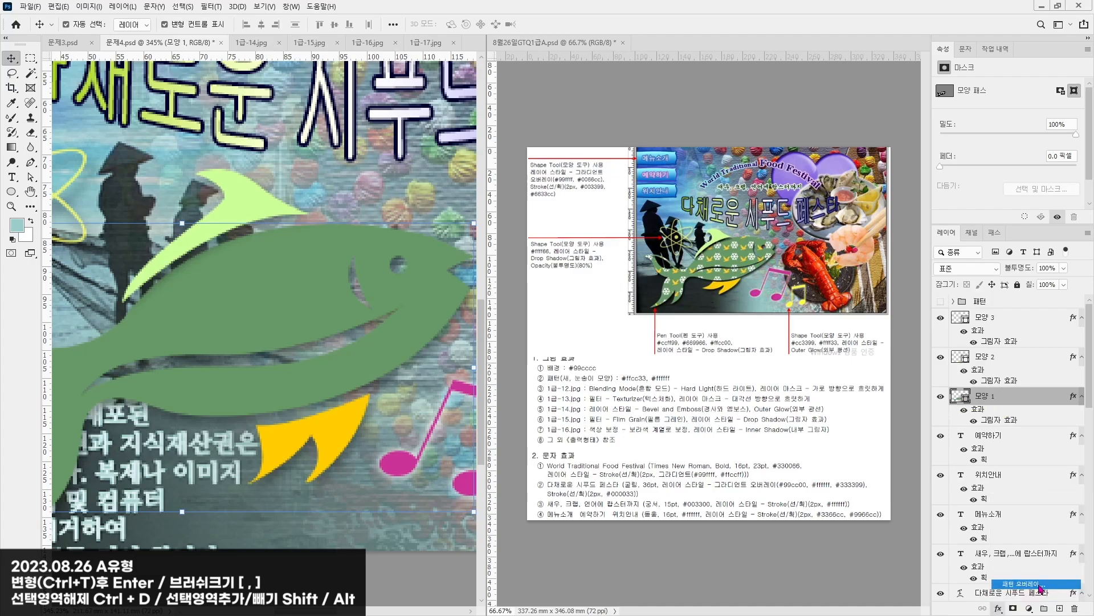
pyautogui.click(1018, 587)
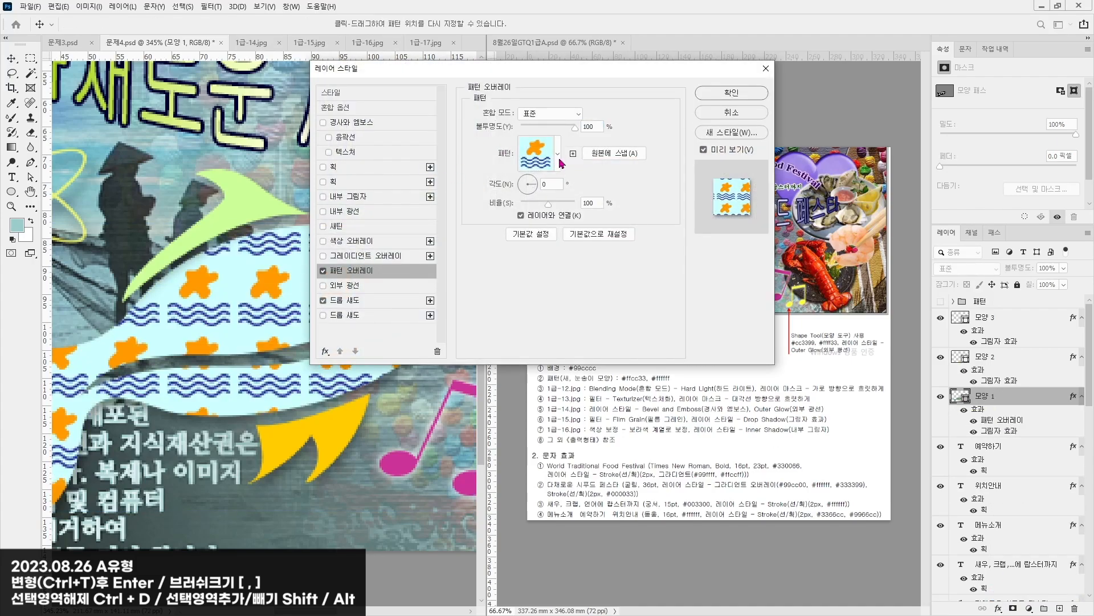
pyautogui.moveTo(561, 160); pyautogui.dragTo(552, 169)
pyautogui.click(729, 114)
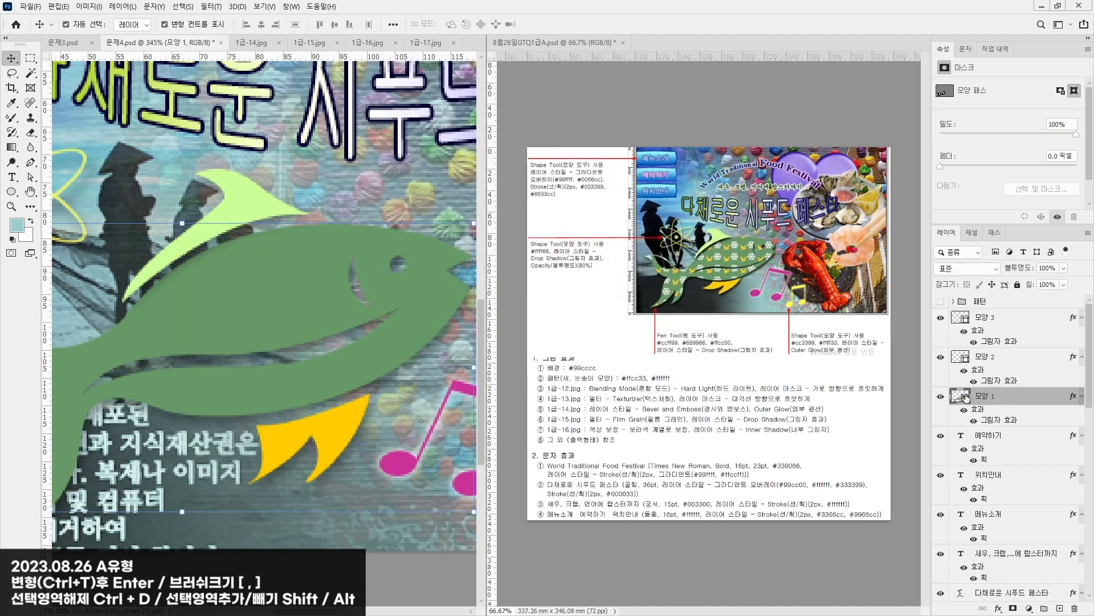
# Step: Fill the fish's body shape with the newly defined bird-and-snowflake pattern at 100% scale
pyautogui.click(12, 189)
pyautogui.click(128, 24)
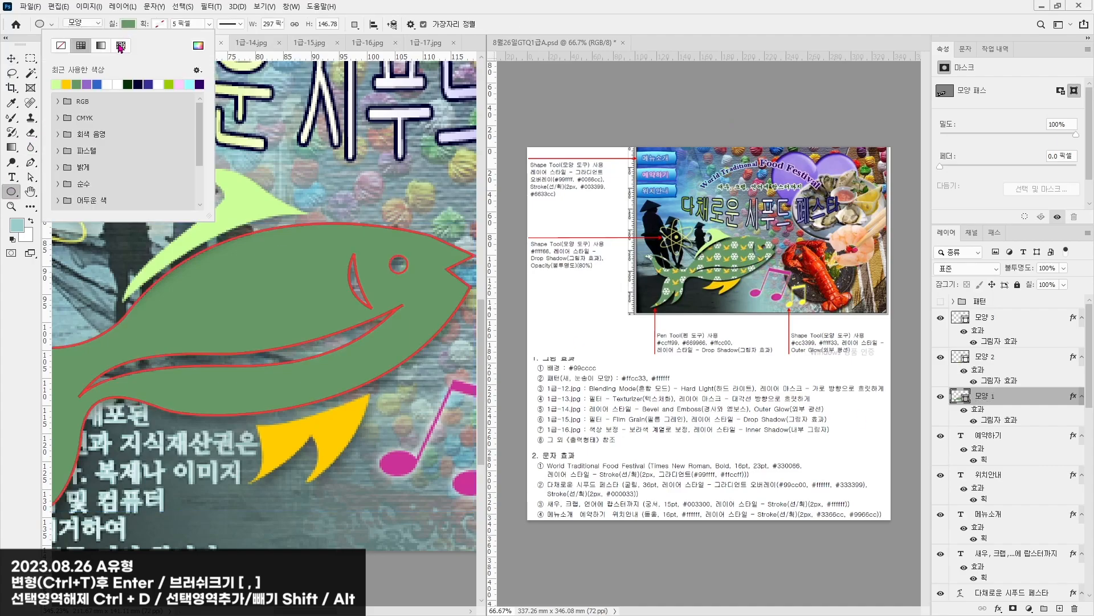
pyautogui.click(128, 24)
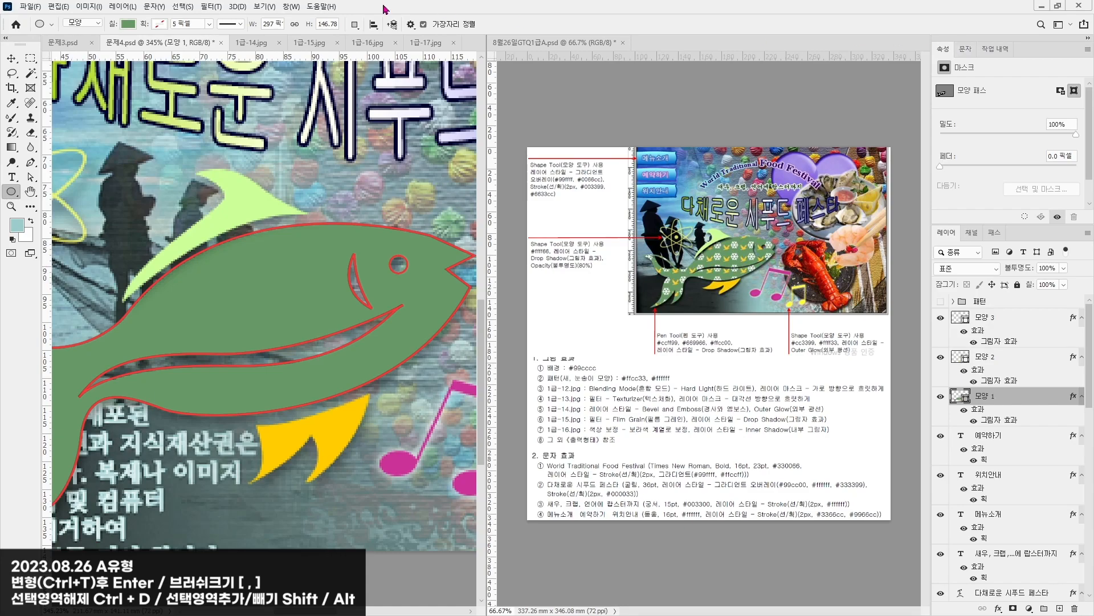
pyautogui.click(128, 24)
pyautogui.click(121, 45)
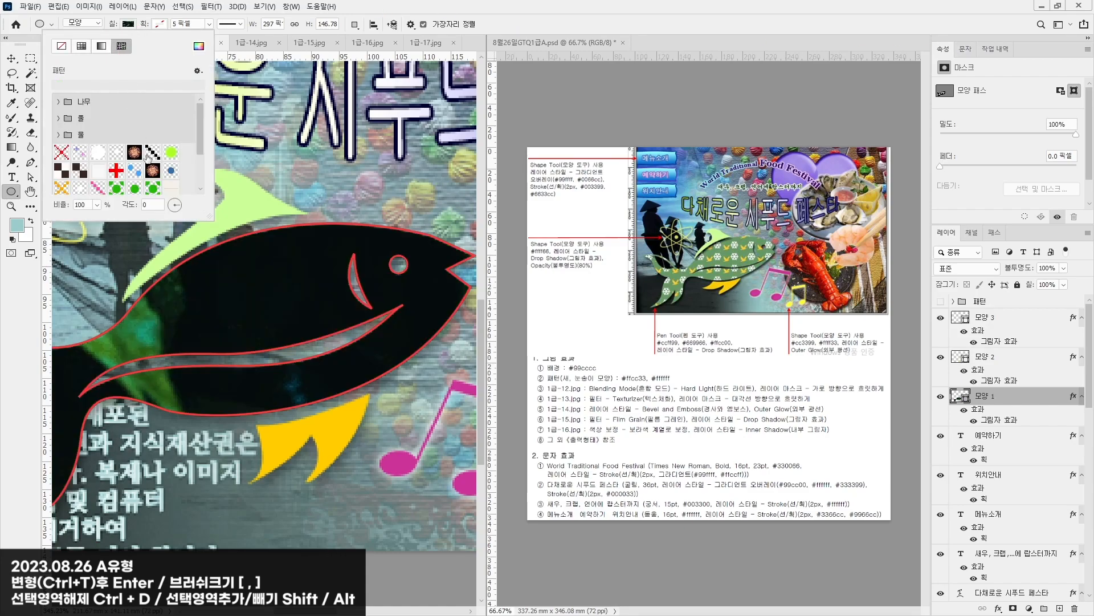
pyautogui.scroll(-2, 154, 171)
pyautogui.click(98, 186)
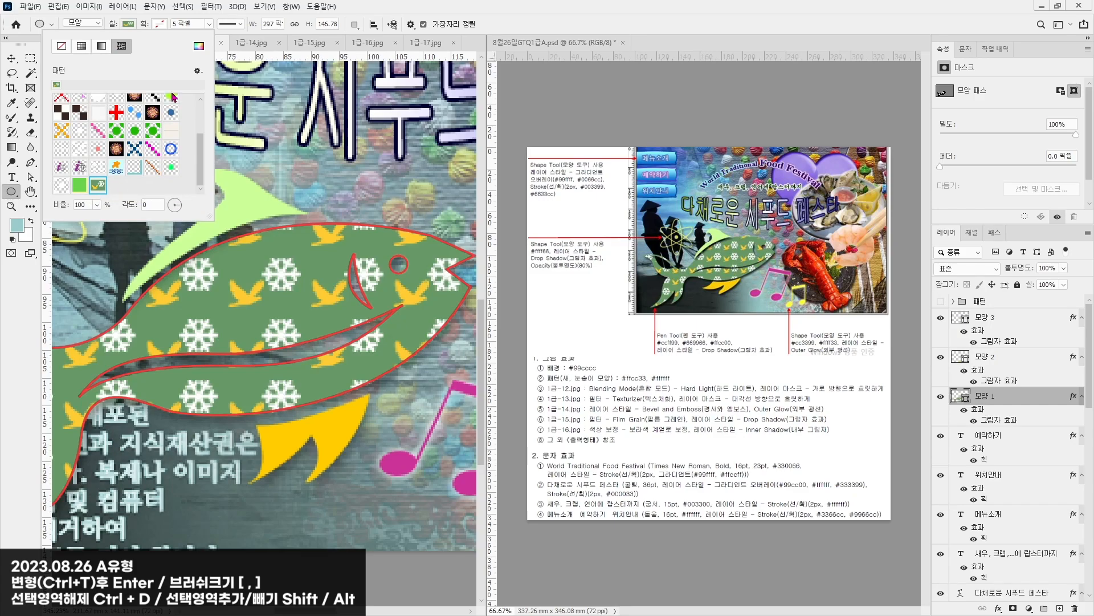
pyautogui.press('Return')
pyautogui.click(12, 58)
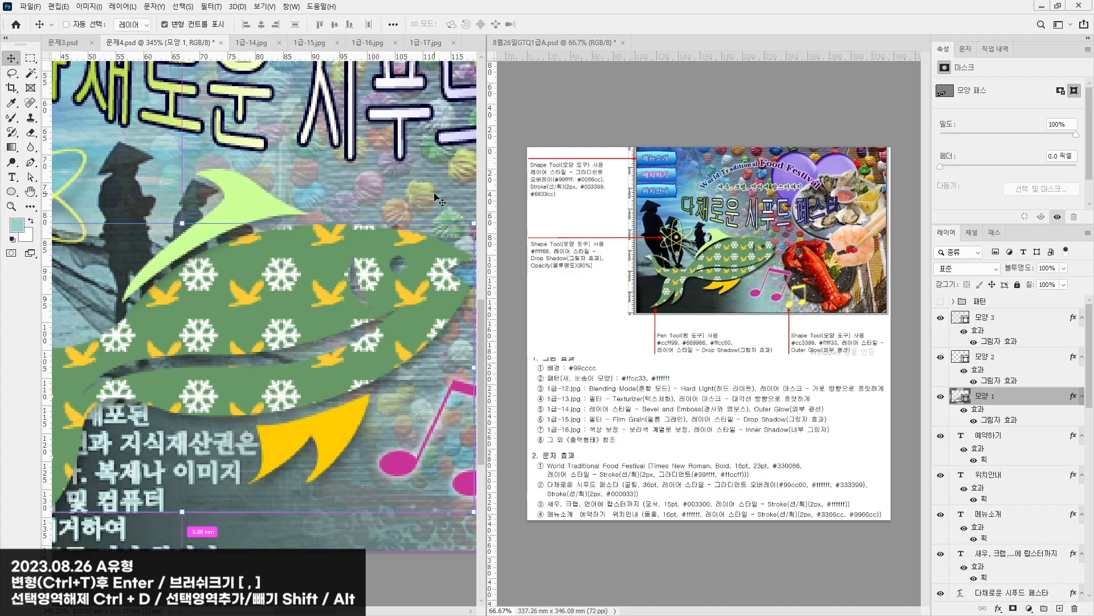
# Step: Select the three menu banners with their text labels, without the background image layer, and nudge them slightly left and up
pyautogui.hotkey('ctrl', '-')
pyautogui.hotkey('ctrl', '-')
pyautogui.hotkey('ctrl', '-')
pyautogui.click(431, 218)
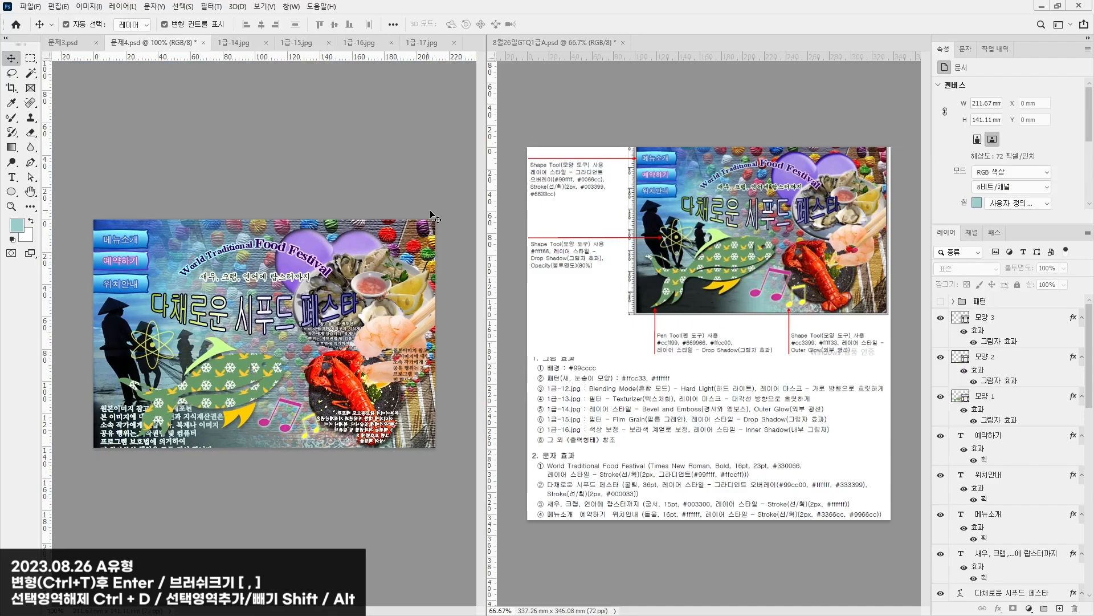
pyautogui.moveTo(80, 276); pyautogui.dragTo(153, 226)
pyautogui.scroll(-10, 1029, 535)
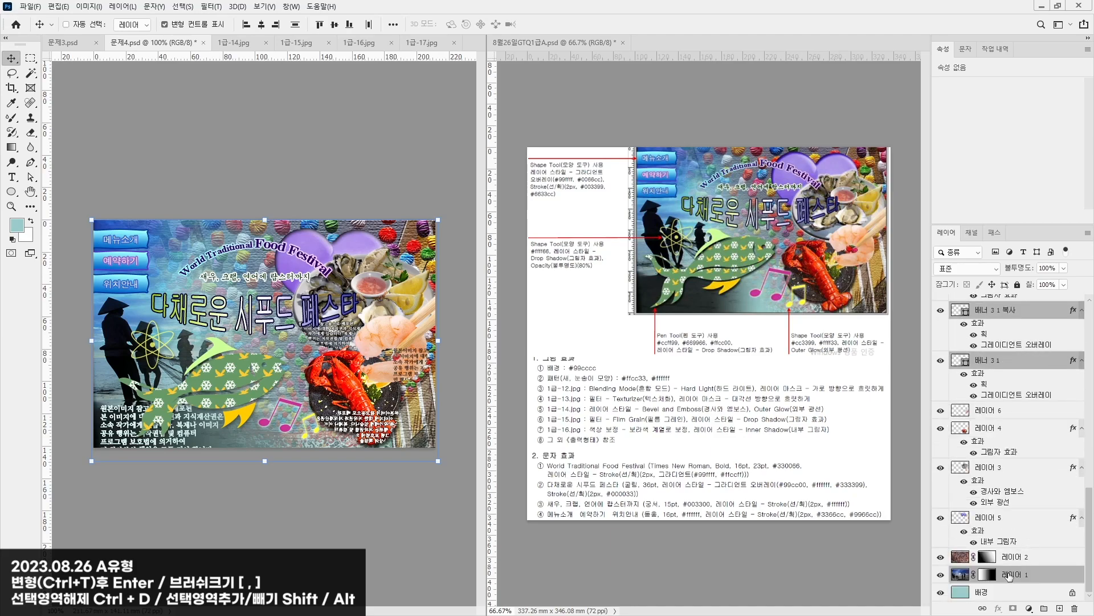
pyautogui.scroll(10, 1017, 558)
pyautogui.press('Left')
pyautogui.press('Left')
pyautogui.press('Up')
pyautogui.press('Up')
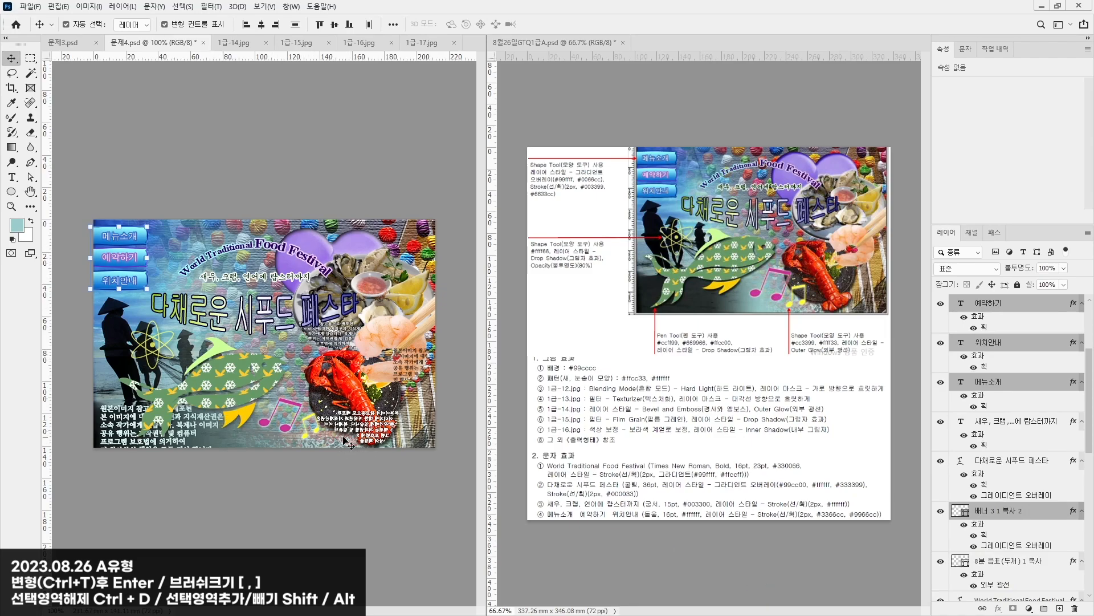
# Step: Deselect the menu banners and save the finished composite 문제4.psd
pyautogui.click(363, 183)
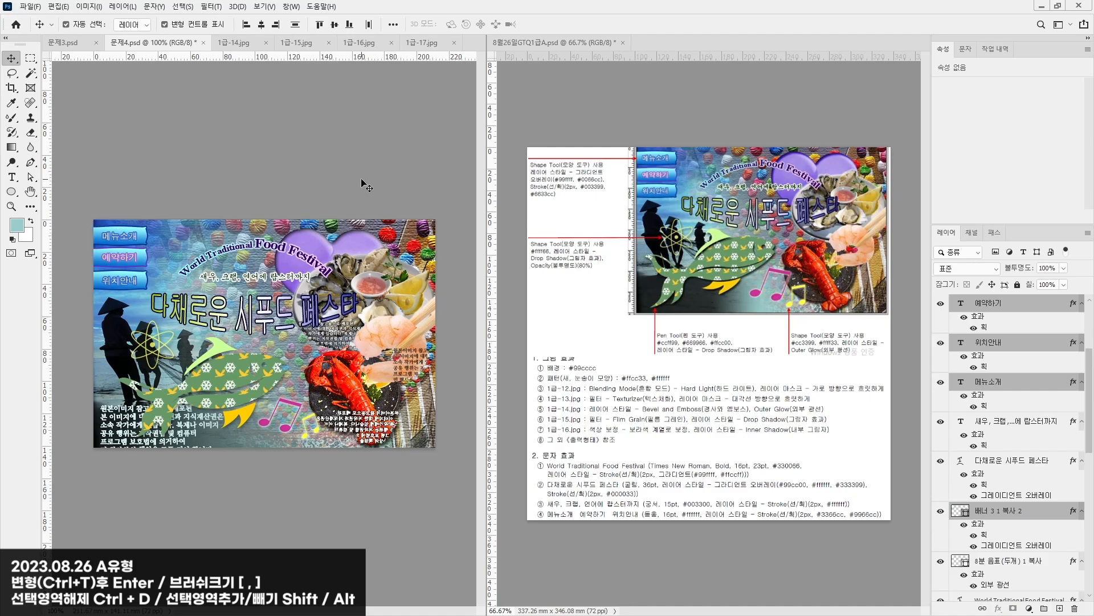
pyautogui.hotkey('ctrl', 's')
pyautogui.press('Return')
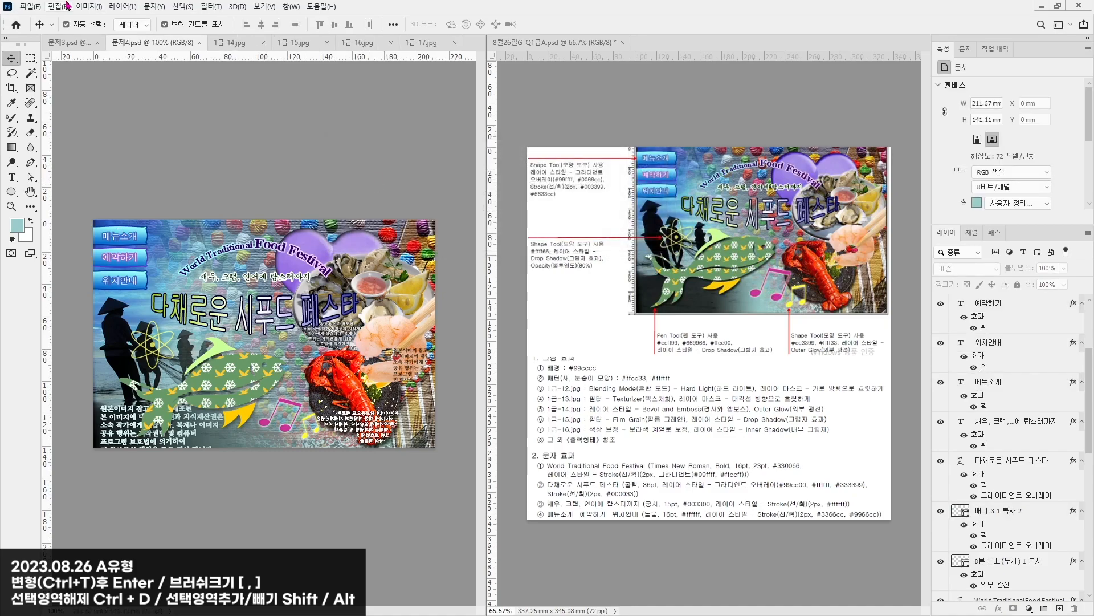
# Step: Save a JPEG copy of the composite as 문제4.jpg in the GP08-1A folder, accepting the offered JPEG options
pyautogui.click(29, 6)
pyautogui.moveTo(66, 172)
pyautogui.click(63, 143)
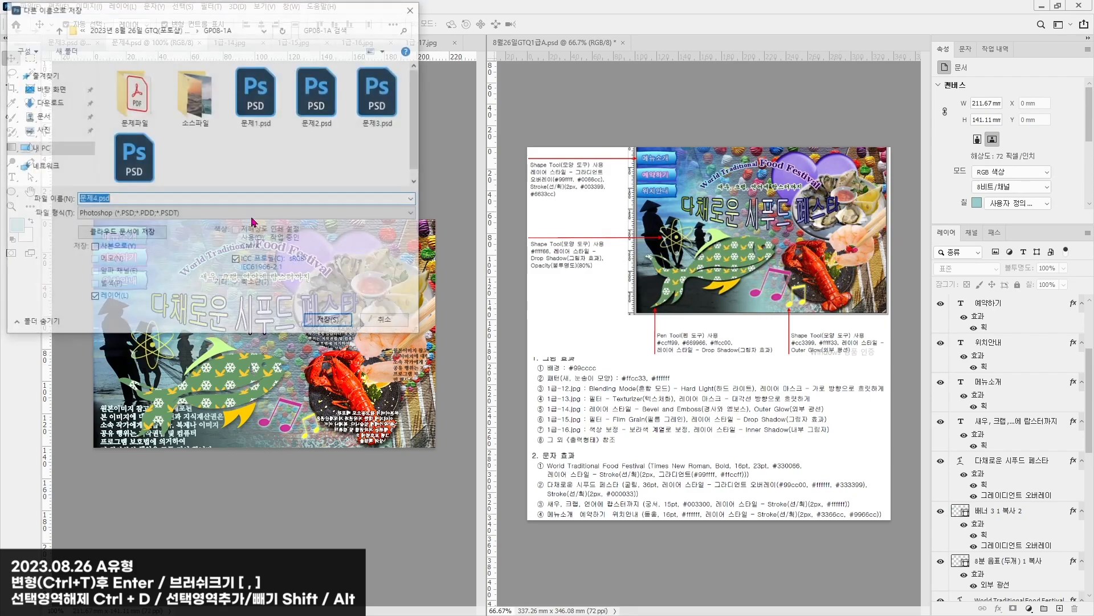
pyautogui.click(228, 214)
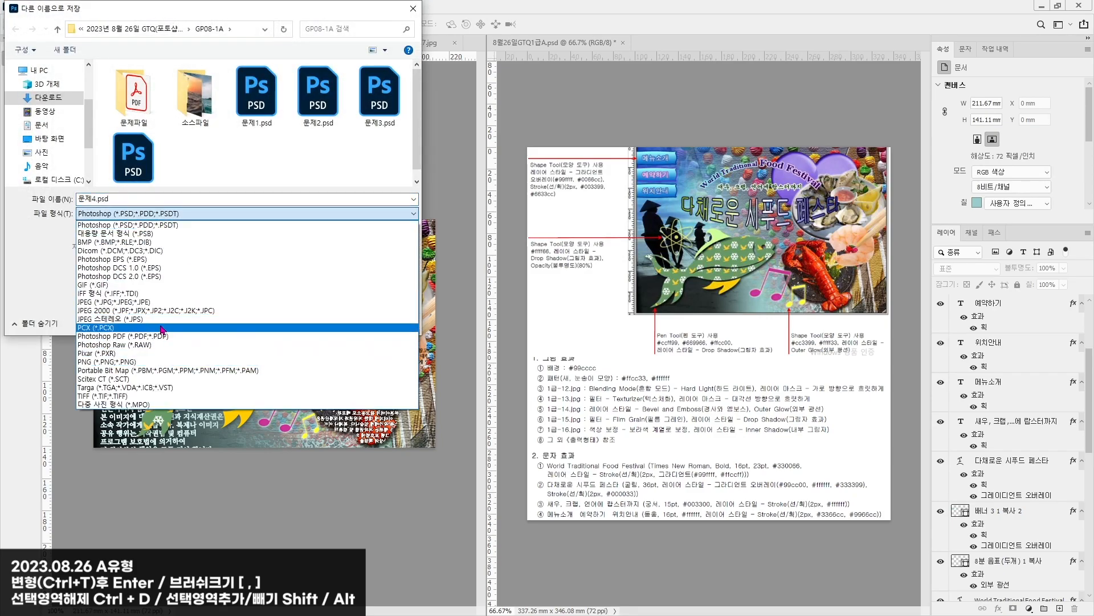
pyautogui.click(151, 301)
pyautogui.click(330, 323)
pyautogui.press('Return')
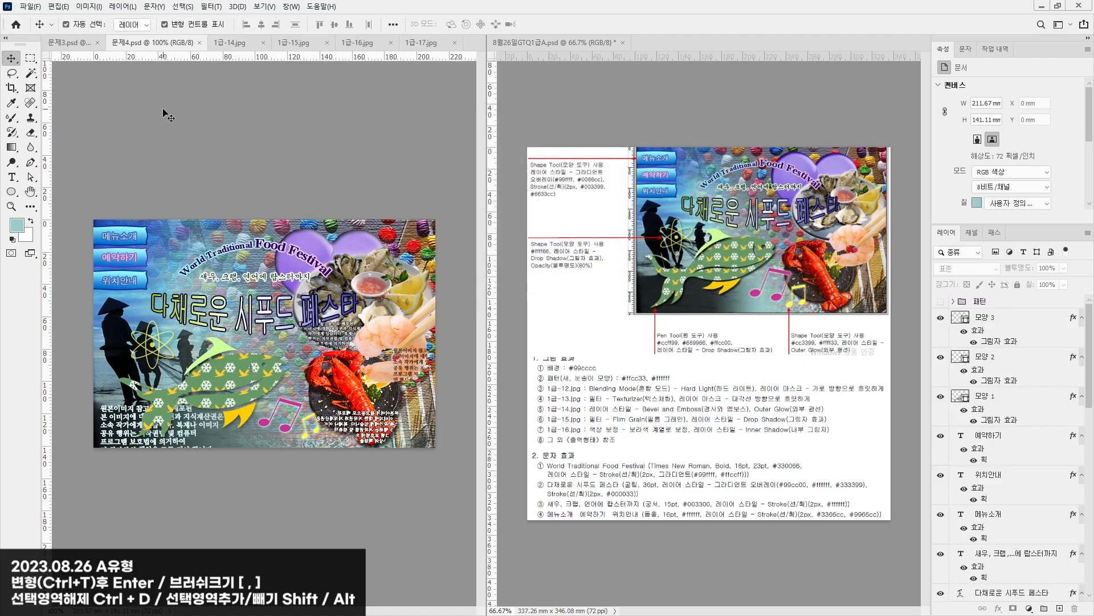
# Step: Resize 문제4.psd to 60 × 40 pixels and save it
pyautogui.click(90, 6)
pyautogui.click(111, 93)
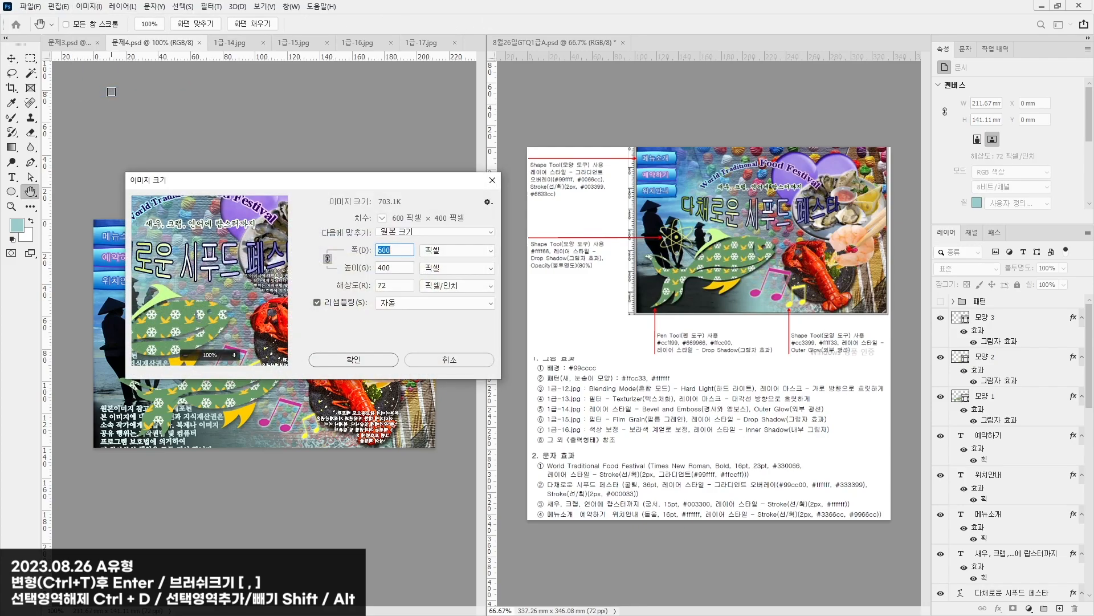
pyautogui.write('60')
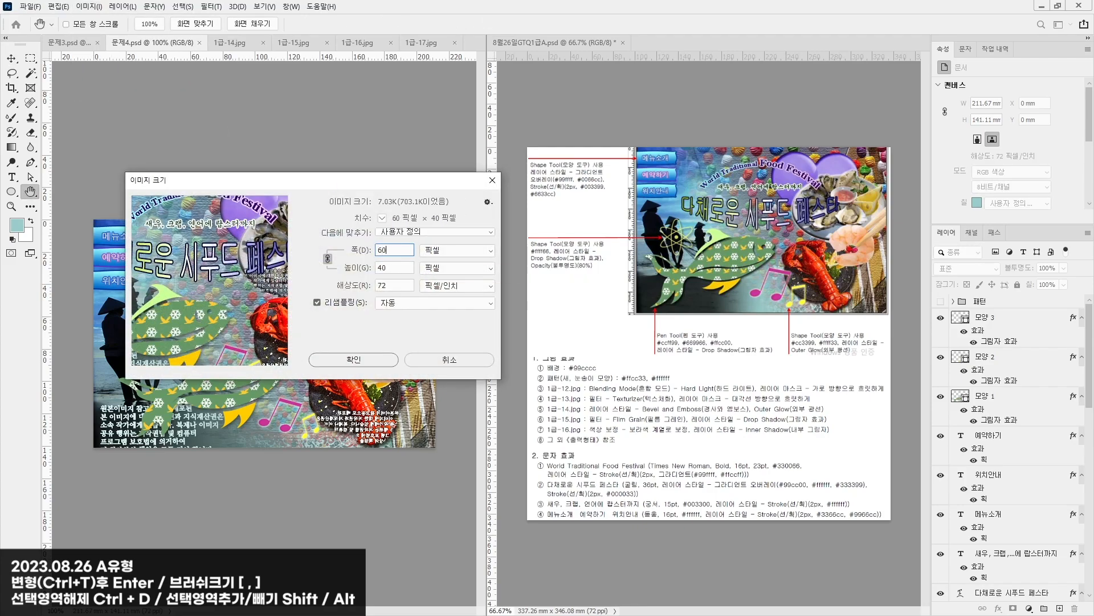
pyautogui.press('Return')
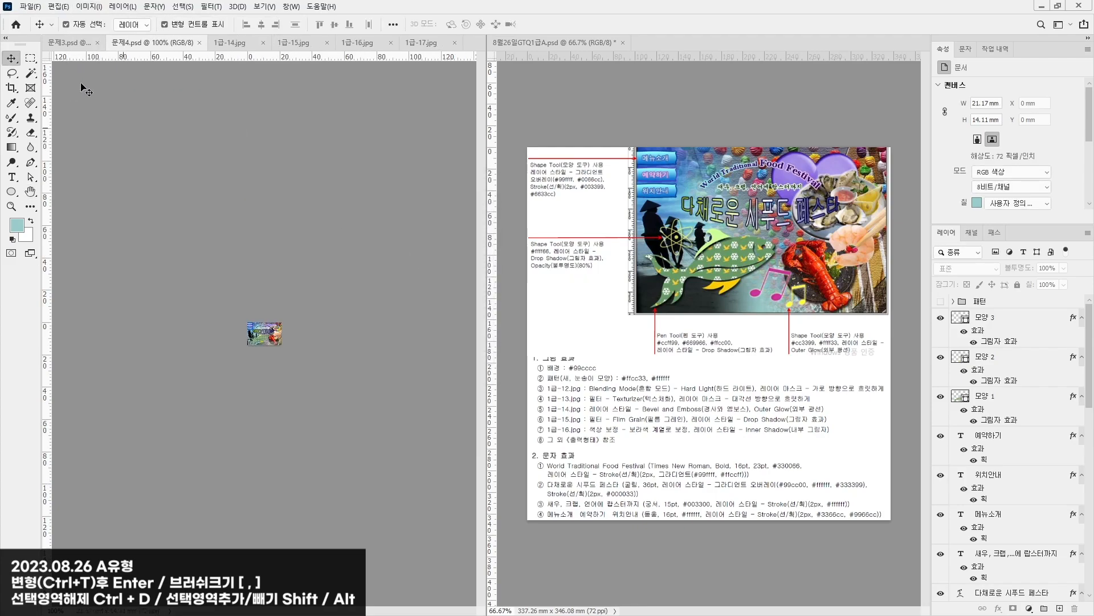
# Step: Switch to 문제3.psd and resize its image to a width of 60 pixels, keeping the proportions
pyautogui.click(67, 43)
pyautogui.click(86, 9)
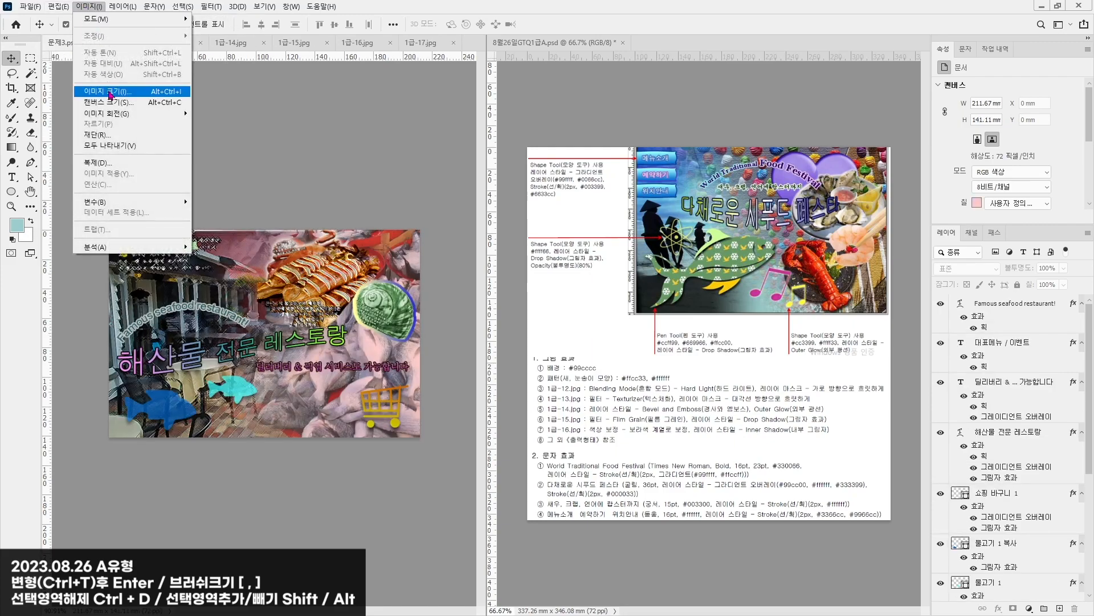
pyautogui.click(110, 91)
pyautogui.write('60')
pyautogui.press('Return')
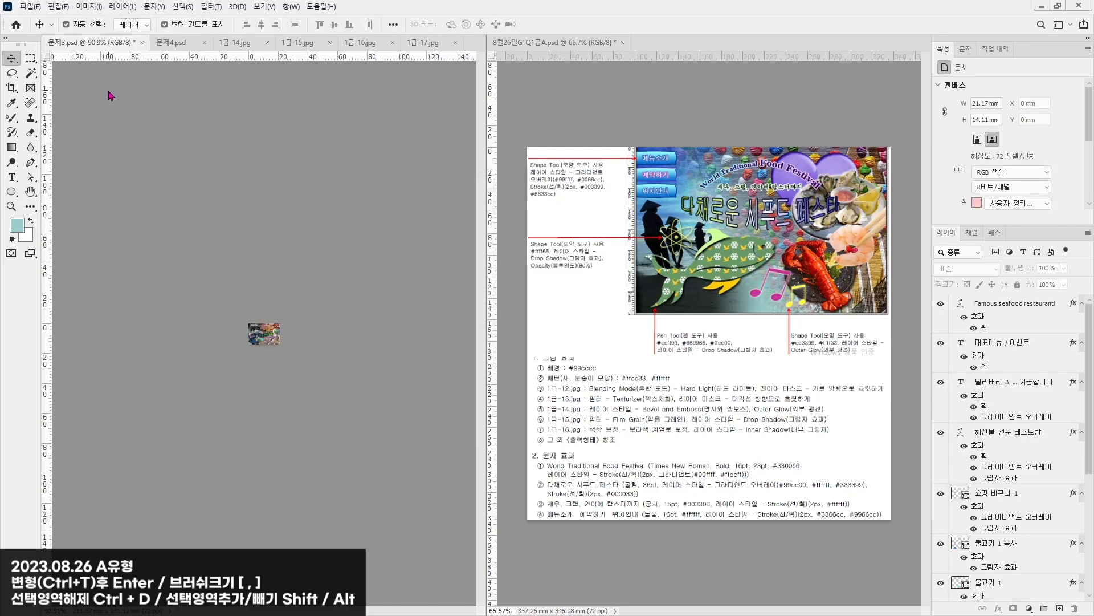
# Step: Open 문제1.psd from the GP08-1A folder, resize it to 40 × 50 pixels and save it
pyautogui.click(30, 7)
pyautogui.click(44, 32)
pyautogui.doubleClick(323, 94)
pyautogui.click(87, 7)
pyautogui.click(103, 97)
pyautogui.write('40')
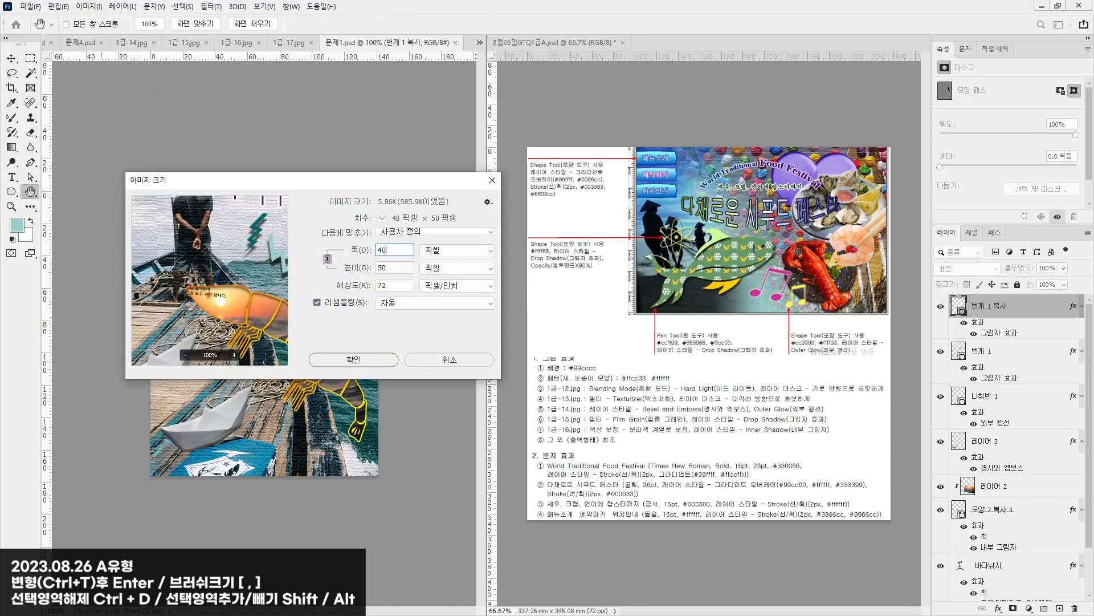
pyautogui.press('Return')
pyautogui.press('v')
# Step: Open 문제2.psd from the GP08-1A folder, resize it to 40 × 50 pixels and save it
pyautogui.click(30, 6)
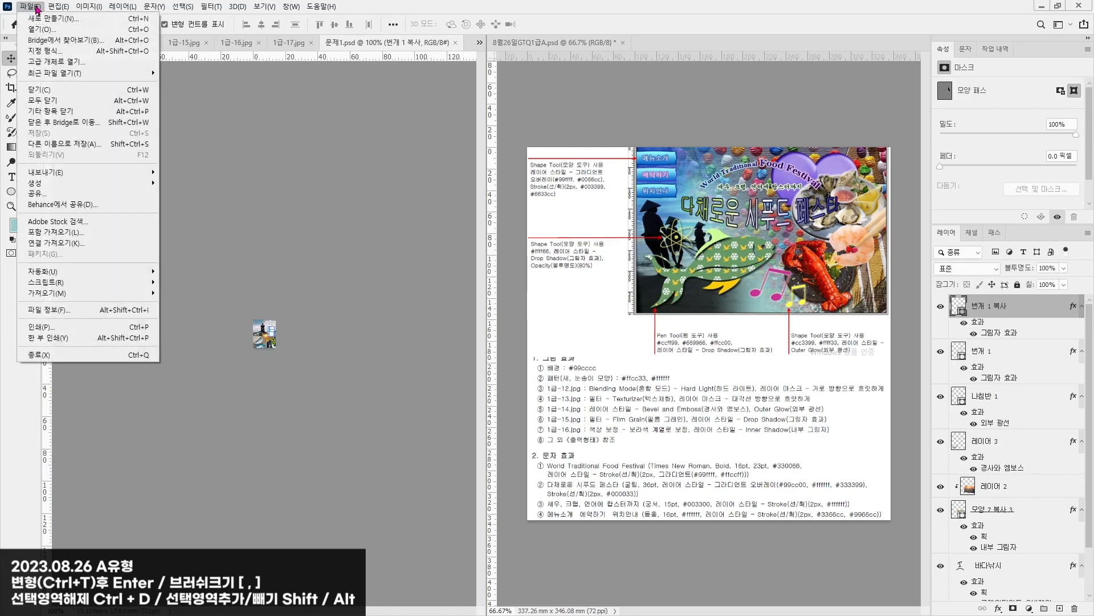
pyautogui.click(42, 35)
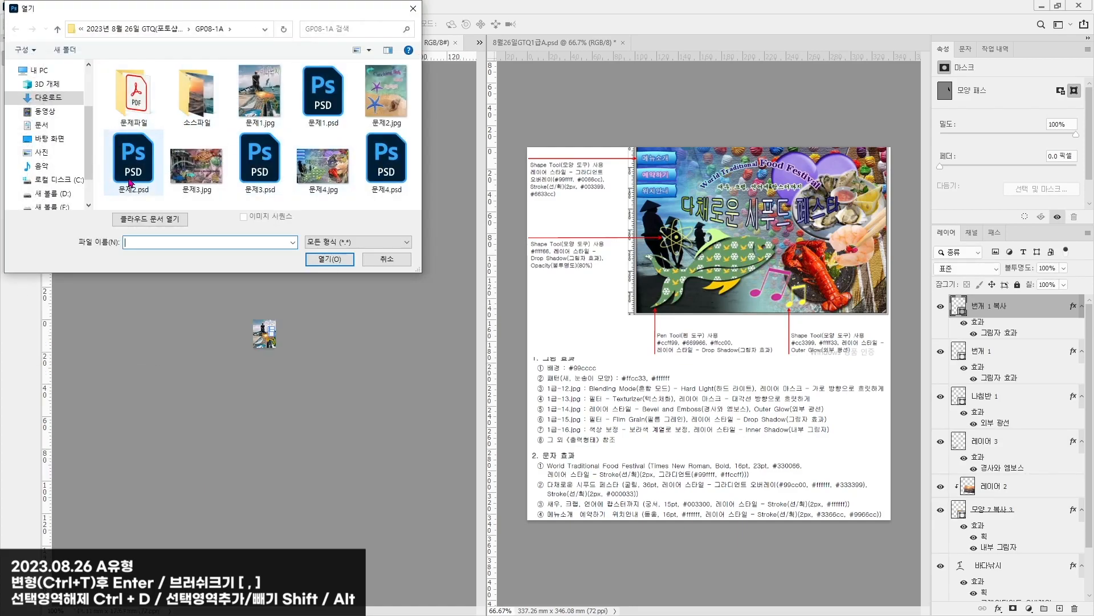
pyautogui.doubleClick(134, 157)
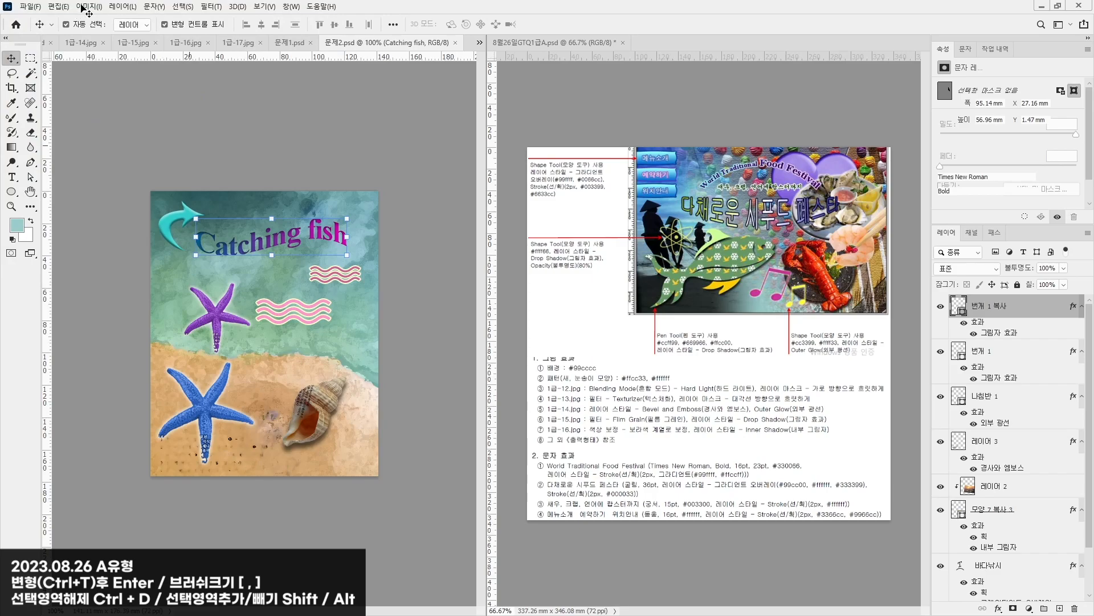
pyautogui.click(89, 7)
pyautogui.click(120, 92)
pyautogui.write('40')
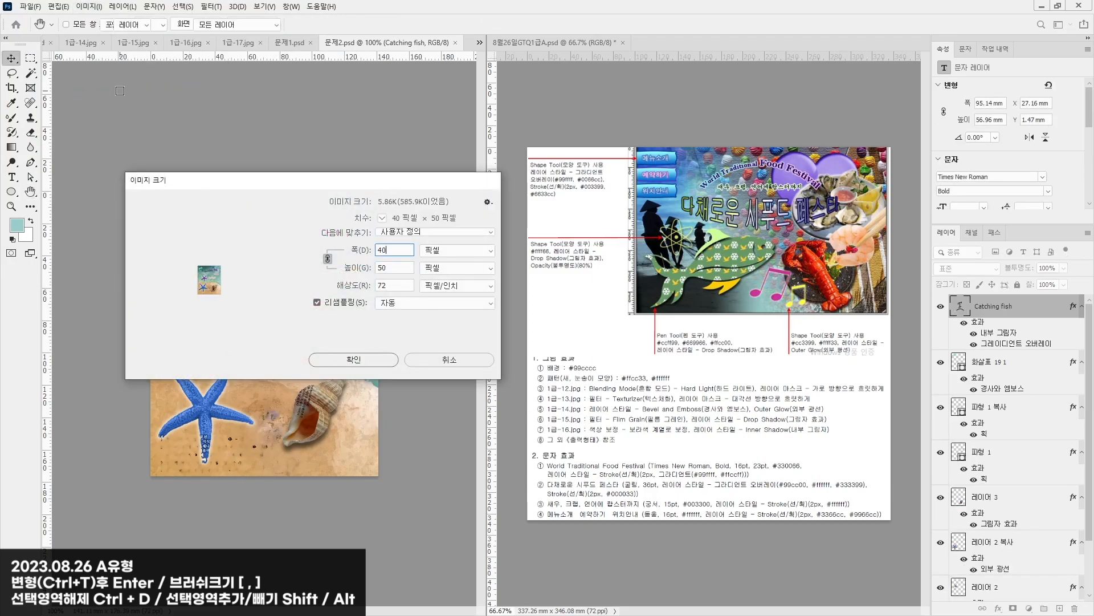
pyautogui.press('Return')
pyautogui.press('v')
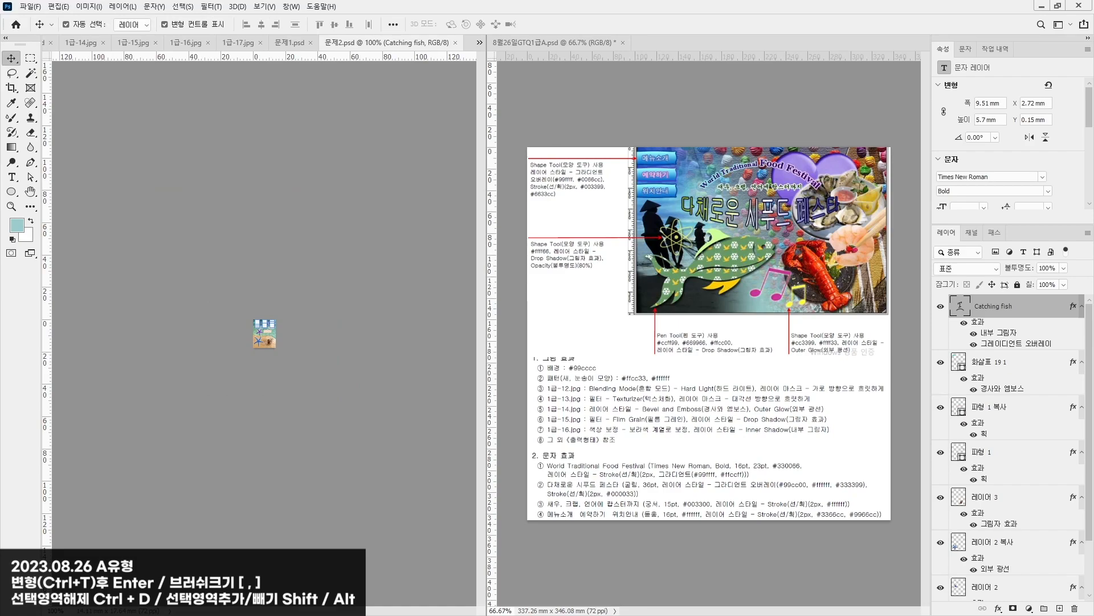
# Step: Switch to File Explorer and check the GP08-1A folder for the JPG and PSD files of all four exam questions
pyautogui.hotkey('alt', 'Tab')
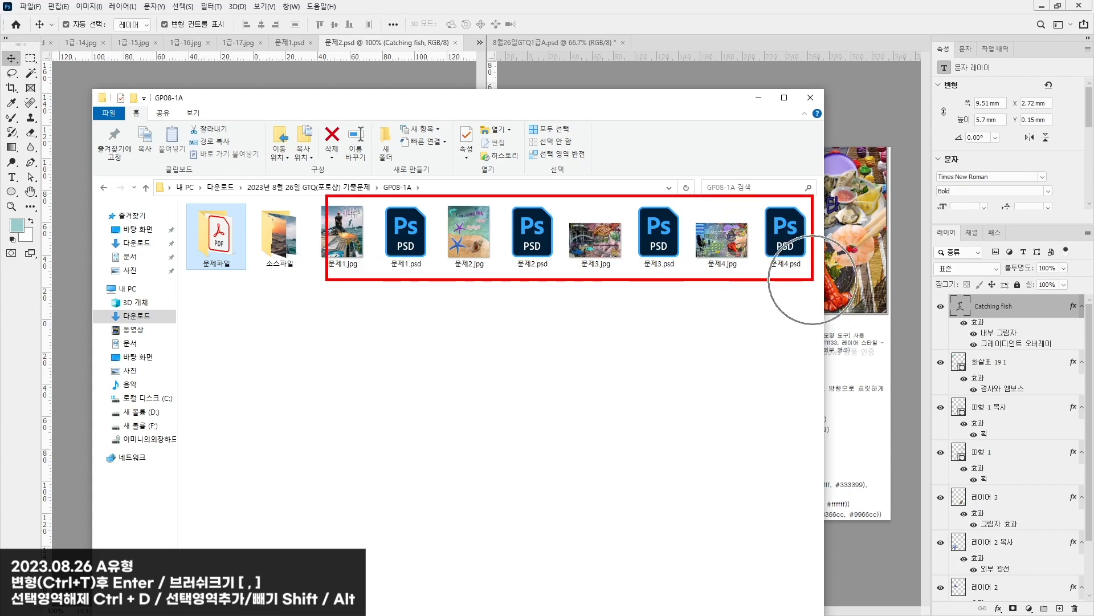
pyautogui.moveTo(600, 212)
pyautogui.mouseDown()
pyautogui.moveTo(607, 167)
pyautogui.moveTo(645, 142)
pyautogui.mouseUp()
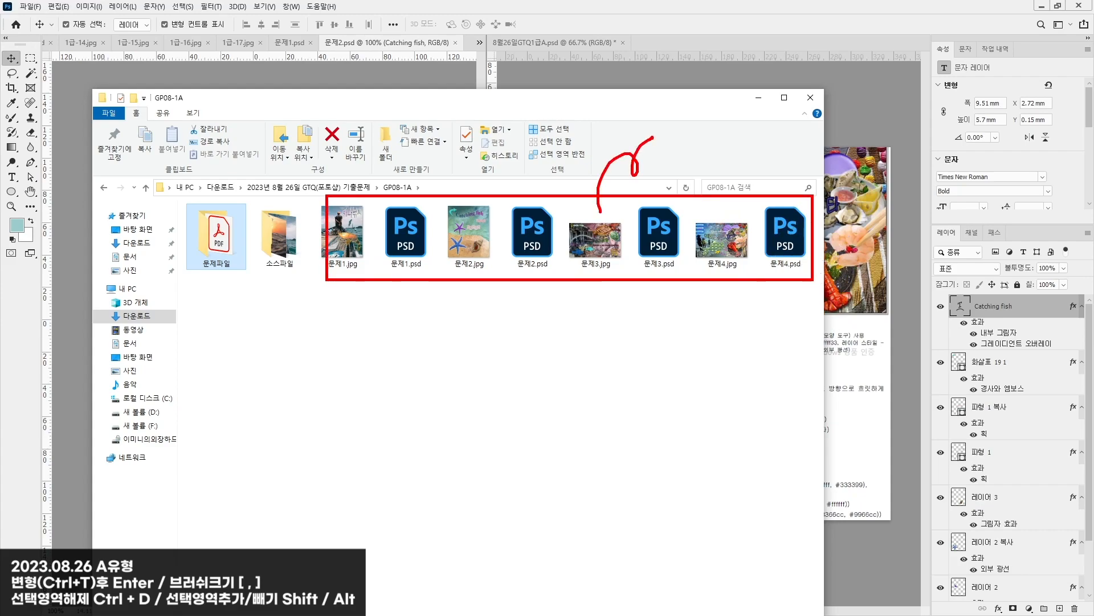
pyautogui.press('Escape')
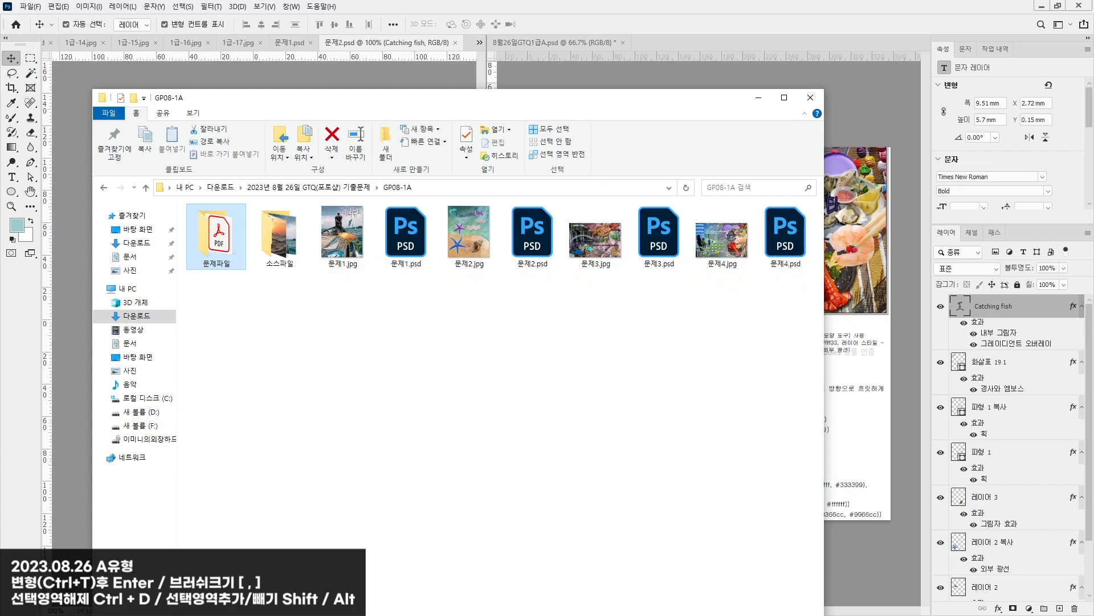
pyautogui.hotkey('alt', 'Tab')
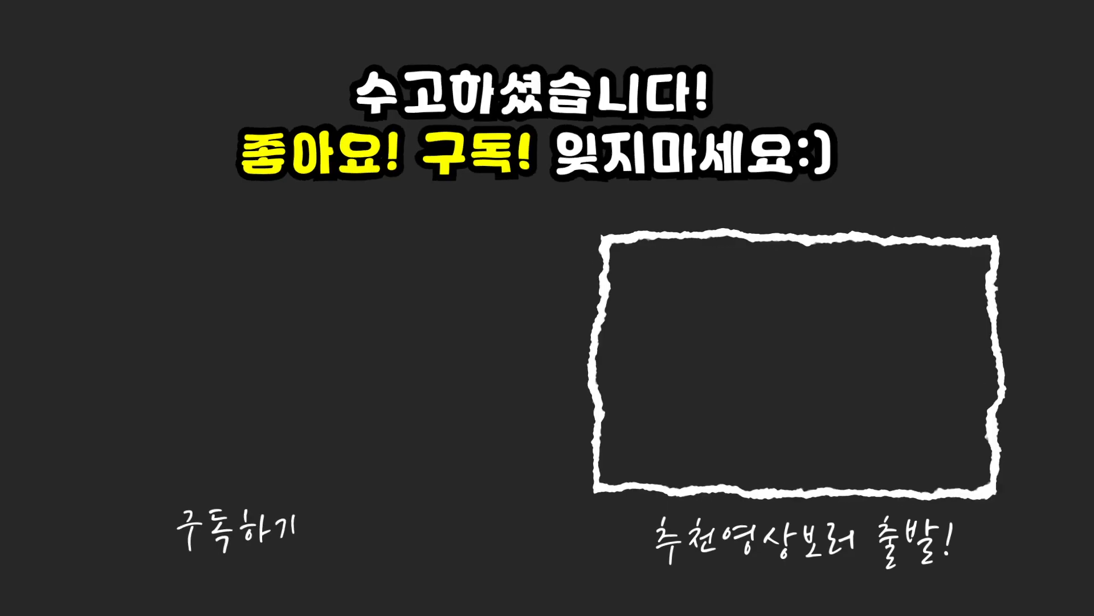